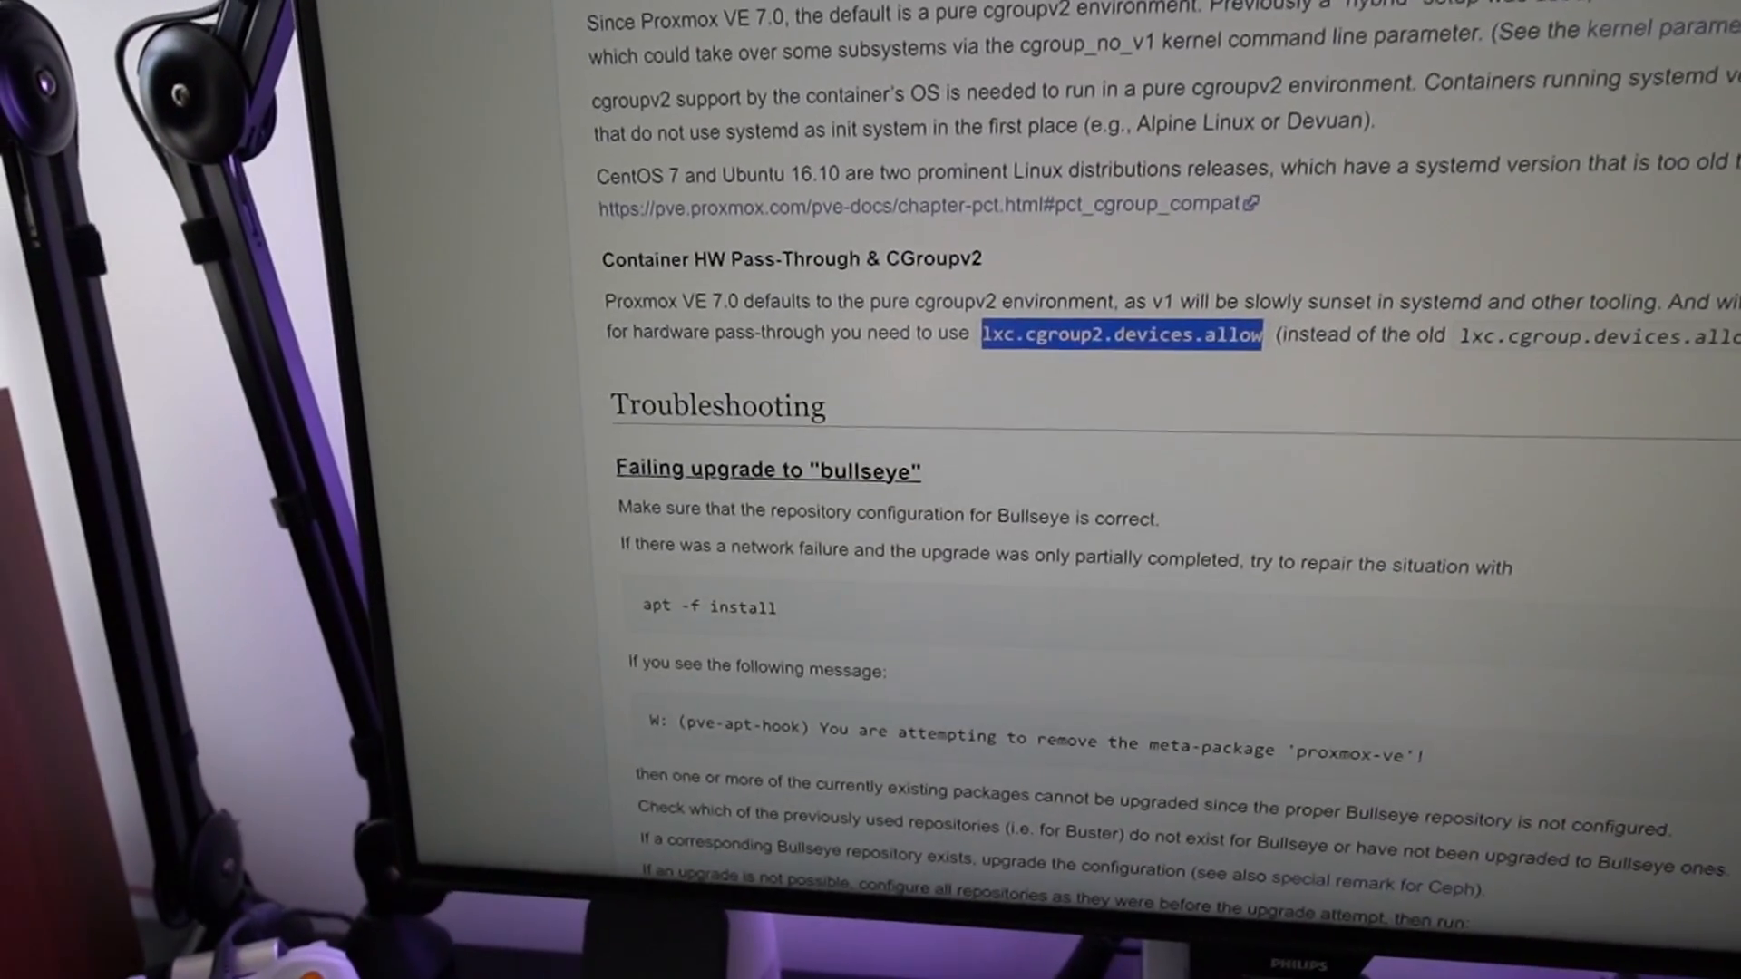
pyautogui.scroll(20, 765, 20)
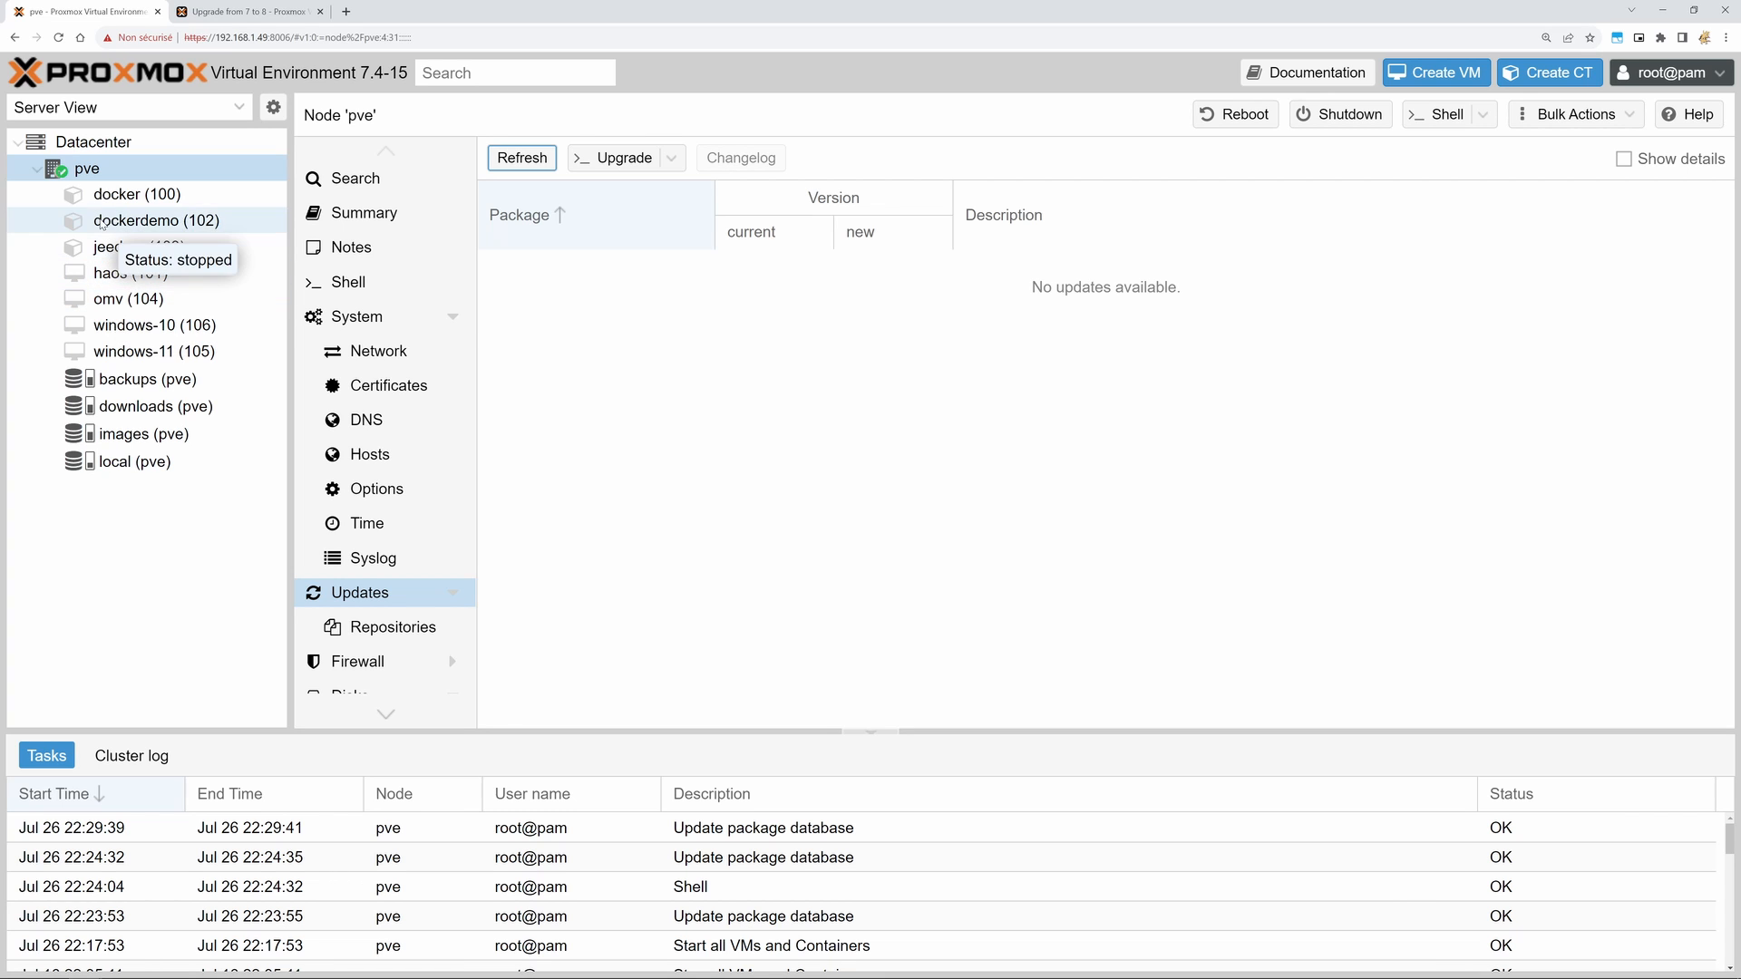
# Step: Look over the contents list of the "Upgrade from 7 to 8" wiki page and check the installed Proxmox version
pyautogui.click(277, 11)
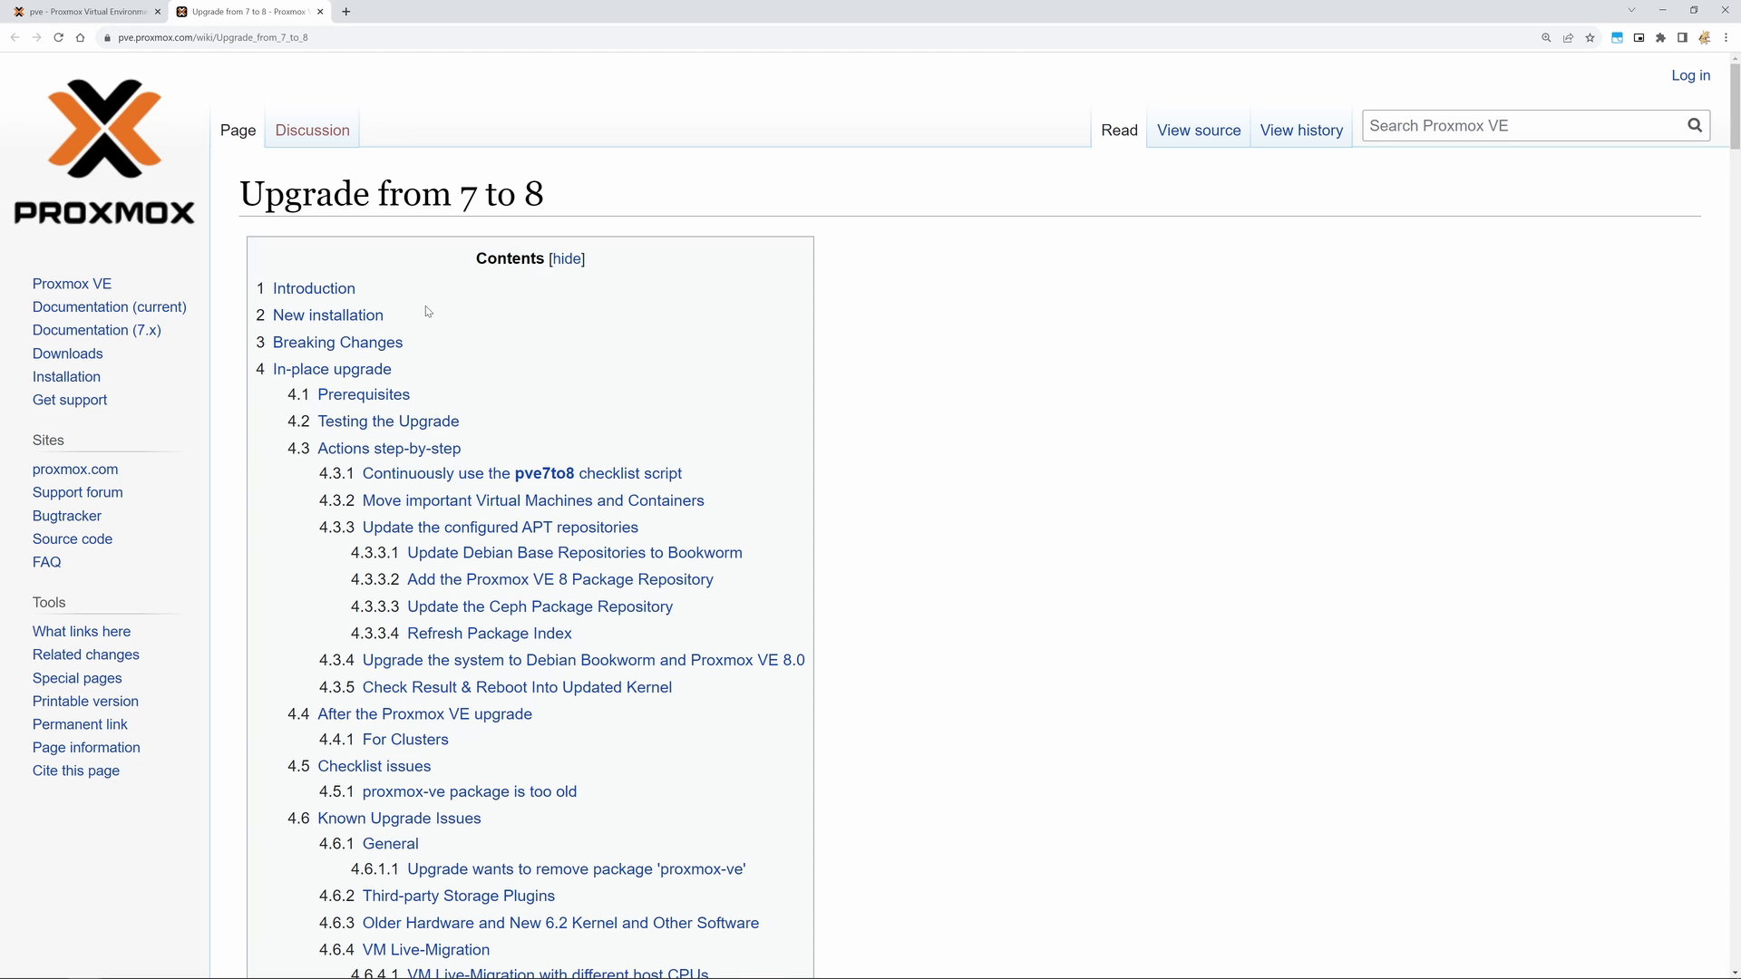
pyautogui.scroll(-1, 429, 306)
pyautogui.scroll(1, 444, 306)
pyautogui.scroll(-2, 464, 470)
pyautogui.scroll(-2, 464, 470)
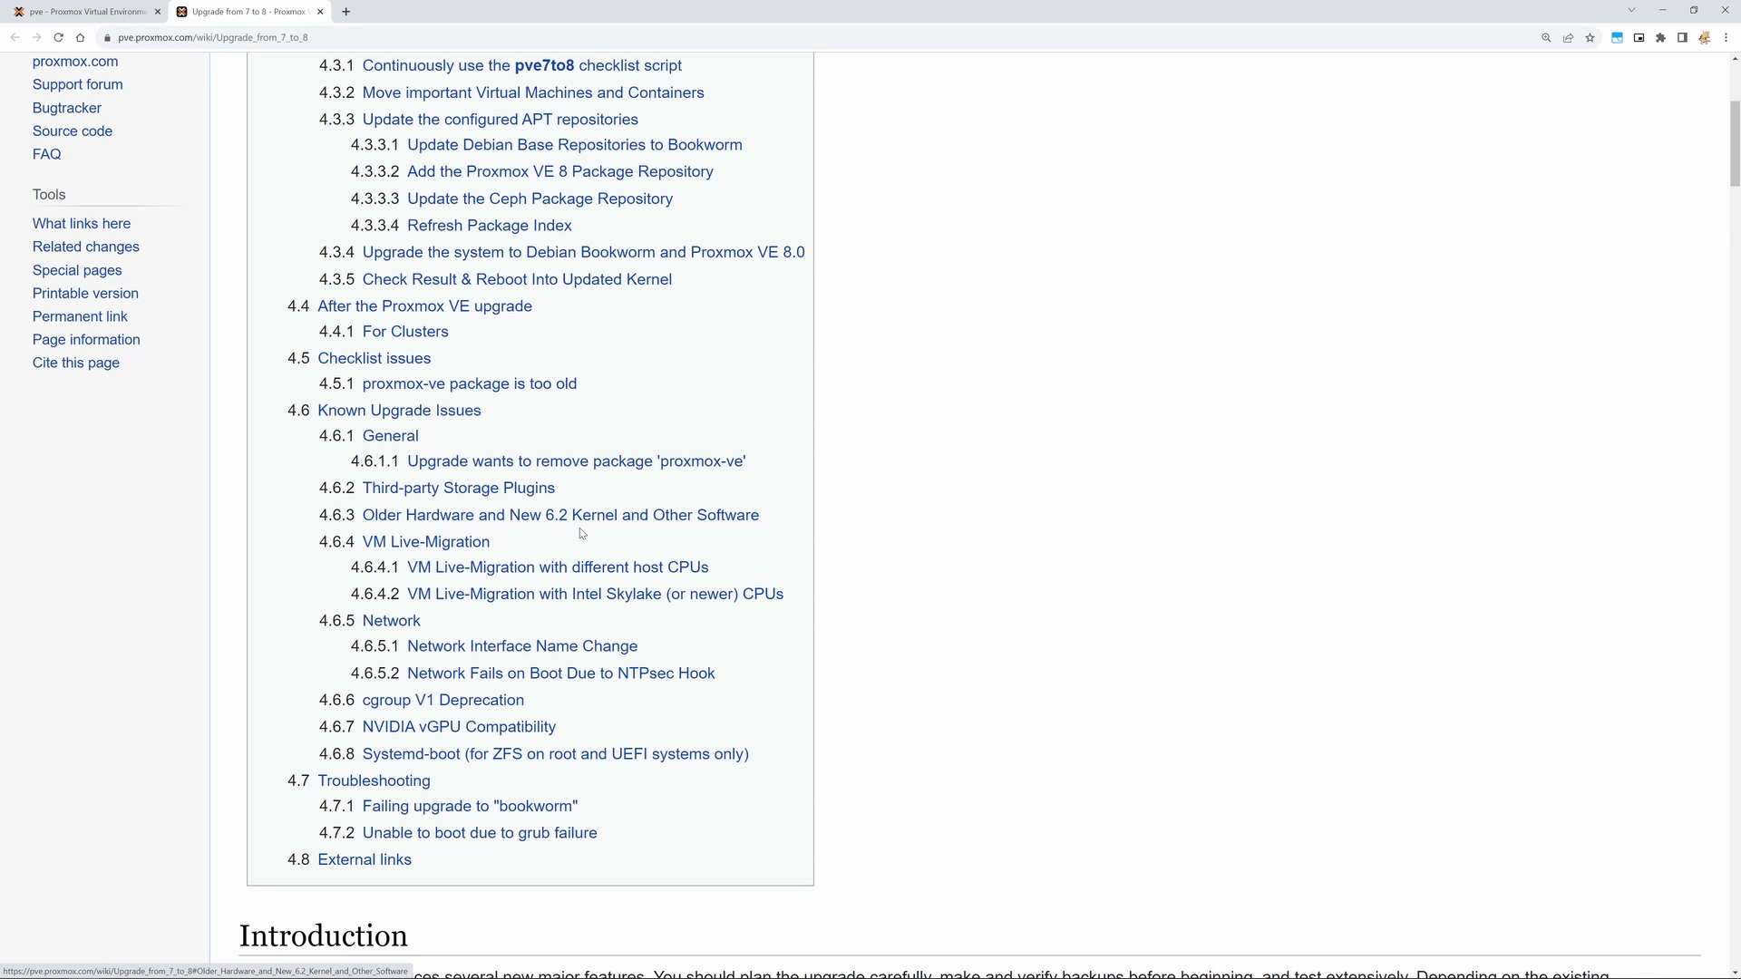
pyautogui.click(85, 12)
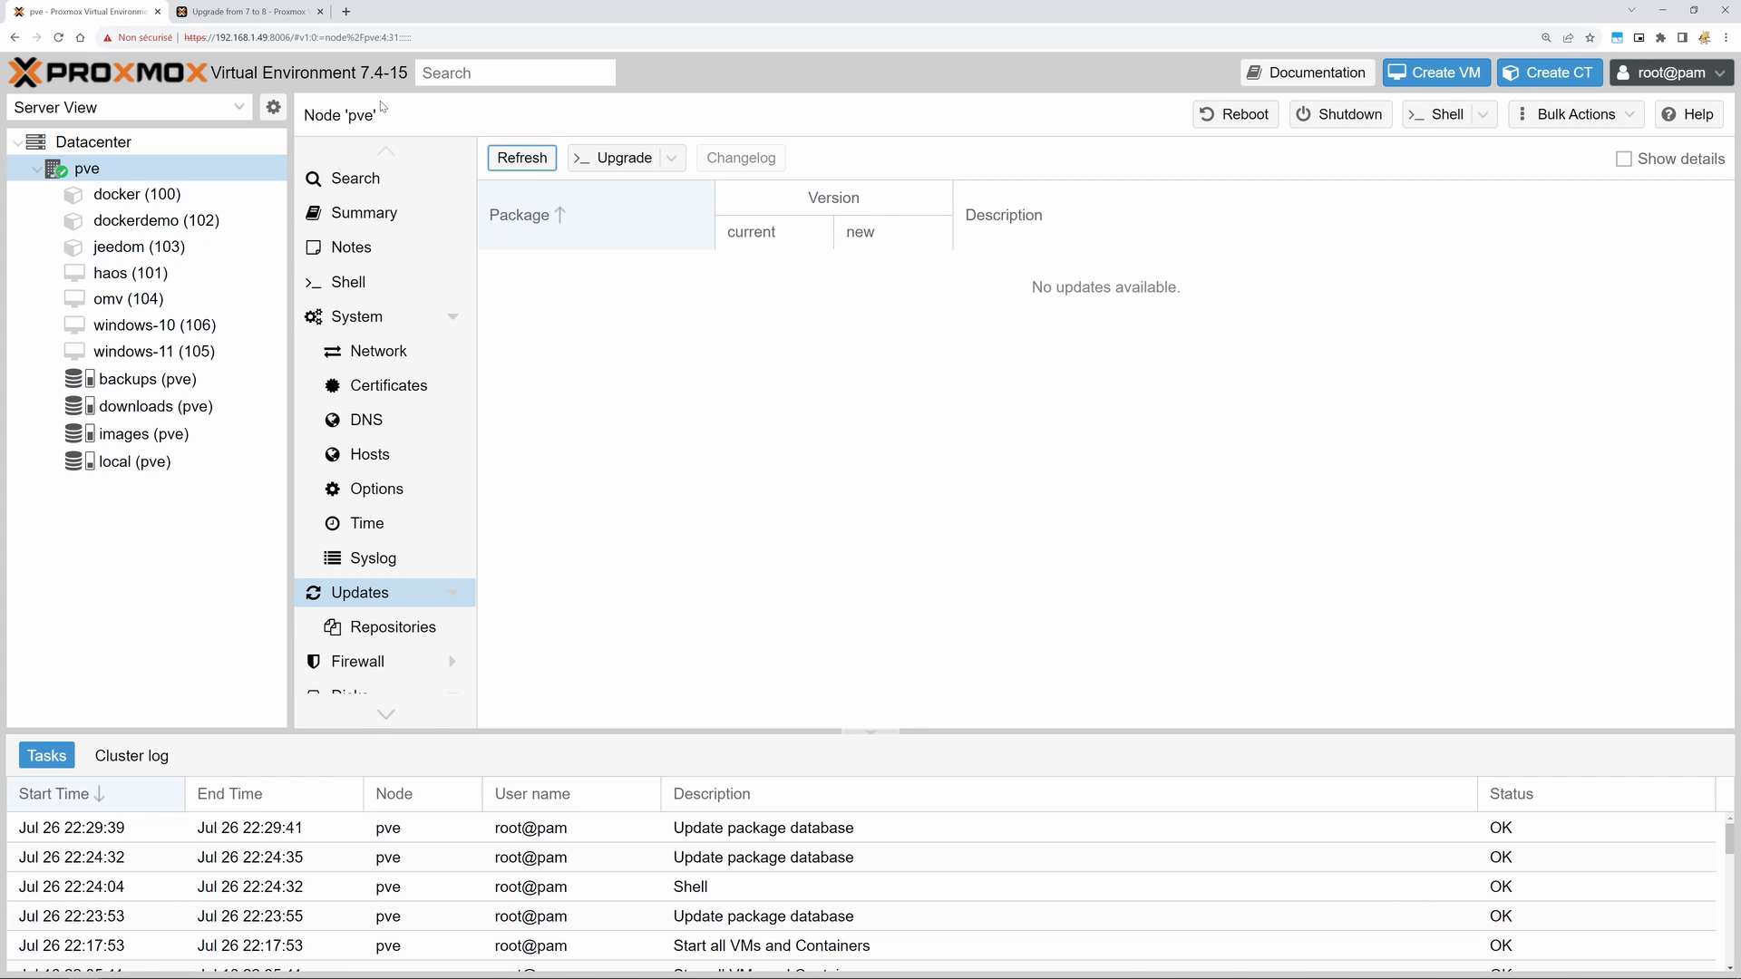
pyautogui.click(244, 12)
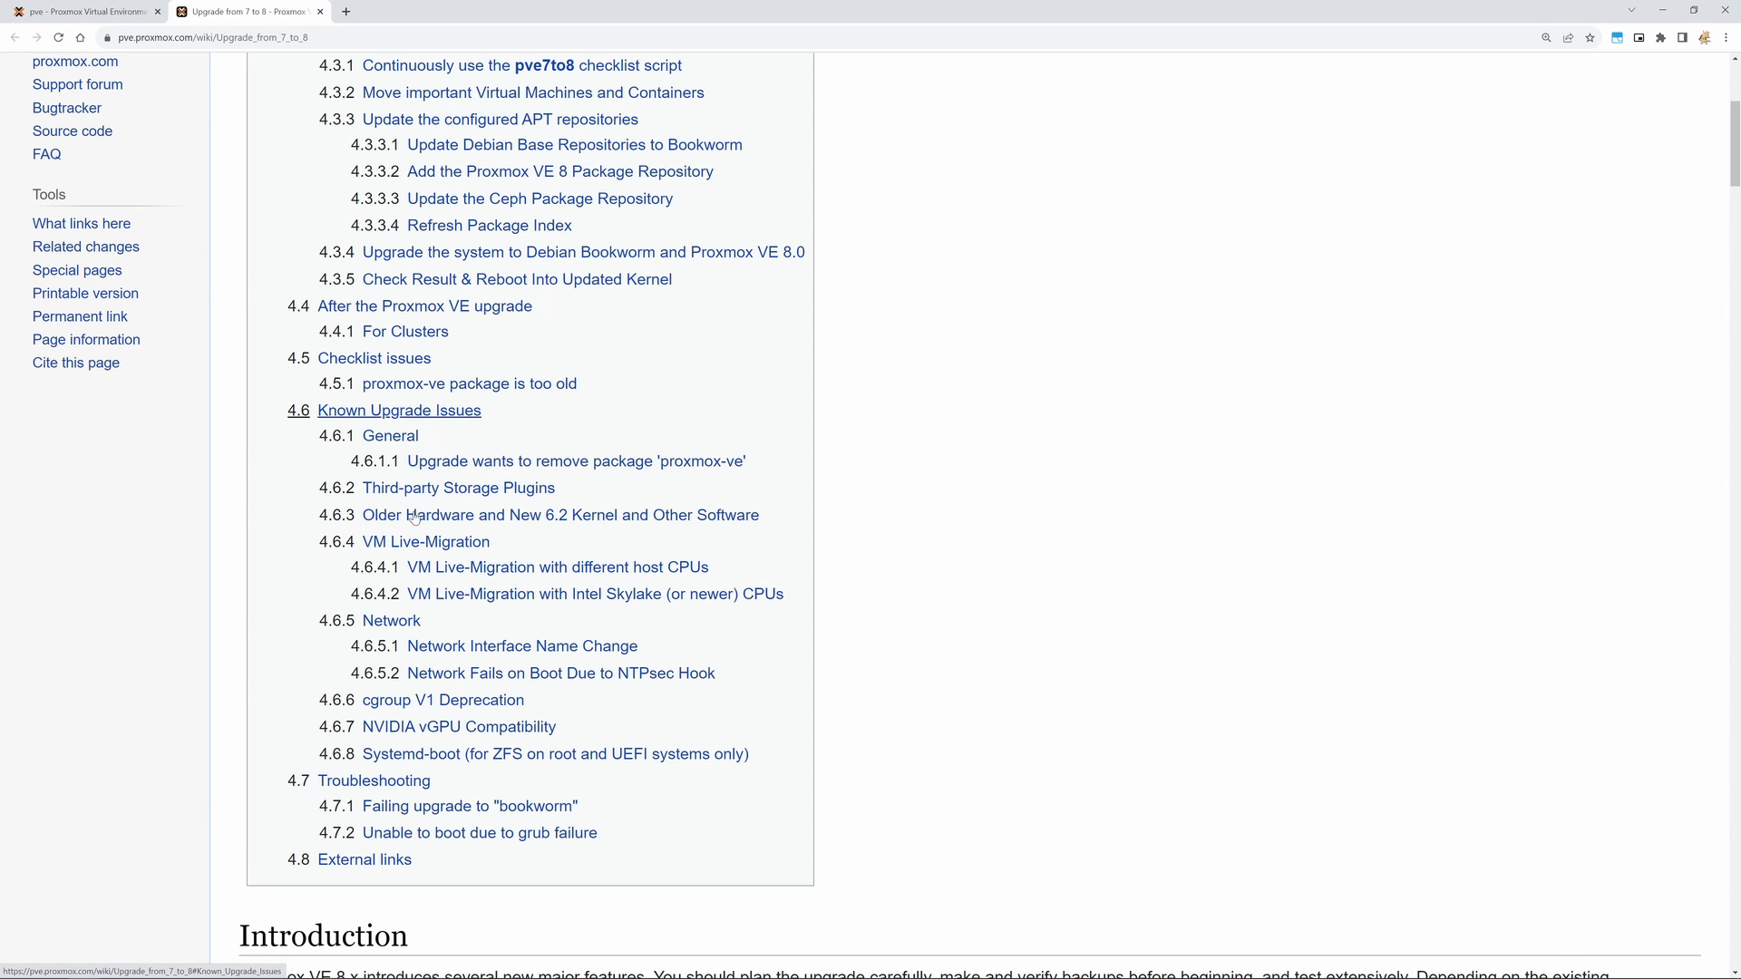
# Step: Open the Known Upgrade Issues section of the wiki page and examine the VM live-migration and network issues
pyautogui.click(399, 411)
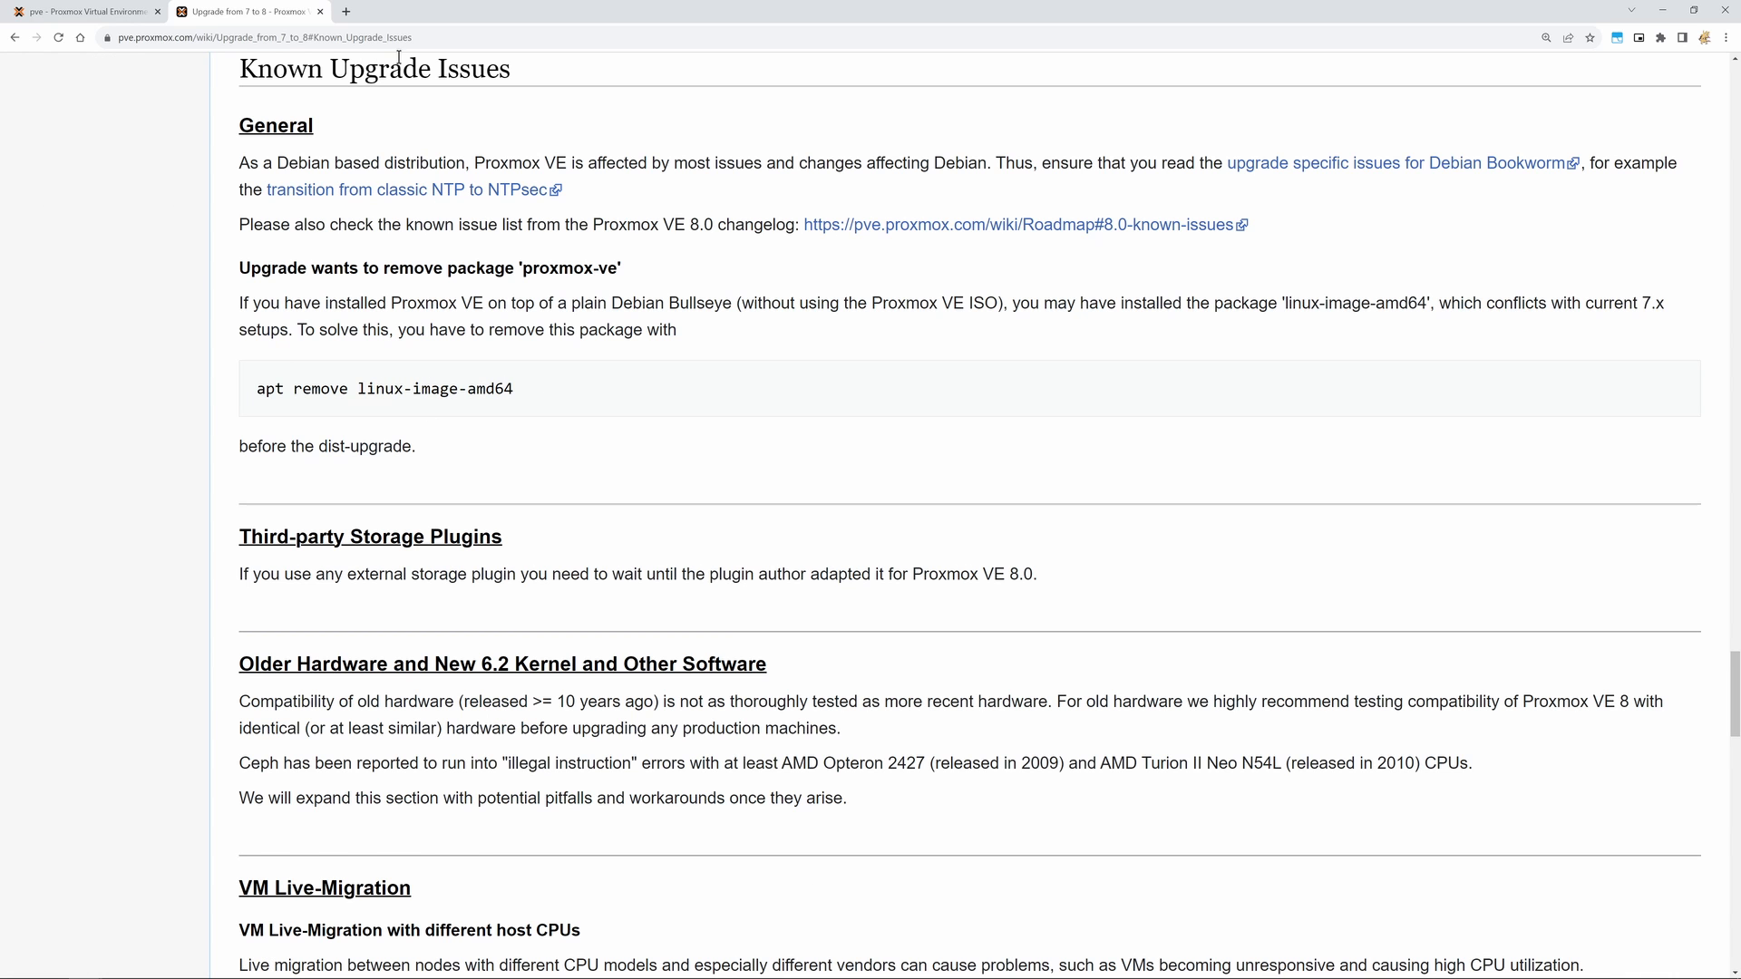
pyautogui.scroll(-4, 547, 444)
pyautogui.scroll(-6, 551, 439)
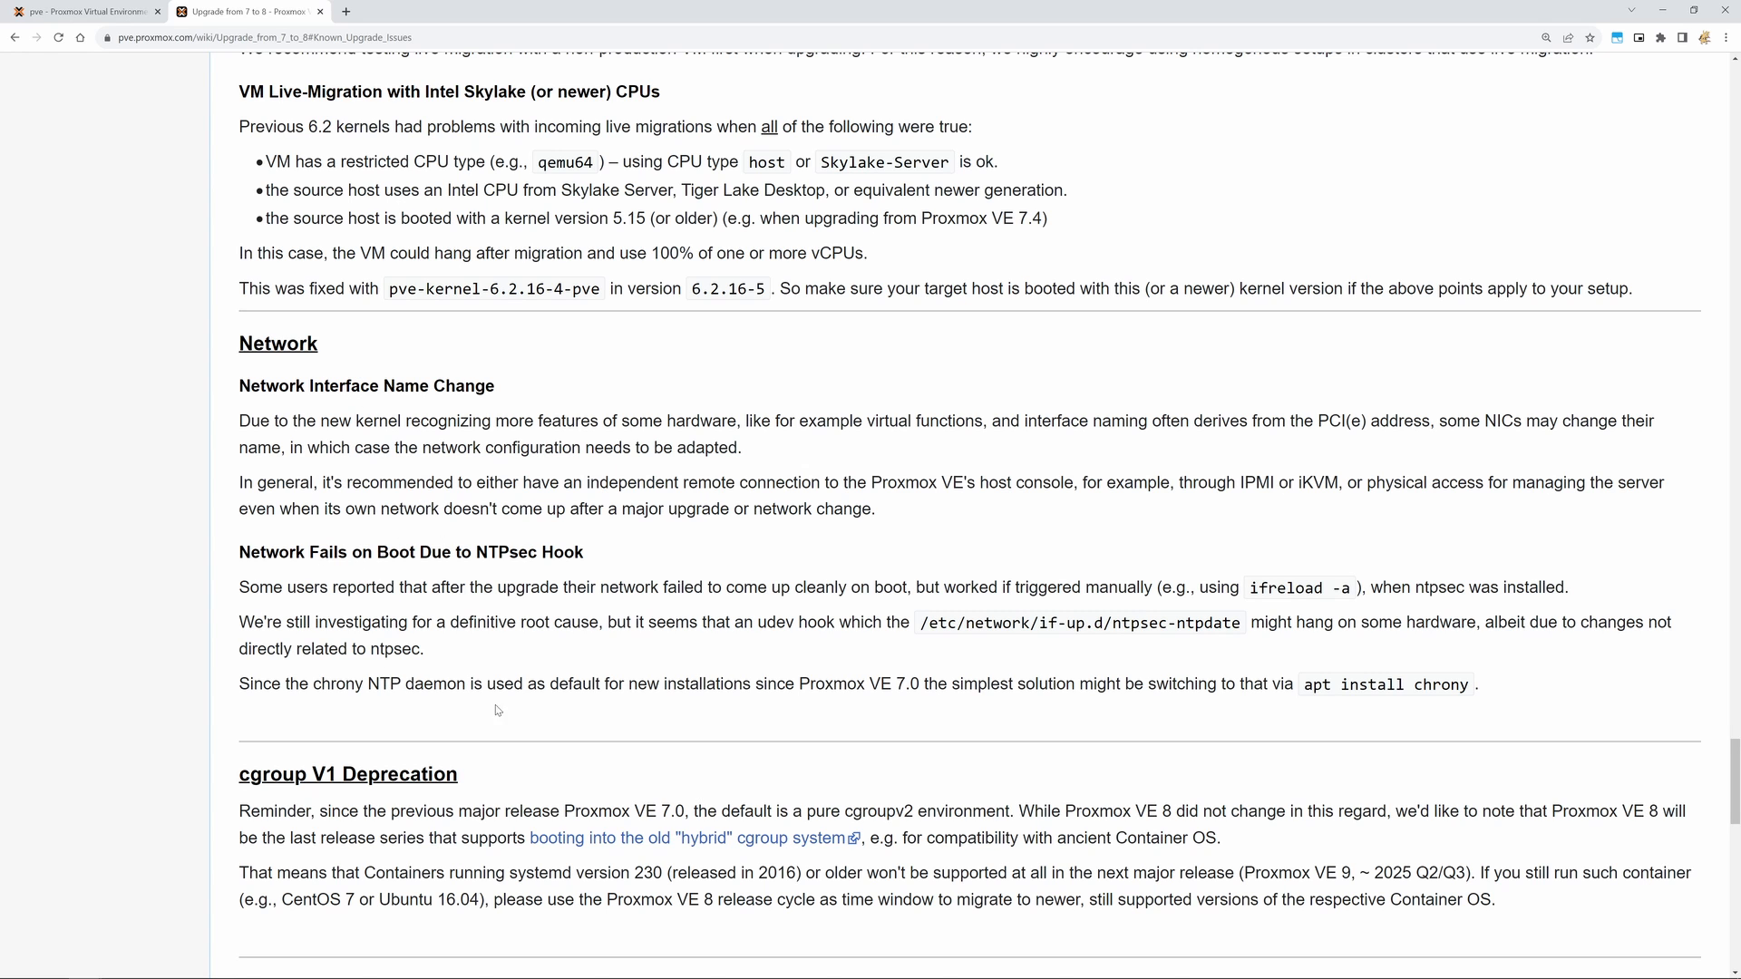
pyautogui.scroll(5, 671, 526)
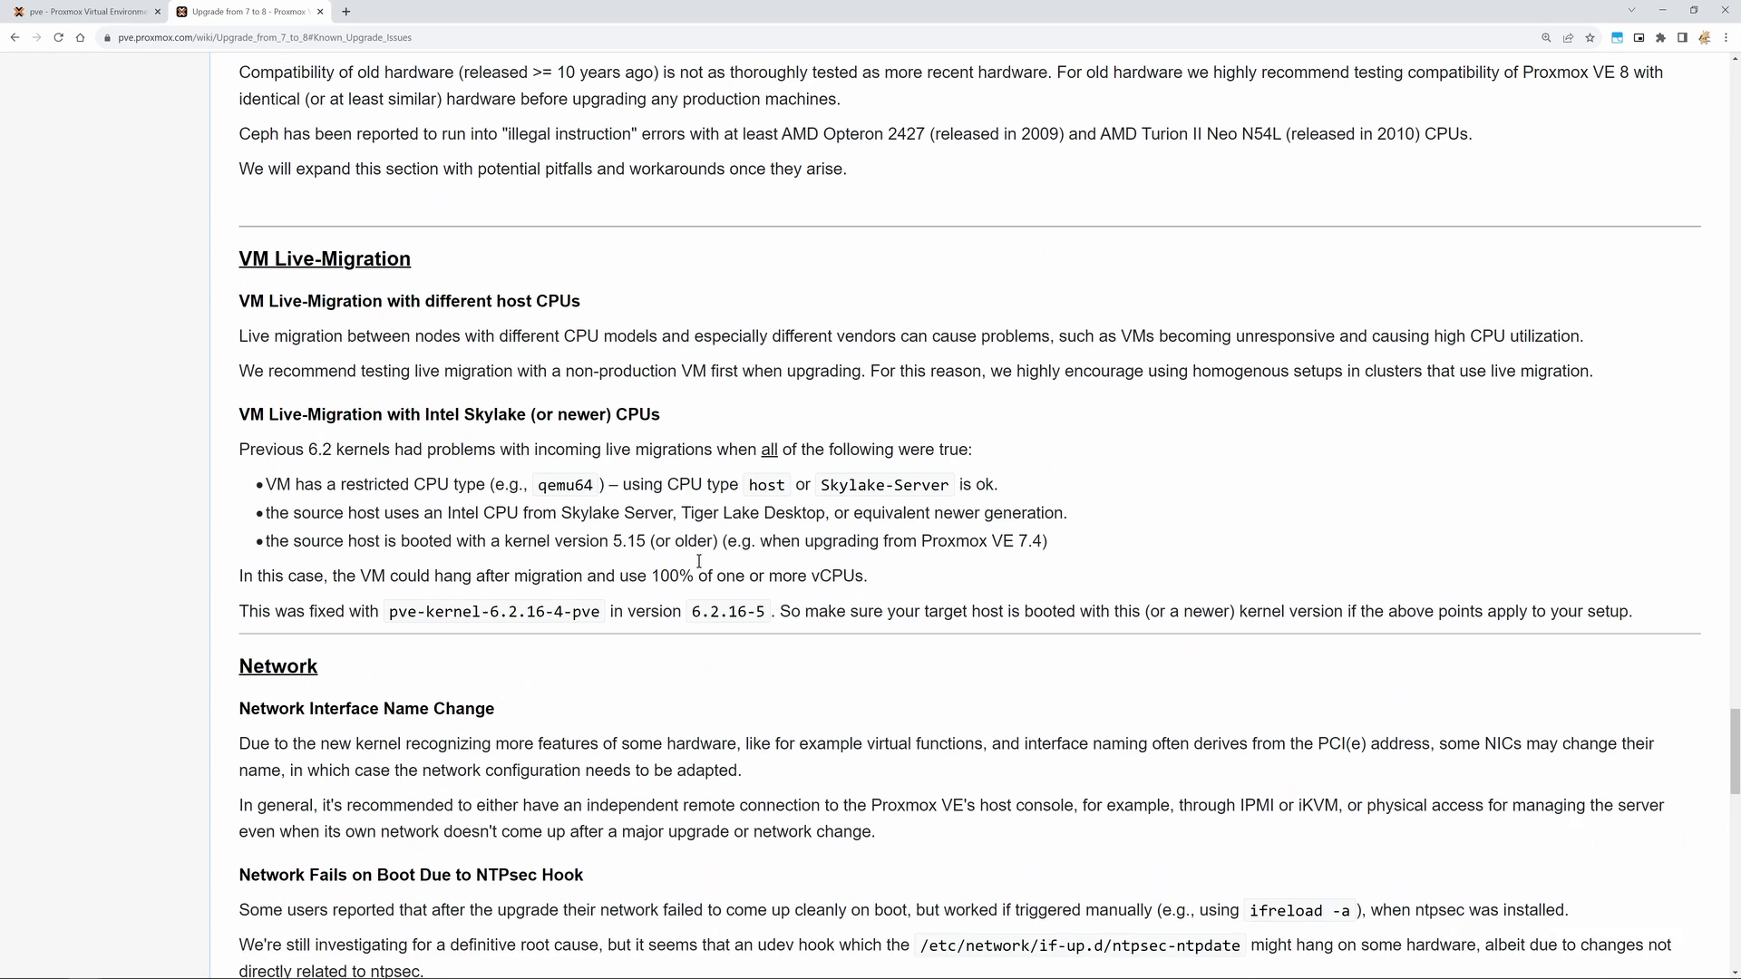
# Step: Return to the wiki page's contents list and open the New installation section
pyautogui.hotkey('alt', 'Left')
pyautogui.scroll(3, 633, 517)
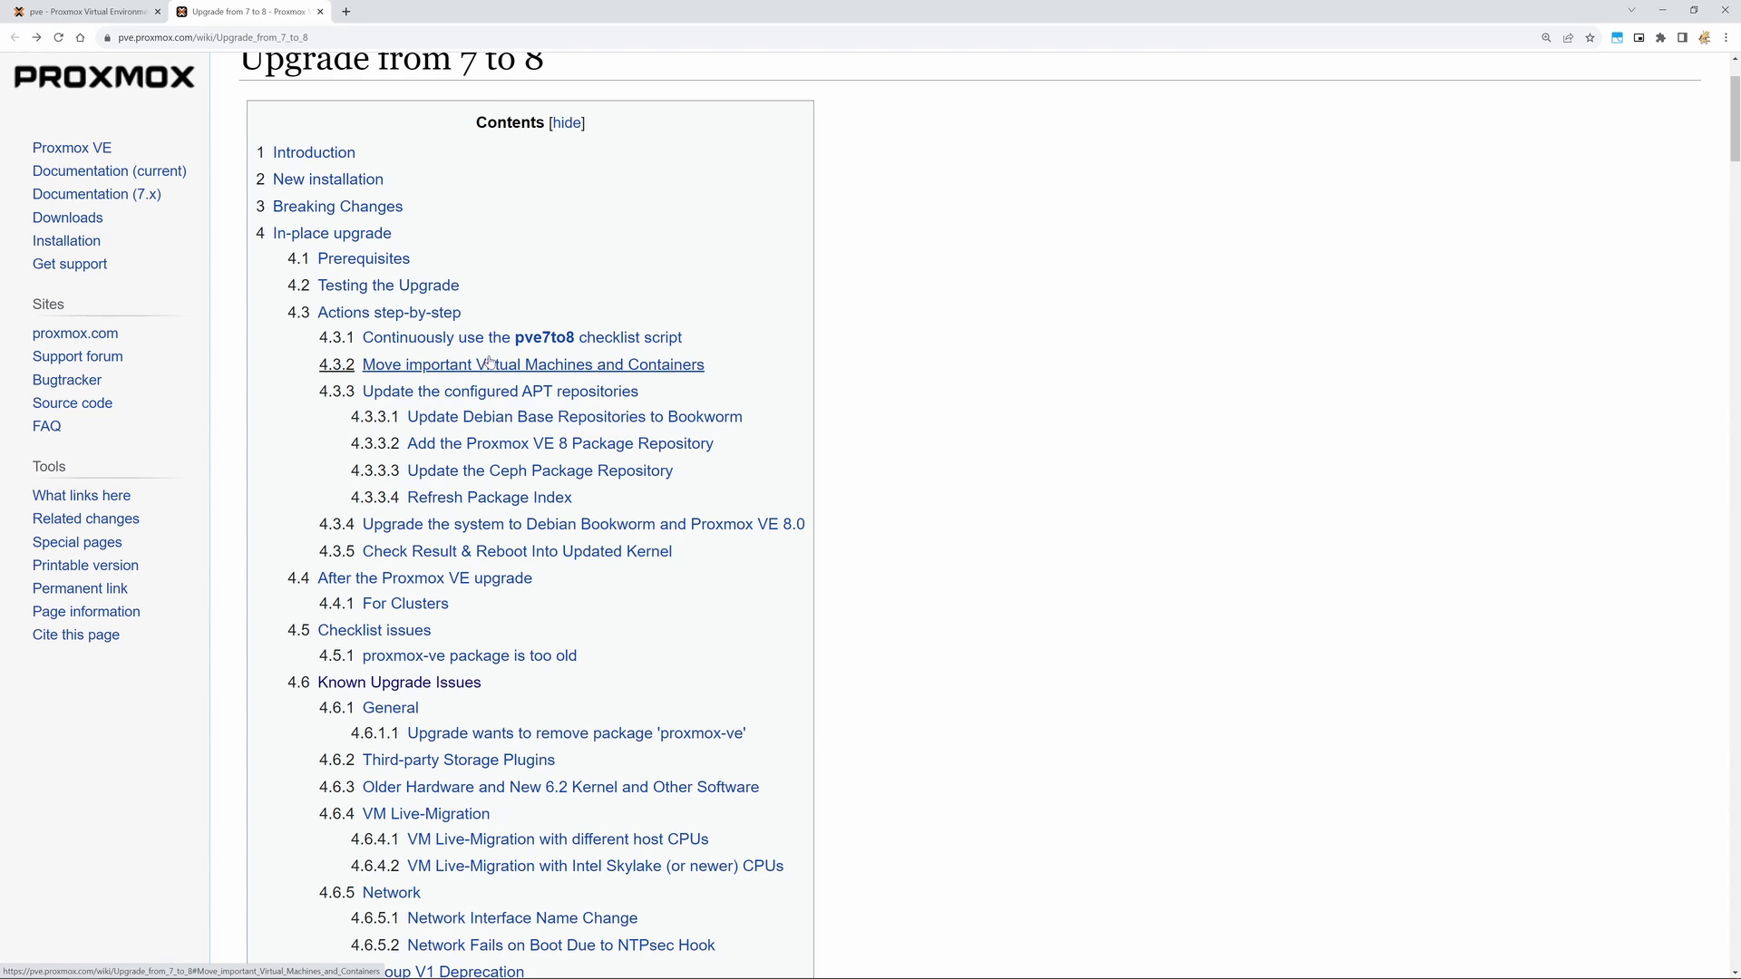
pyautogui.click(363, 185)
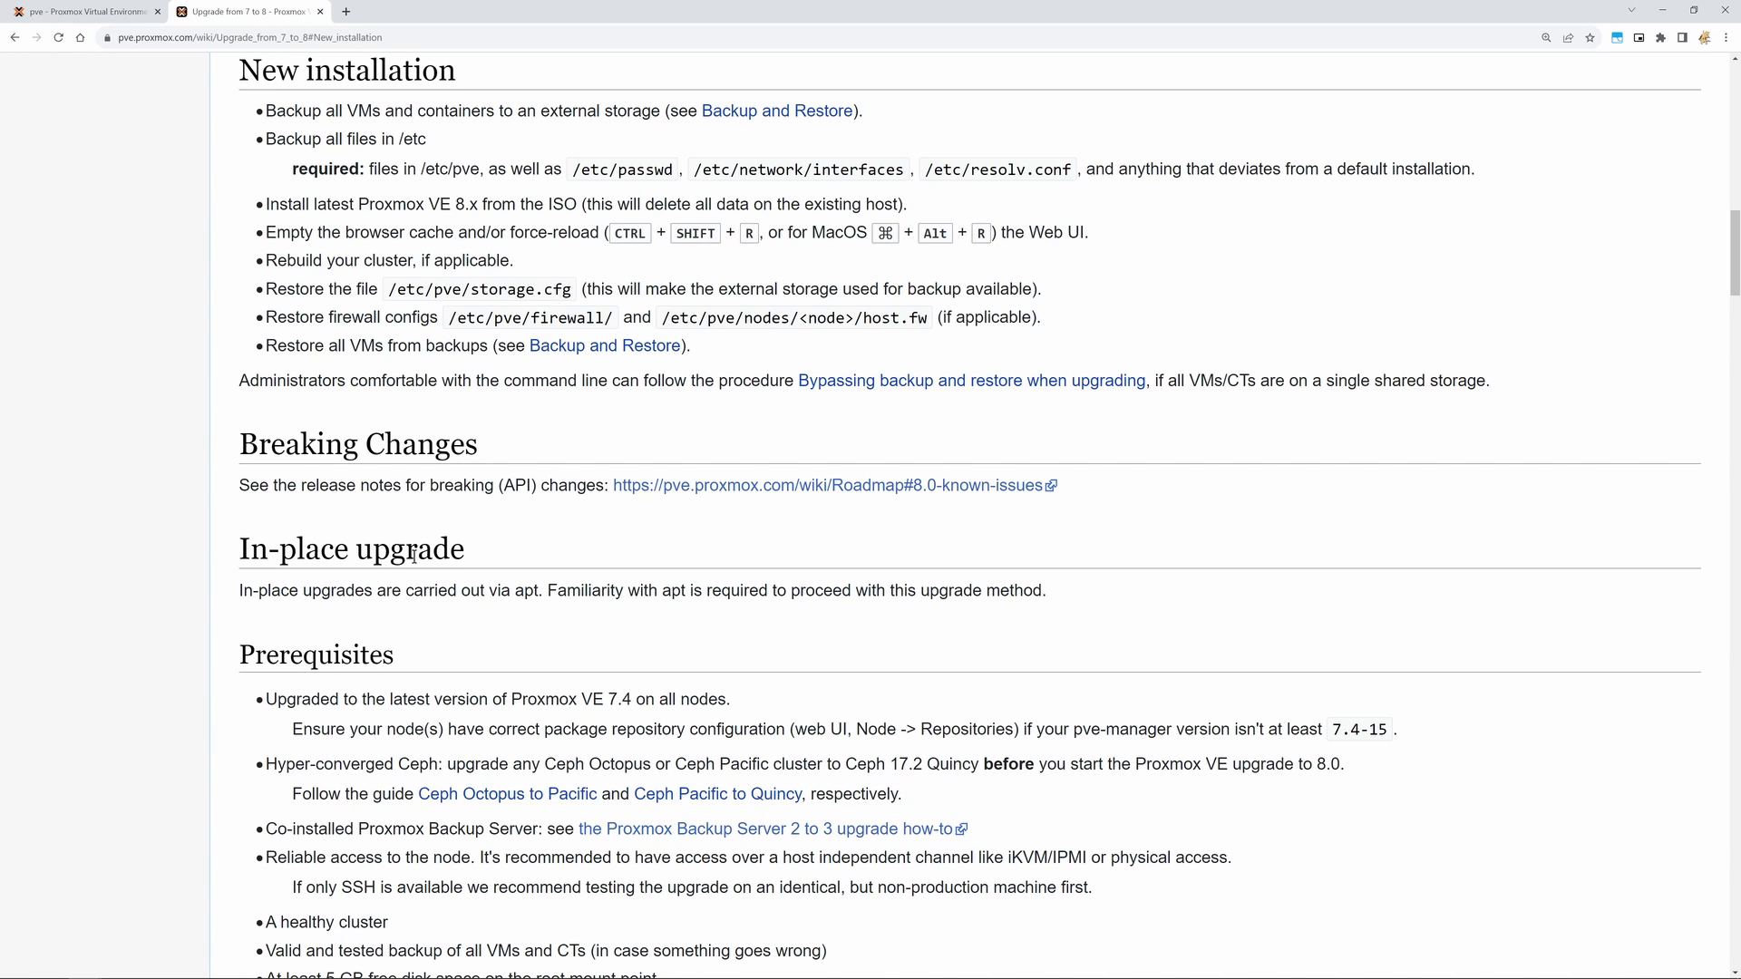
# Step: Switch to the Proxmox web interface and refresh the pve node's package database, dismissing the subscription notice and the task viewer
pyautogui.click(124, 18)
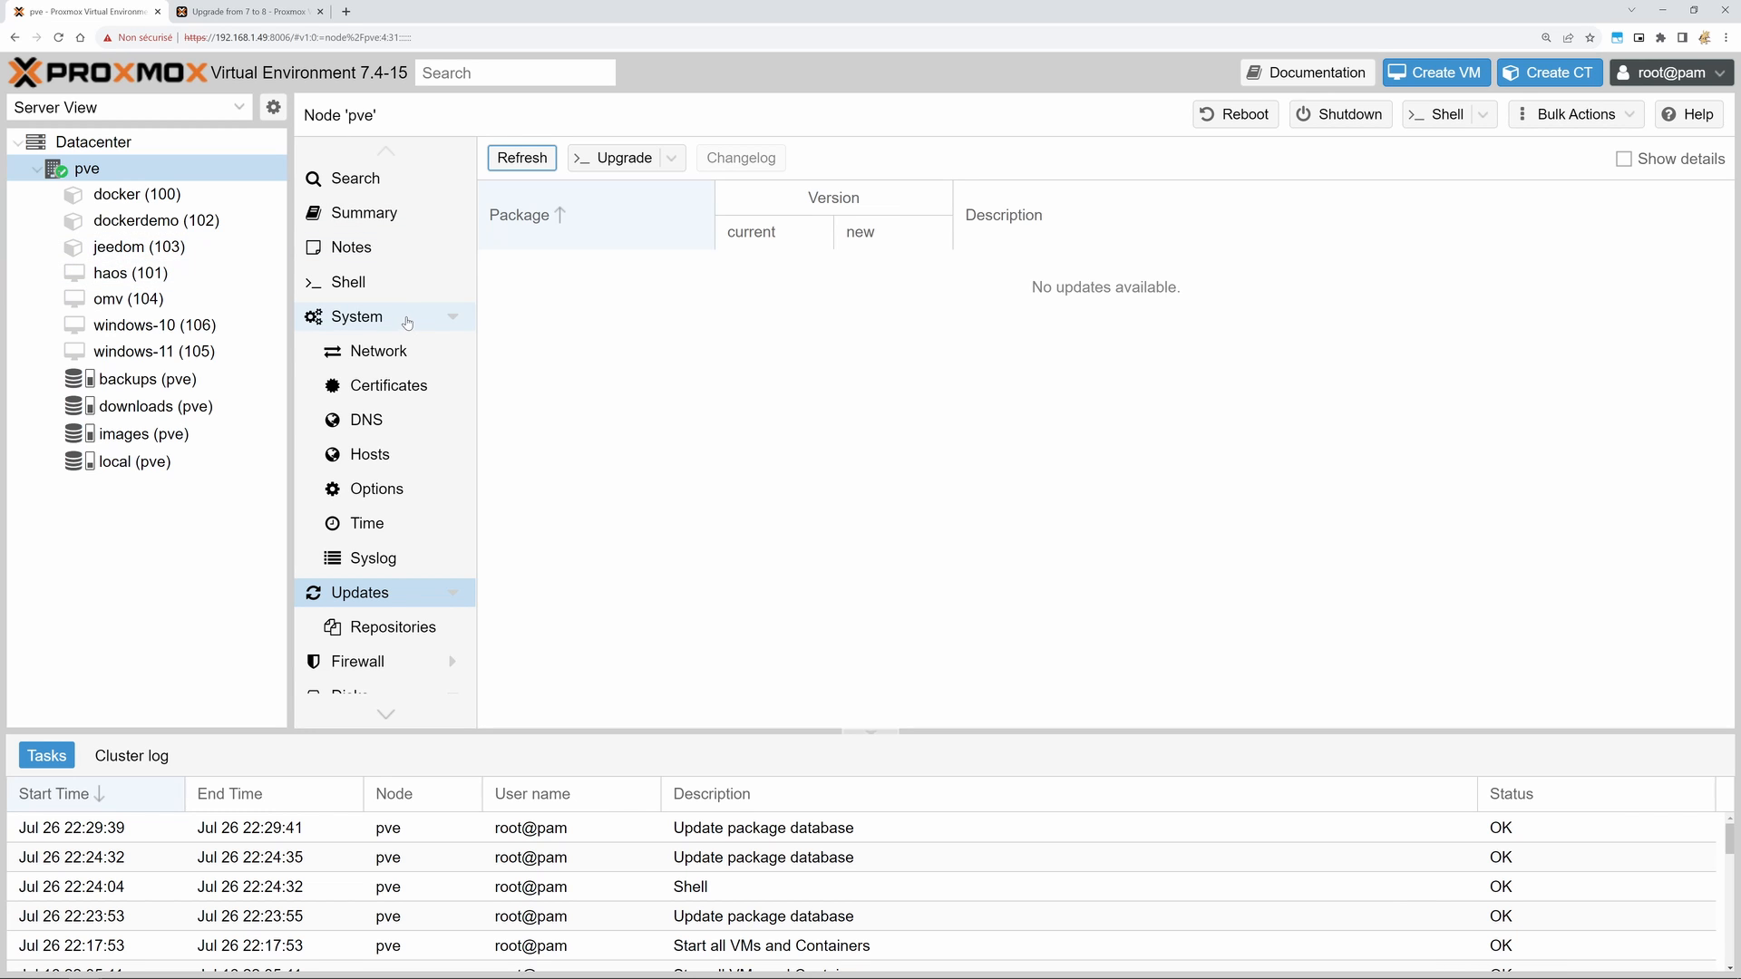
pyautogui.click(403, 591)
pyautogui.click(512, 160)
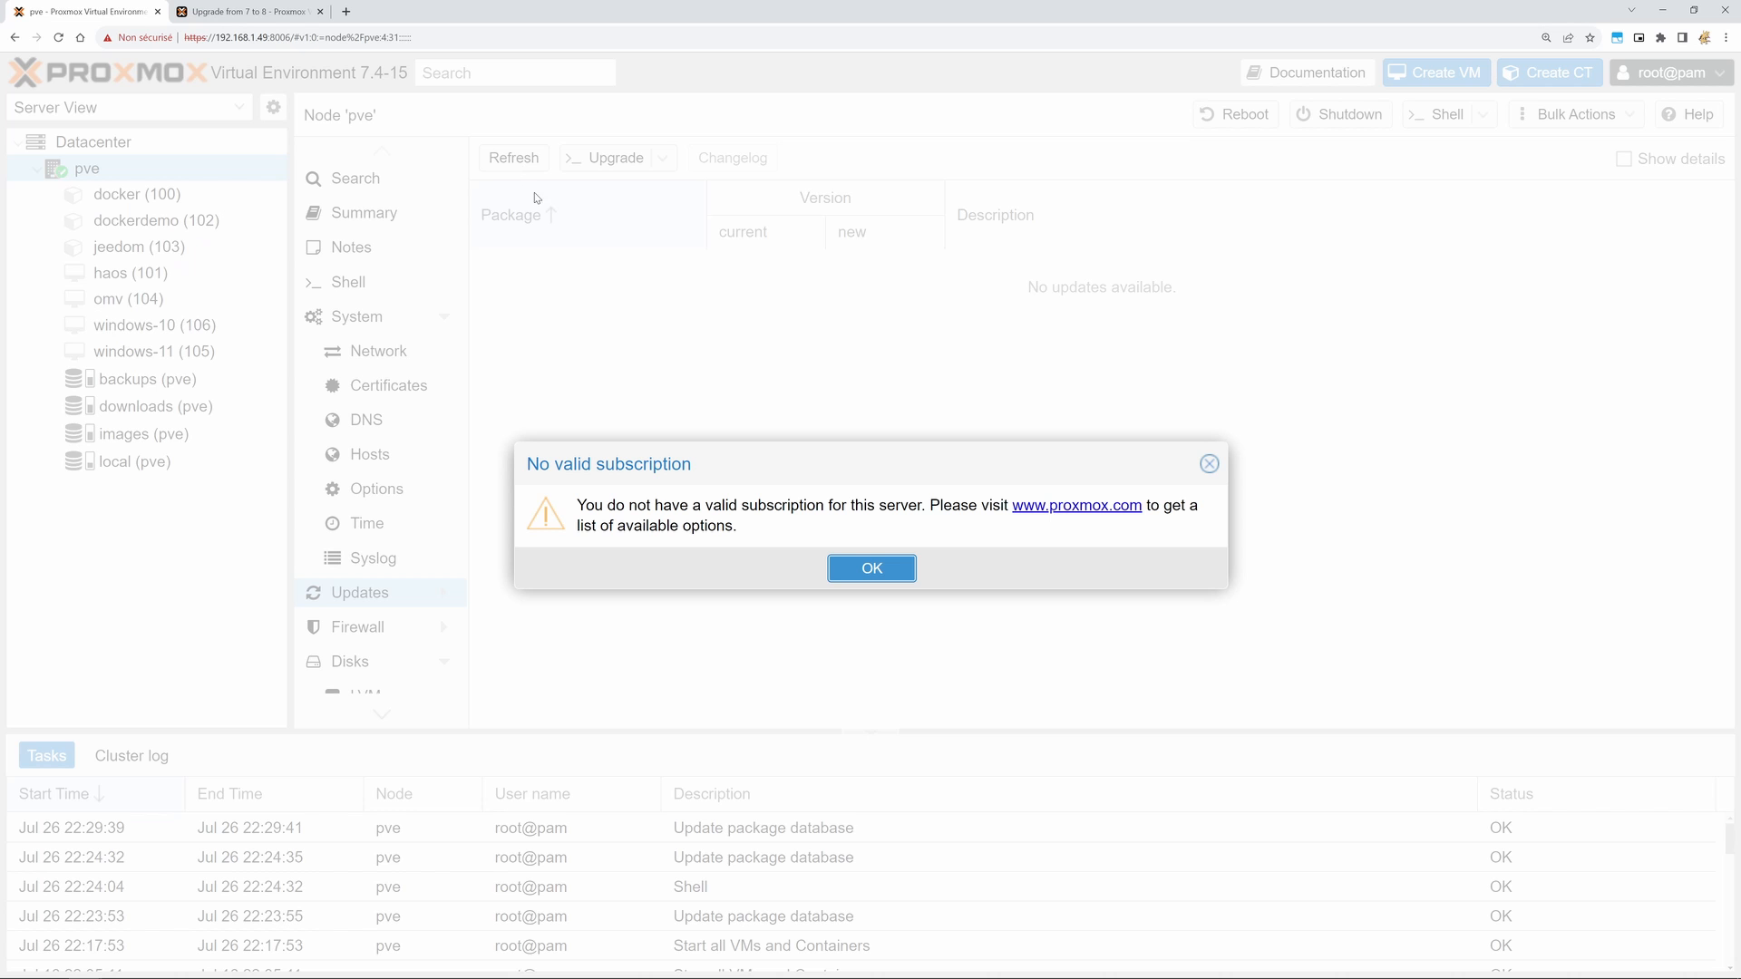
pyautogui.click(893, 578)
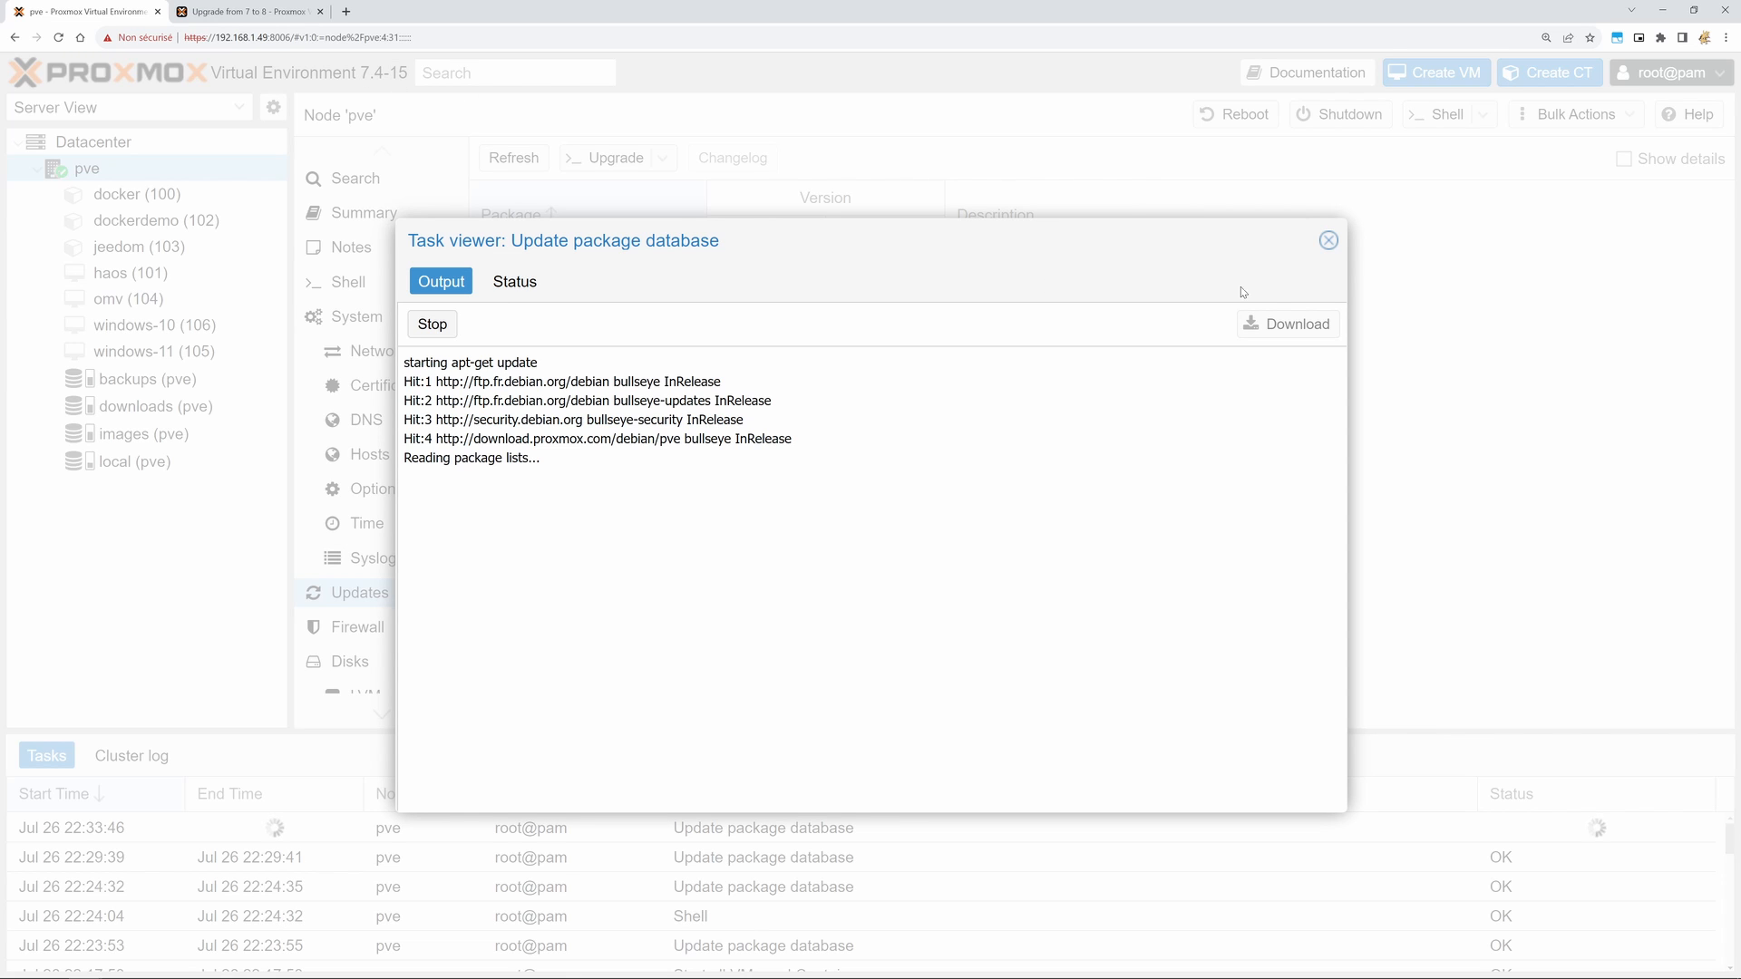
pyautogui.click(1329, 241)
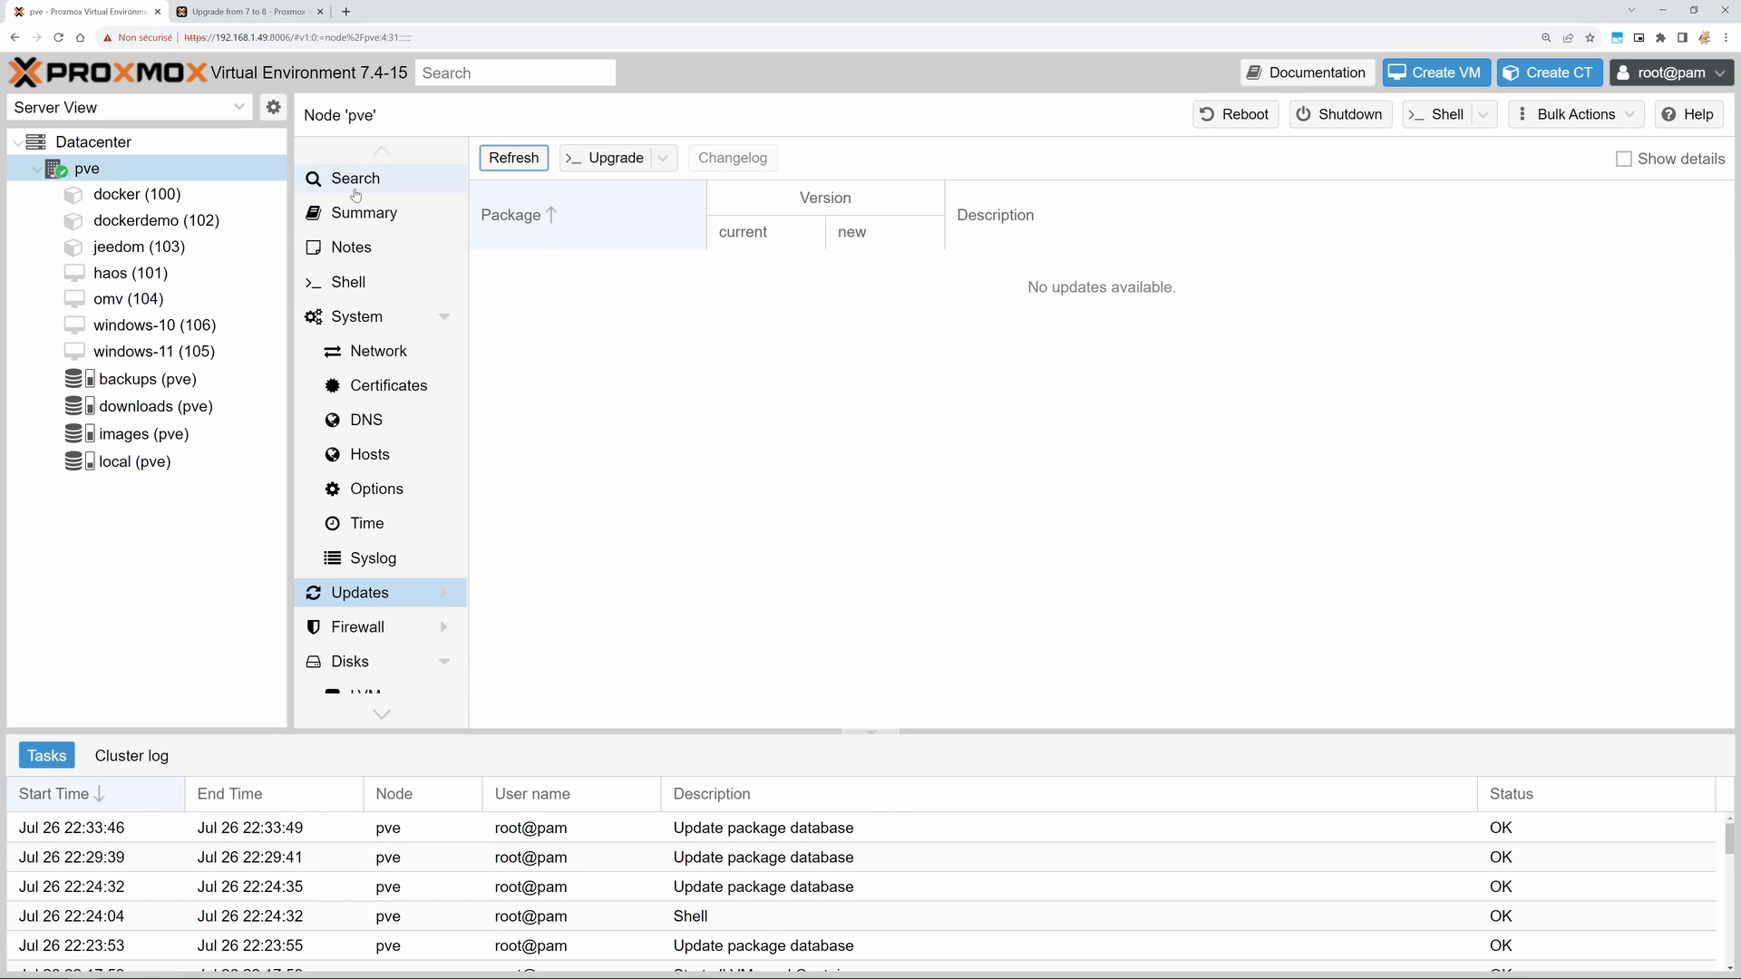
# Step: Collapse the task log and open the pve node's shell
pyautogui.click(872, 731)
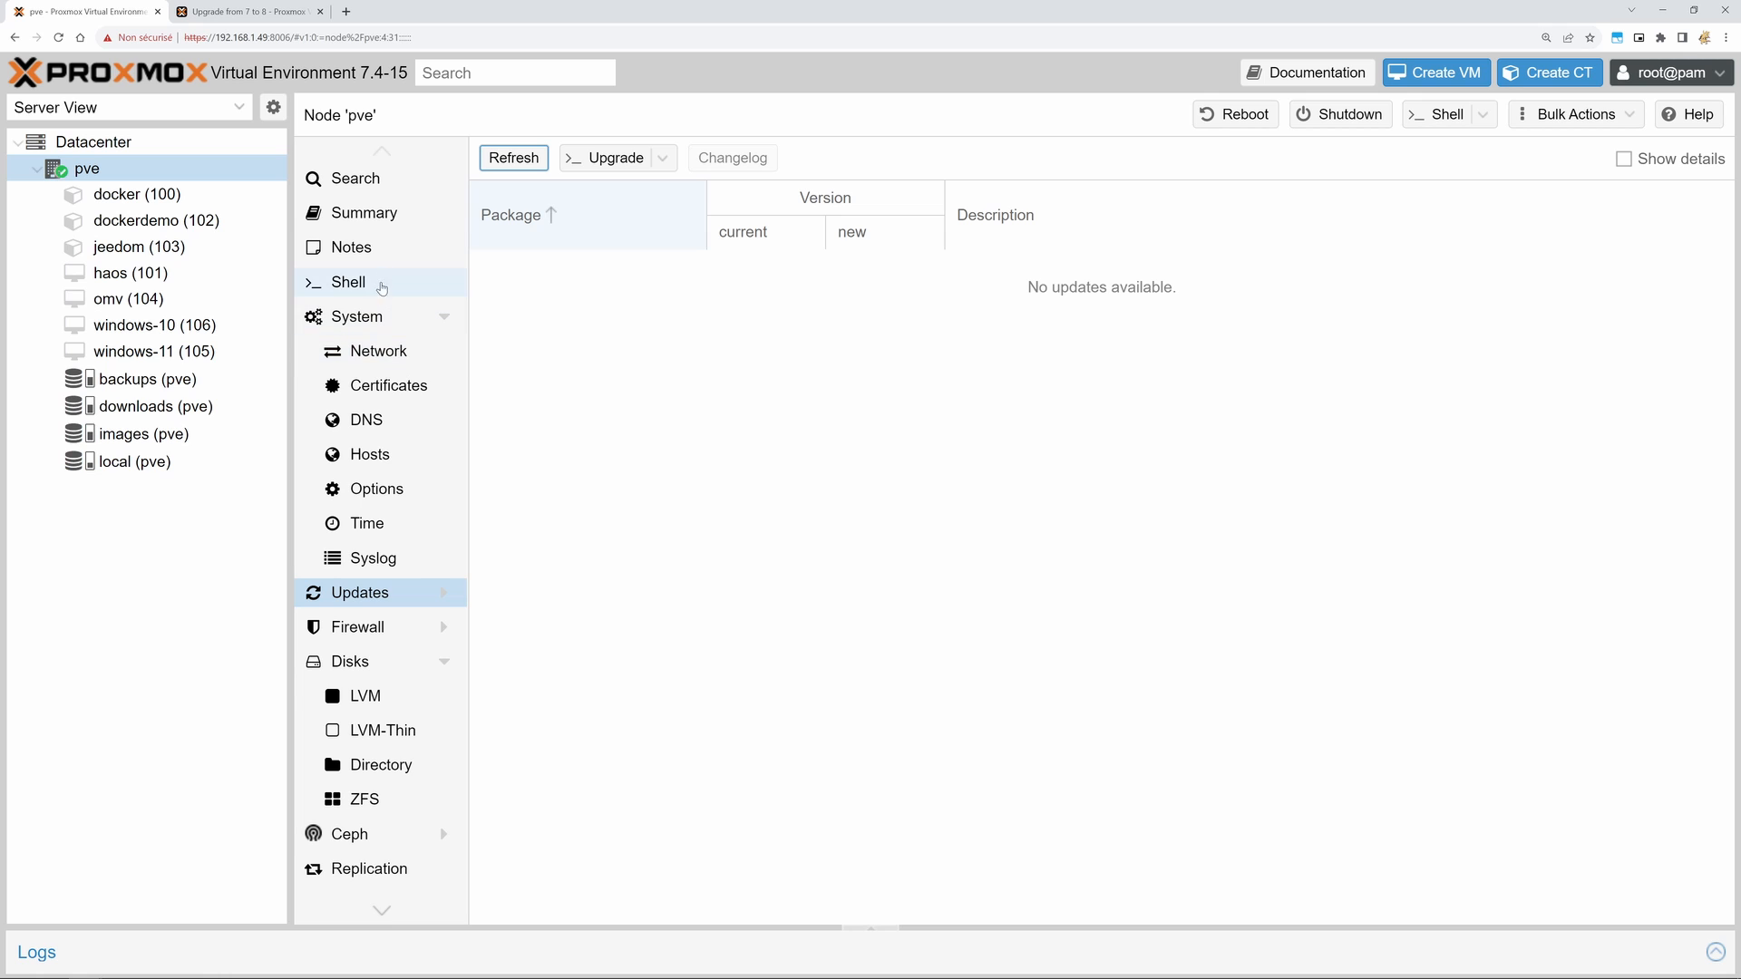
pyautogui.click(373, 283)
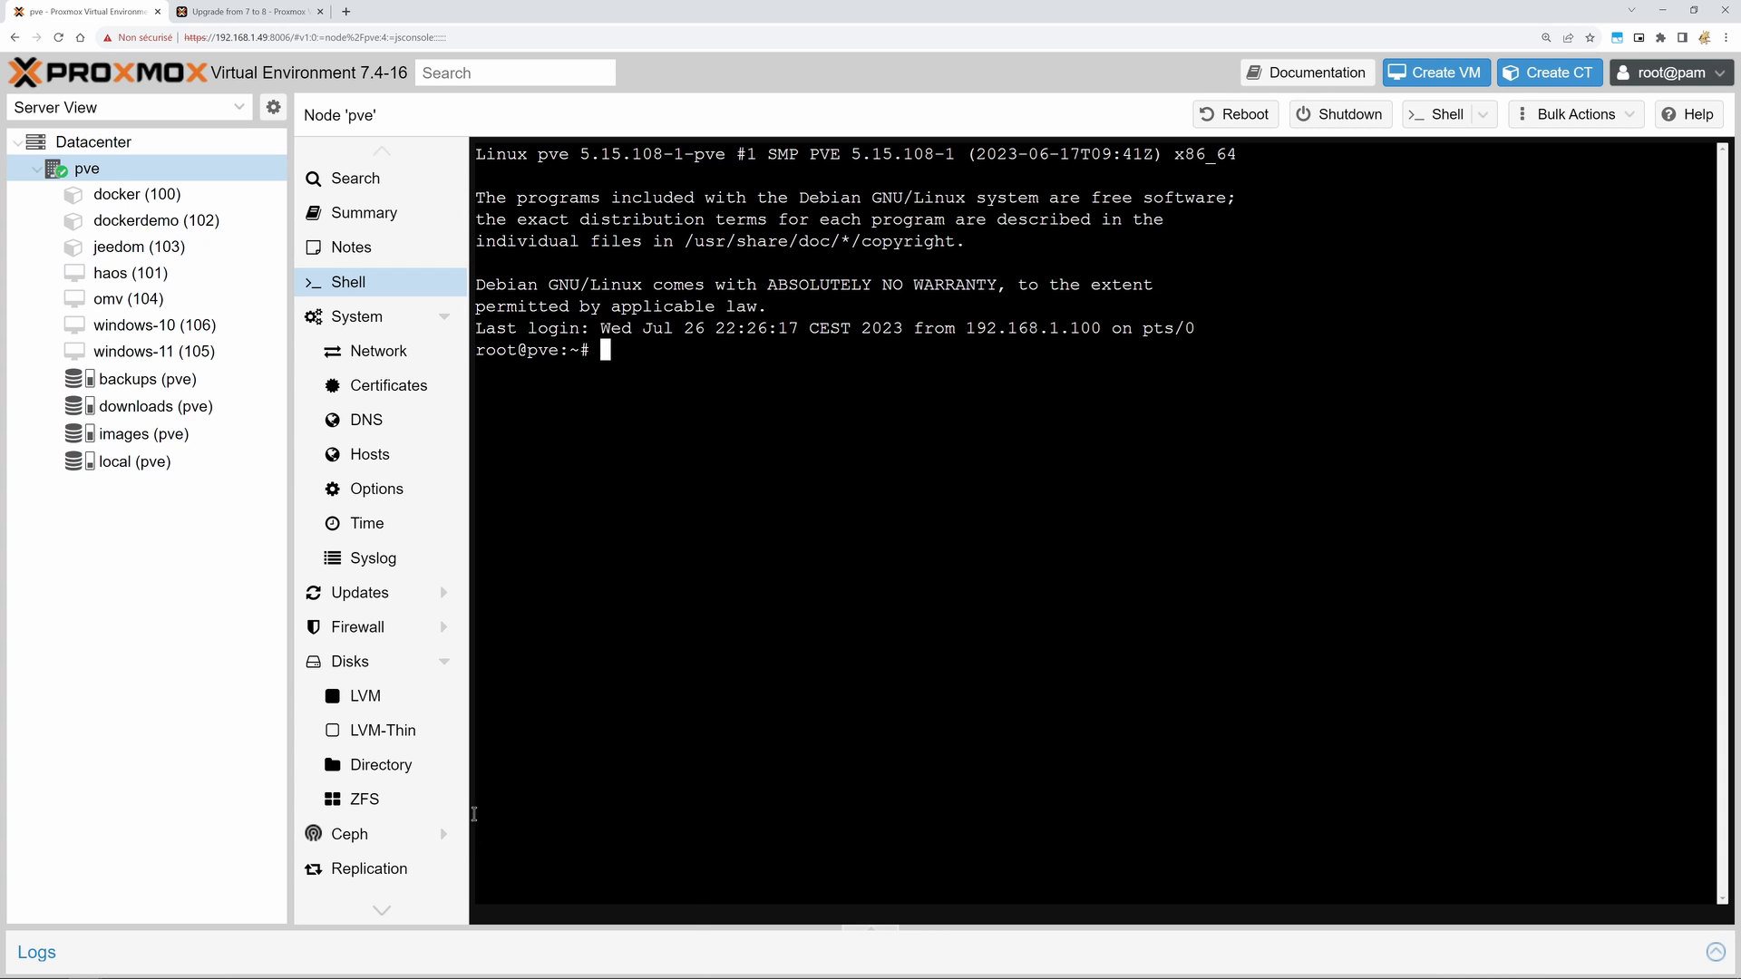
# Step: Open the Windows Terminal and connect to the Proxmox host with "ssh proxmox"
pyautogui.press('super')
pyautogui.write('termin')
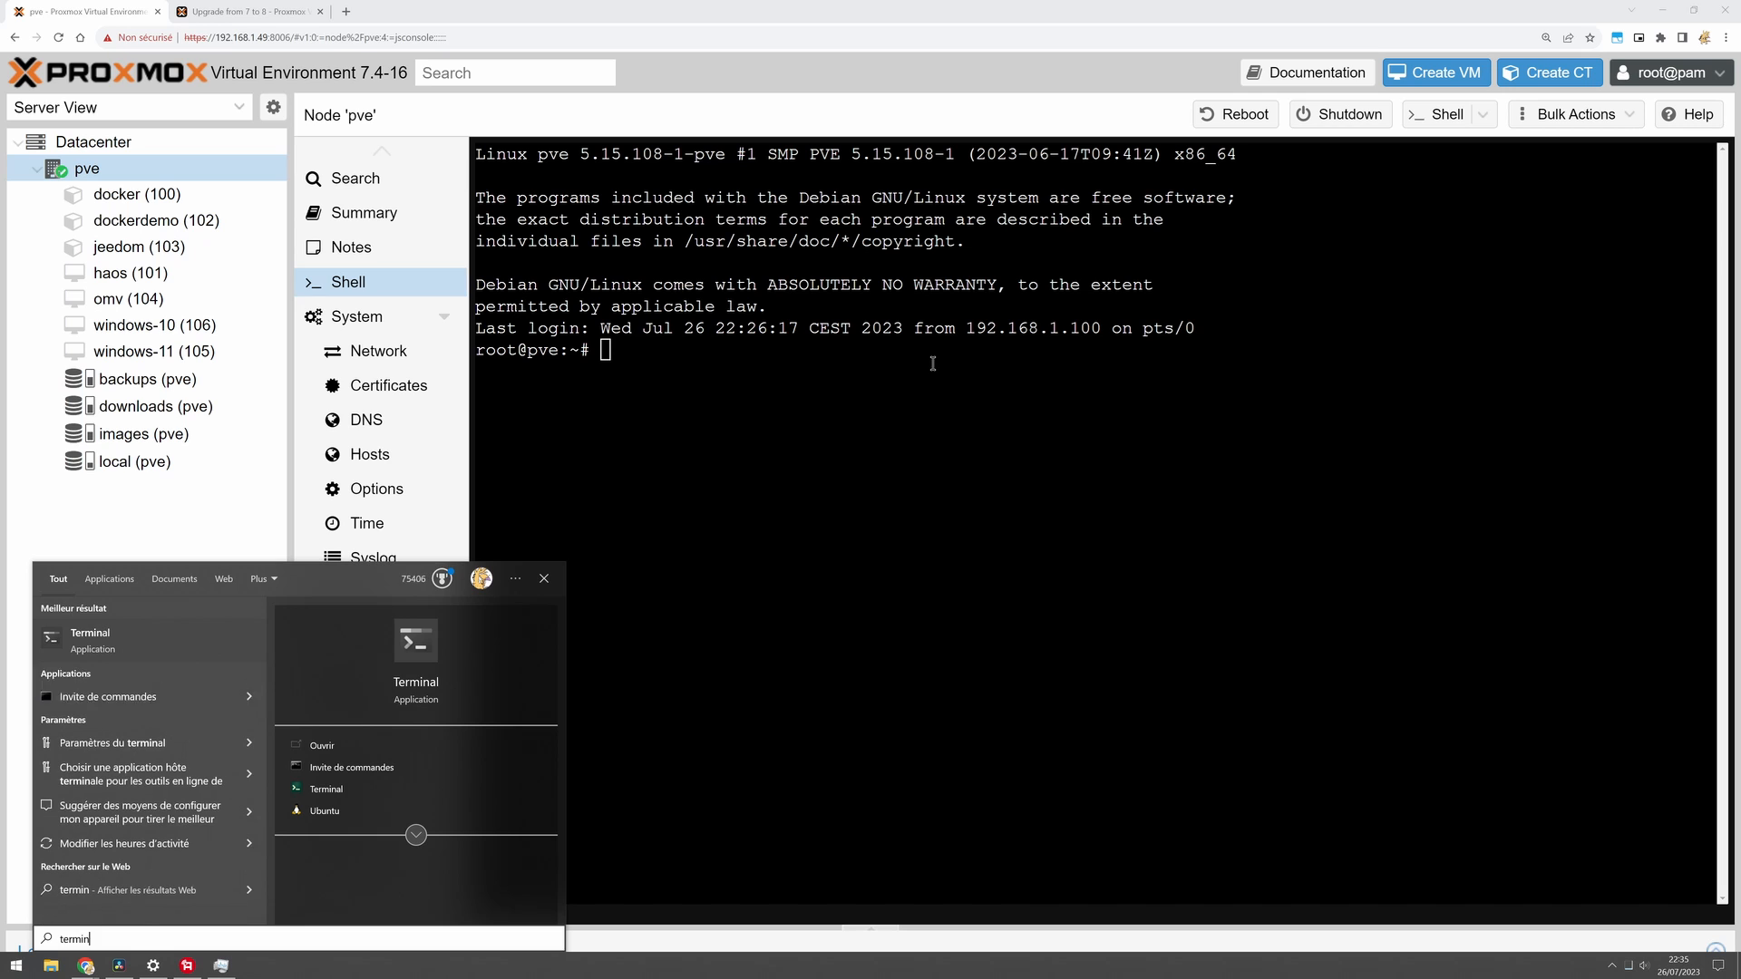
pyautogui.click(124, 638)
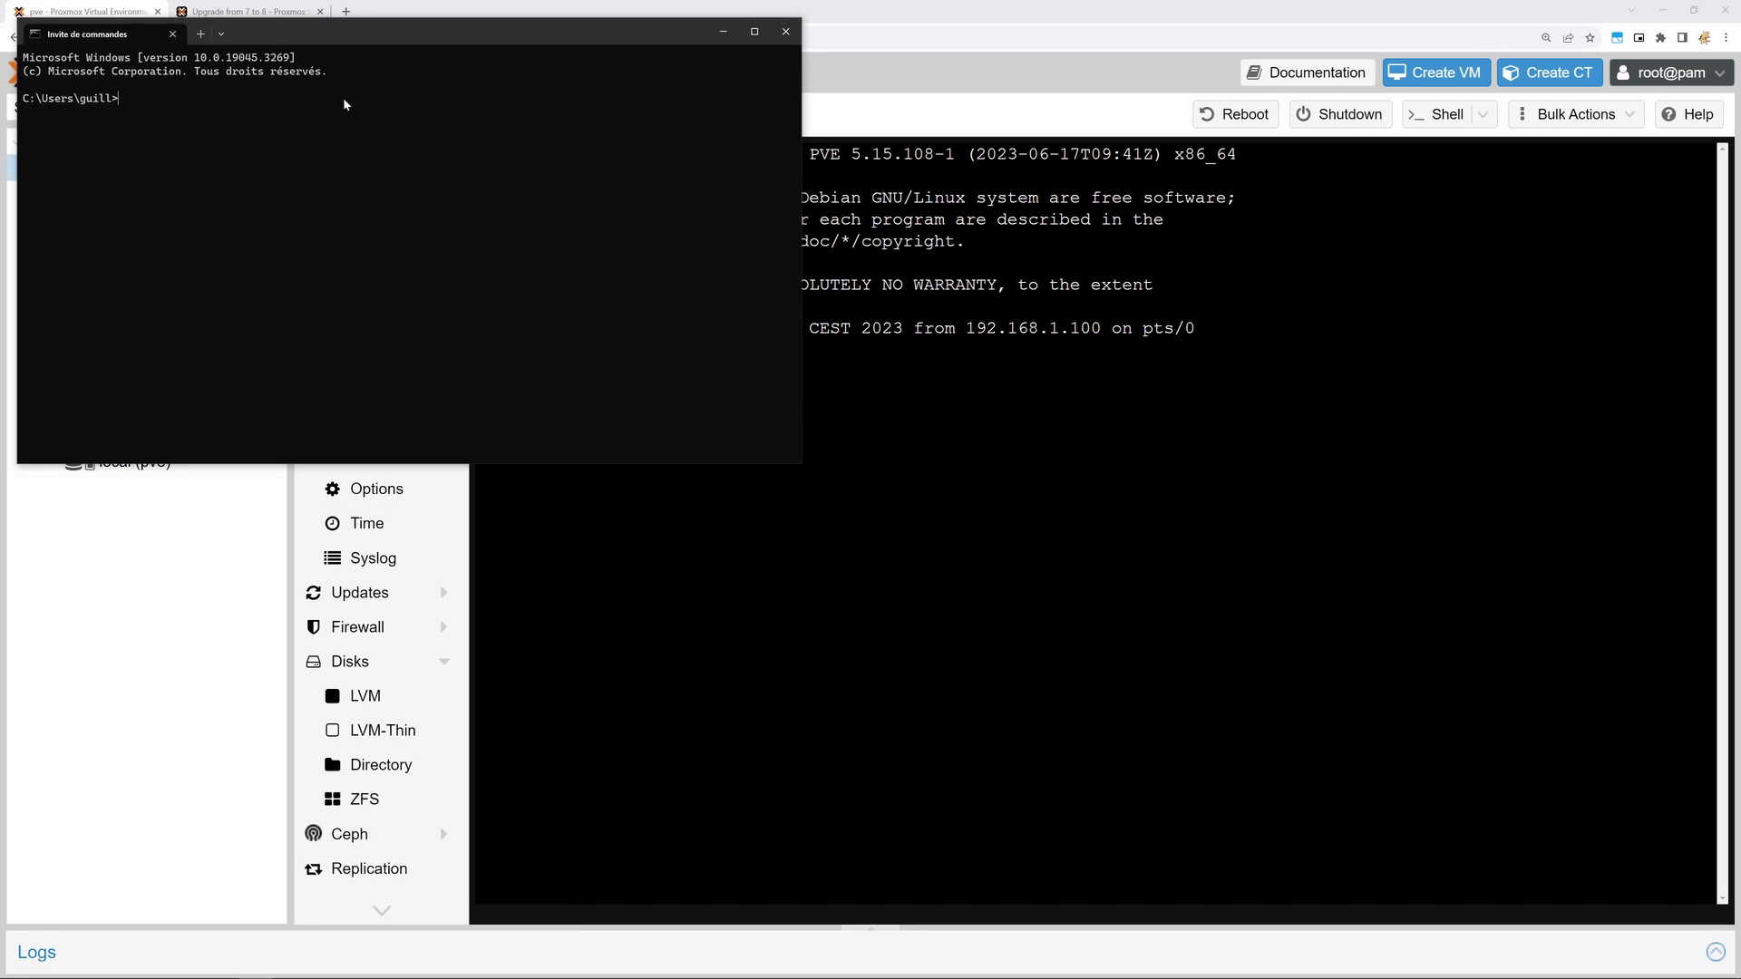
pyautogui.moveTo(400, 39); pyautogui.dragTo(924, 461)
pyautogui.write('ss')
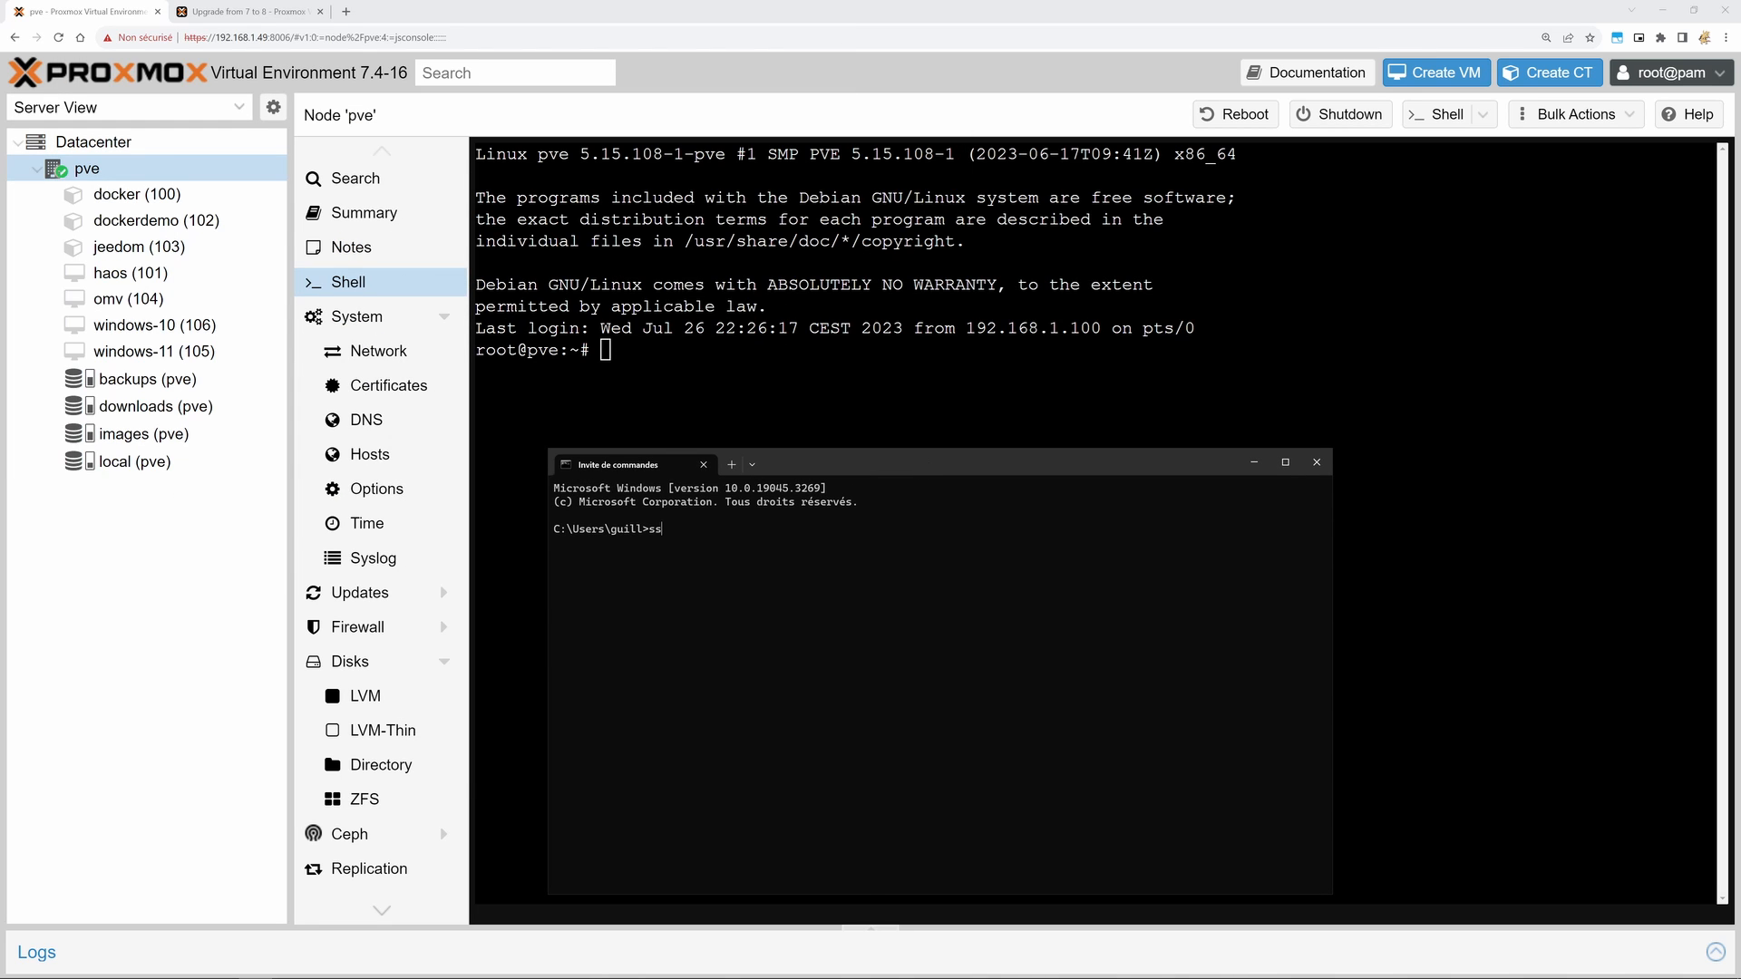
pyautogui.write('h proxmox')
pyautogui.press('Return')
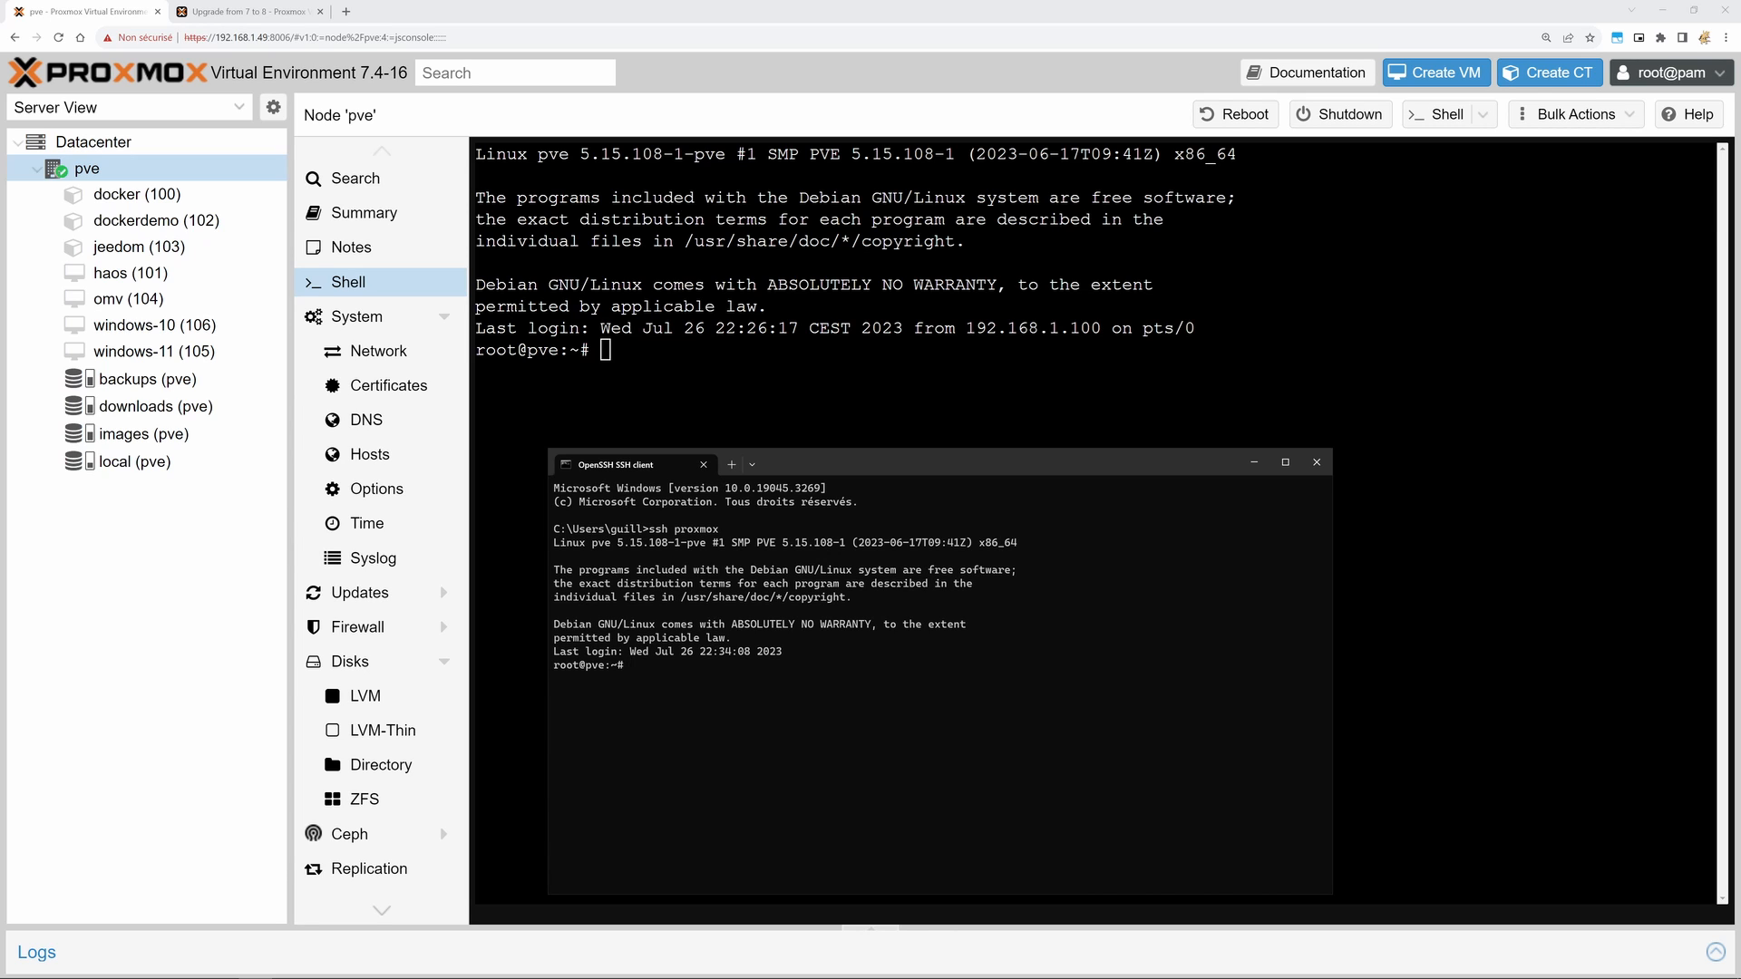
# Step: Arrange the wiki page and the SSH terminal side by side and enlarge the terminal's text
pyautogui.moveTo(951, 465); pyautogui.dragTo(907, 404)
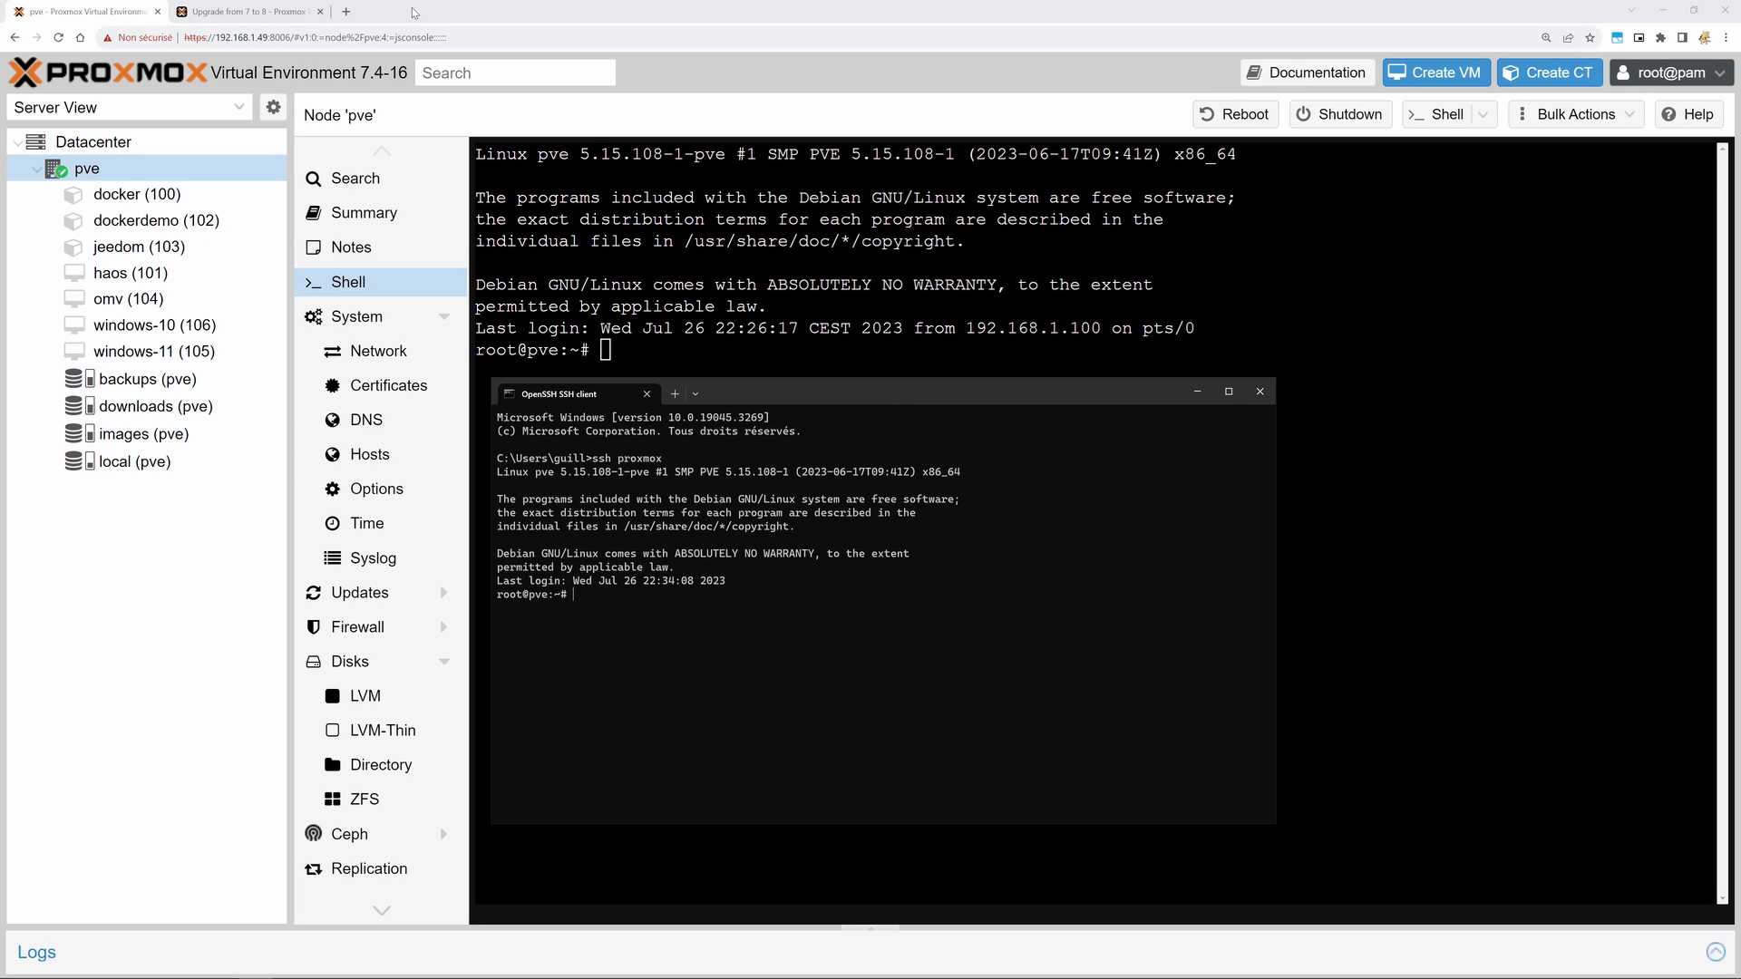
pyautogui.click(283, 18)
pyautogui.press('super+Left')
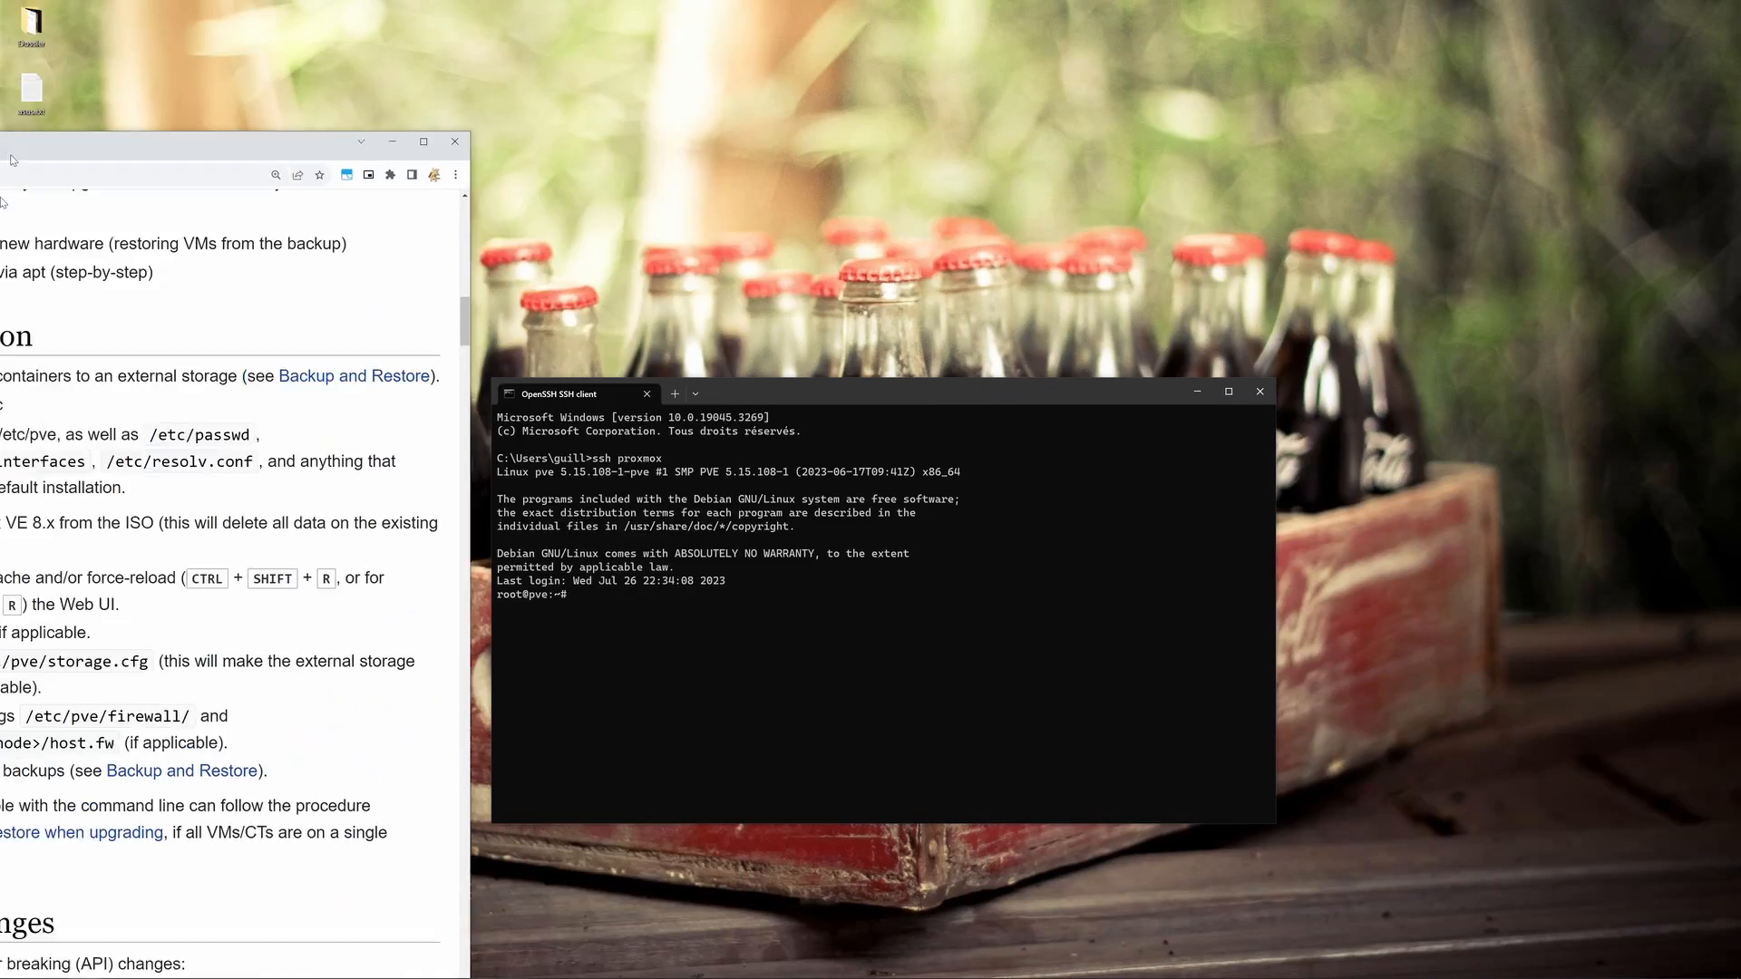
pyautogui.click(1199, 83)
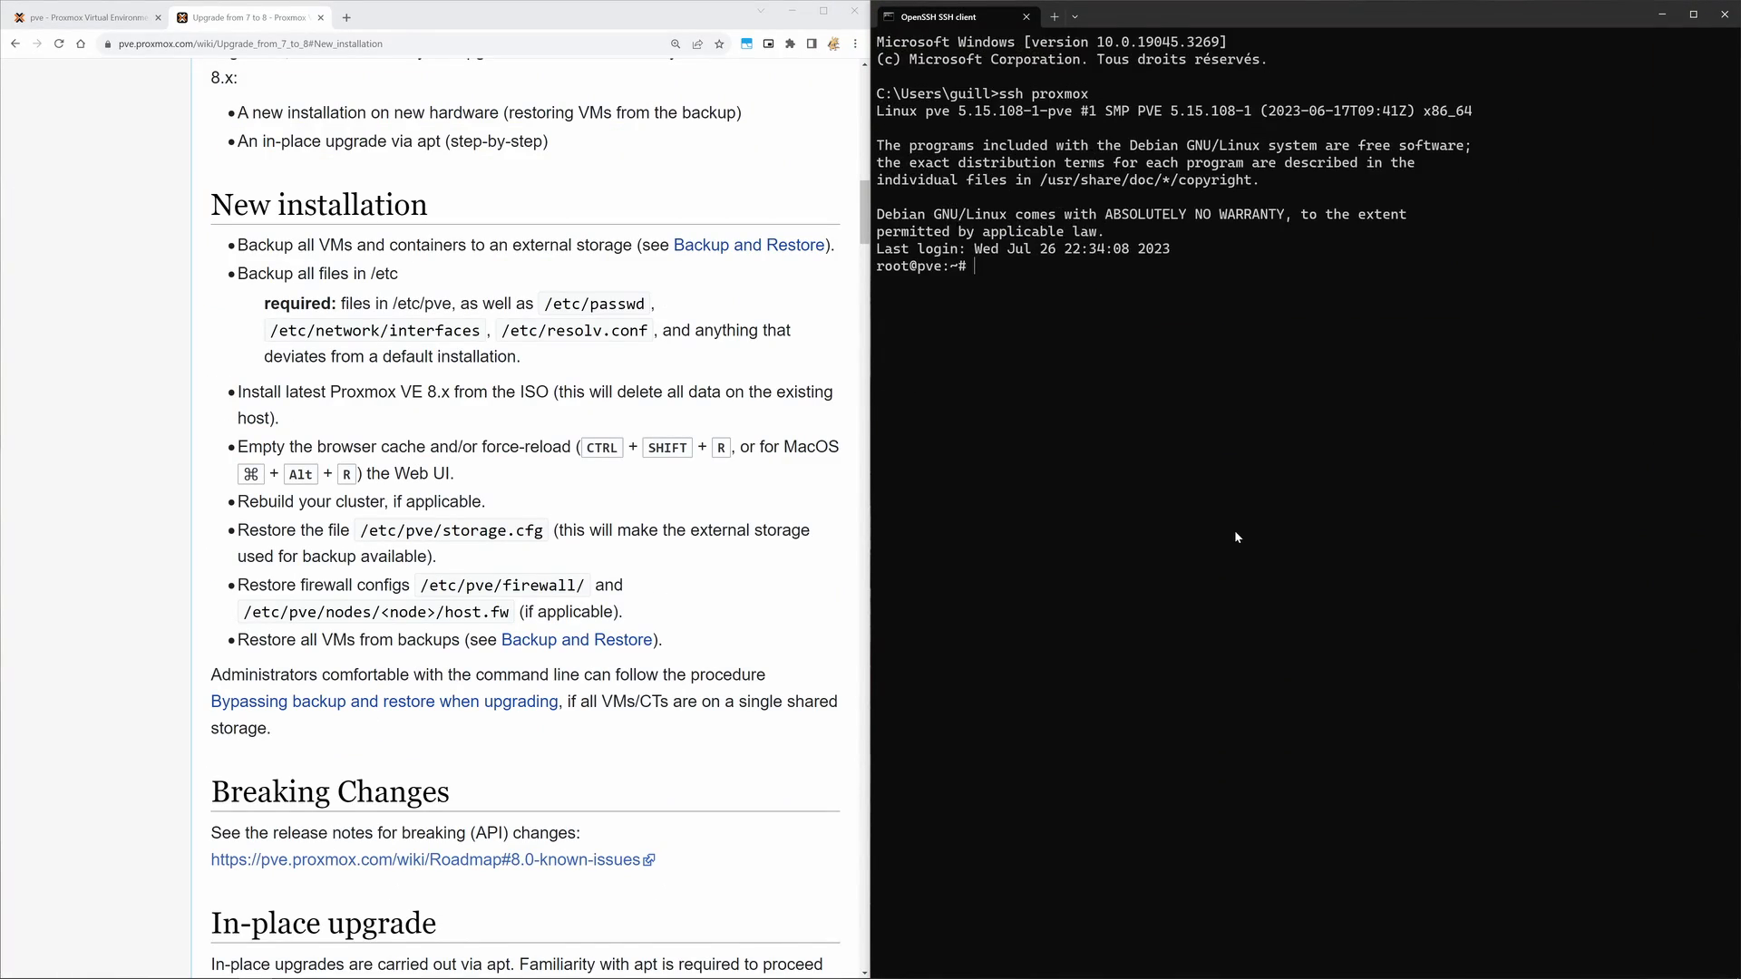
pyautogui.scroll(3, 1234, 542)
# Step: Open the wiki's In-place upgrade section and compare its prerequisites with the Proxmox version installed on the node
pyautogui.scroll(15, 499, 299)
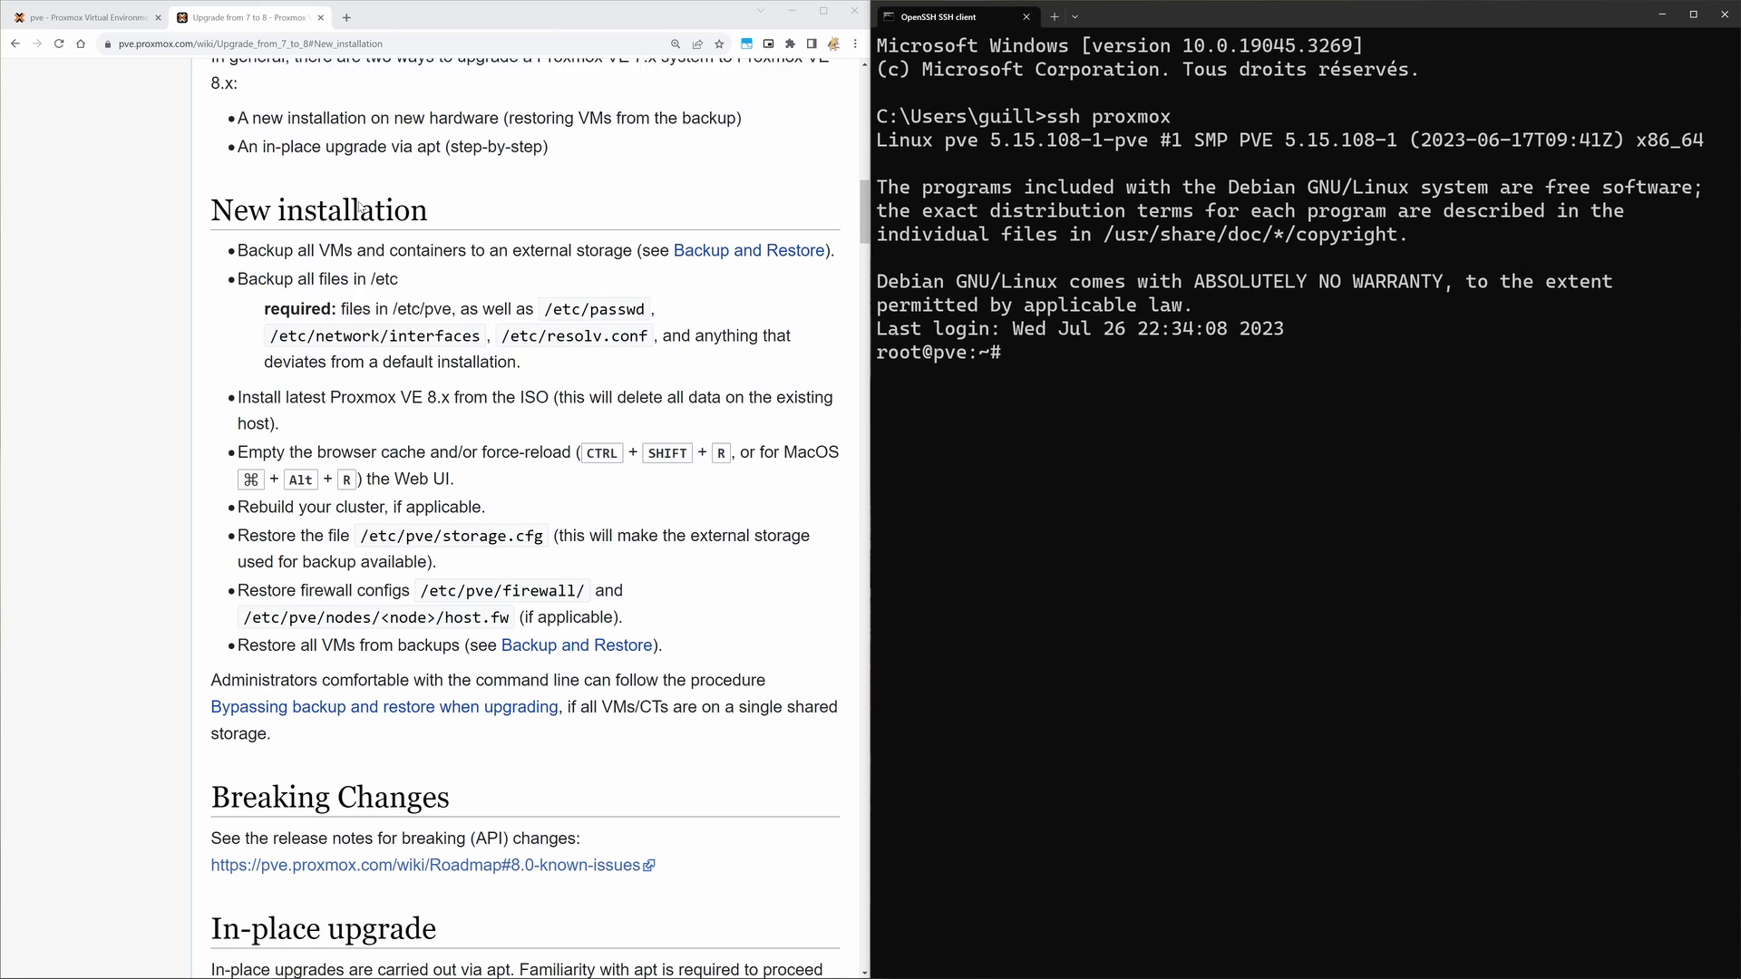
pyautogui.scroll(-1, 452, 349)
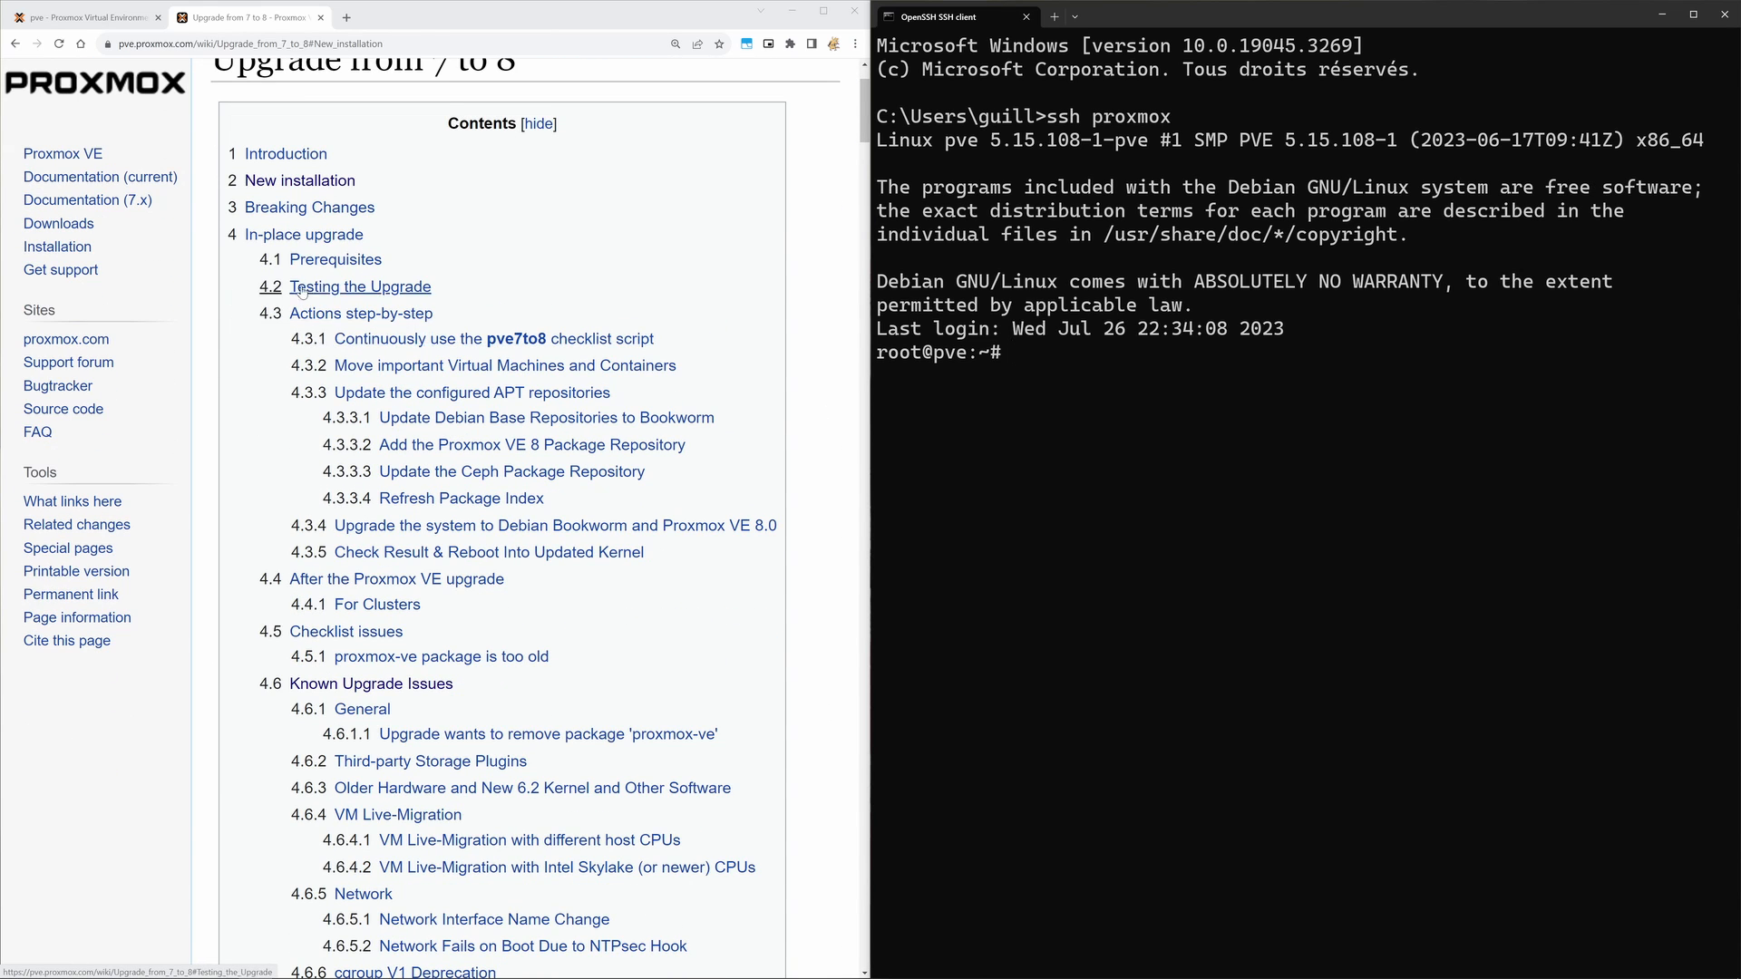
pyautogui.click(341, 235)
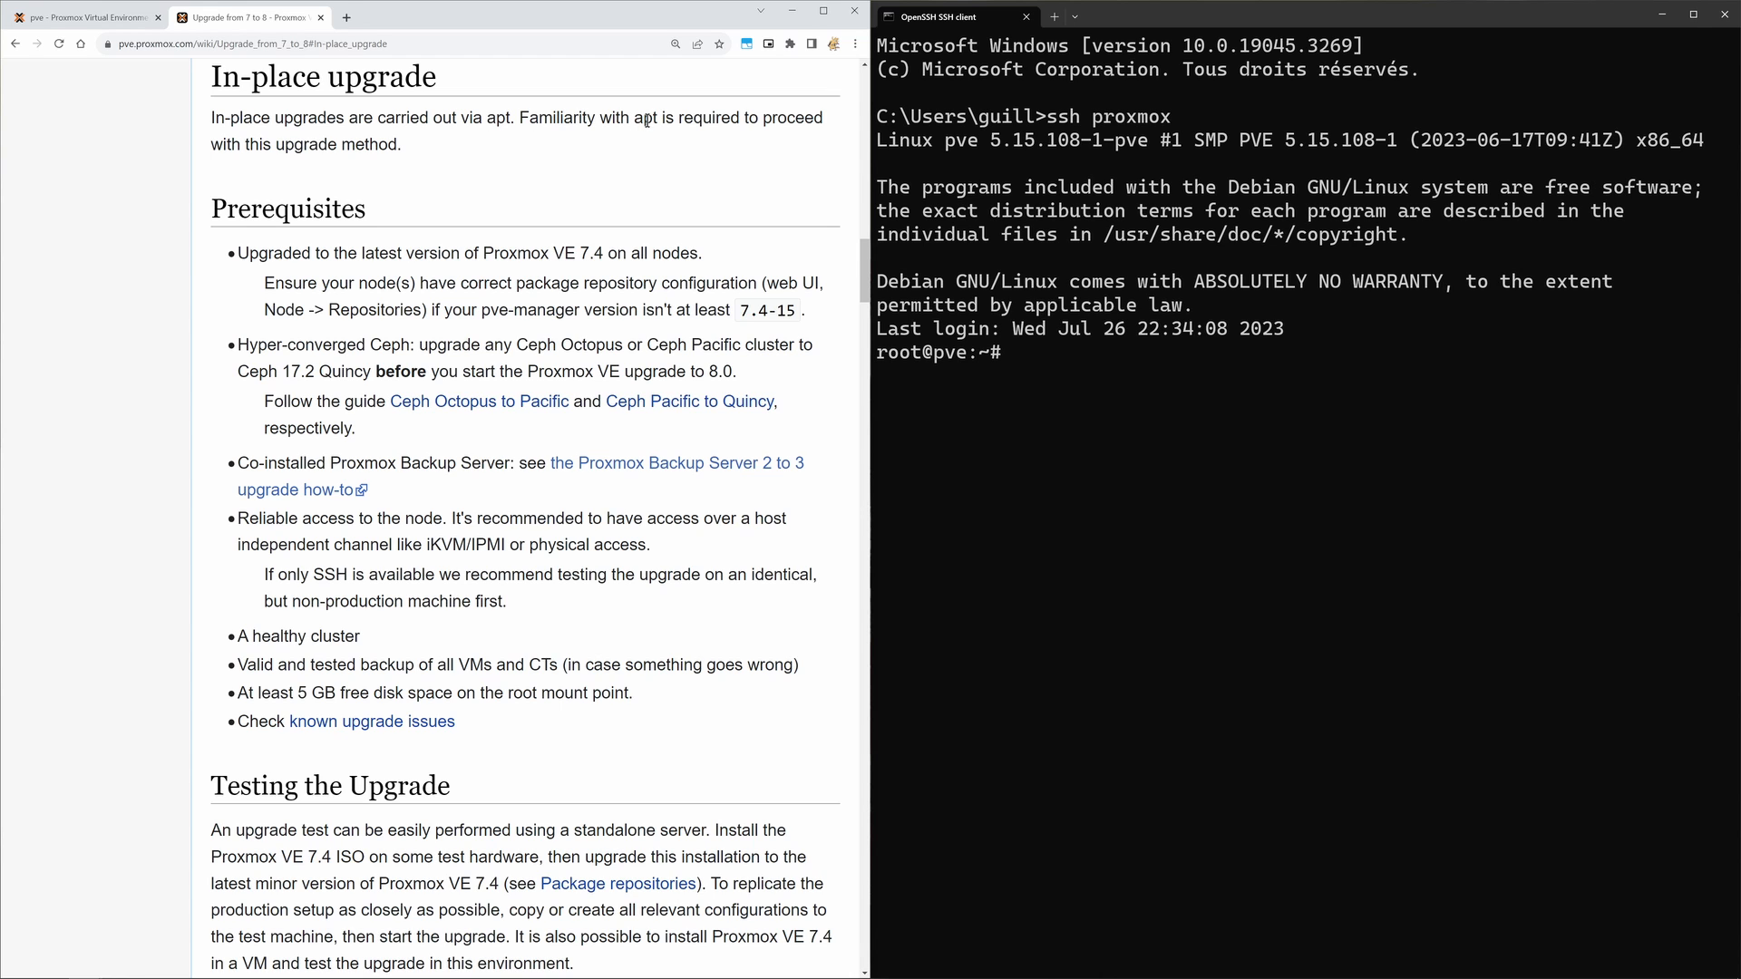
pyautogui.scroll(-1, 434, 232)
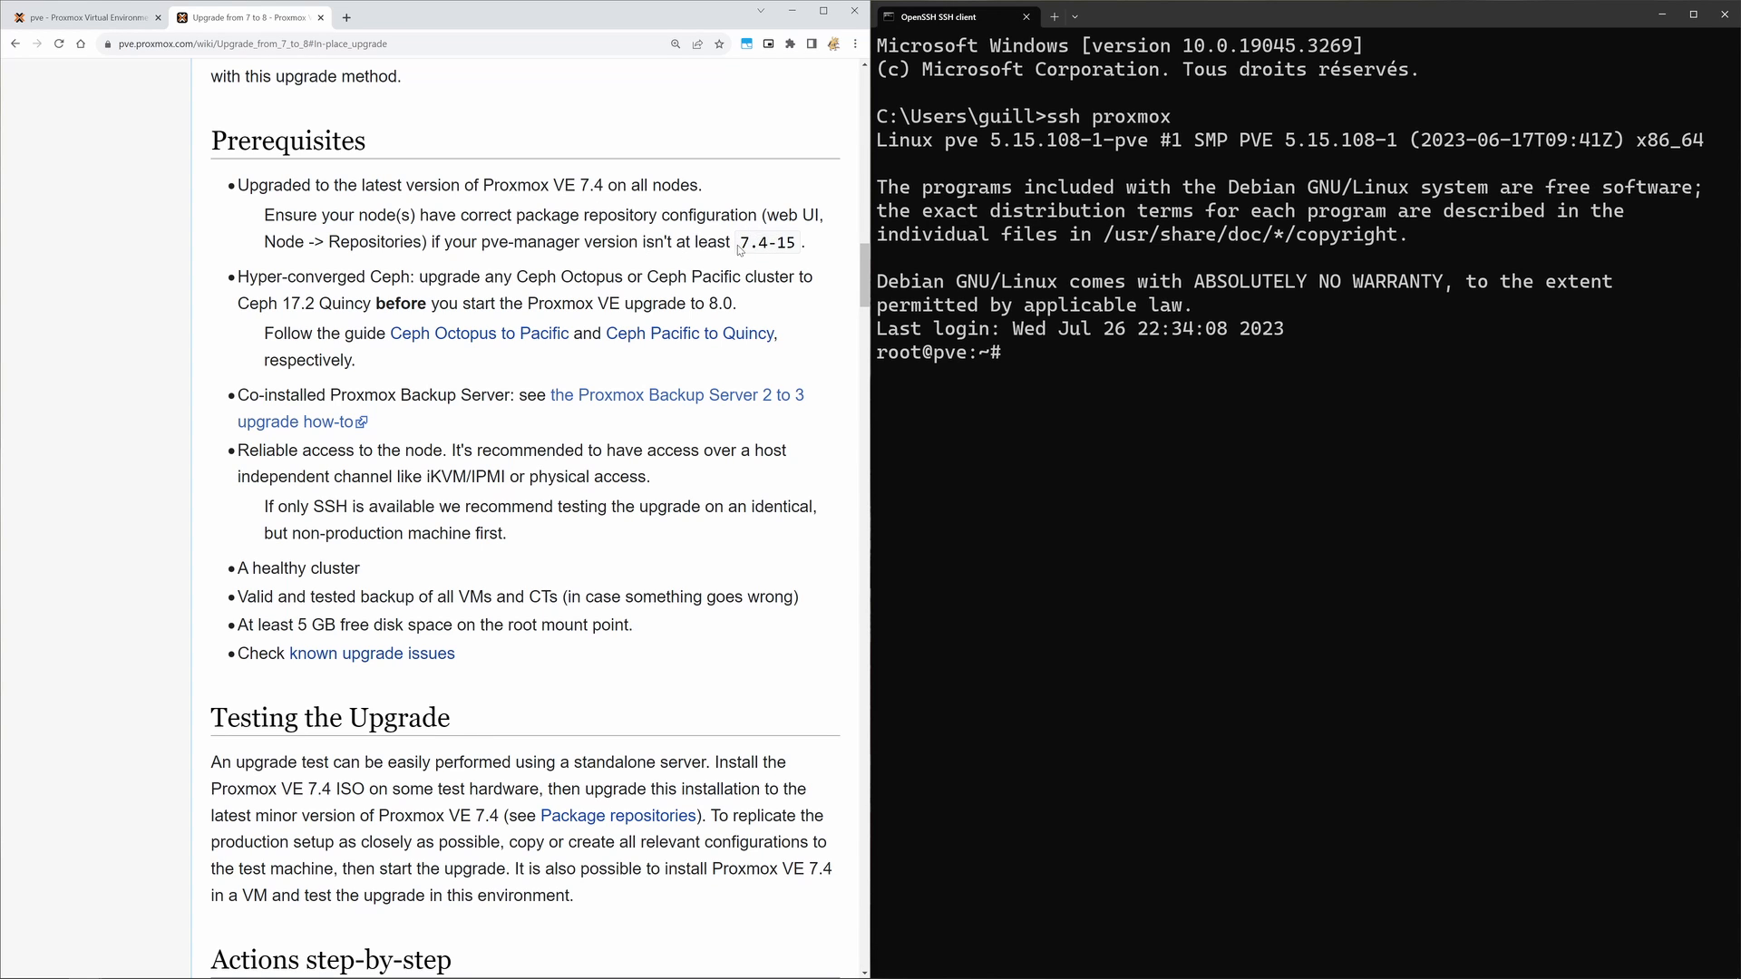
pyautogui.click(109, 17)
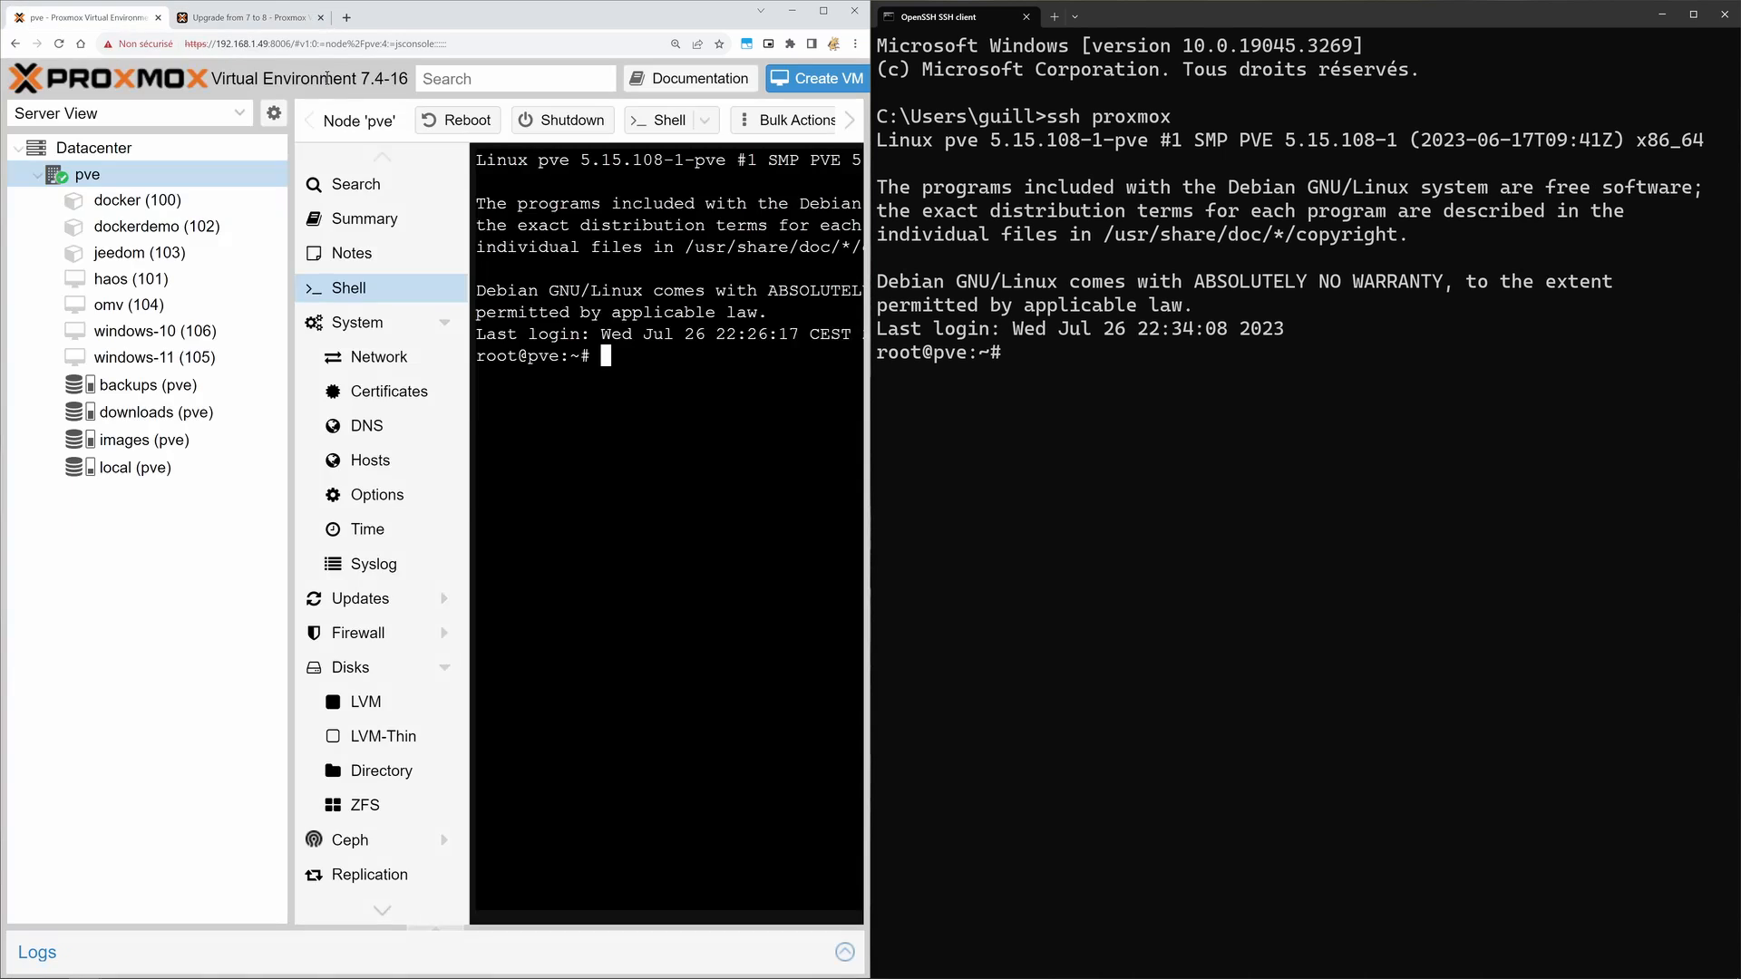
pyautogui.click(290, 20)
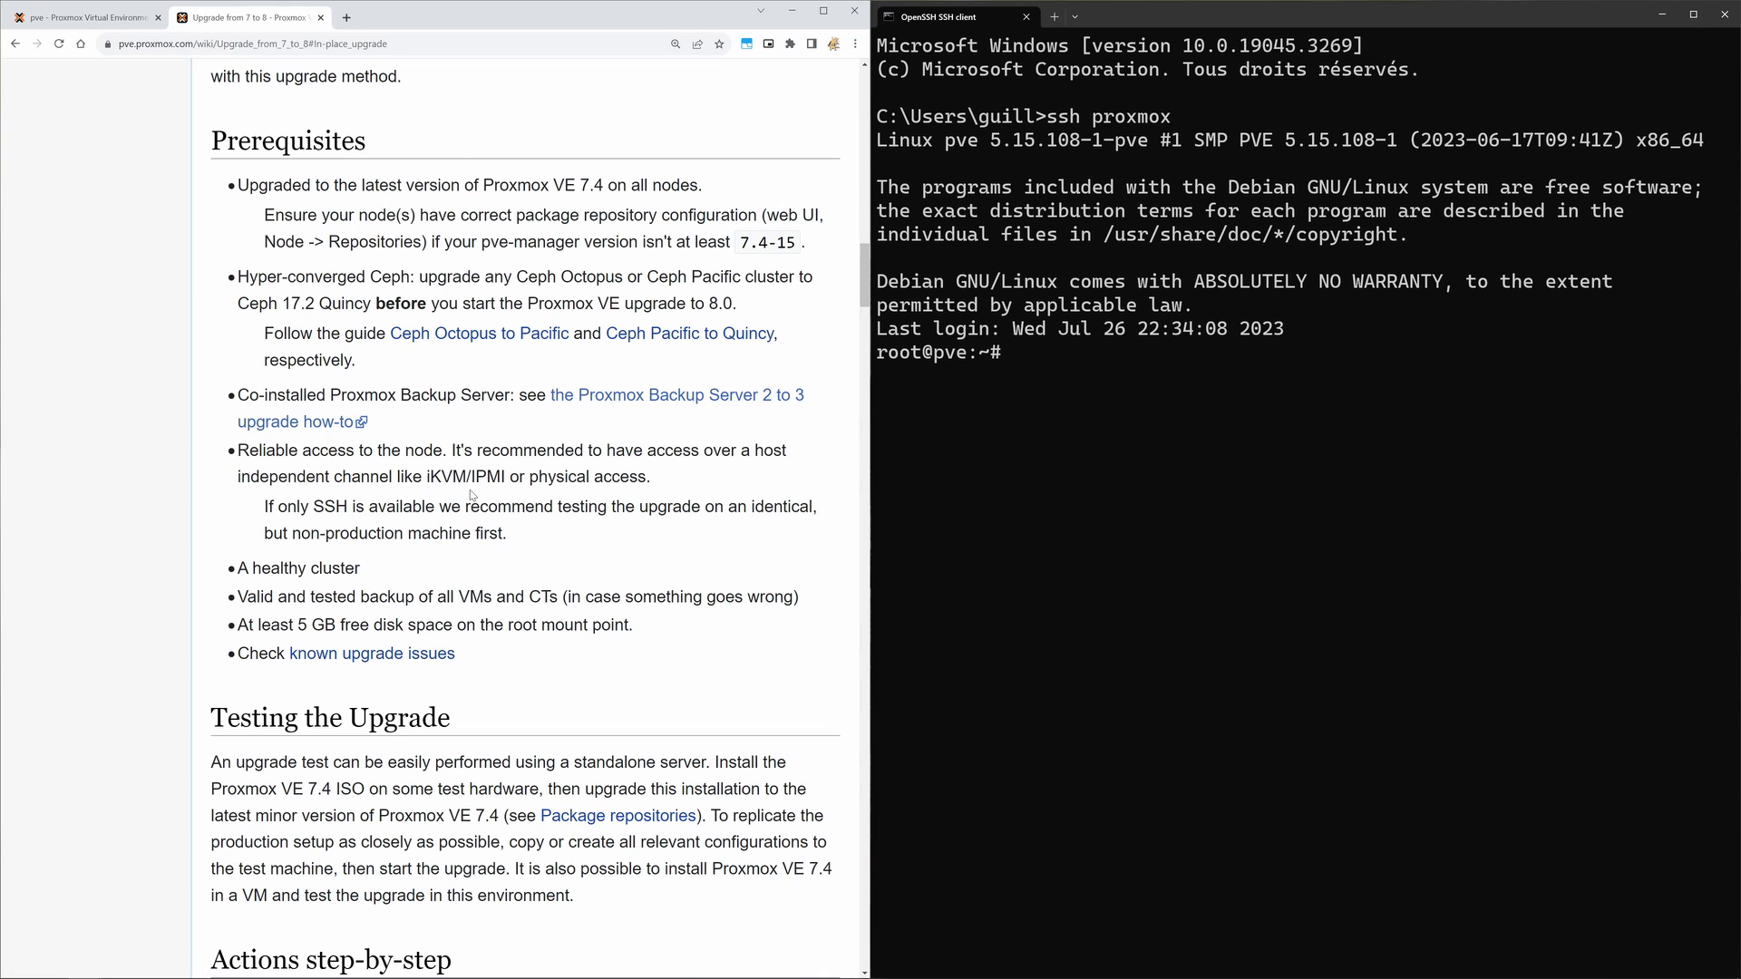
# Step: Run the pve7to8 checklist script from the wiki's Actions step-by-step section in the SSH terminal
pyautogui.scroll(-2, 471, 495)
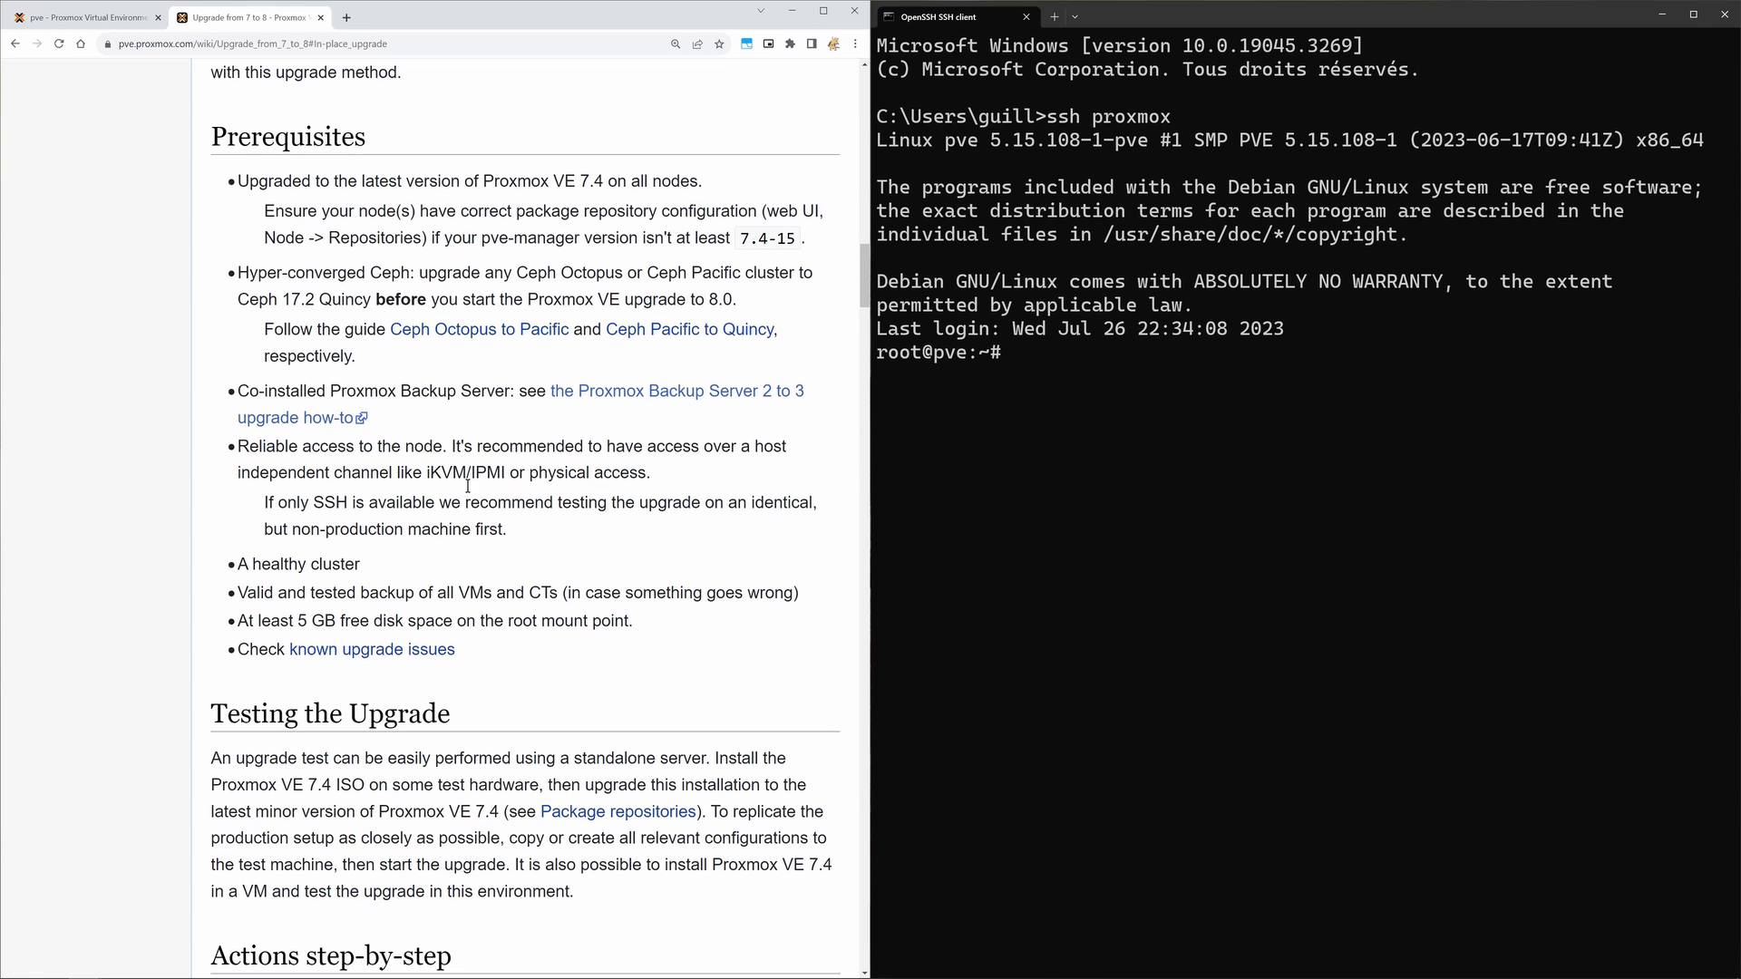
pyautogui.scroll(-4, 480, 488)
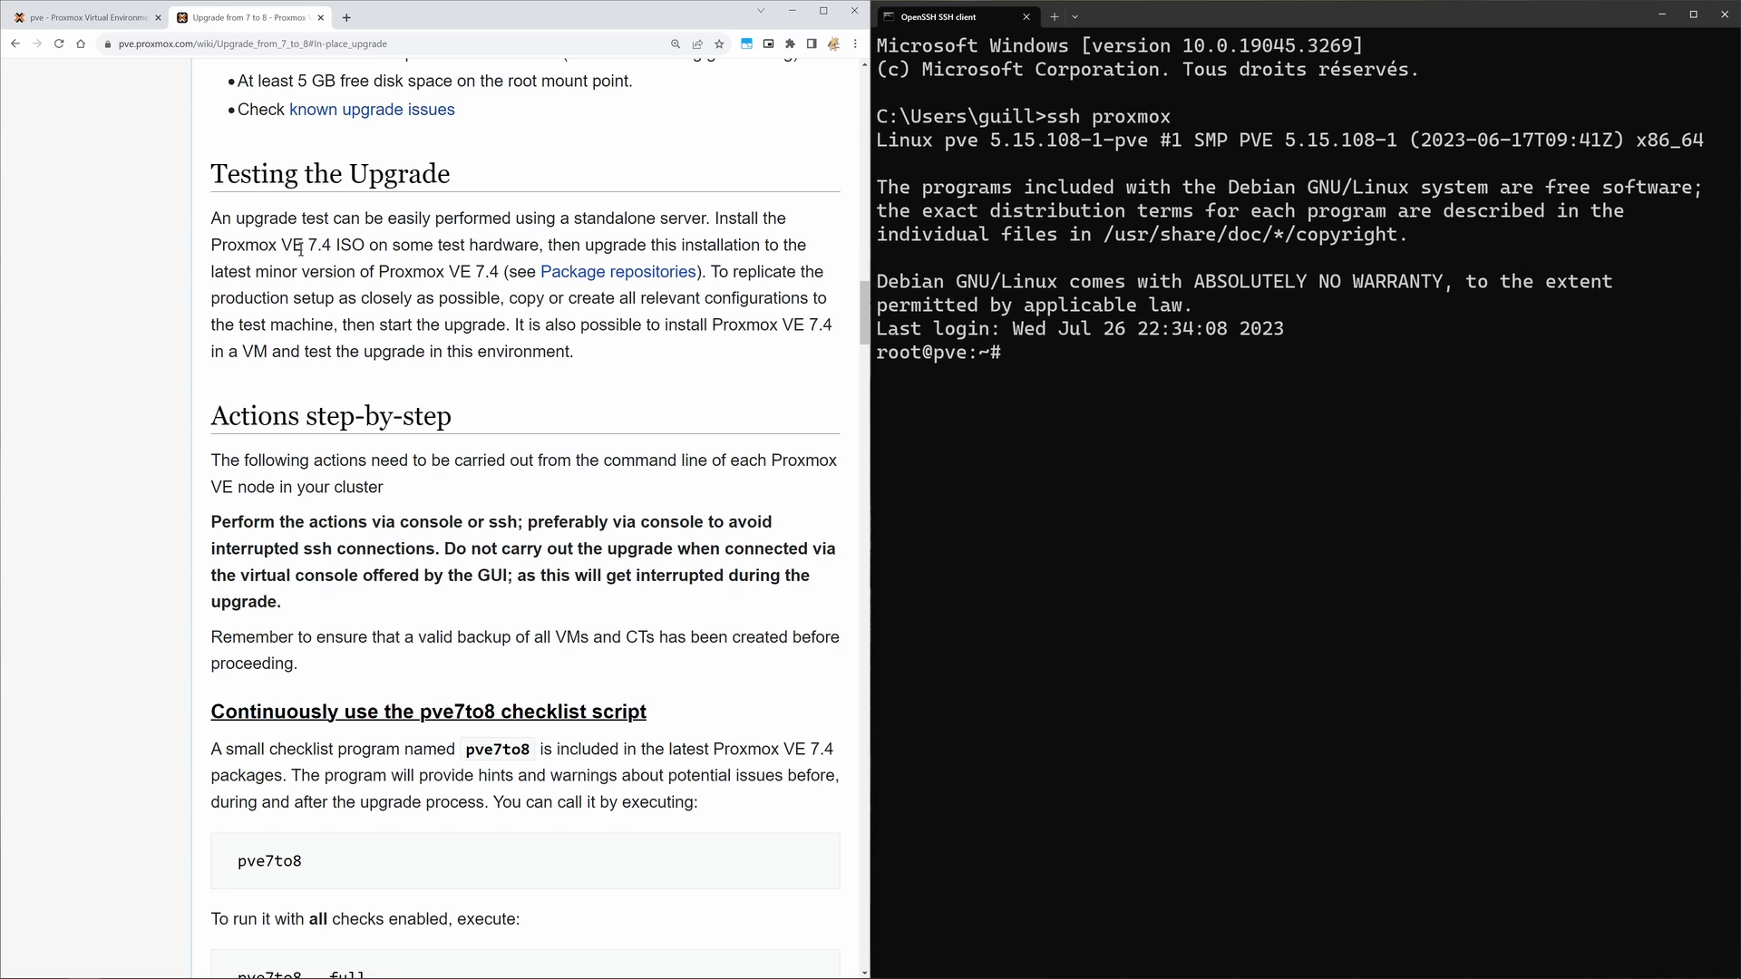
pyautogui.scroll(-2, 302, 244)
pyautogui.scroll(-1, 302, 246)
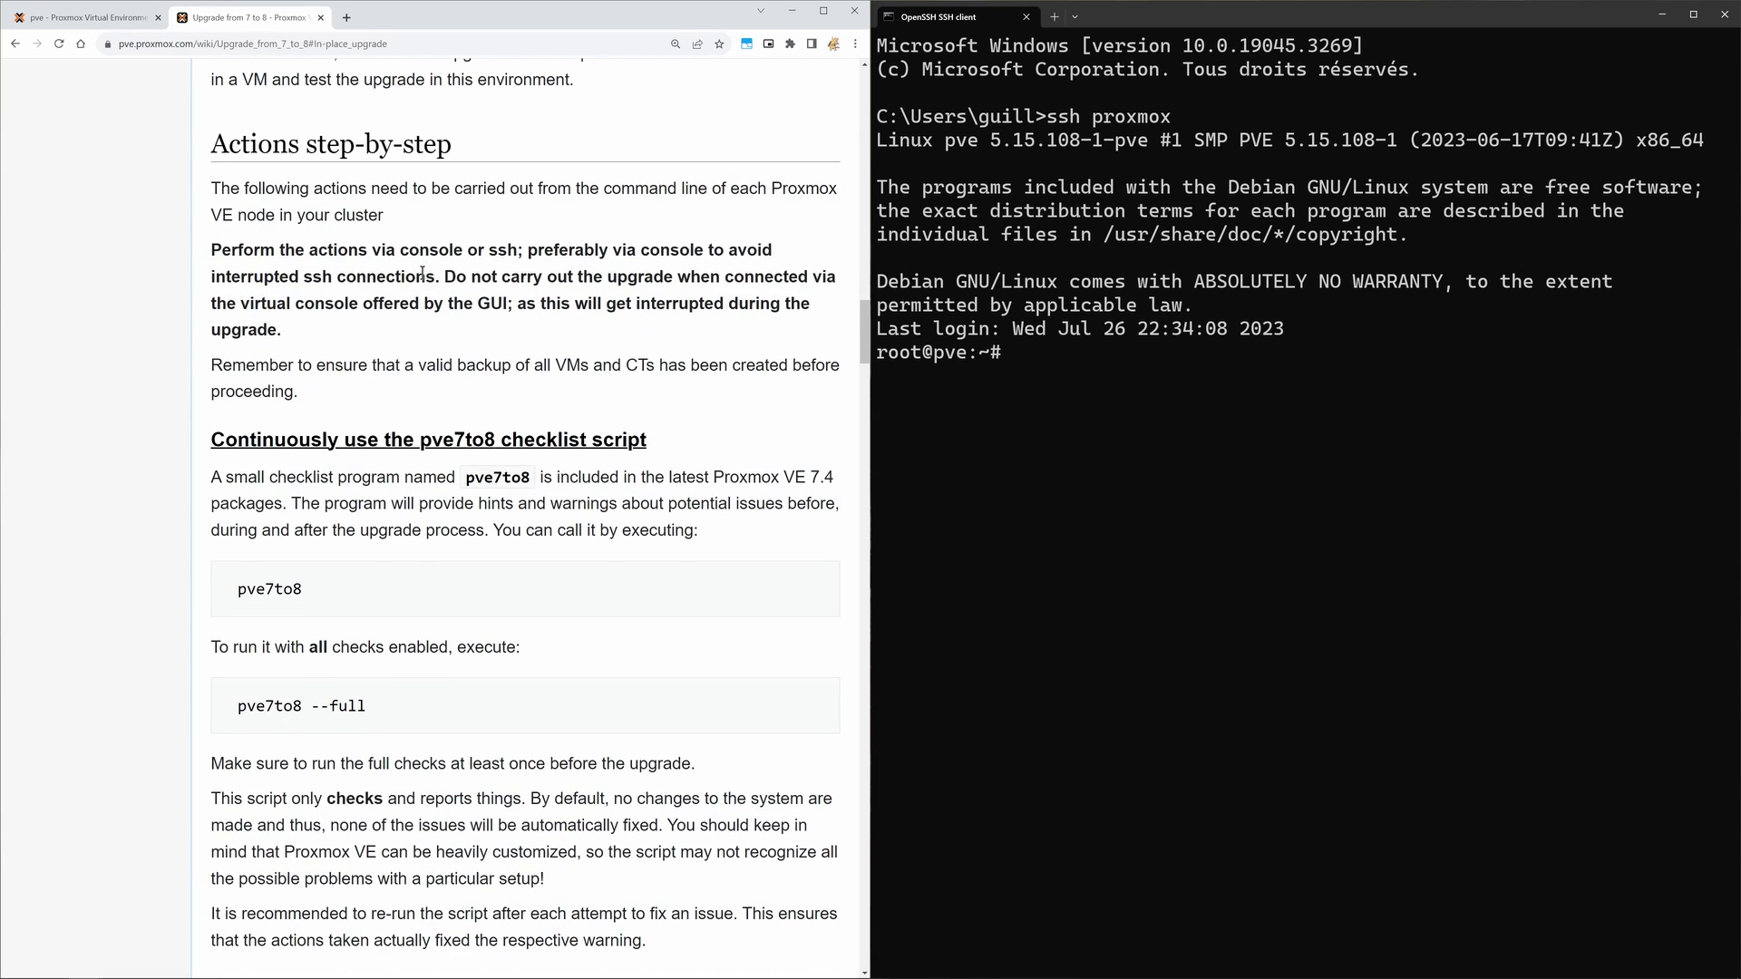
pyautogui.scroll(-1, 430, 270)
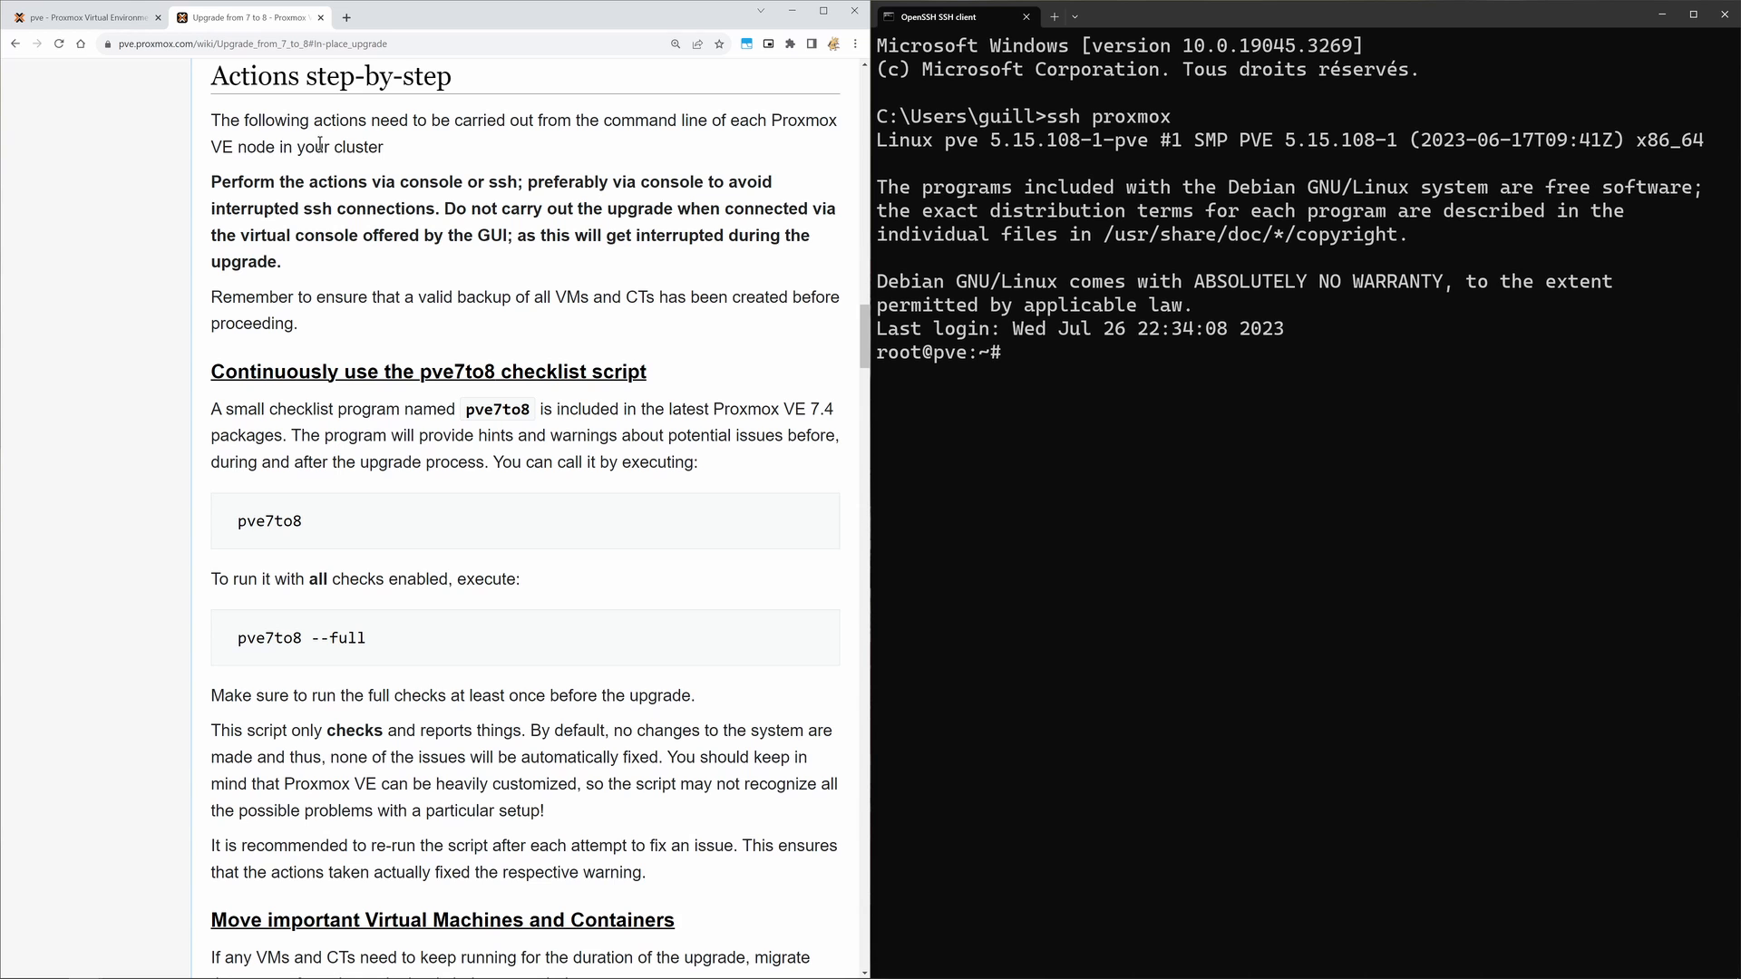
pyautogui.moveTo(303, 524); pyautogui.dragTo(223, 523)
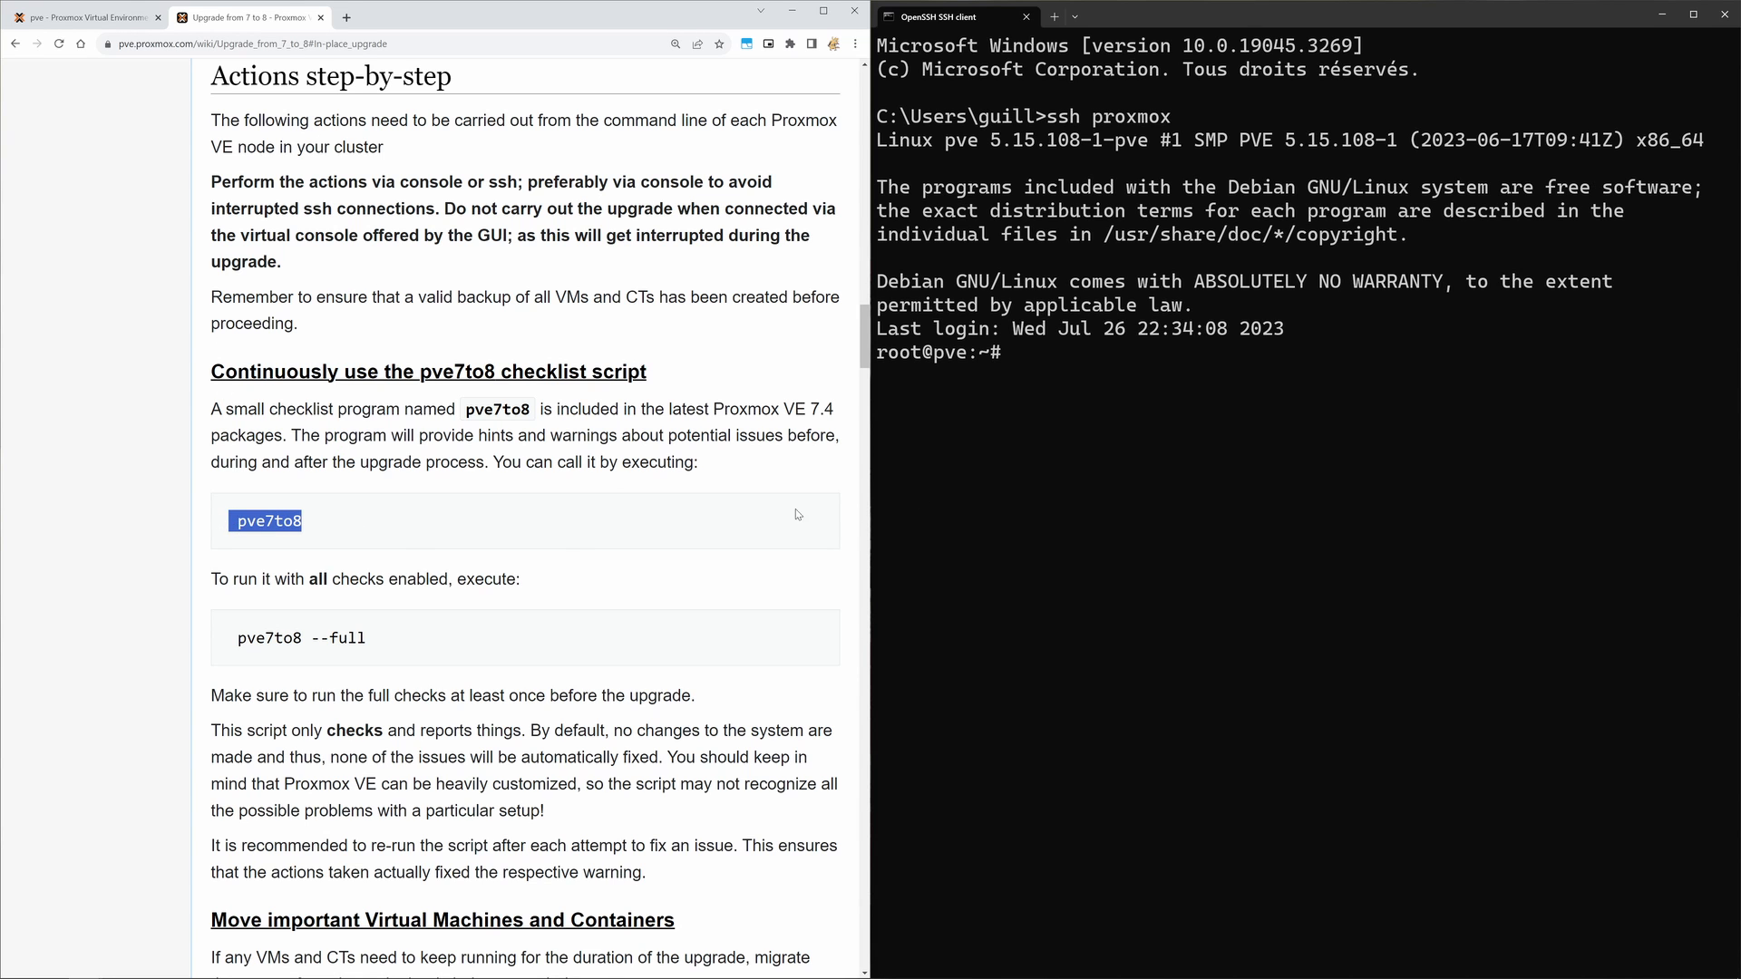
pyautogui.rightClick(1160, 437)
pyautogui.press('Return')
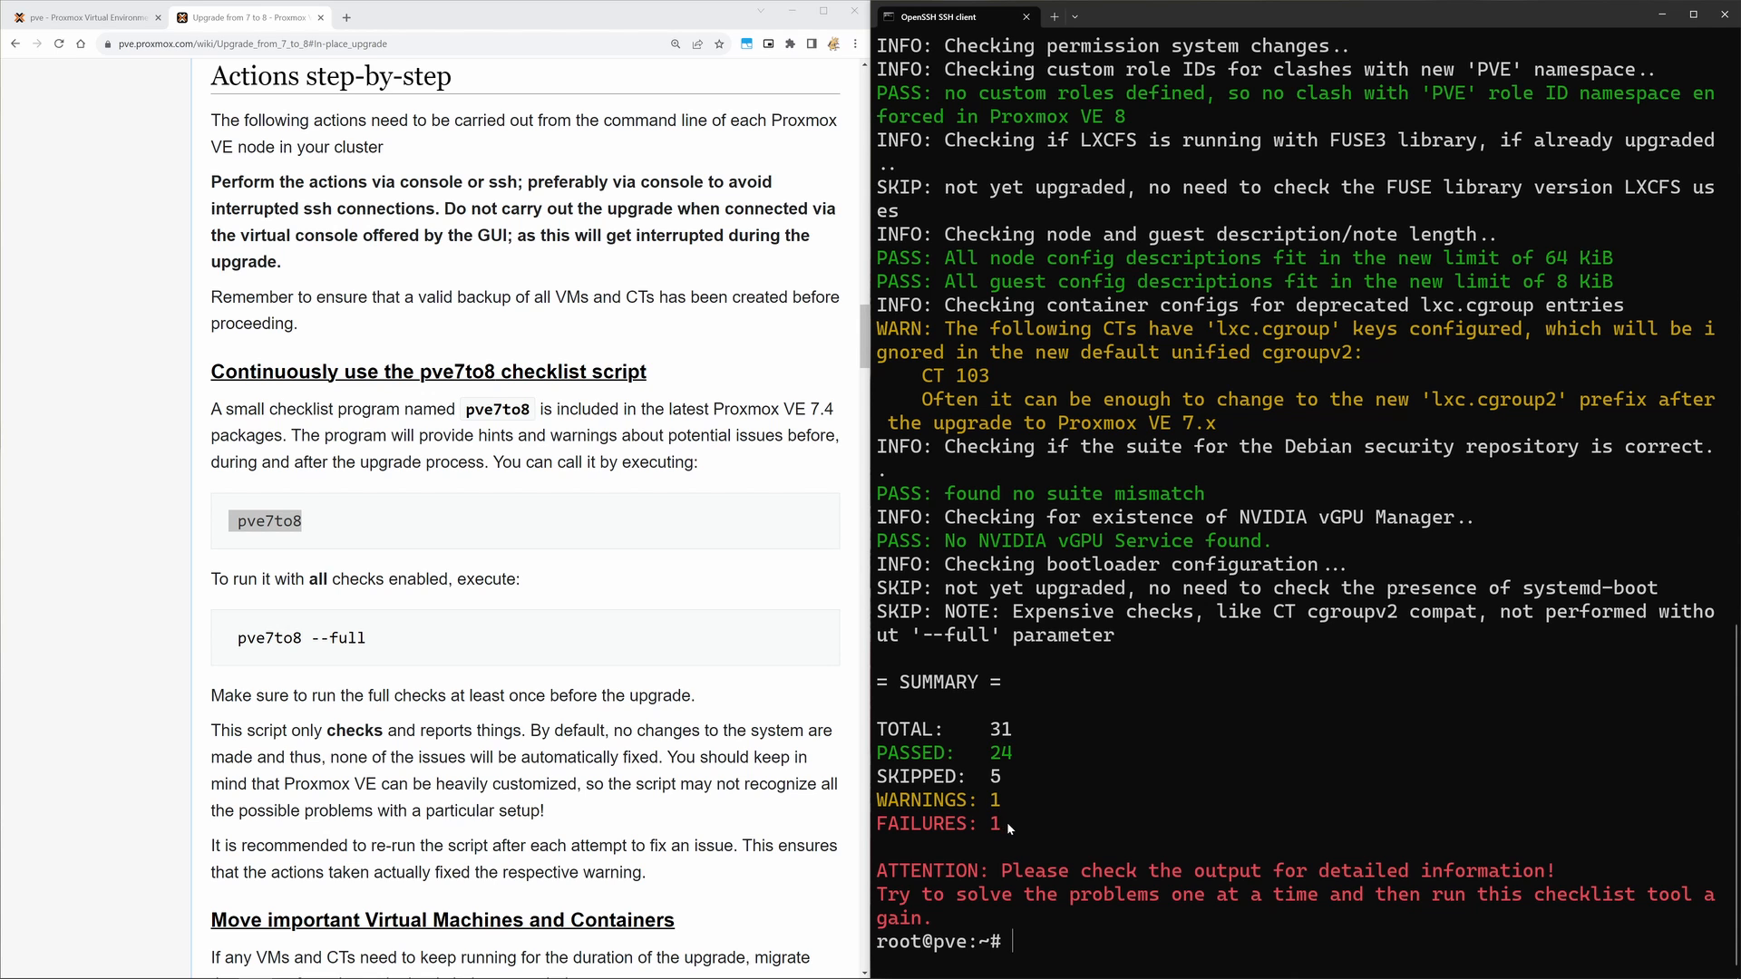
# Step: Review the checklist output's failure and warning, and look up the container with ID 103 in the Proxmox web interface
pyautogui.scroll(6, 1074, 657)
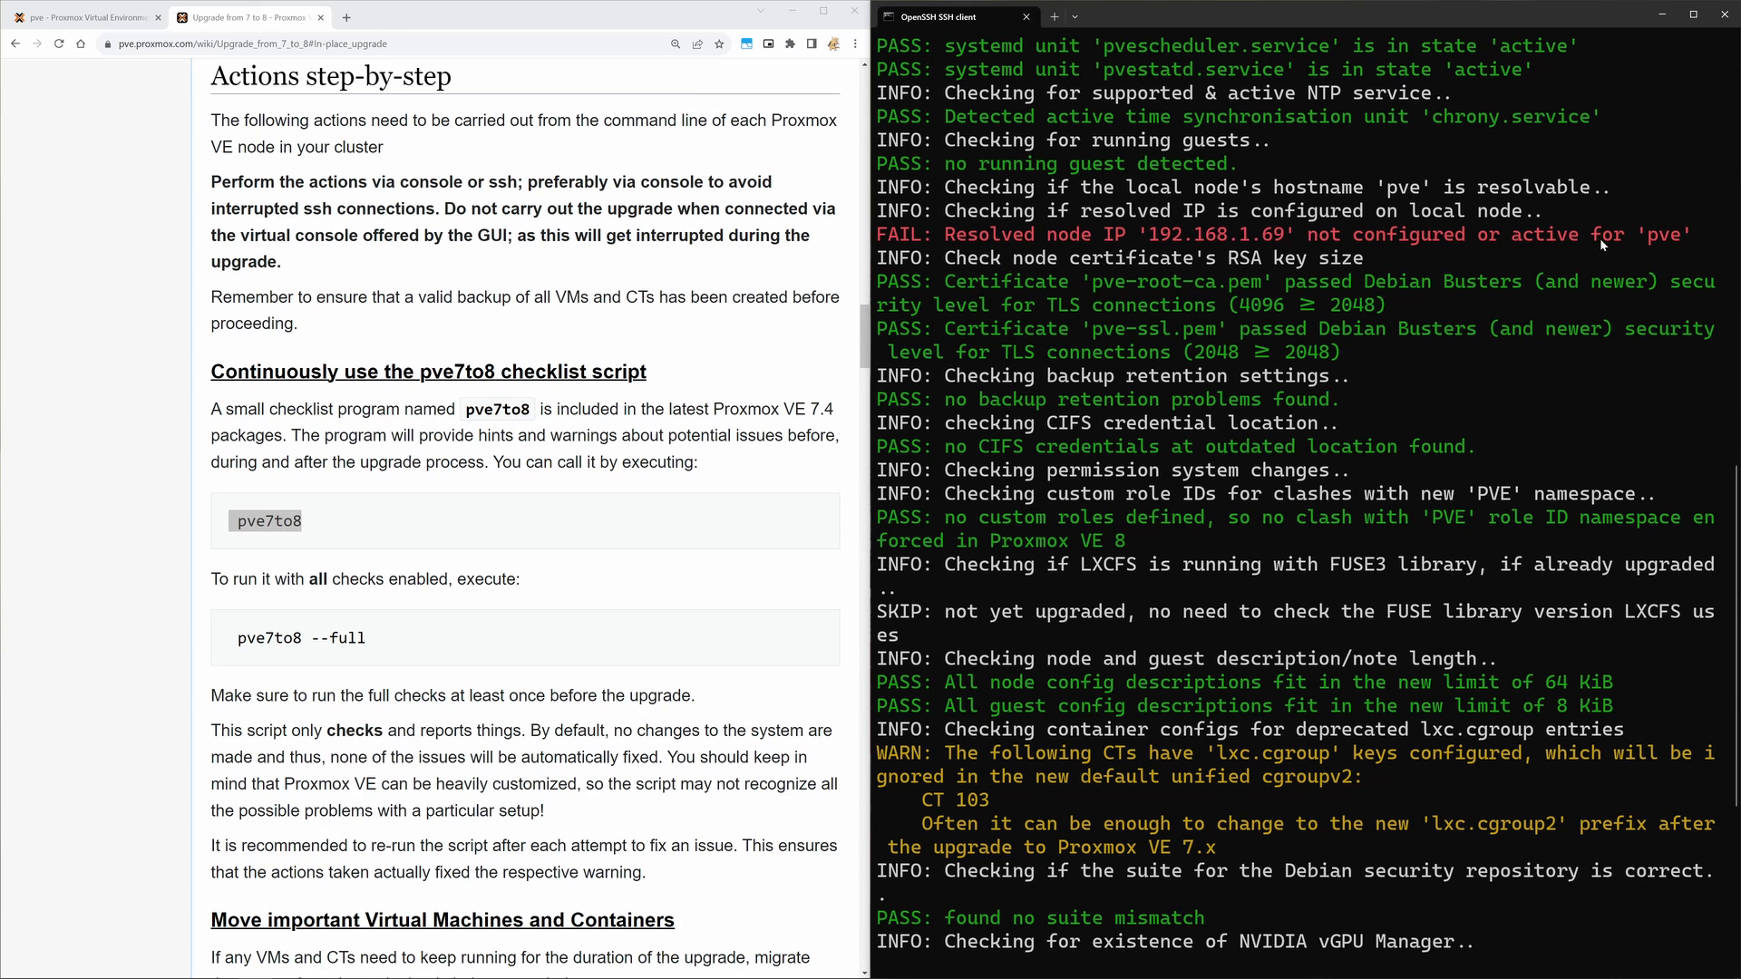
pyautogui.scroll(3, 1667, 240)
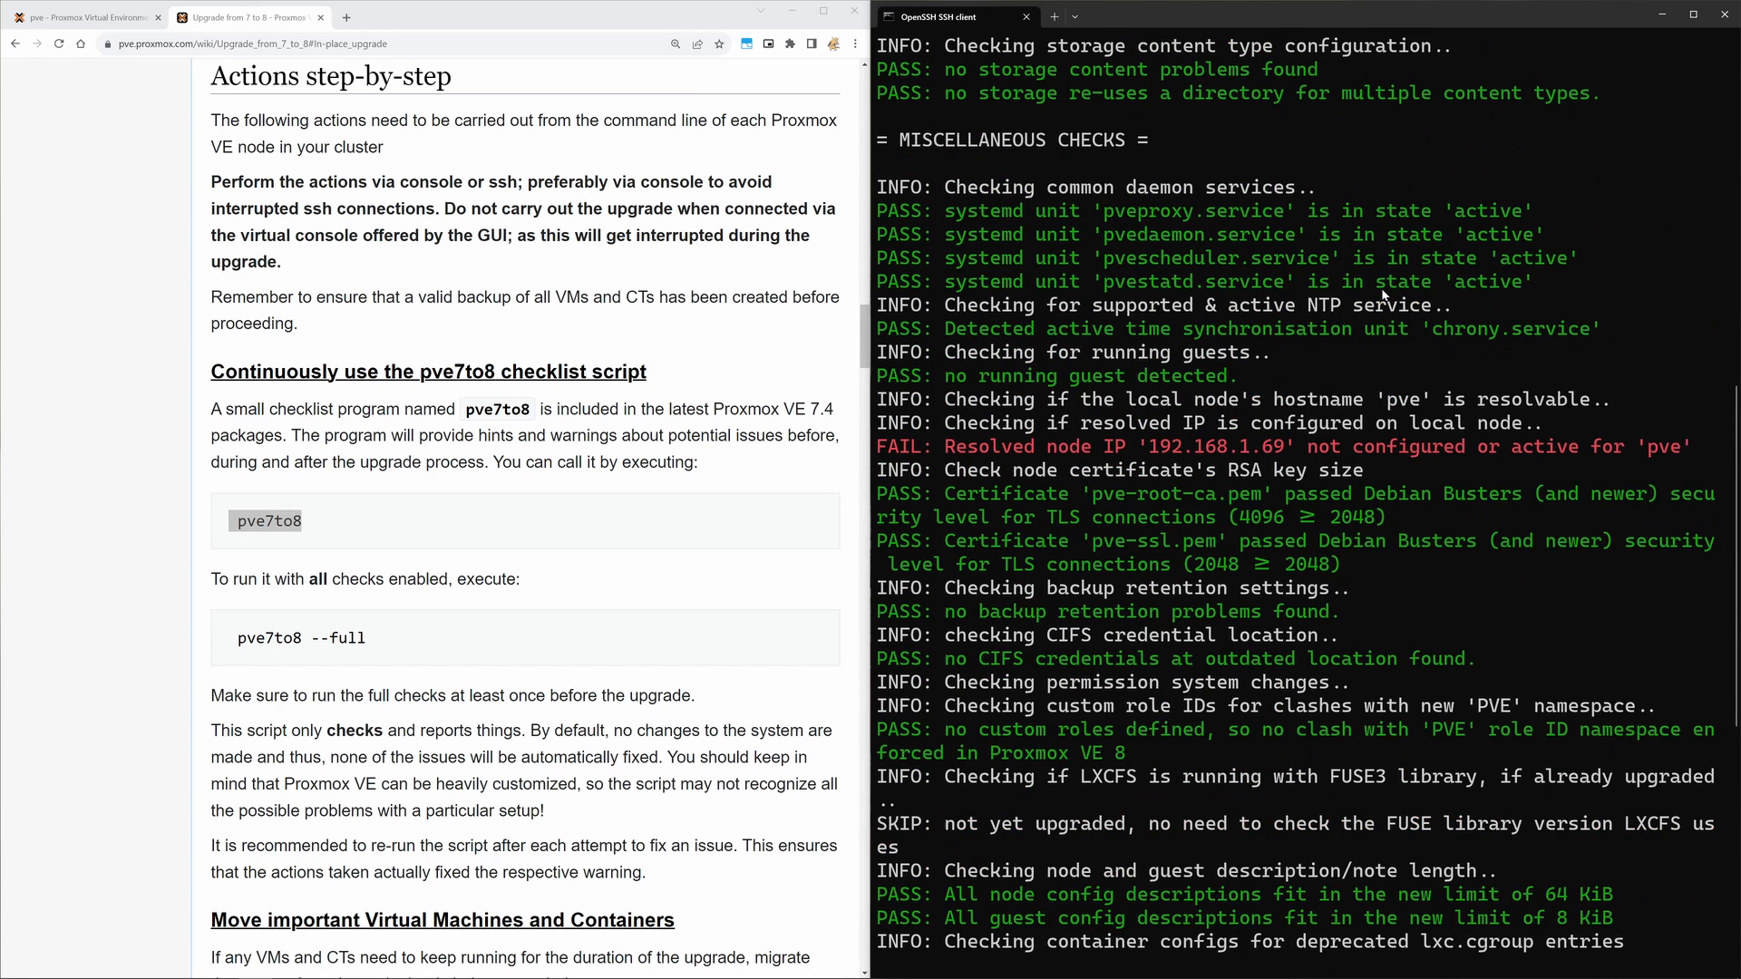
pyautogui.scroll(-12, 973, 324)
pyautogui.click(92, 22)
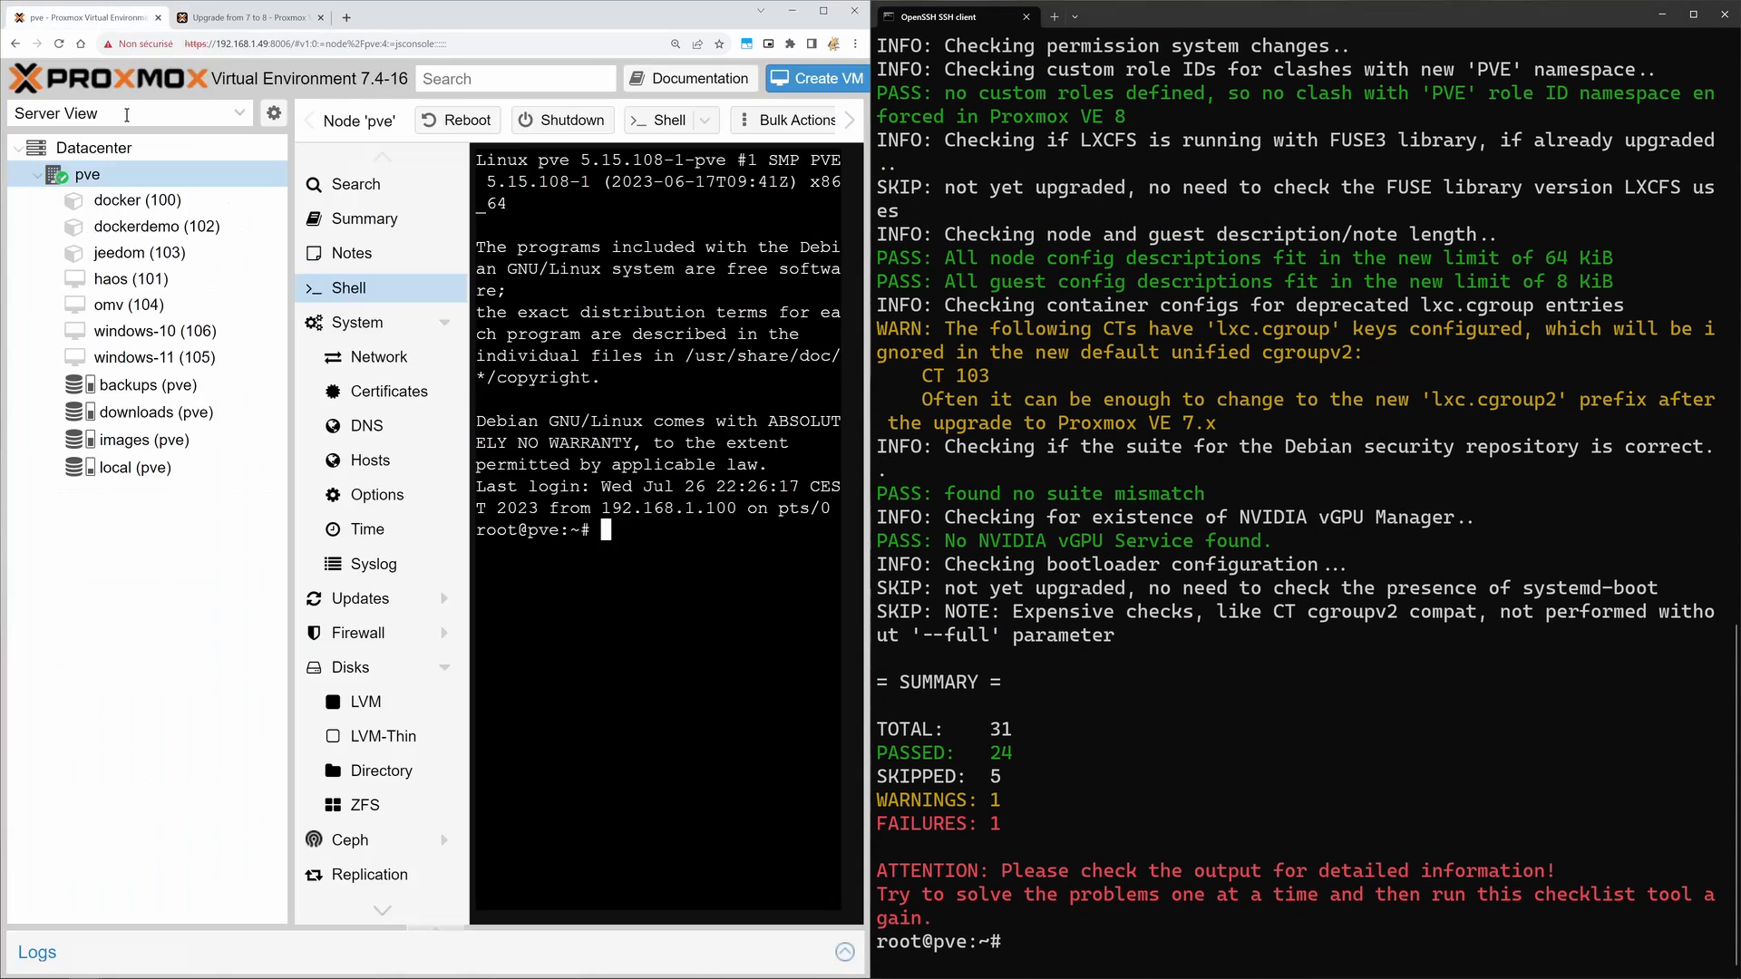
pyautogui.click(161, 256)
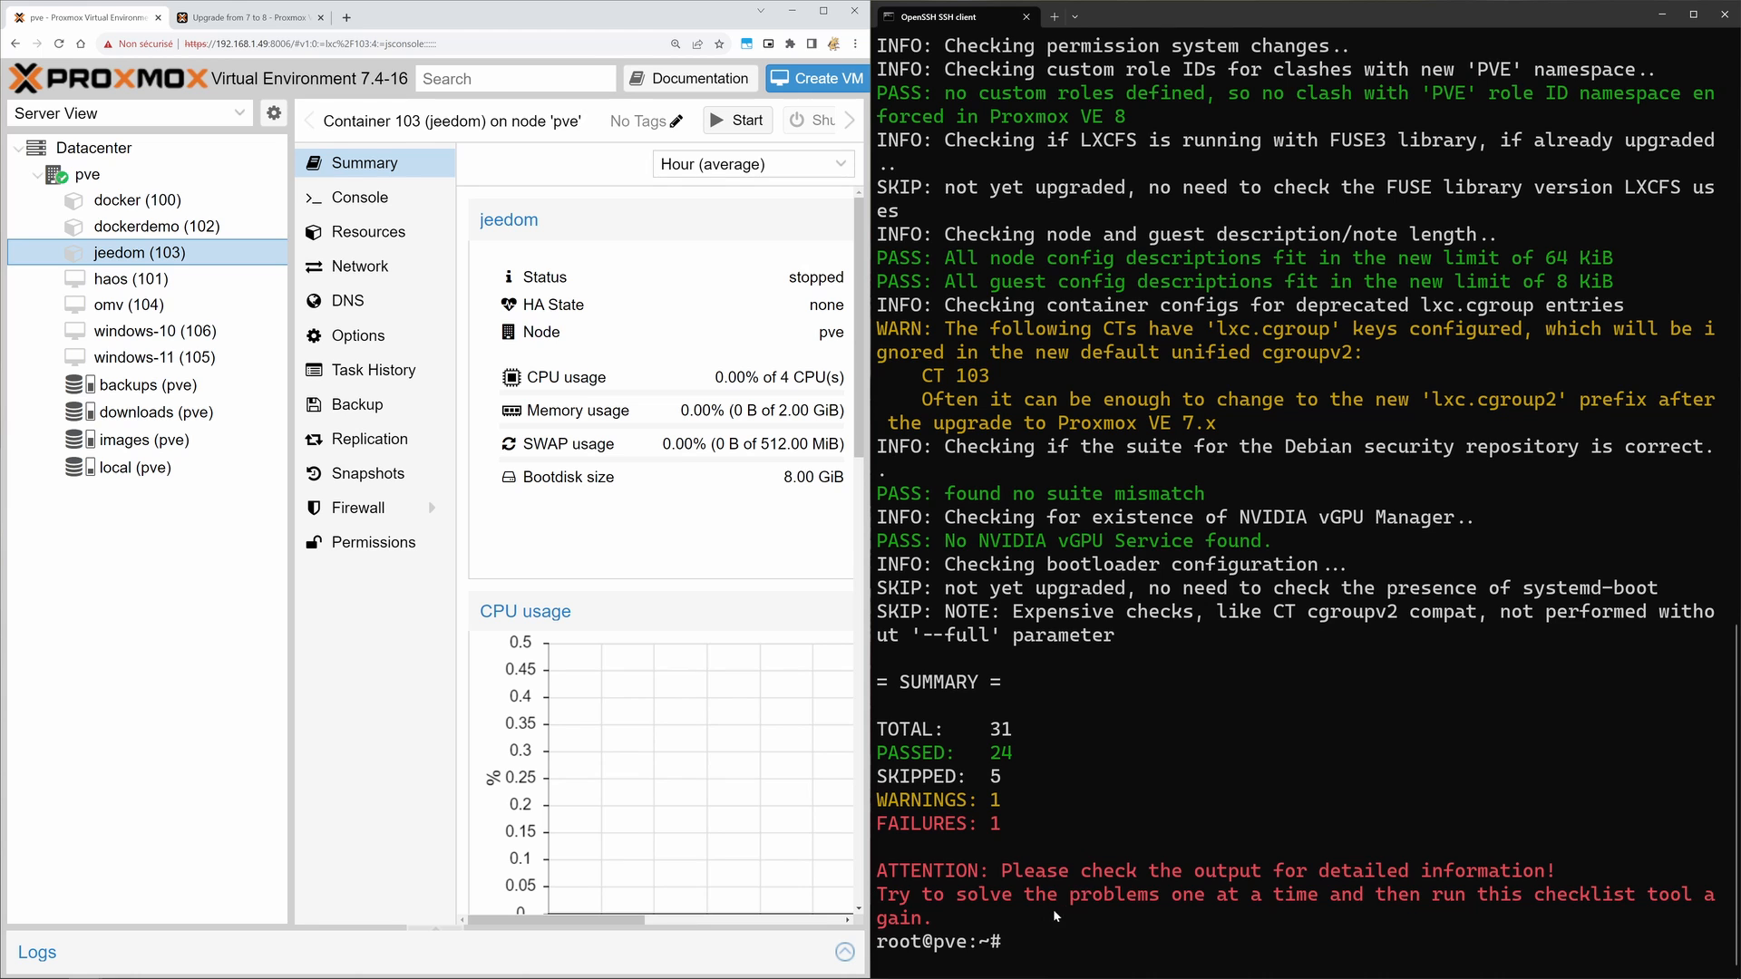
# Step: Search the web for the checklist's "Resolved node IP not configured or active for 'pve'" failure, leaving the specific IP address out of the query
pyautogui.scroll(5, 1144, 372)
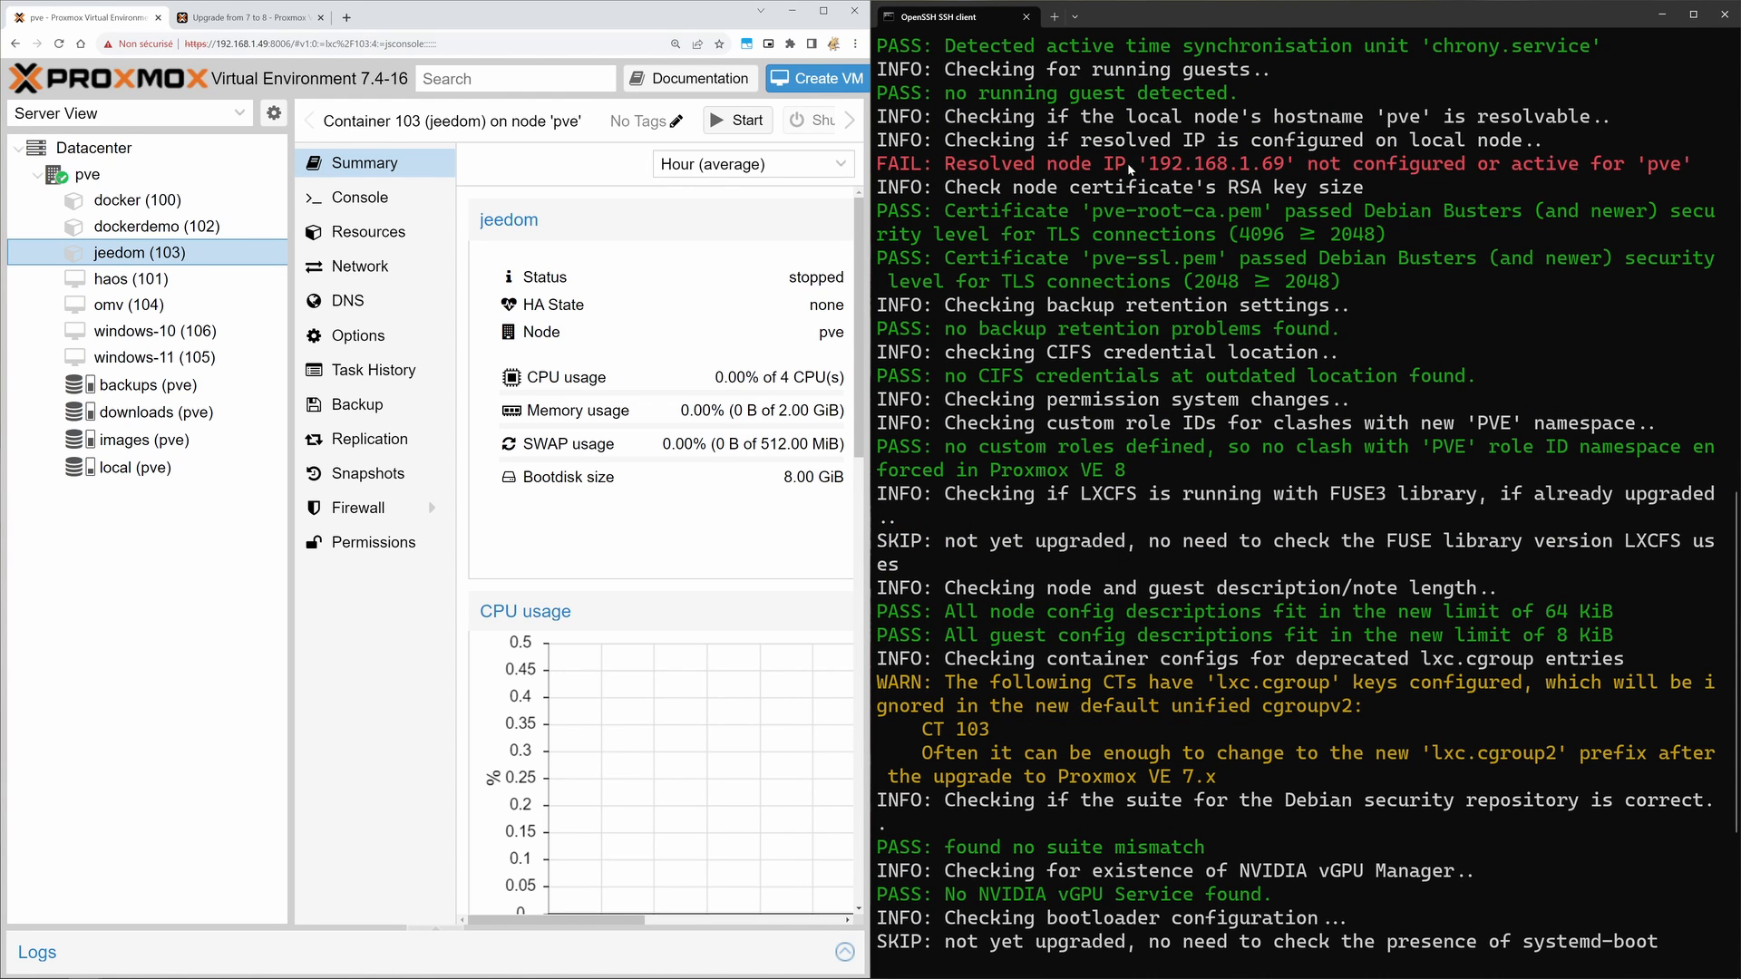
pyautogui.moveTo(876, 169); pyautogui.dragTo(1691, 166)
pyautogui.rightClick(1677, 166)
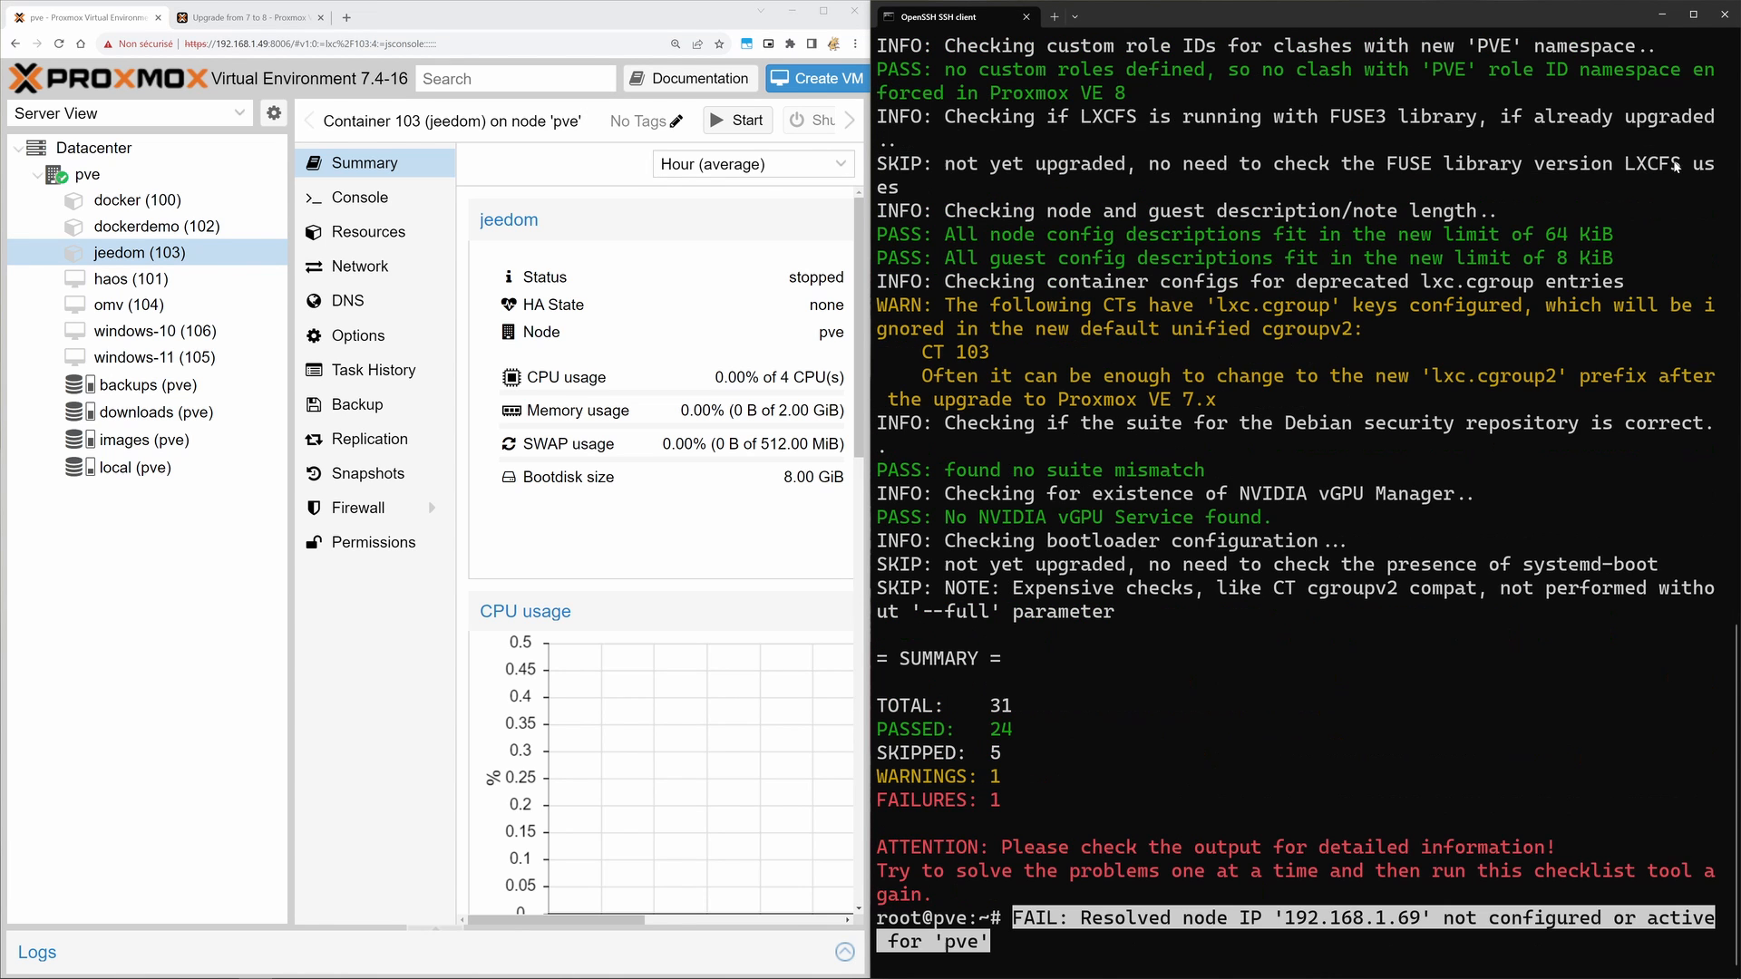
pyautogui.scroll(4, 1549, 181)
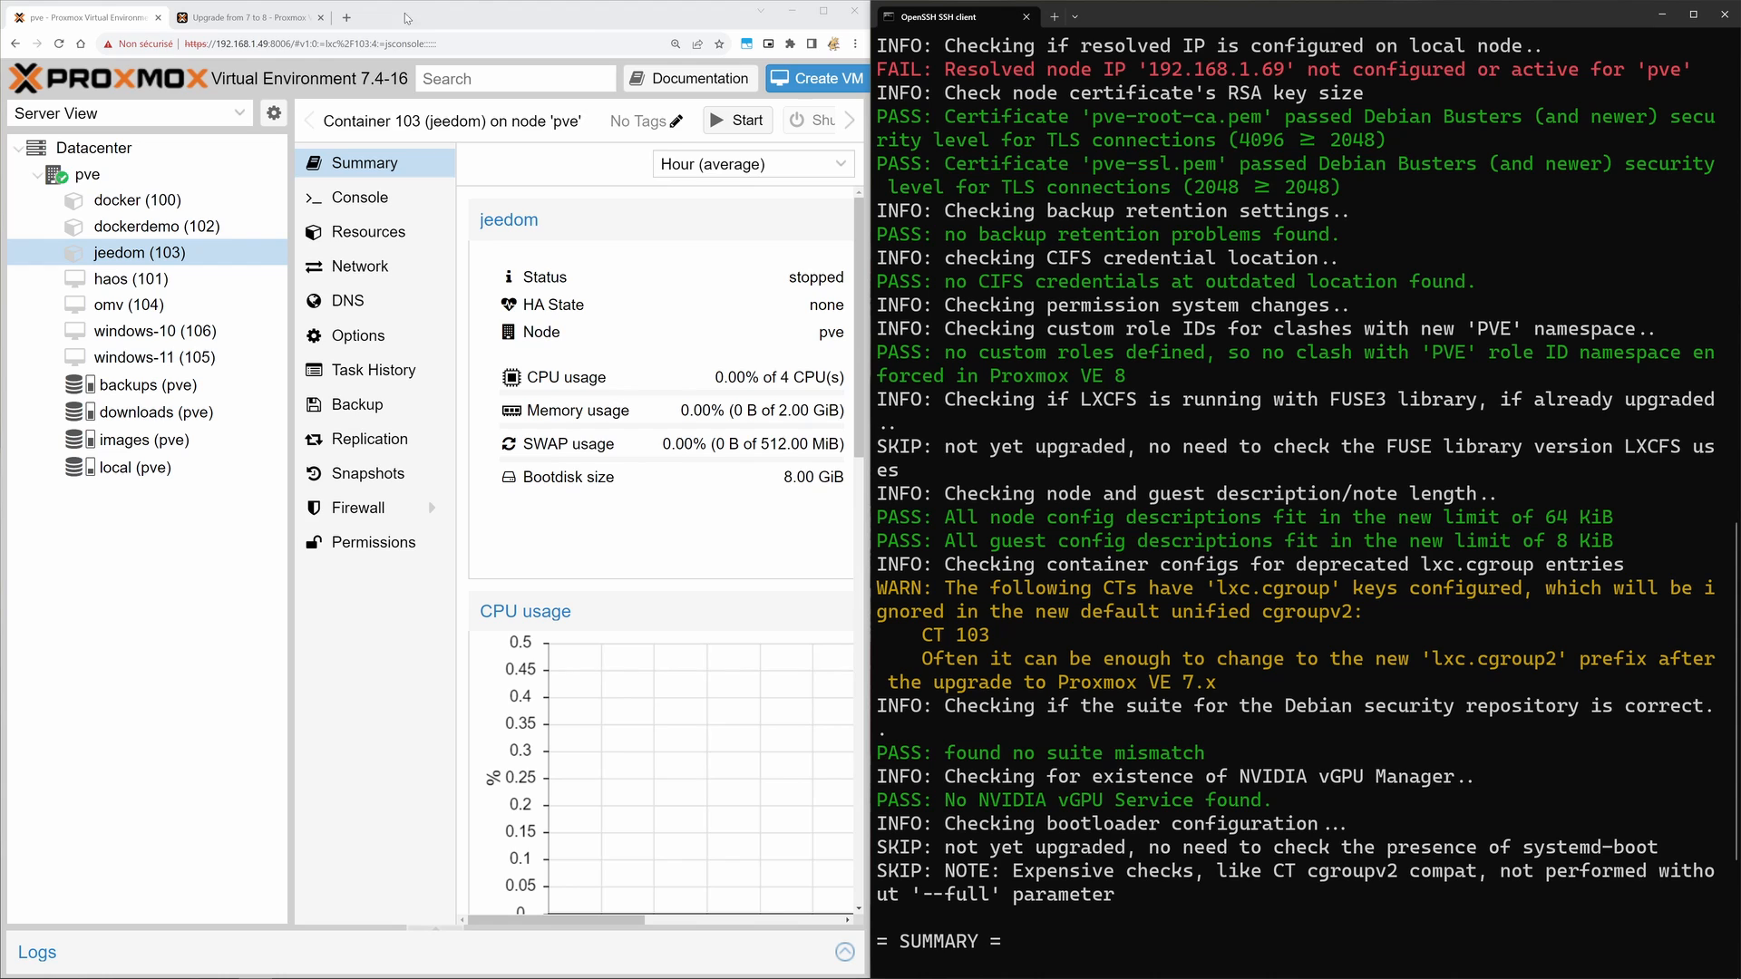
pyautogui.click(348, 20)
pyautogui.write("FAIL: Resolved node IP '192.168.1.69' not configured or active for 'pve'")
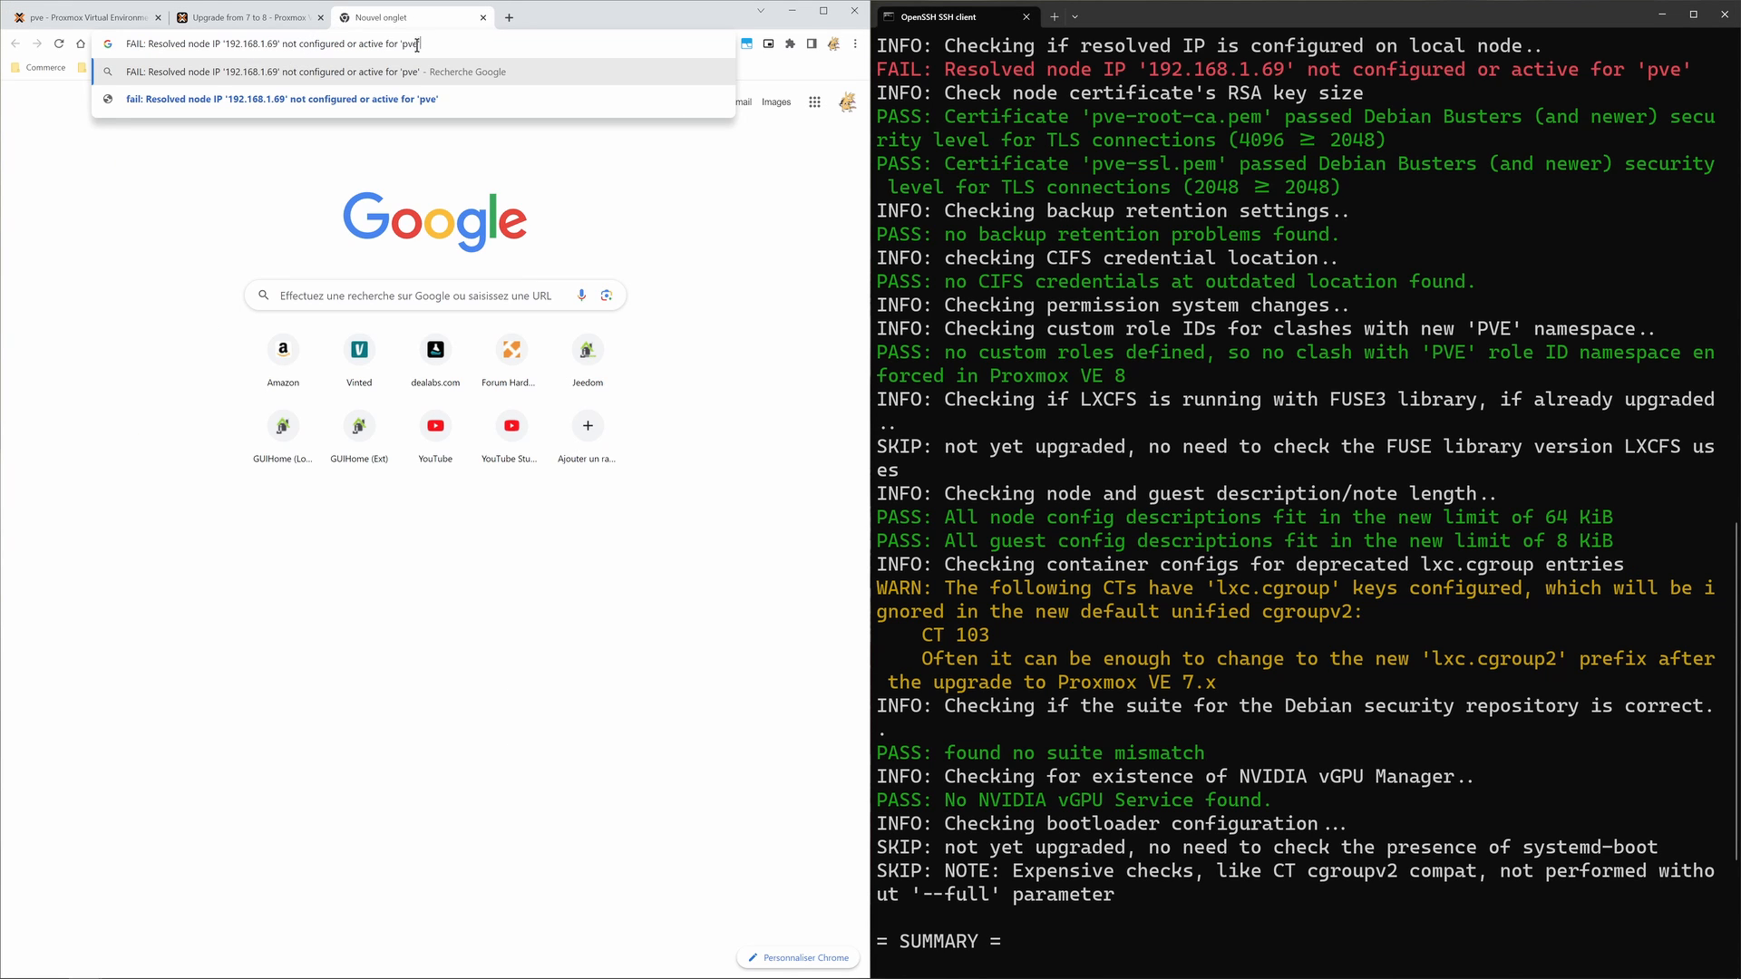
pyautogui.moveTo(279, 43); pyautogui.dragTo(223, 44)
pyautogui.press('BackSpace')
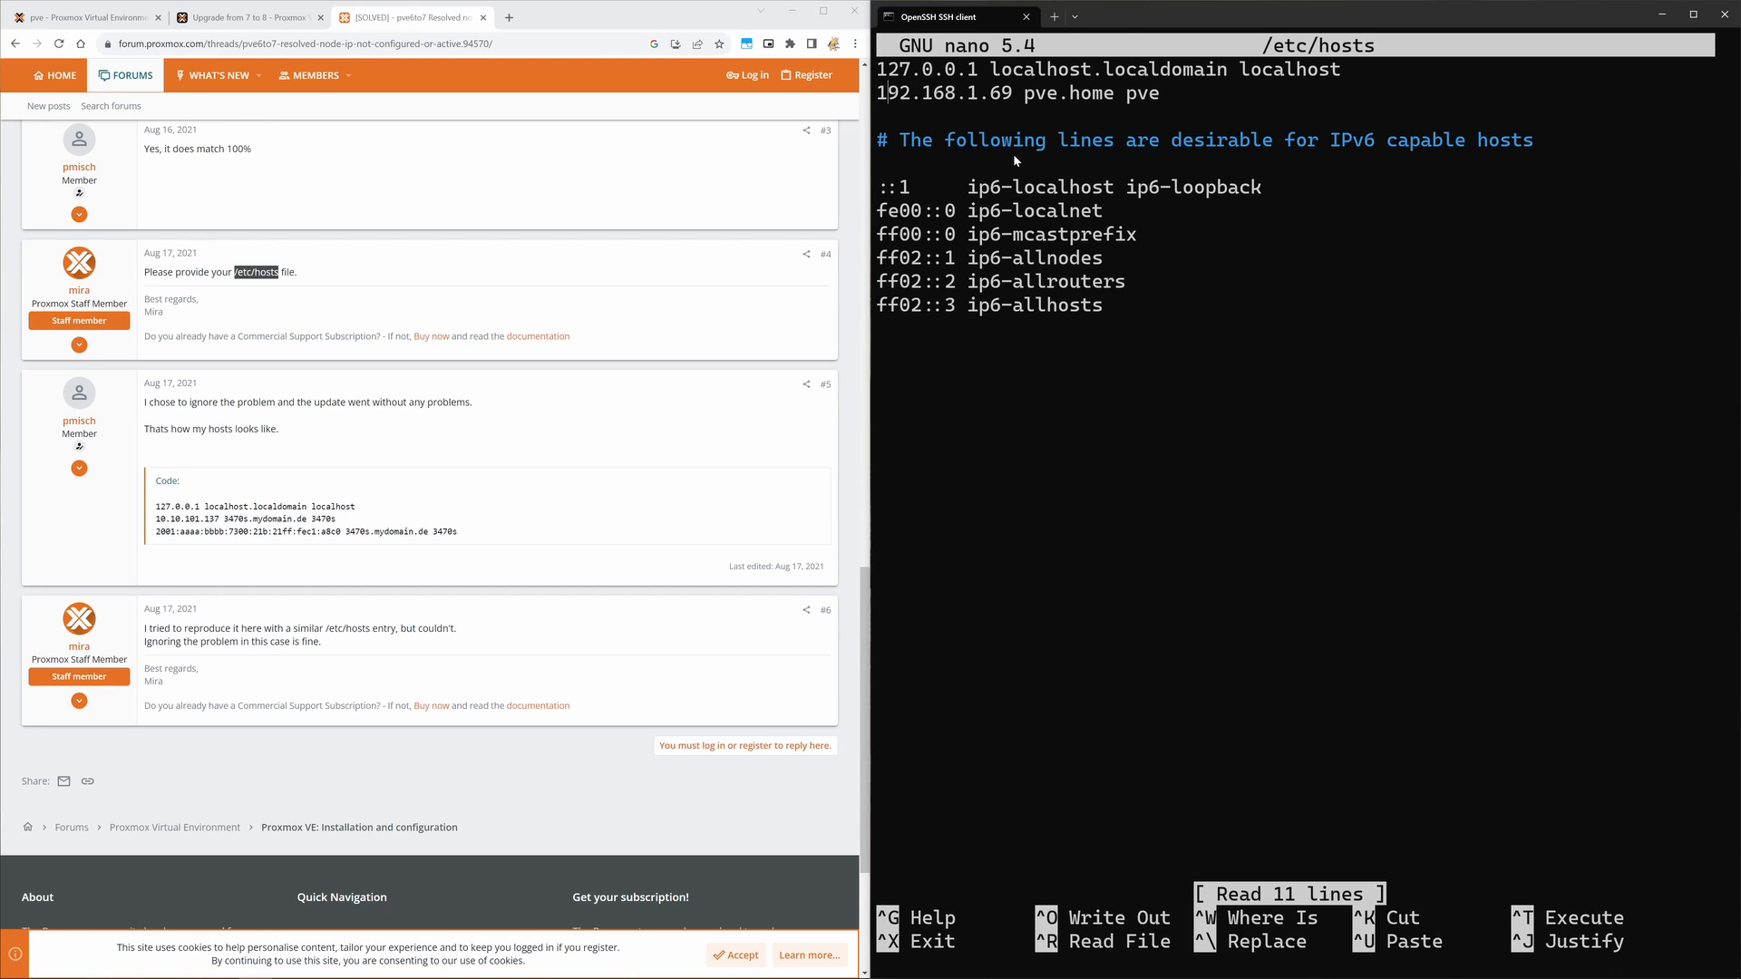
# Step: Set the pve entry's address in /etc/hosts to the node's IP from the web interface, 192.168.1.49, and save the file
pyautogui.press('Right')
pyautogui.press('Right')
pyautogui.press('Right')
pyautogui.press('Right')
pyautogui.press('Right')
pyautogui.press('Right')
pyautogui.press('Right')
pyautogui.press('Right')
pyautogui.press('Right')
pyautogui.click(90, 18)
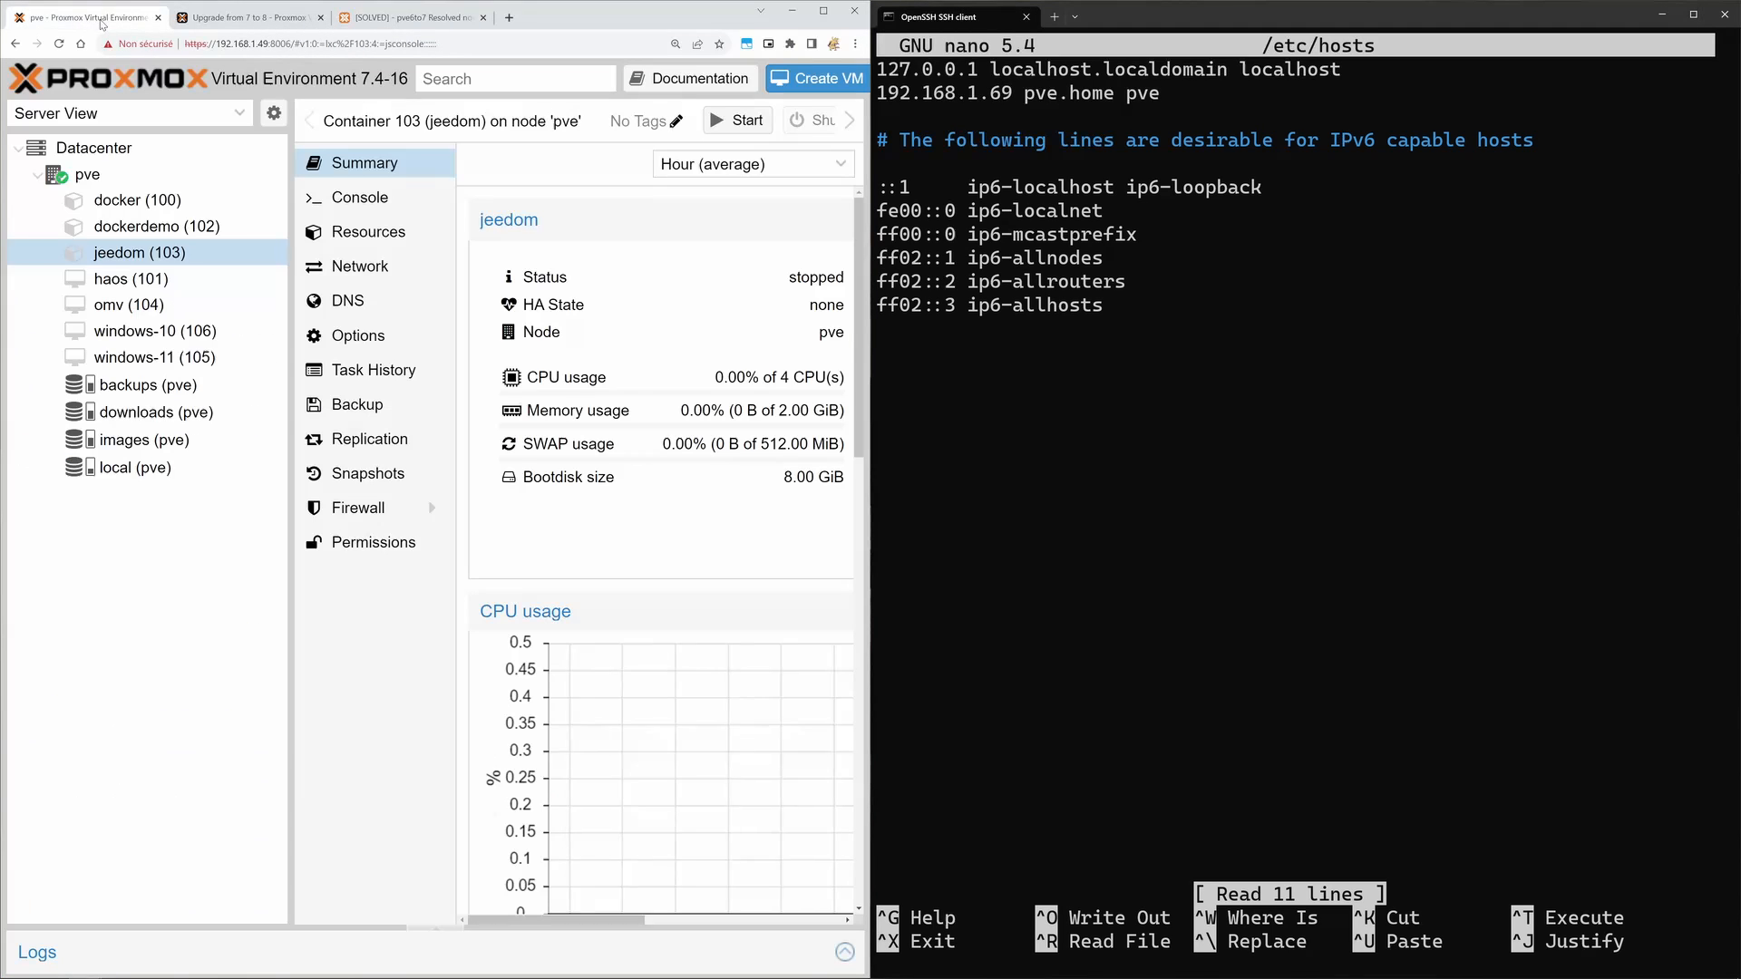
pyautogui.click(383, 18)
pyautogui.click(1001, 93)
pyautogui.press('BackSpace')
pyautogui.write('4')
pyautogui.hotkey('ctrl', 'o')
pyautogui.press('Return')
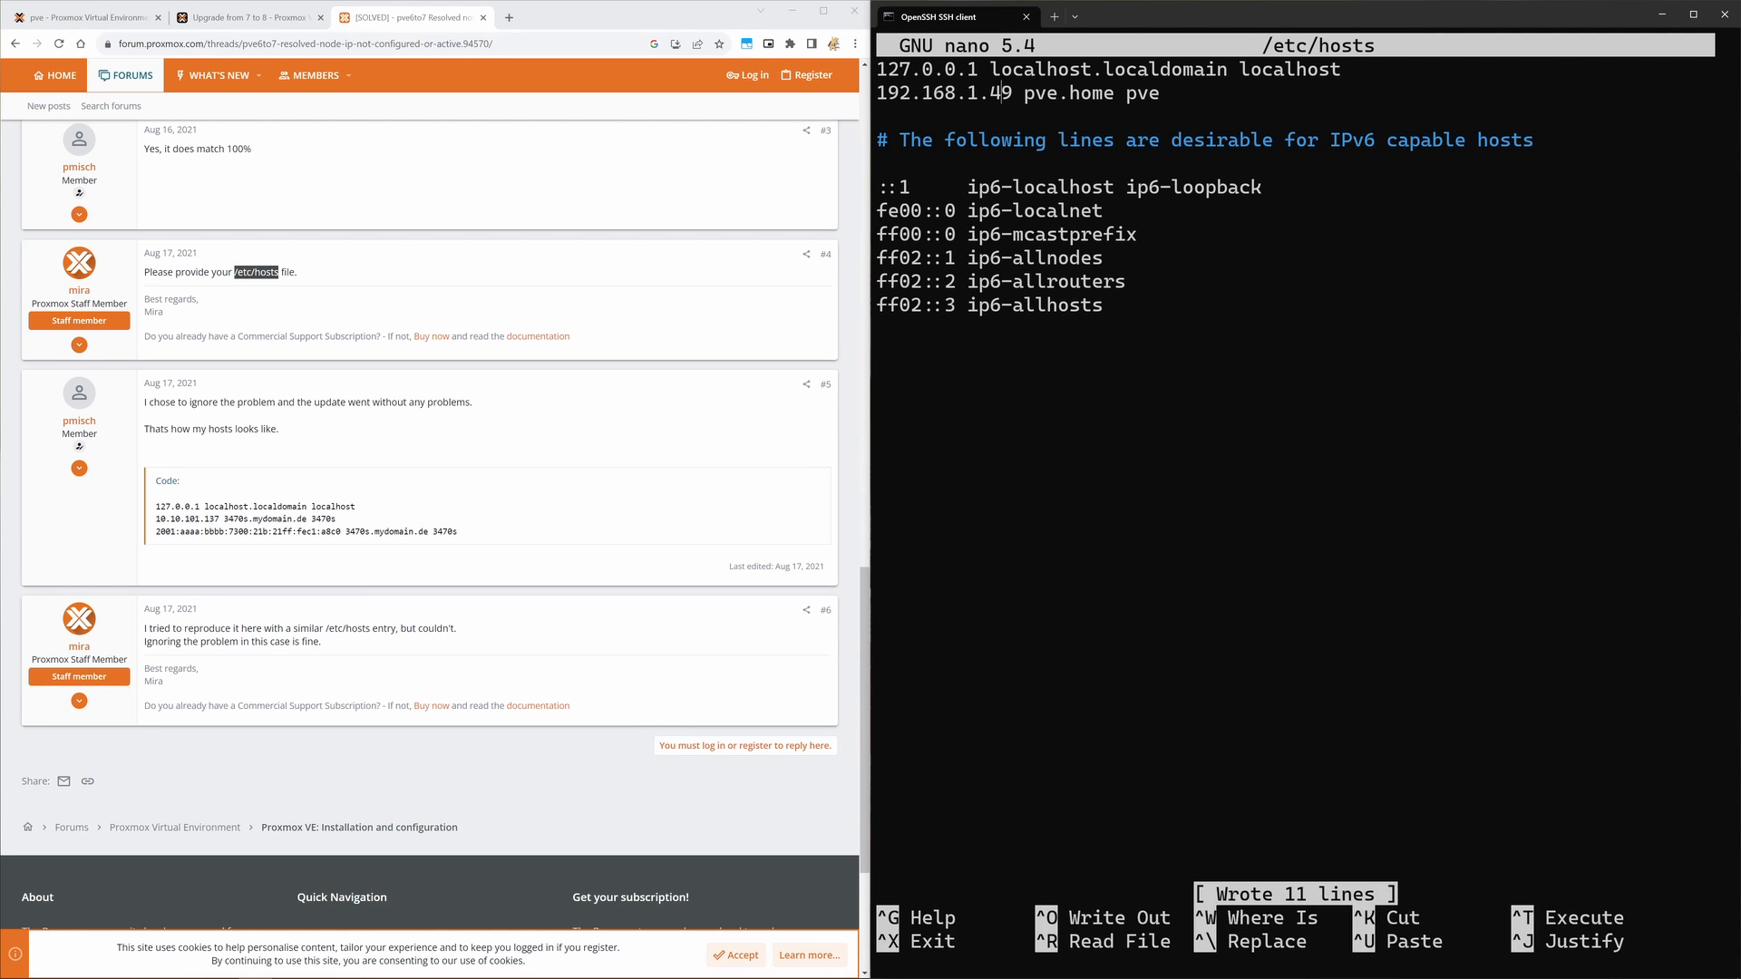
# Step: Close the hosts file, rerun the pve7to8 checklist and review its summary and container warning
pyautogui.hotkey('ctrl', 'x')
pyautogui.press('Up')
pyautogui.press('Up')
pyautogui.press('Up')
pyautogui.press('Return')
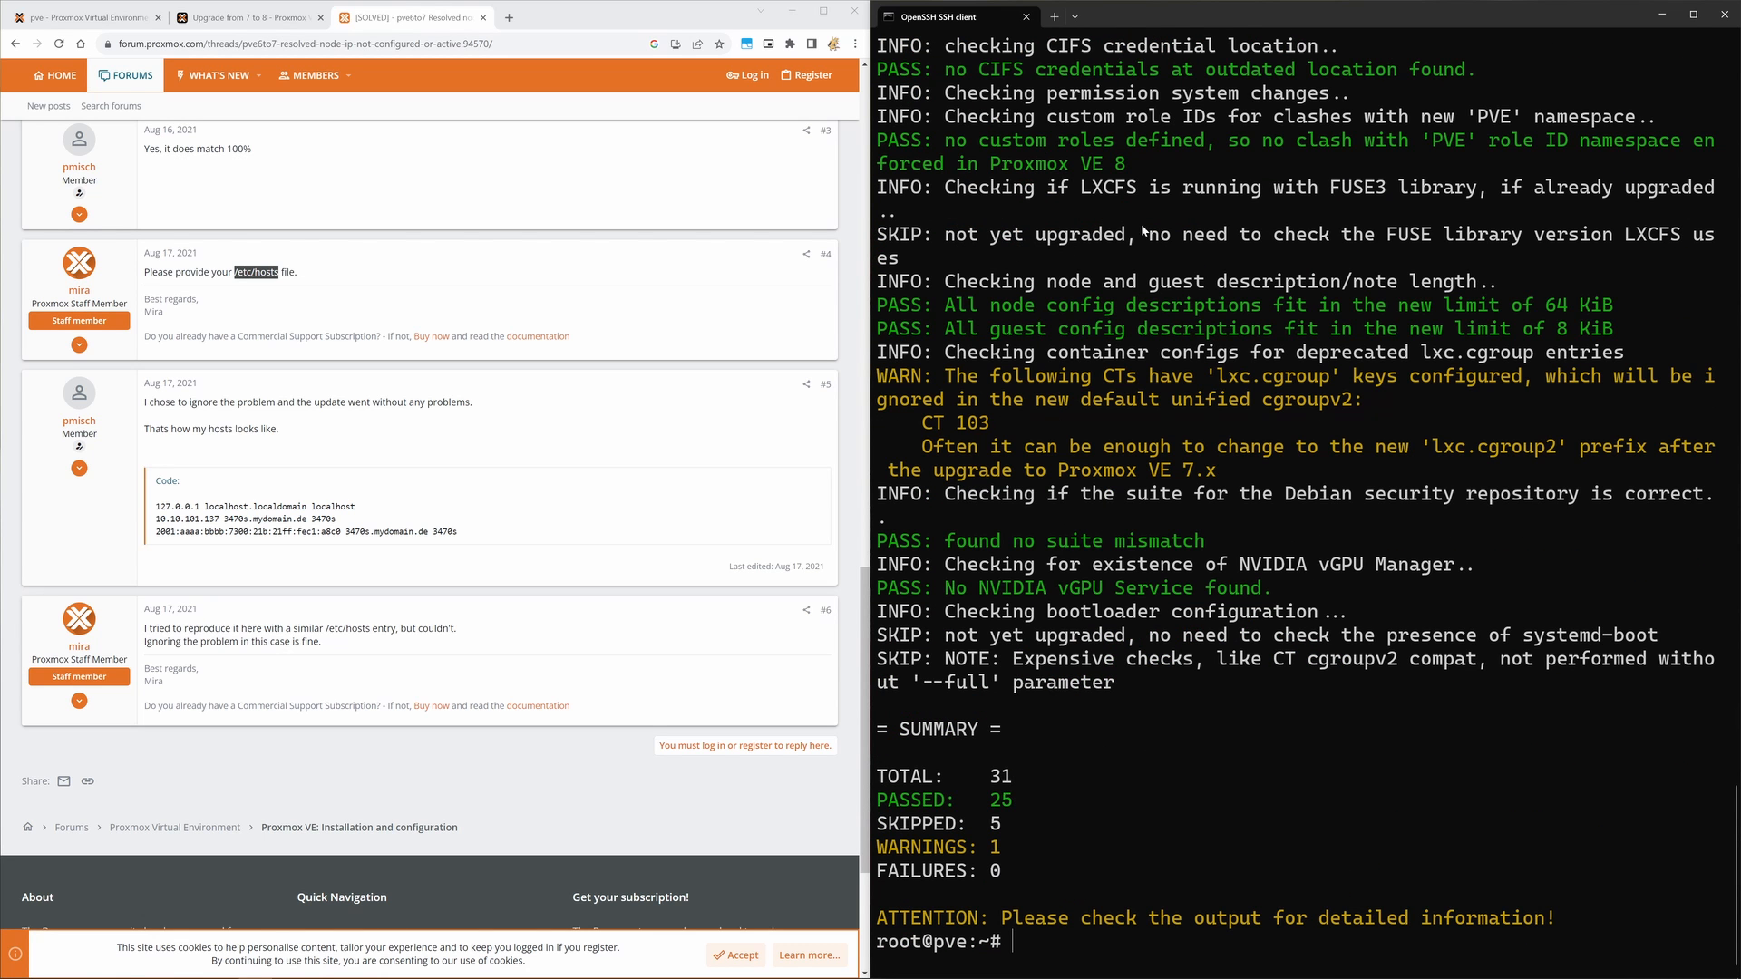
pyautogui.scroll(2, 1178, 526)
pyautogui.scroll(-1, 1207, 542)
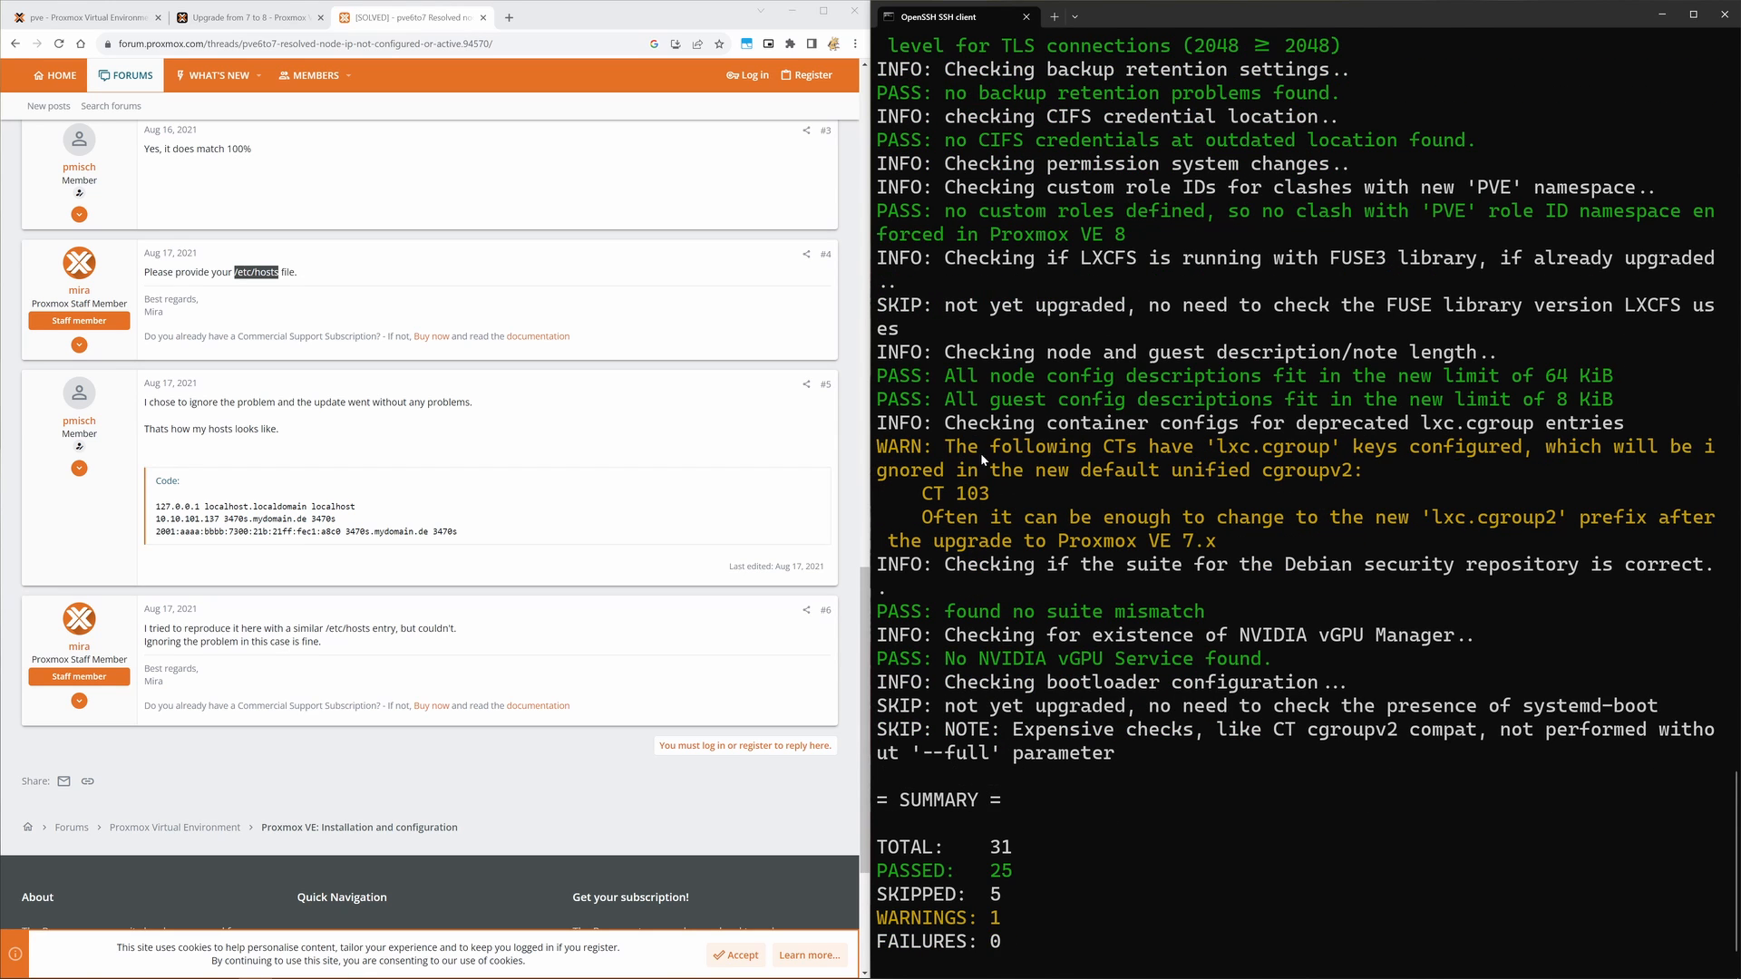
pyautogui.scroll(-1, 1026, 497)
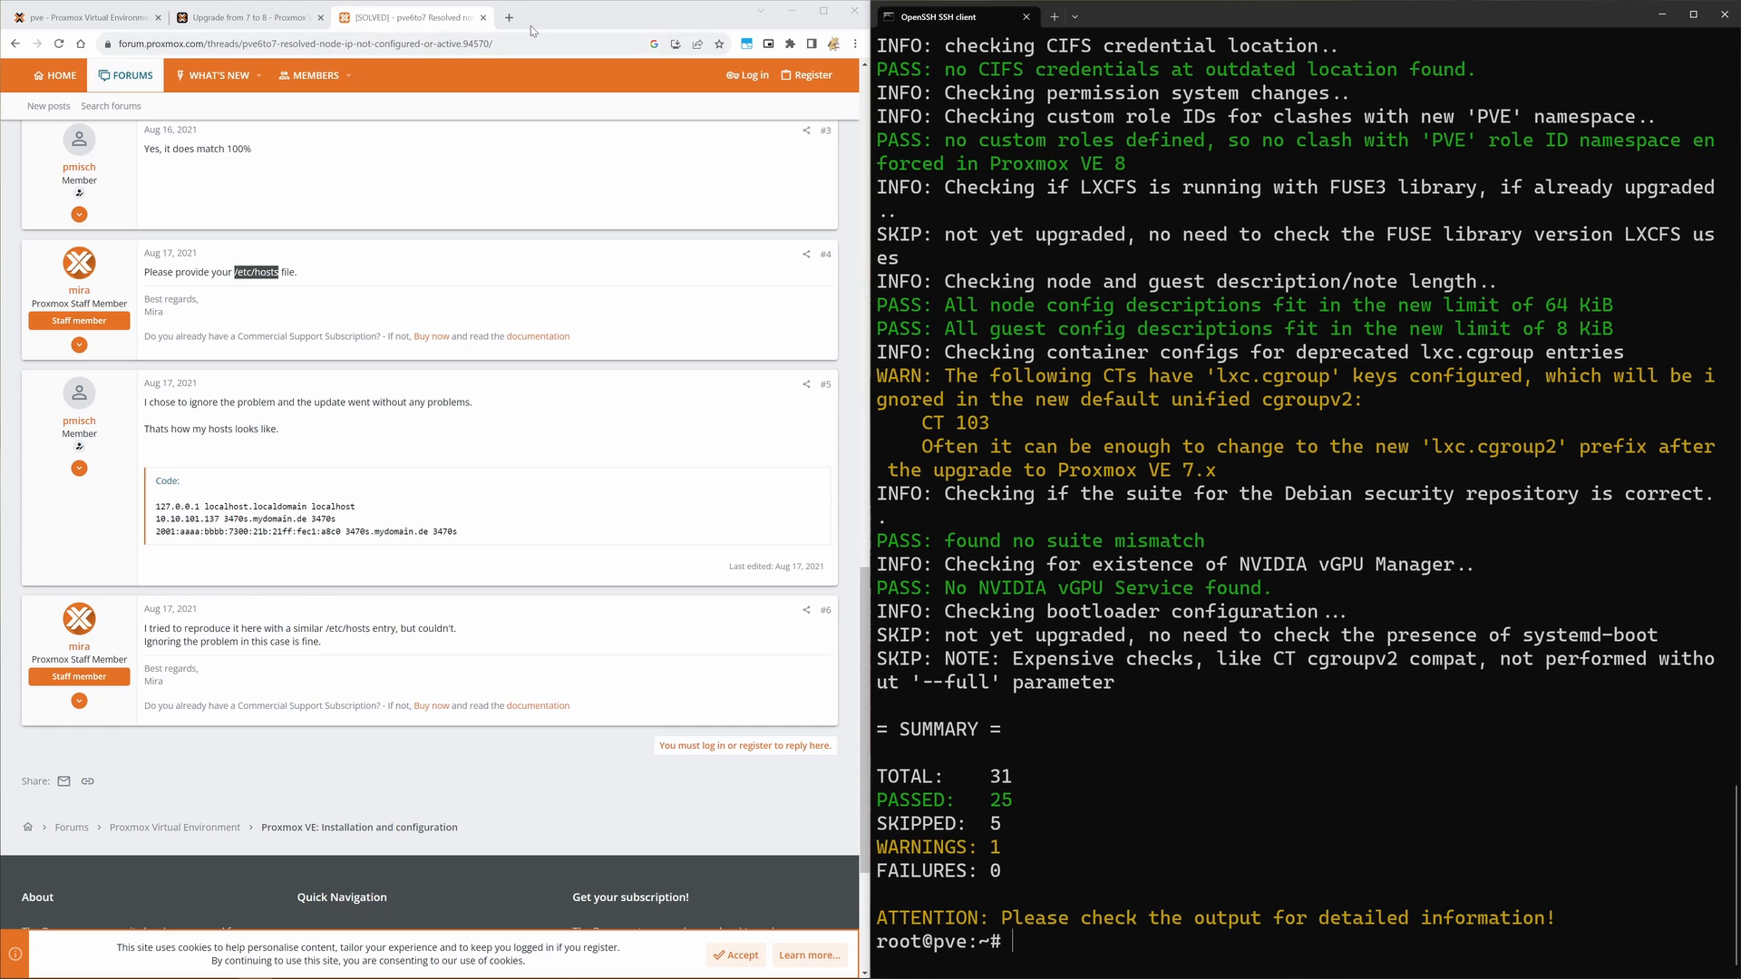
# Step: Close the forum thread and run the wiki's "pve7to8 --full" command in the SSH terminal, reviewing its output
pyautogui.click(483, 17)
pyautogui.moveTo(372, 644); pyautogui.dragTo(237, 640)
pyautogui.rightClick(245, 637)
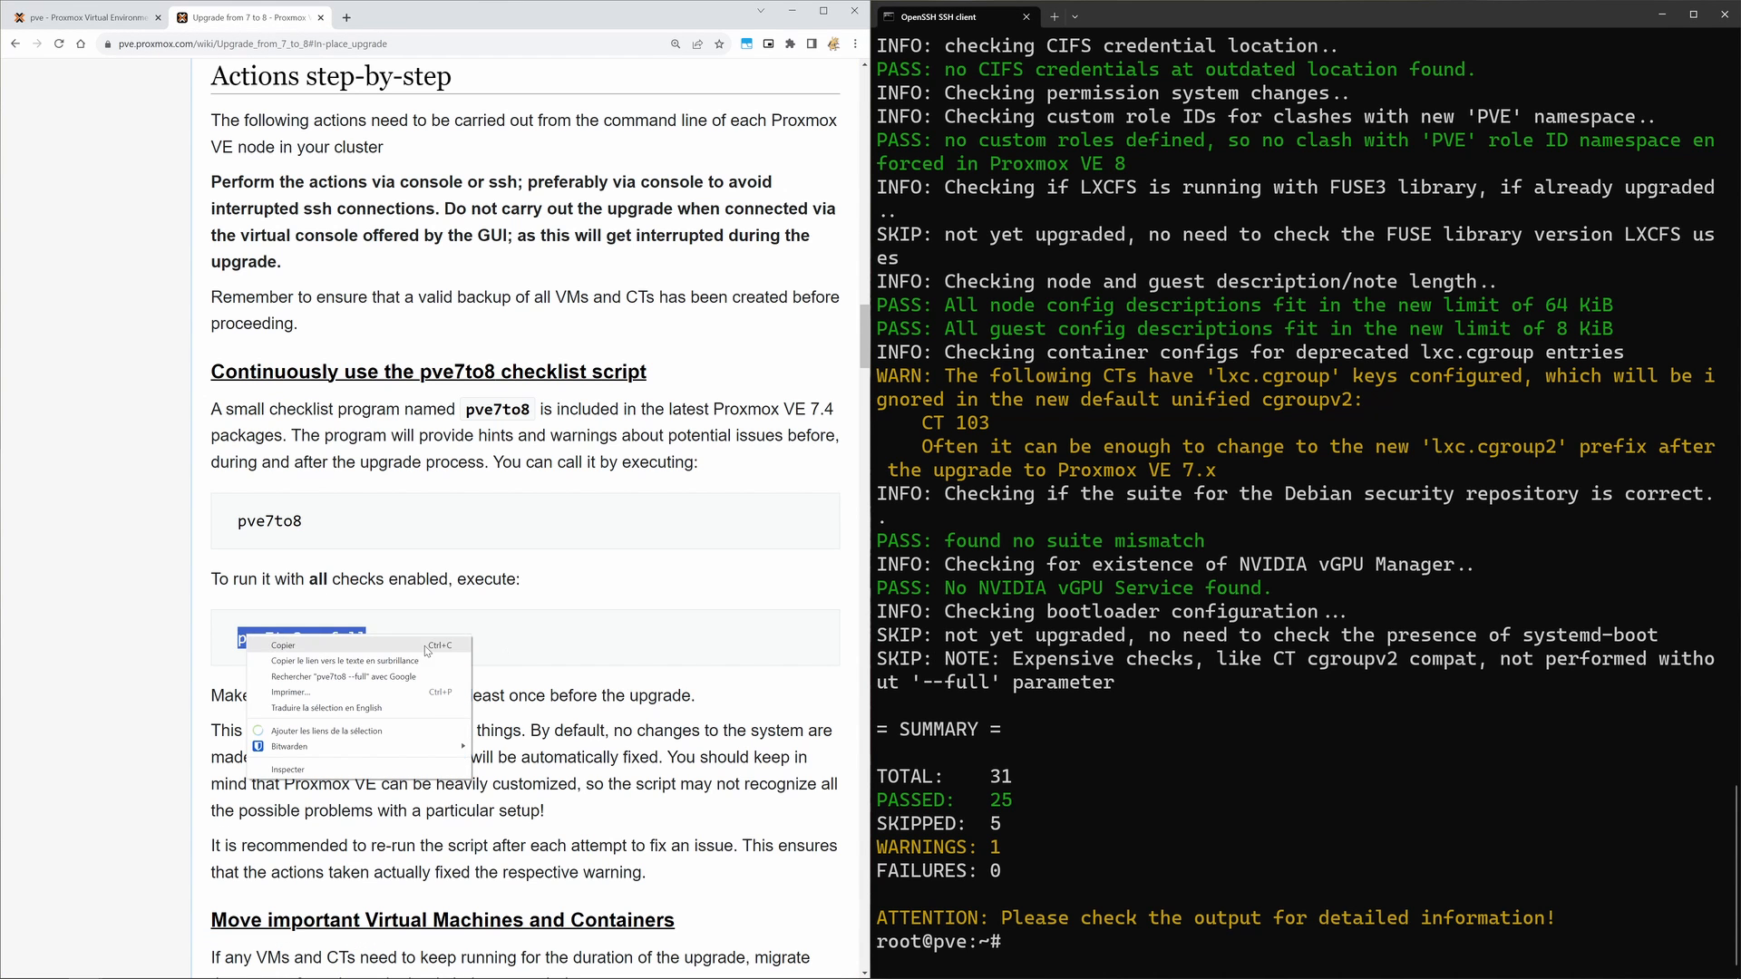
pyautogui.click(283, 644)
pyautogui.rightClick(1107, 803)
pyautogui.press('Return')
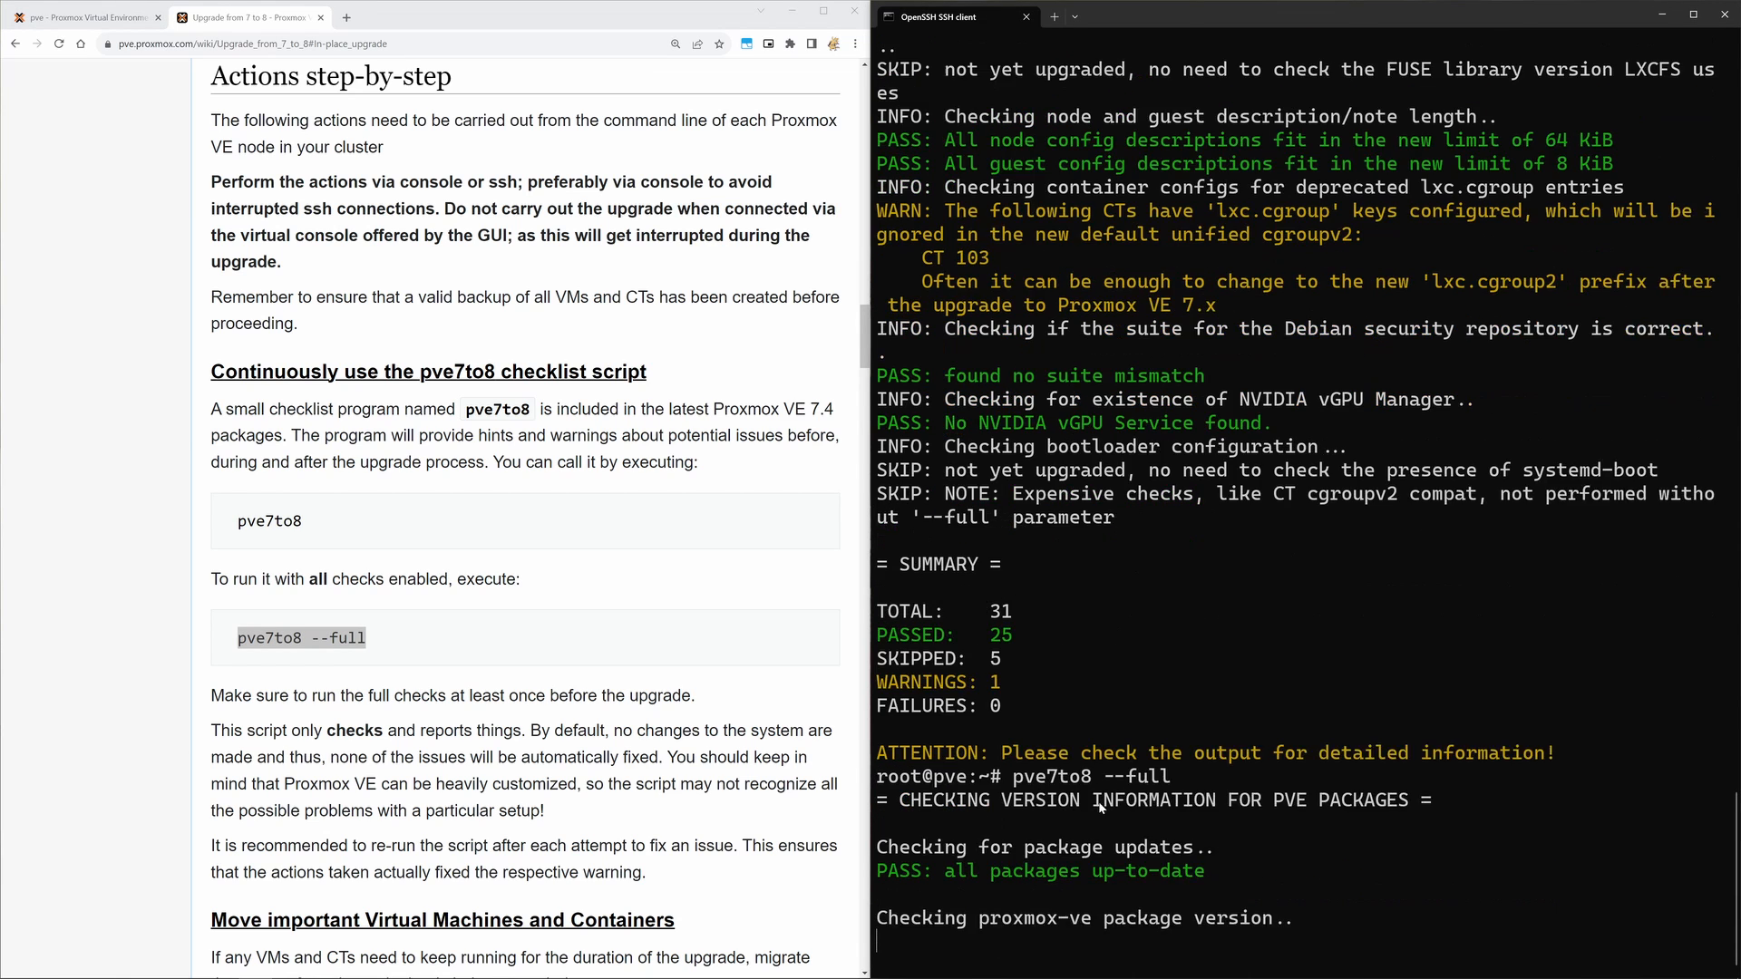
pyautogui.scroll(6, 1088, 794)
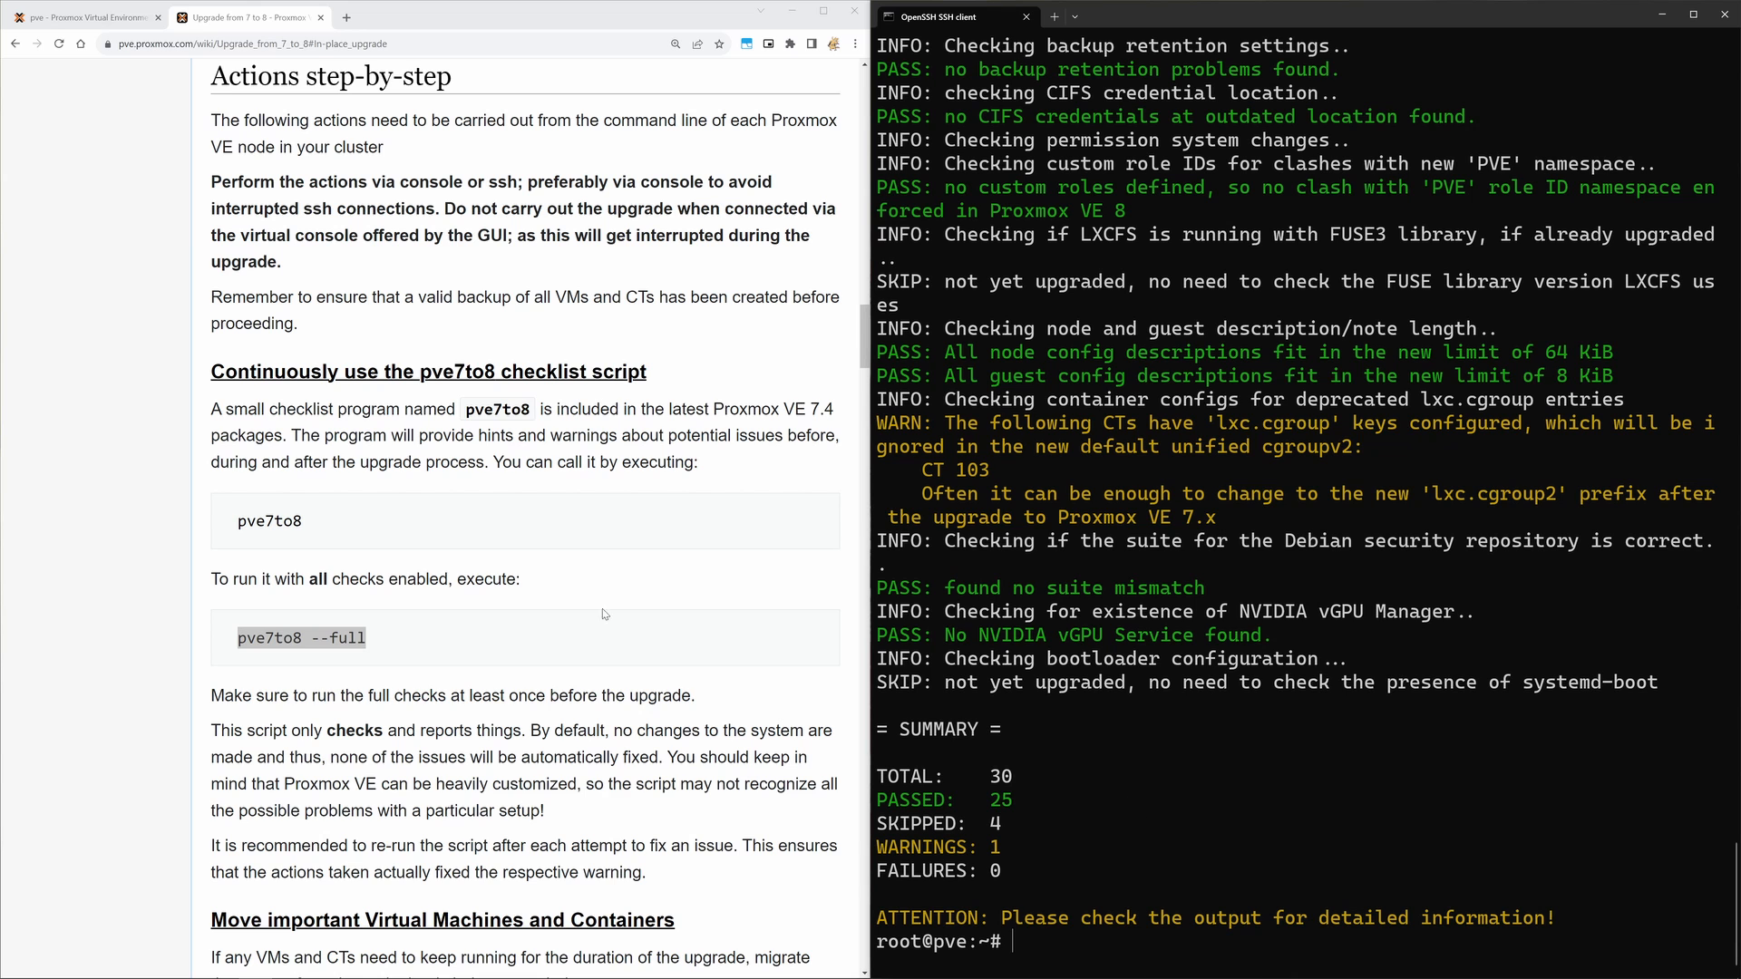
# Step: Read the wiki's advice on moving important virtual machines and containers, and compare it with the guests on the pve node
pyautogui.scroll(-1, 571, 589)
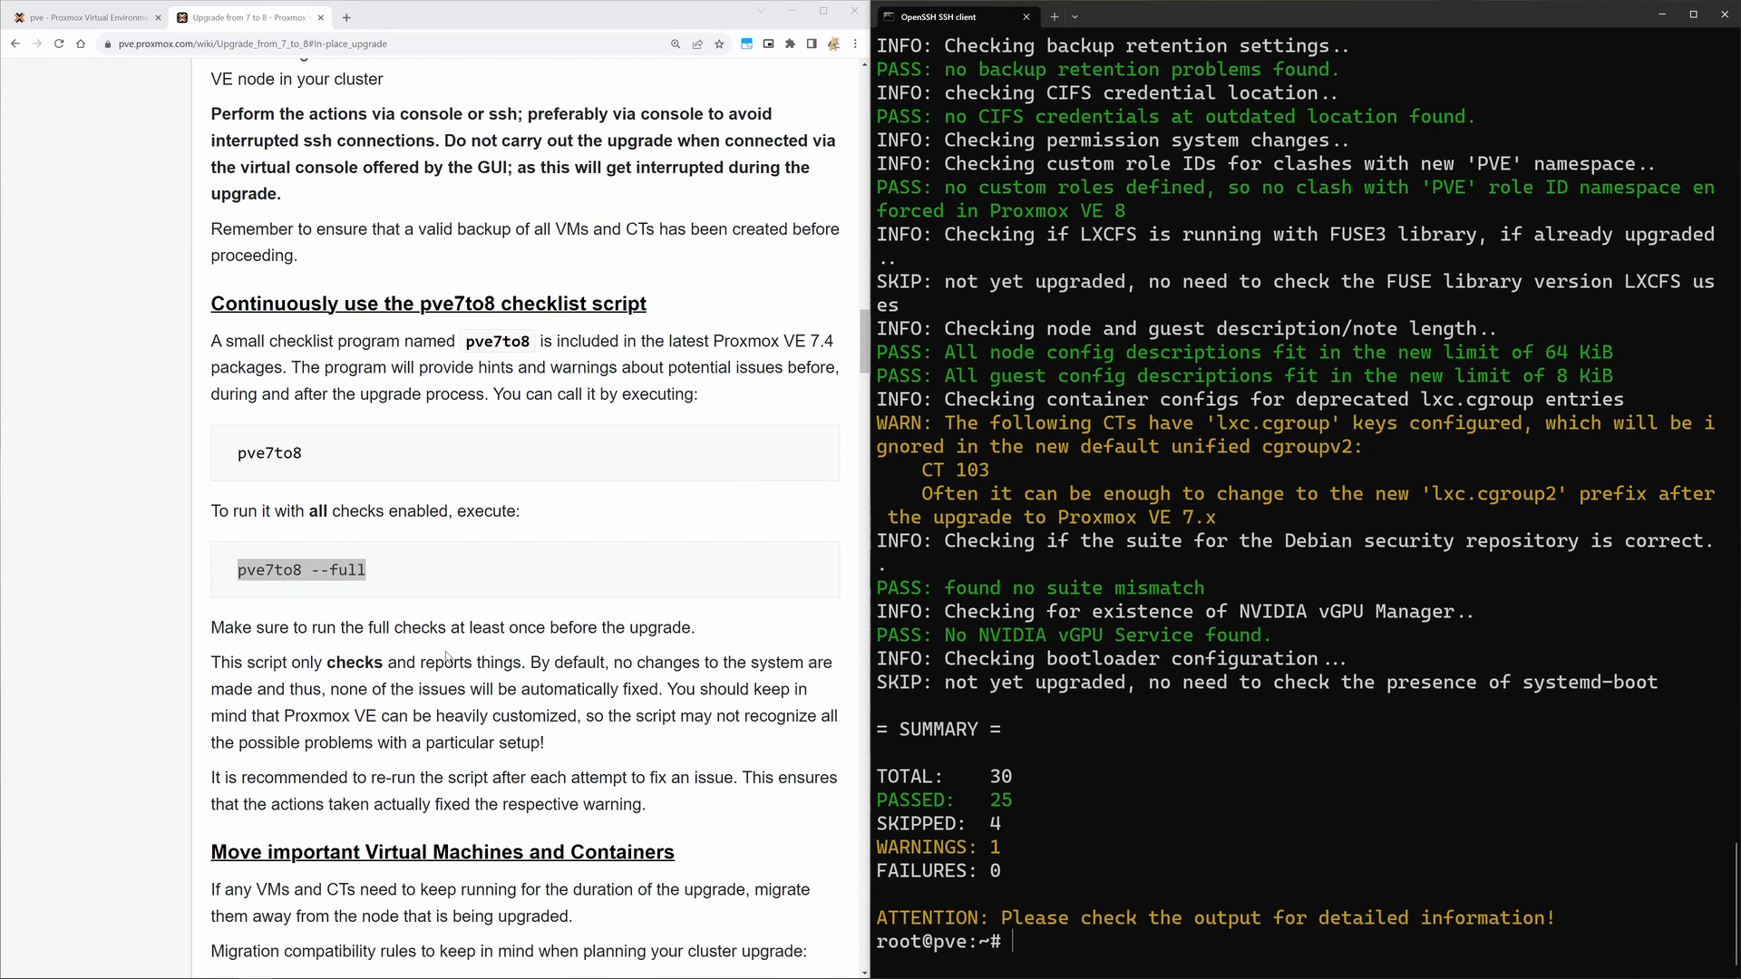
pyautogui.click(87, 17)
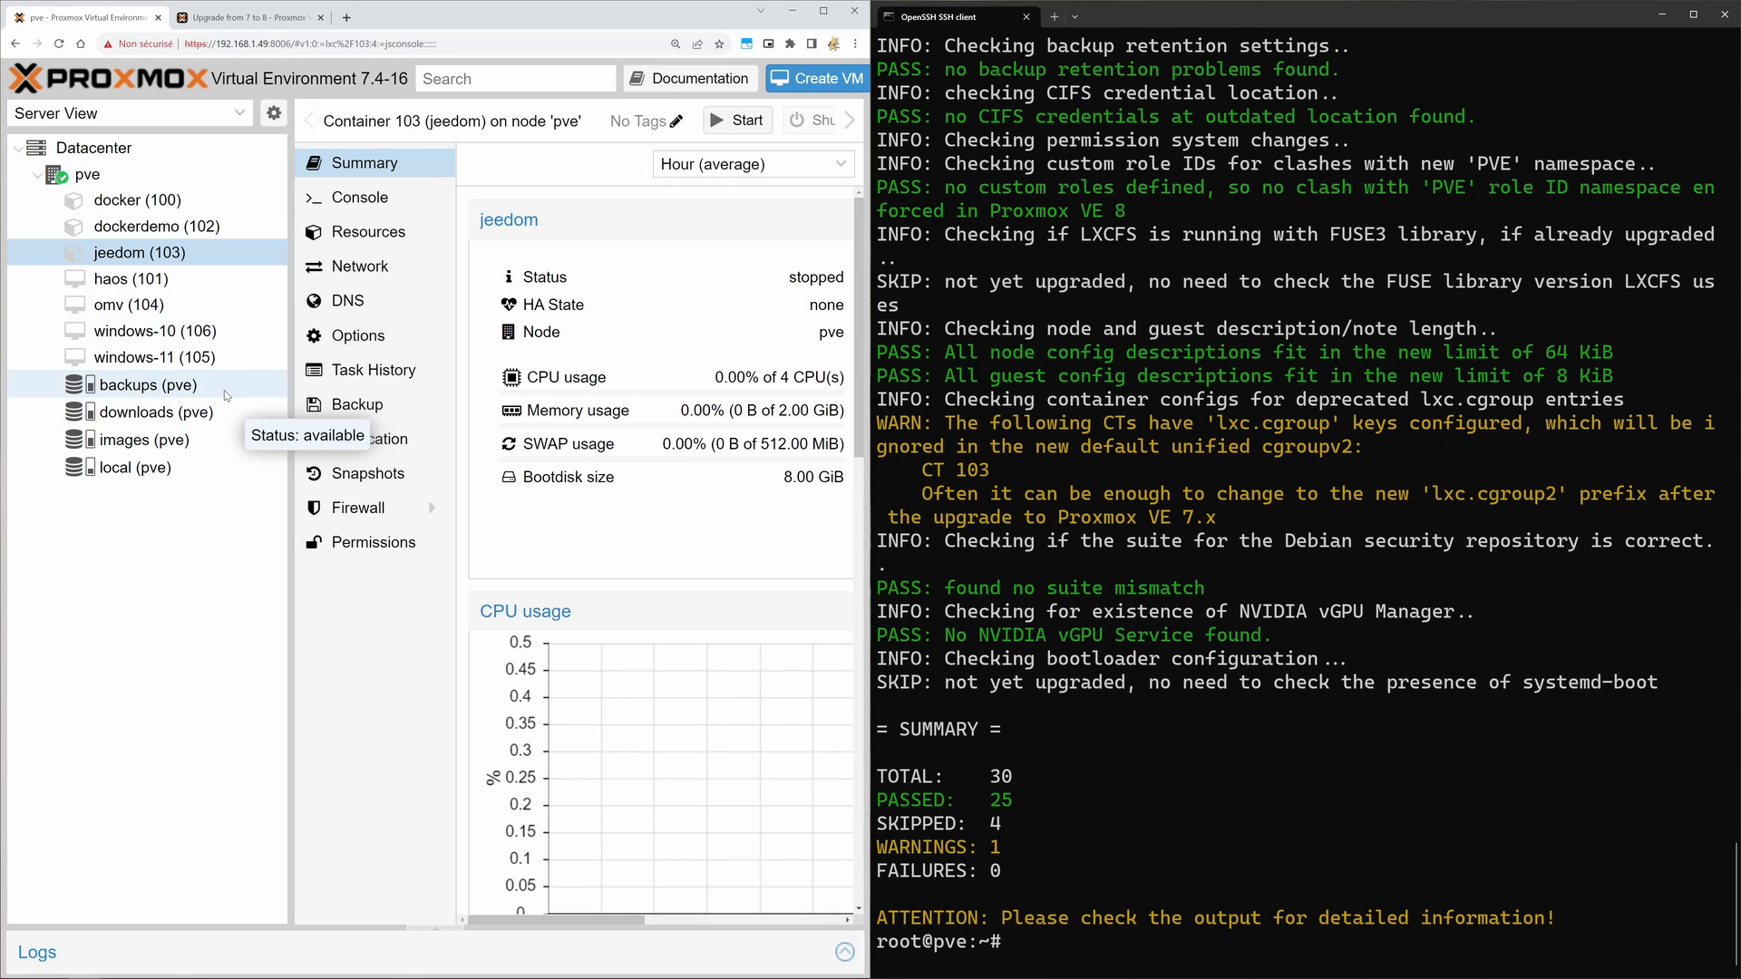
pyautogui.click(287, 22)
pyautogui.scroll(-4, 503, 458)
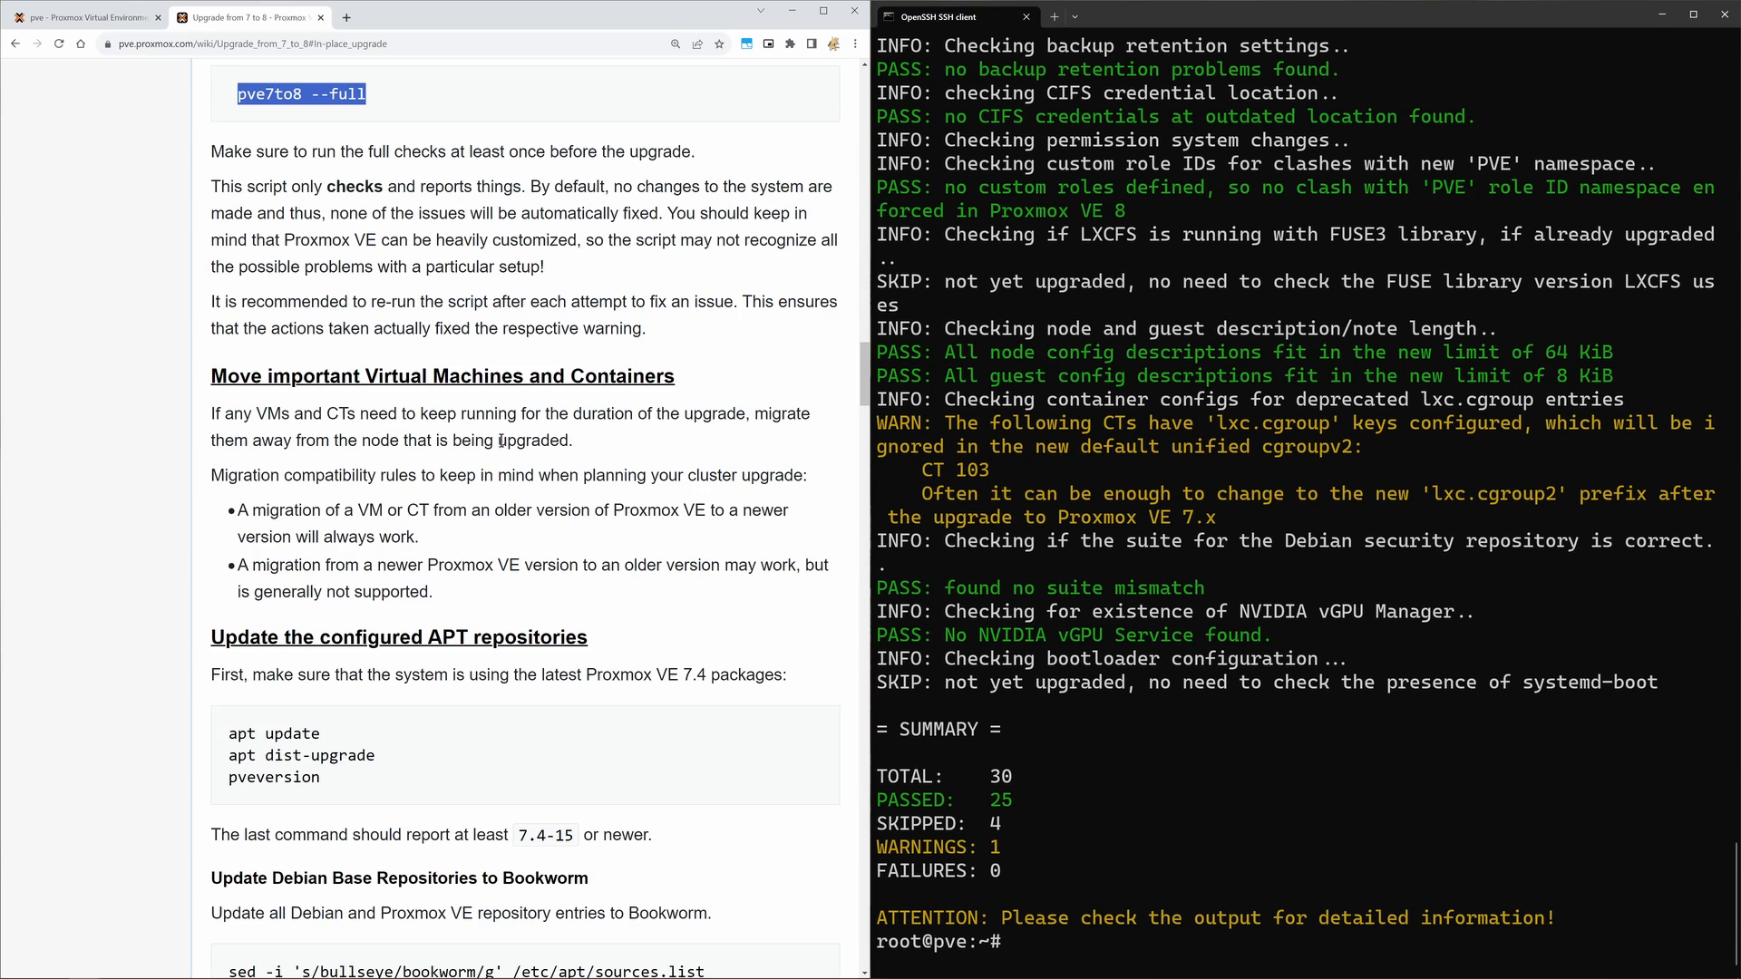
pyautogui.scroll(-3, 503, 458)
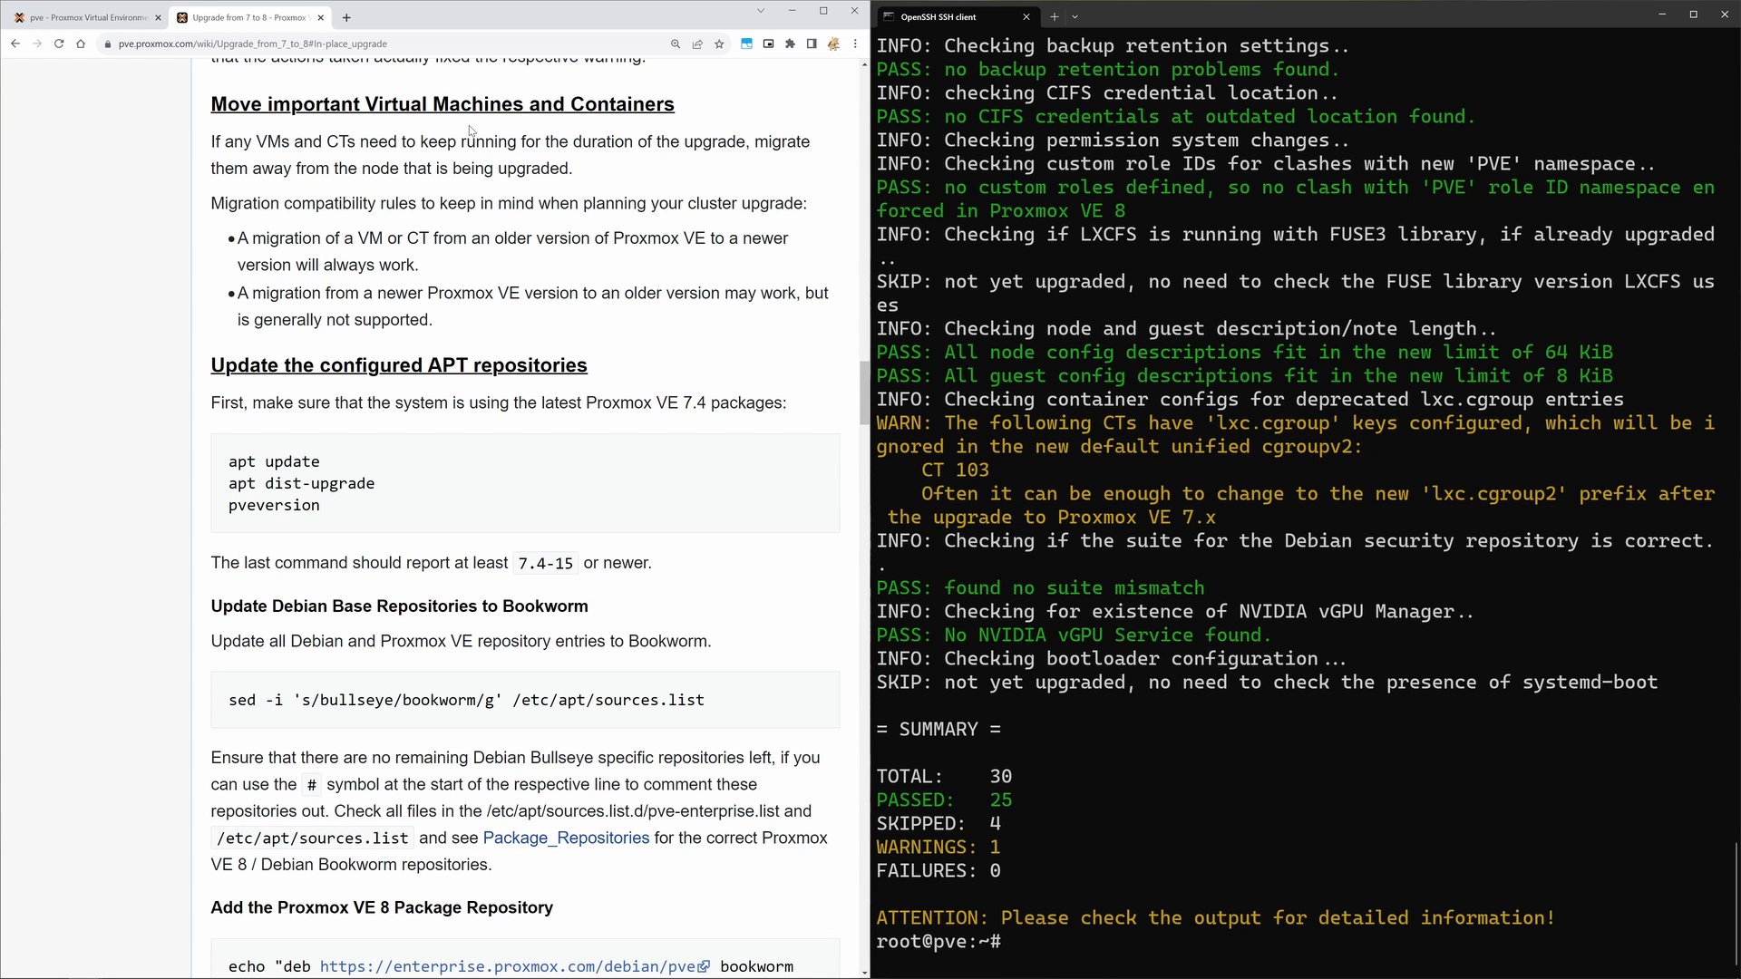
pyautogui.click(140, 19)
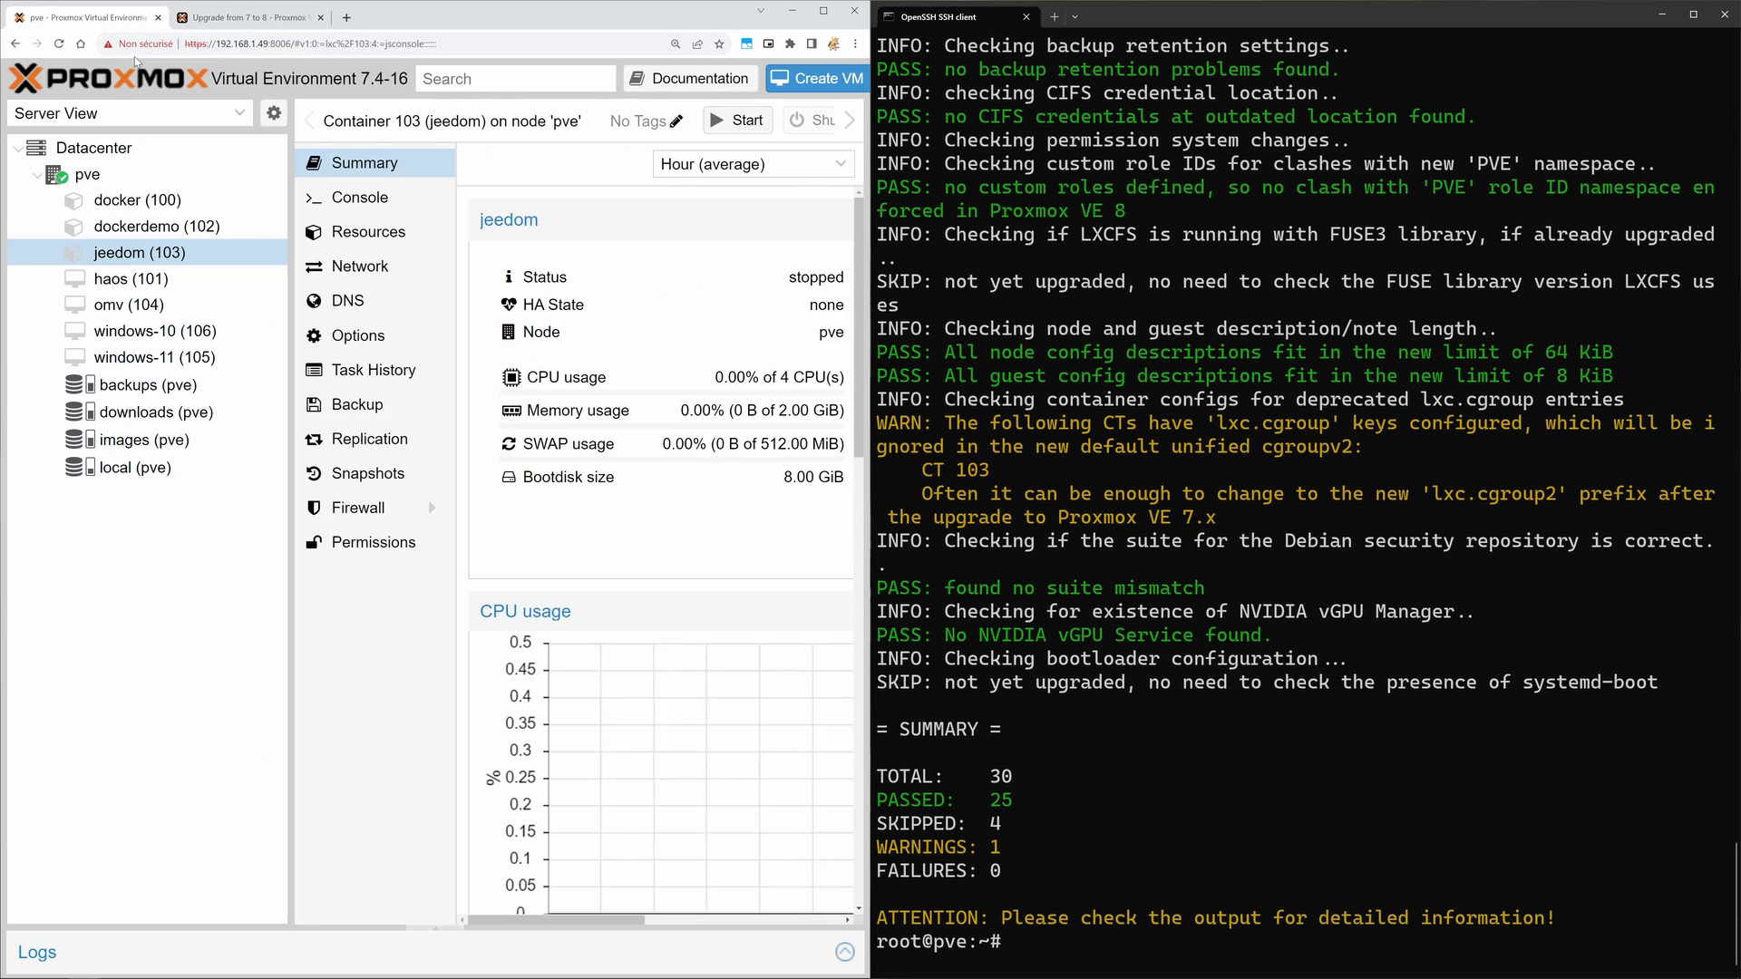
pyautogui.click(286, 30)
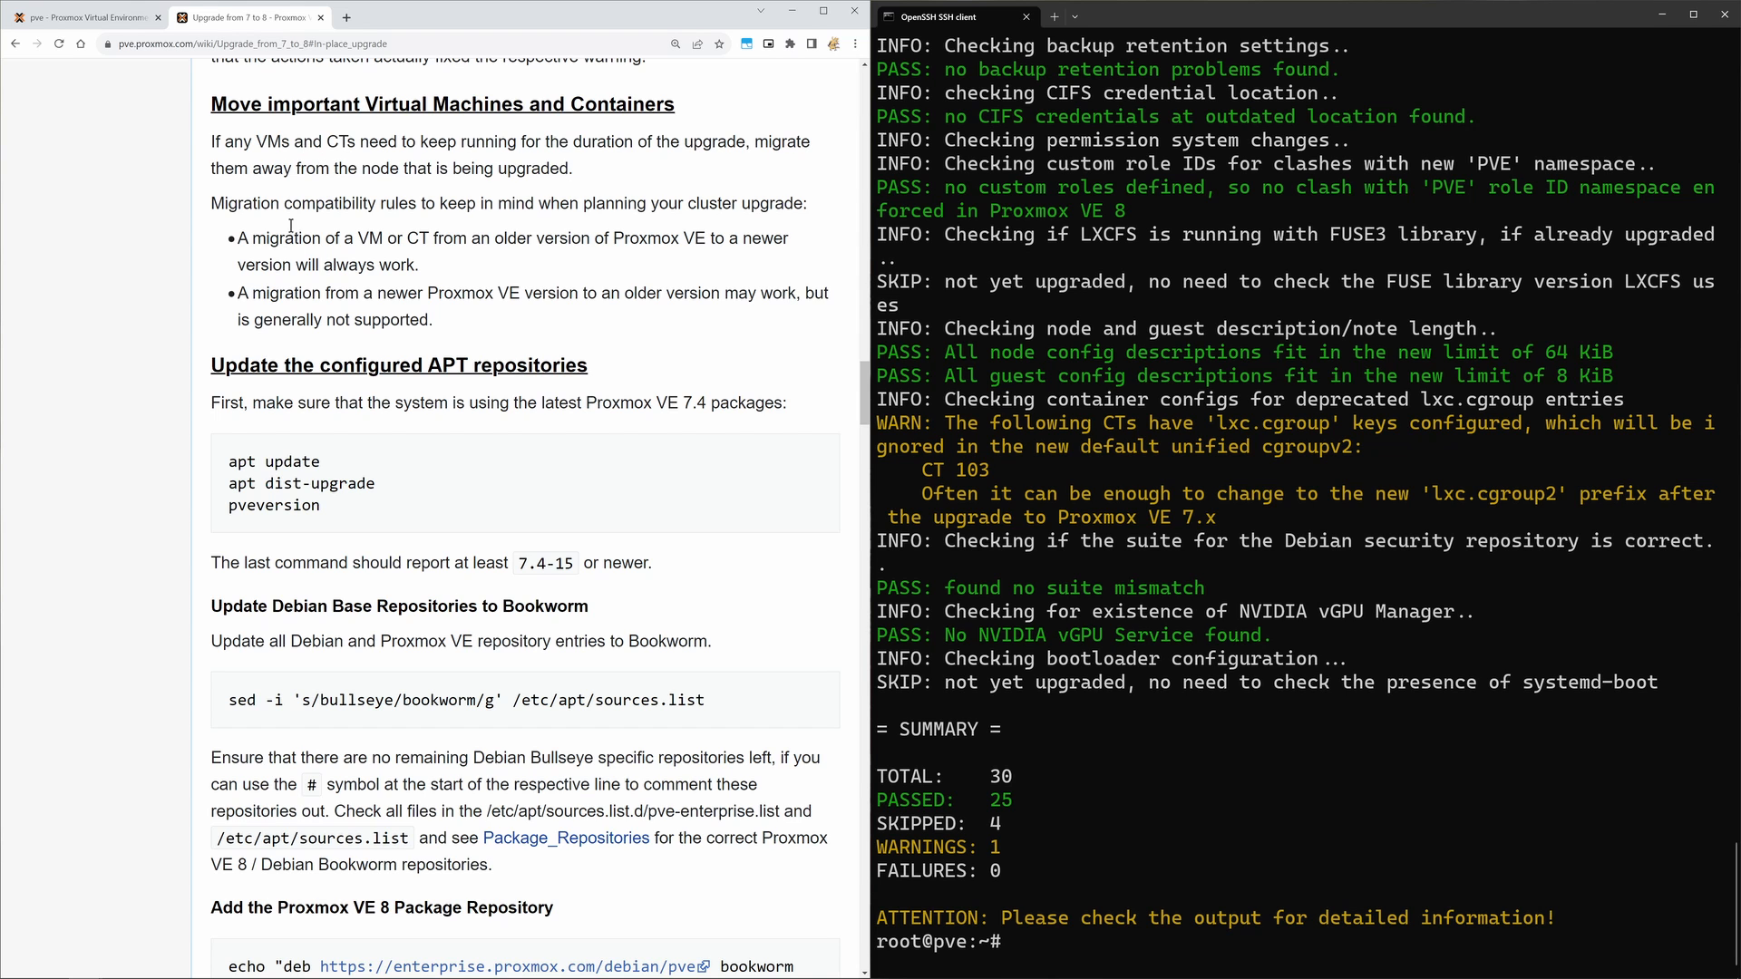
# Step: Bring the node's 7.4 packages up to date by running "apt update" and "apt dist-upgrade" from the wiki's APT repositories section
pyautogui.scroll(-3, 397, 311)
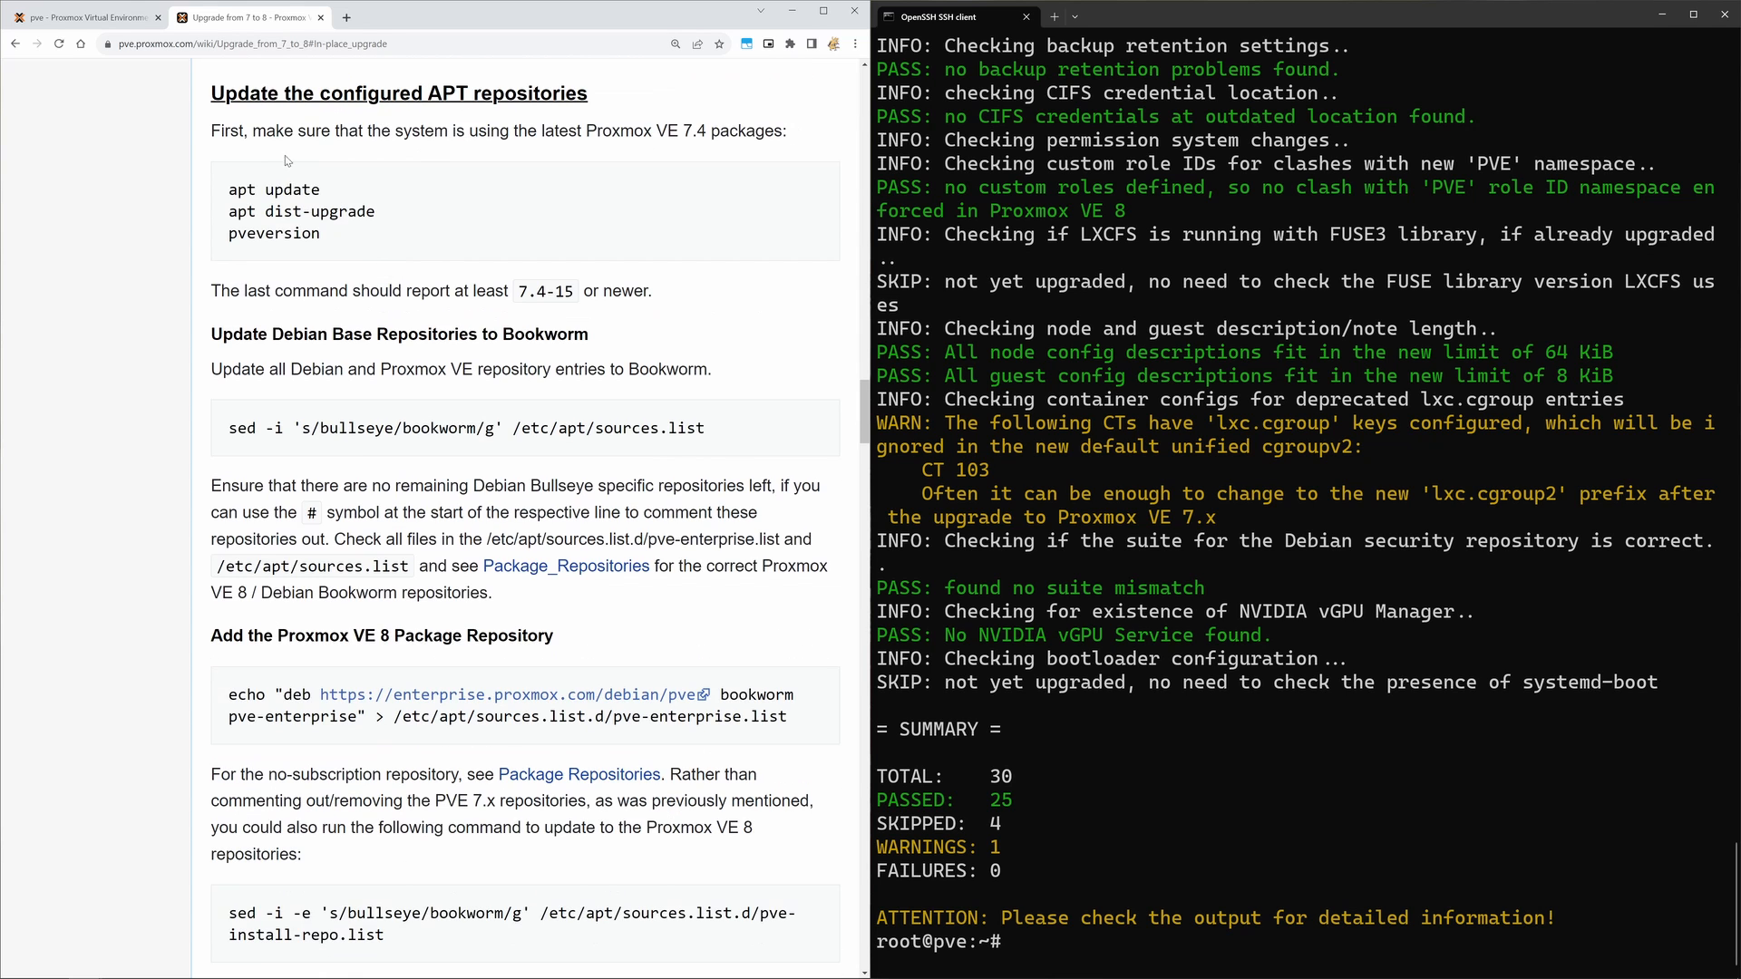
pyautogui.moveTo(228, 186); pyautogui.dragTo(331, 194)
pyautogui.rightClick(301, 186)
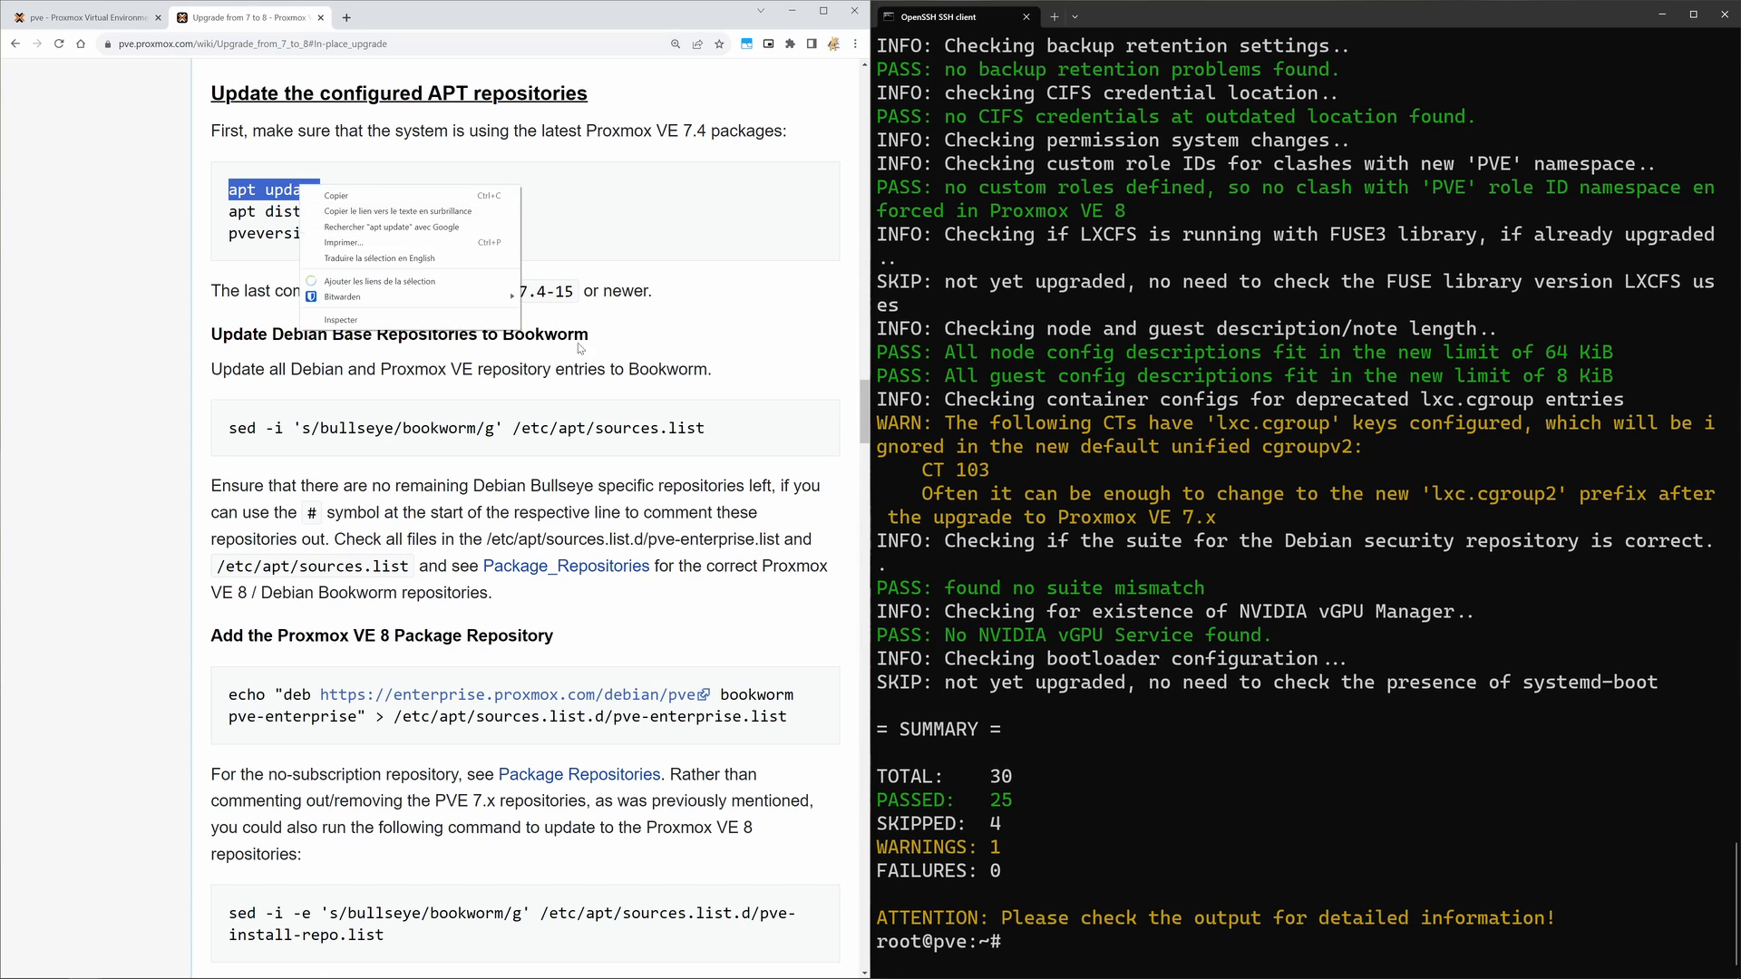
pyautogui.click(354, 196)
pyautogui.rightClick(1020, 552)
pyautogui.press('Return')
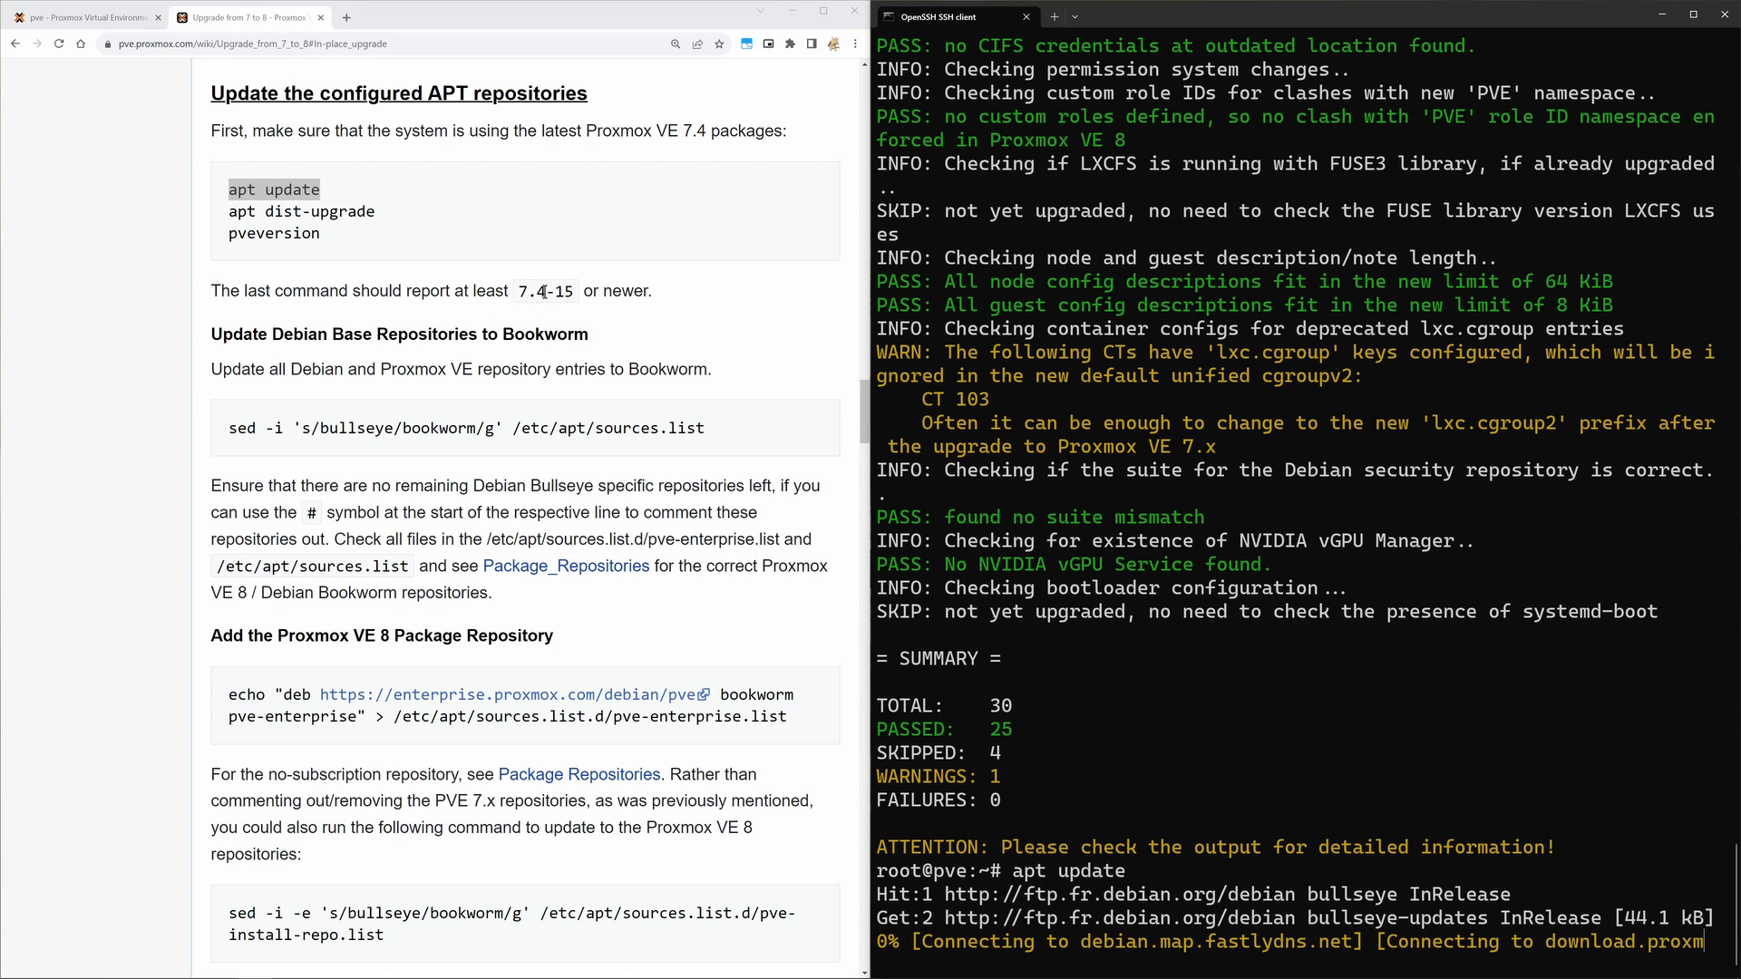
pyautogui.moveTo(229, 211); pyautogui.dragTo(375, 212)
pyautogui.rightClick(1133, 553)
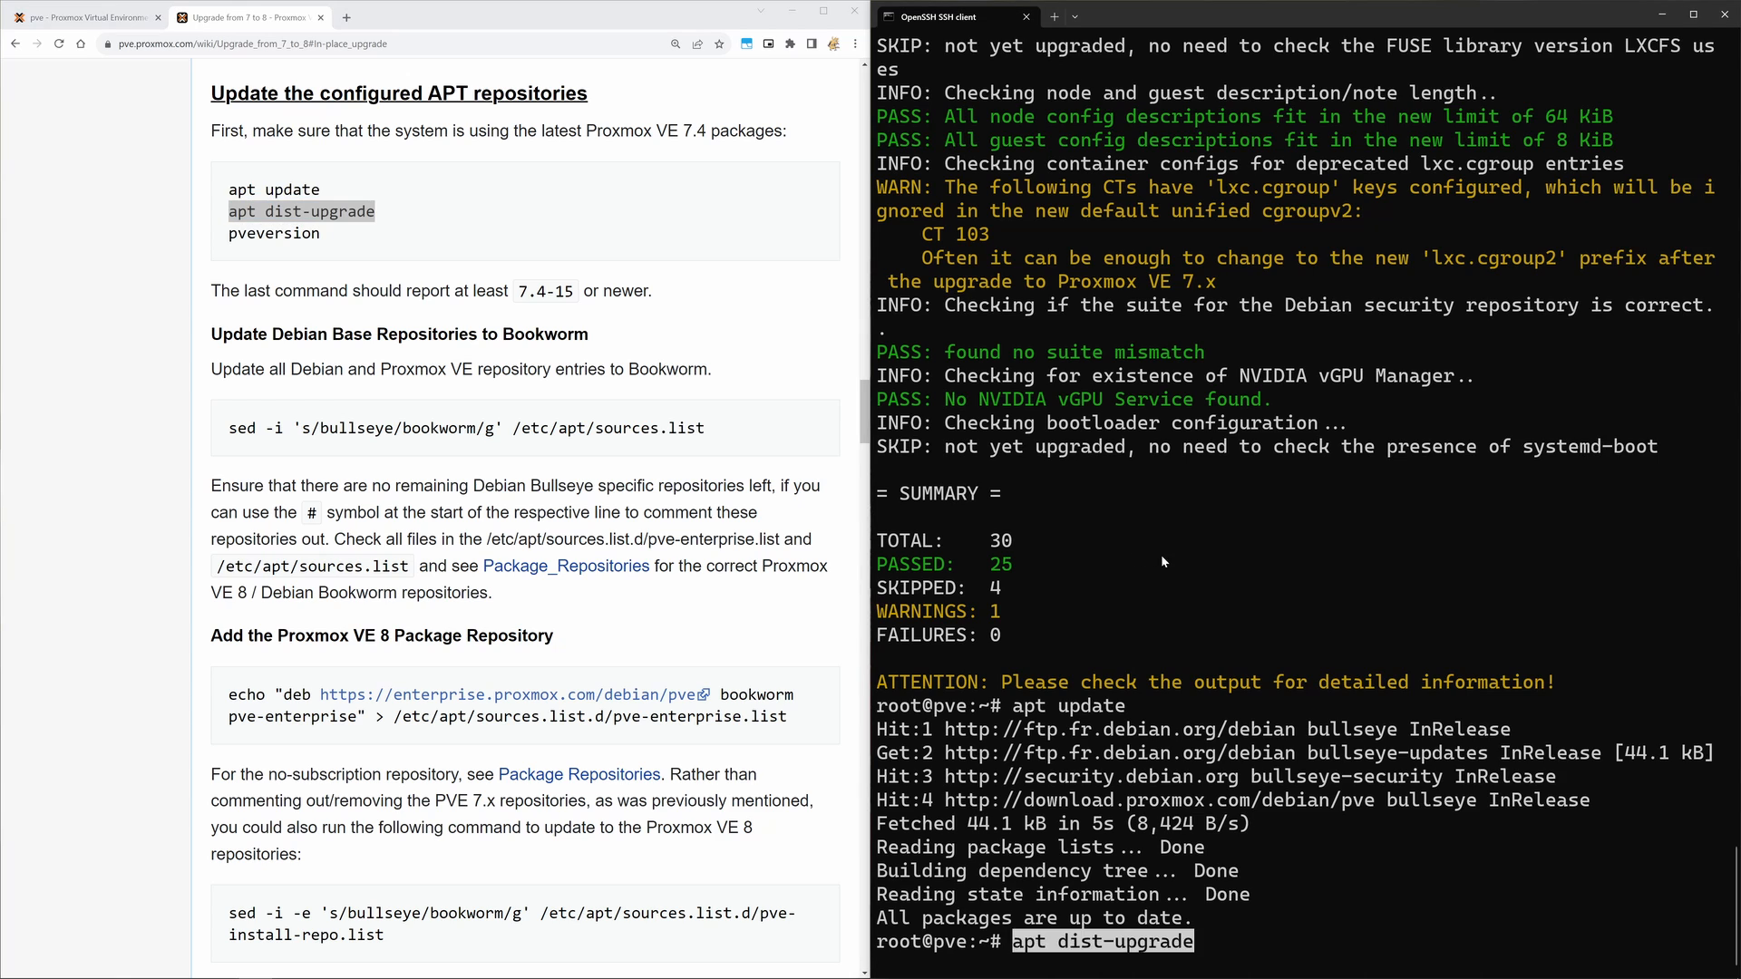
pyautogui.press('Return')
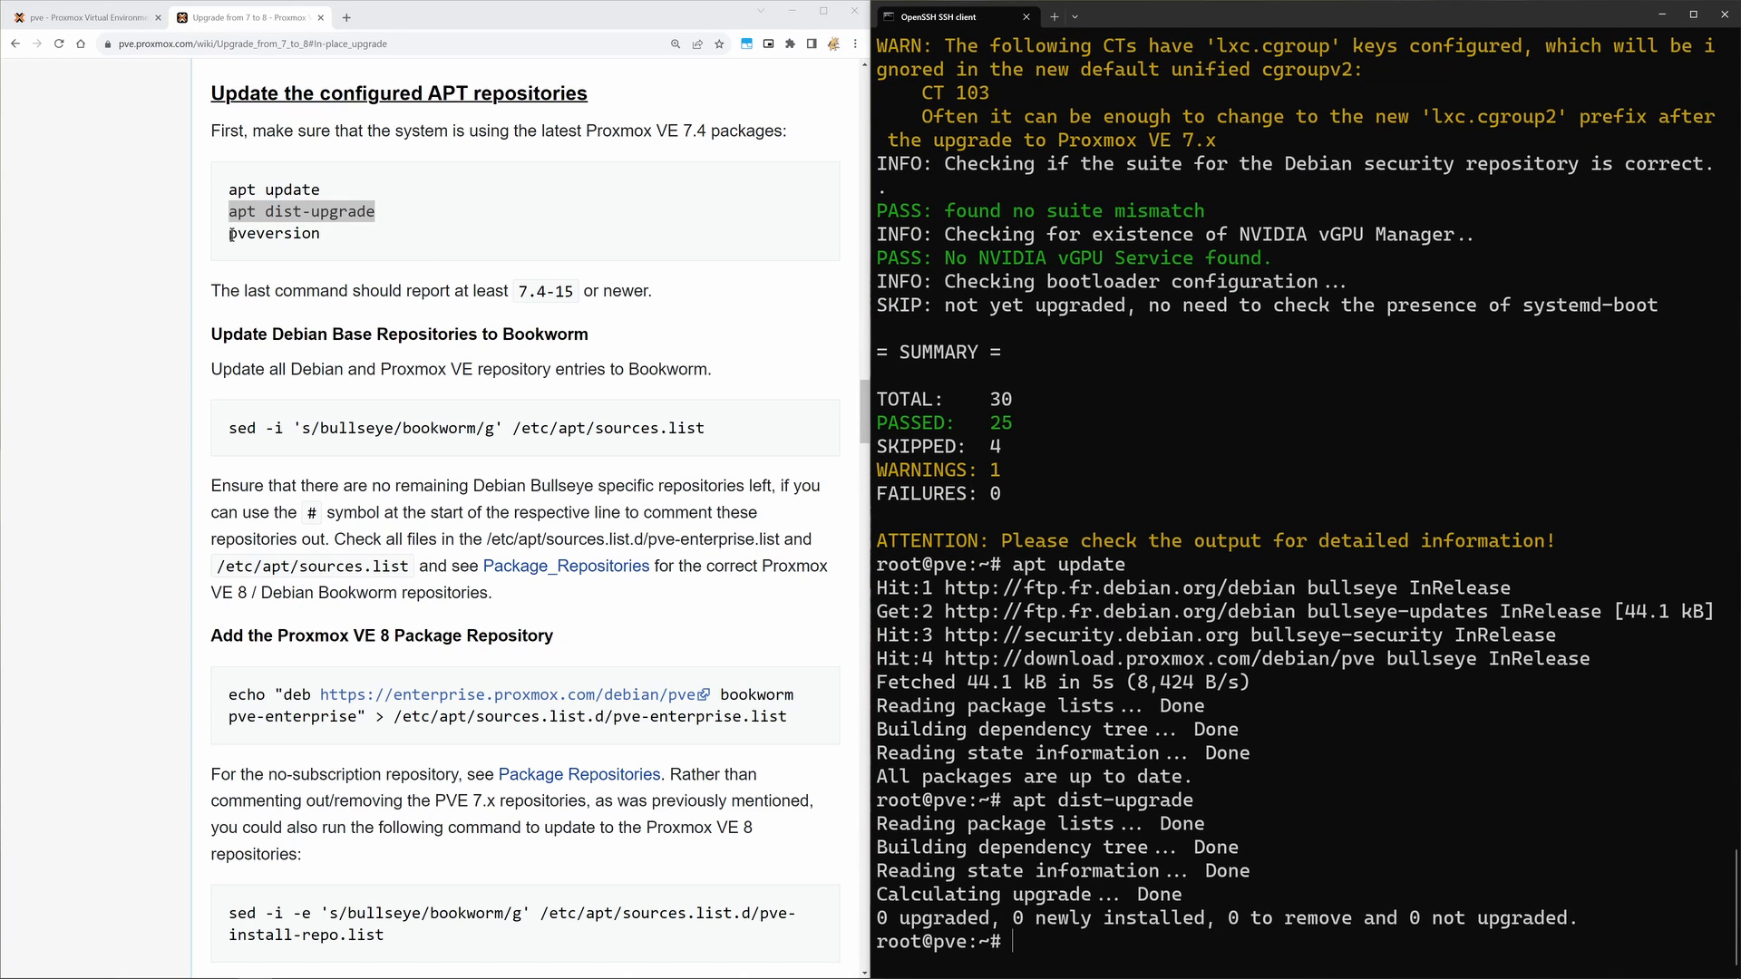
# Step: Check the installed Proxmox version with "pveversion" against the wiki's 7.4-15 minimum
pyautogui.moveTo(228, 233); pyautogui.dragTo(341, 237)
pyautogui.rightClick(1144, 658)
pyautogui.press('Return')
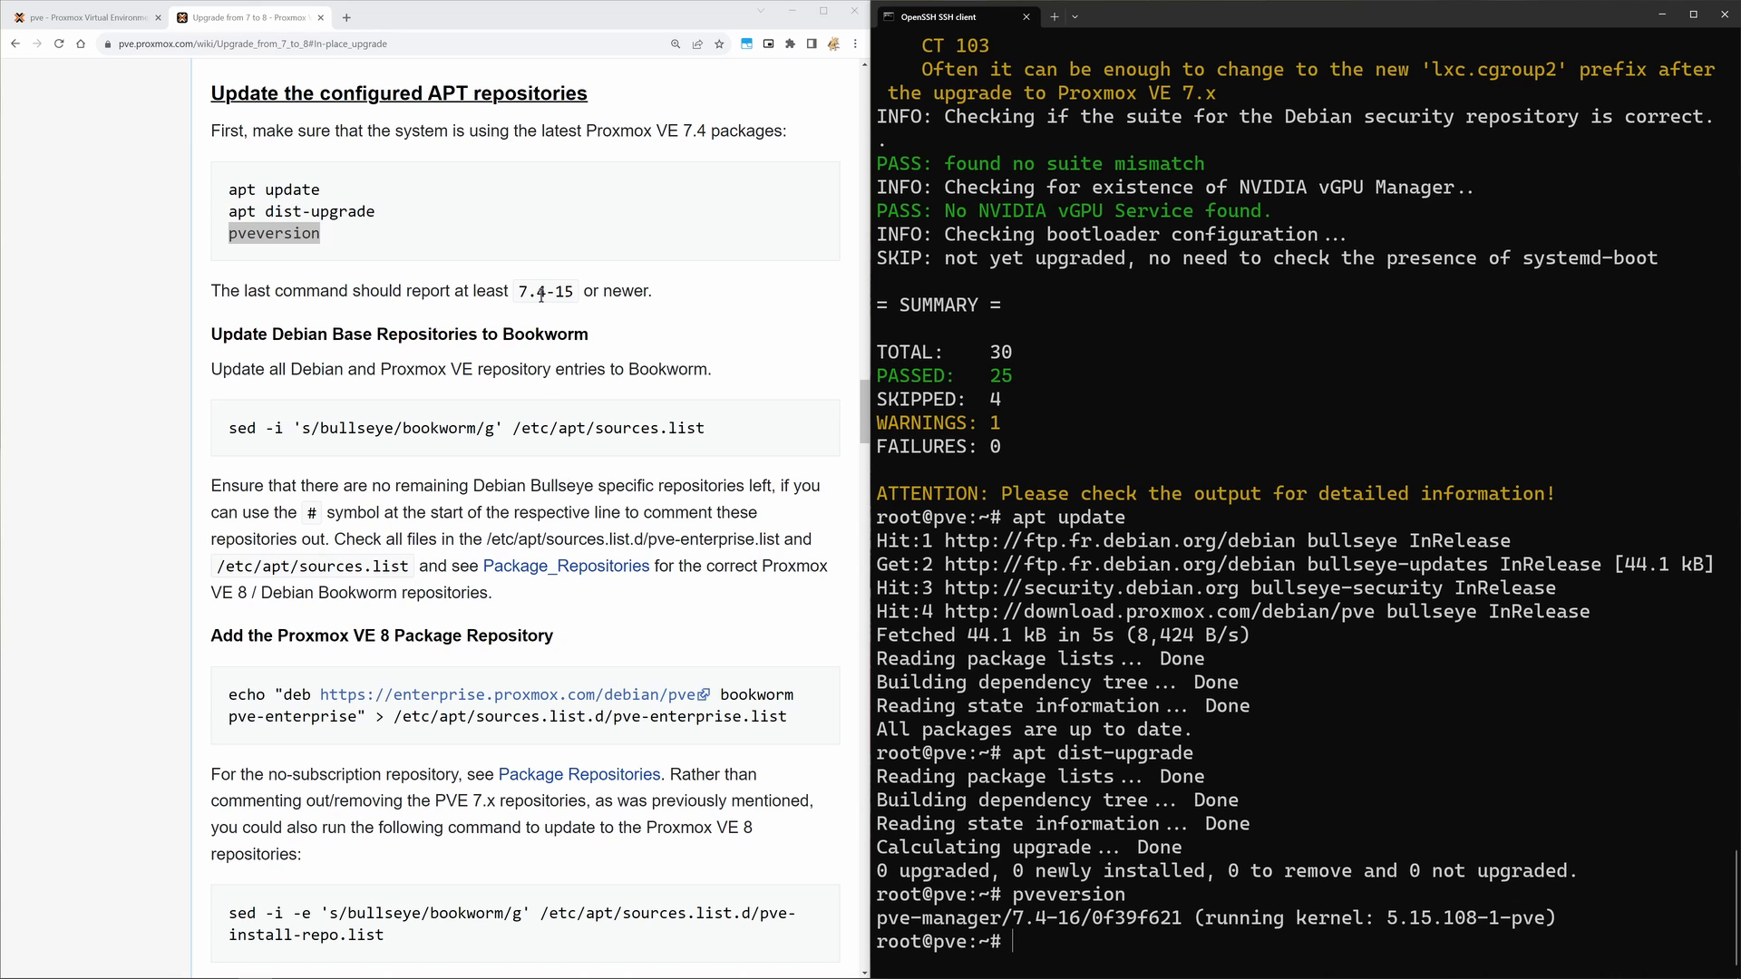
# Step: Inspect the Debian repository entries in /etc/apt/sources.list with nano, and leave the file without saving
pyautogui.scroll(-1, 473, 388)
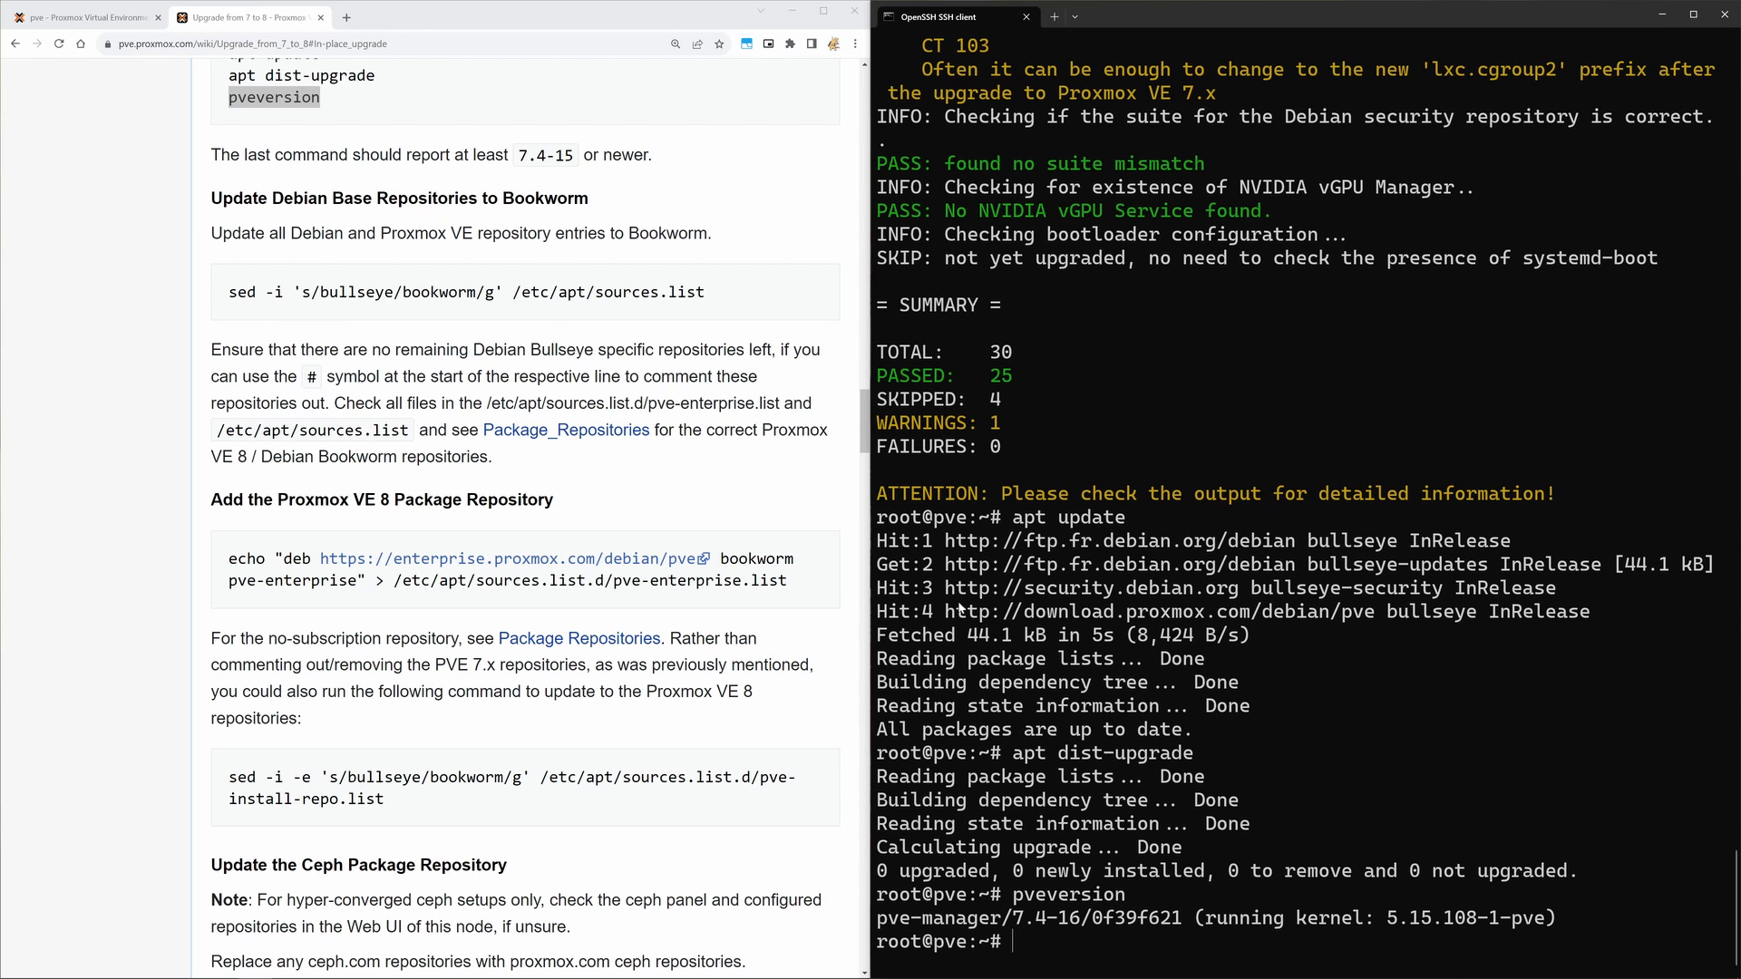
pyautogui.write('n')
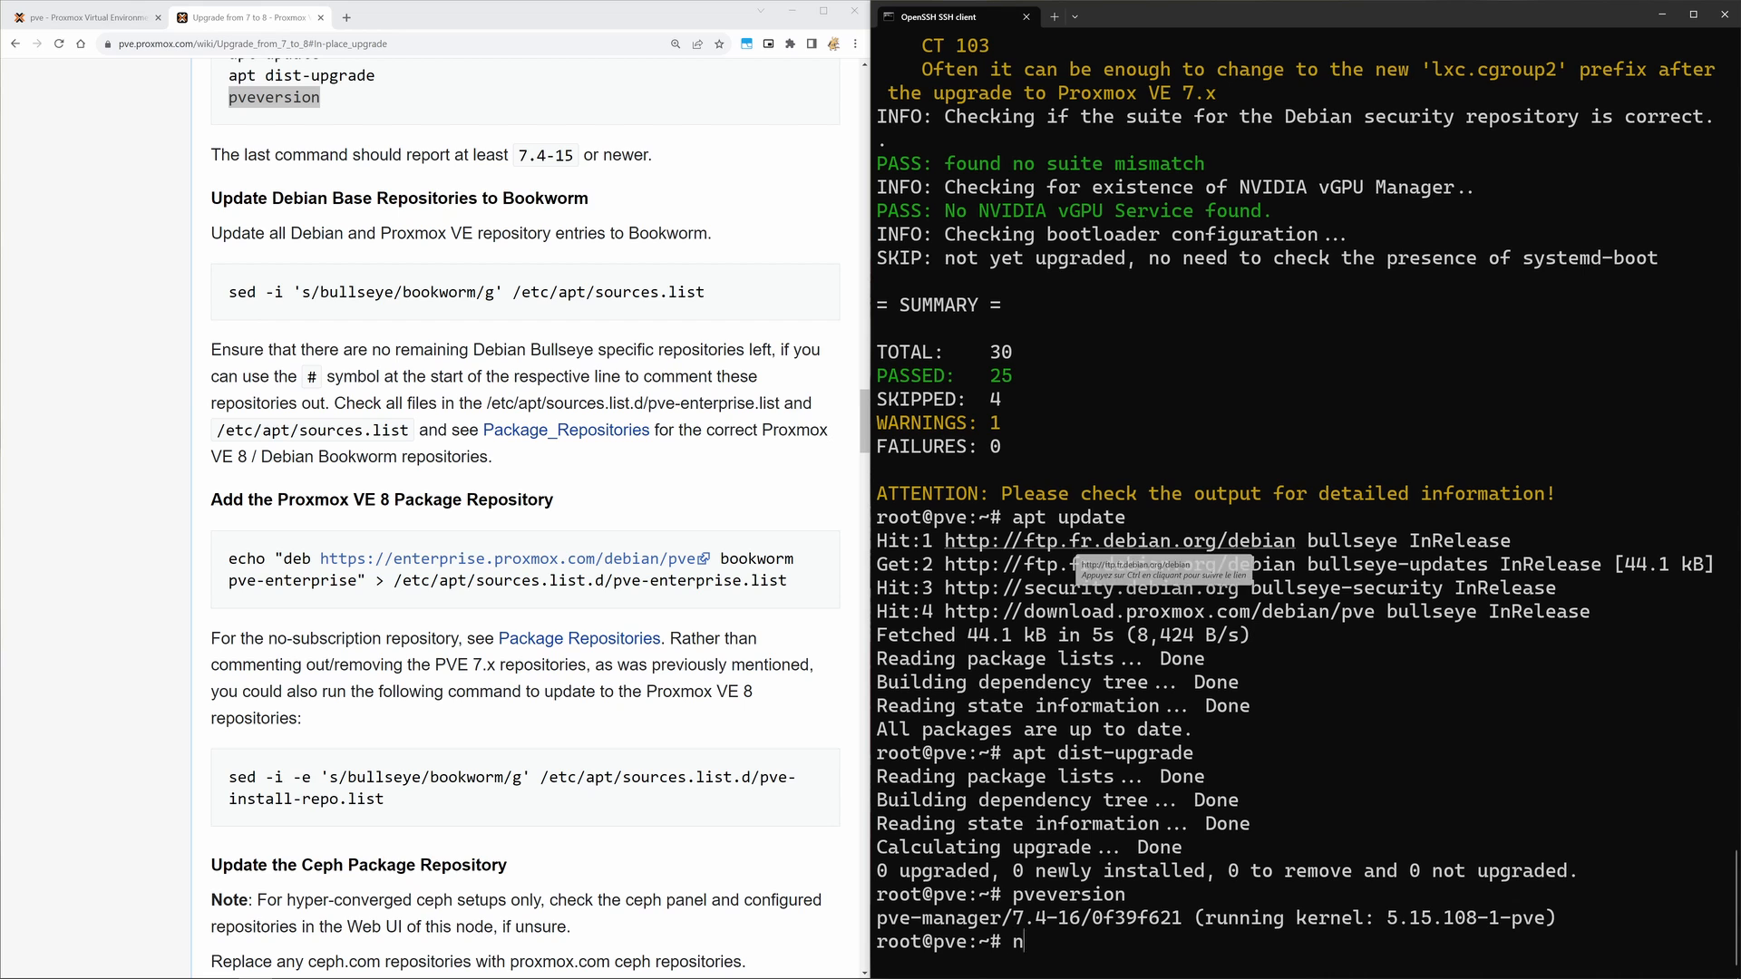
pyautogui.write('ano /')
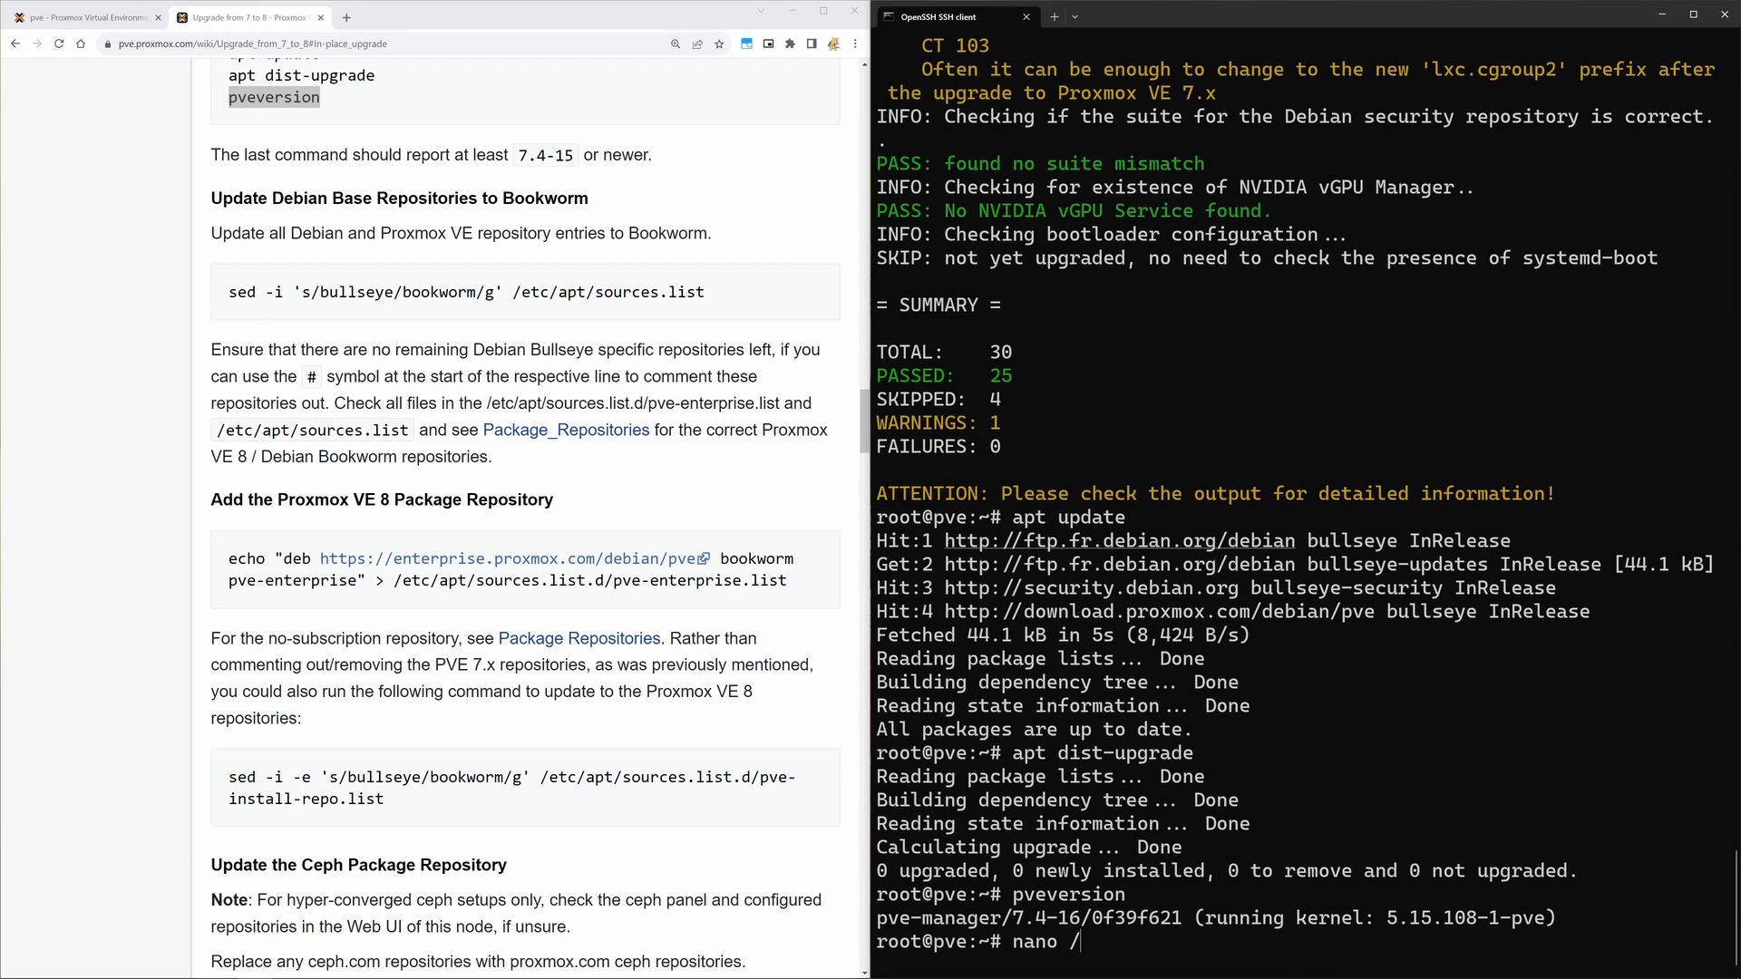
pyautogui.write('etc/ap')
pyautogui.press('Tab')
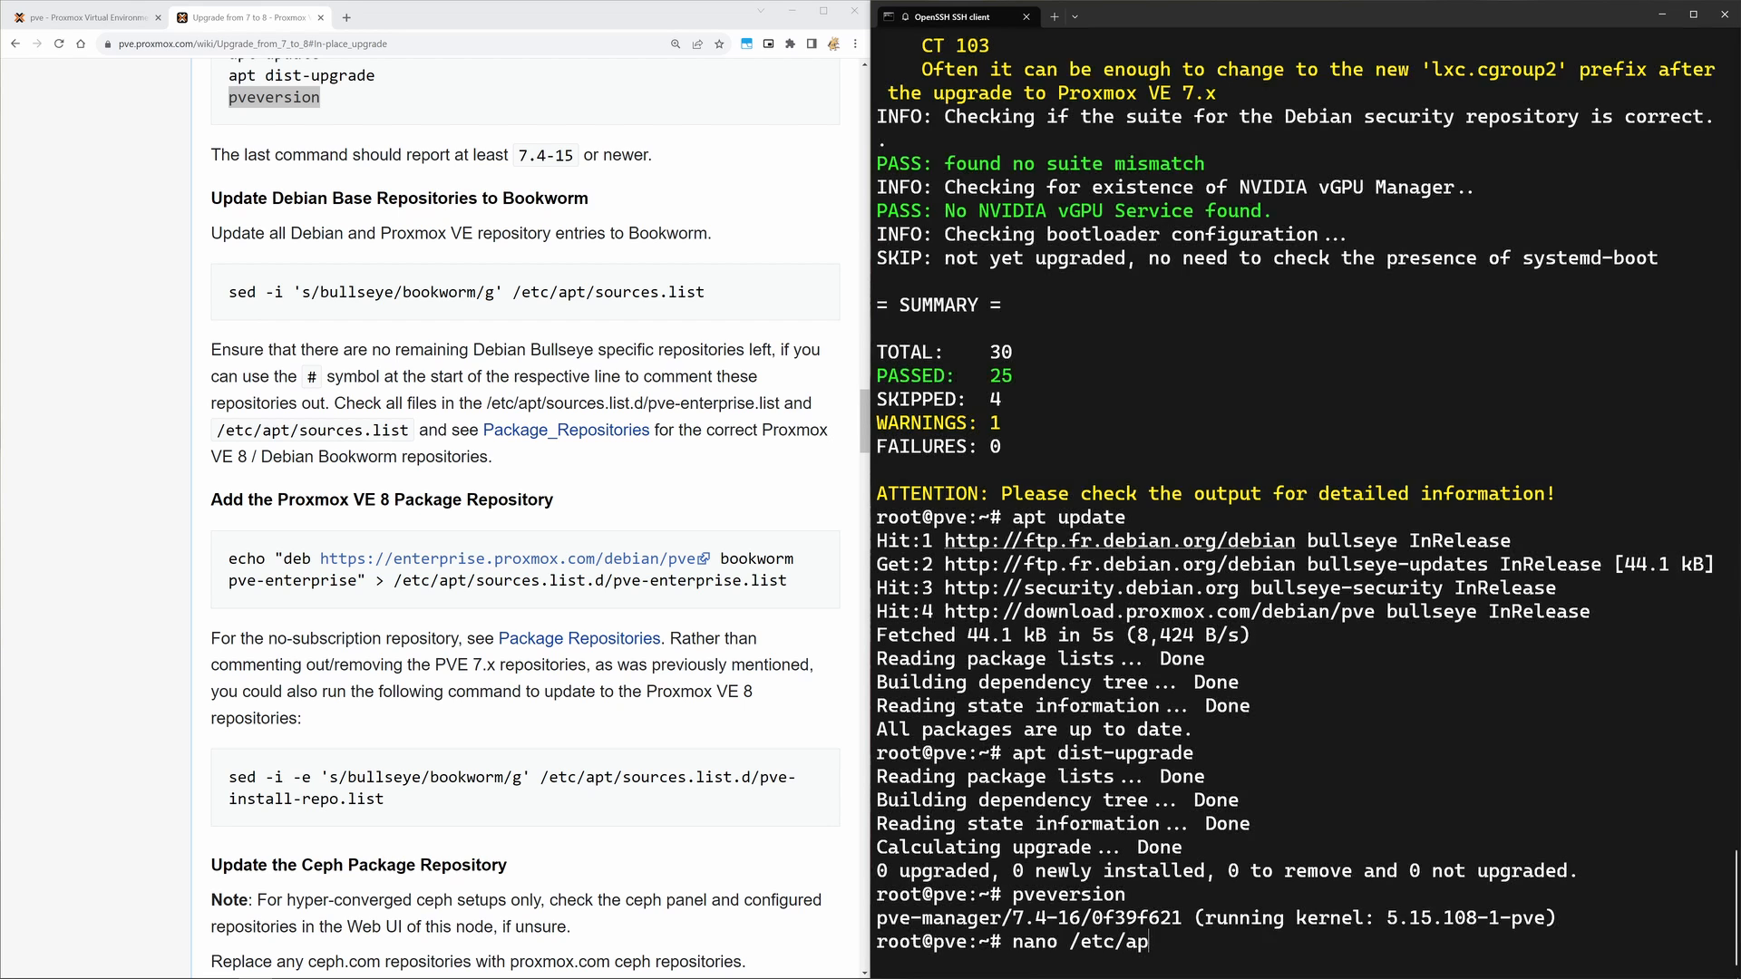
pyautogui.write('t/so')
pyautogui.press('Tab')
pyautogui.press('Return')
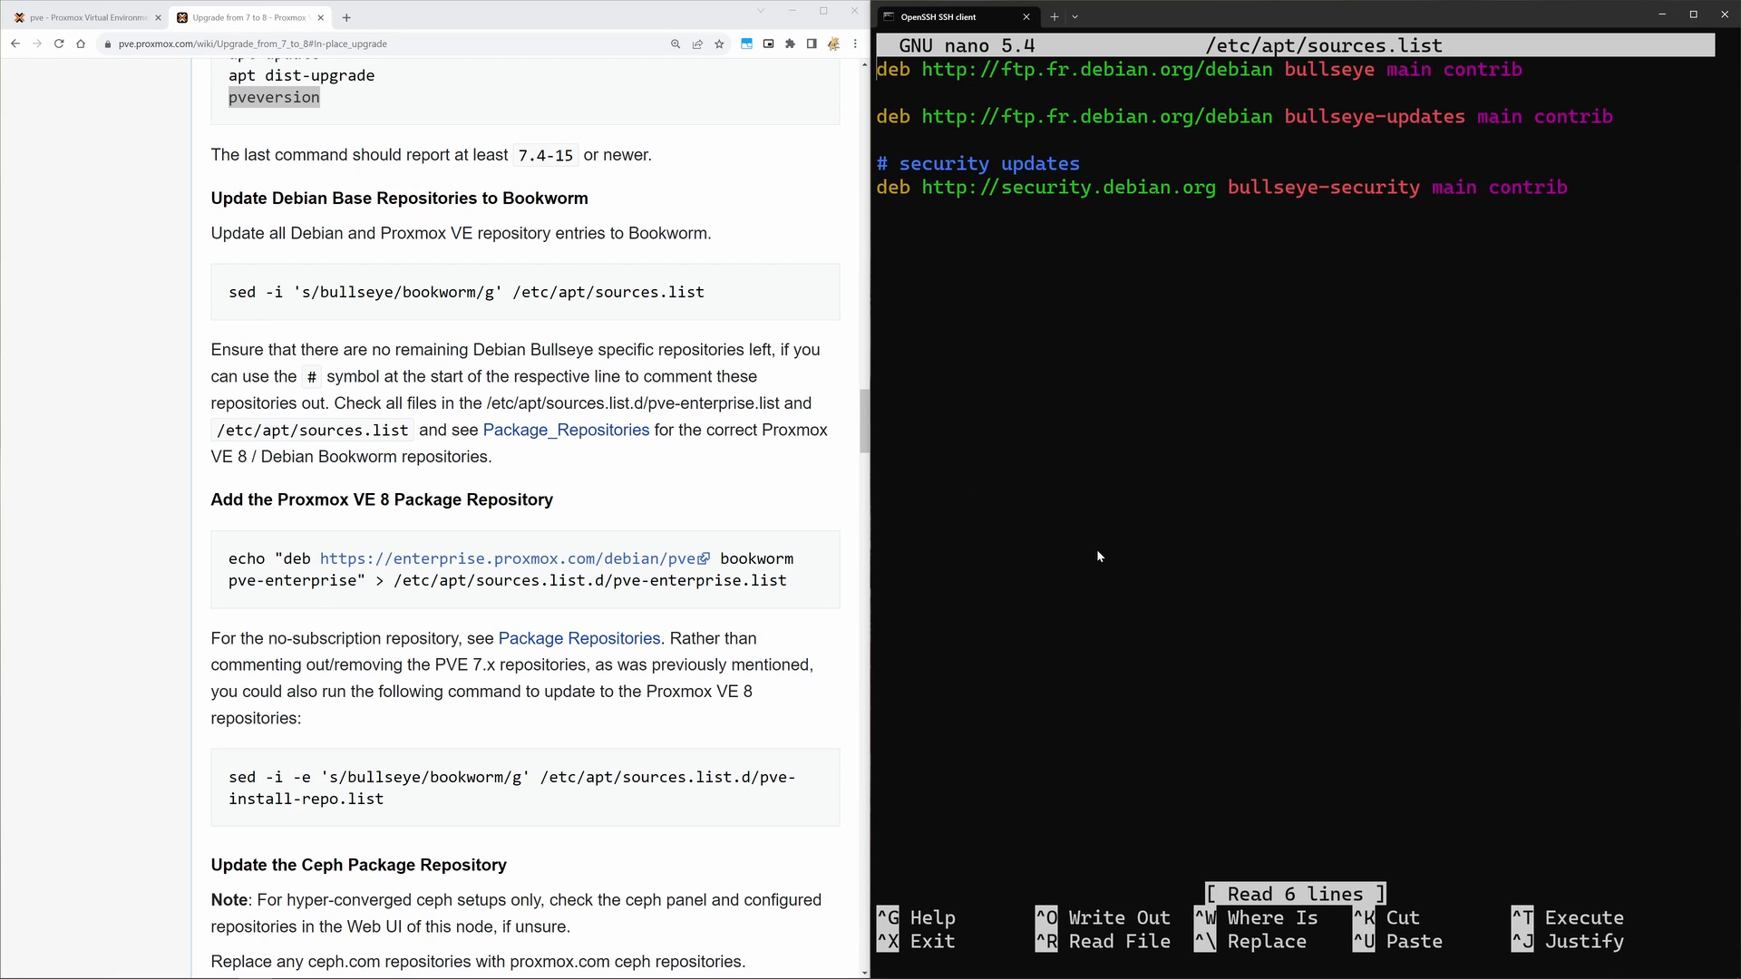
pyautogui.write('x')
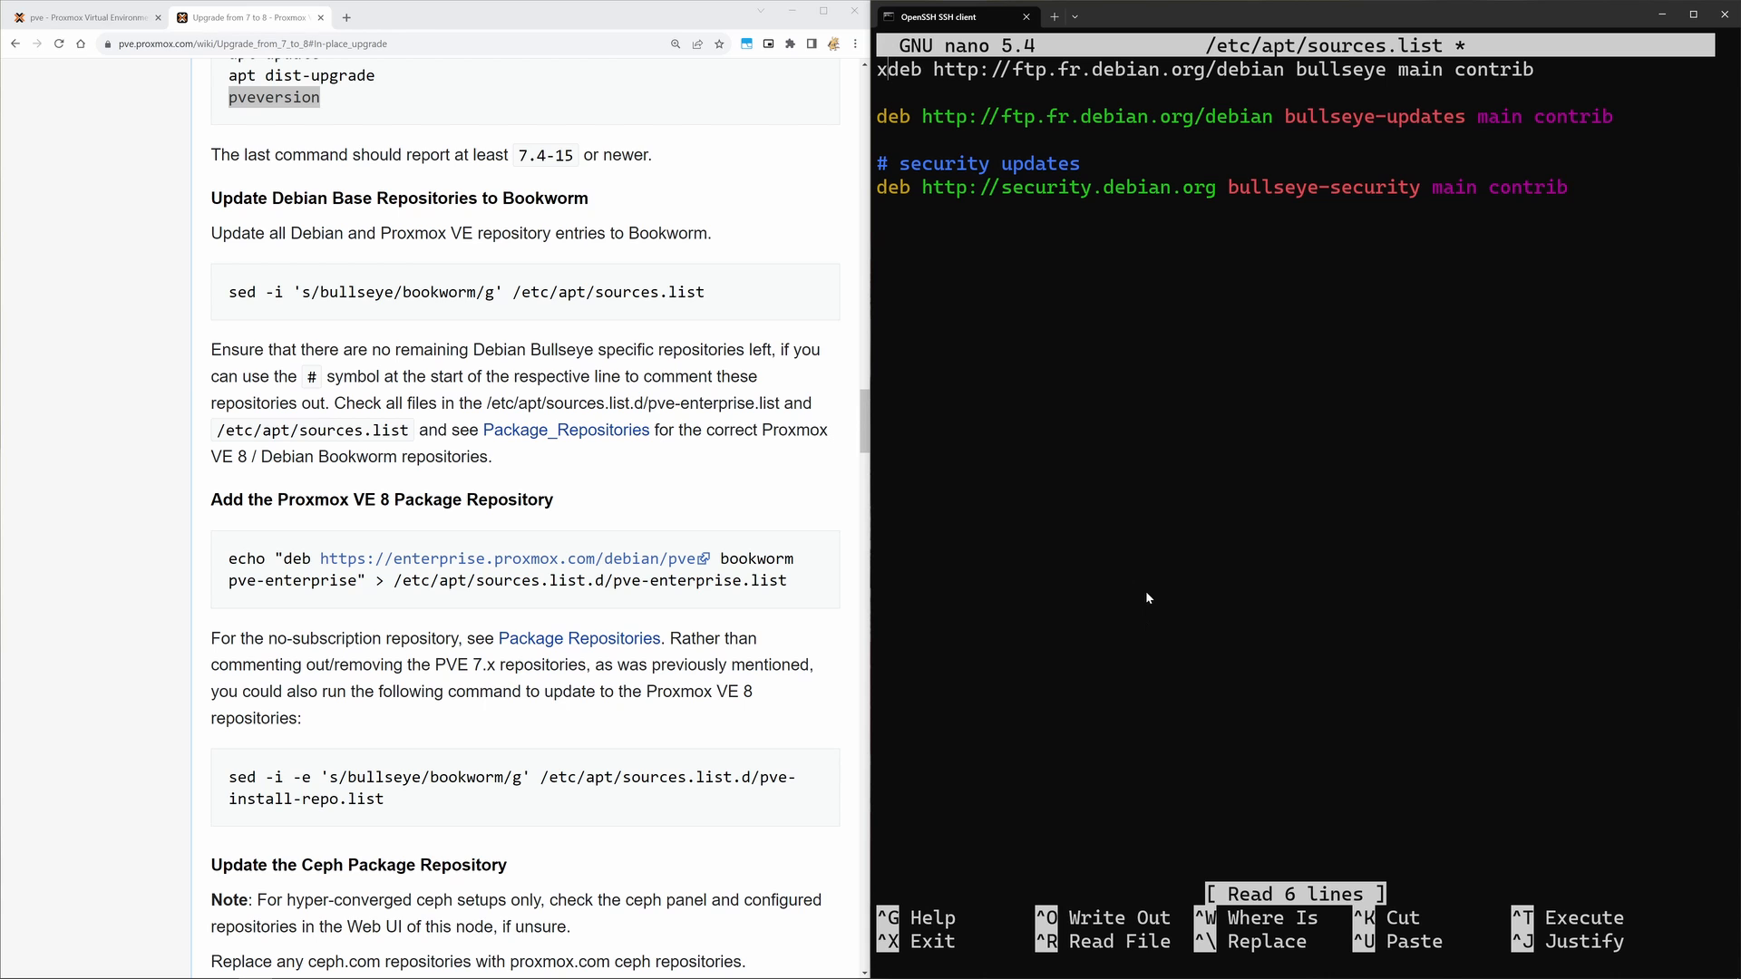
pyautogui.press('BackSpace')
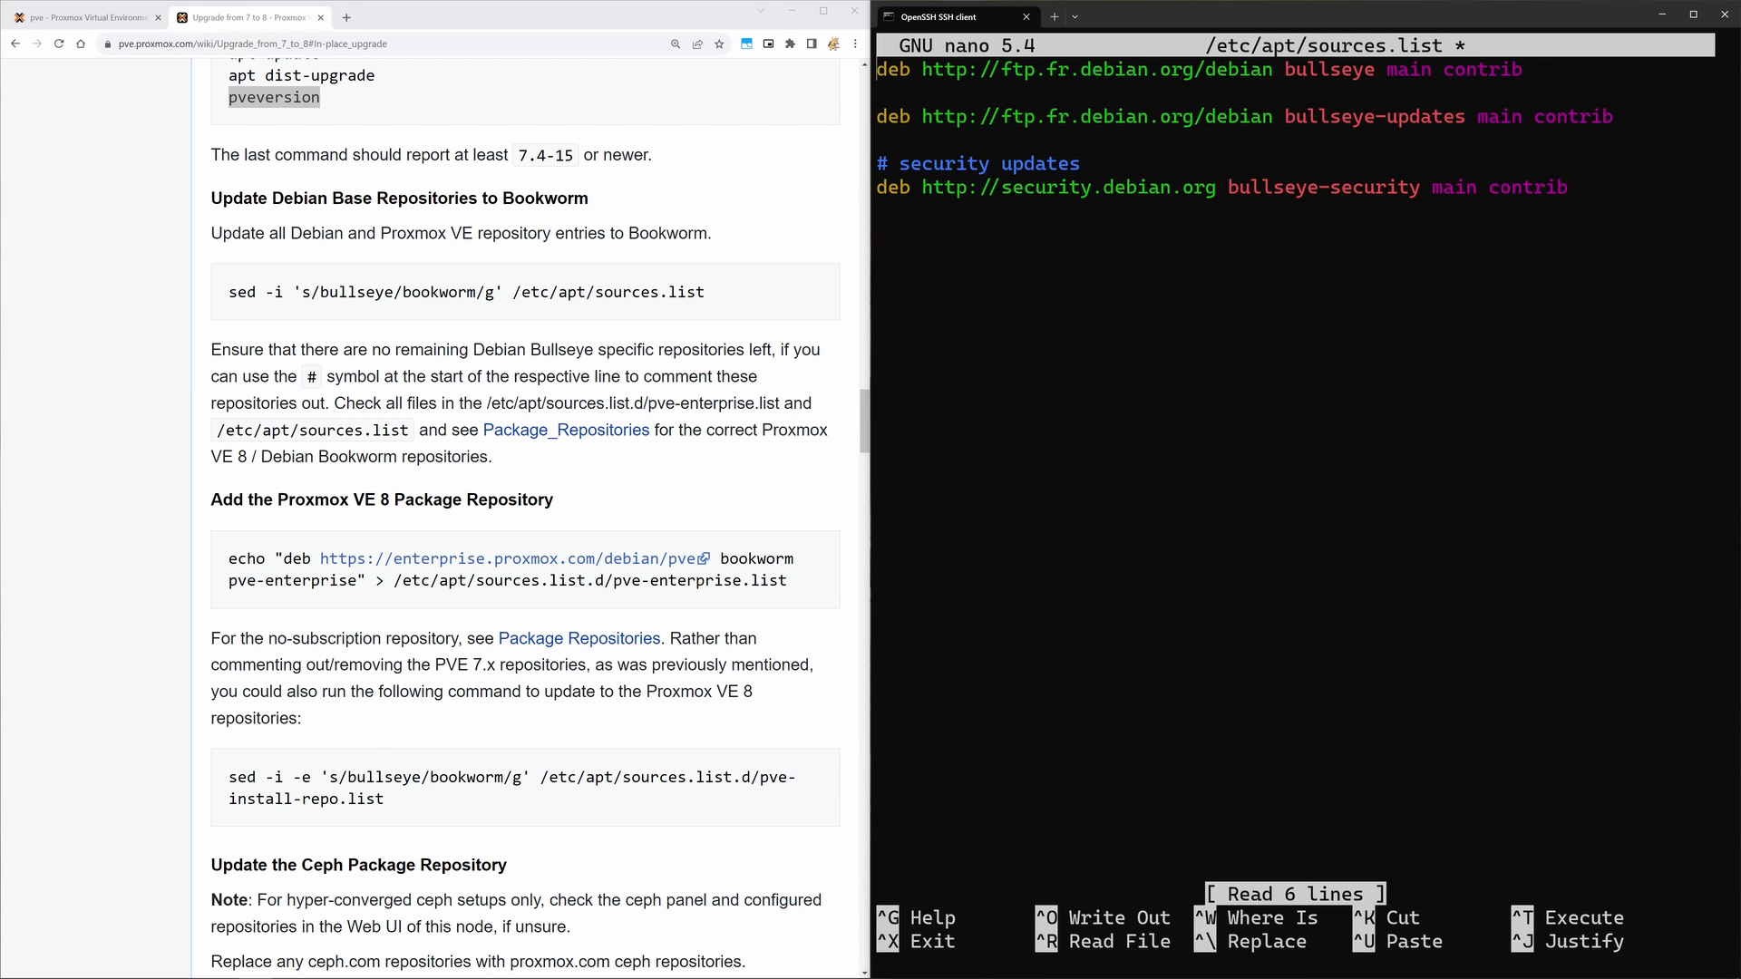
pyautogui.hotkey('ctrl', 'x')
pyautogui.press('n')
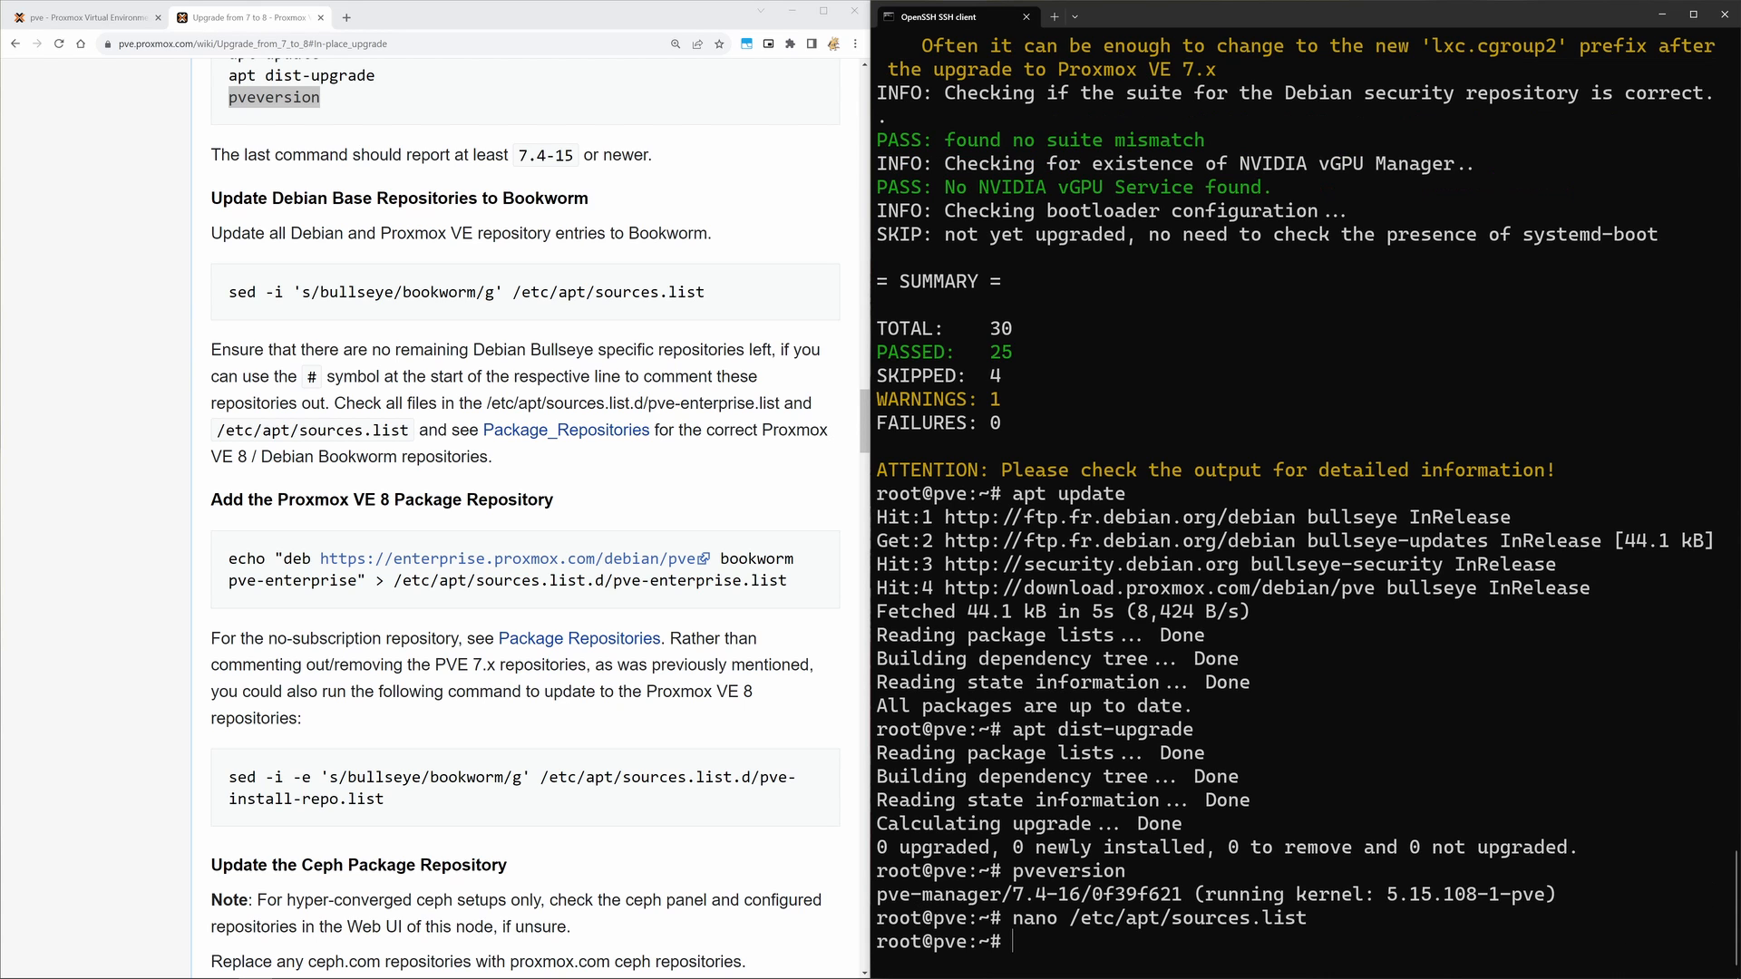
# Step: Run the wiki's "sed -i 's/bullseye/bookworm/g' /etc/apt/sources.list" to switch the Debian base repositories to Bookworm
pyautogui.moveTo(227, 292); pyautogui.dragTo(699, 296)
pyautogui.hotkey('ctrl', 'c')
pyautogui.rightClick(1063, 728)
pyautogui.press('Return')
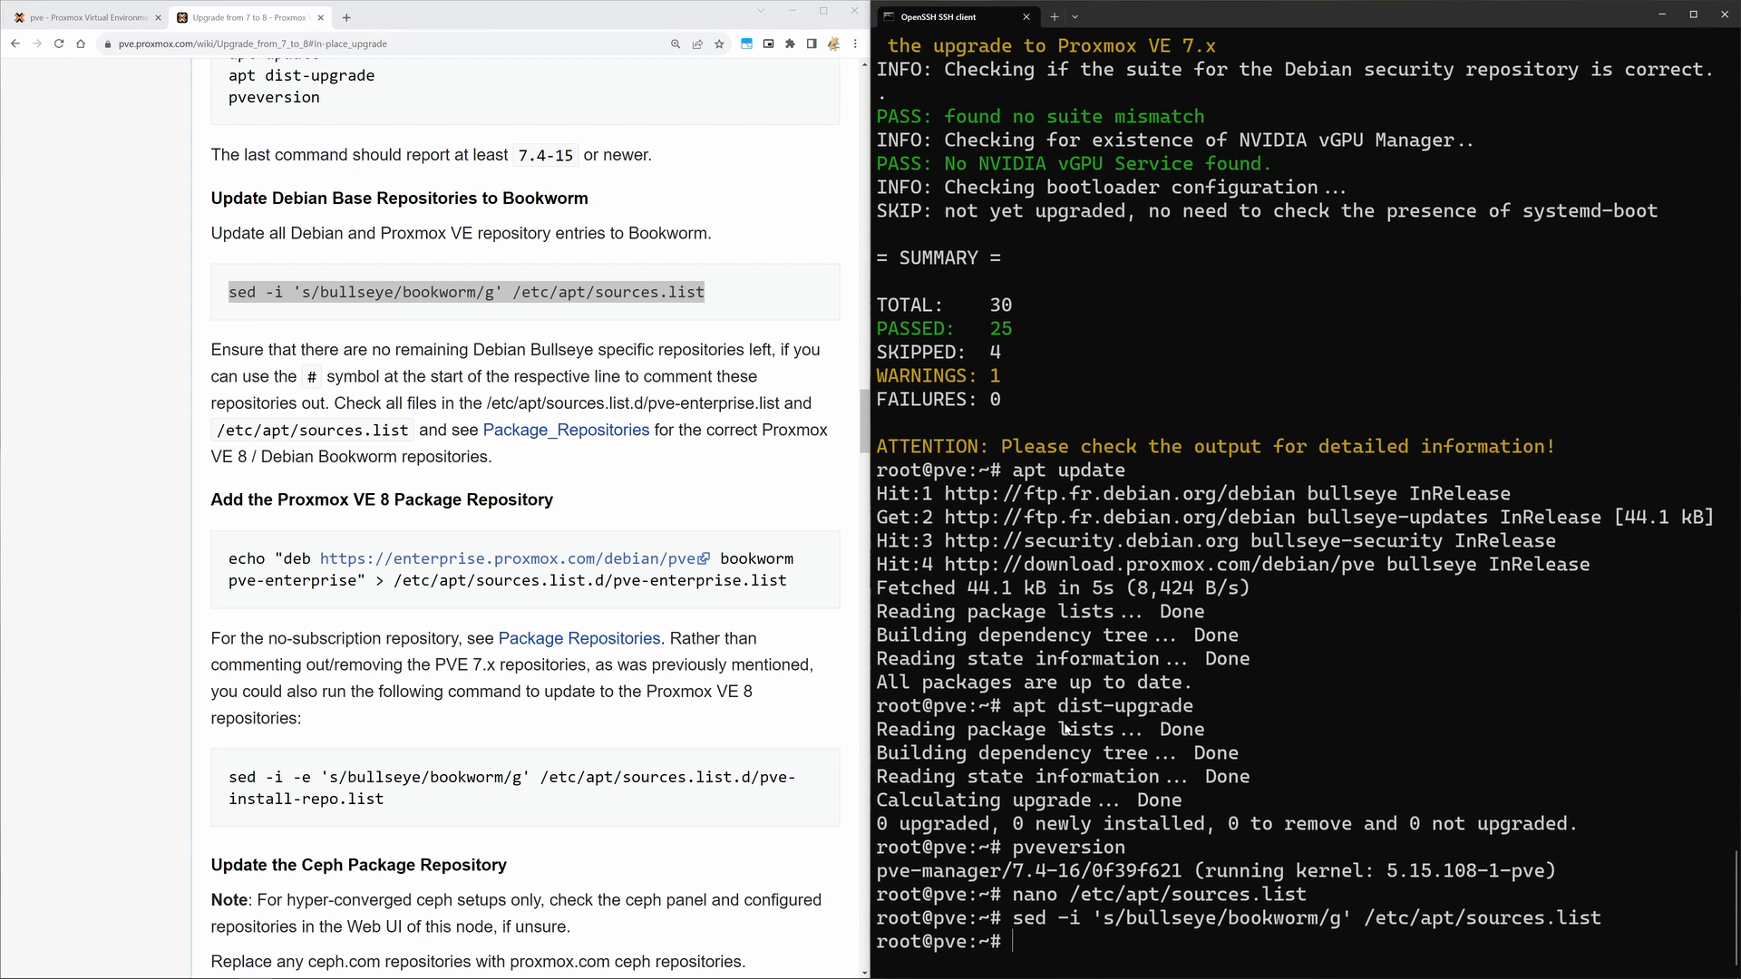
# Step: Reopen /etc/apt/sources.list in nano to check its suite names, and close it
pyautogui.write('nano /etc/apt/sources.list')
pyautogui.press('Return')
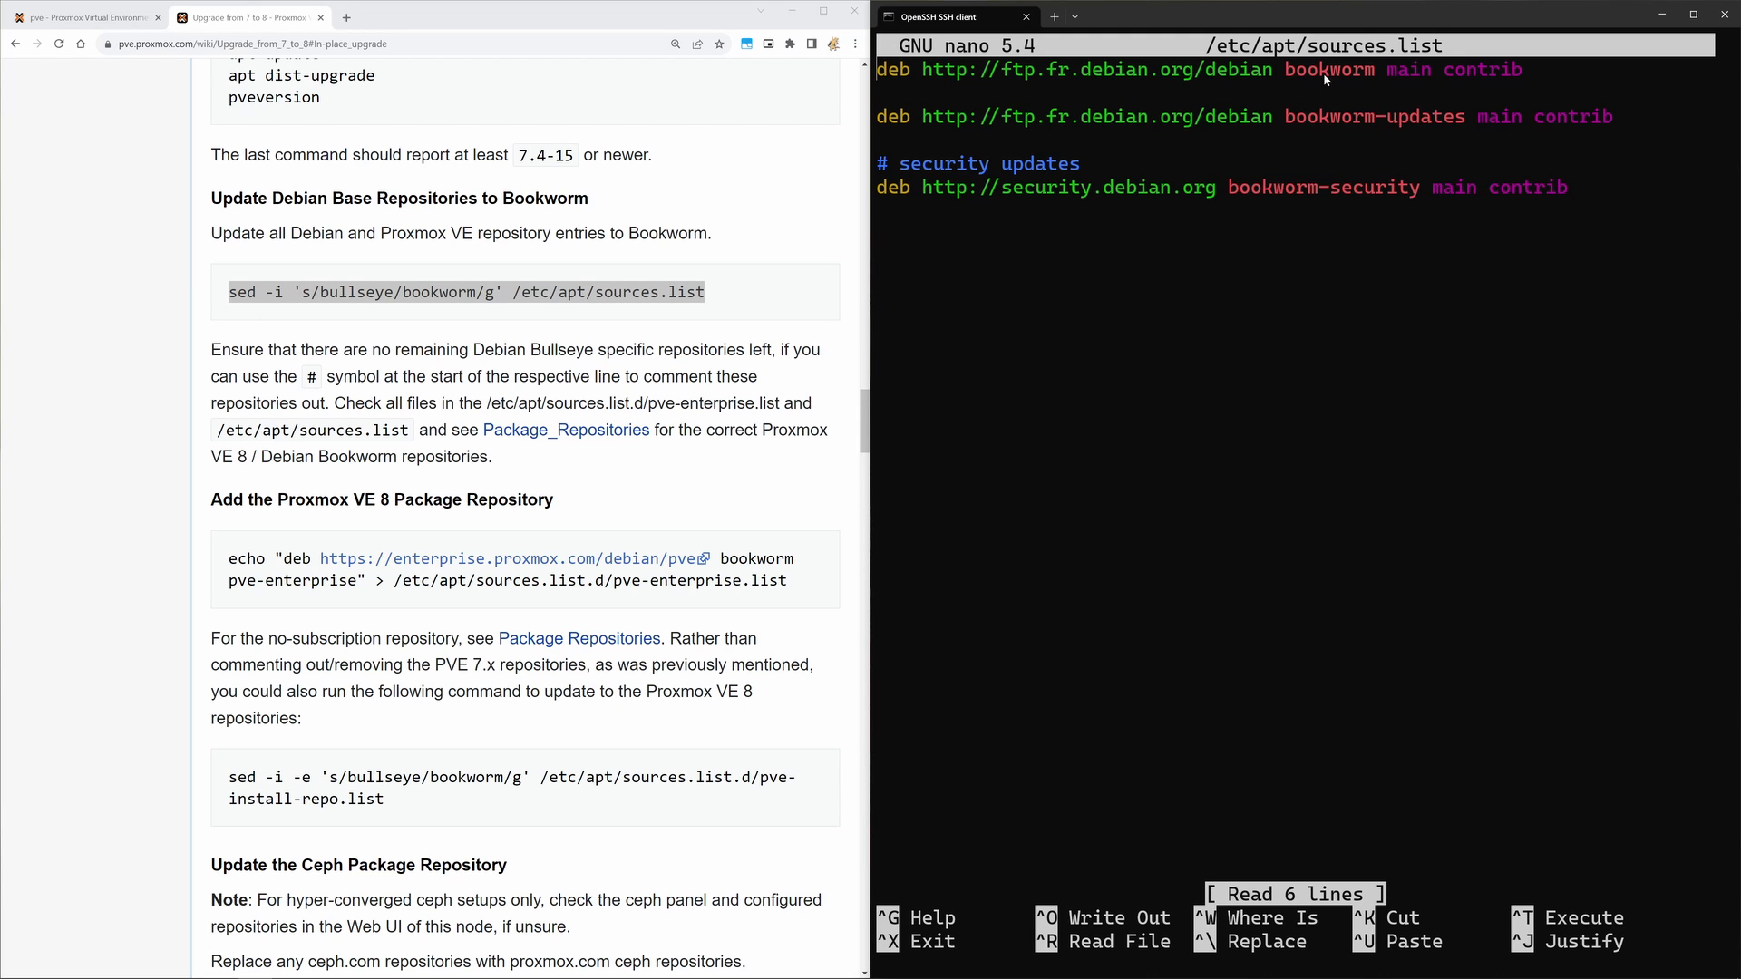
pyautogui.hotkey('ctrl', 'x')
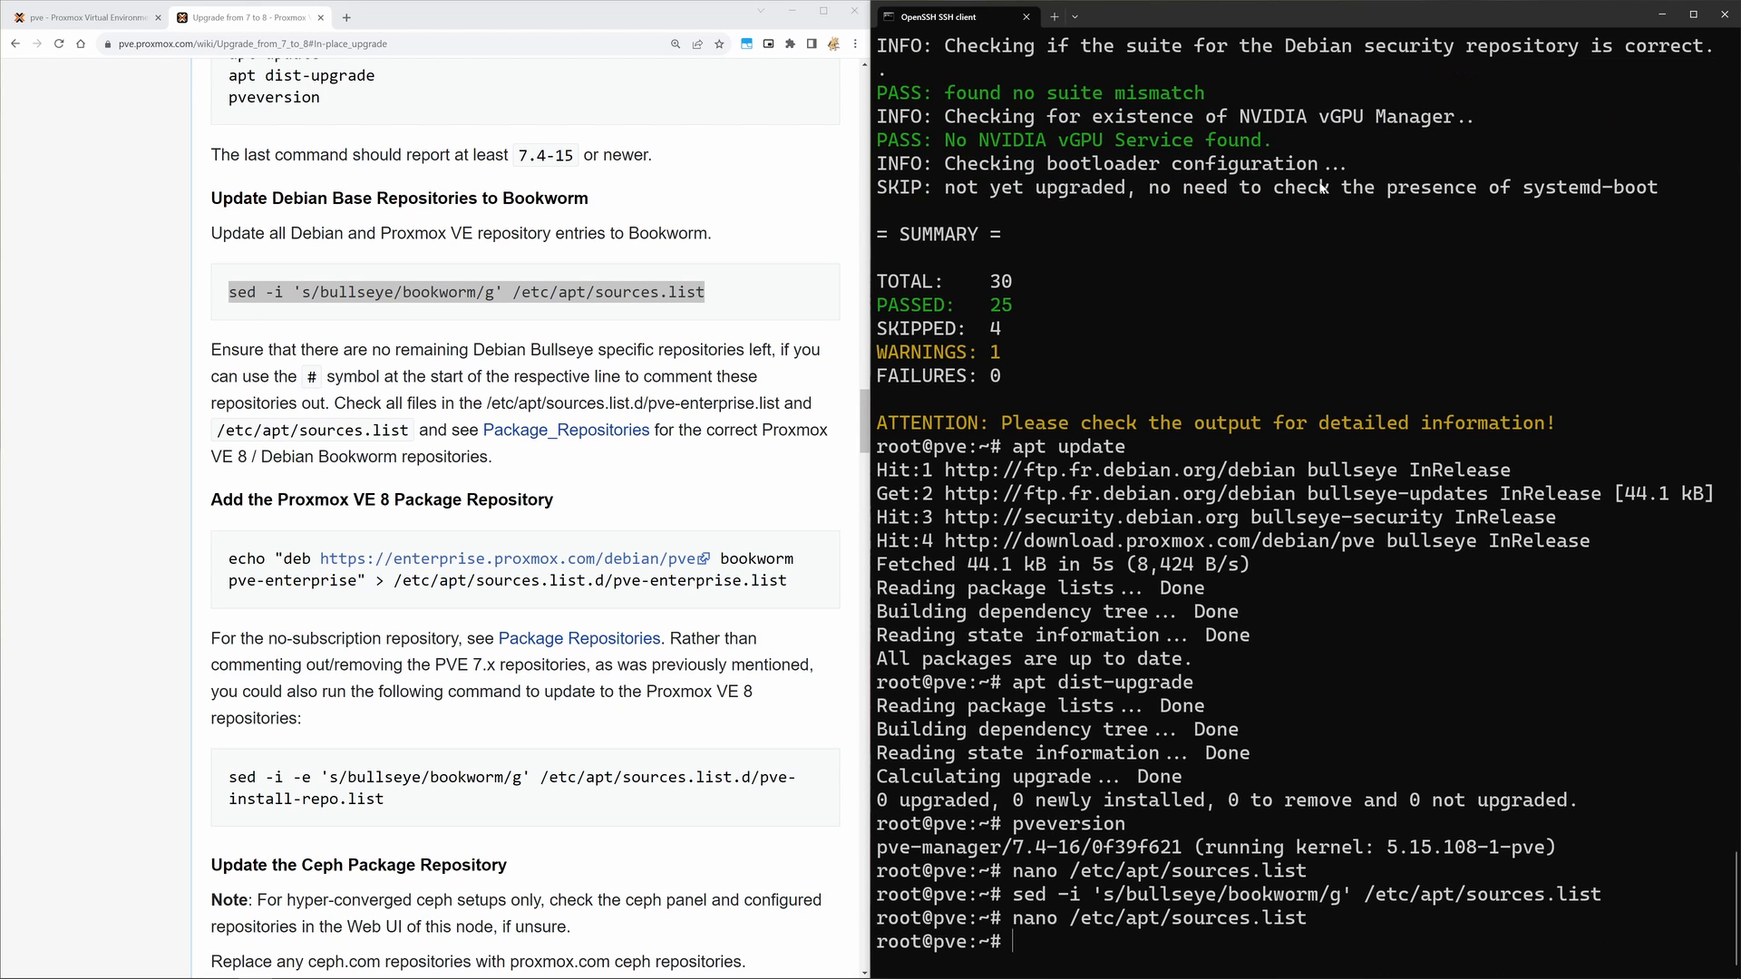
# Step: Inspect the repository entry in /etc/apt/sources.list.d/pve-enterprise.list with nano, and close the file
pyautogui.write('nano /etc/ap')
pyautogui.write('t/s')
pyautogui.press('Tab')
pyautogui.write('.d/')
pyautogui.press('Tab')
pyautogui.press('Tab')
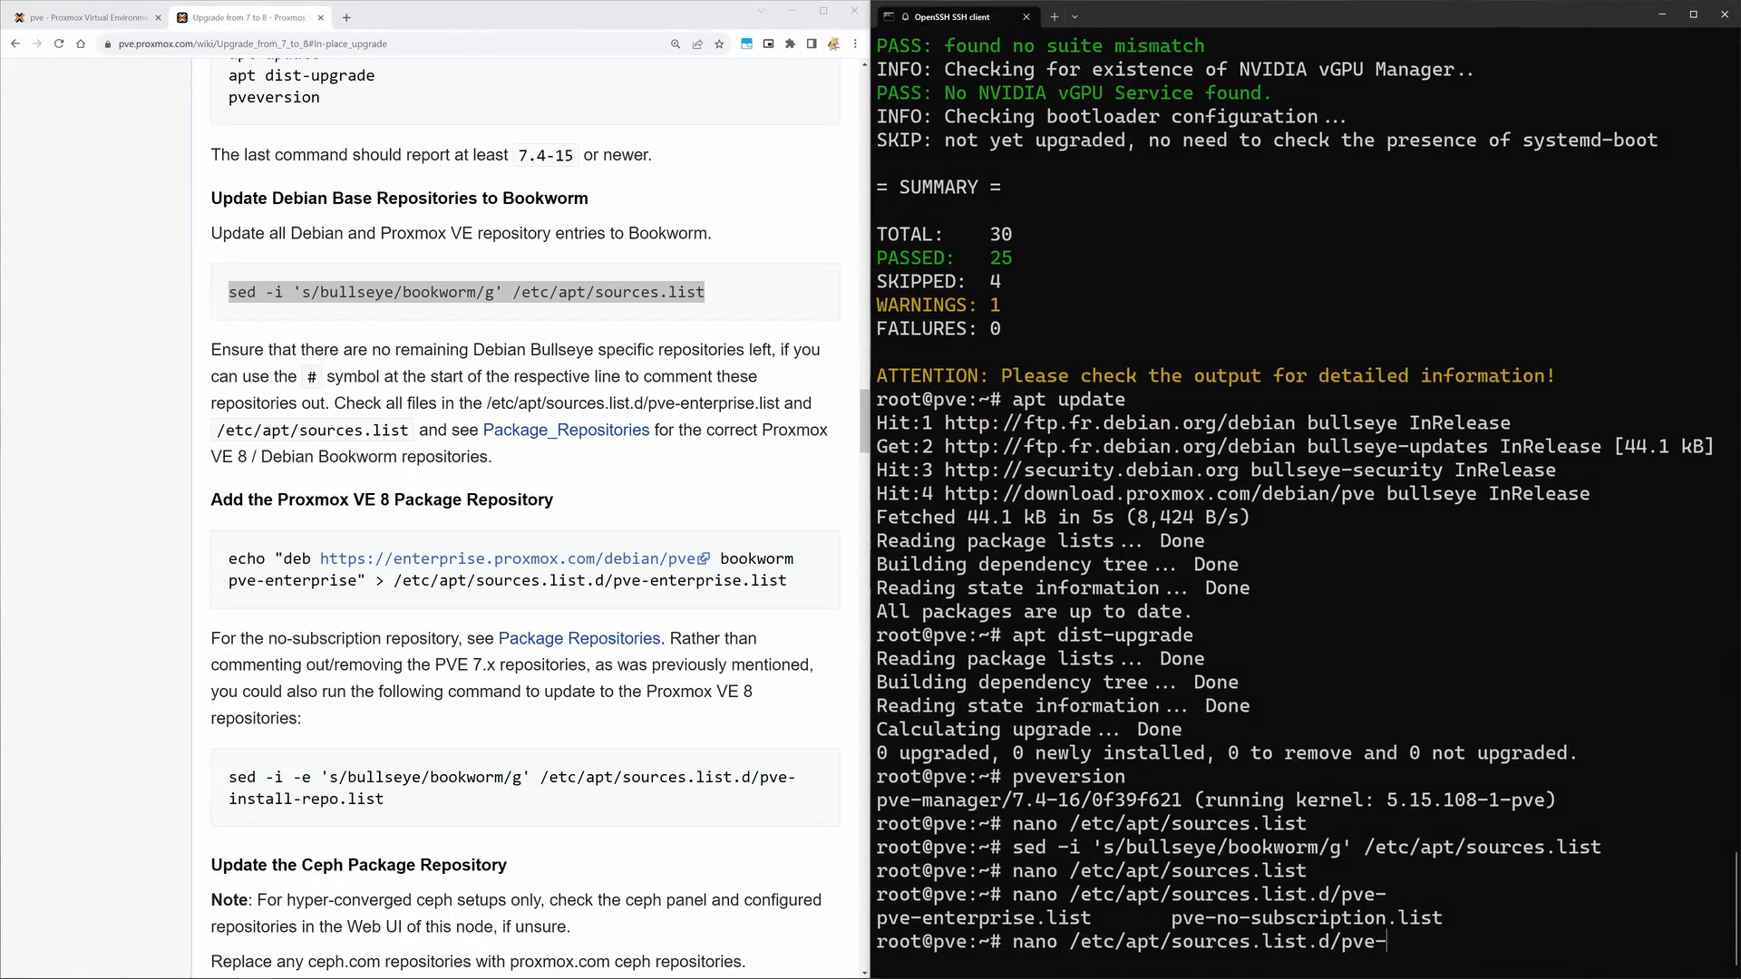
pyautogui.write('e')
pyautogui.press('Tab')
pyautogui.press('Return')
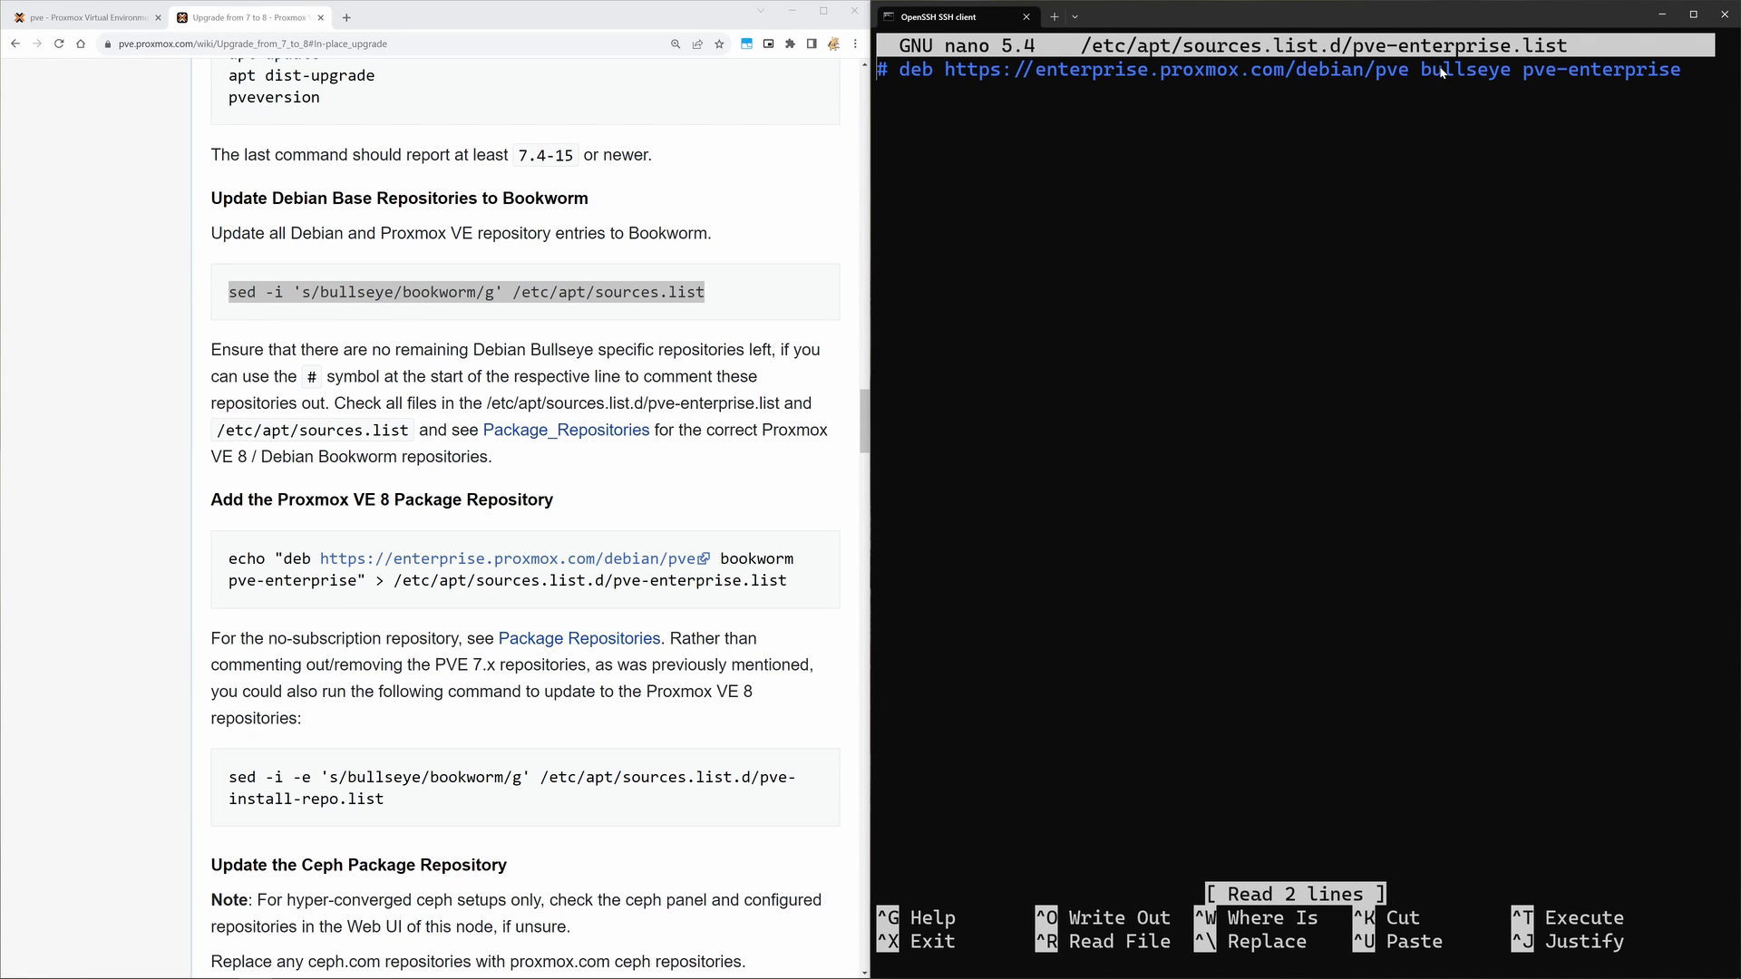
pyautogui.hotkey('ctrl', 'x')
# Step: Inspect the repository entry in /etc/apt/sources.list.d/pve-no-subscription.list with nano, and close the file
pyautogui.press('Up')
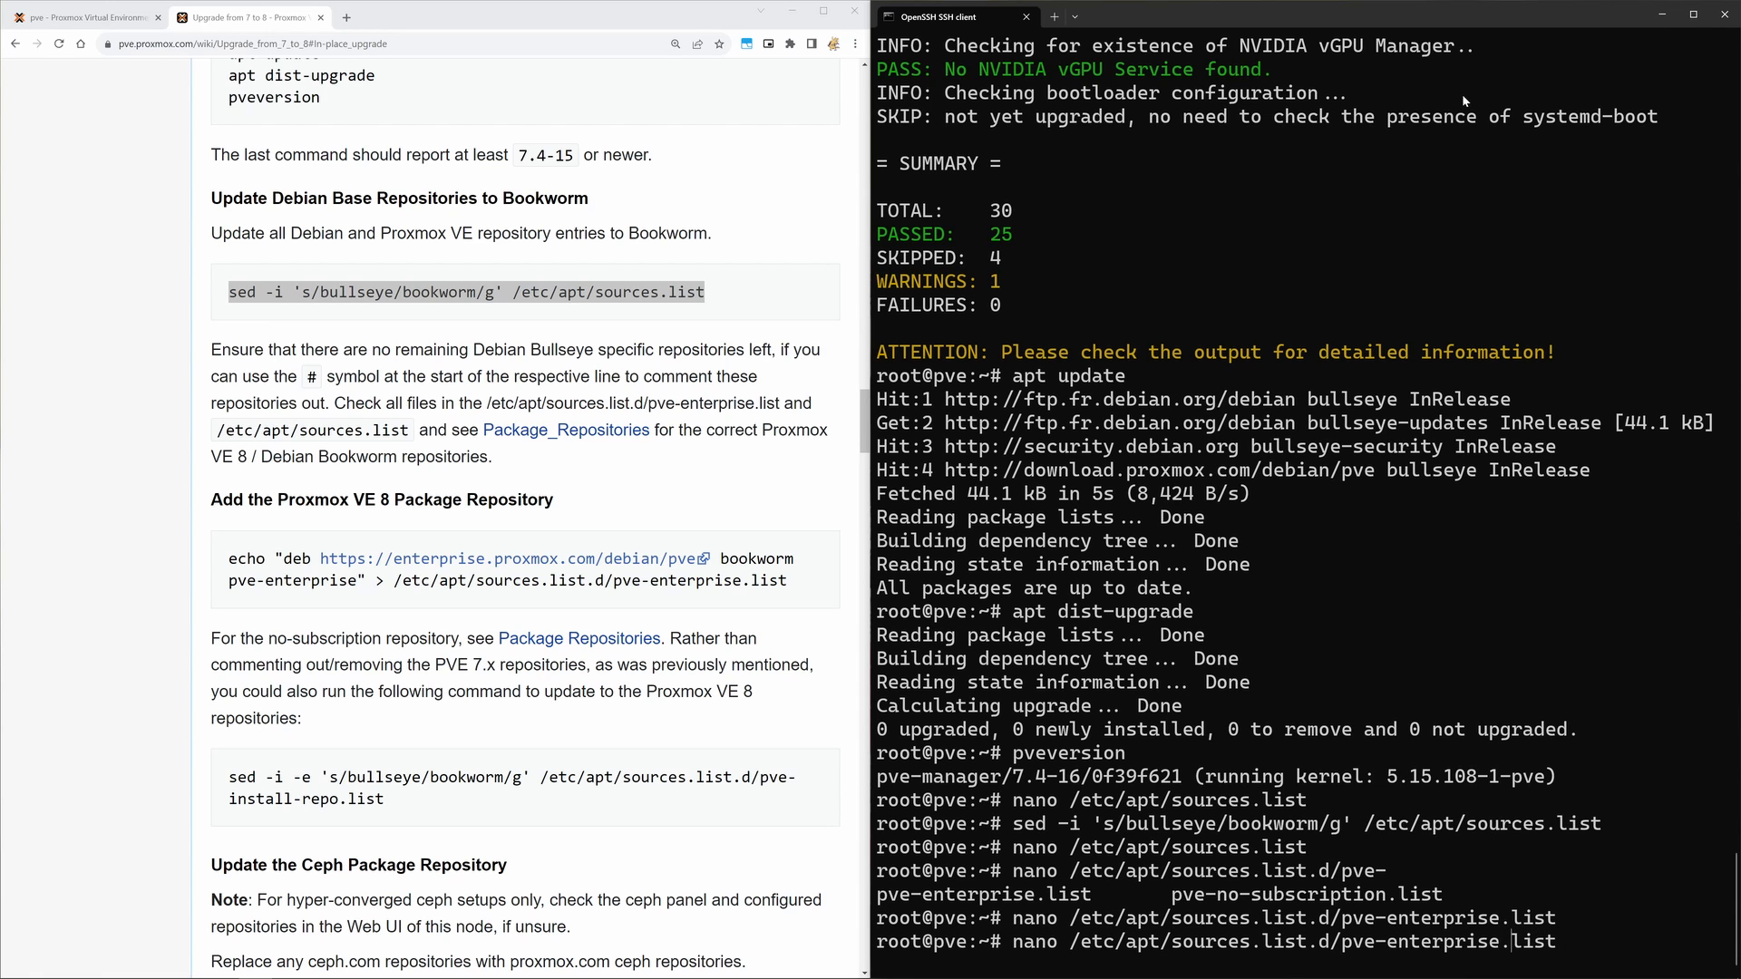
pyautogui.press('BackSpace')
pyautogui.press('BackSpace')
pyautogui.press('BackSpace')
pyautogui.press('BackSpace')
pyautogui.press('BackSpace')
pyautogui.press('BackSpace')
pyautogui.press('BackSpace')
pyautogui.press('BackSpace')
pyautogui.press('BackSpace')
pyautogui.press('BackSpace')
pyautogui.press('BackSpace')
pyautogui.press('BackSpace')
pyautogui.press('BackSpace')
pyautogui.press('BackSpace')
pyautogui.press('BackSpace')
pyautogui.press('BackSpace')
pyautogui.press('BackSpace')
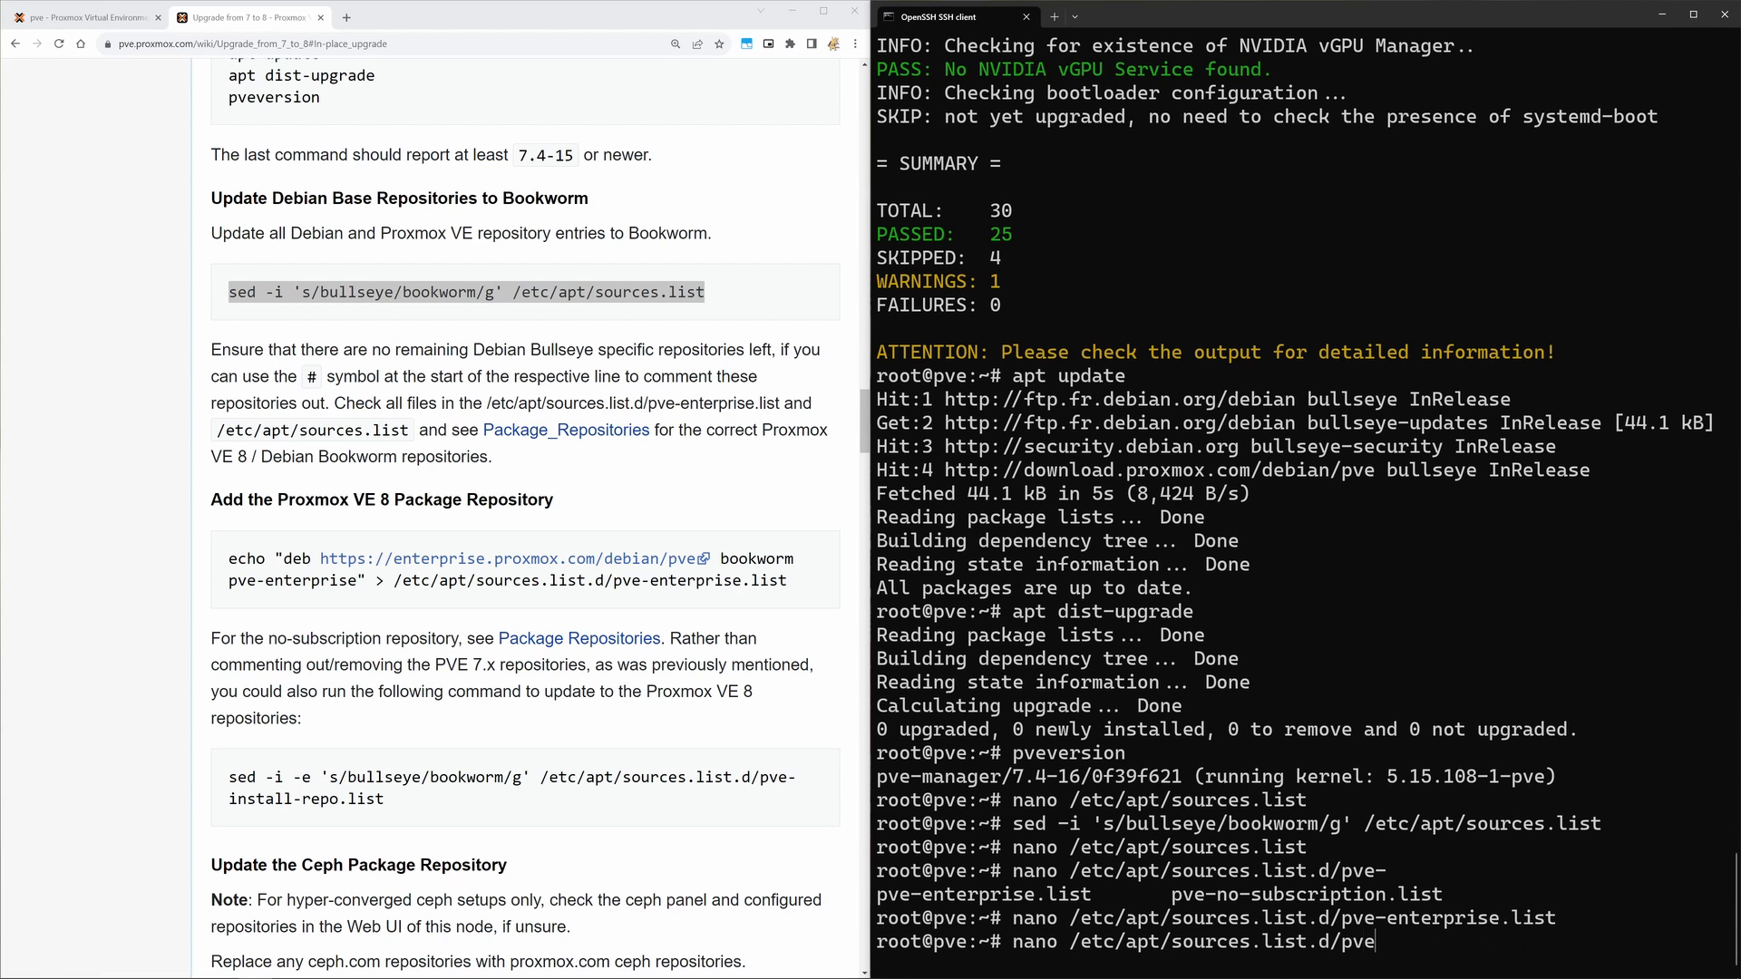
pyautogui.write('e-')
pyautogui.press('Tab')
pyautogui.press('Tab')
pyautogui.write('n')
pyautogui.press('Tab')
pyautogui.press('Return')
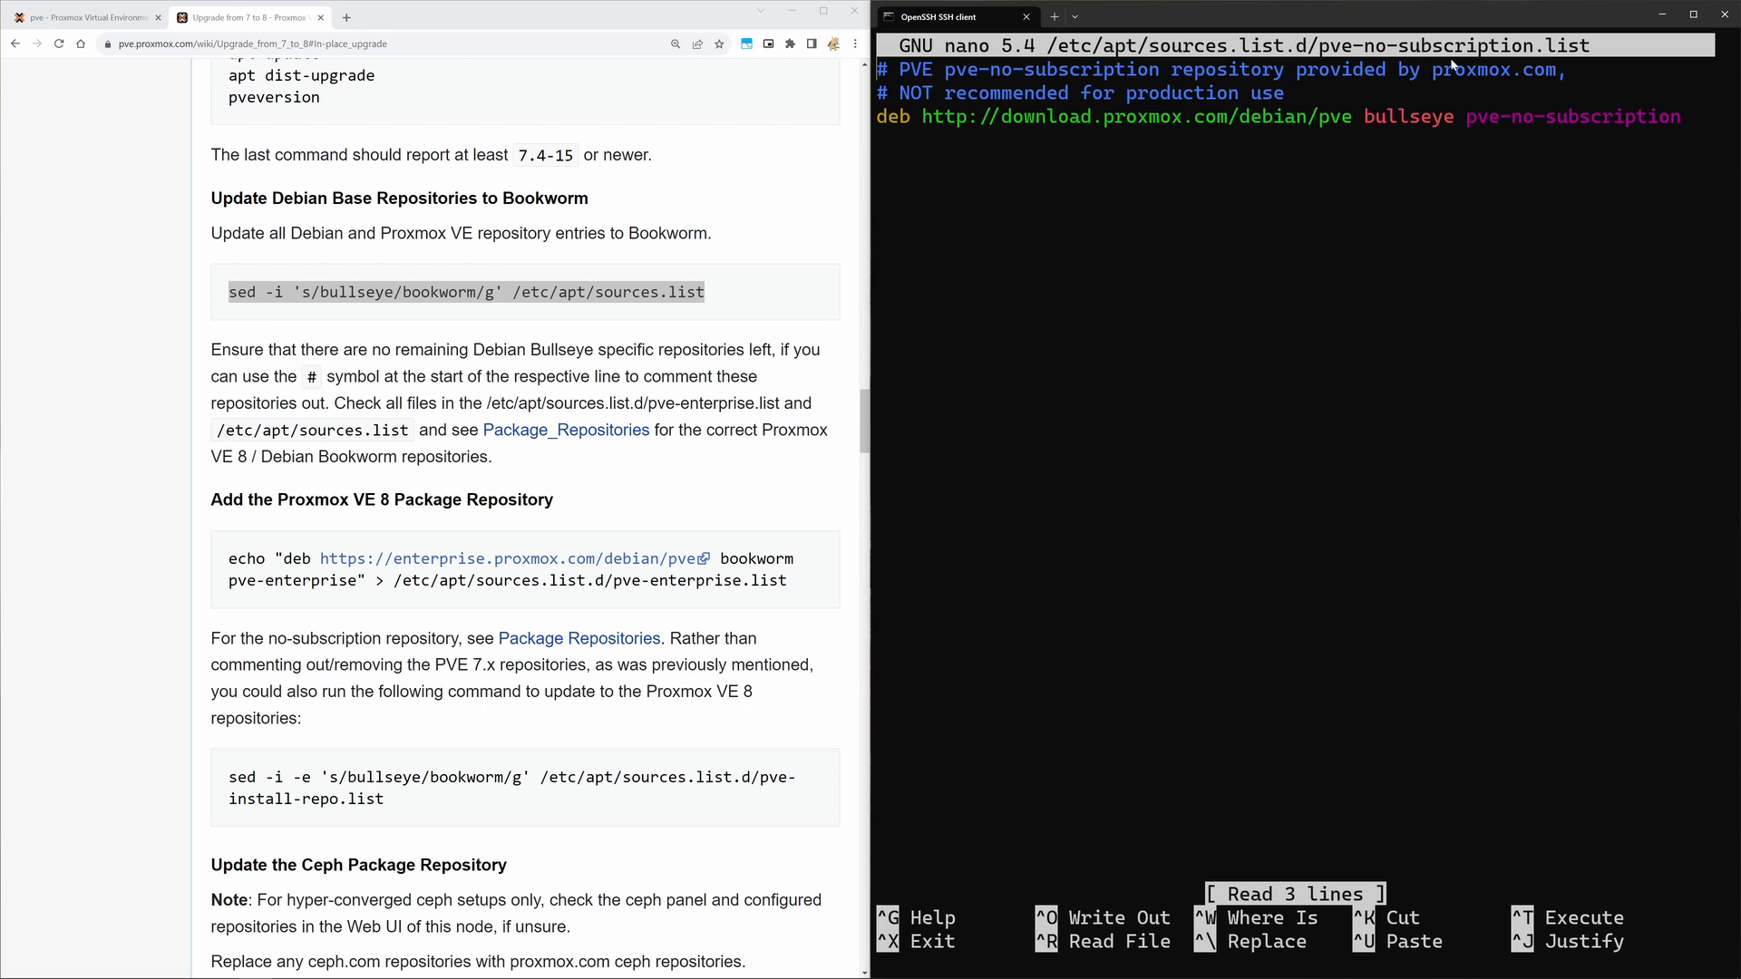
pyautogui.hotkey('ctrl', 'x')
# Step: Replace bullseye with bookworm in /etc/apt/sources.list.d/pve-enterprise.list by reusing the earlier sed command
pyautogui.press('Up')
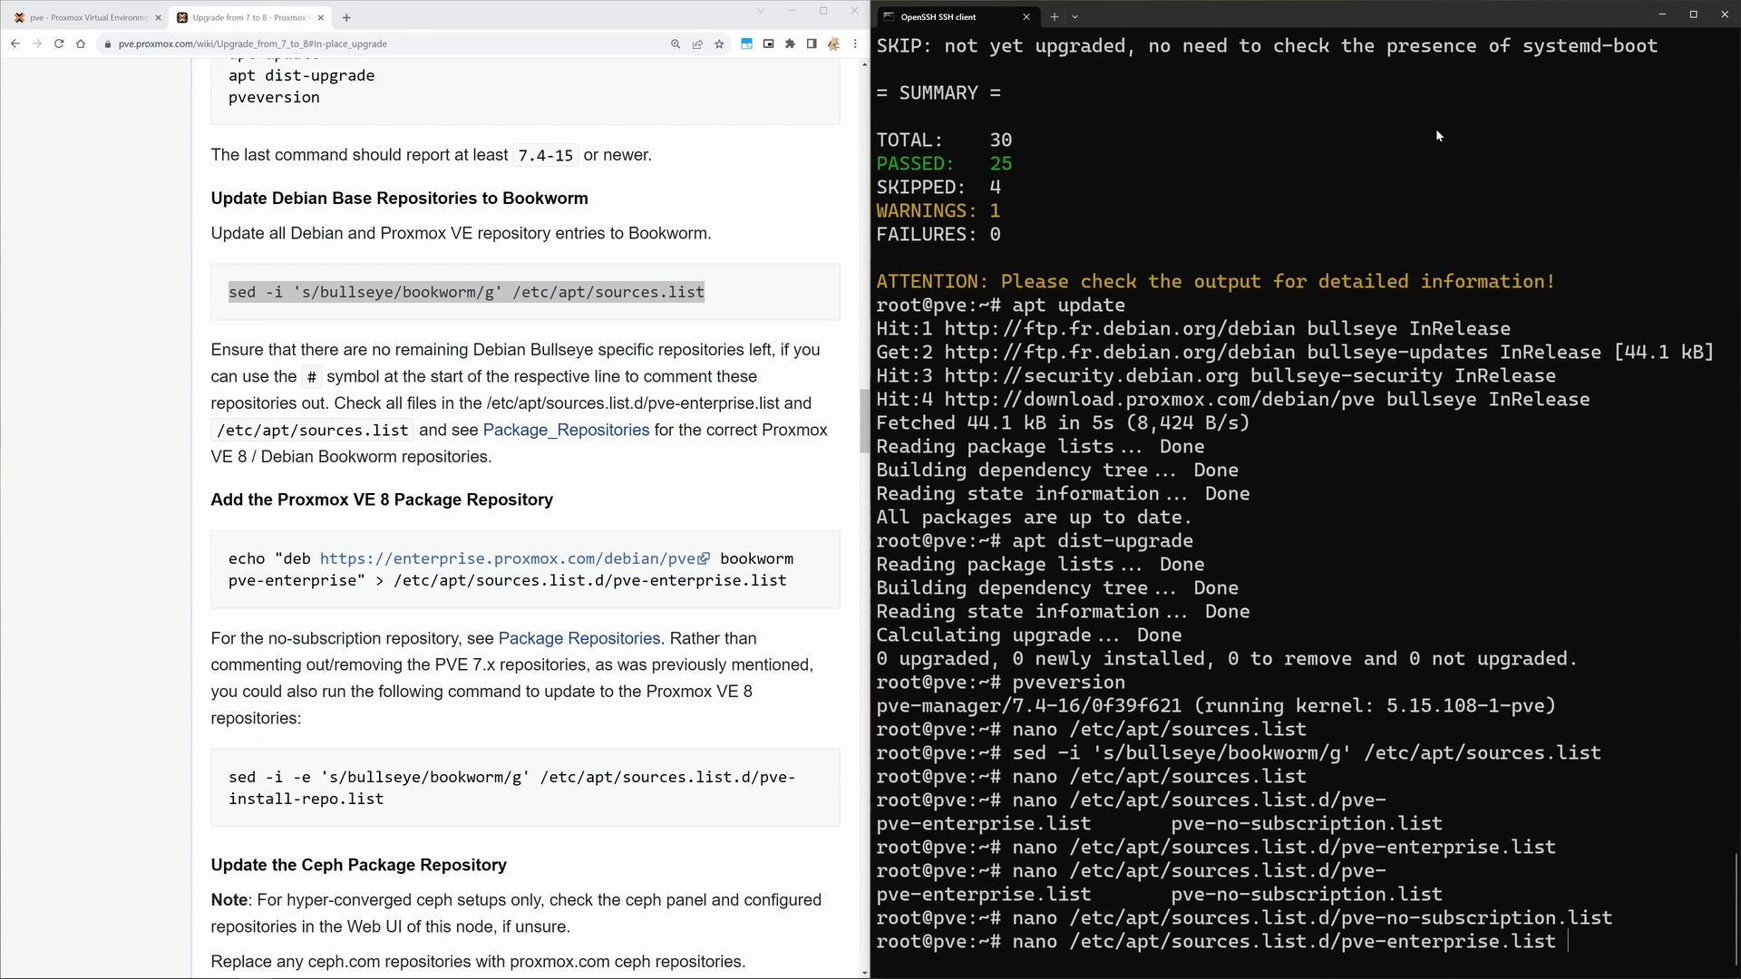
pyautogui.press('Up')
pyautogui.press('Up')
pyautogui.press('Up')
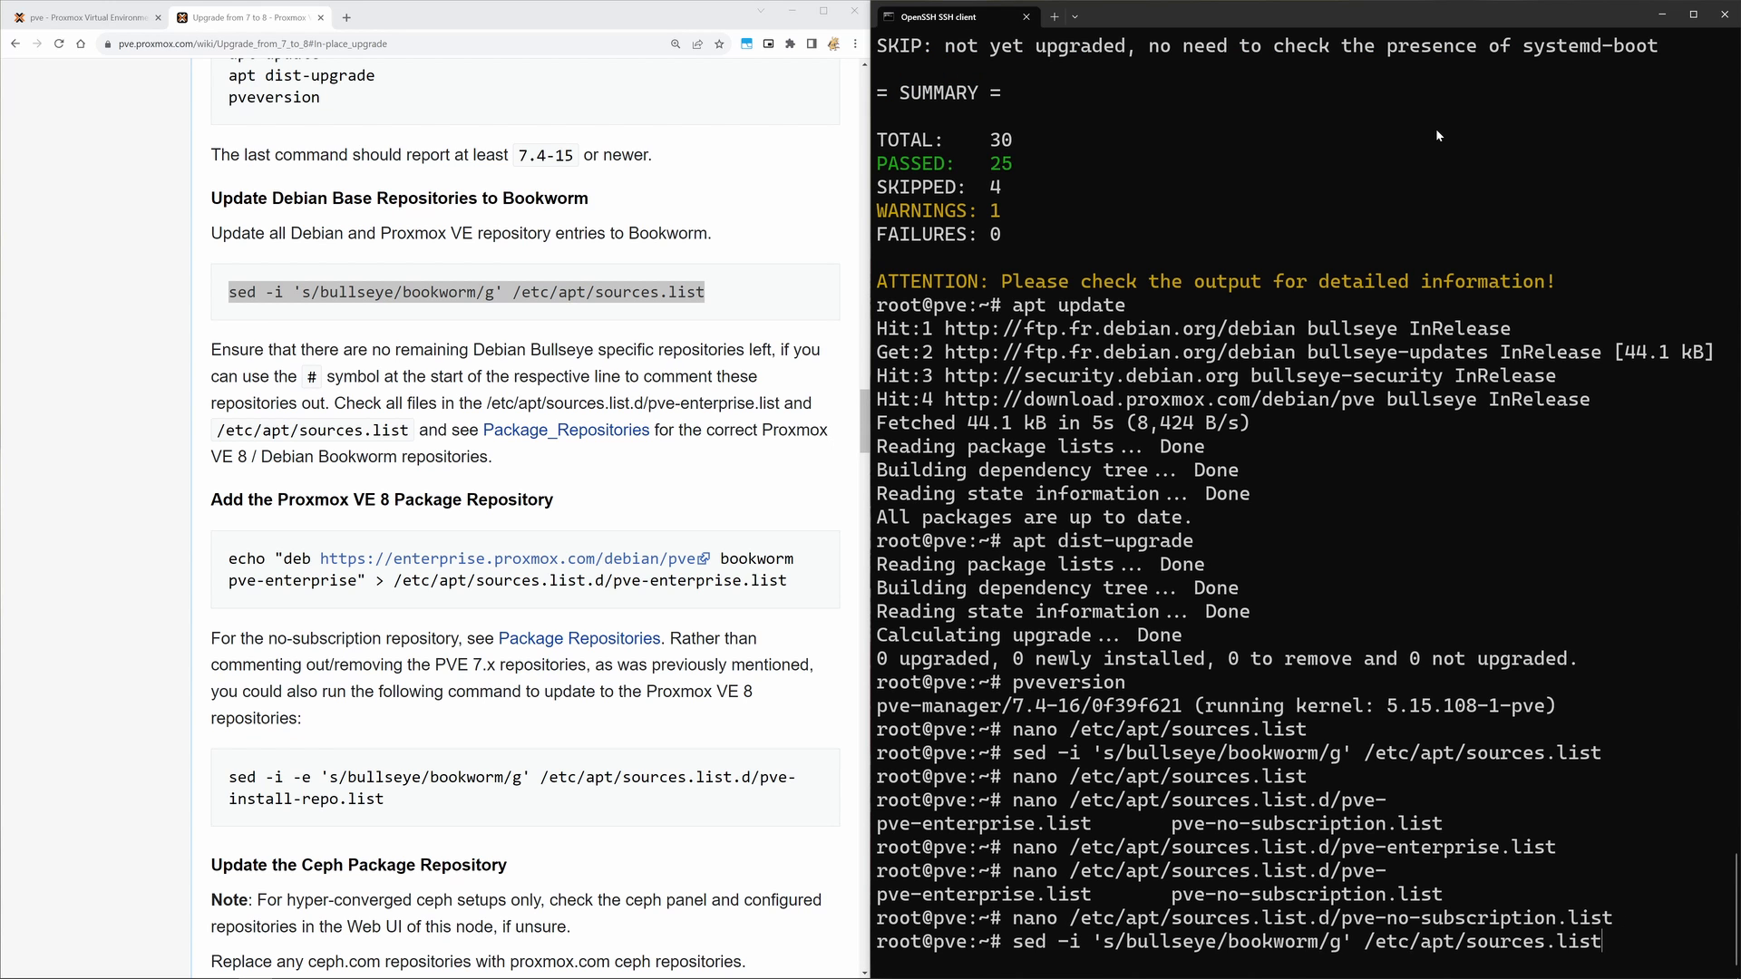
pyautogui.write('.d/')
pyautogui.press('Tab')
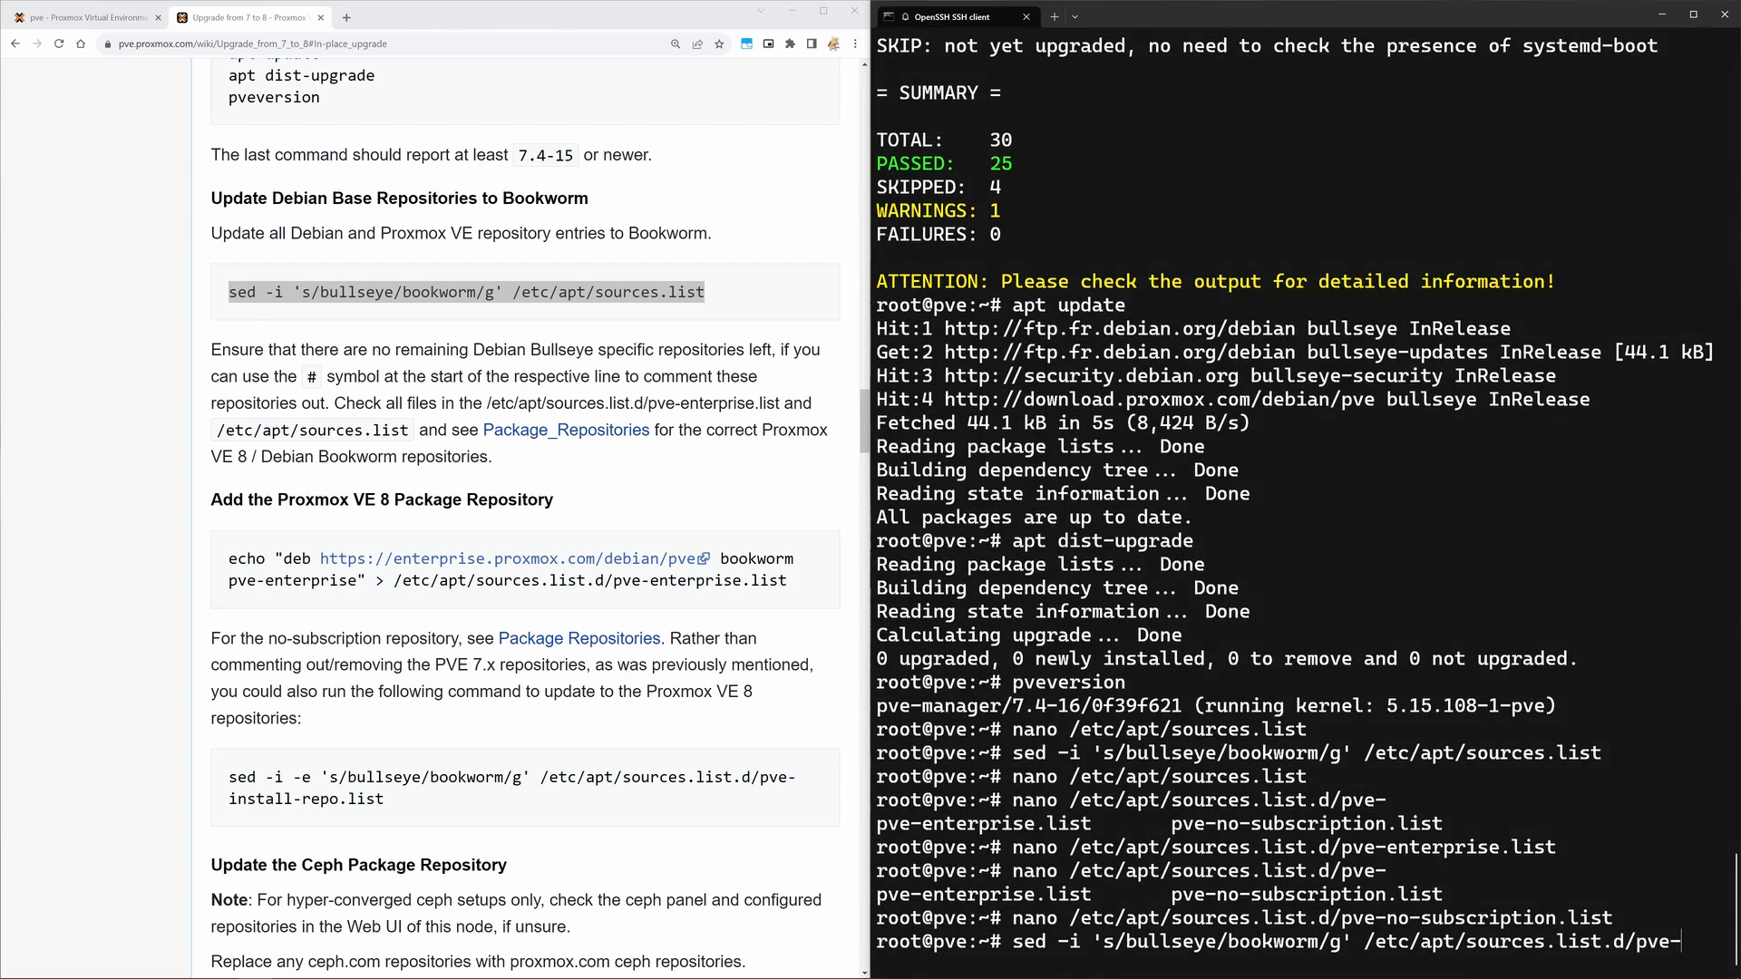
pyautogui.write('e')
pyautogui.press('Tab')
pyautogui.press('Return')
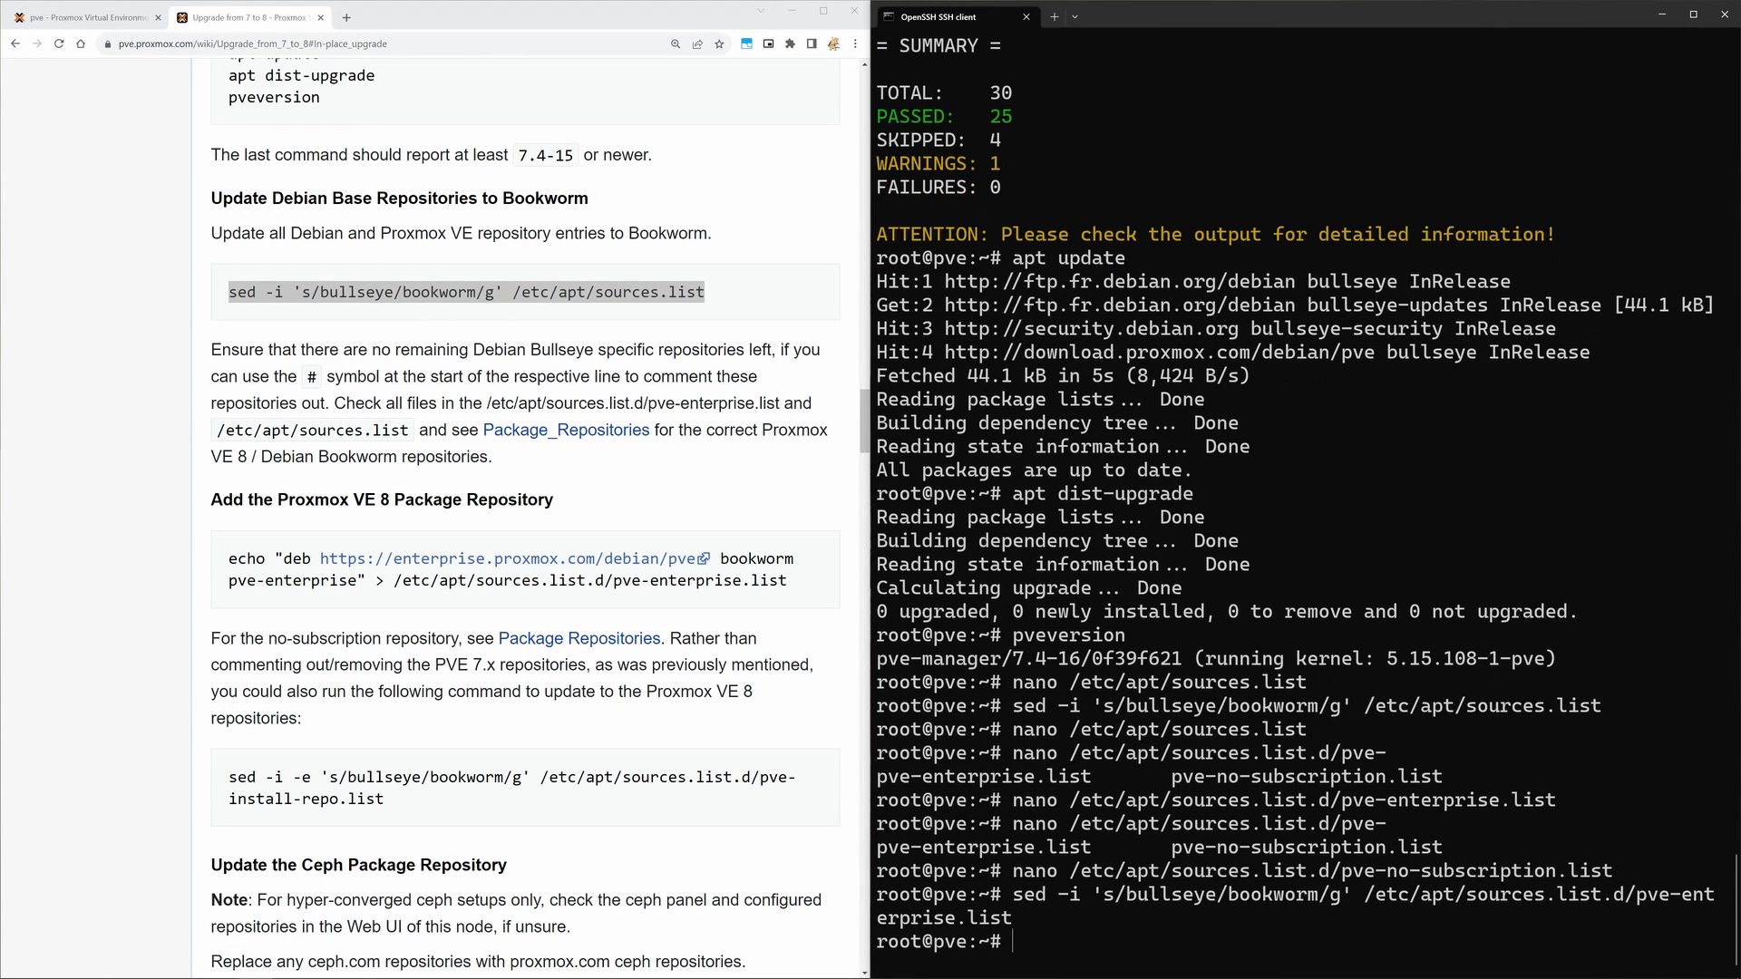
# Step: Run the same bullseye-to-bookworm sed replacement on /etc/apt/sources.list.d/pve-no-subscription.list
pyautogui.press('Up')
pyautogui.press('BackSpace')
pyautogui.press('BackSpace')
pyautogui.press('BackSpace')
pyautogui.press('BackSpace')
pyautogui.press('BackSpace')
pyautogui.press('BackSpace')
pyautogui.press('BackSpace')
pyautogui.press('BackSpace')
pyautogui.press('BackSpace')
pyautogui.press('BackSpace')
pyautogui.press('BackSpace')
pyautogui.press('BackSpace')
pyautogui.press('BackSpace')
pyautogui.press('BackSpace')
pyautogui.press('BackSpace')
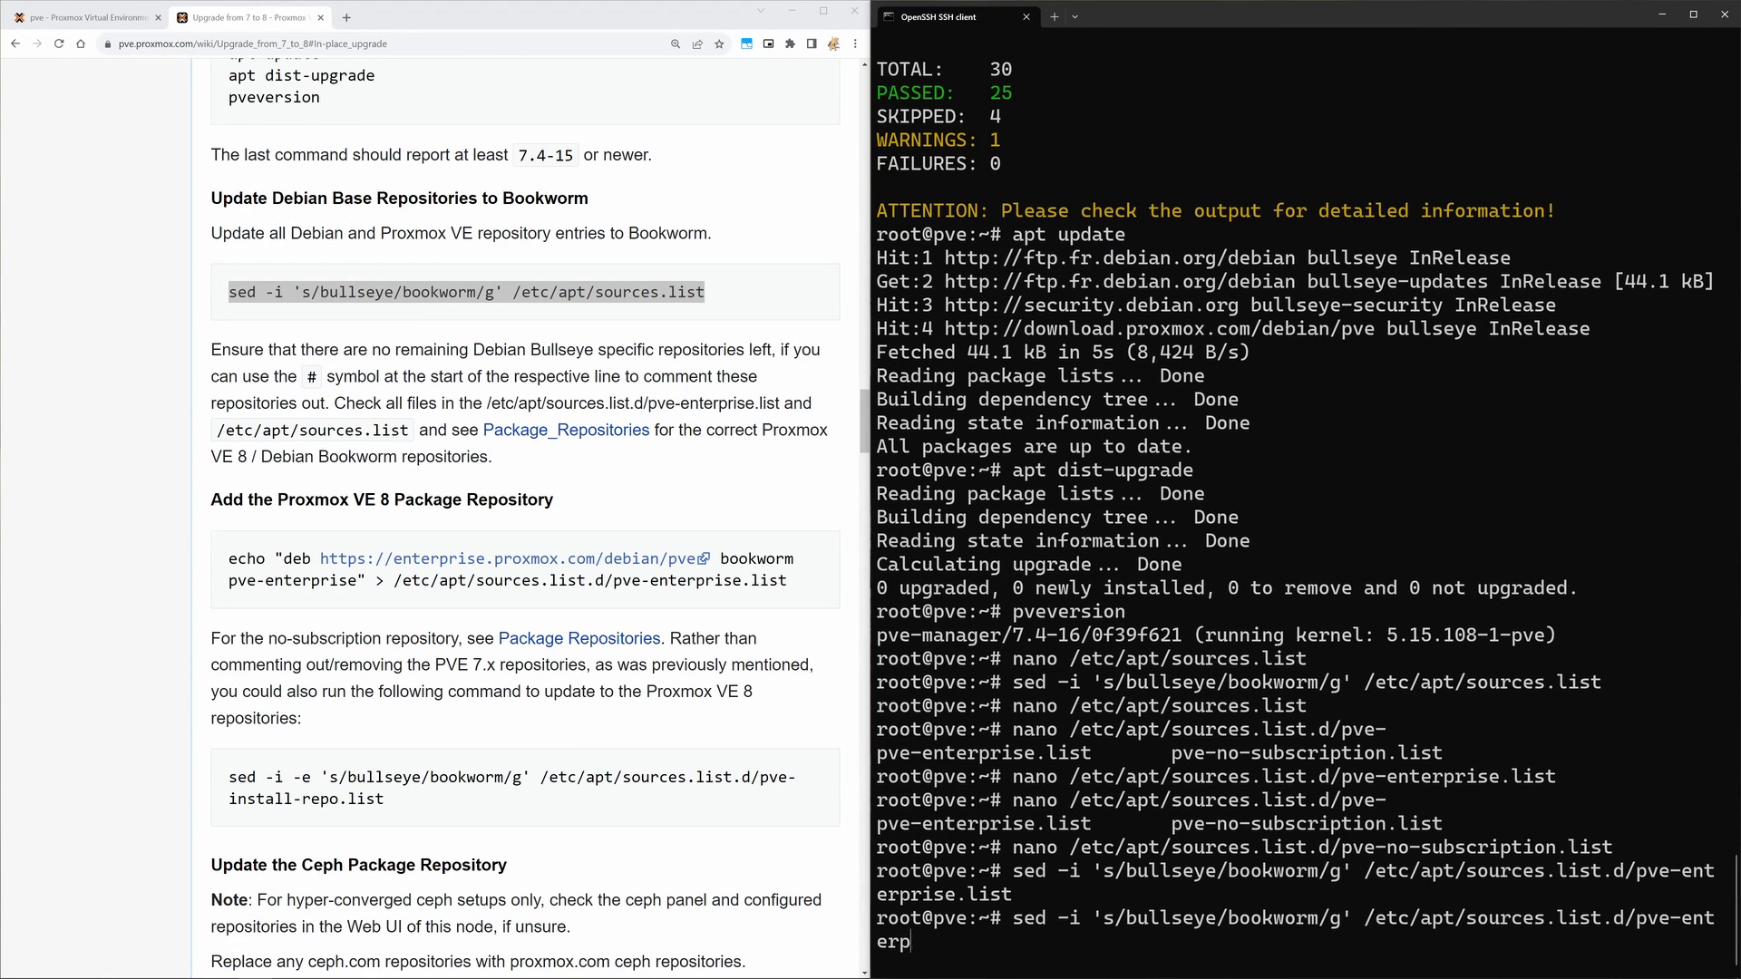
pyautogui.write('n')
pyautogui.press('Tab')
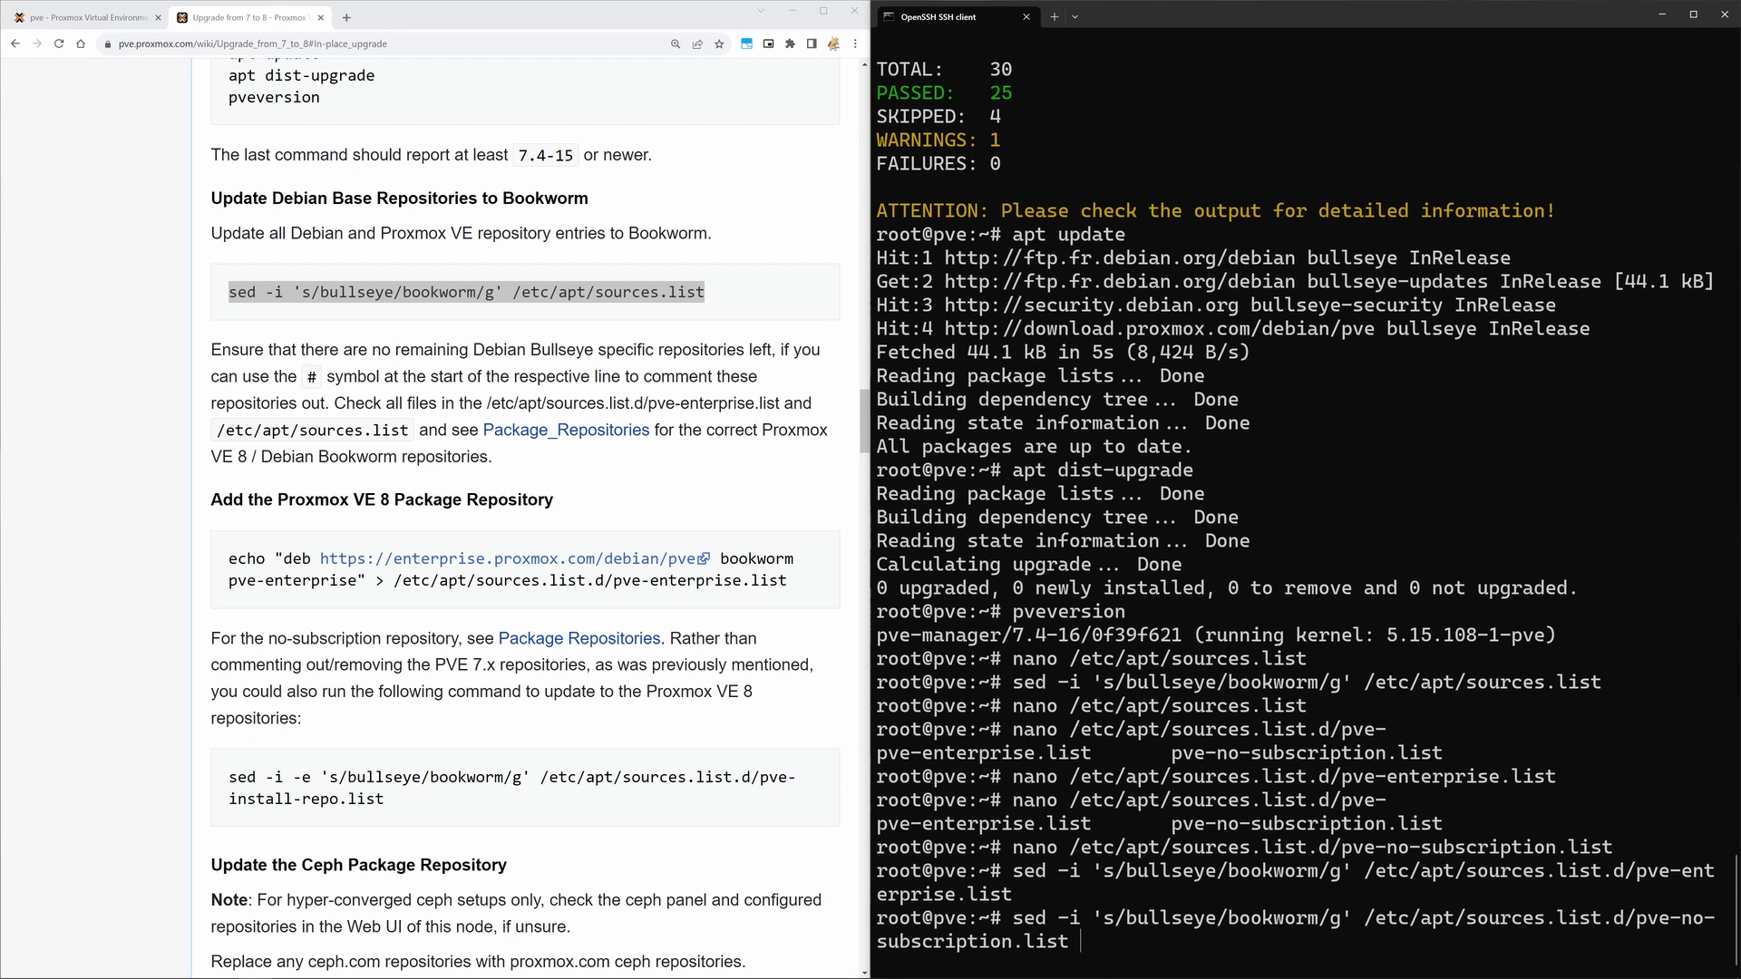
pyautogui.press('Return')
# Step: Reopen pve-no-subscription.list in nano to check its suite name, and close it
pyautogui.press('Up')
pyautogui.press('Up')
pyautogui.press('Up')
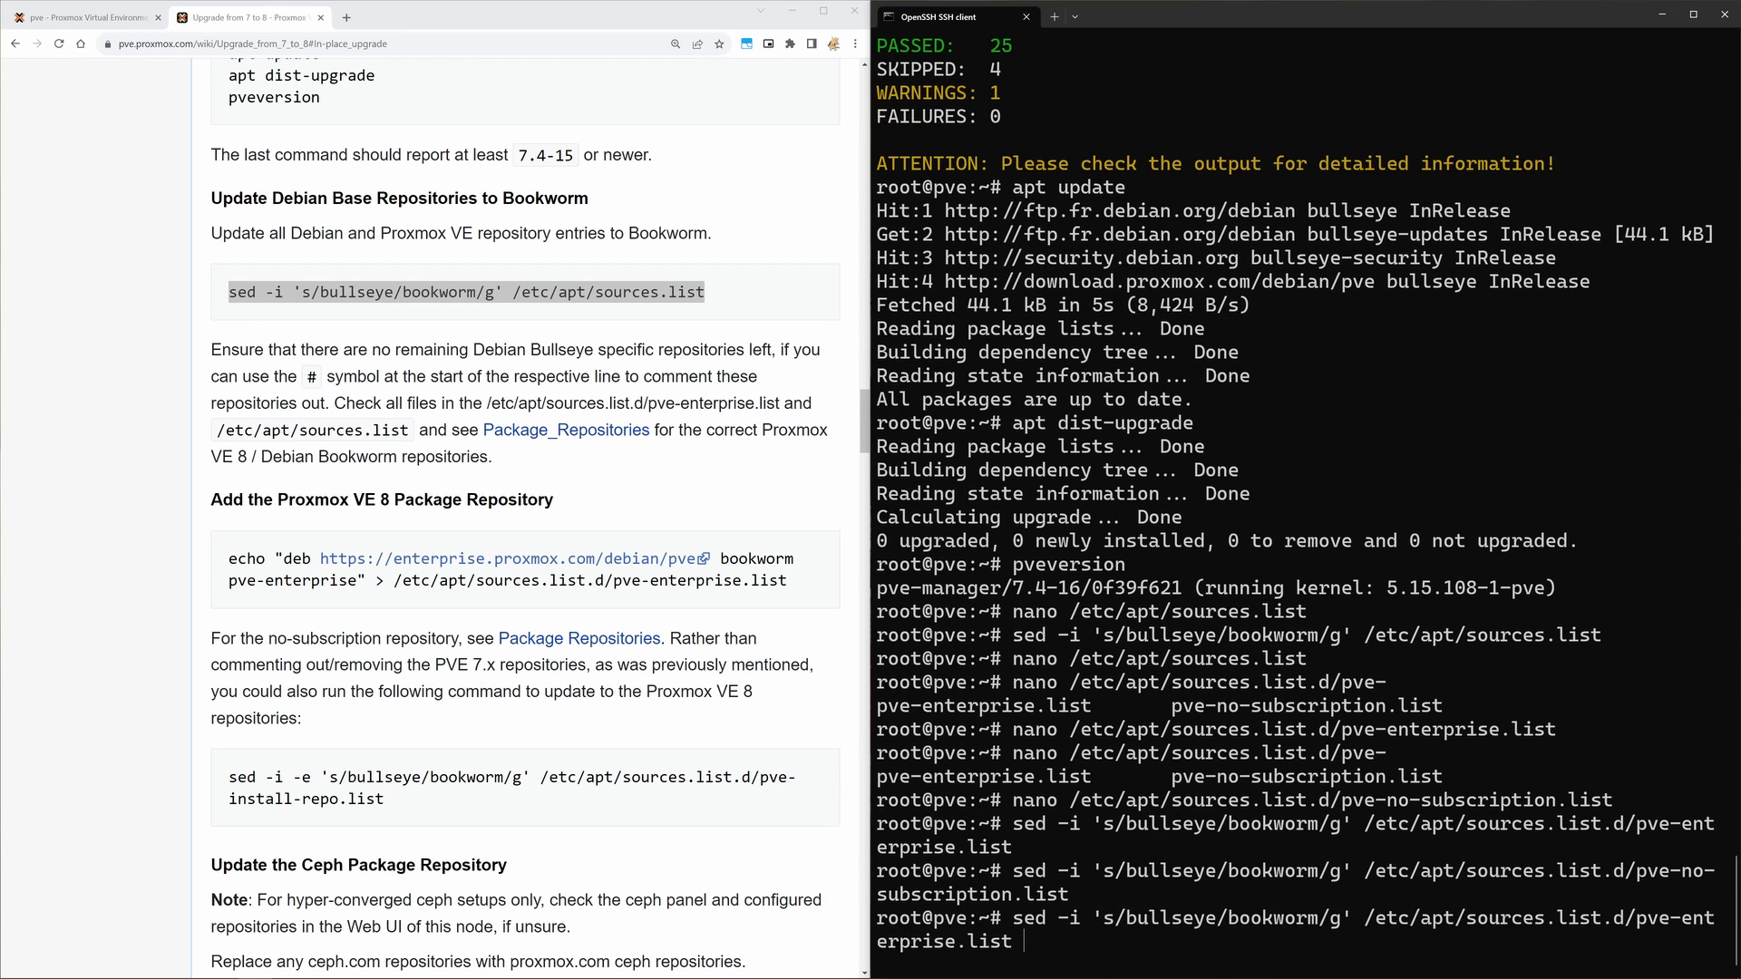
pyautogui.press('Return')
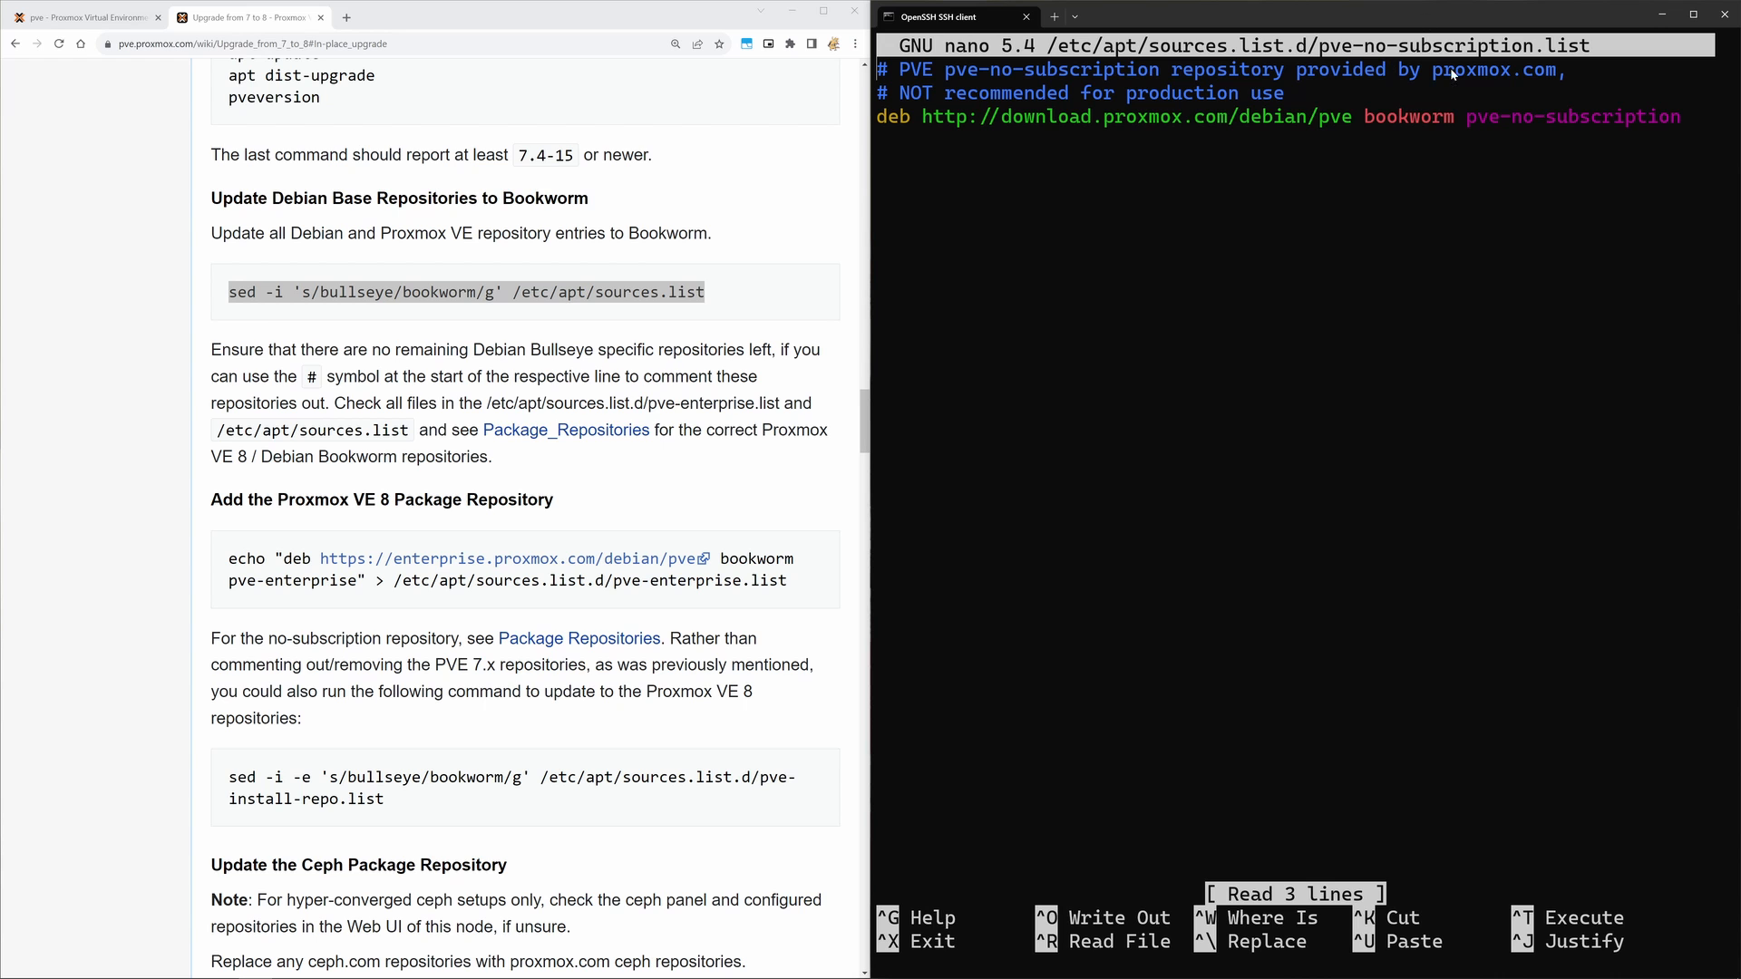
pyautogui.hotkey('ctrl', 'x')
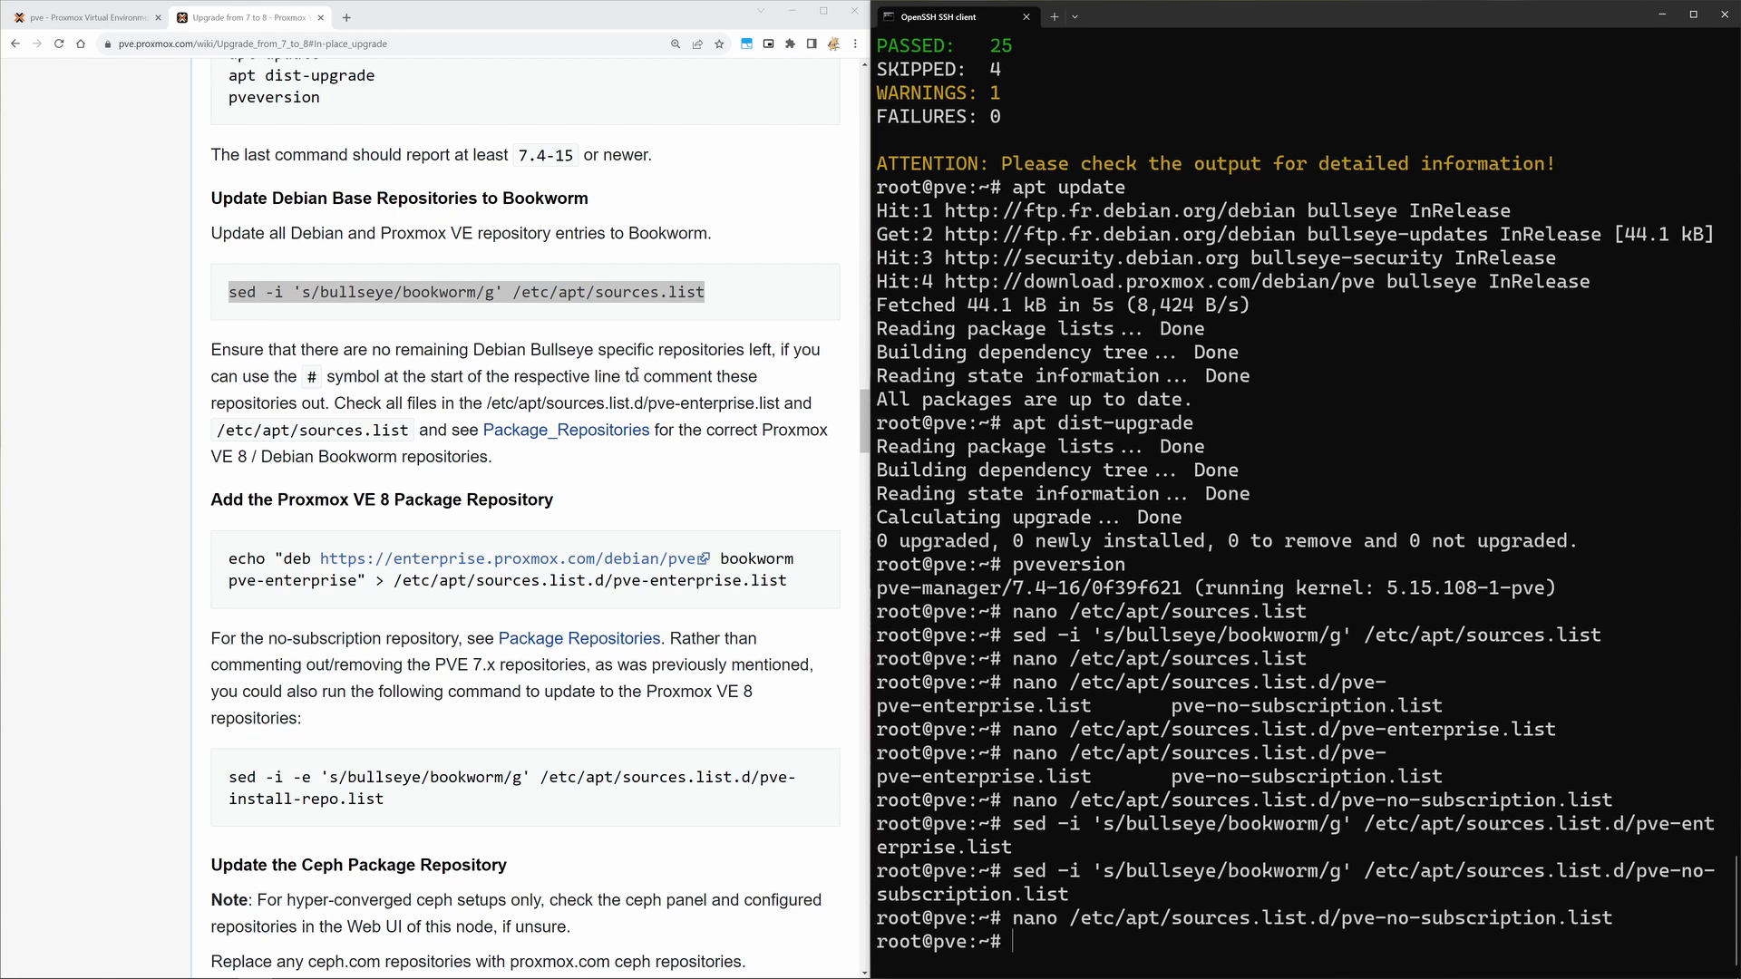
# Step: Read the wiki's sections on adding the Proxmox VE 8 package repository and updating the Ceph package repository
pyautogui.scroll(-2, 636, 374)
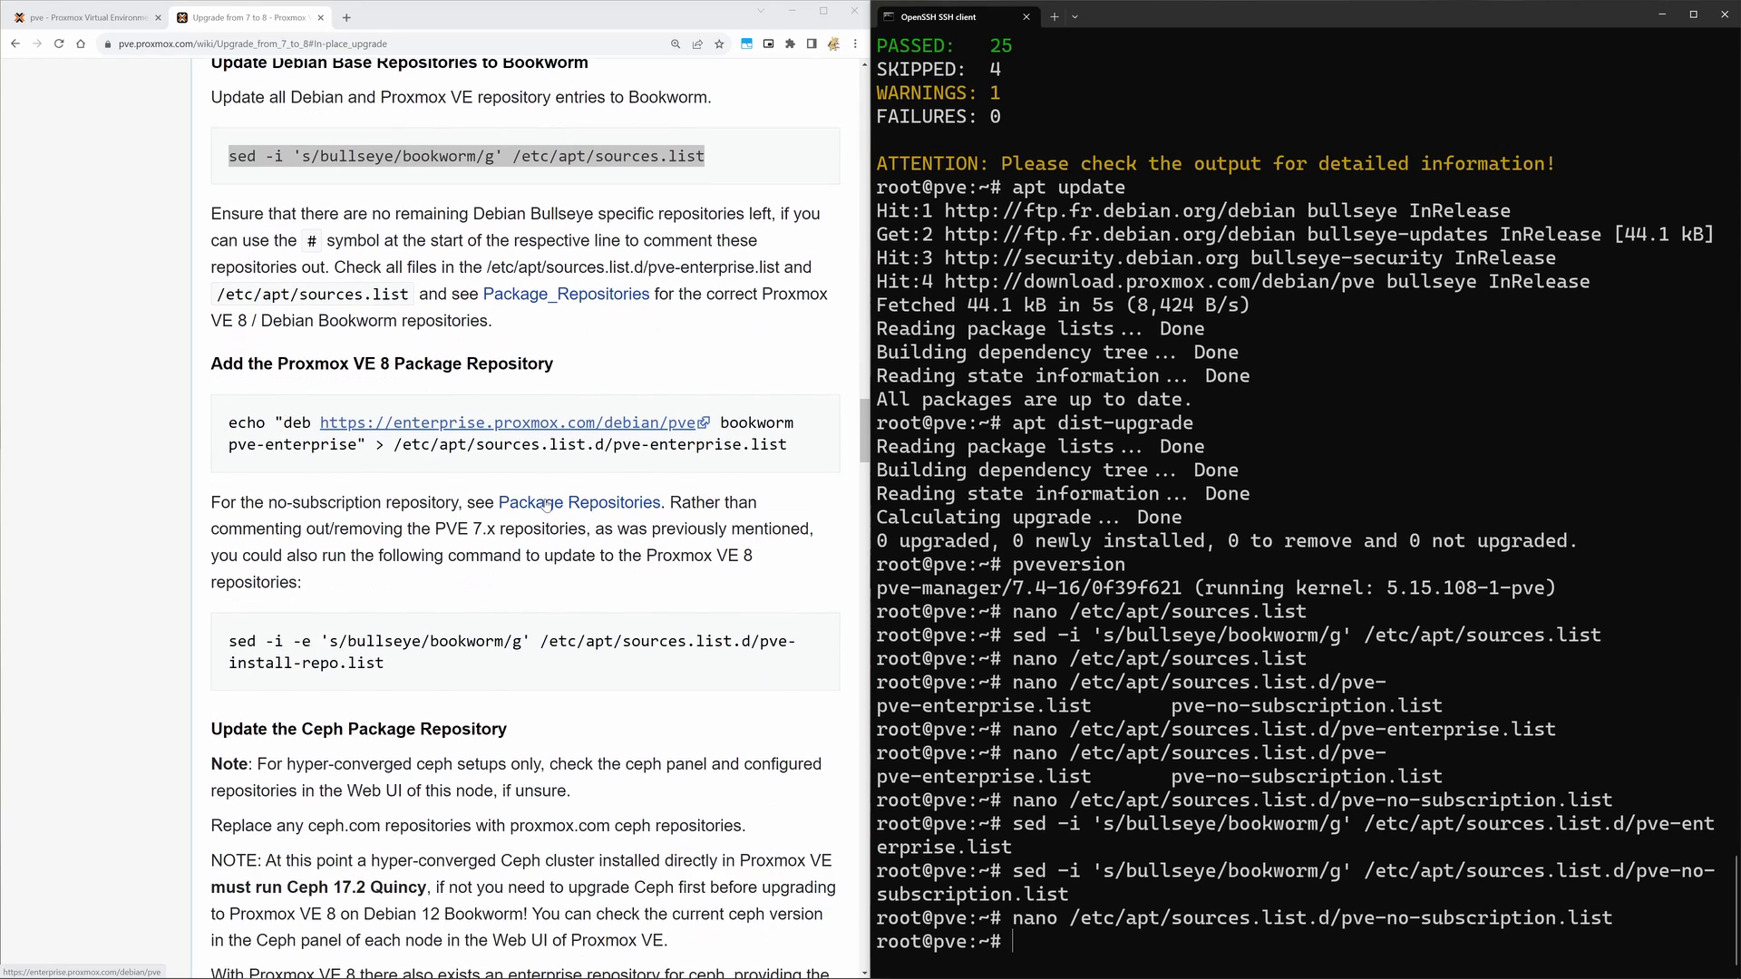
pyautogui.scroll(-1, 545, 504)
pyautogui.scroll(-2, 562, 496)
pyautogui.scroll(-1, 568, 496)
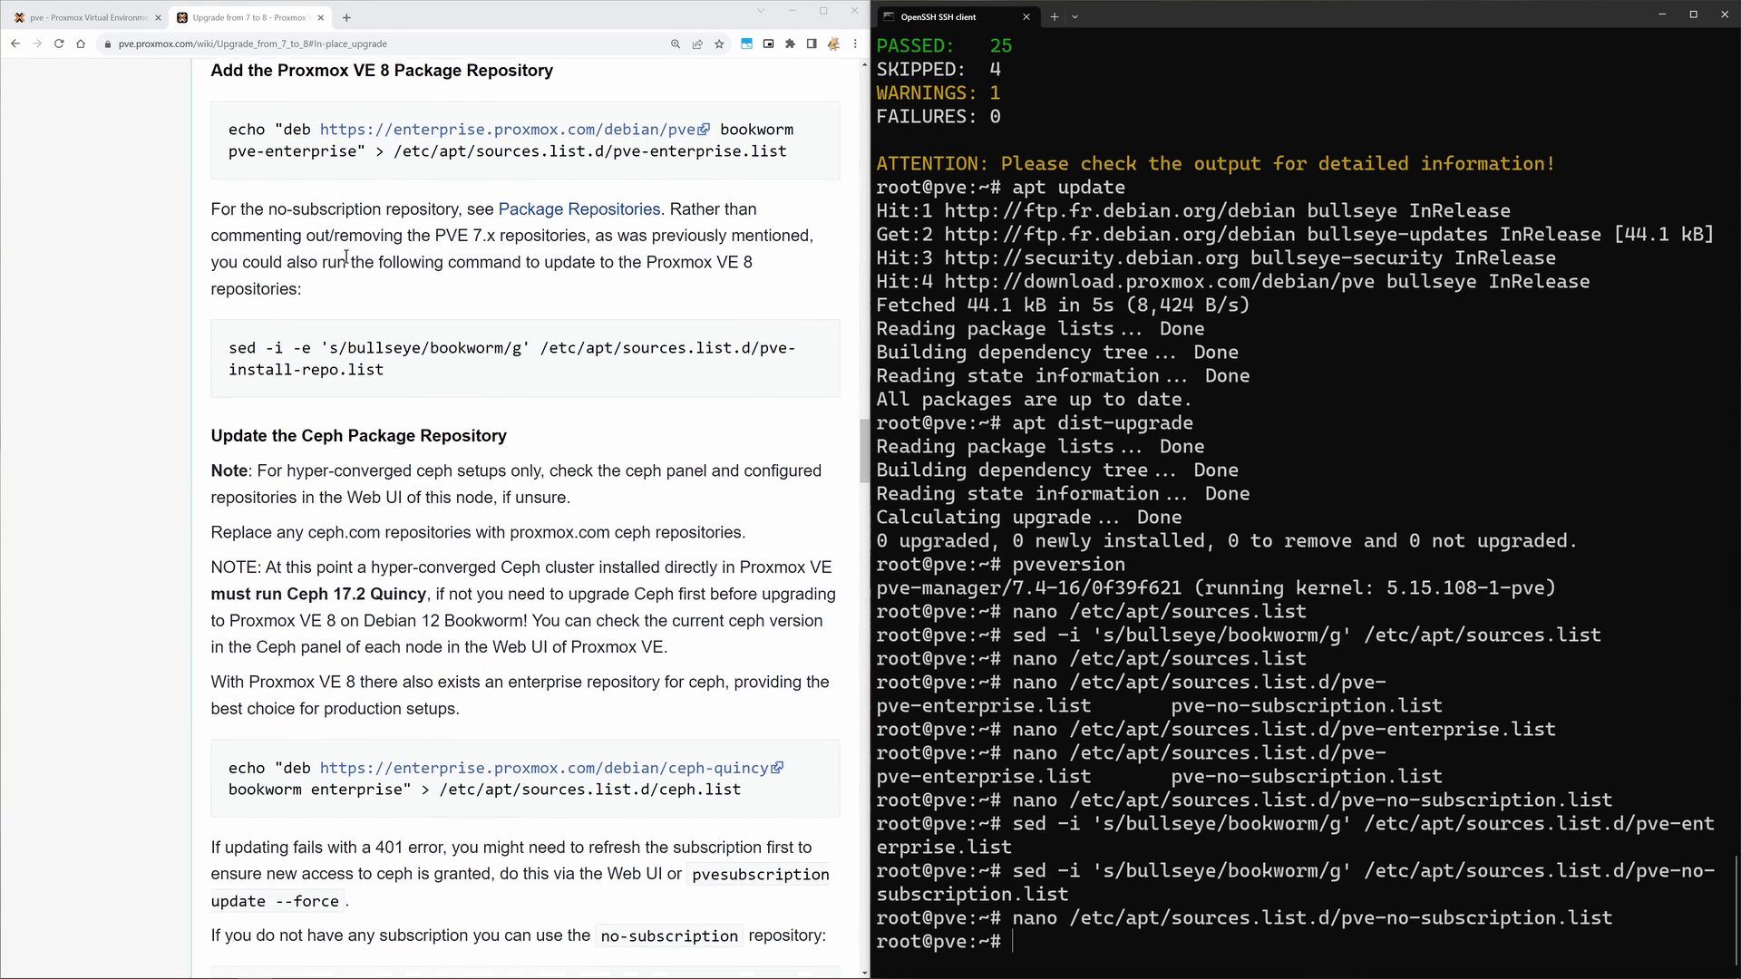
pyautogui.scroll(-3, 346, 258)
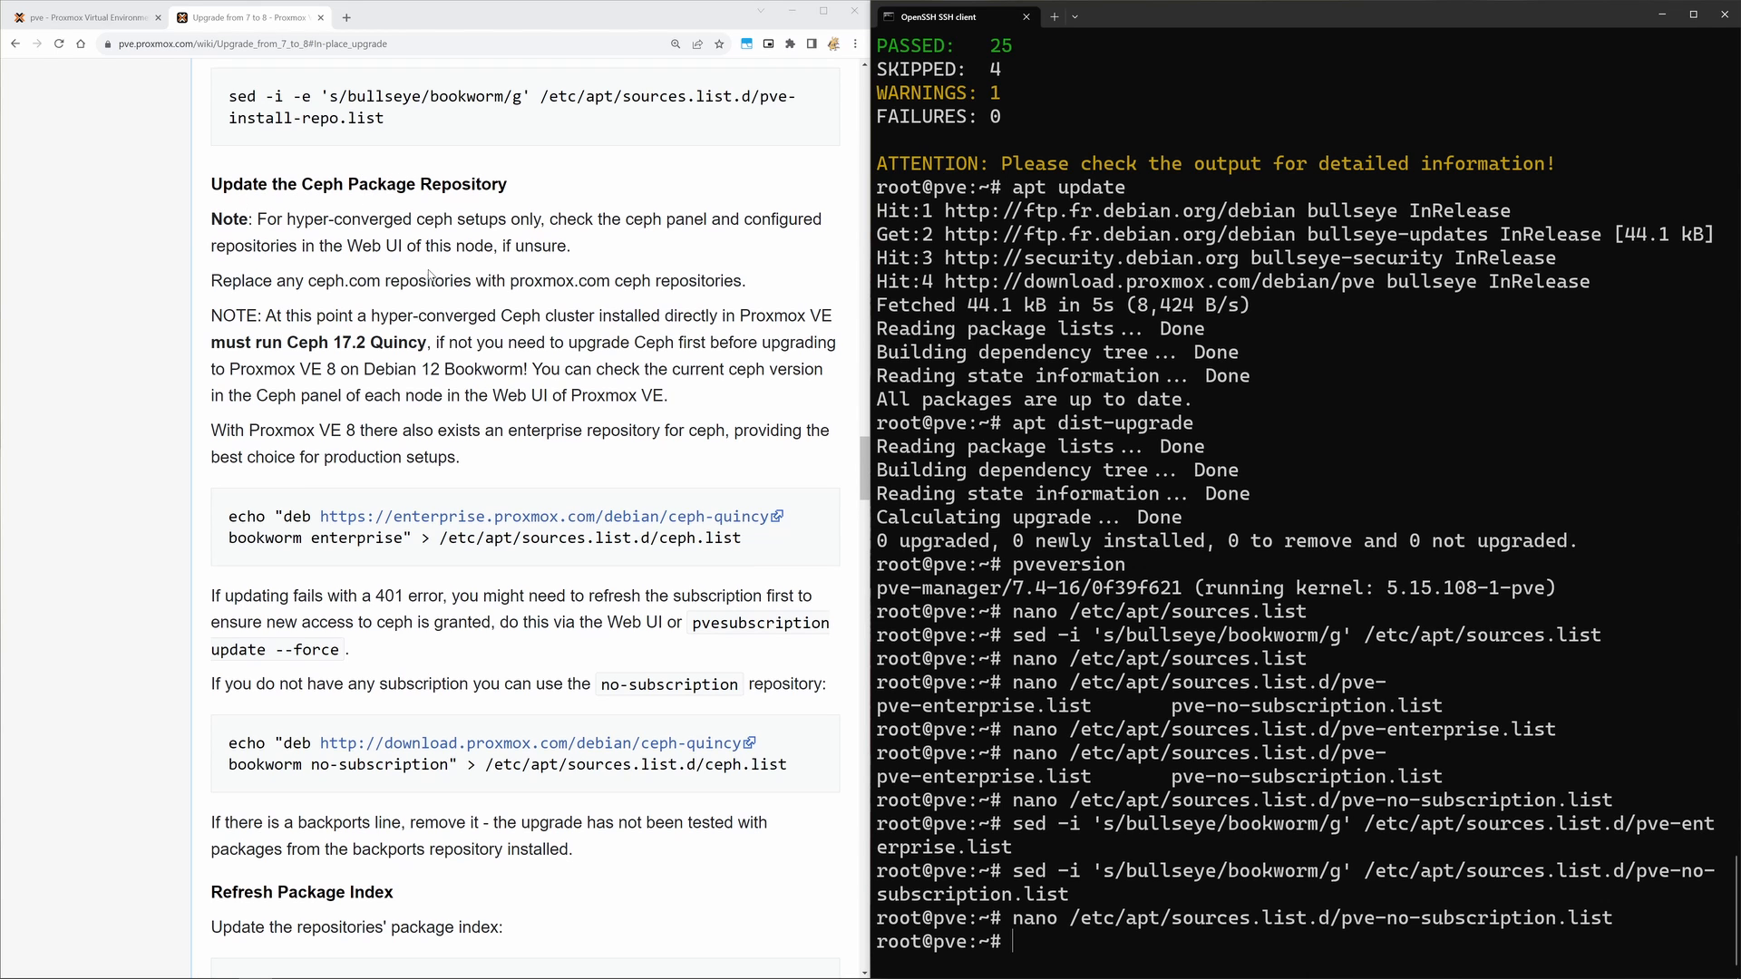
pyautogui.scroll(-3, 360, 324)
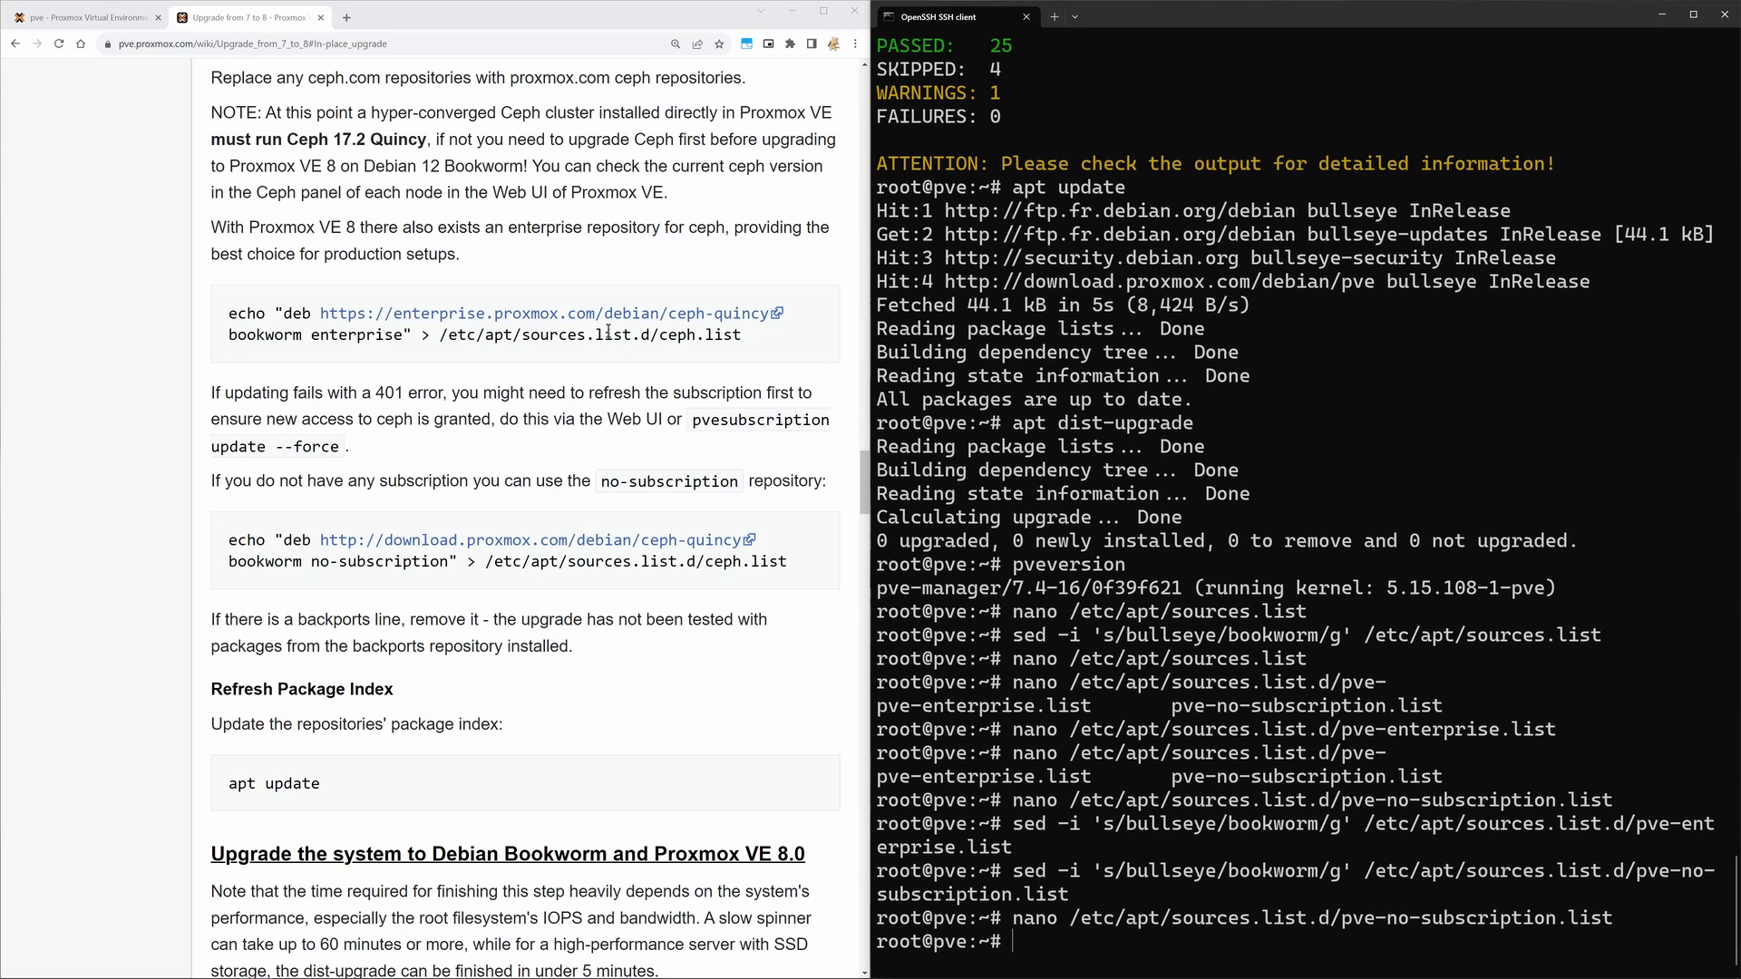
pyautogui.scroll(-3, 564, 270)
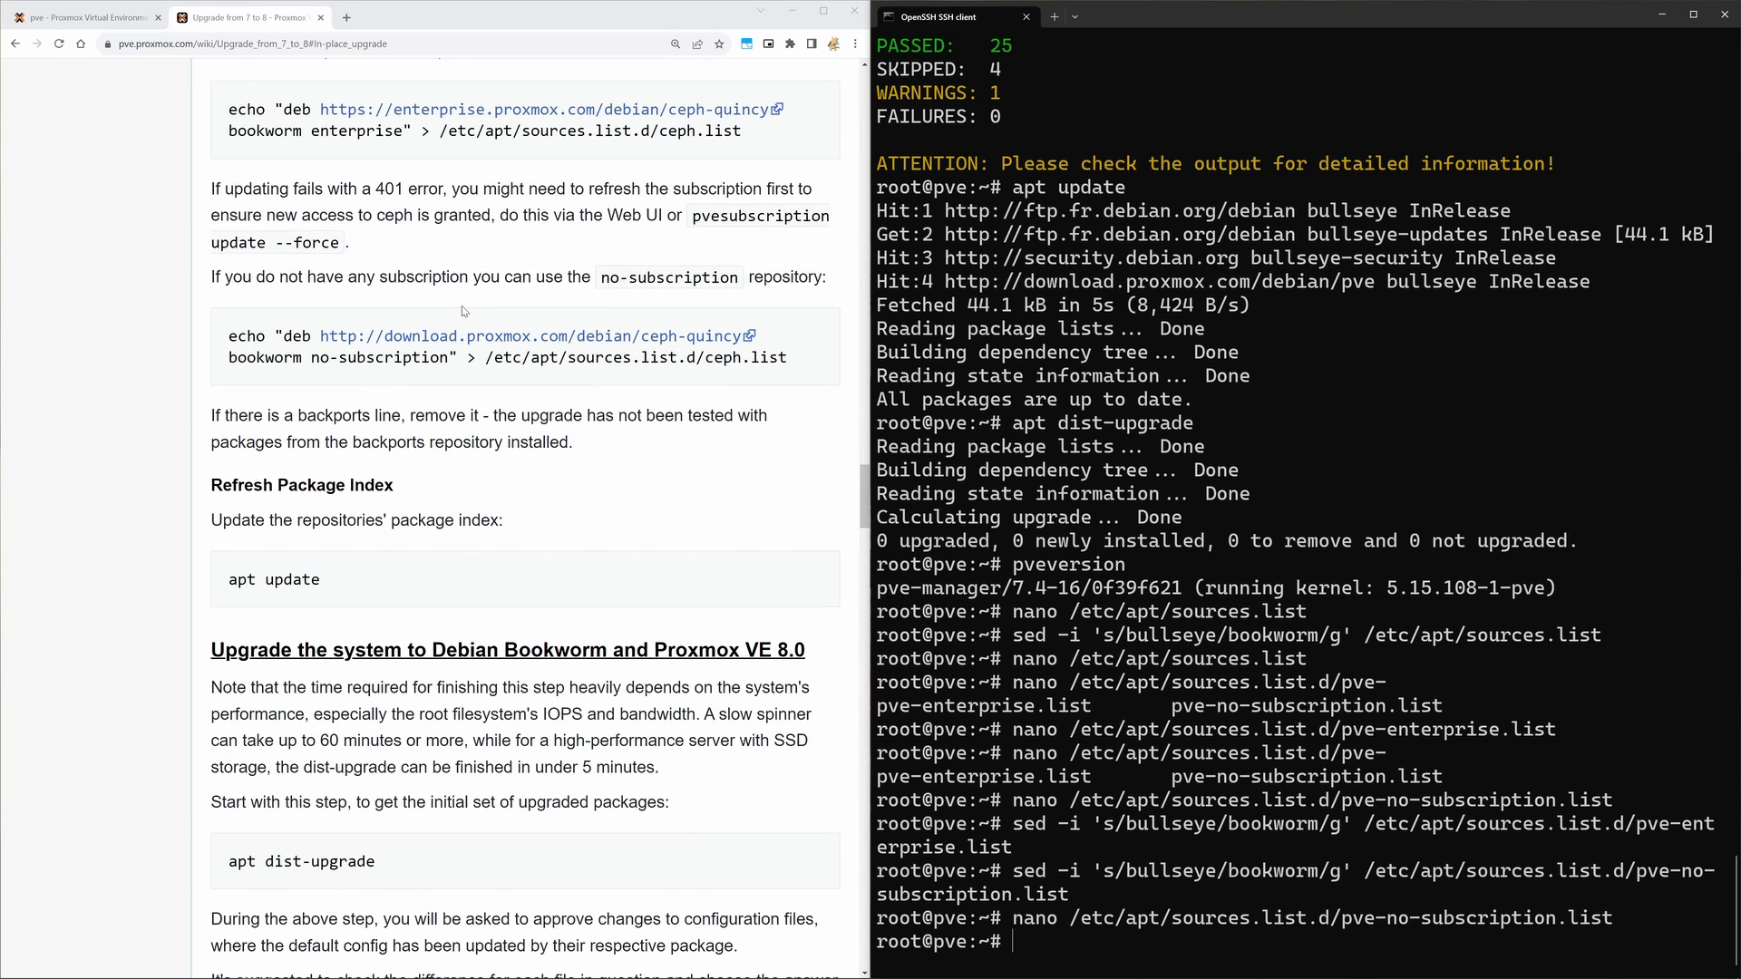
# Step: Refresh the package index by running the wiki's "apt update" command in the SSH terminal
pyautogui.scroll(-3, 465, 313)
pyautogui.moveTo(323, 366); pyautogui.dragTo(225, 378)
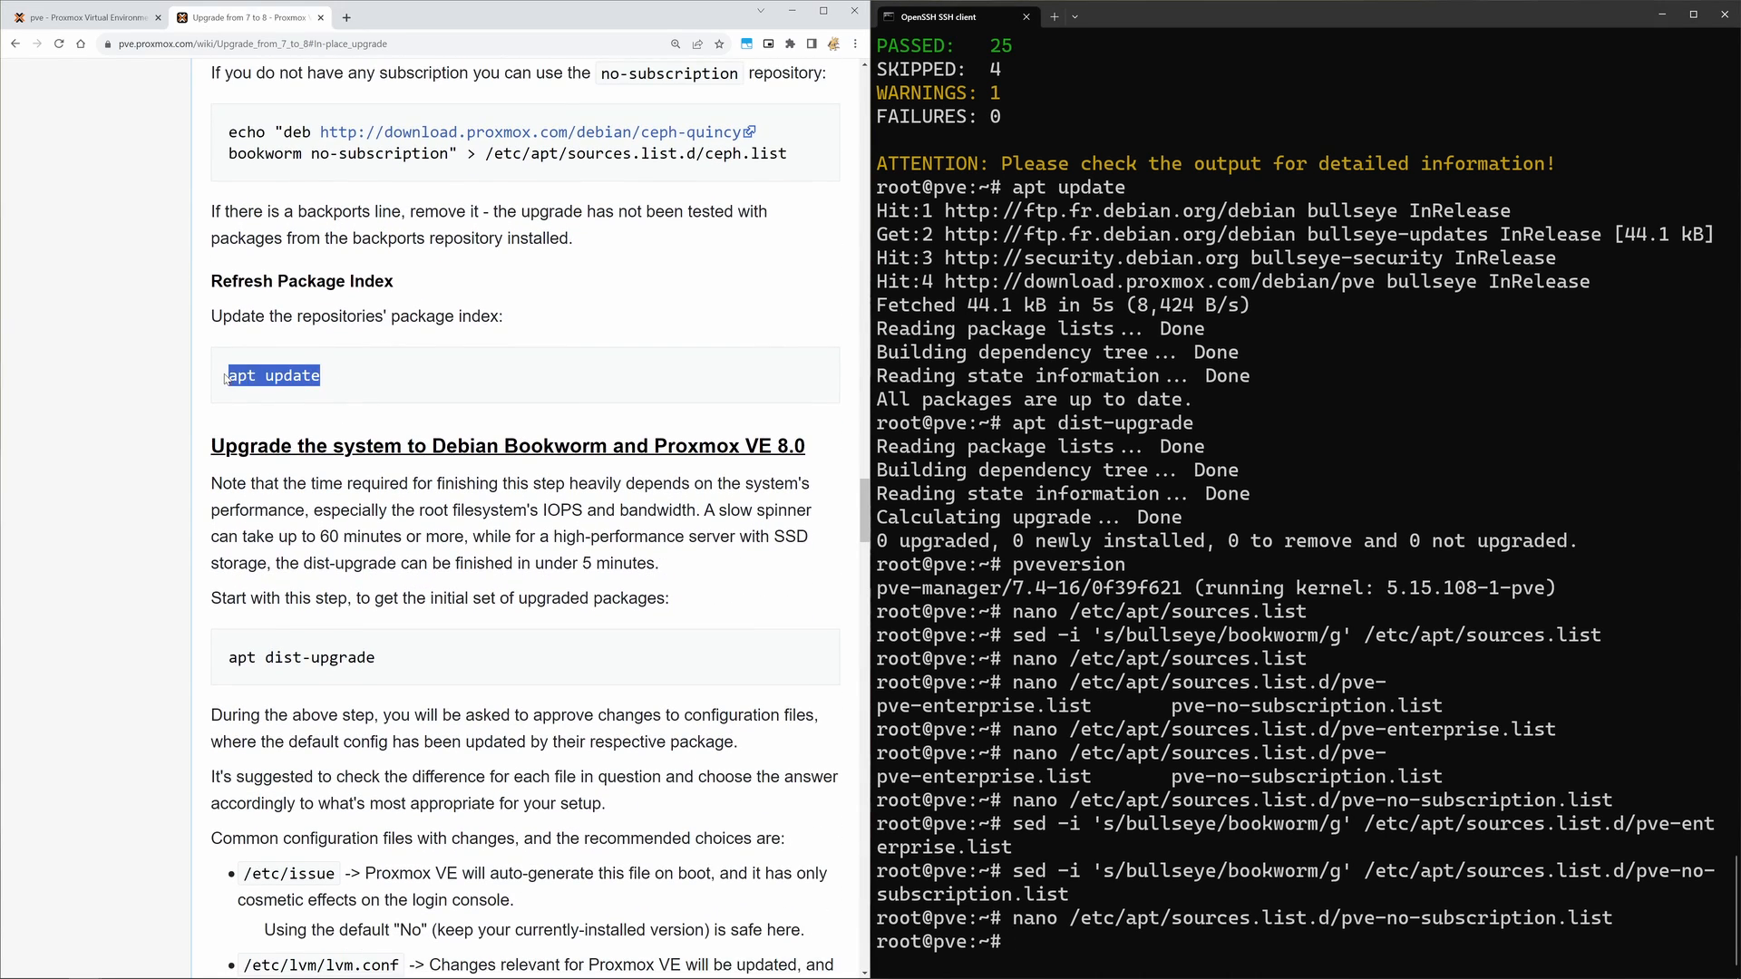
pyautogui.click(994, 722)
pyautogui.hotkey('ctrl', 'v')
pyautogui.press('Return')
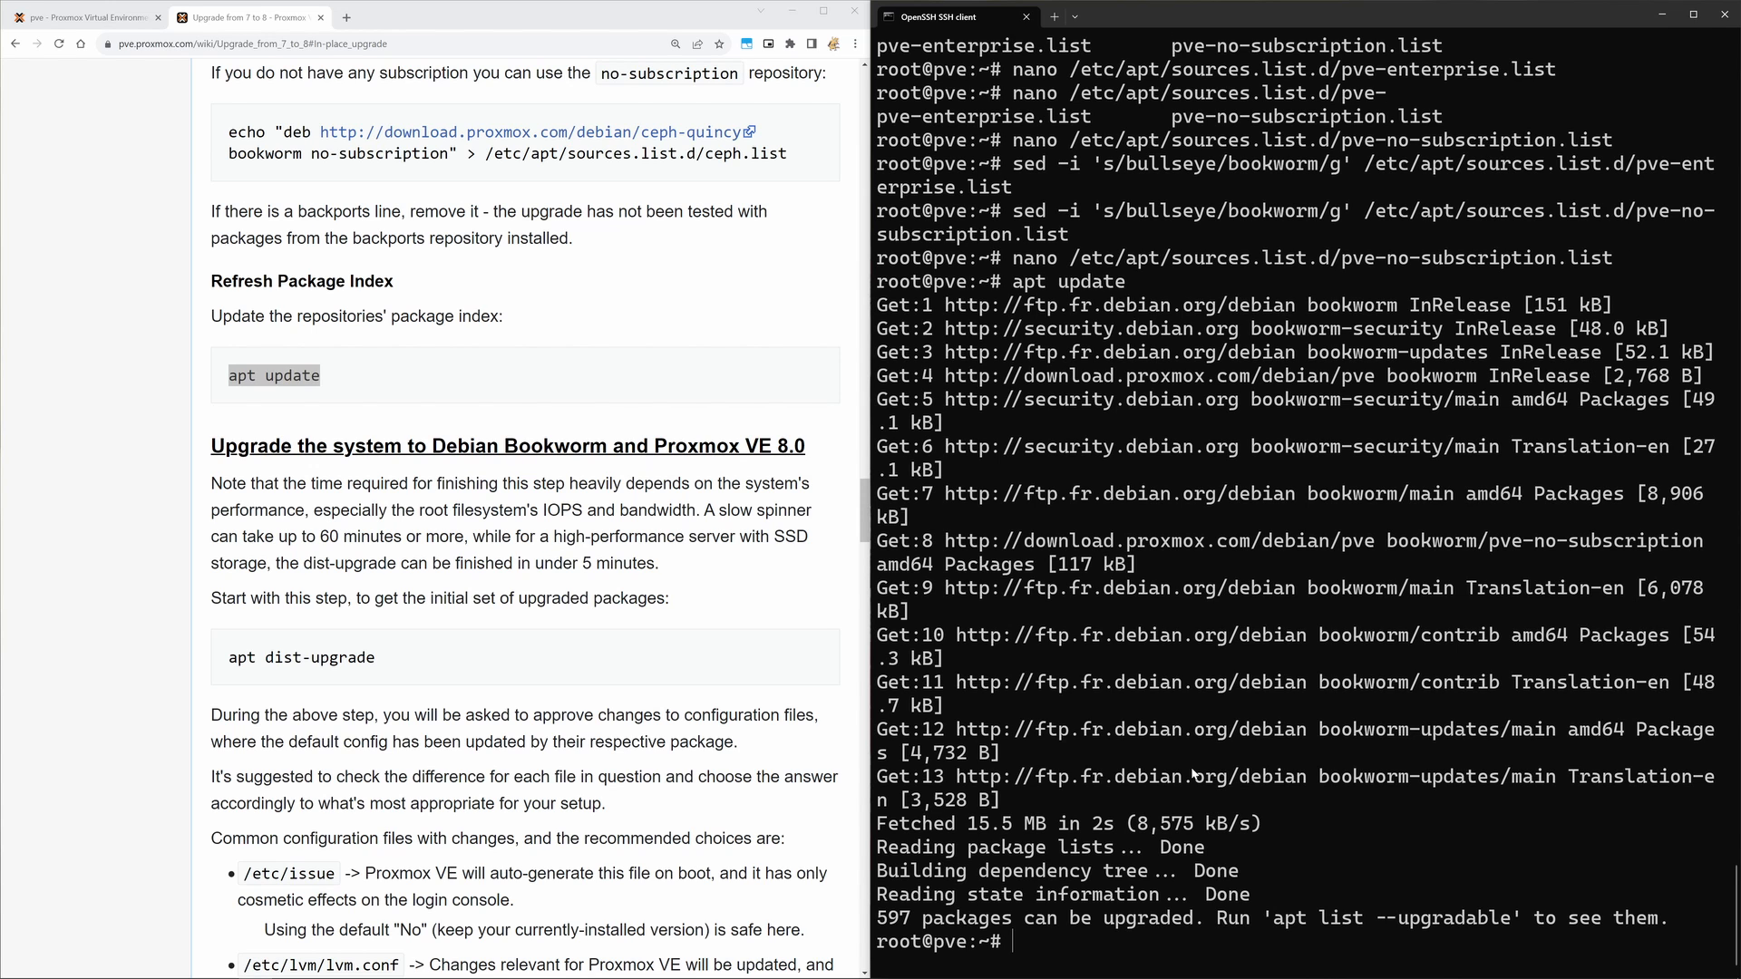
# Step: Start the distribution upgrade by running the wiki's "apt dist-upgrade" command in the SSH terminal, and agree to continue
pyautogui.scroll(-2, 382, 544)
pyautogui.moveTo(376, 523); pyautogui.dragTo(227, 523)
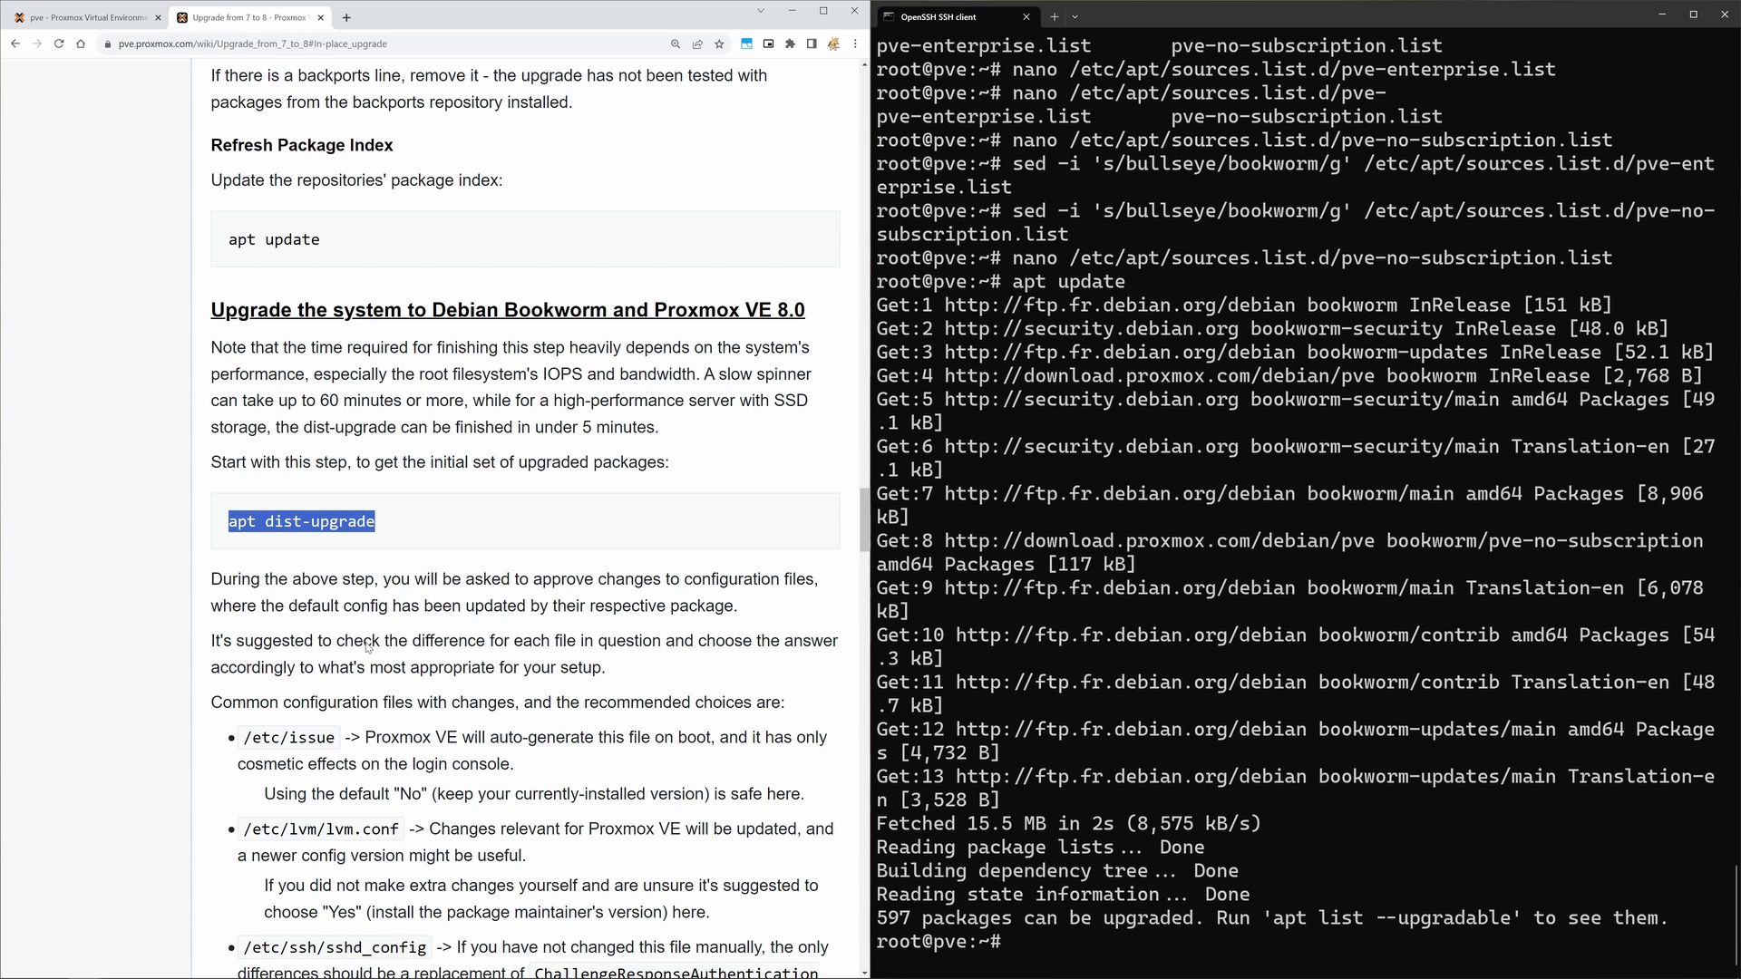
pyautogui.scroll(-2, 413, 544)
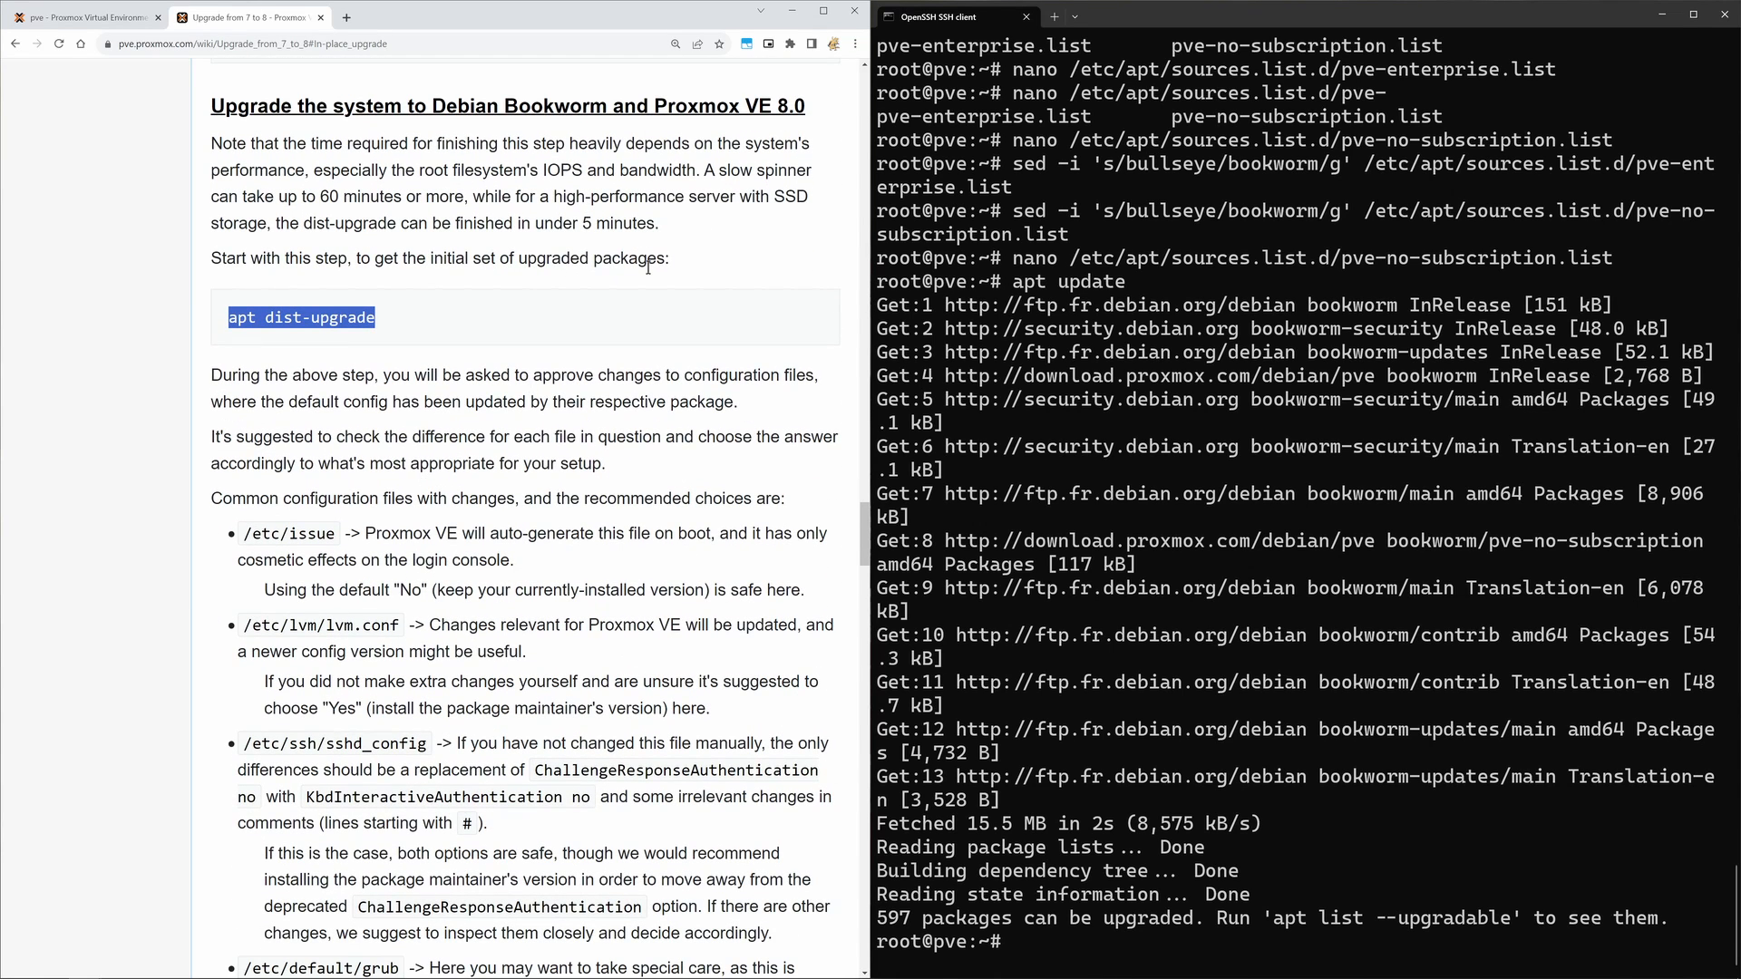
pyautogui.scroll(-1, 396, 297)
pyautogui.scroll(-1, 396, 297)
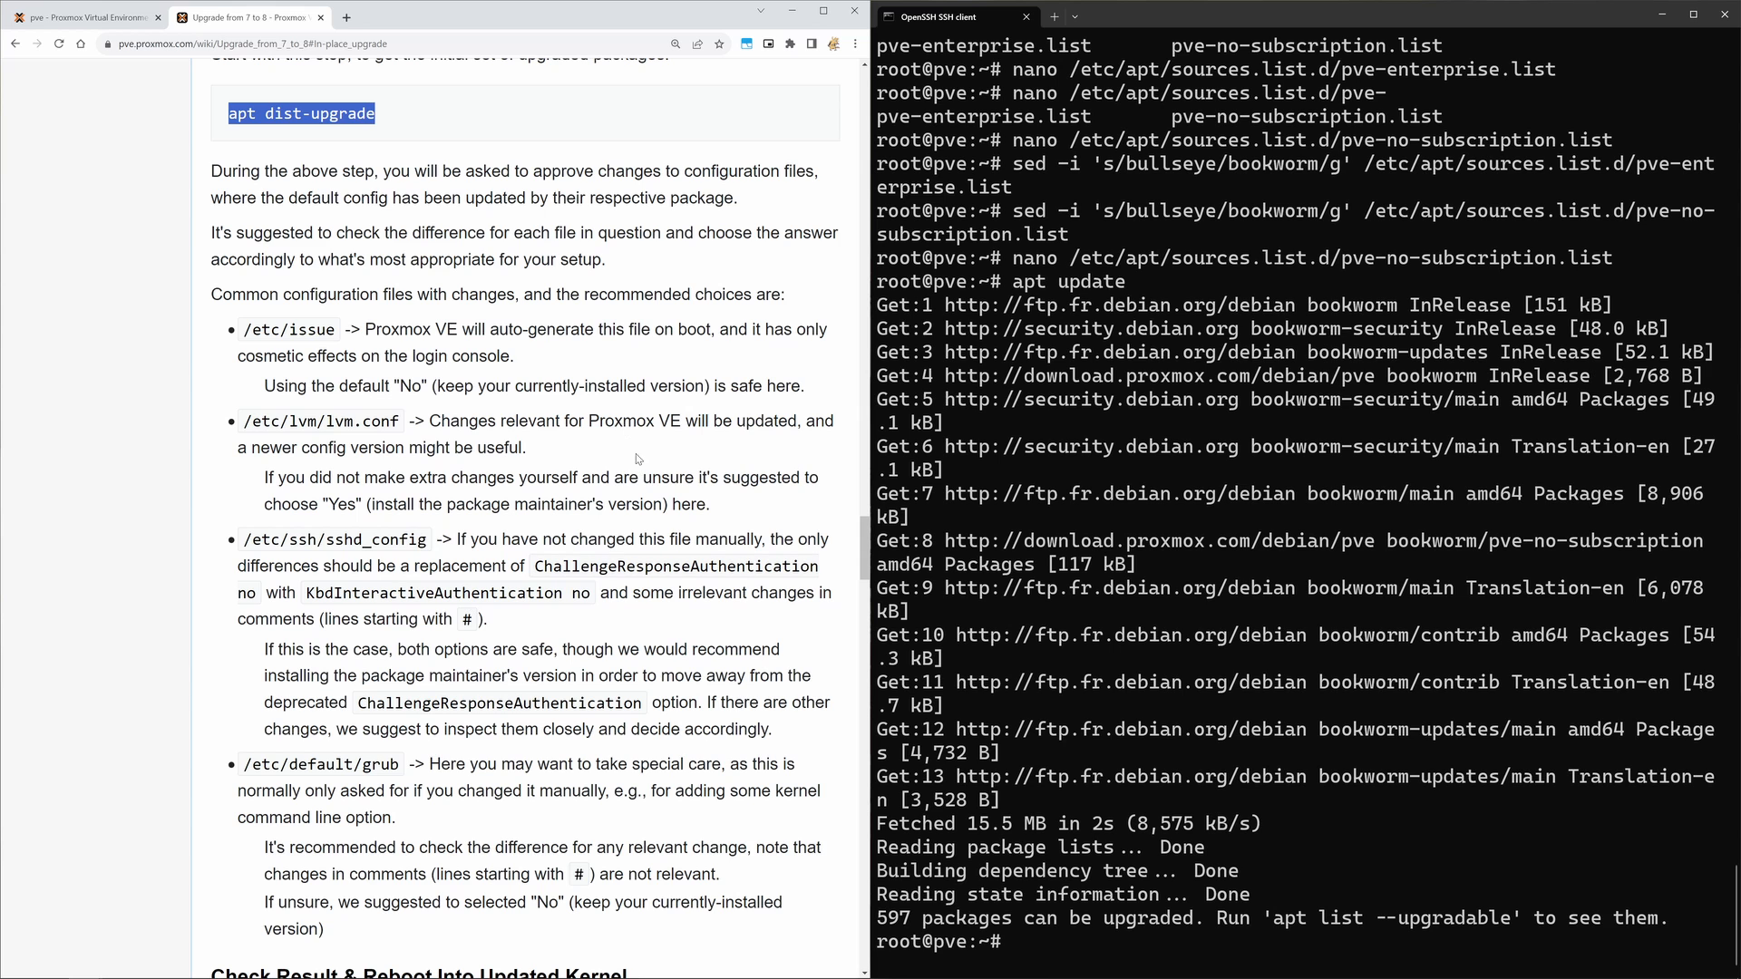
pyautogui.rightClick(1177, 553)
pyautogui.press('Return')
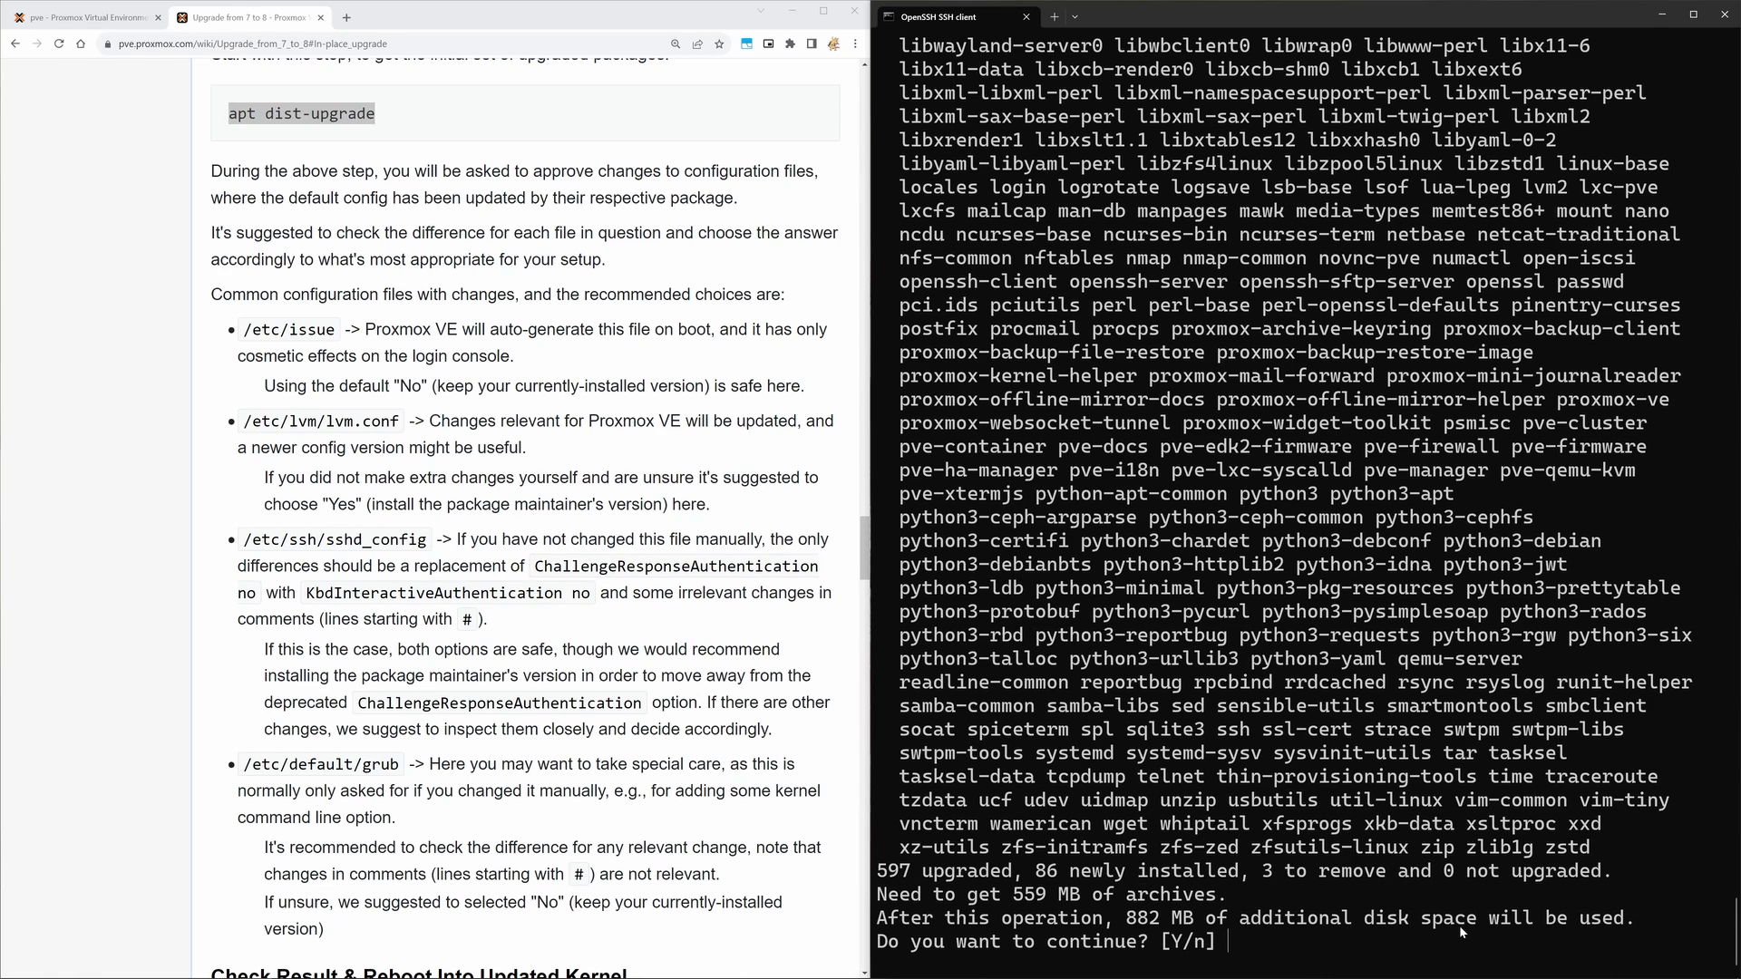
pyautogui.write('y')
pyautogui.press('Return')
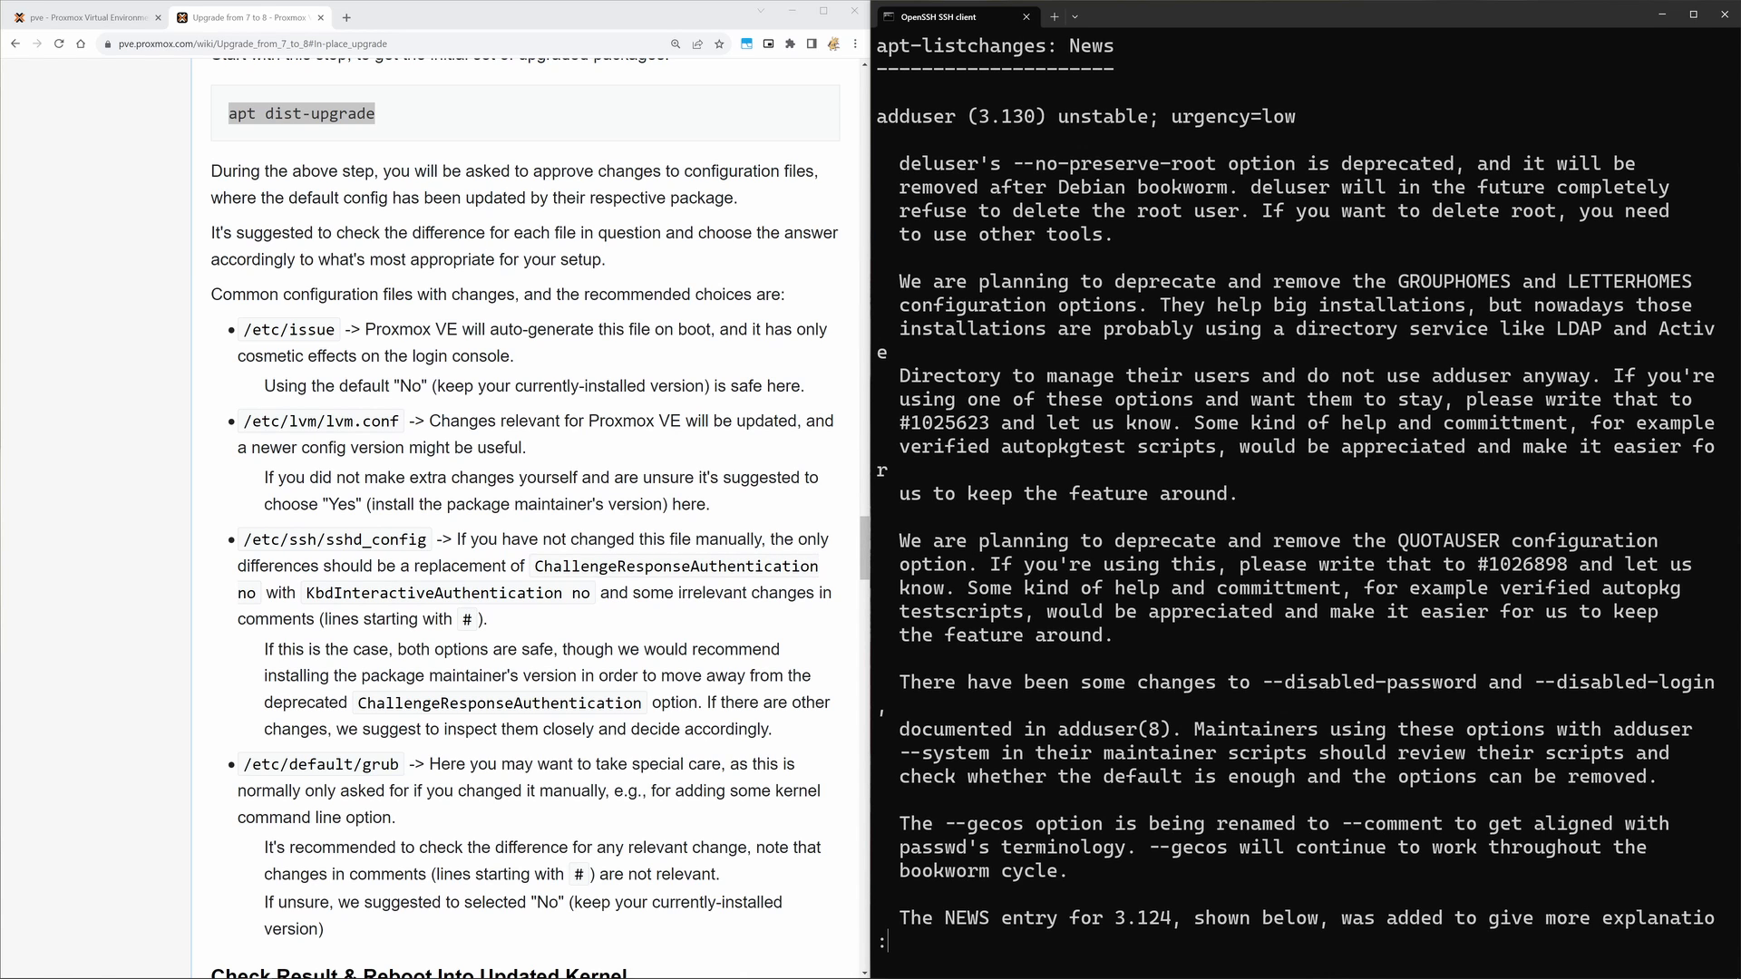
# Step: Quit the apt-listchanges news and keep the currently installed version of /etc/issue
pyautogui.press('q')
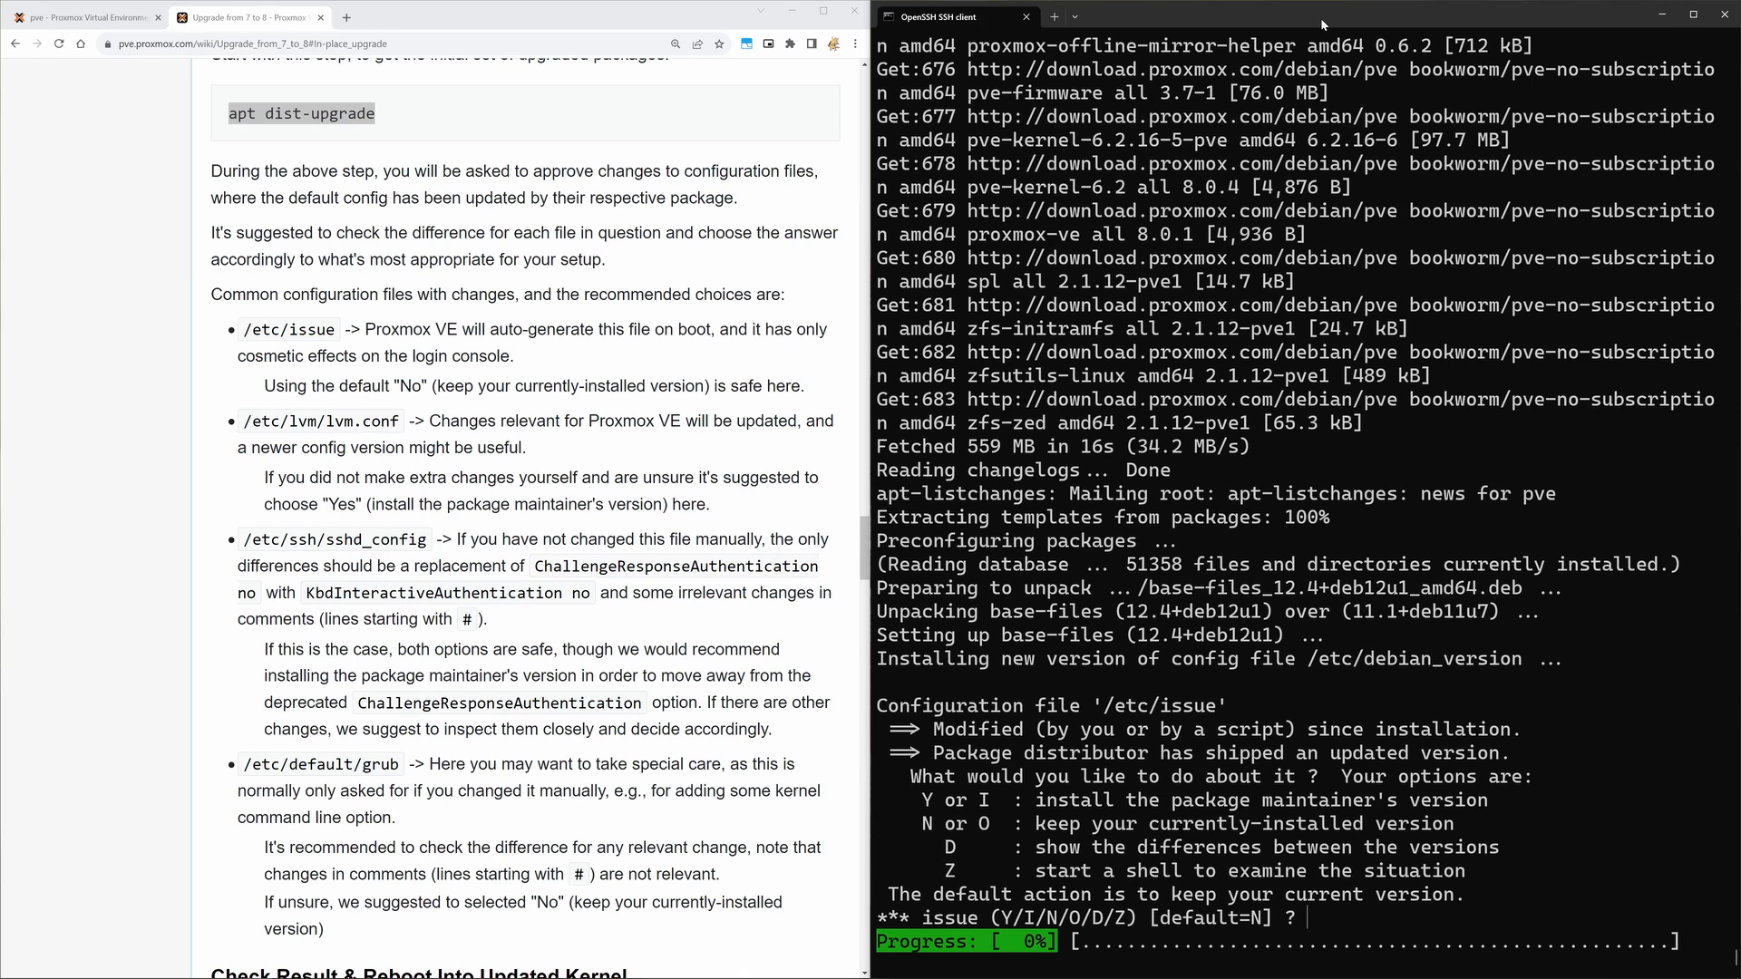
pyautogui.press('Return')
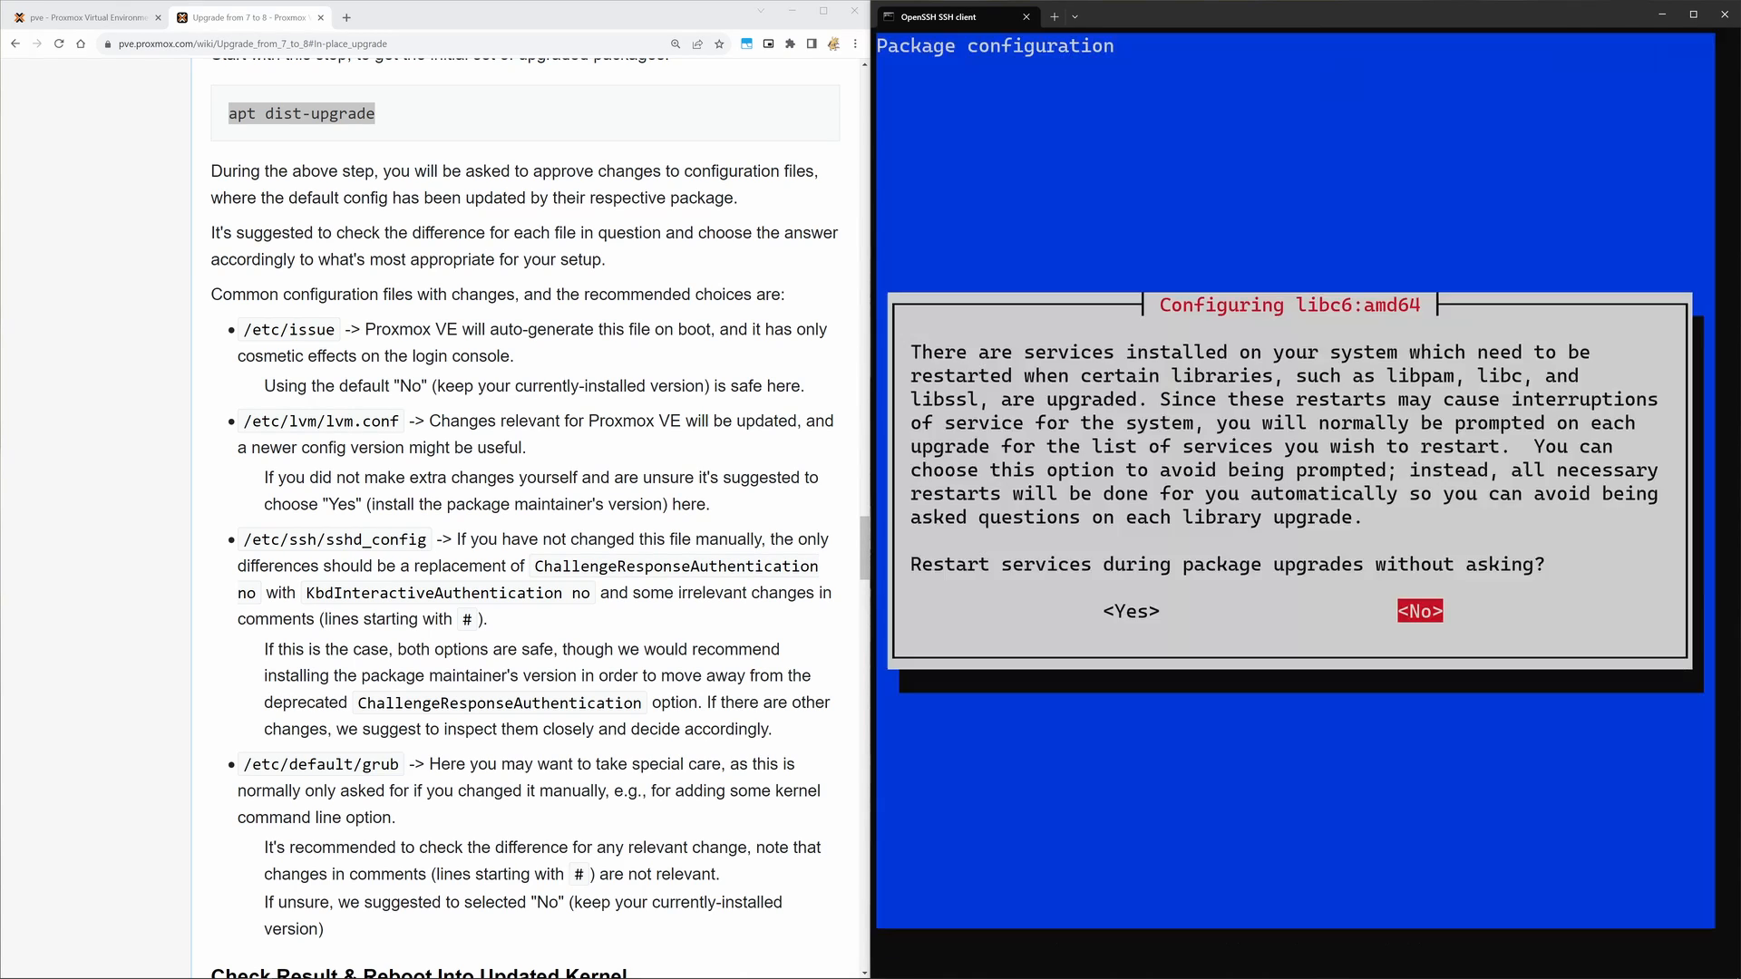
# Step: Allow services to restart during package upgrades without asking, and install the package maintainer's version of /etc/lvm/lvm.conf
pyautogui.press('Left')
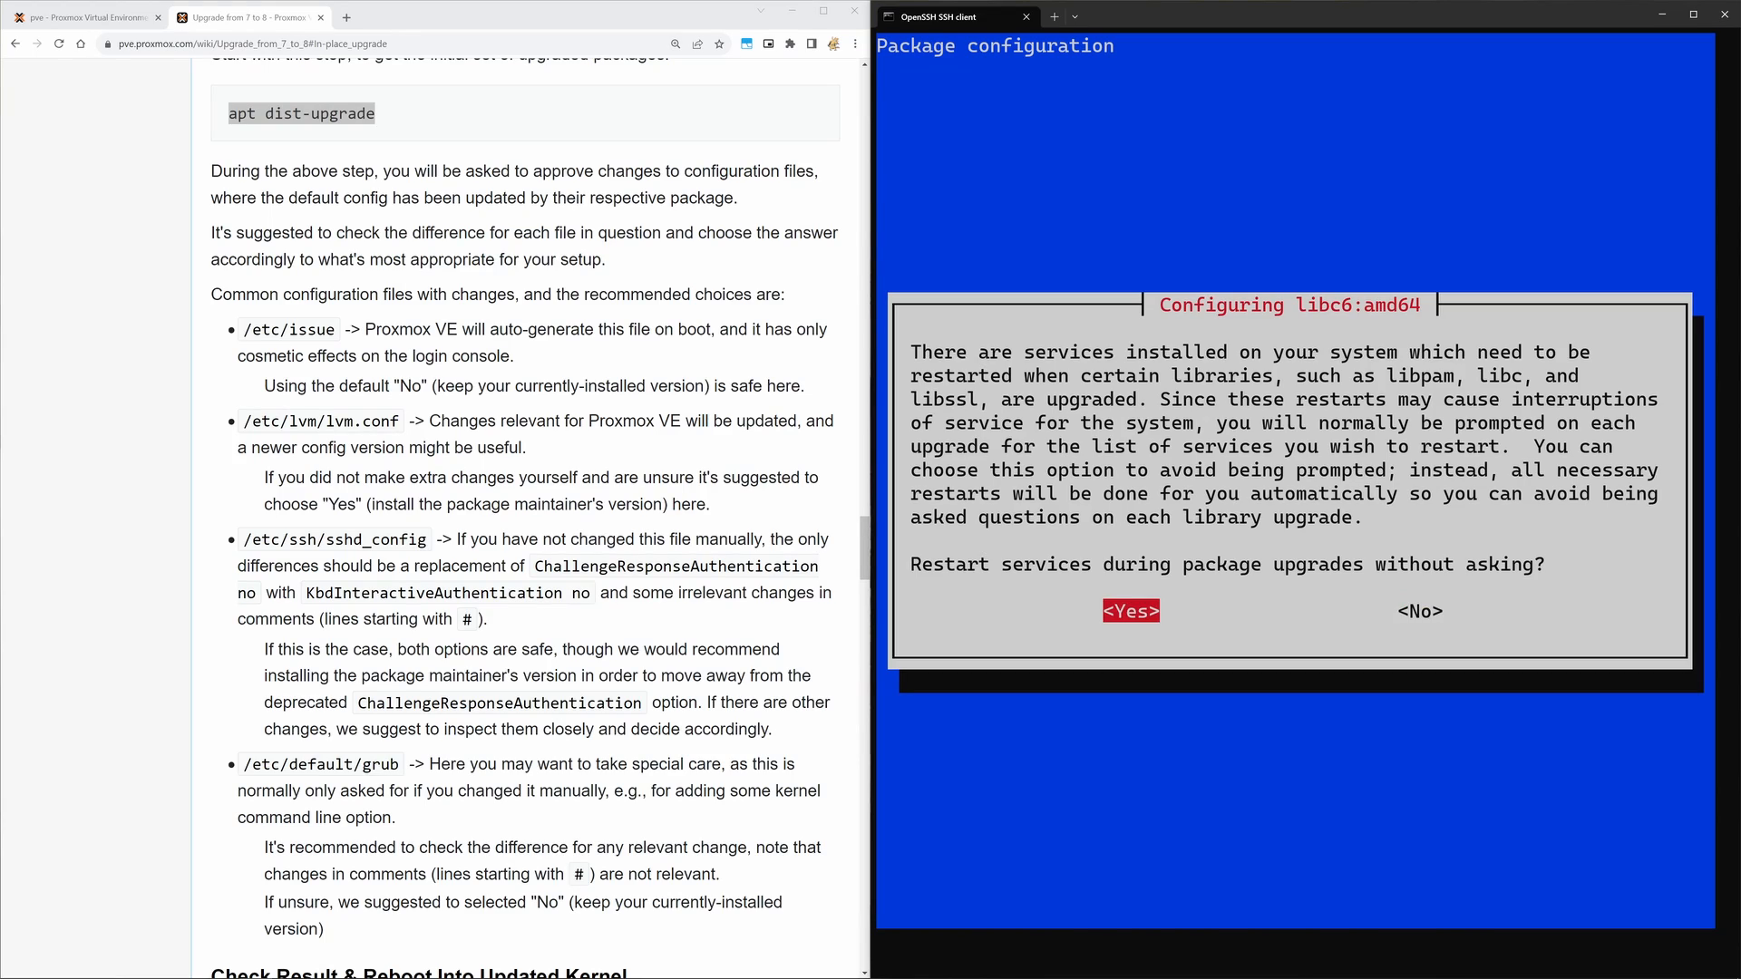
pyautogui.press('Return')
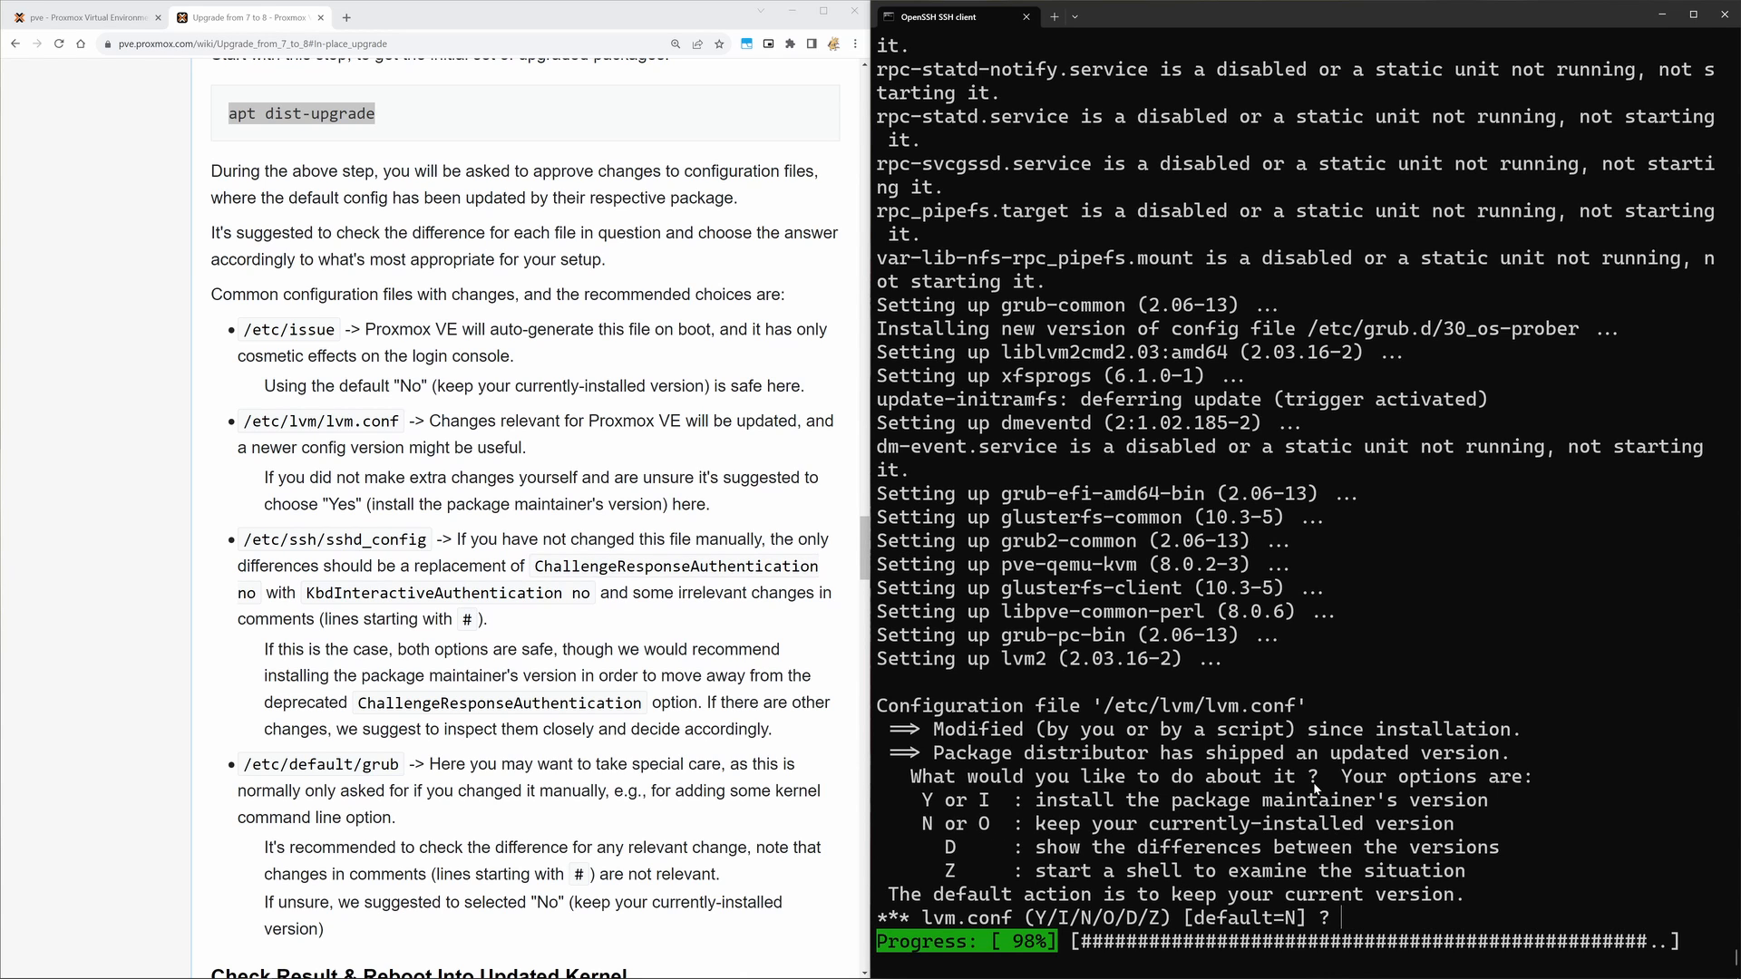
pyautogui.write('Y')
pyautogui.press('Return')
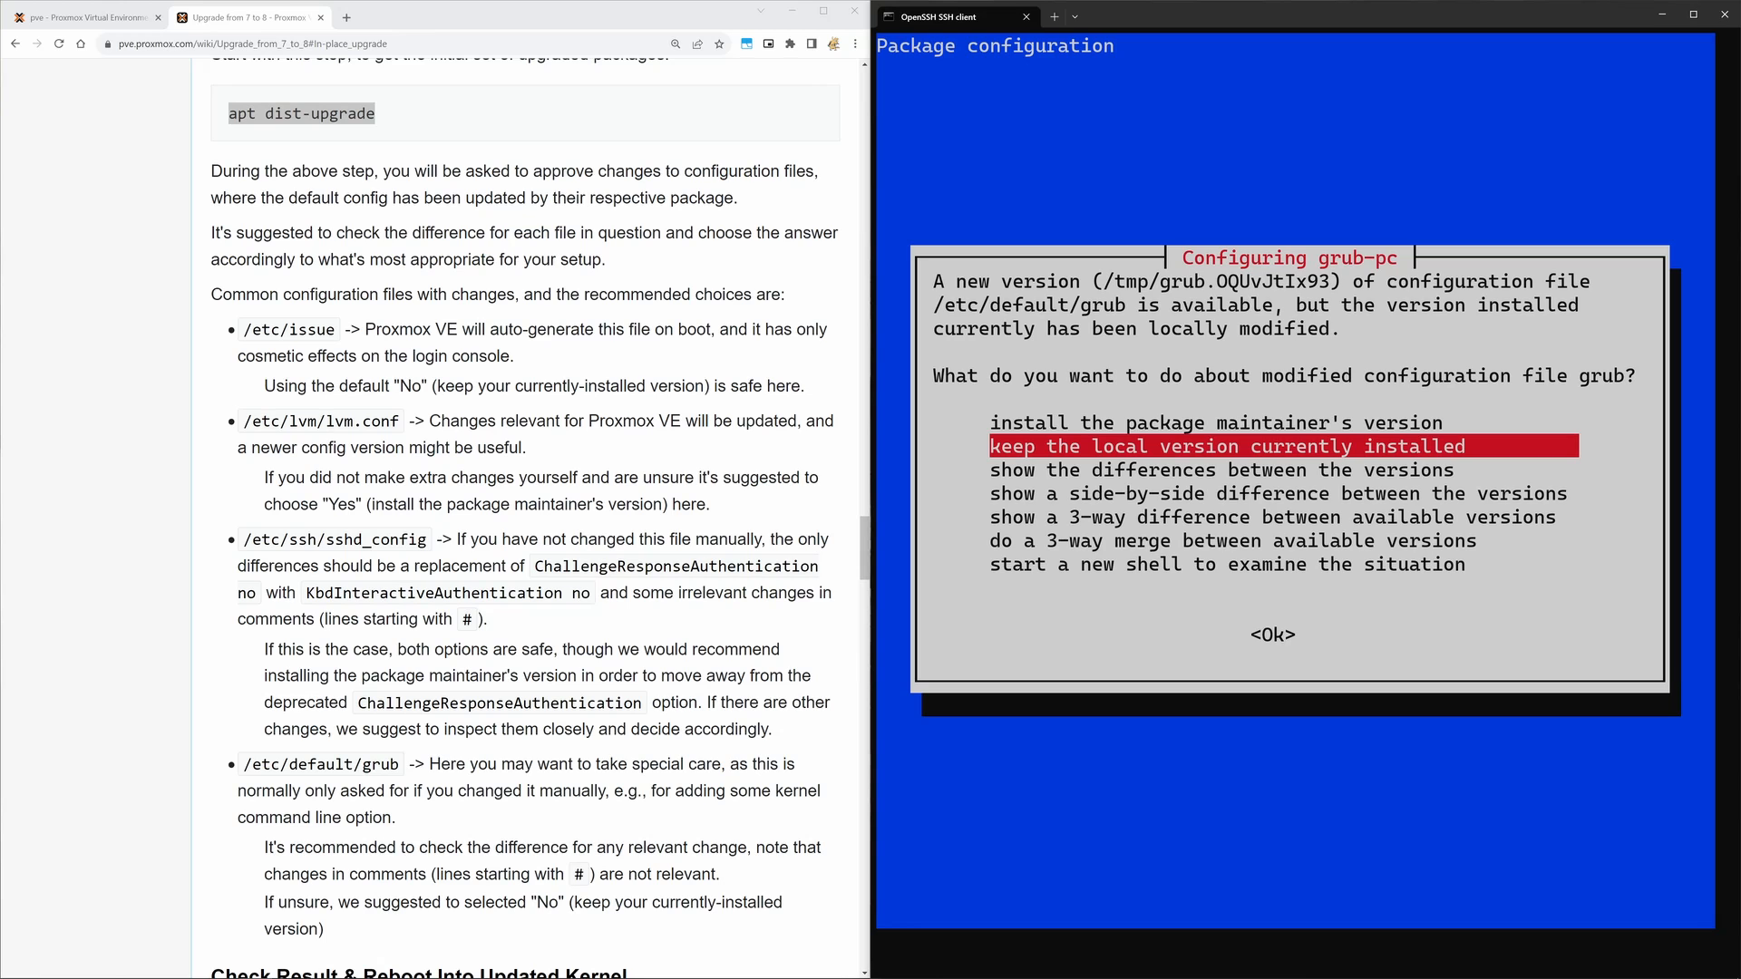
# Step: Show the side-by-side difference between the /etc/default/grub versions, read through it and return to the choices
pyautogui.press('Down')
pyautogui.press('Return')
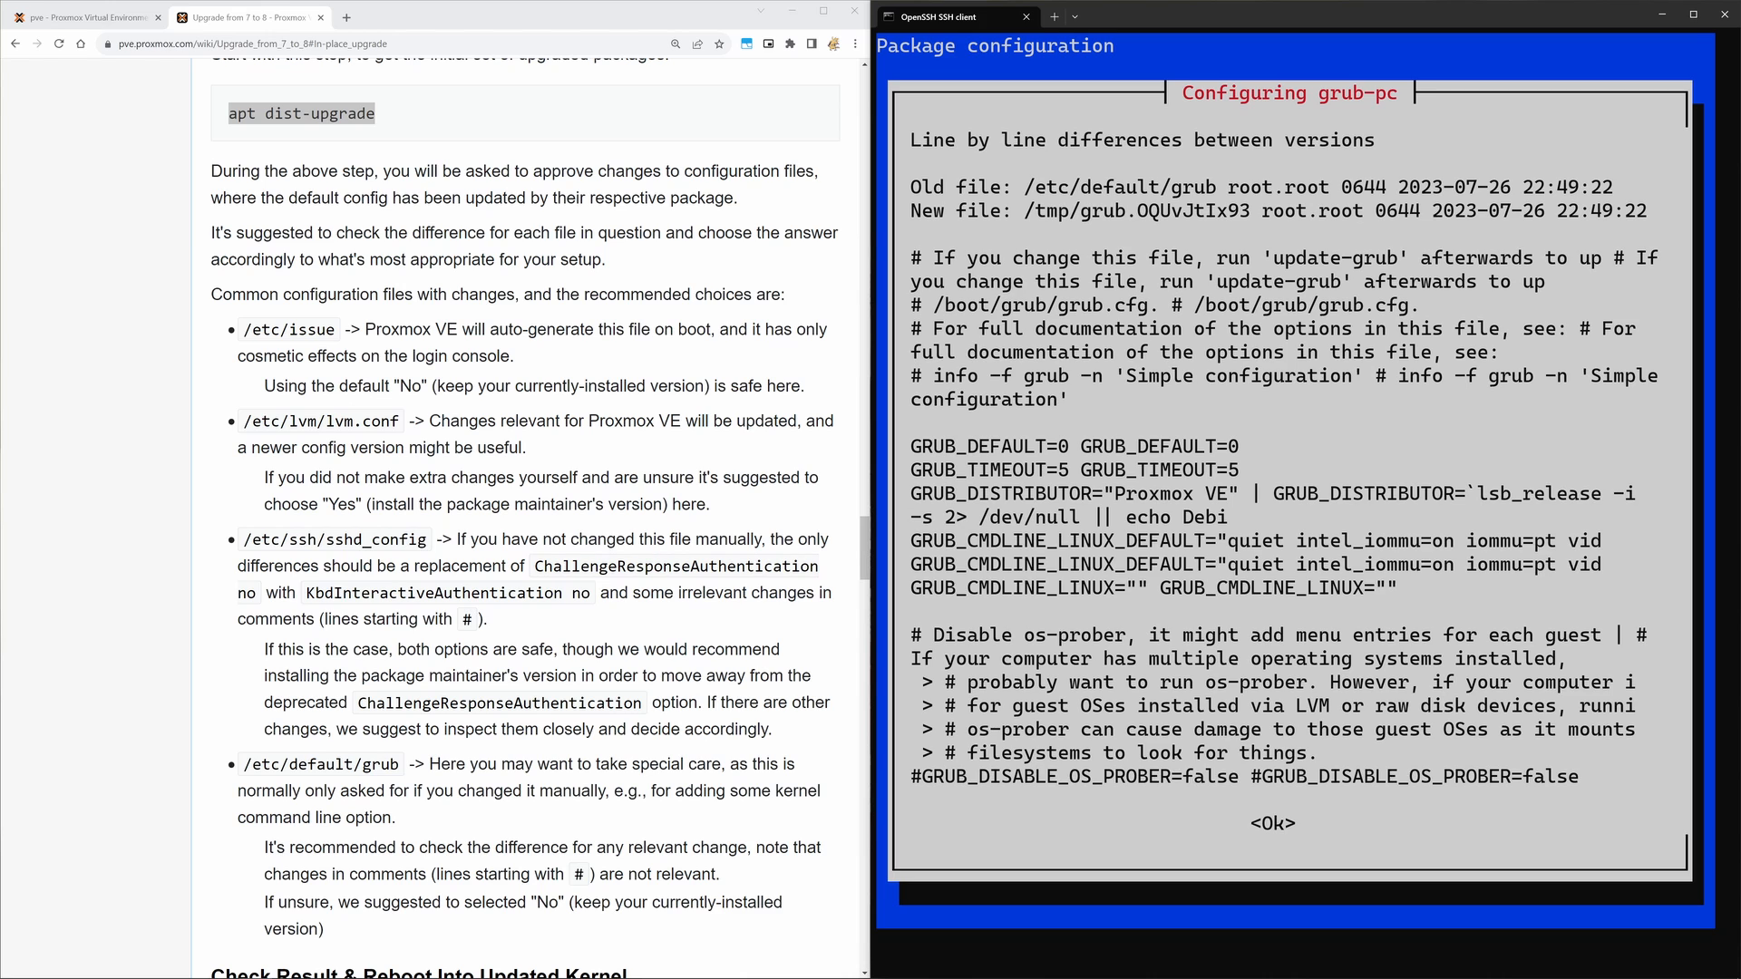
pyautogui.press('Down')
pyautogui.press('Down')
pyautogui.press('Down')
pyautogui.press('Down')
pyautogui.press('Down')
pyautogui.press('Down')
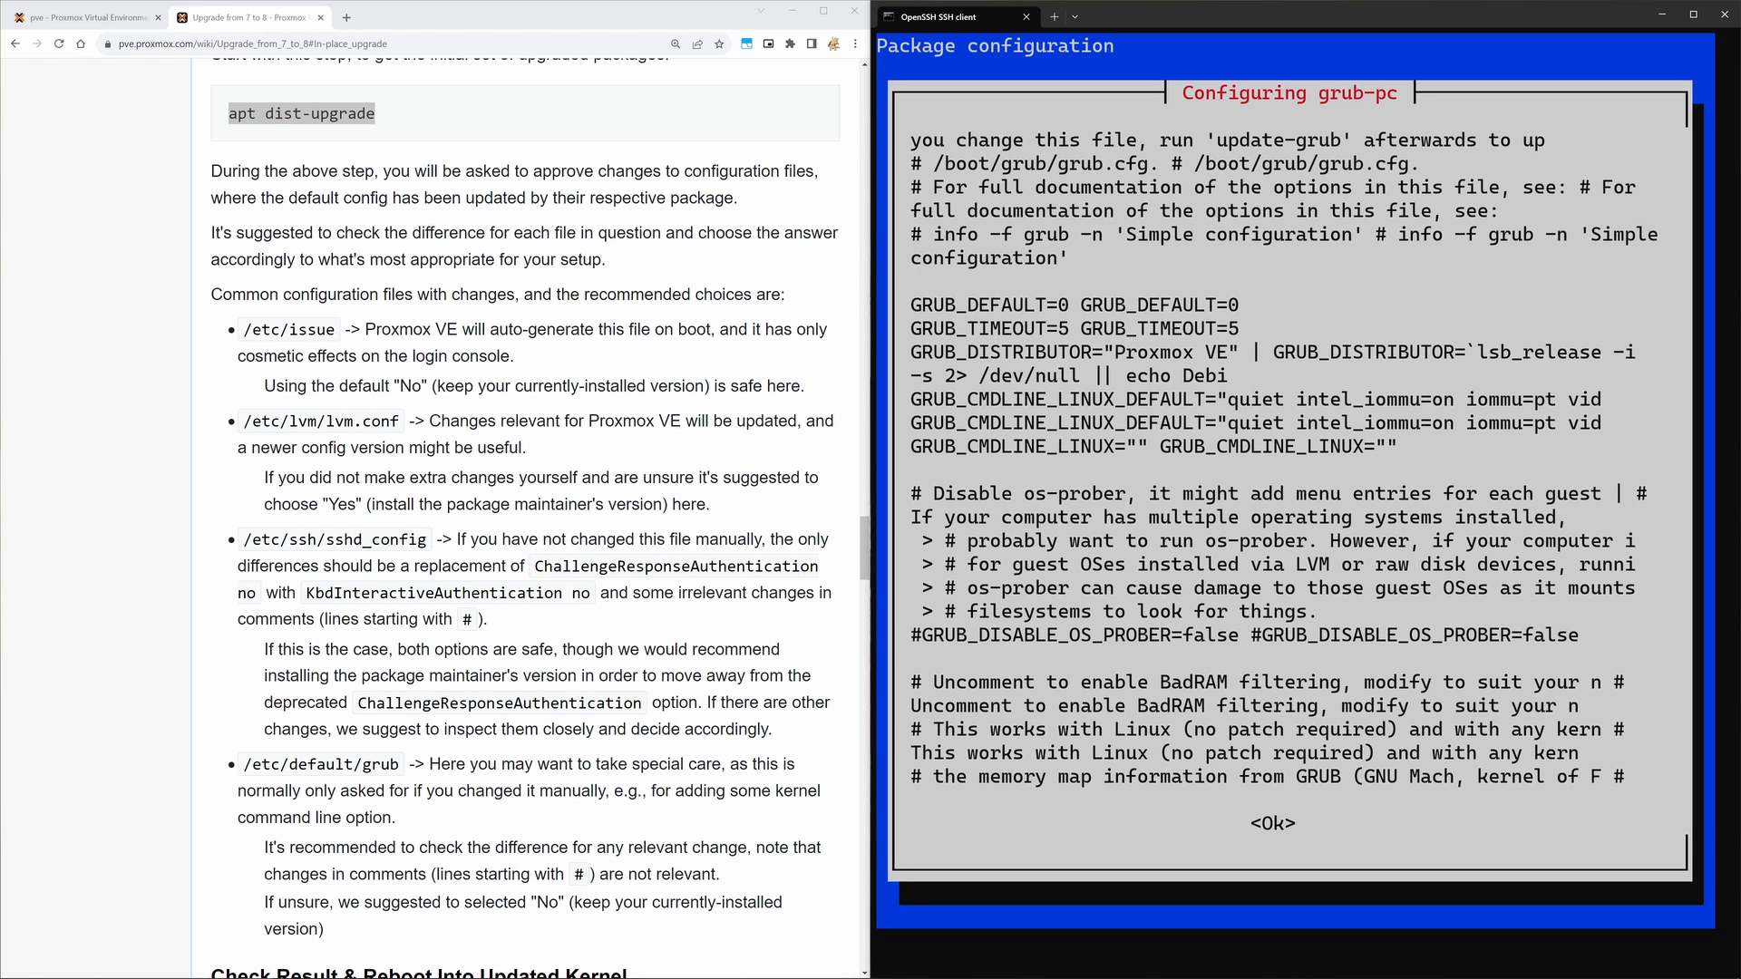
pyautogui.press('Down')
pyautogui.press('Down')
pyautogui.press('Up')
pyautogui.press('Up')
pyautogui.press('Up')
pyautogui.press('Up')
pyautogui.press('Up')
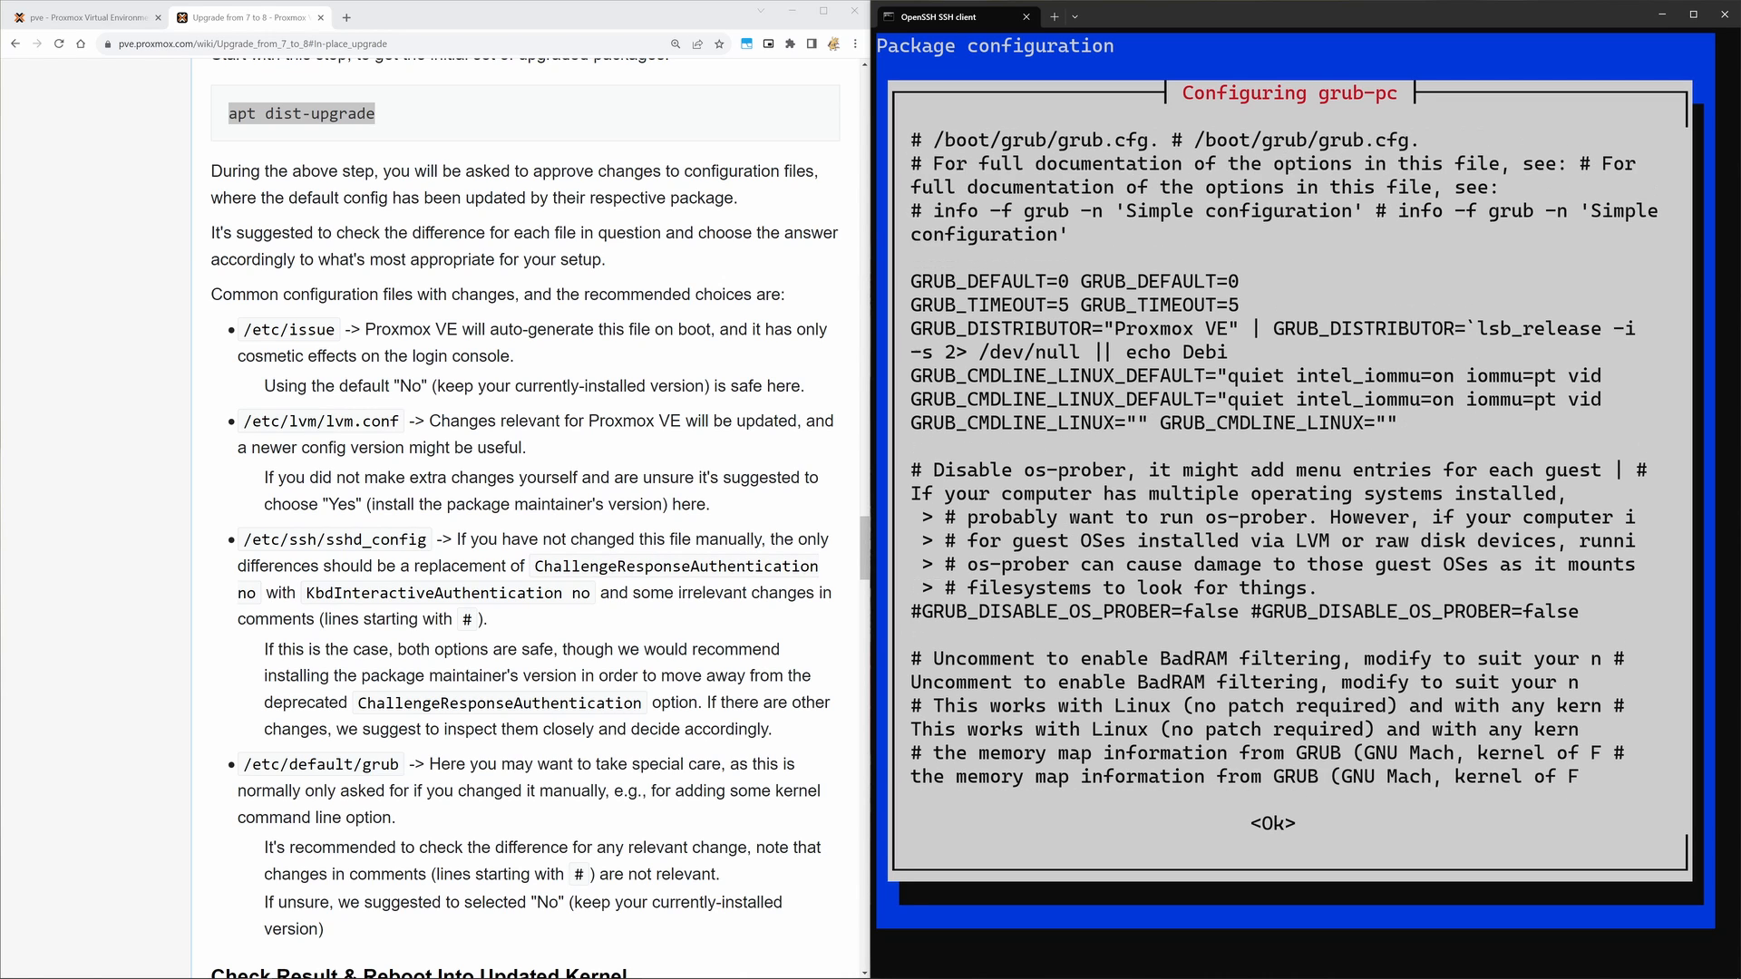
pyautogui.press('Down')
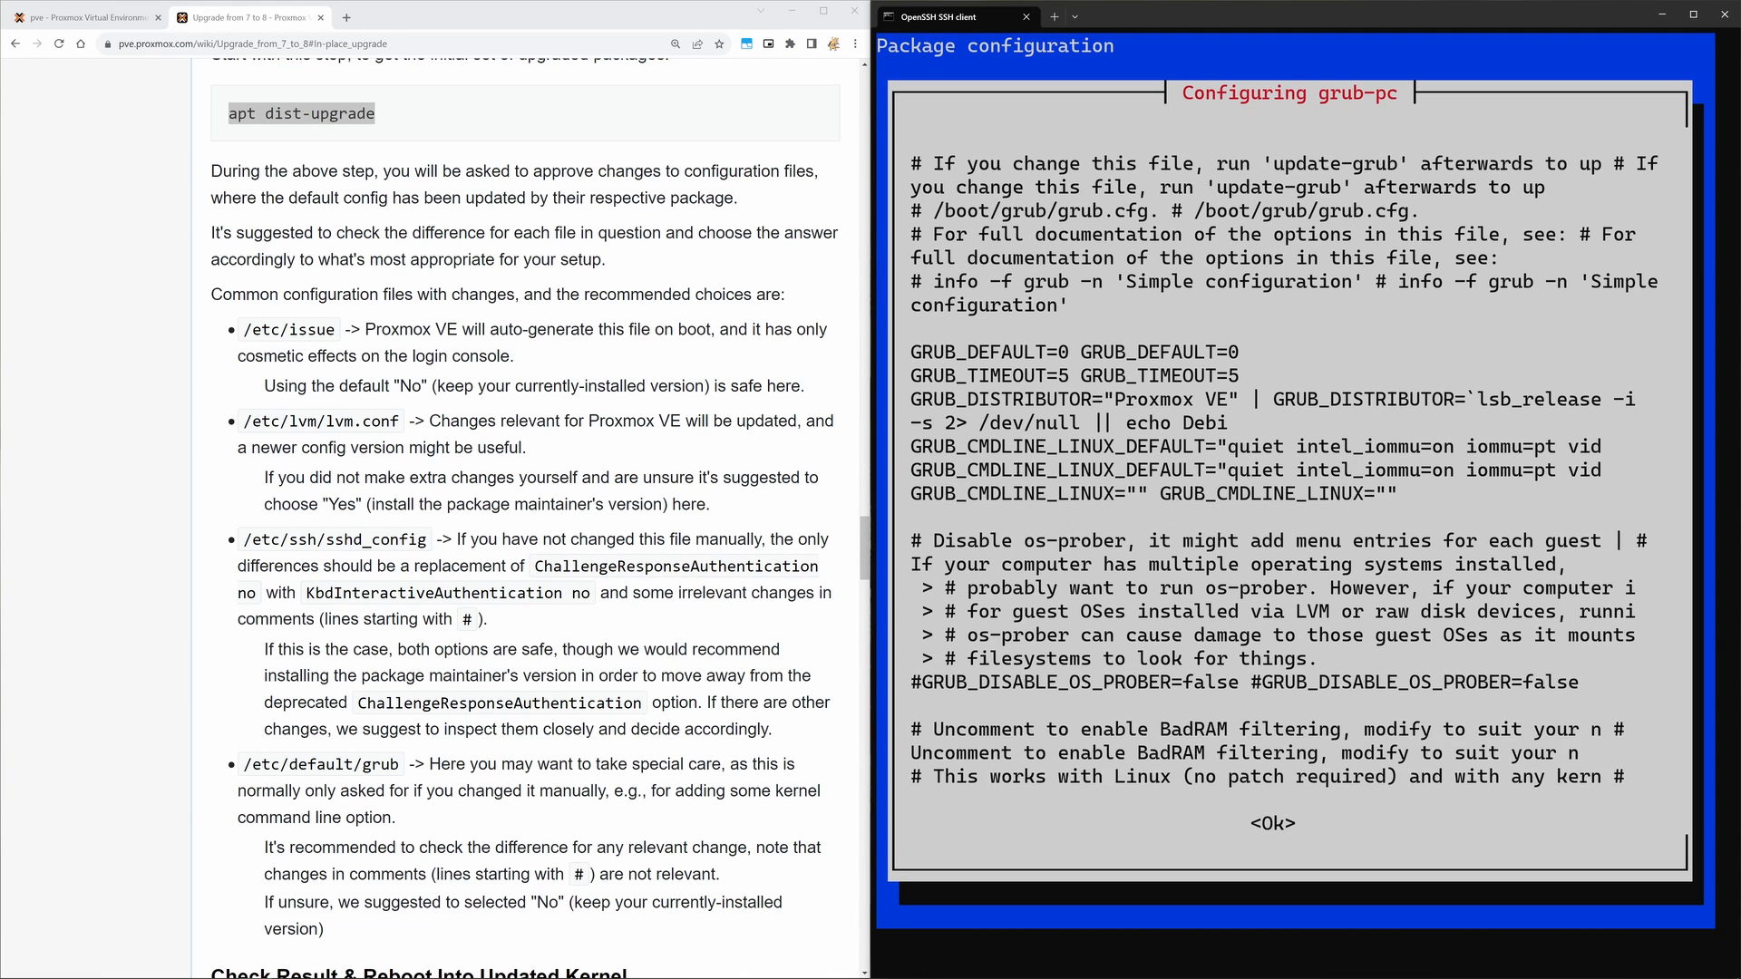
pyautogui.press('Down')
pyautogui.press('Down')
pyautogui.press('Down')
pyautogui.press('Down')
pyautogui.press('Down')
pyautogui.press('Down')
pyautogui.press('Down')
pyautogui.press('Down')
pyautogui.press('Down')
pyautogui.press('Down')
pyautogui.press('Down')
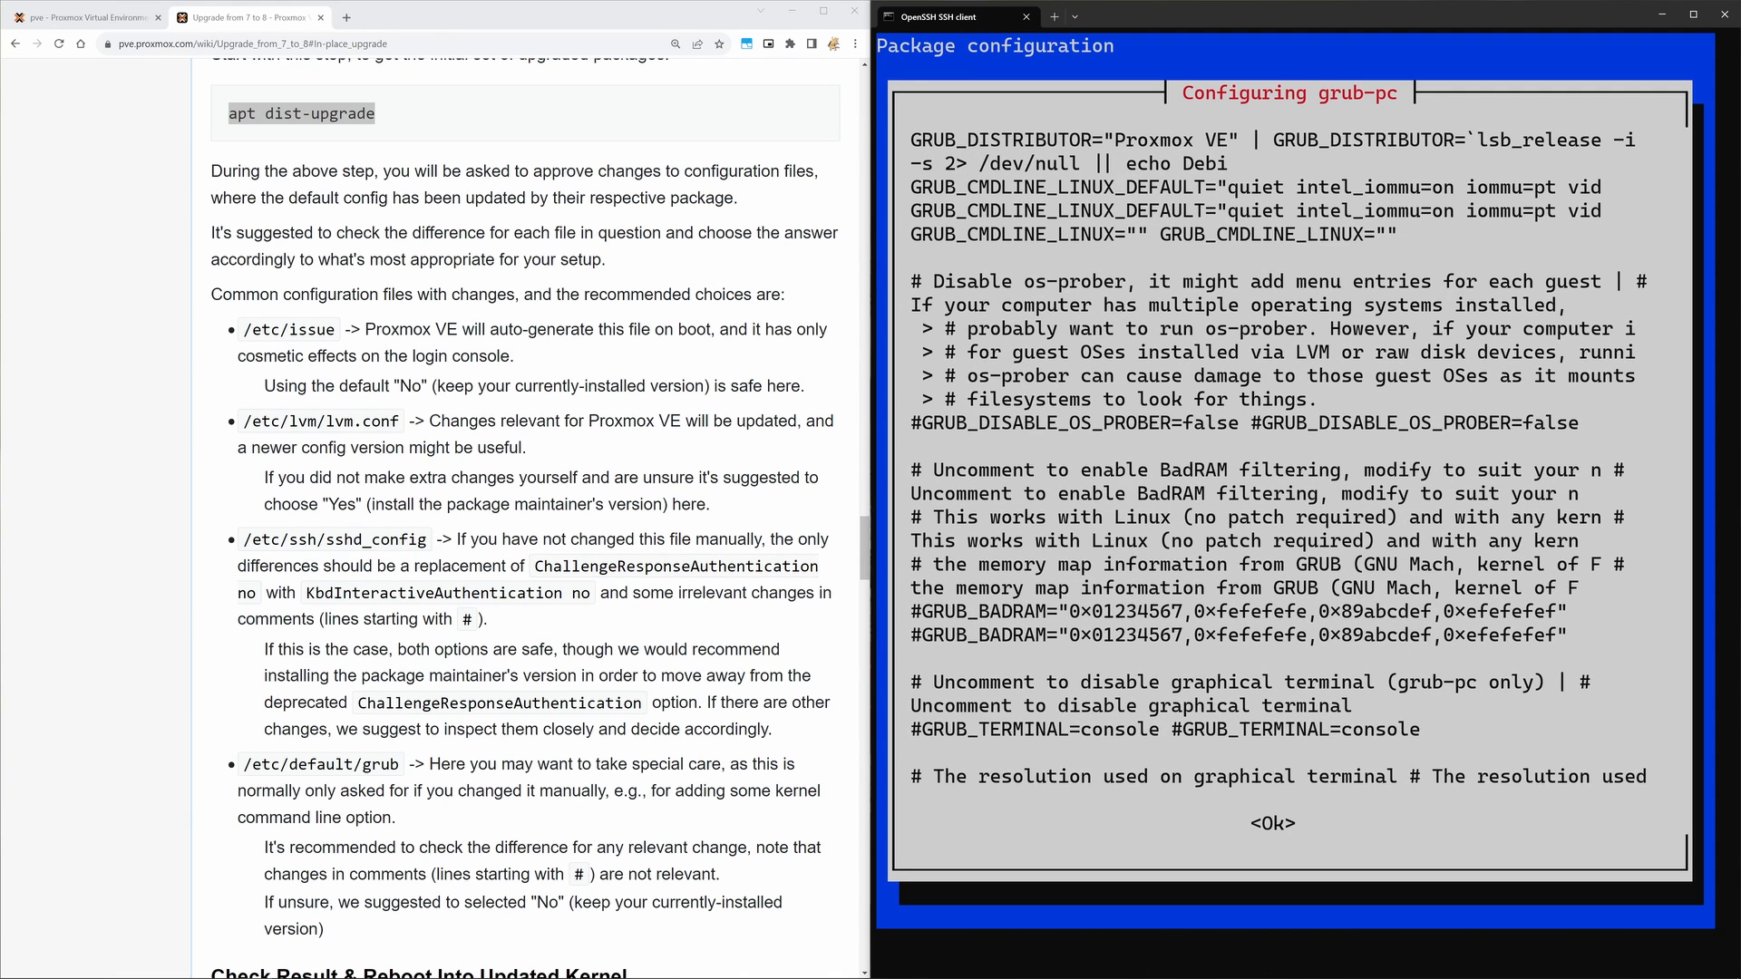
pyautogui.press('Return')
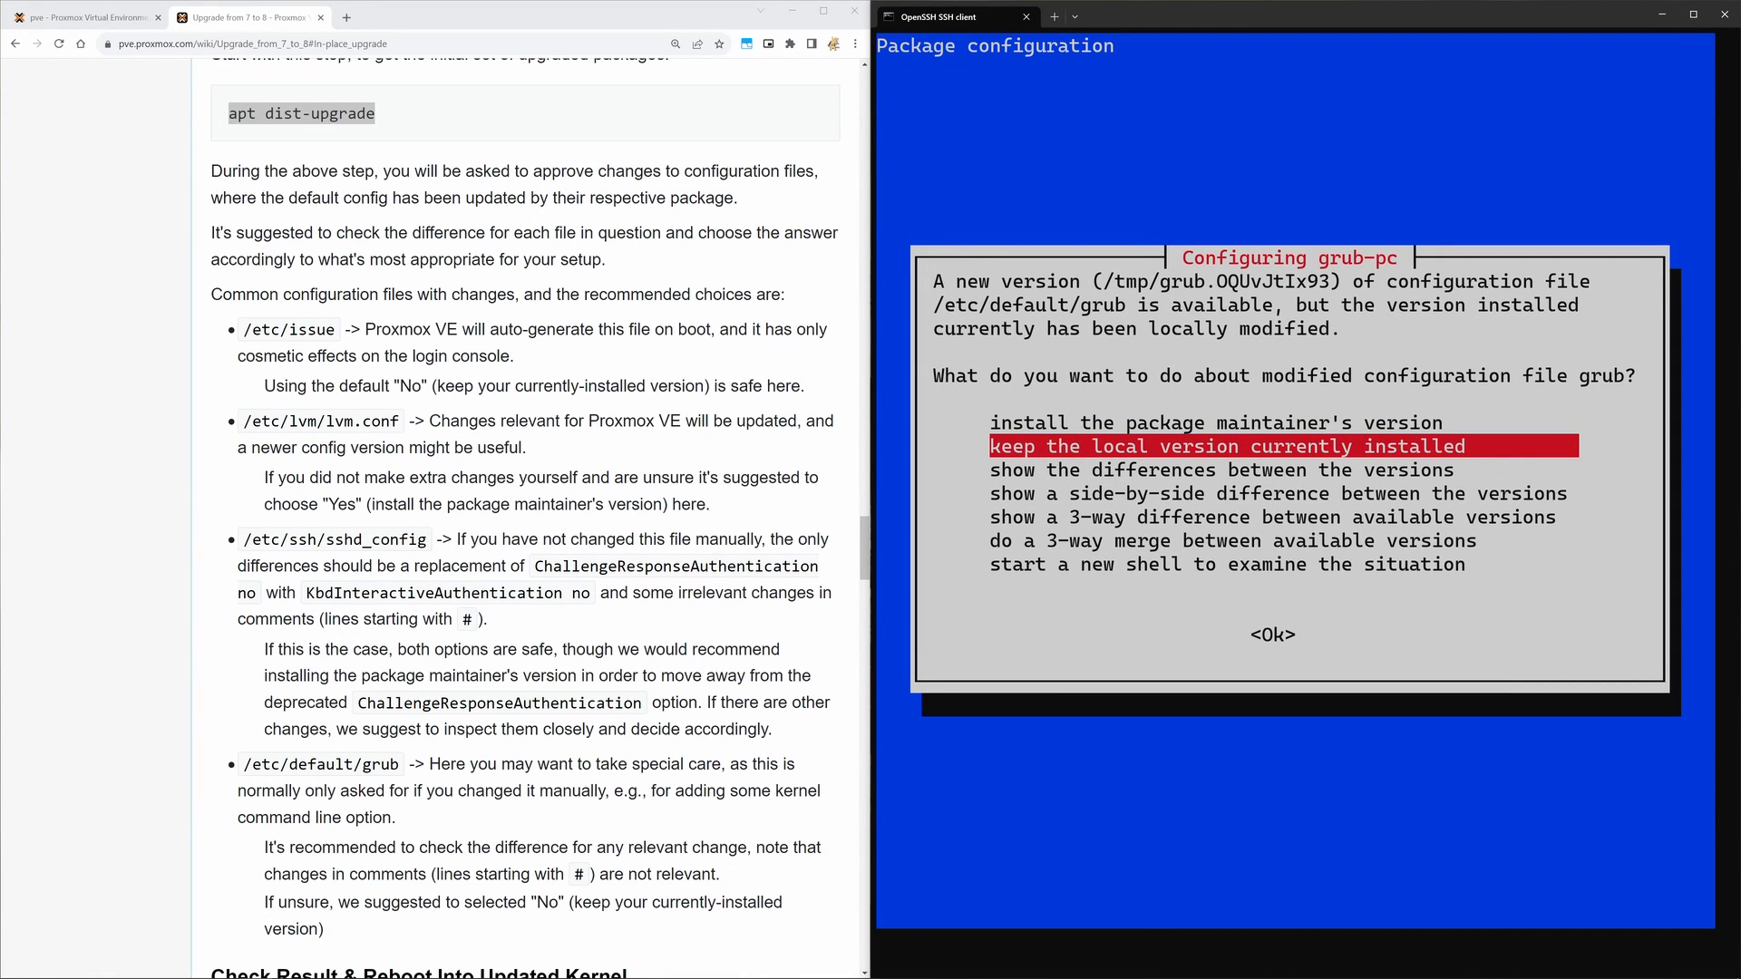
# Step: Keep the local version of the grub configuration and install the package maintainer's version of pve-enterprise.list
pyautogui.press('Return')
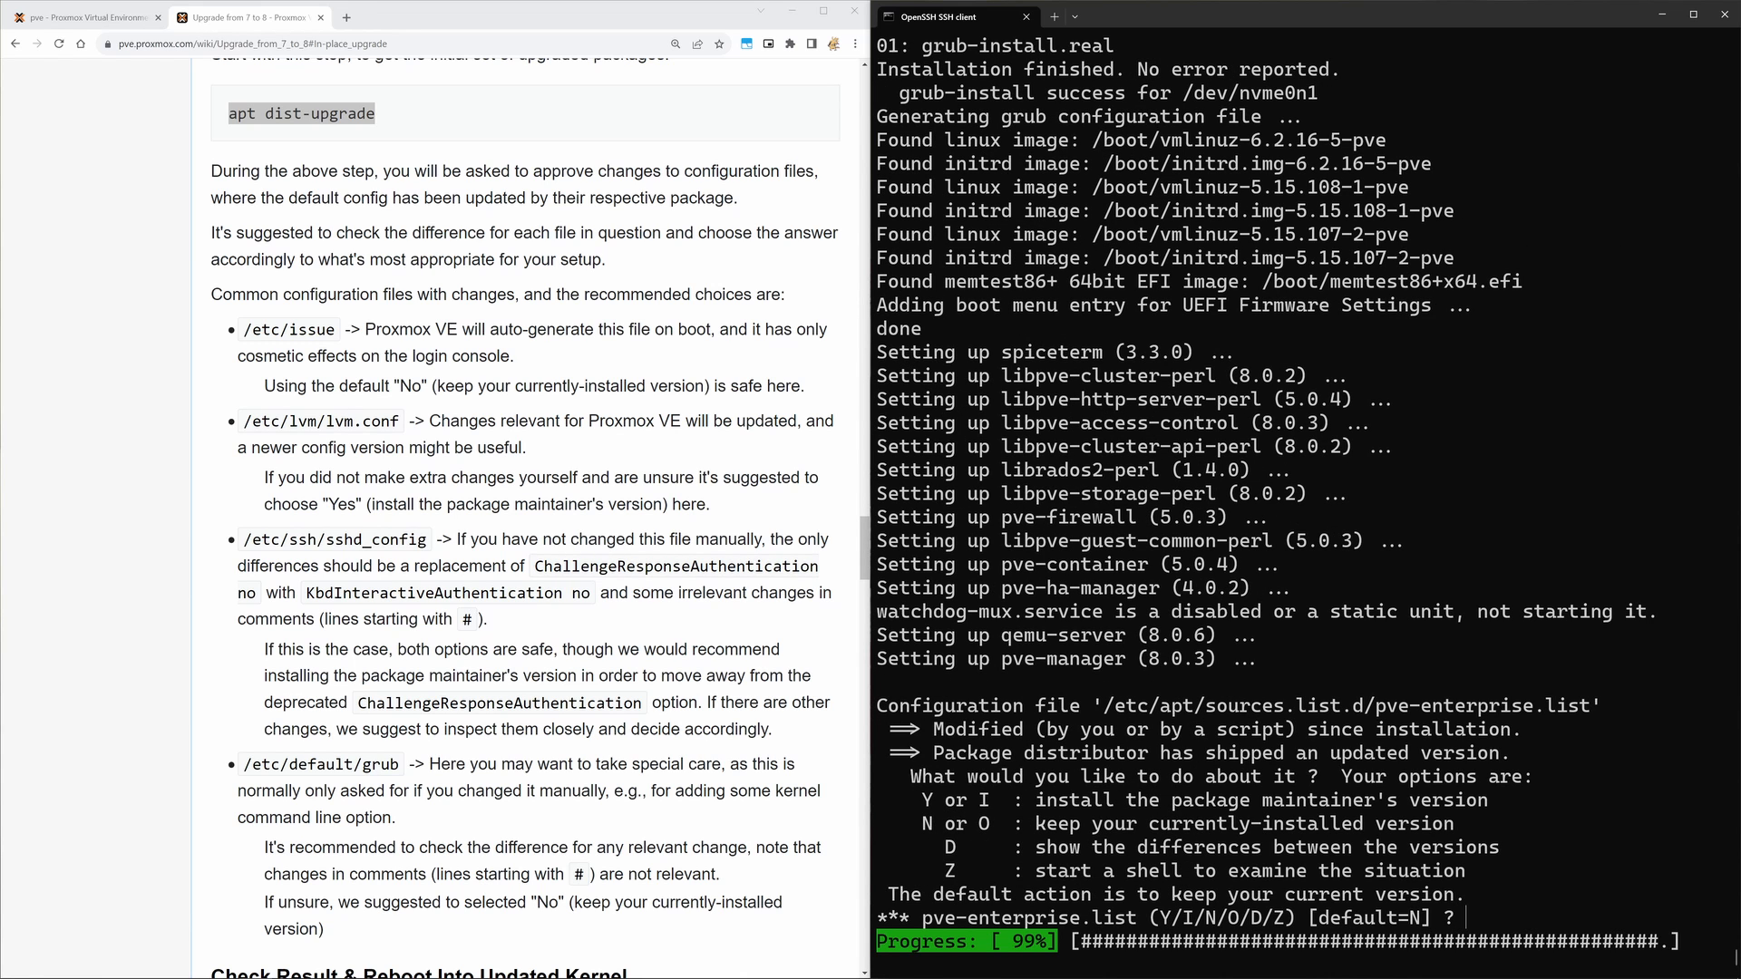
pyautogui.write('y')
pyautogui.press('Return')
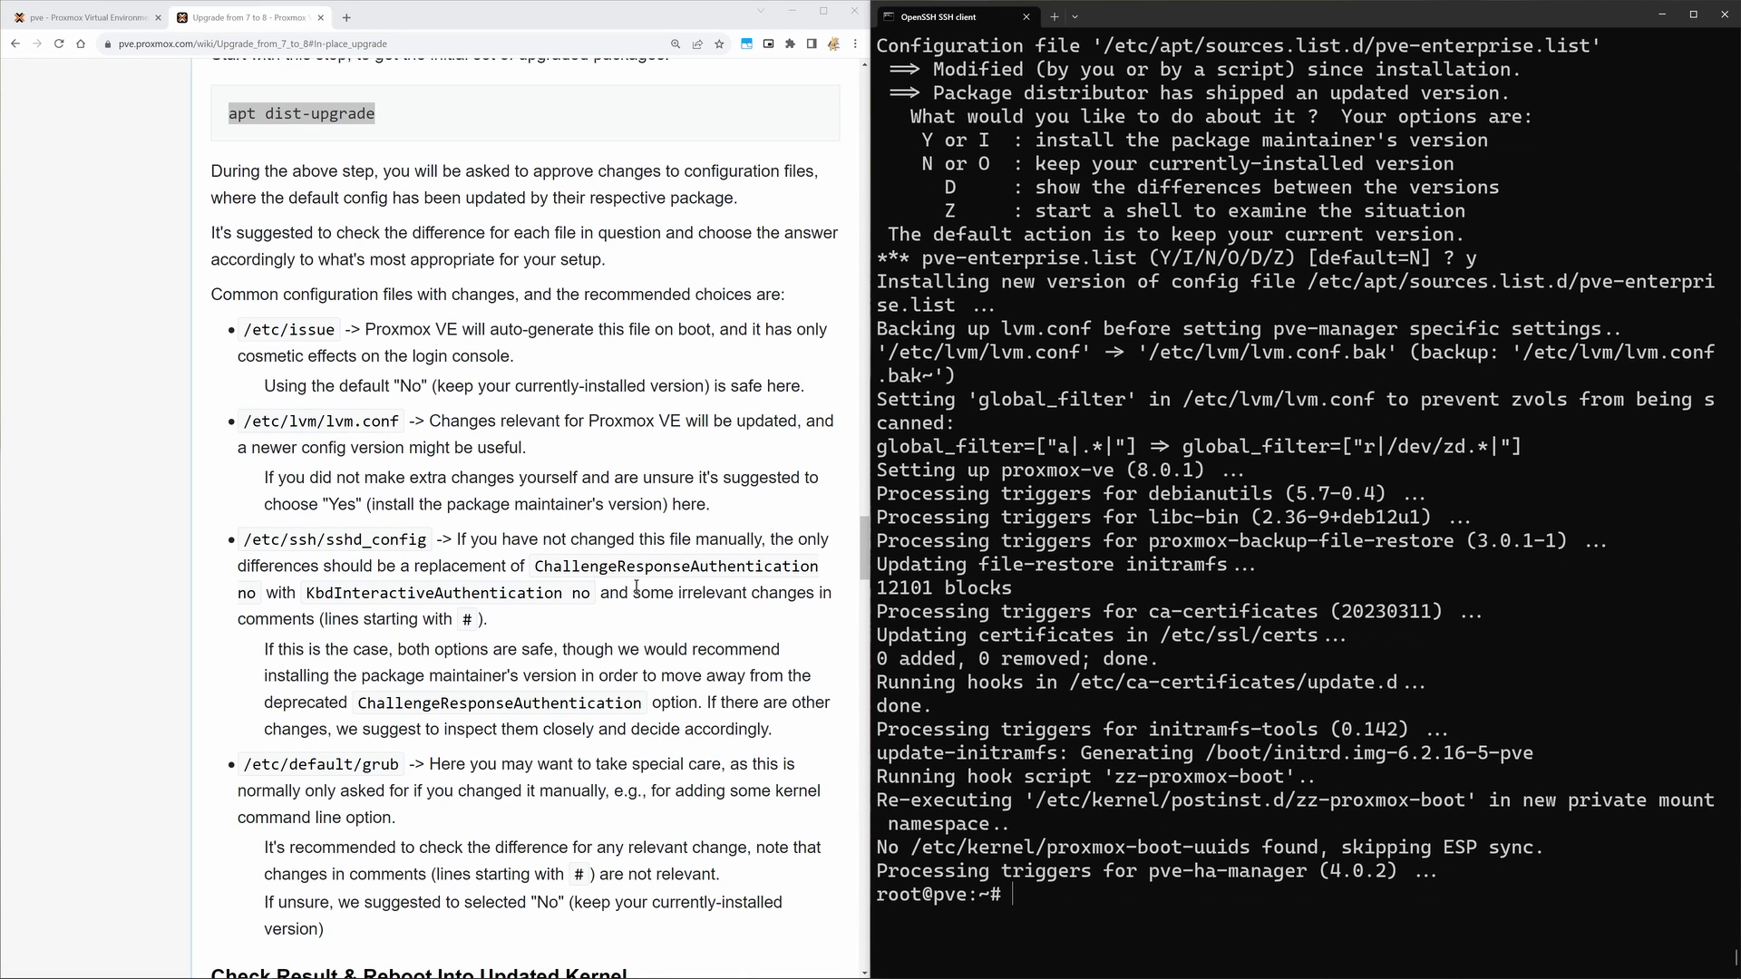
# Step: Run the wiki's pve7to8 checker script in the SSH terminal and review its warnings
pyautogui.scroll(-5, 596, 583)
pyautogui.scroll(-1, 596, 583)
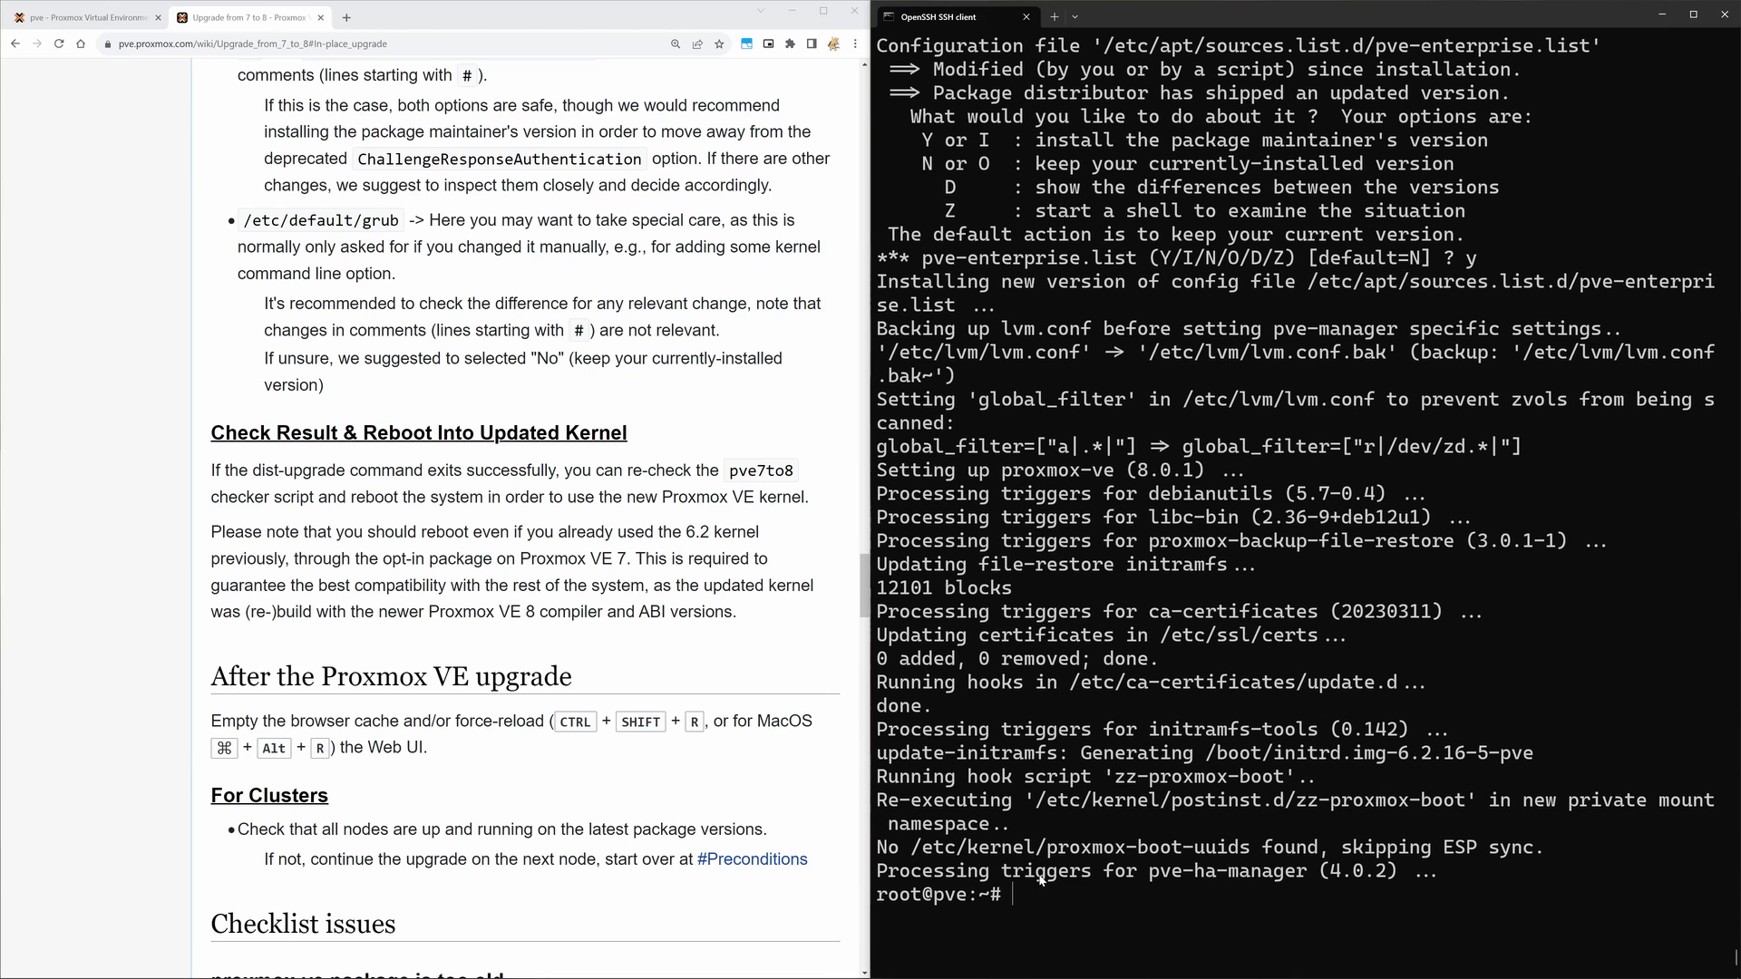
pyautogui.moveTo(731, 471); pyautogui.dragTo(792, 471)
pyautogui.hotkey('ctrl', 'c')
pyautogui.click(1156, 759)
pyautogui.rightClick(1172, 848)
pyautogui.press('Return')
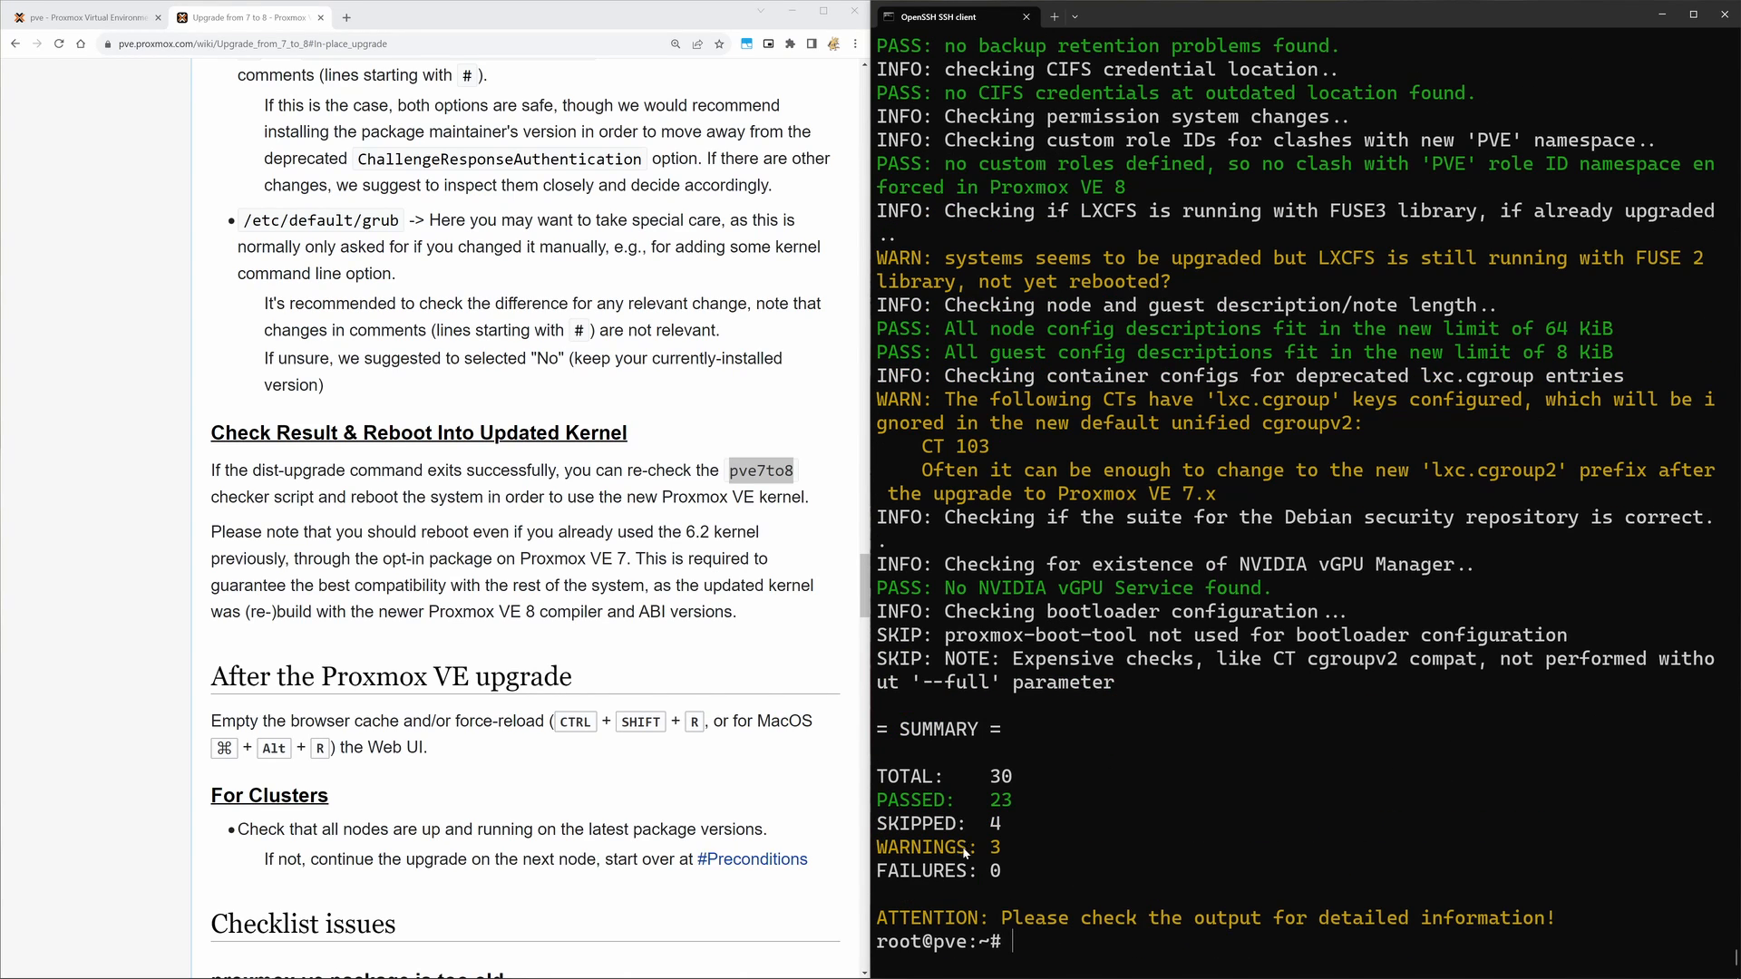
pyautogui.scroll(2, 1105, 647)
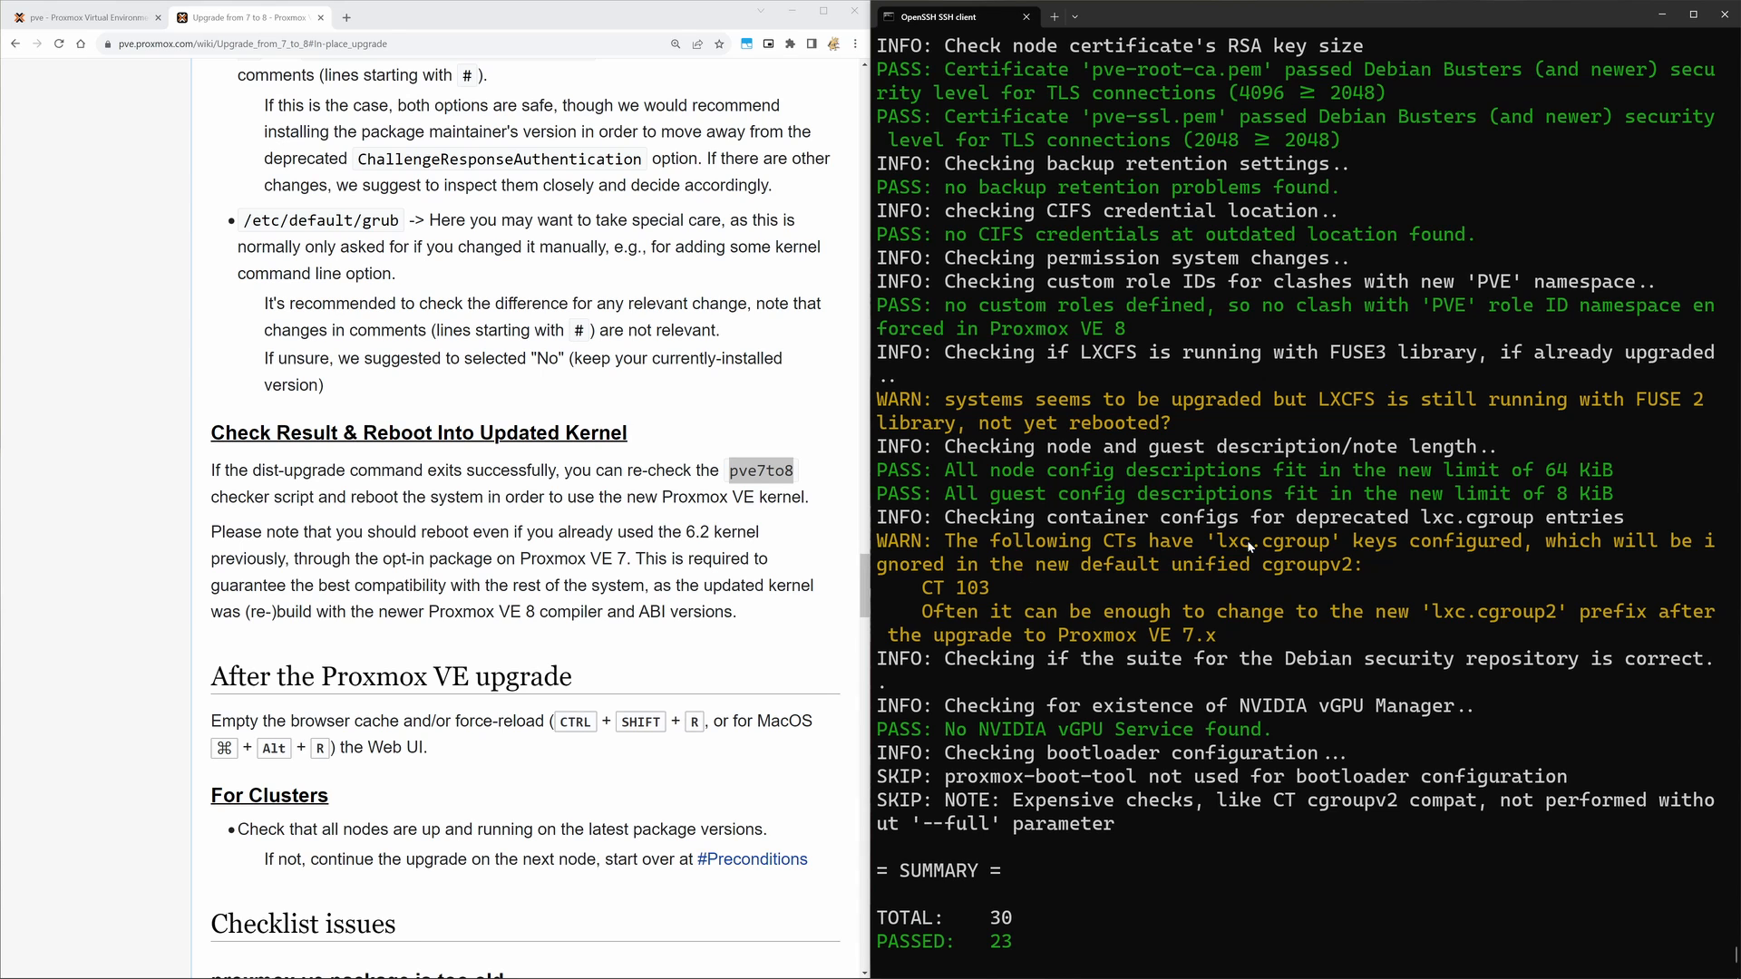
pyautogui.scroll(1, 1056, 483)
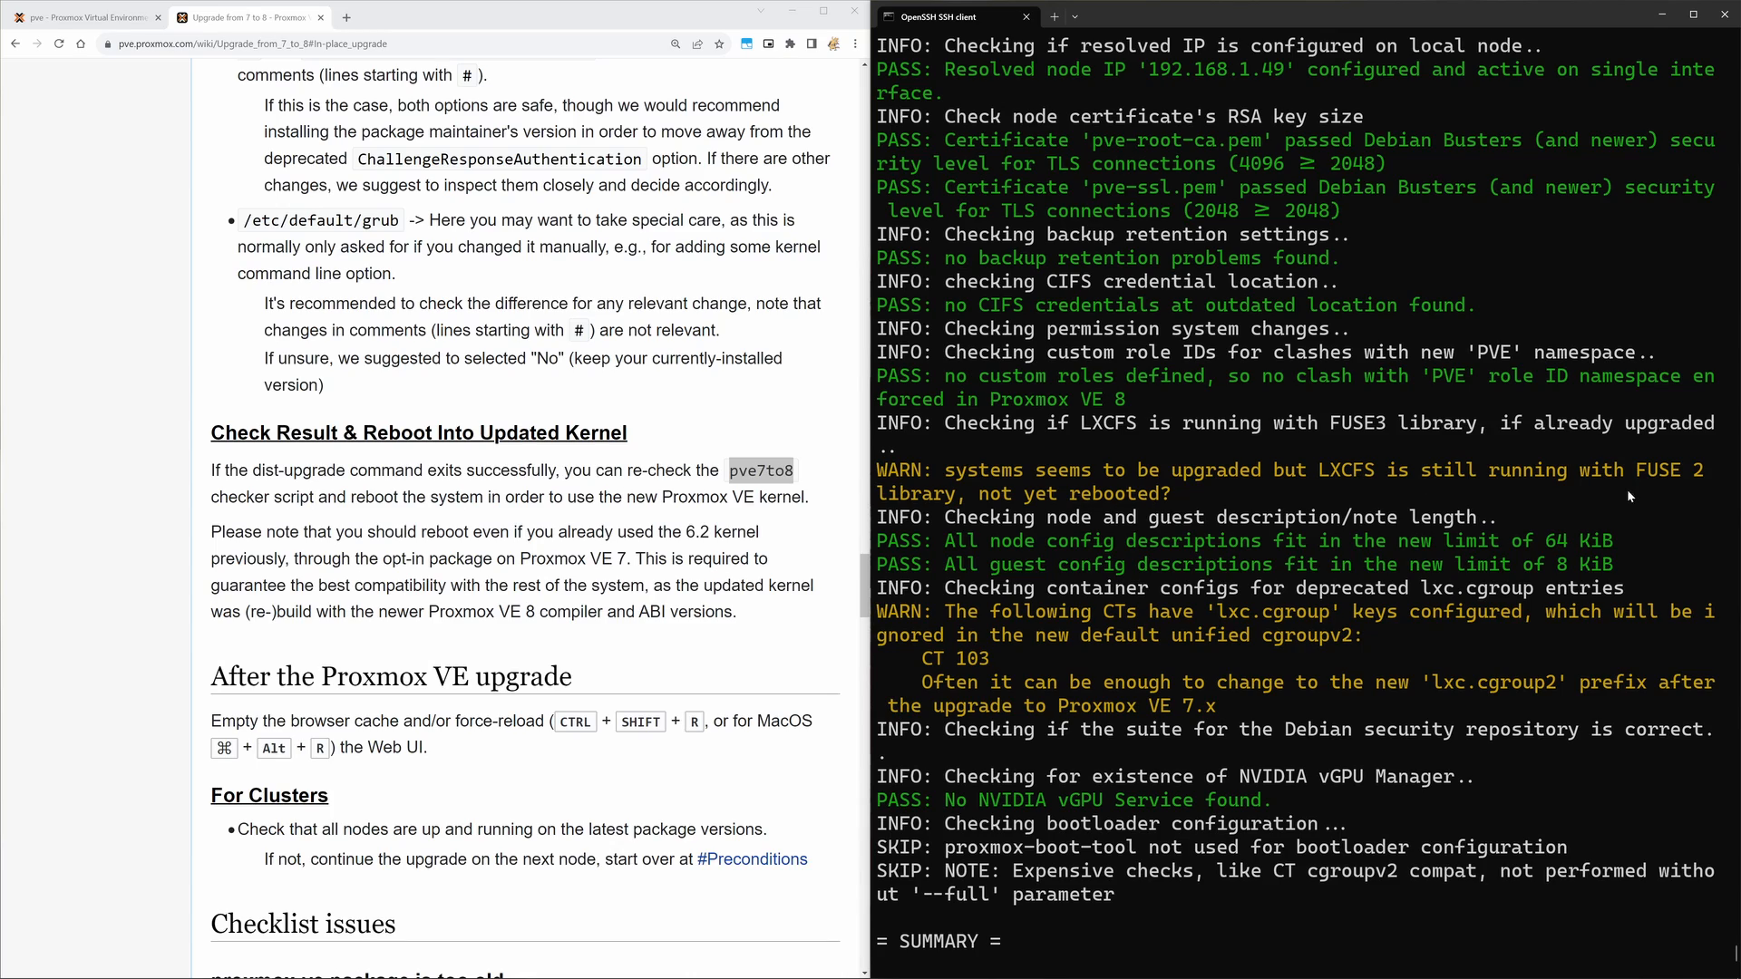
pyautogui.scroll(10, 1393, 385)
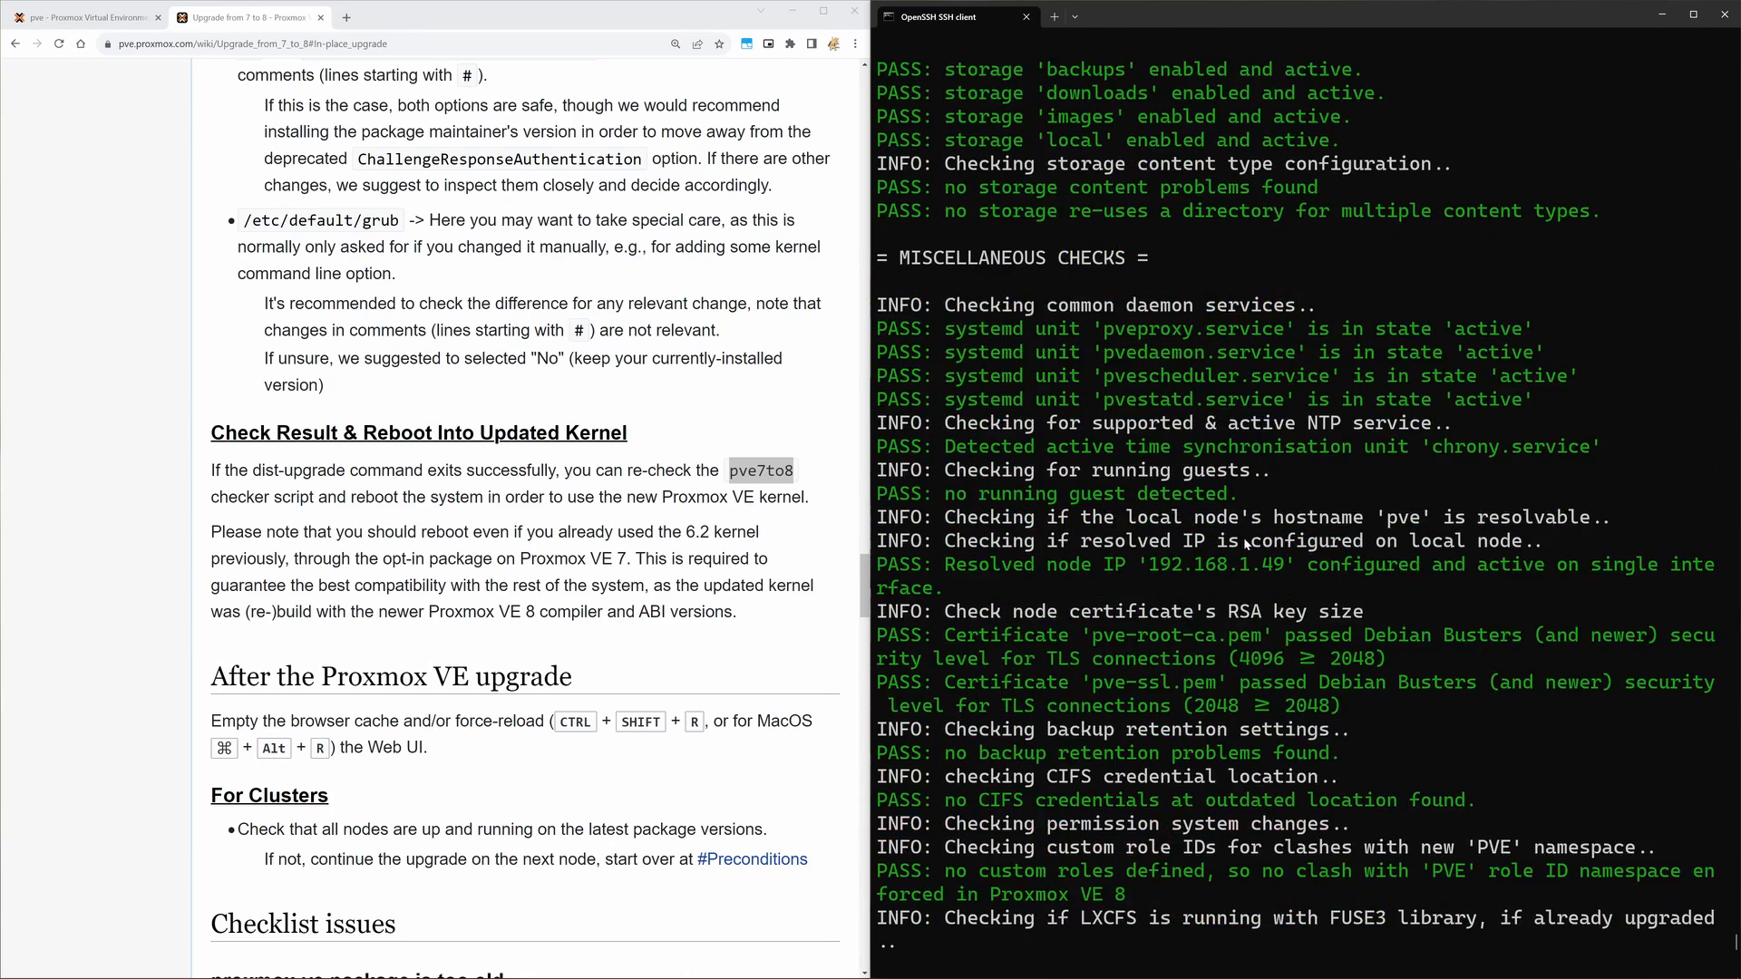
pyautogui.scroll(3, 1246, 542)
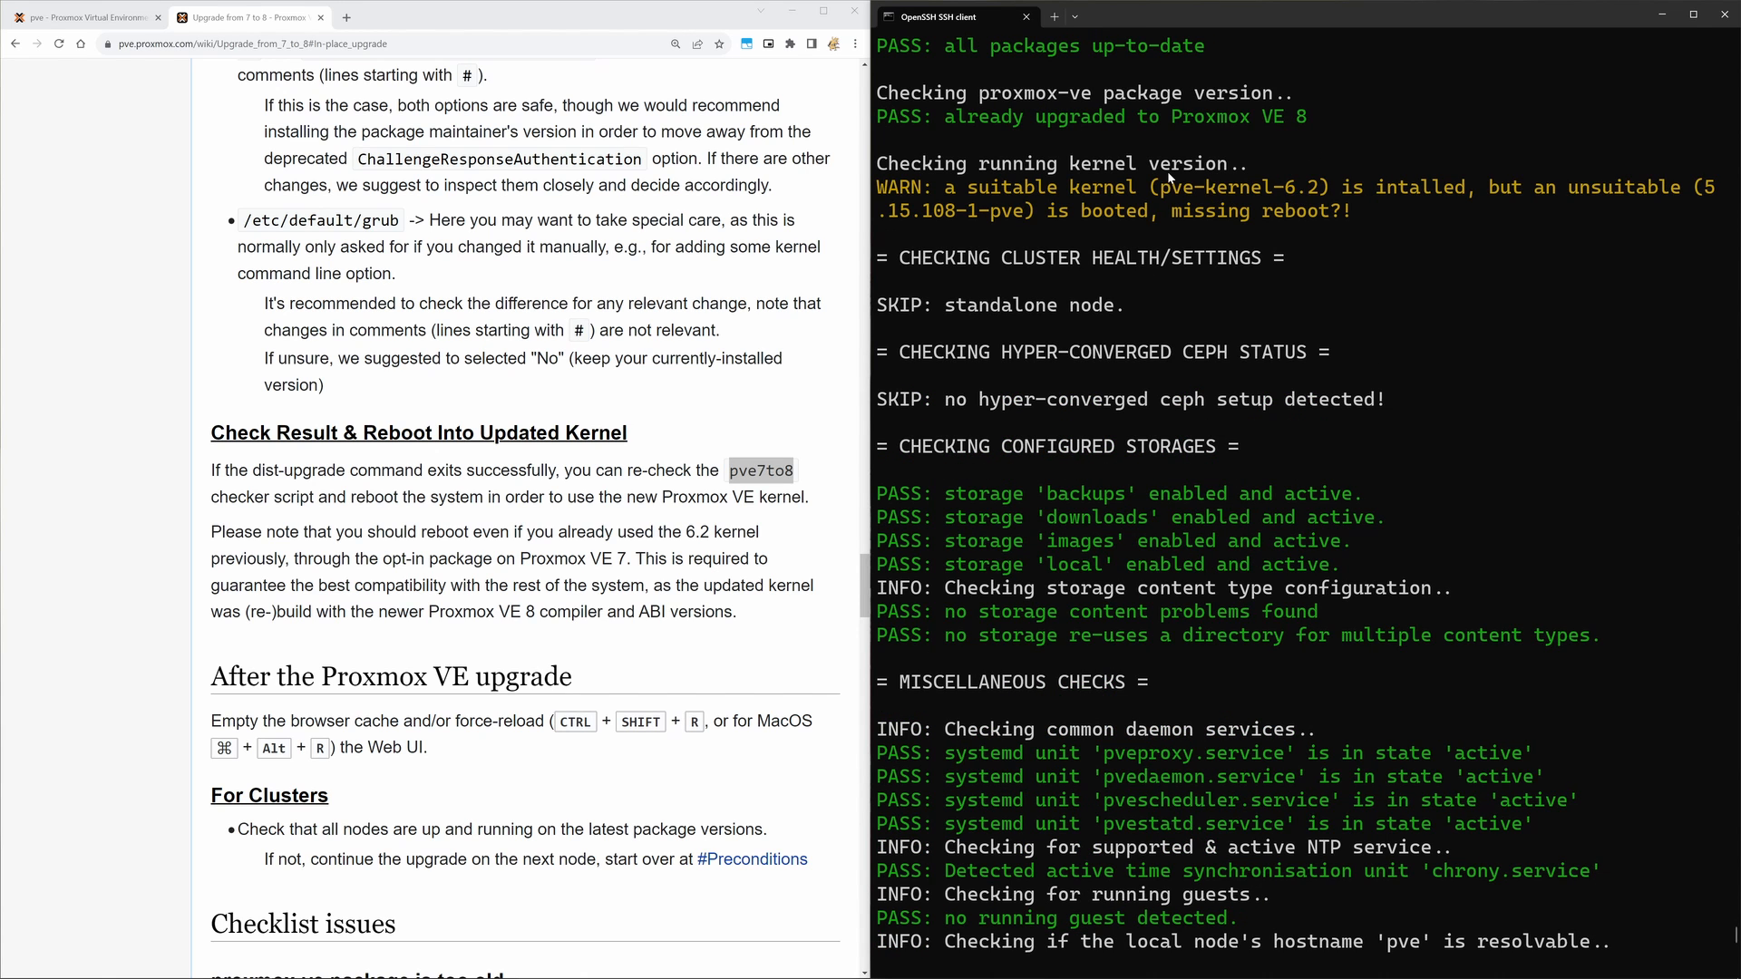
pyautogui.scroll(-7, 1170, 177)
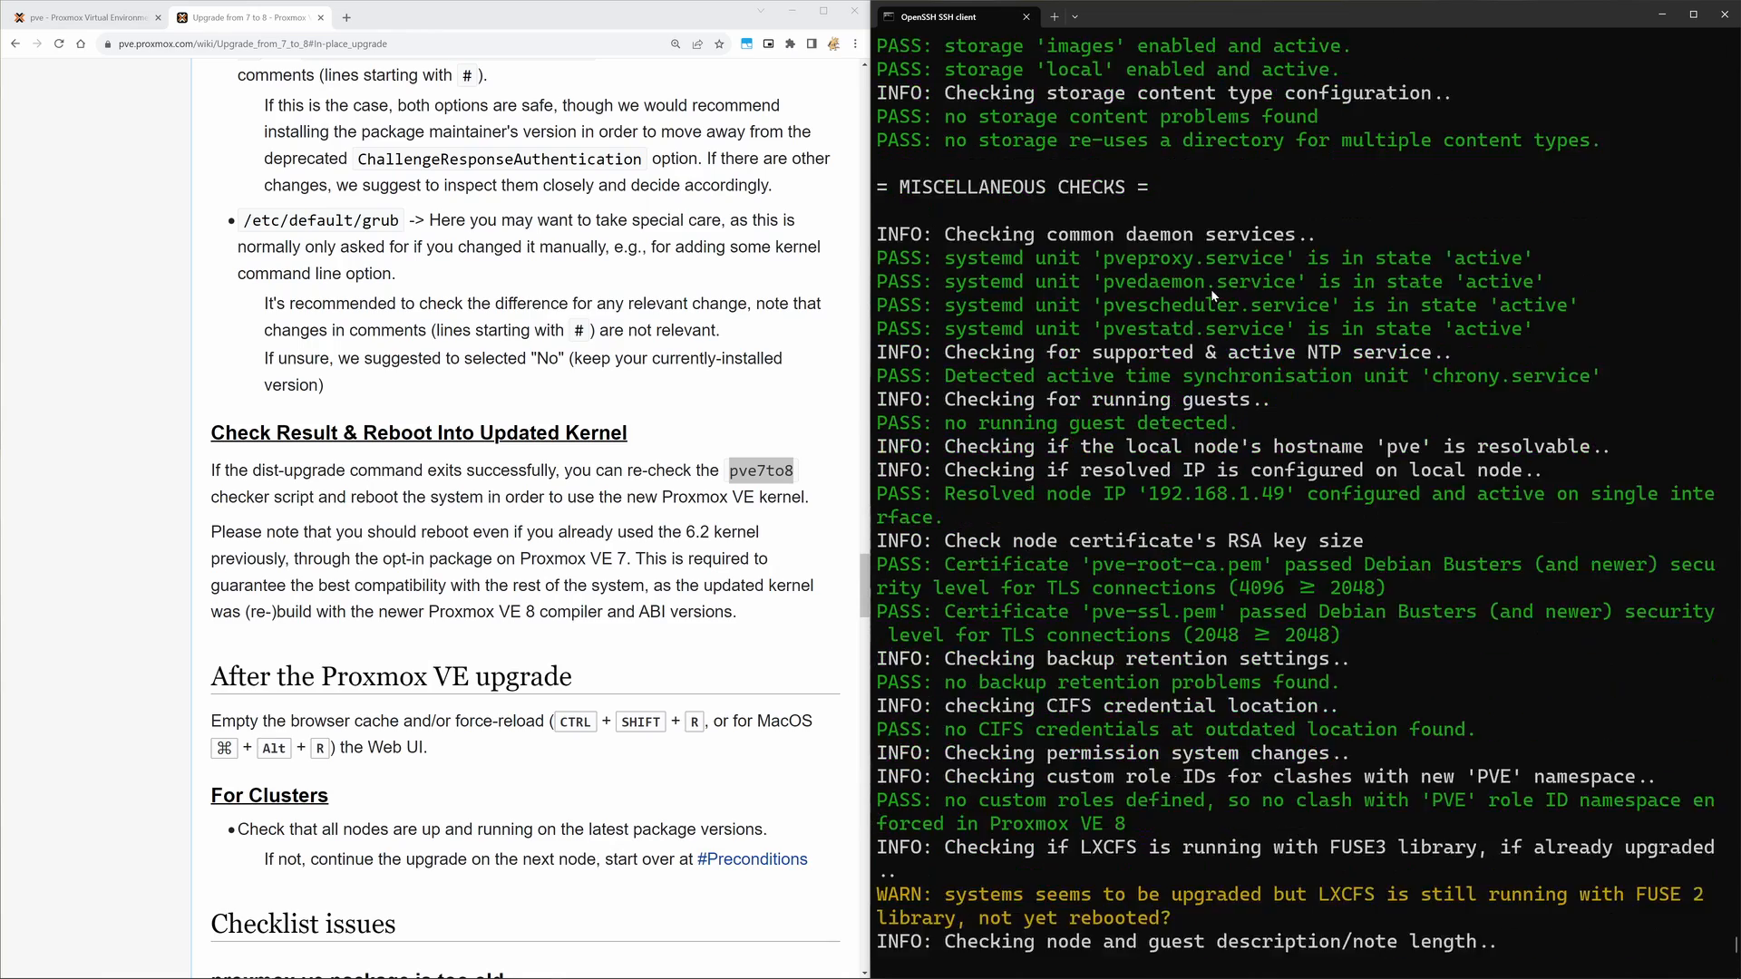
pyautogui.scroll(-9, 1212, 295)
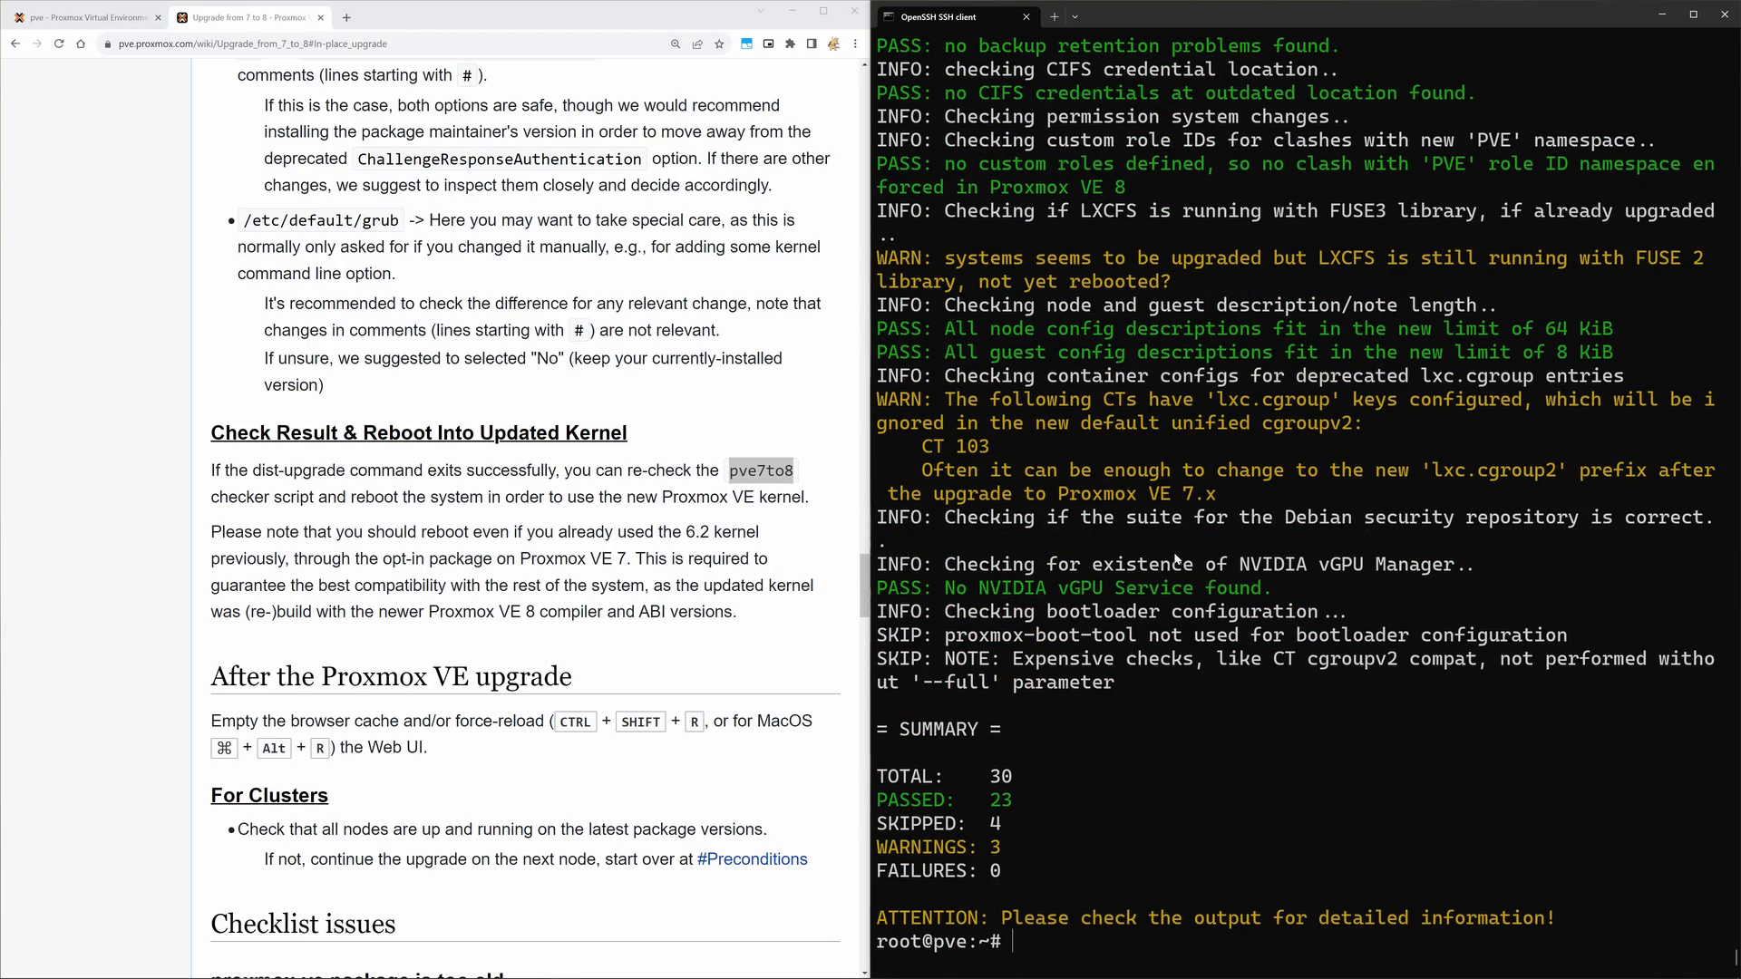
# Step: Reboot the node and reconnect to it with "ssh proxmox", retrying until the session opens
pyautogui.write('reboot')
pyautogui.press('Return')
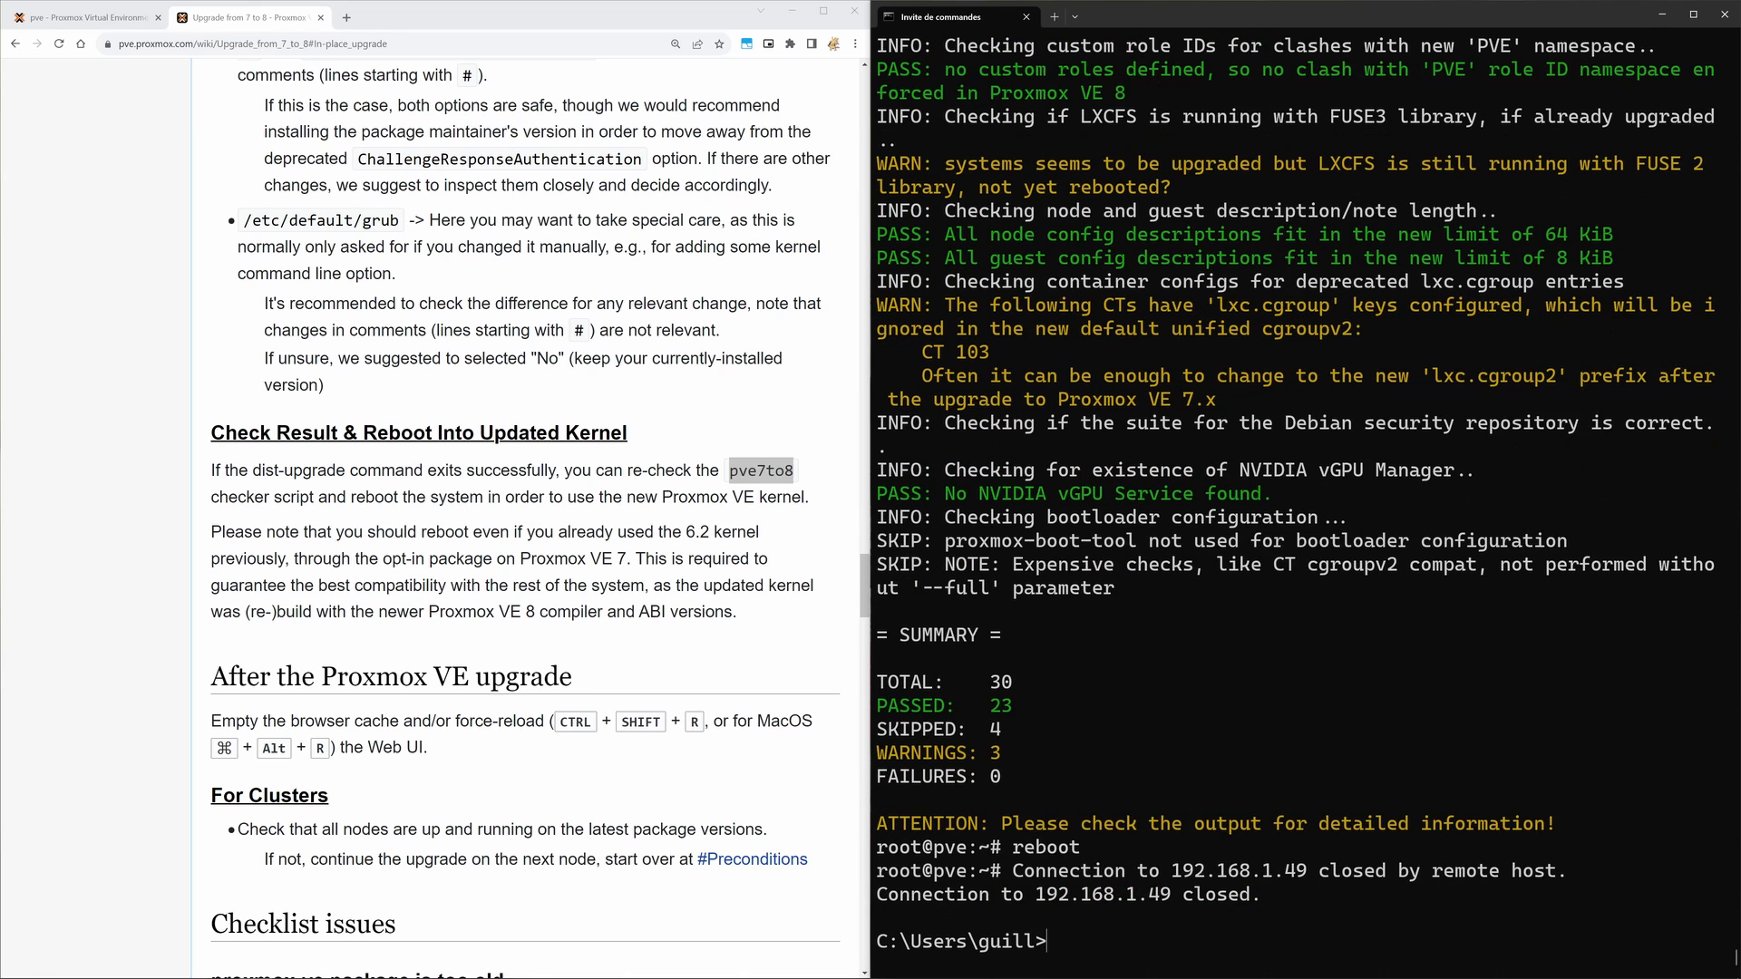
pyautogui.press('Up')
pyautogui.press('Return')
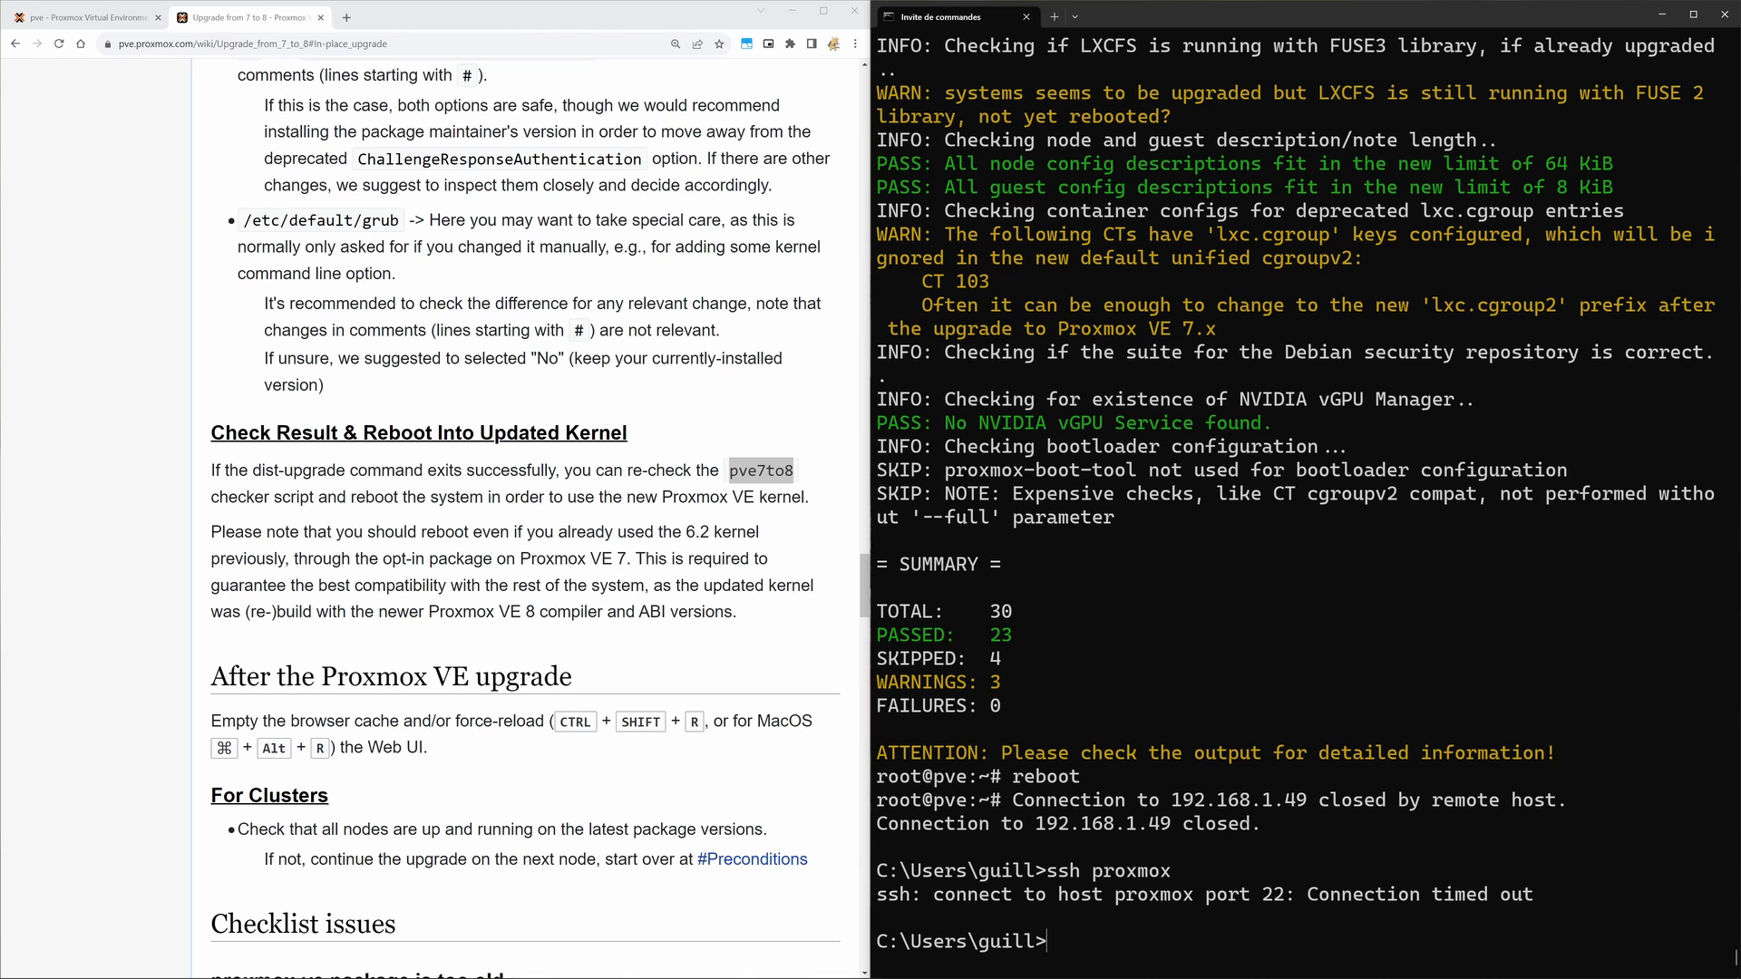
pyautogui.press('Up')
pyautogui.press('Return')
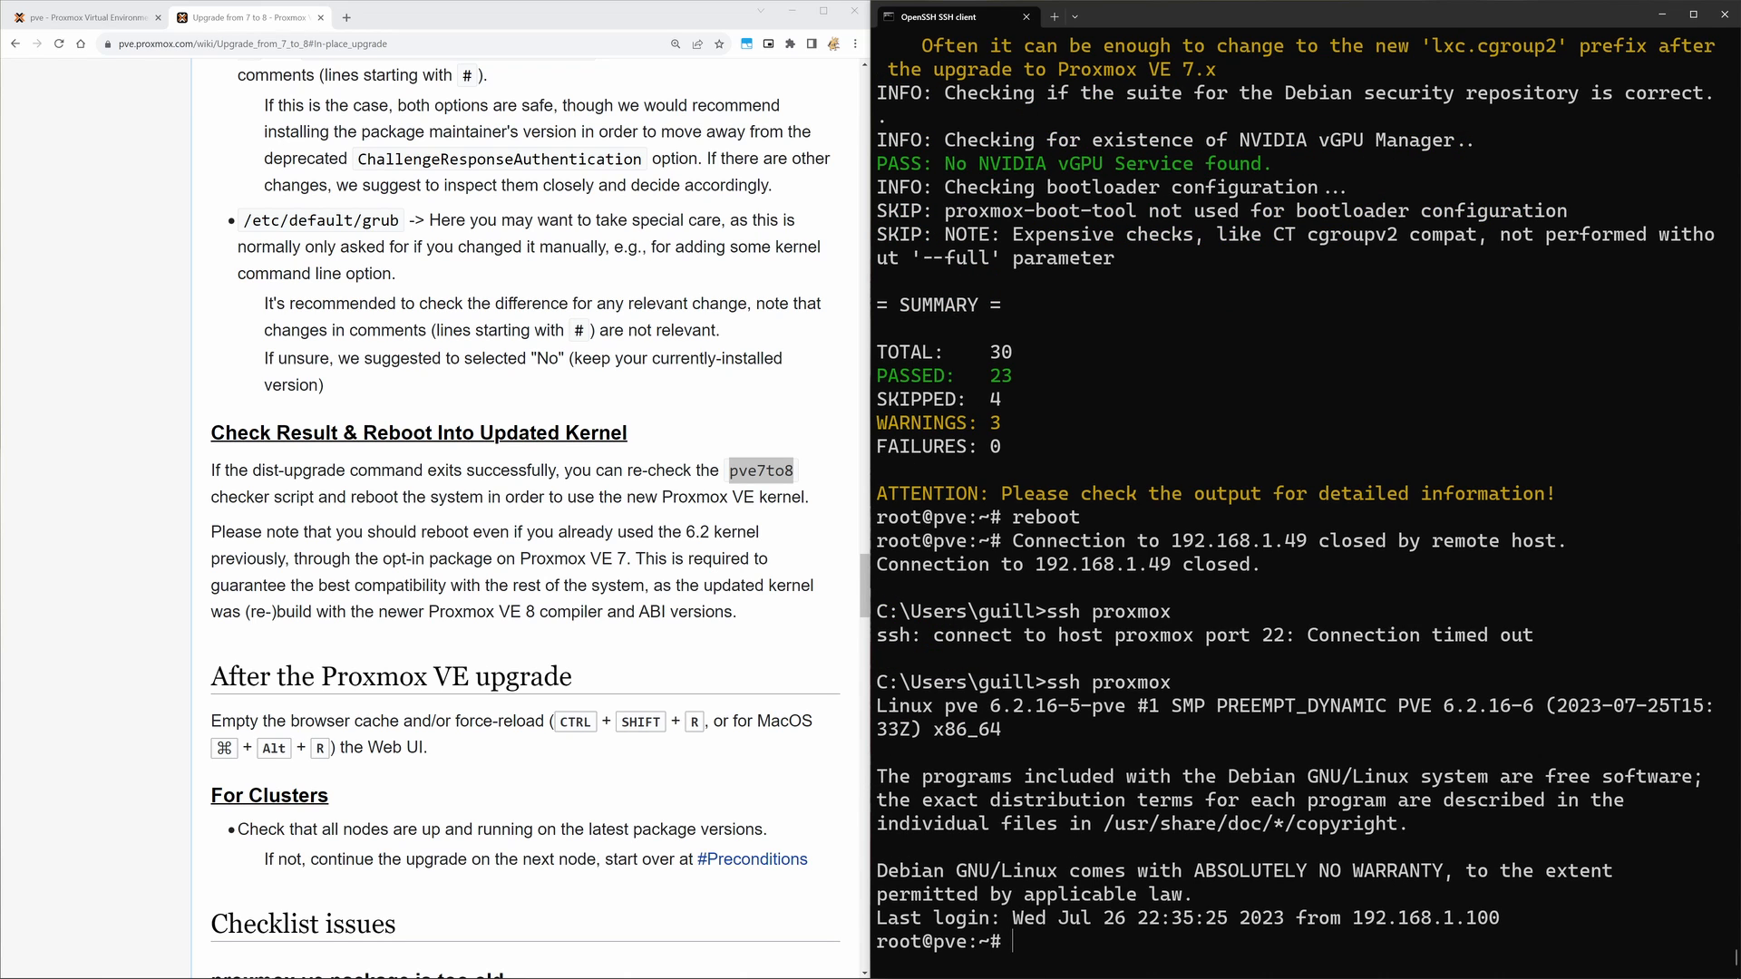
# Step: Run the pve7to8 checker again on the rebooted node and review its kernel check and remaining warnings
pyautogui.press('Up')
pyautogui.press('Up')
pyautogui.press('Return')
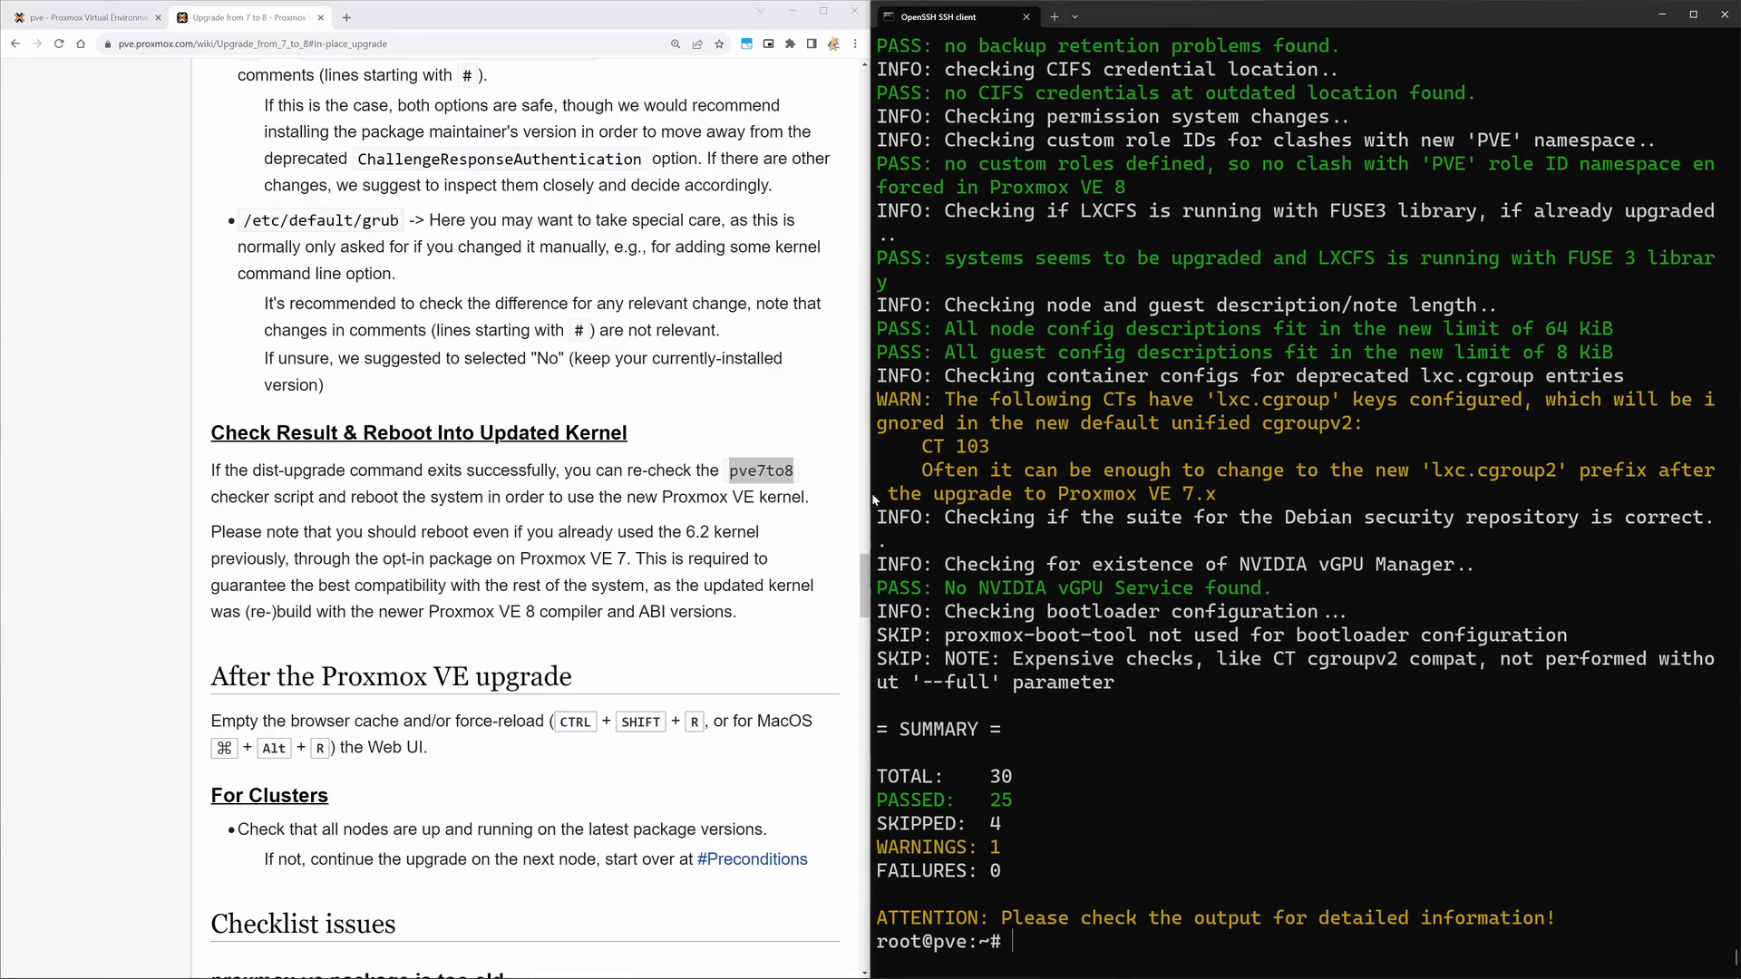
pyautogui.scroll(3, 1097, 512)
pyautogui.scroll(13, 1091, 508)
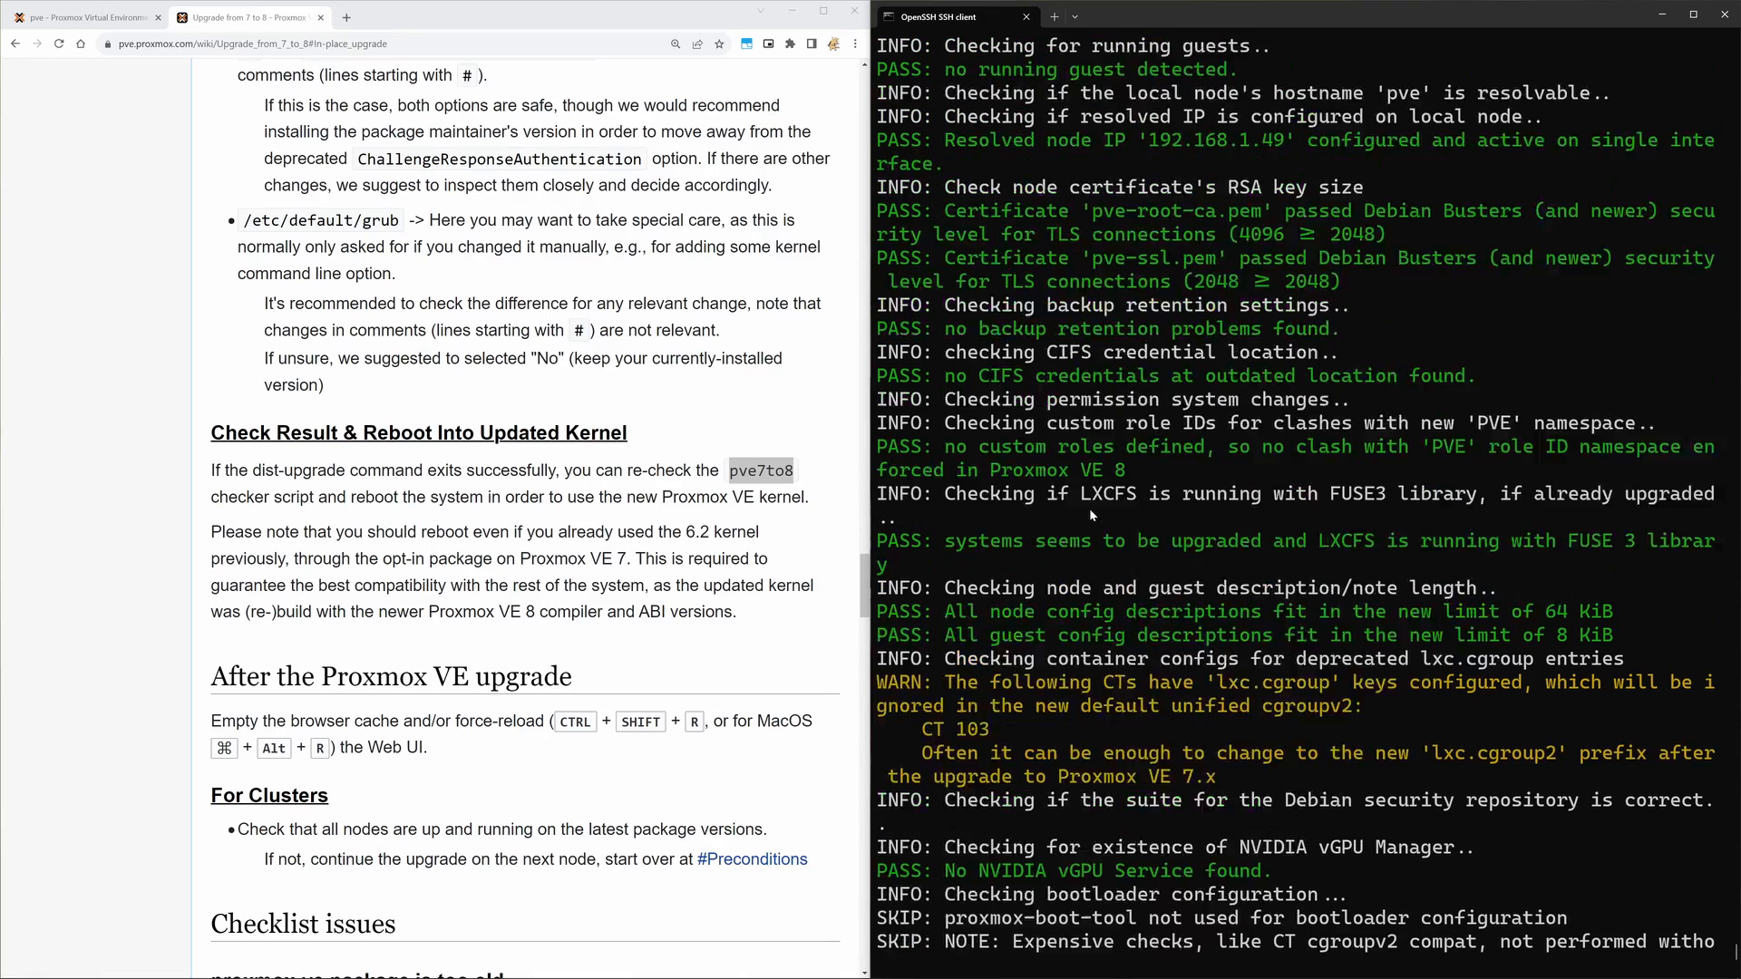
pyautogui.scroll(1, 1147, 213)
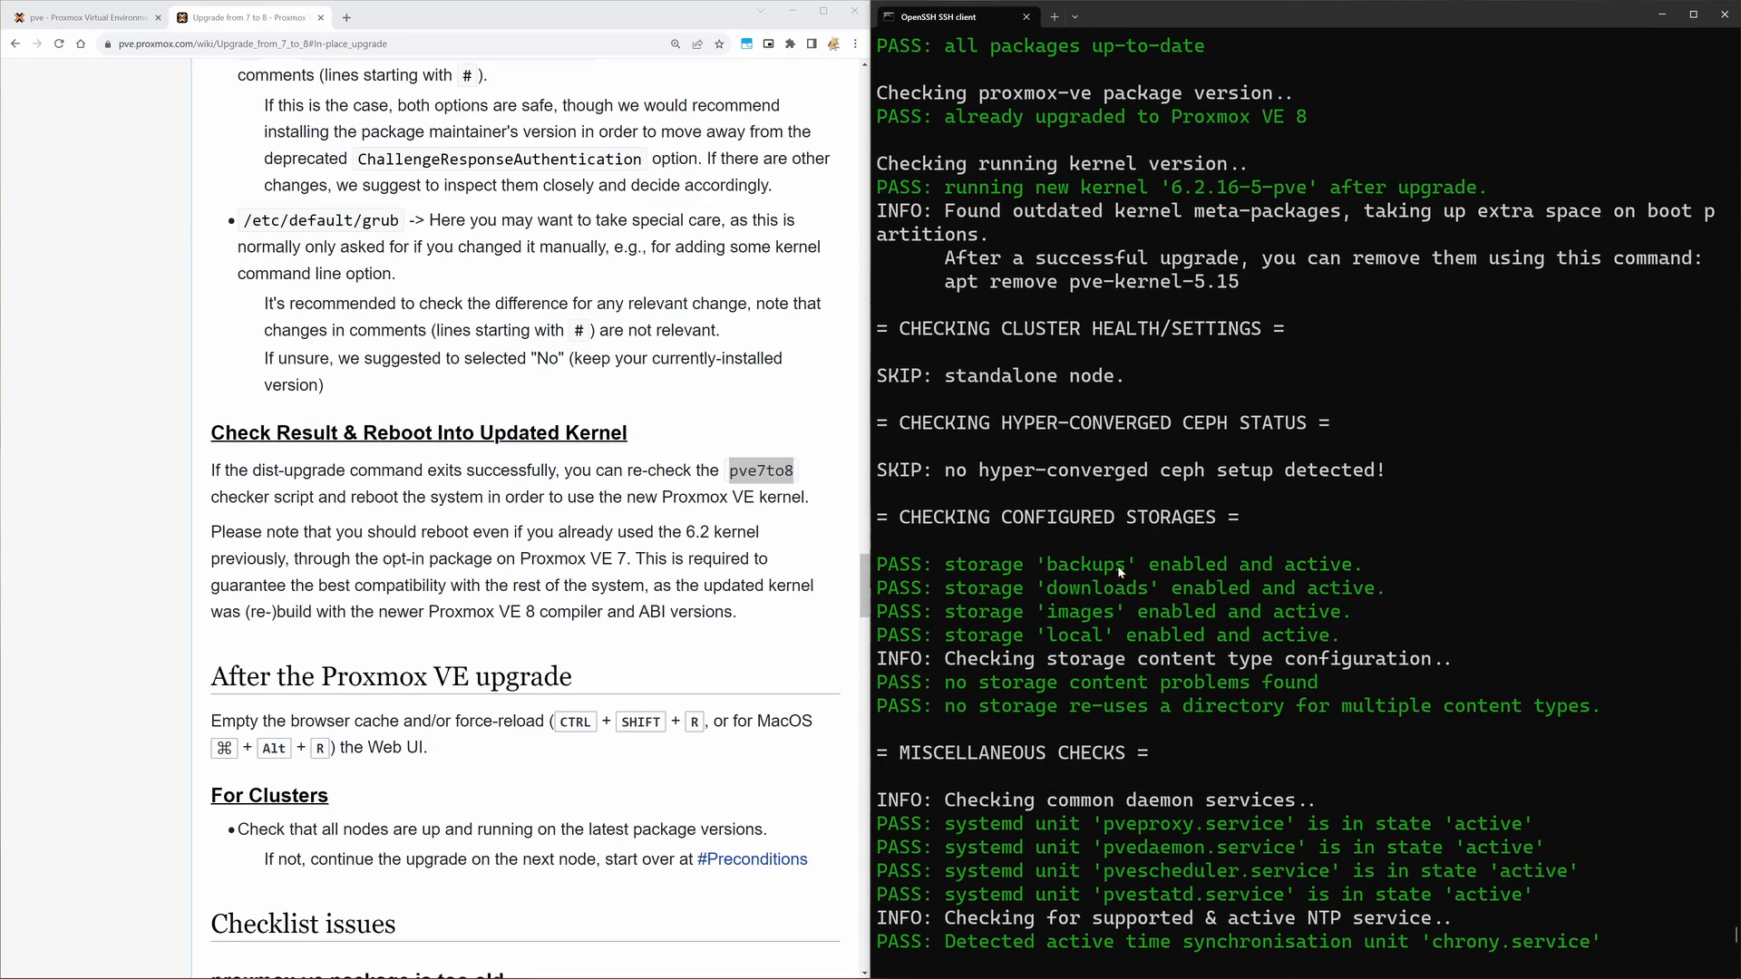
pyautogui.scroll(-17, 1129, 563)
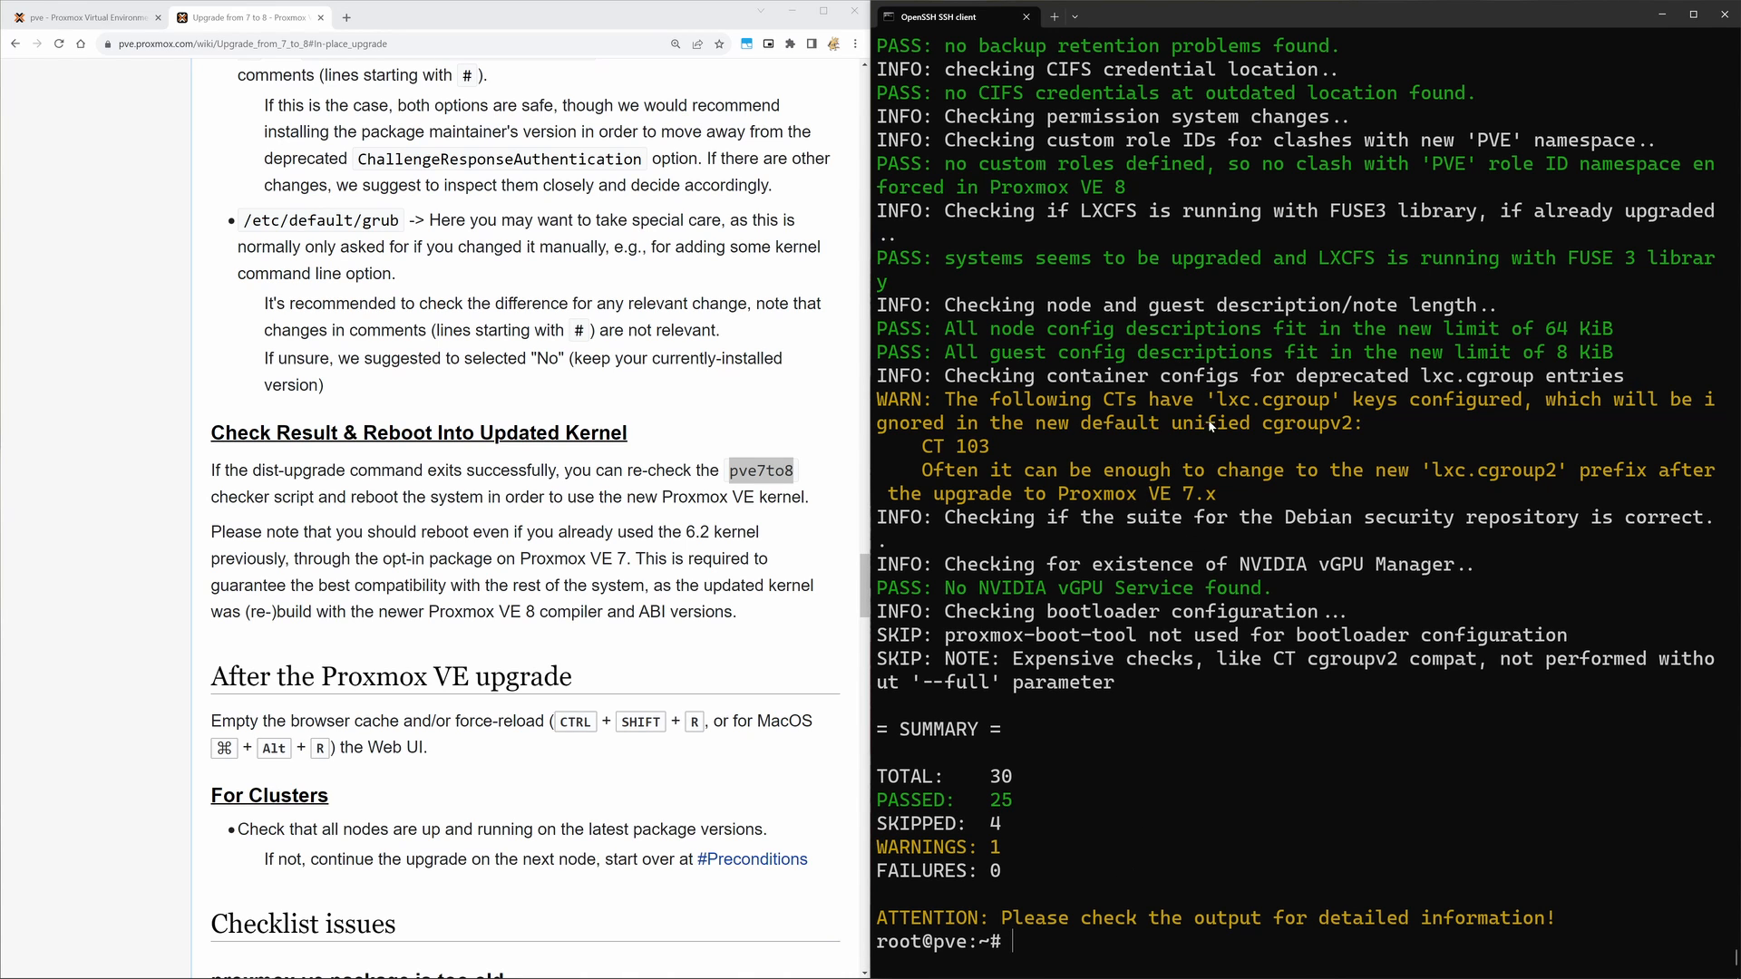
# Step: Switch to the Proxmox Virtual Environment web interface and reload it
pyautogui.click(145, 19)
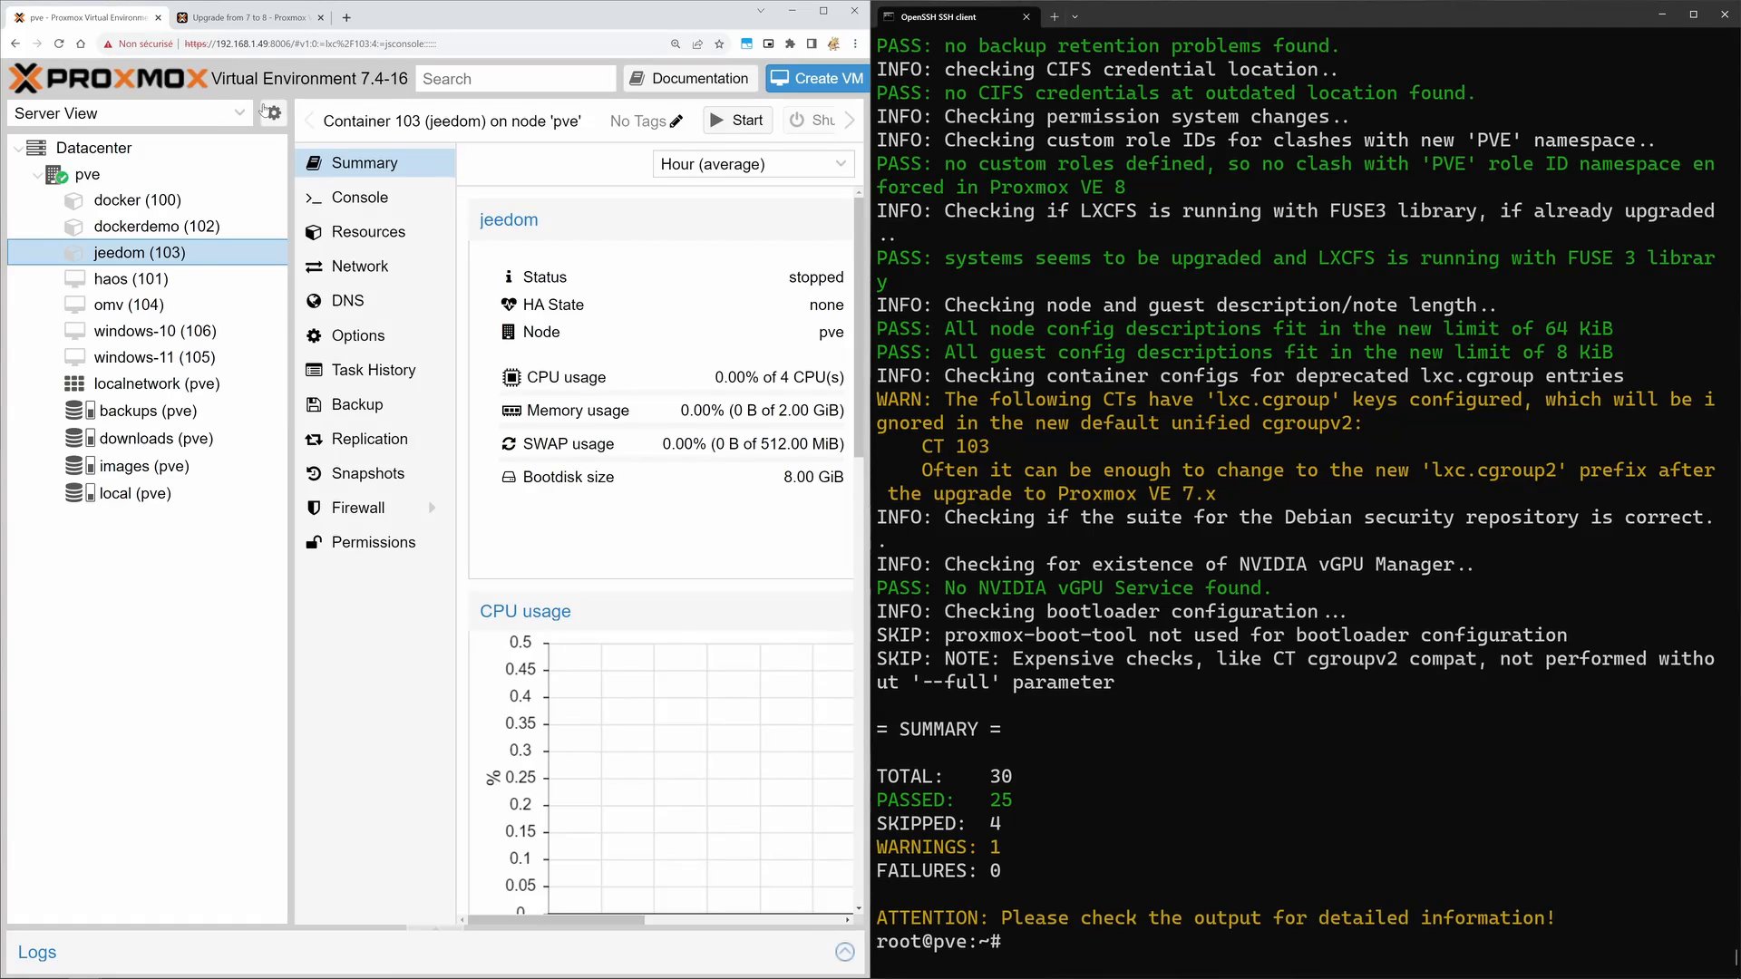
pyautogui.press('F5')
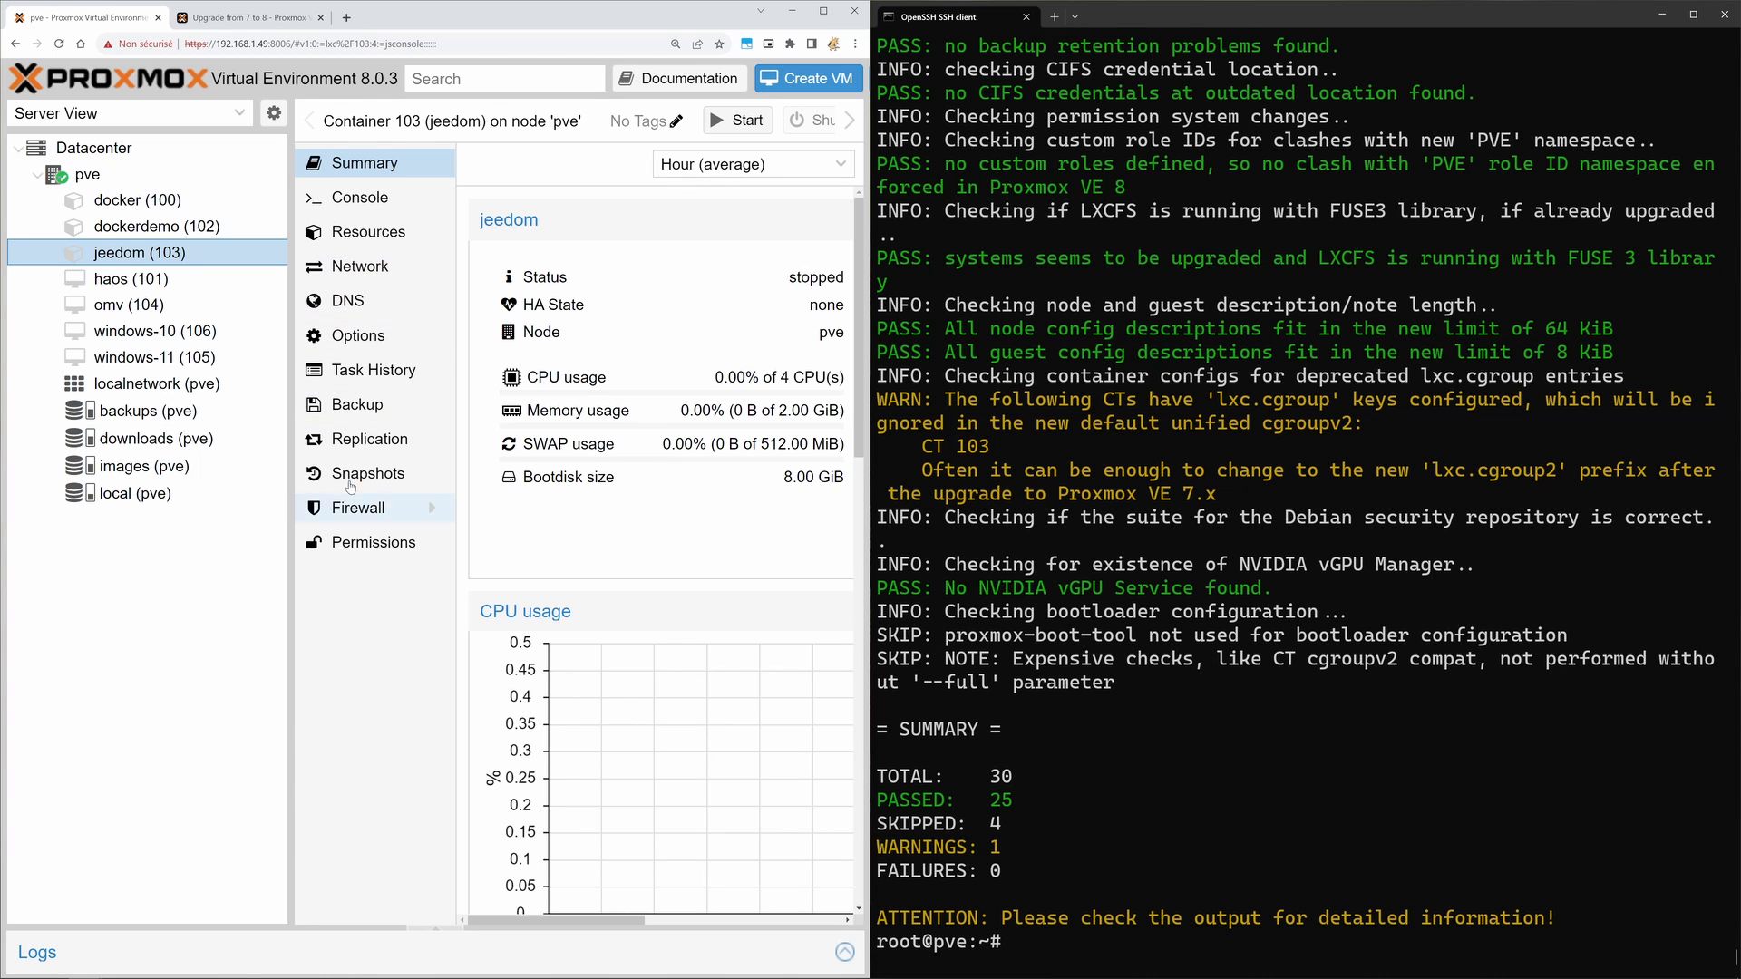
# Step: Open the updates list of node pve and refresh its package database, dismissing the subscription notice
pyautogui.click(87, 174)
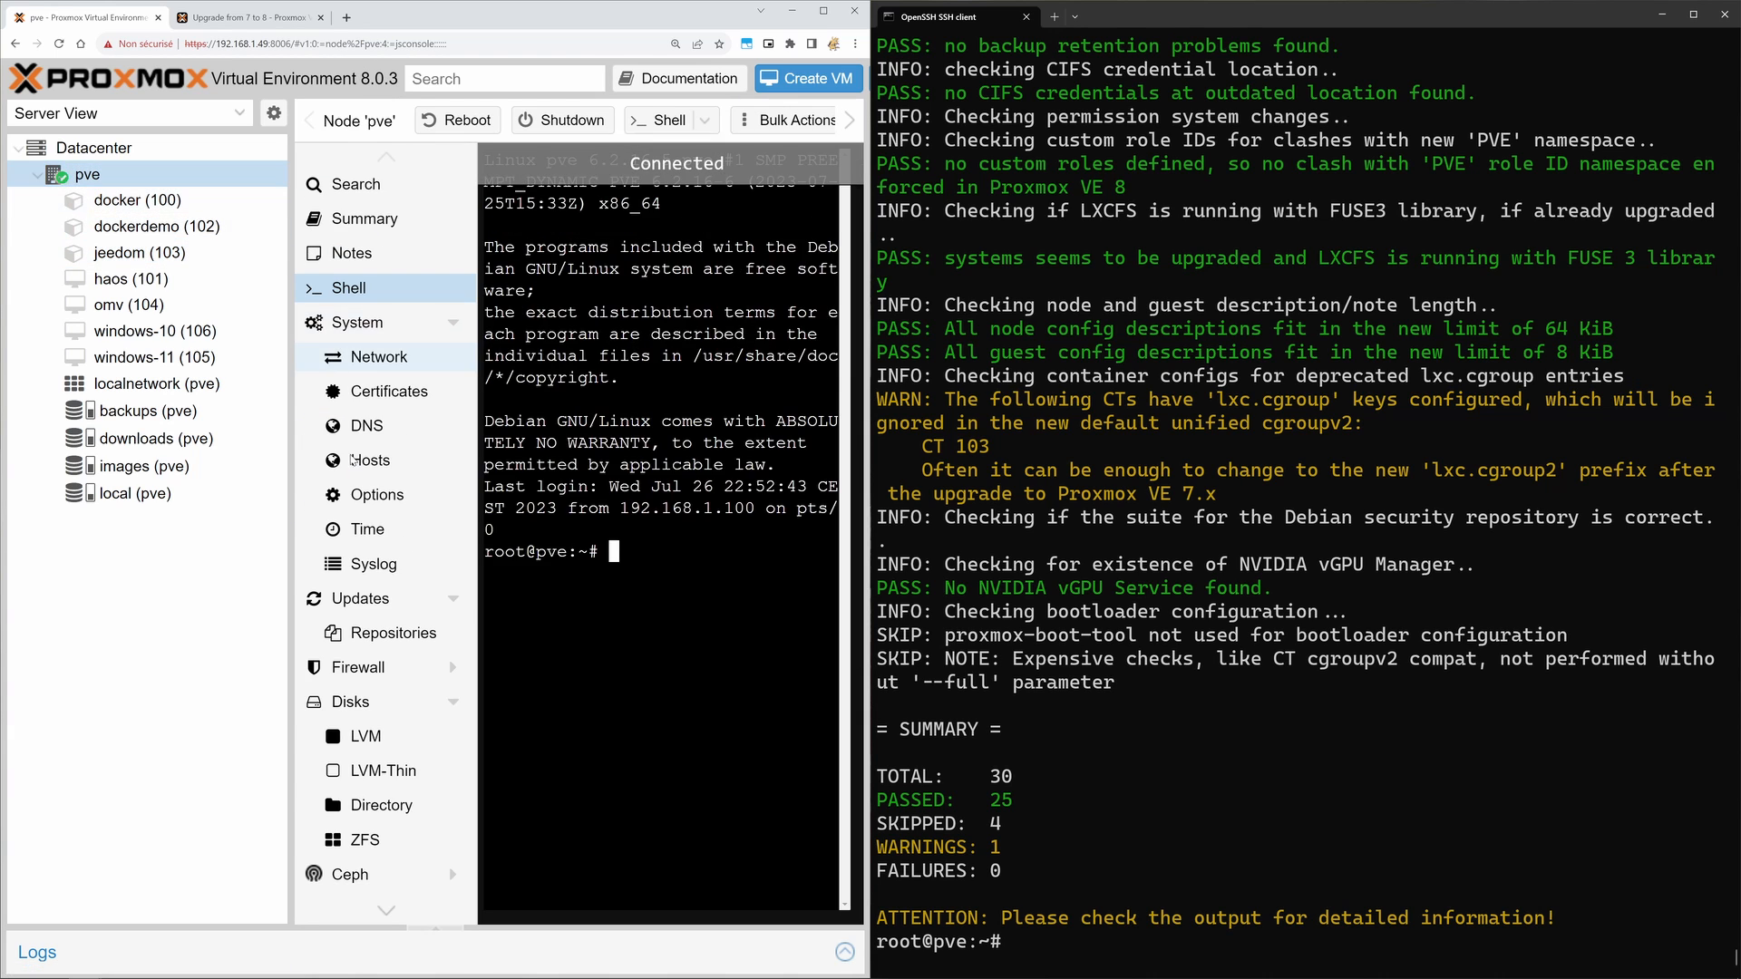
pyautogui.click(362, 598)
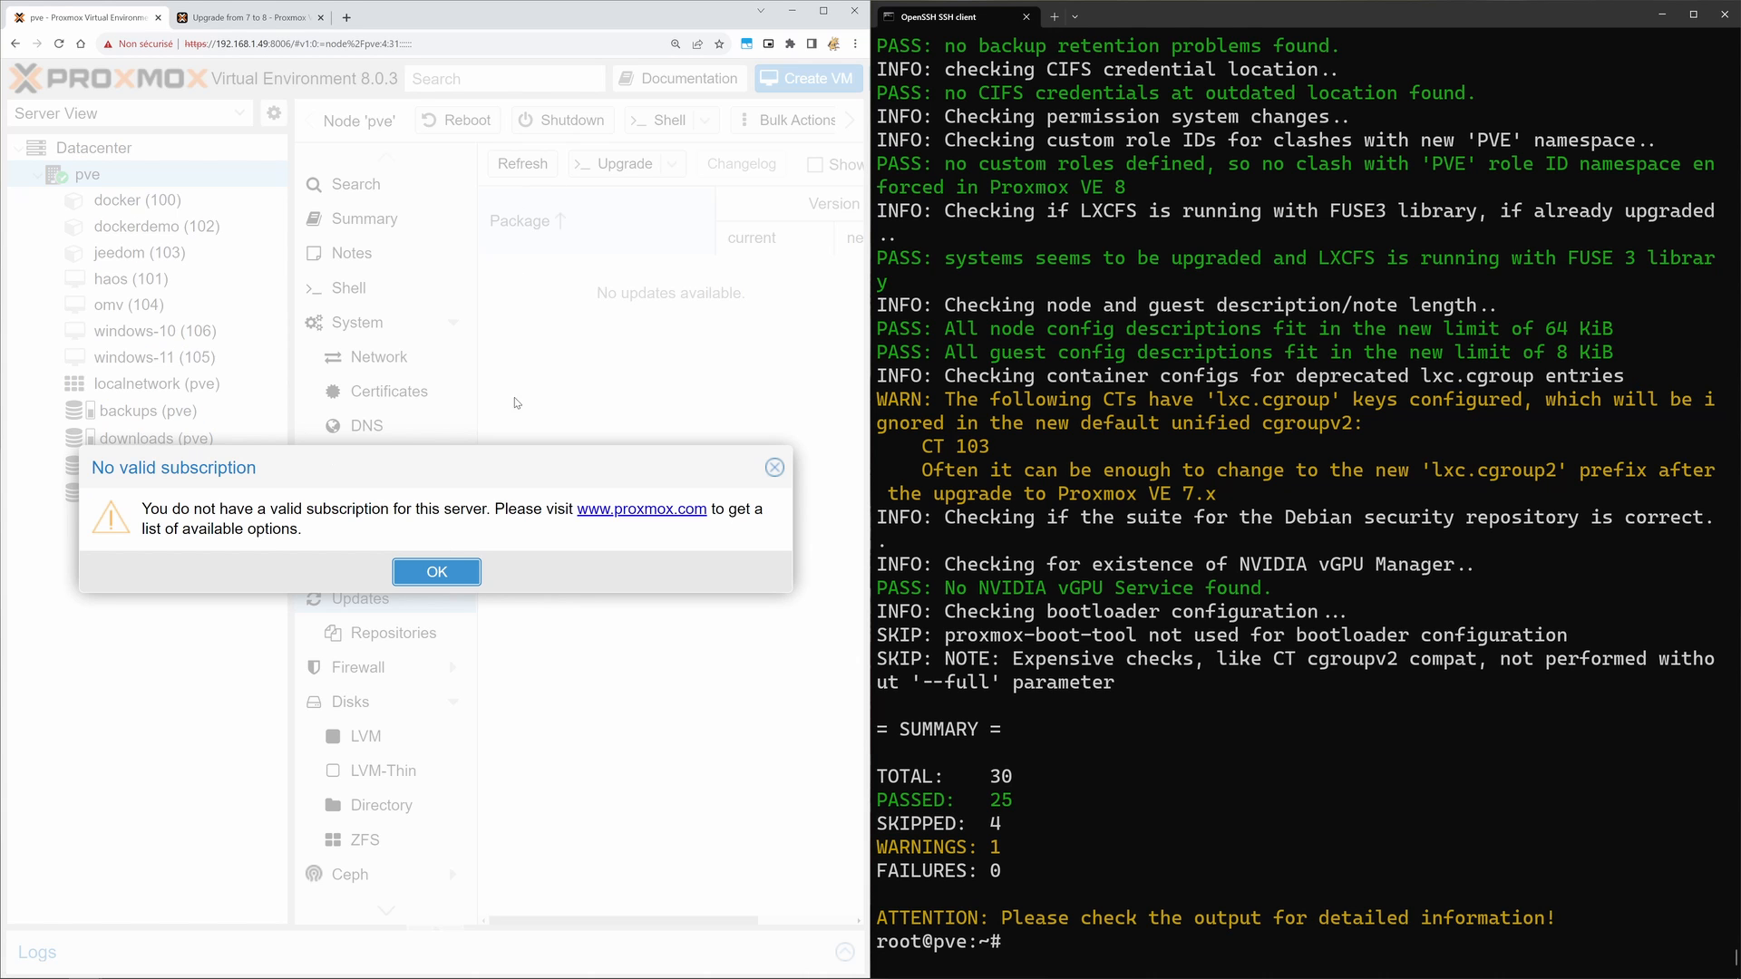
pyautogui.click(436, 572)
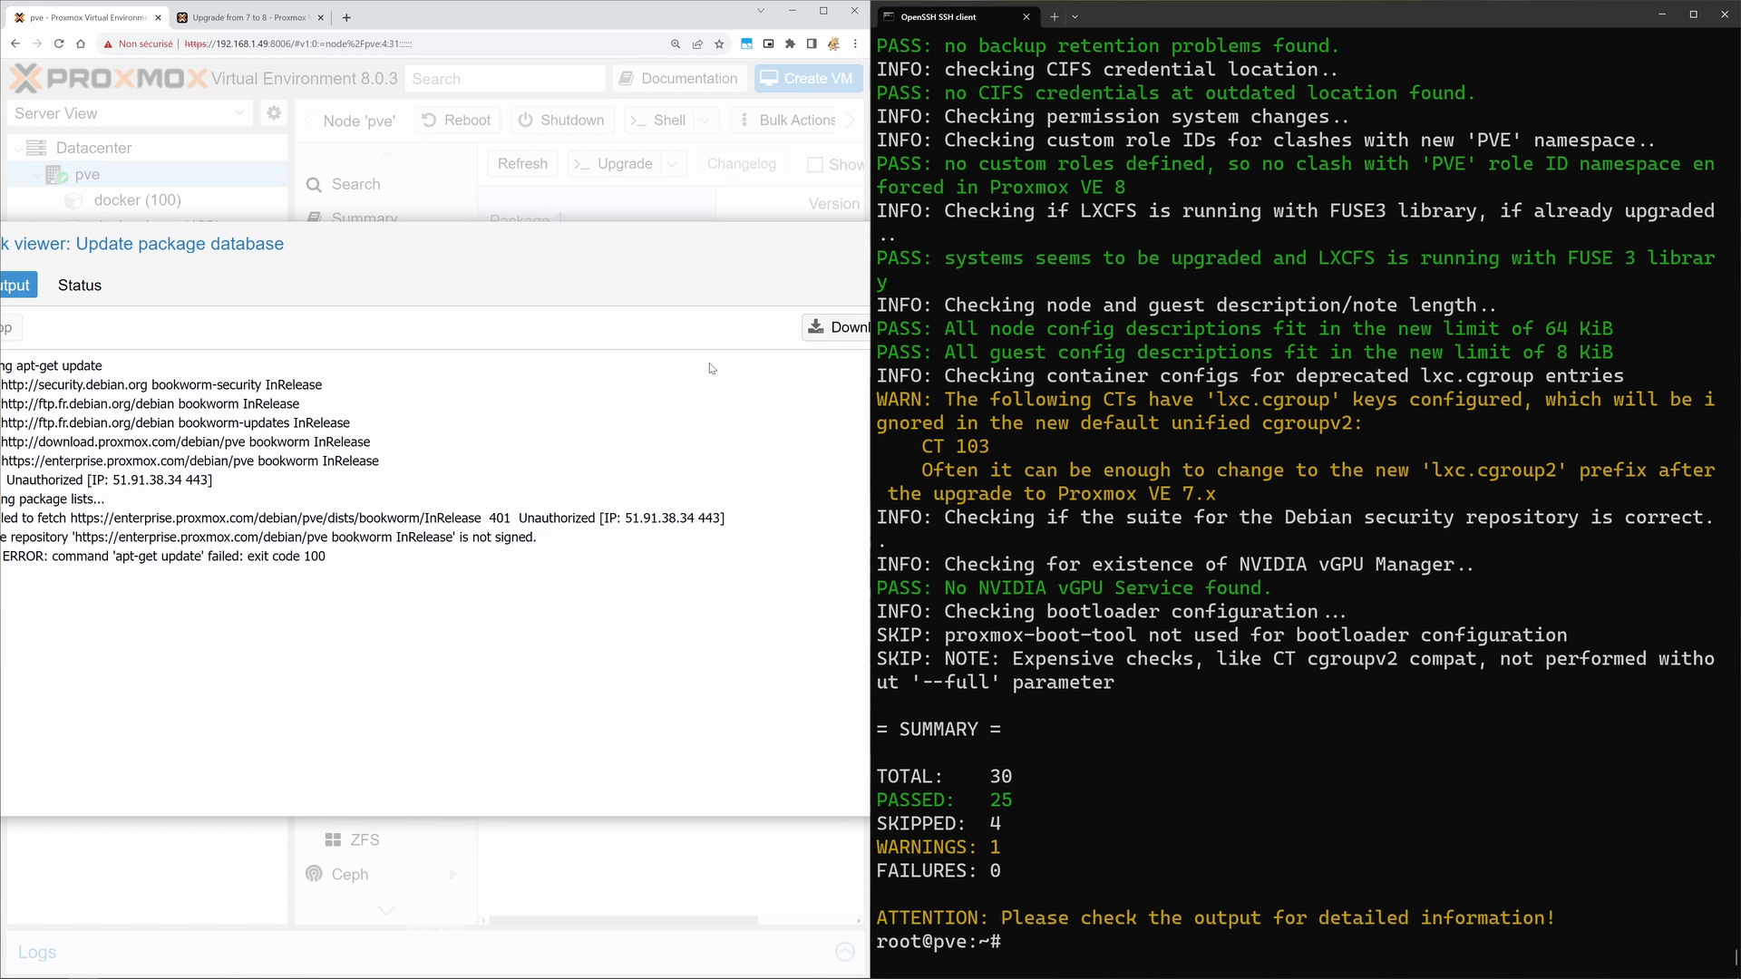
# Step: Examine the update task's error lines and the enterprise.proxmox.com repository address, and return to the SSH terminal
pyautogui.click(823, 11)
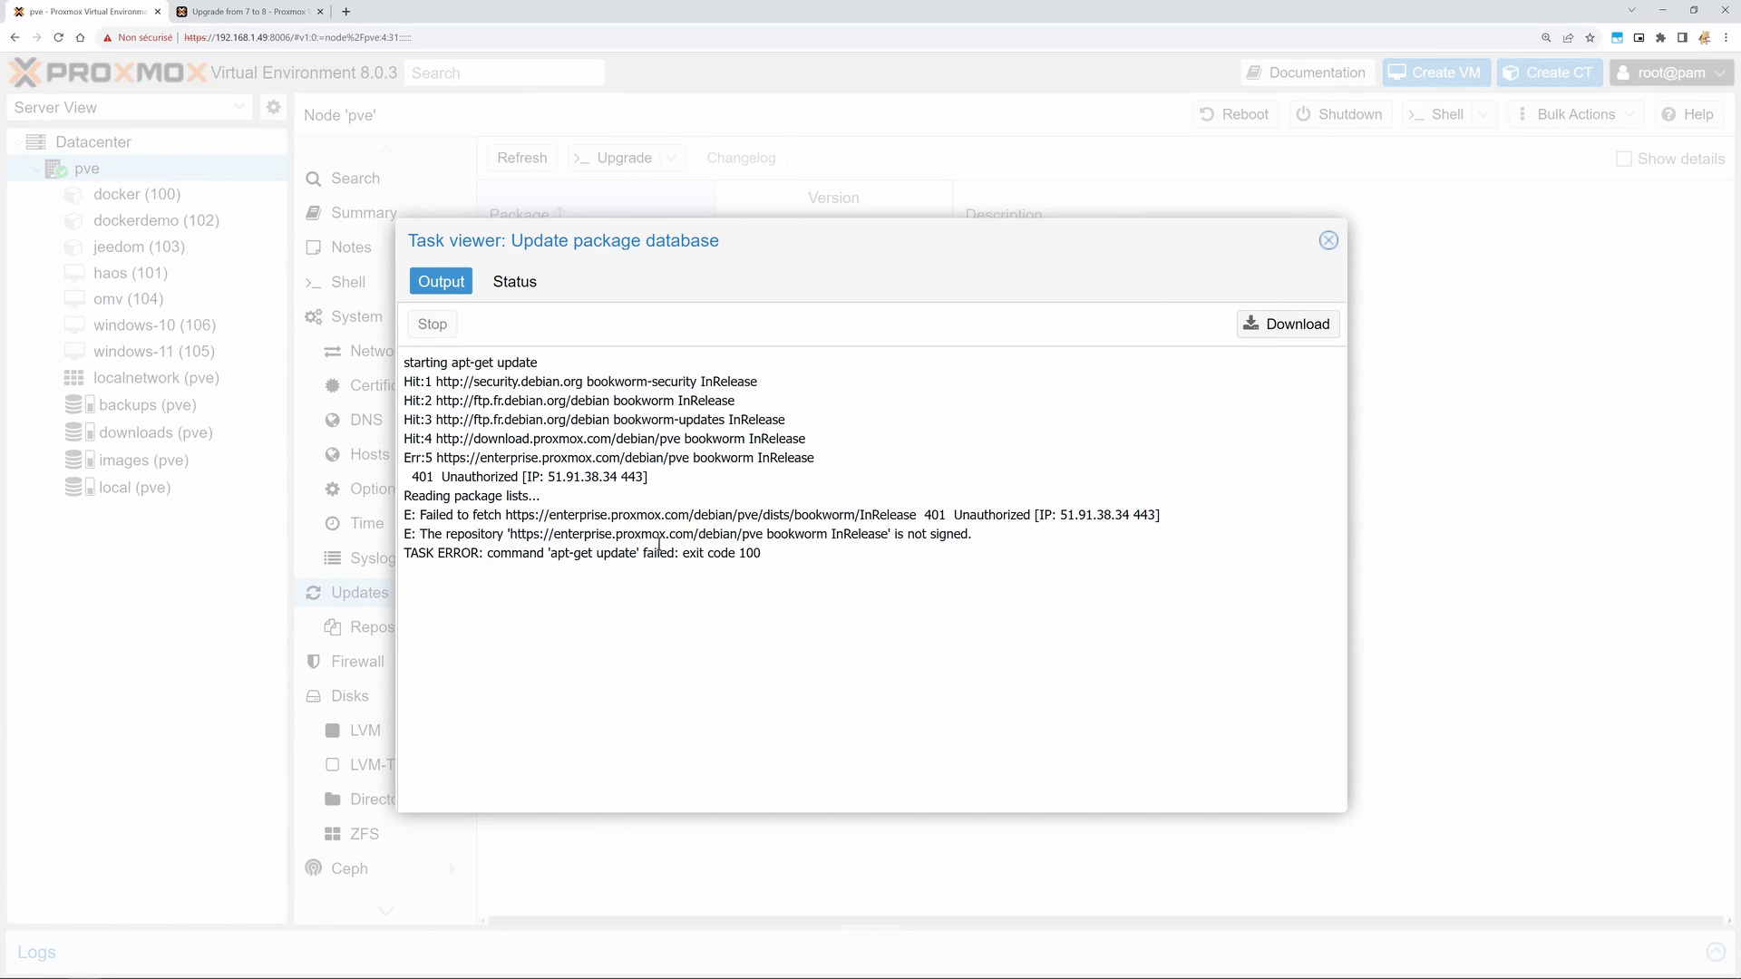
pyautogui.moveTo(776, 554); pyautogui.dragTo(402, 555)
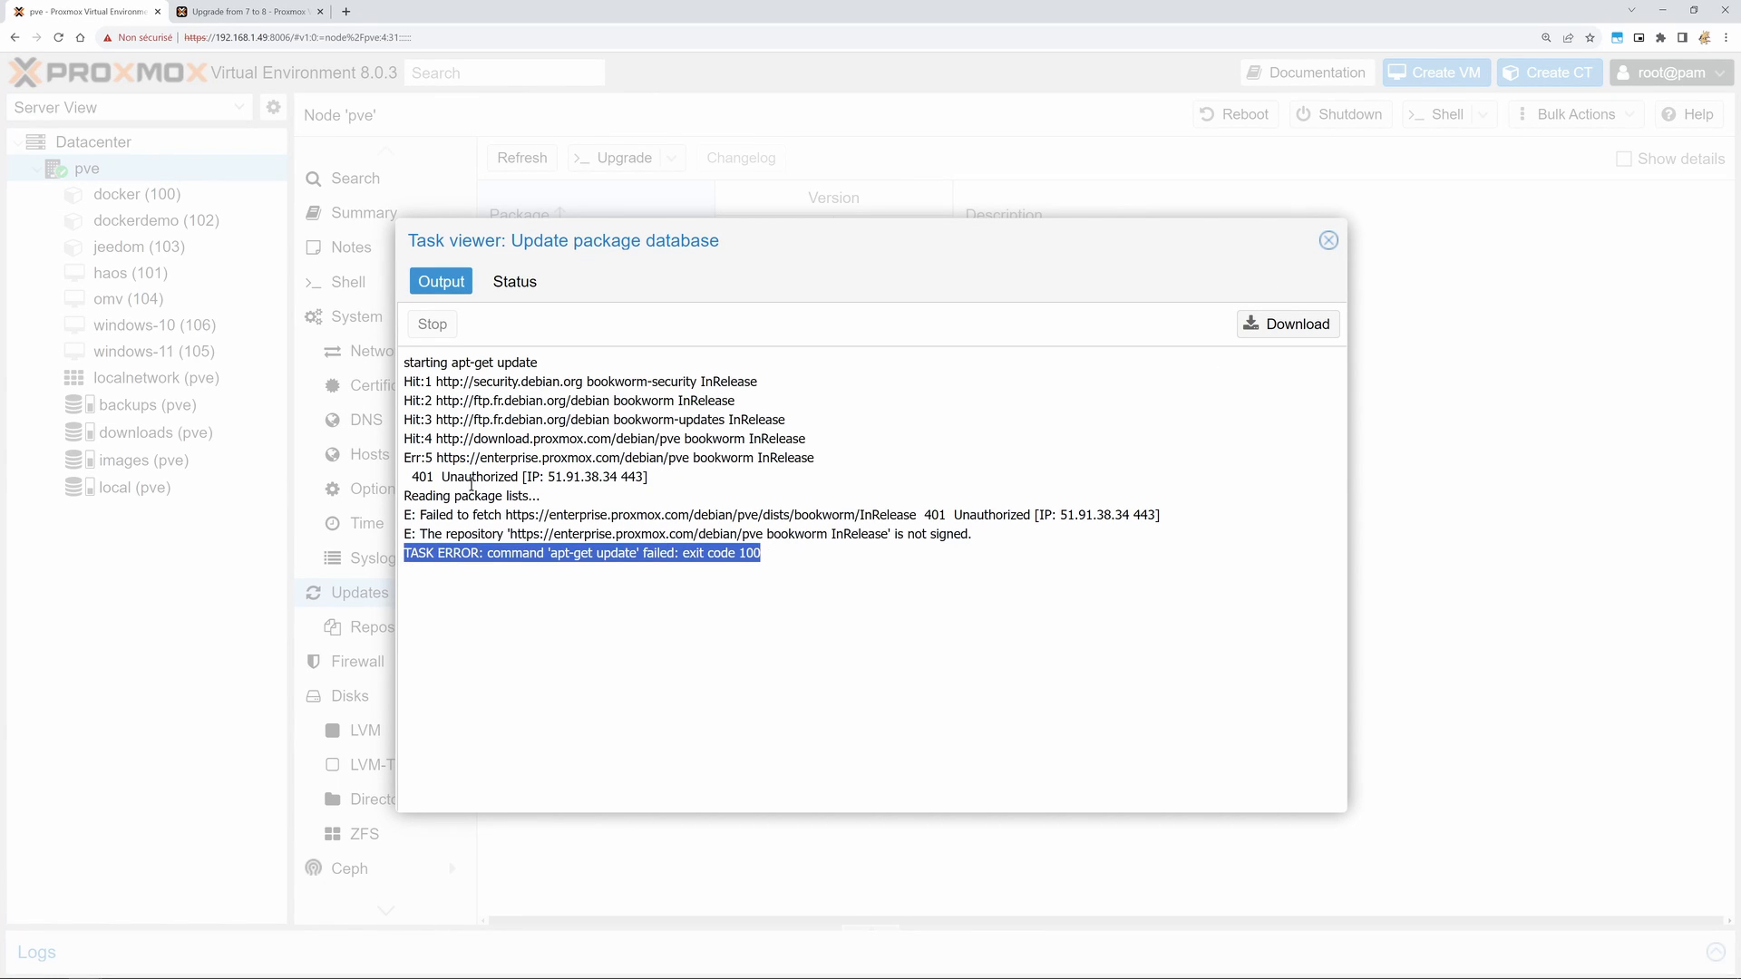
pyautogui.moveTo(550, 515); pyautogui.dragTo(745, 517)
pyautogui.doubleClick(1476, 16)
pyautogui.moveTo(1476, 17); pyautogui.dragTo(3, 127)
pyautogui.click(1079, 464)
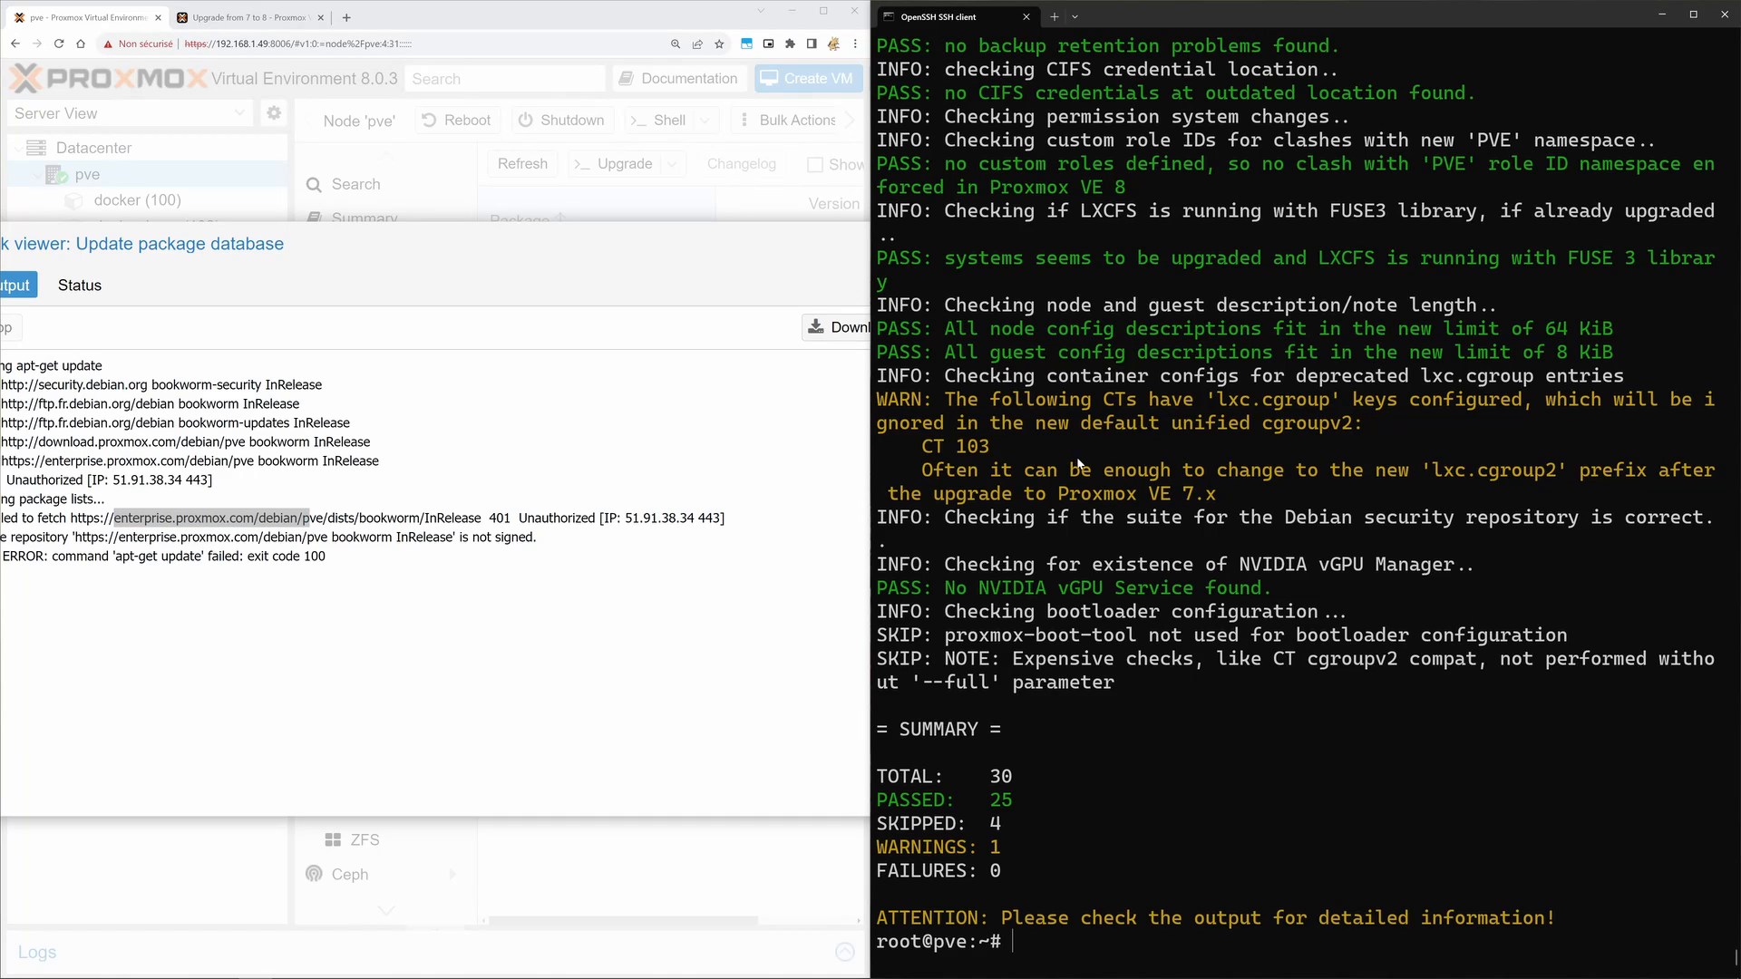
pyautogui.hotkey('ctrl', 'v')
pyautogui.press('BackSpace')
pyautogui.press('BackSpace')
pyautogui.press('BackSpace')
pyautogui.press('BackSpace')
pyautogui.press('BackSpace')
pyautogui.press('BackSpace')
pyautogui.press('BackSpace')
pyautogui.press('BackSpace')
# Step: Open /etc/apt/sources.list.d/pve-enterprise.list in nano on the node
pyautogui.write('nano /etc/ap')
pyautogui.press('Tab')
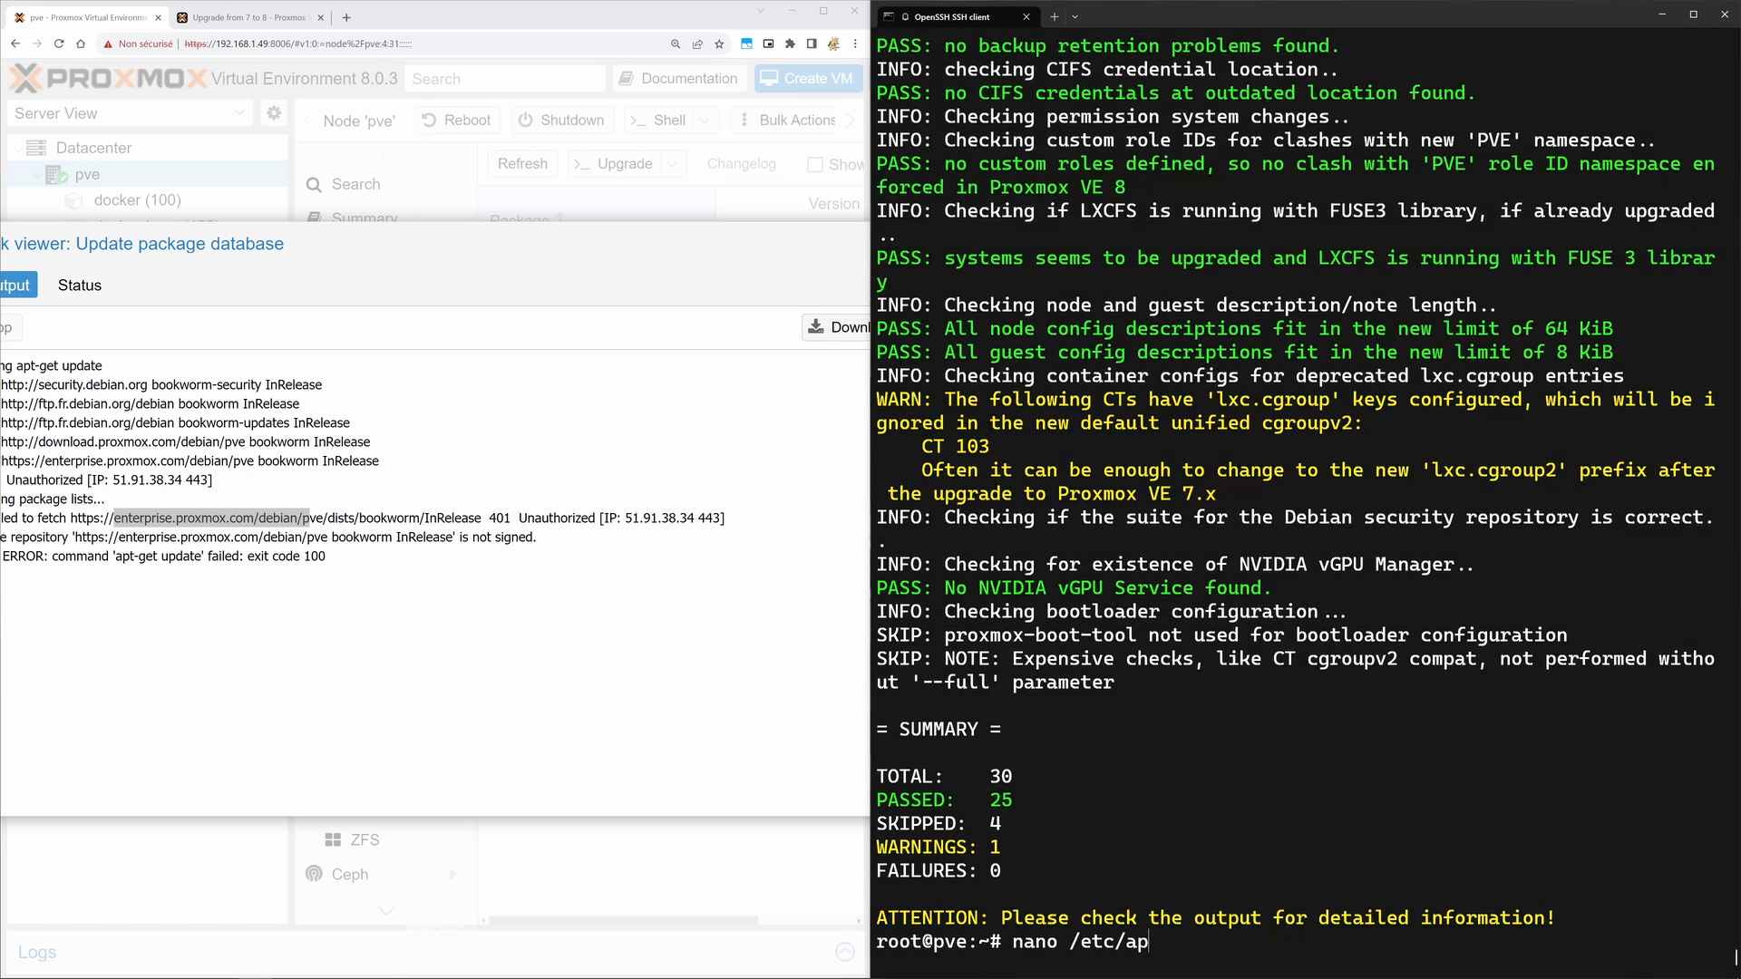
pyautogui.write('t')
pyautogui.press('Tab')
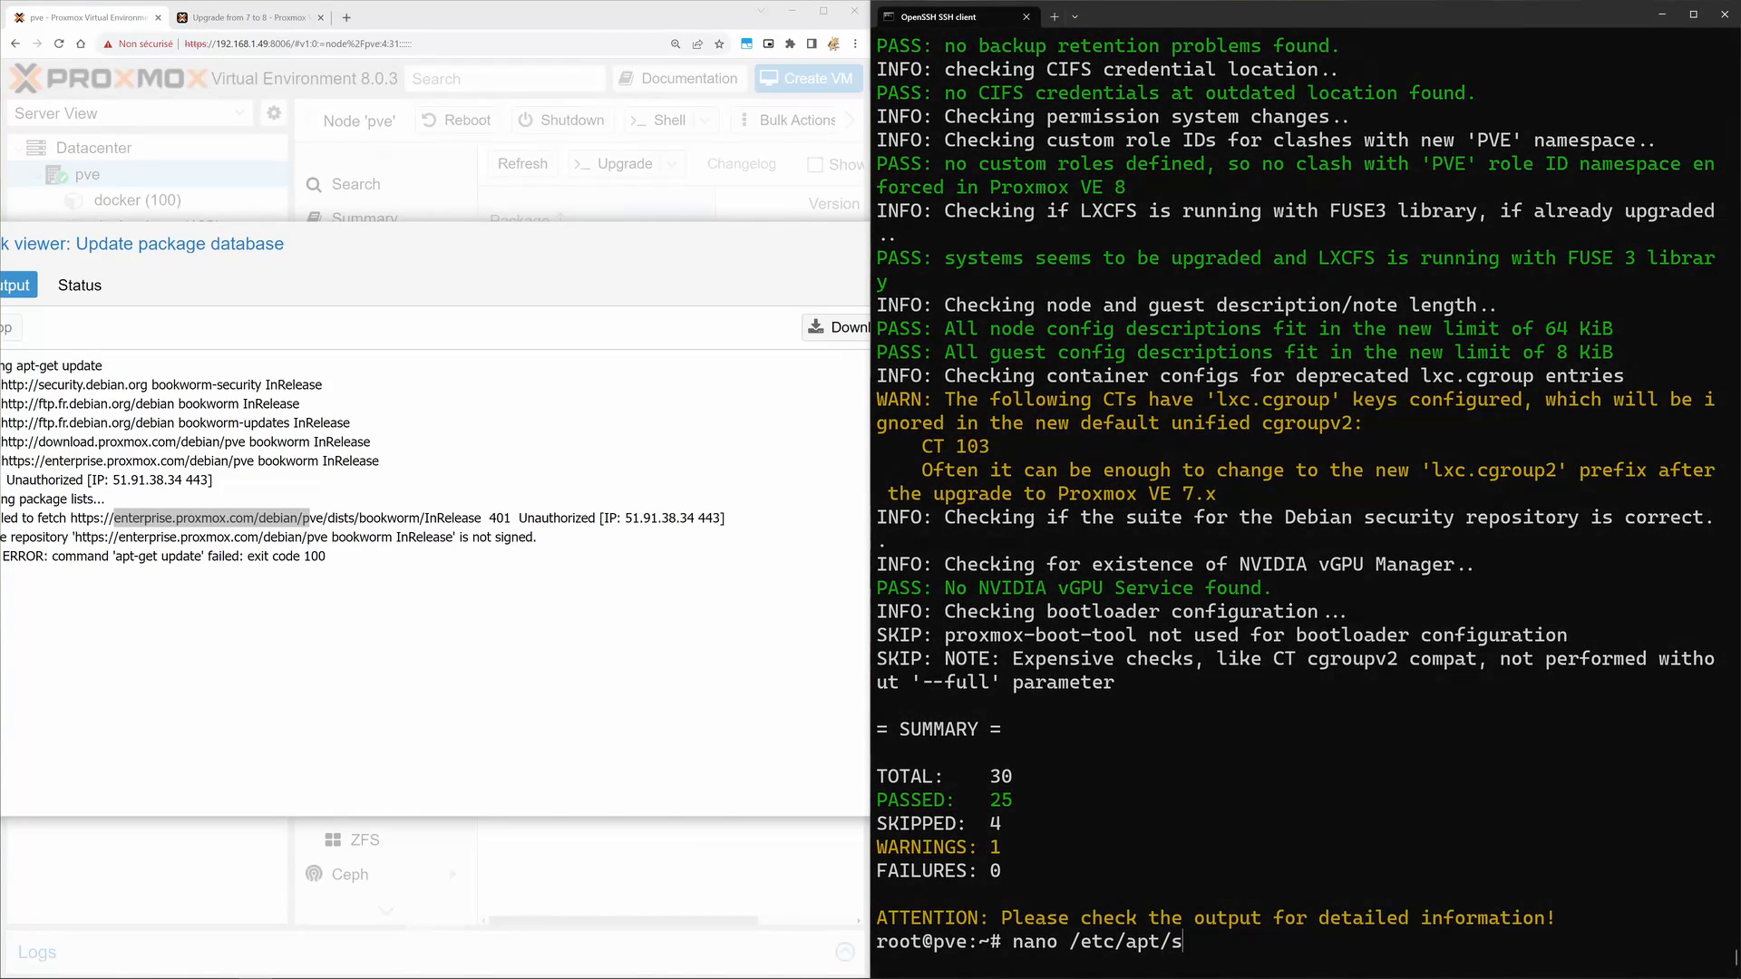
pyautogui.write('sources.list.d/pv')
pyautogui.press('Tab')
pyautogui.write('e')
pyautogui.press('Tab')
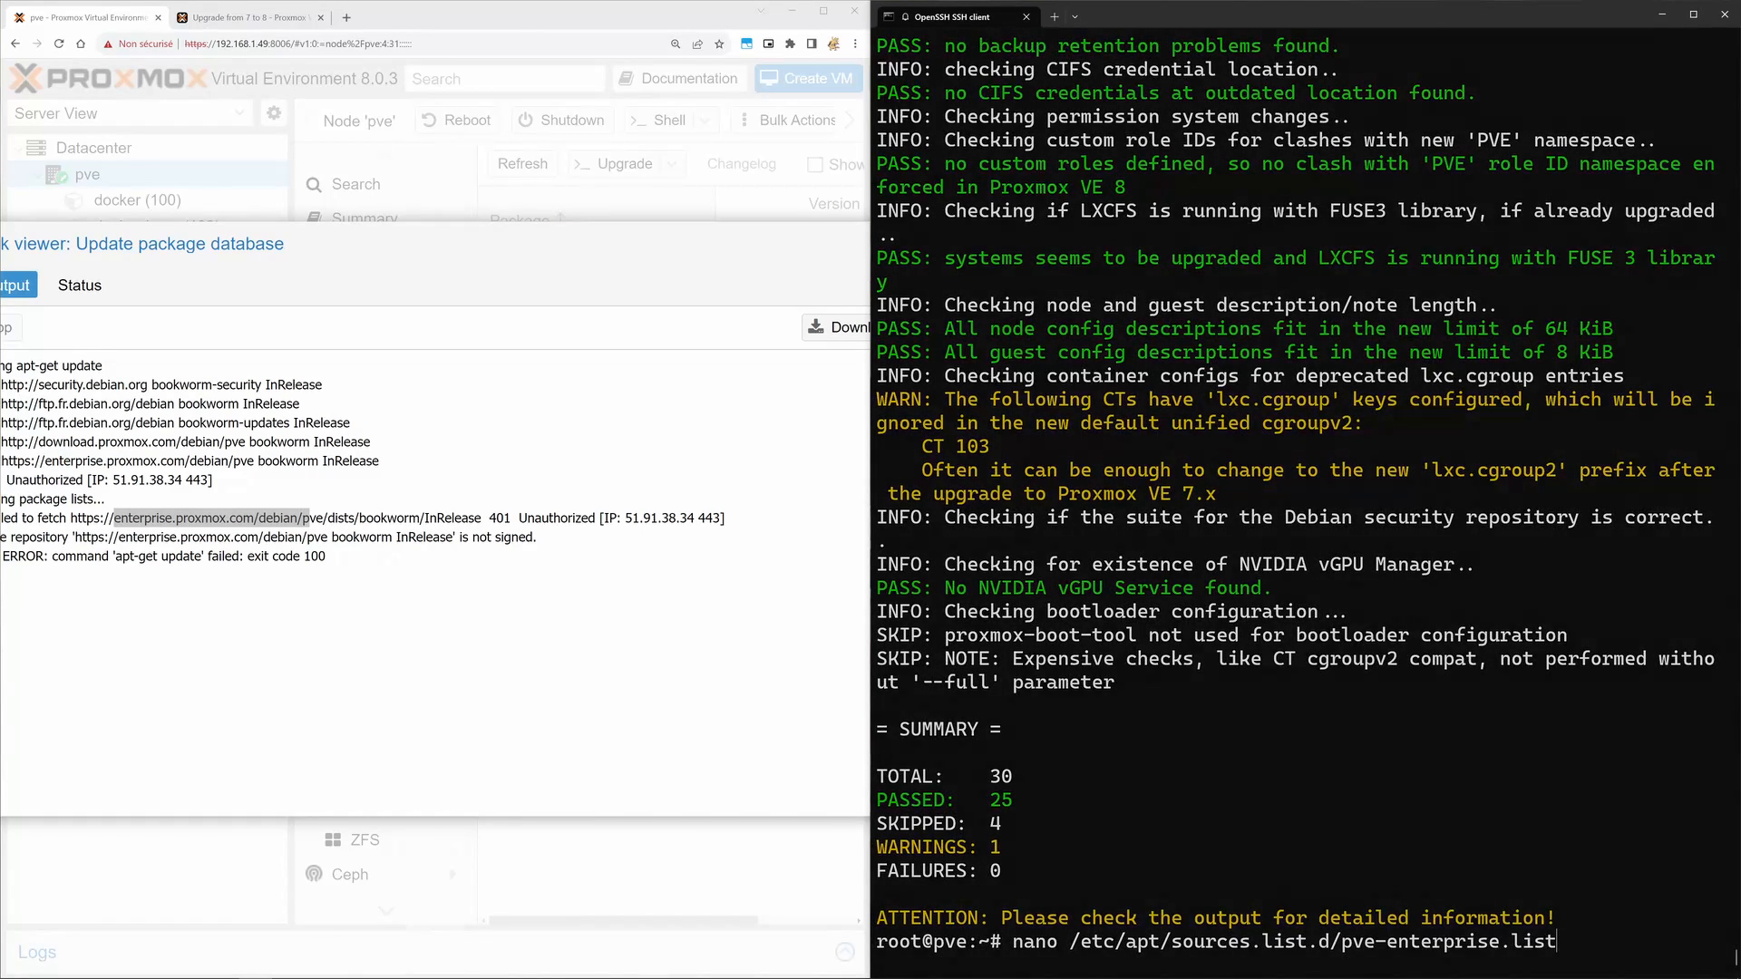
pyautogui.press('Return')
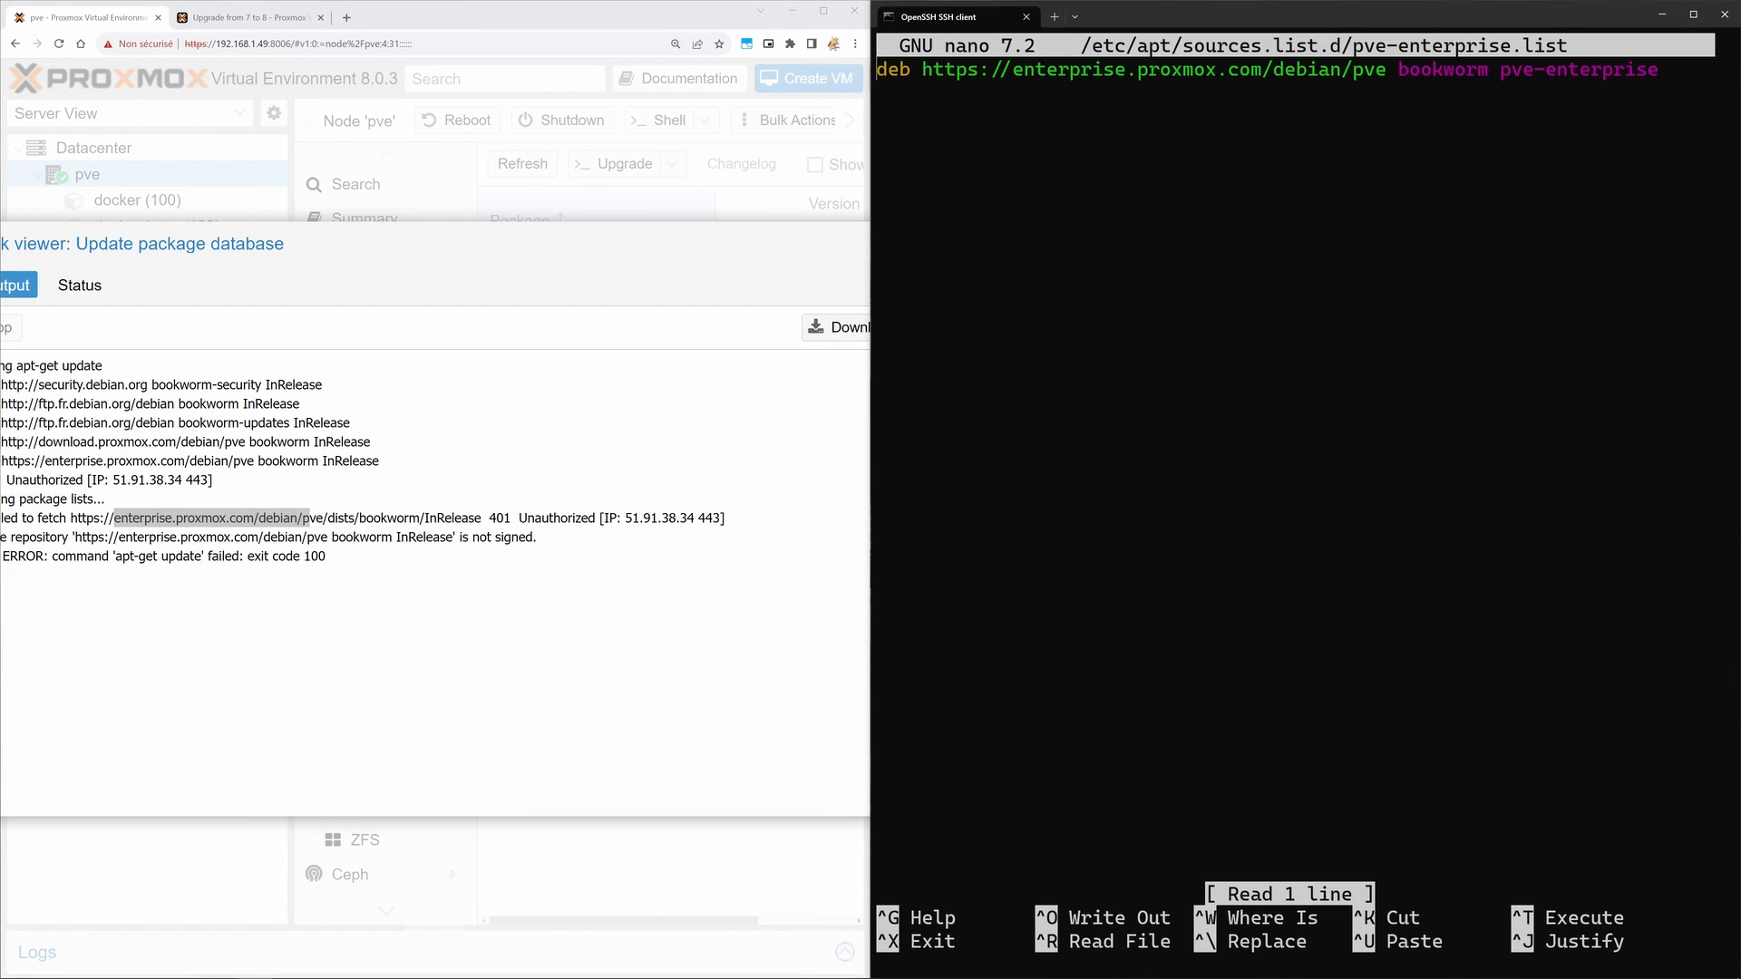
# Step: Comment out the pve-enterprise bookworm repository line with "#" and save the file, leaving nano
pyautogui.write('#')
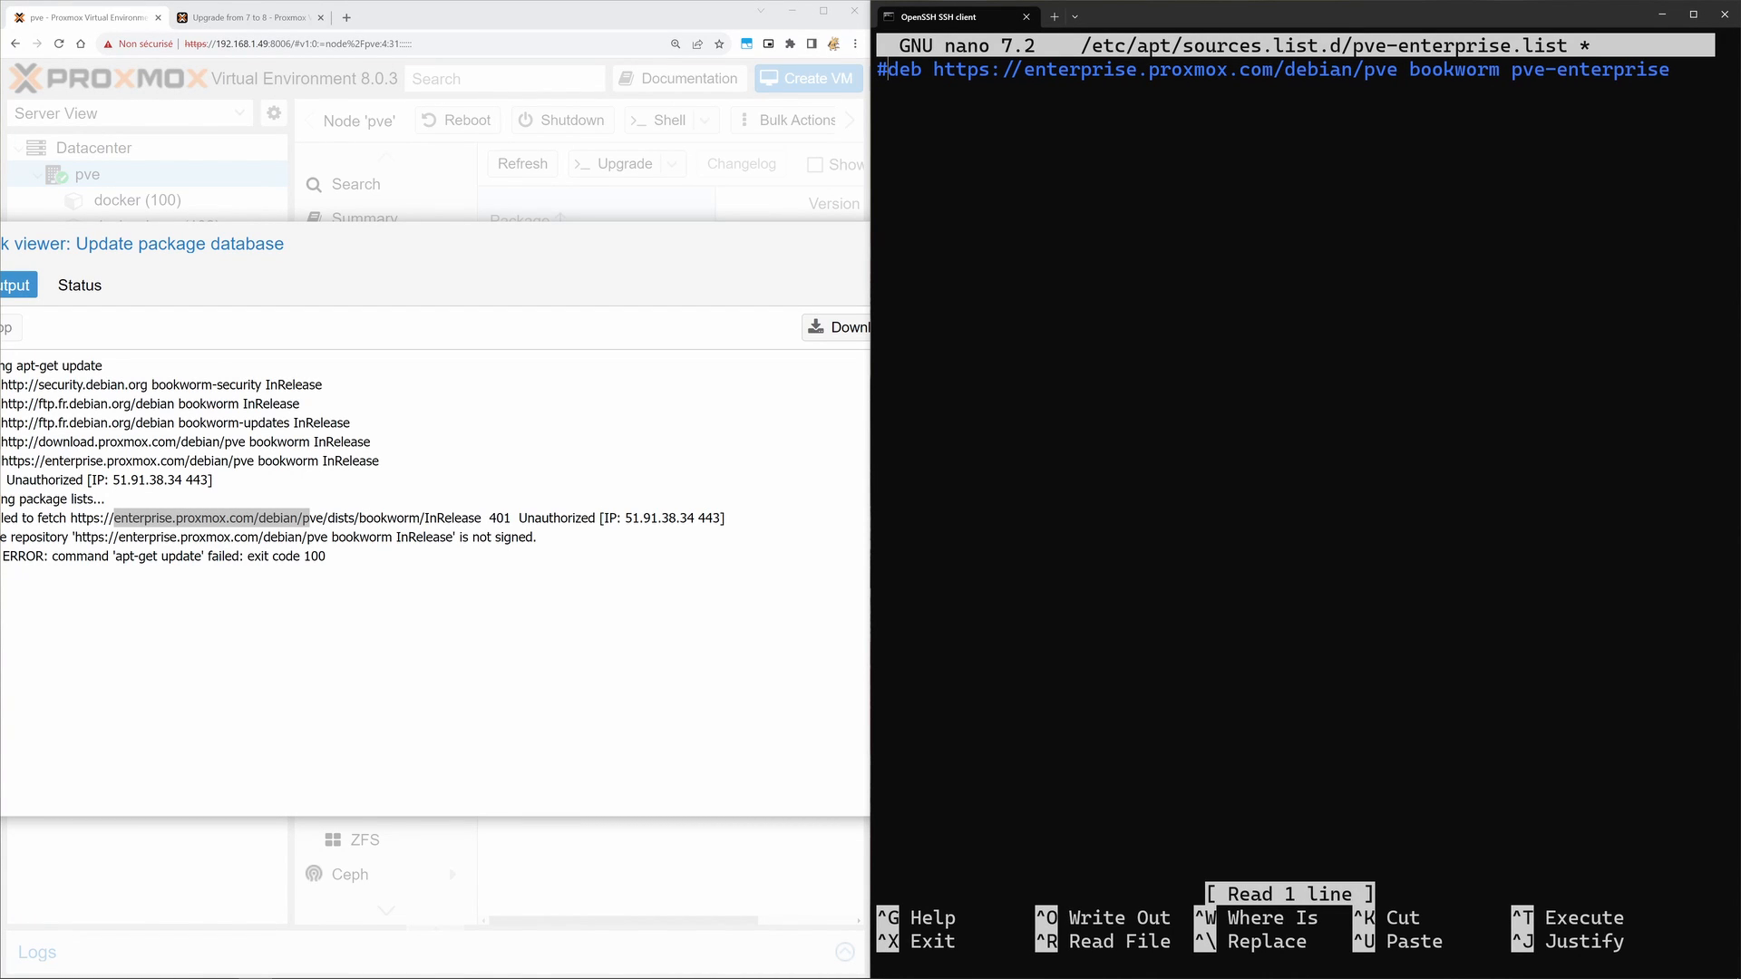
pyautogui.hotkey('ctrl', 'o')
pyautogui.press('Return')
pyautogui.hotkey('ctrl', 'x')
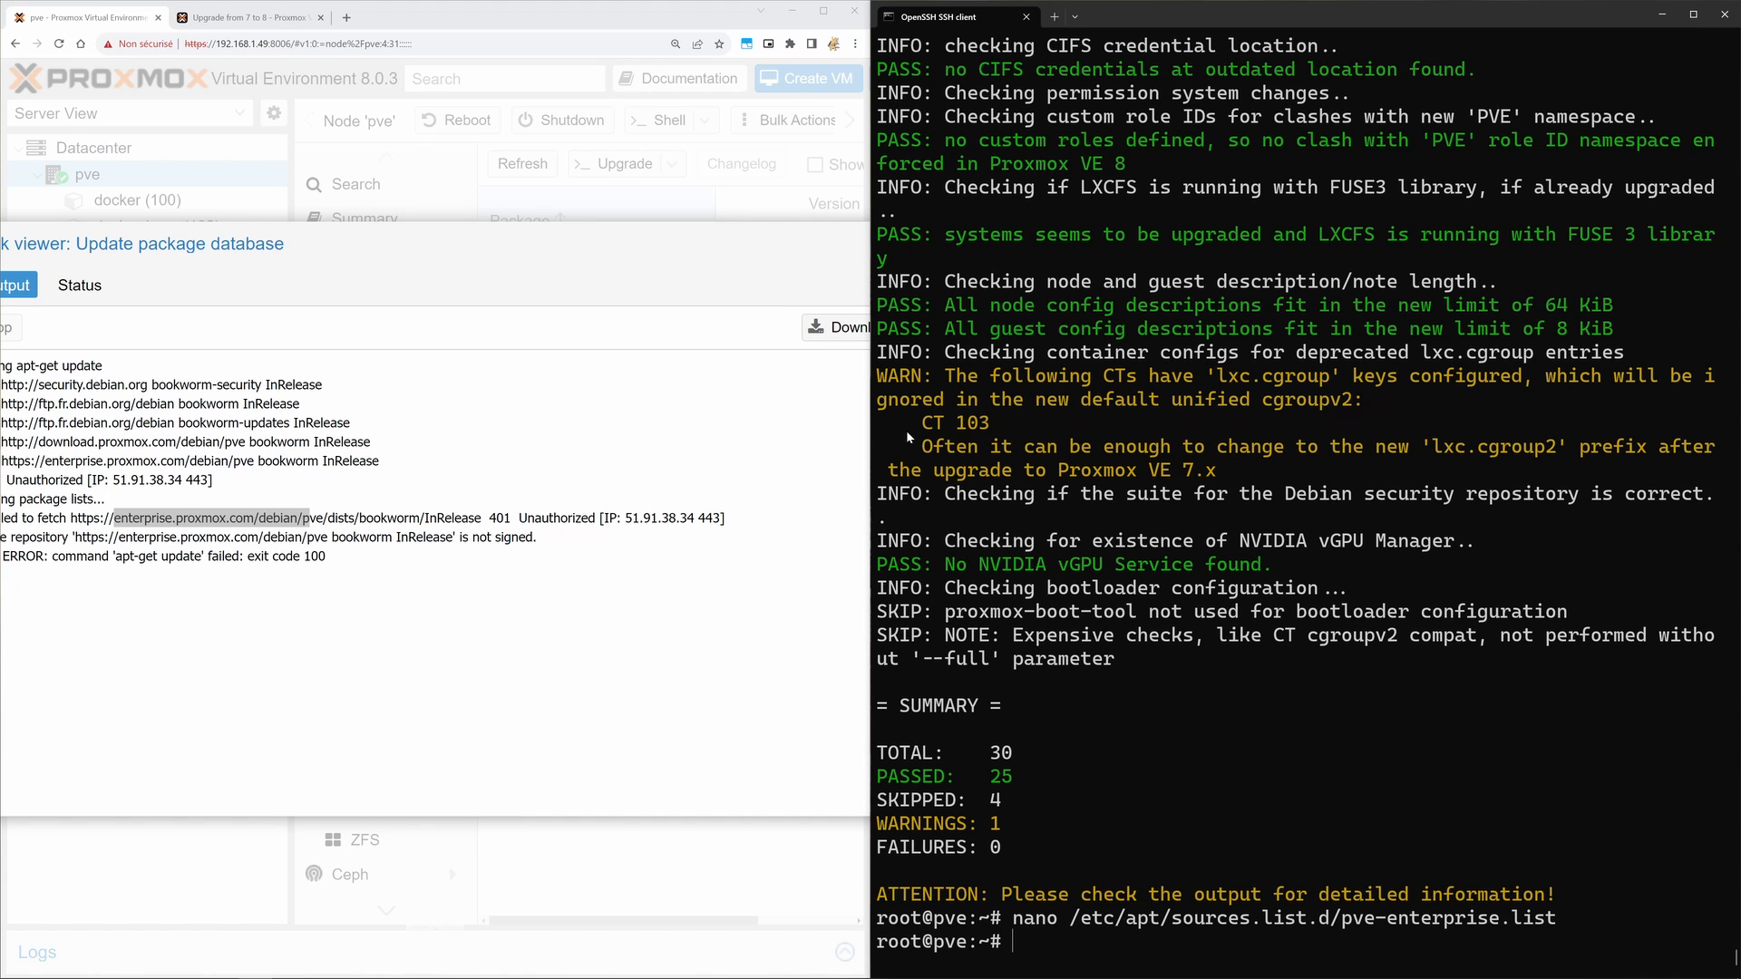
# Step: Return to the web interface and rerun the package database refresh on pve, closing the task output
pyautogui.click(823, 12)
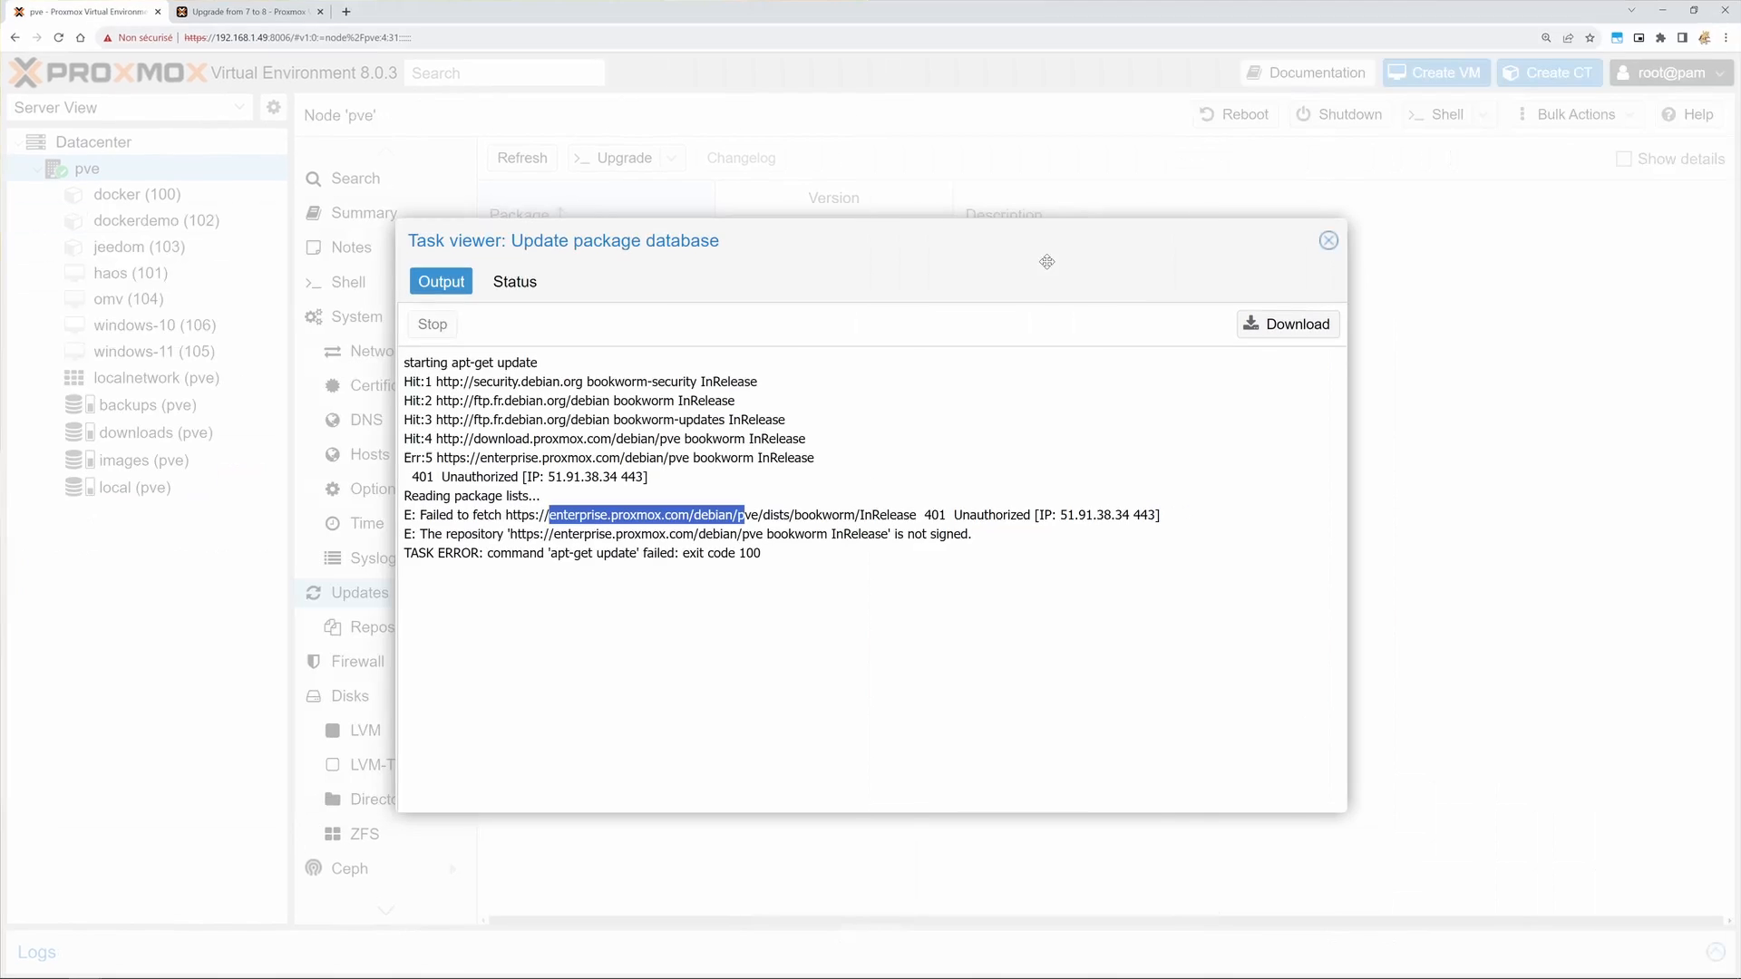
pyautogui.click(1328, 240)
pyautogui.click(524, 167)
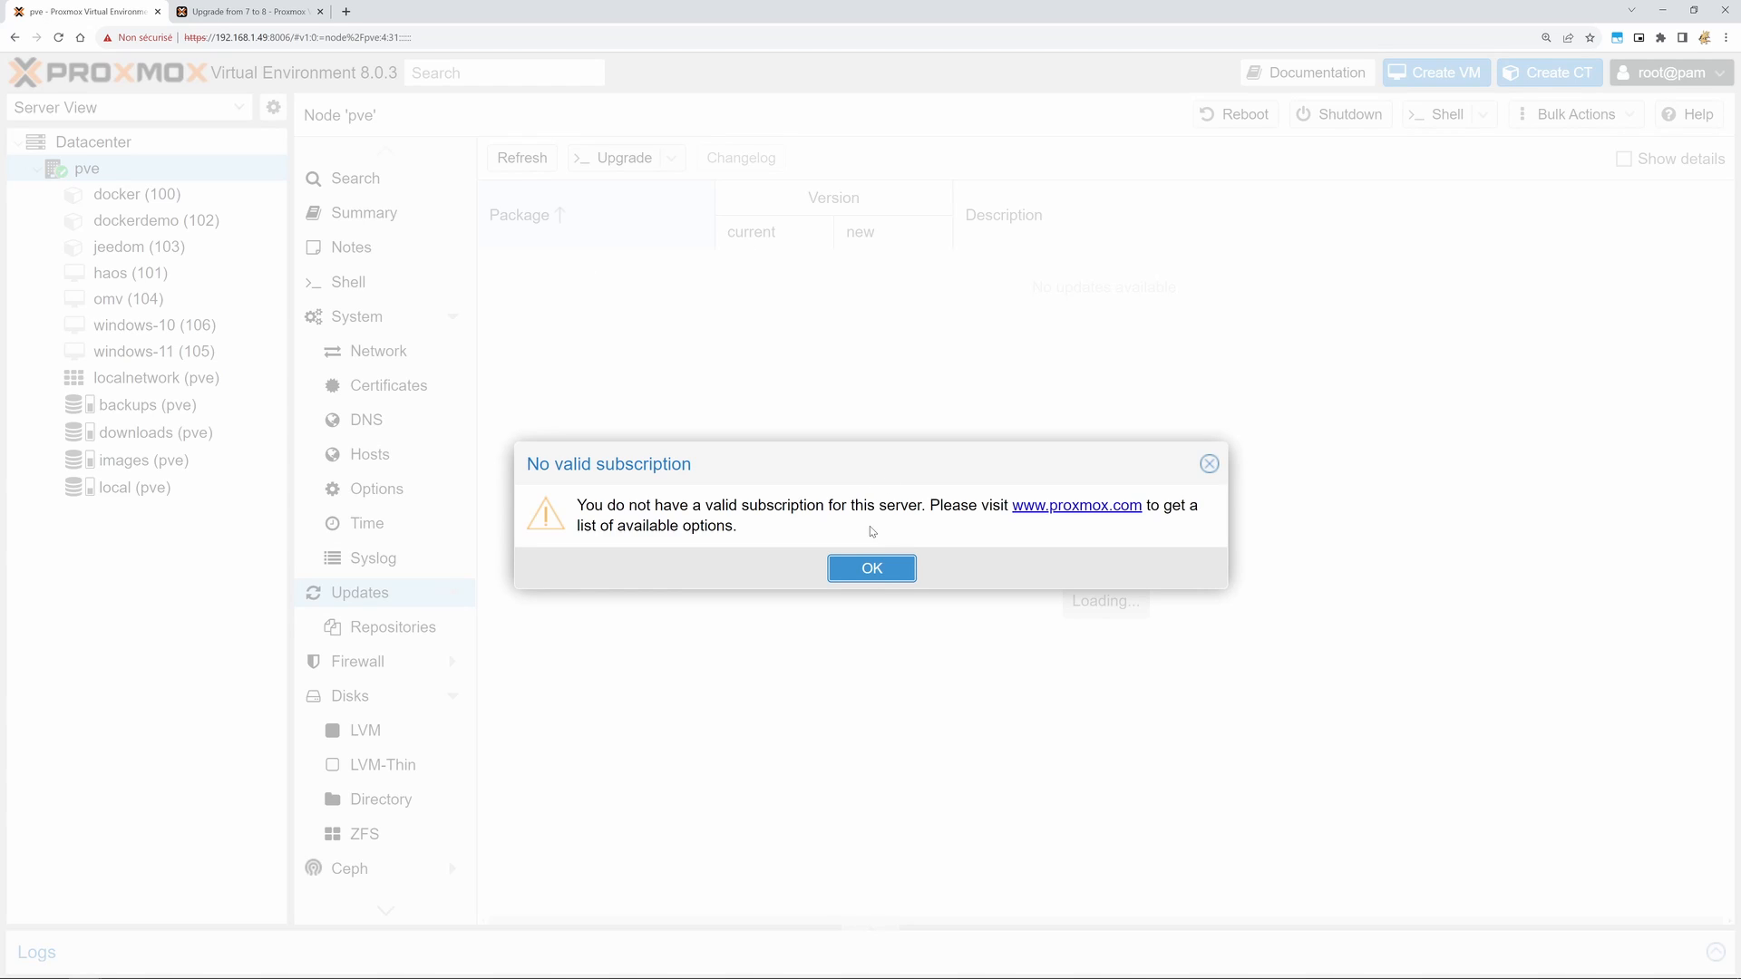
pyautogui.click(871, 567)
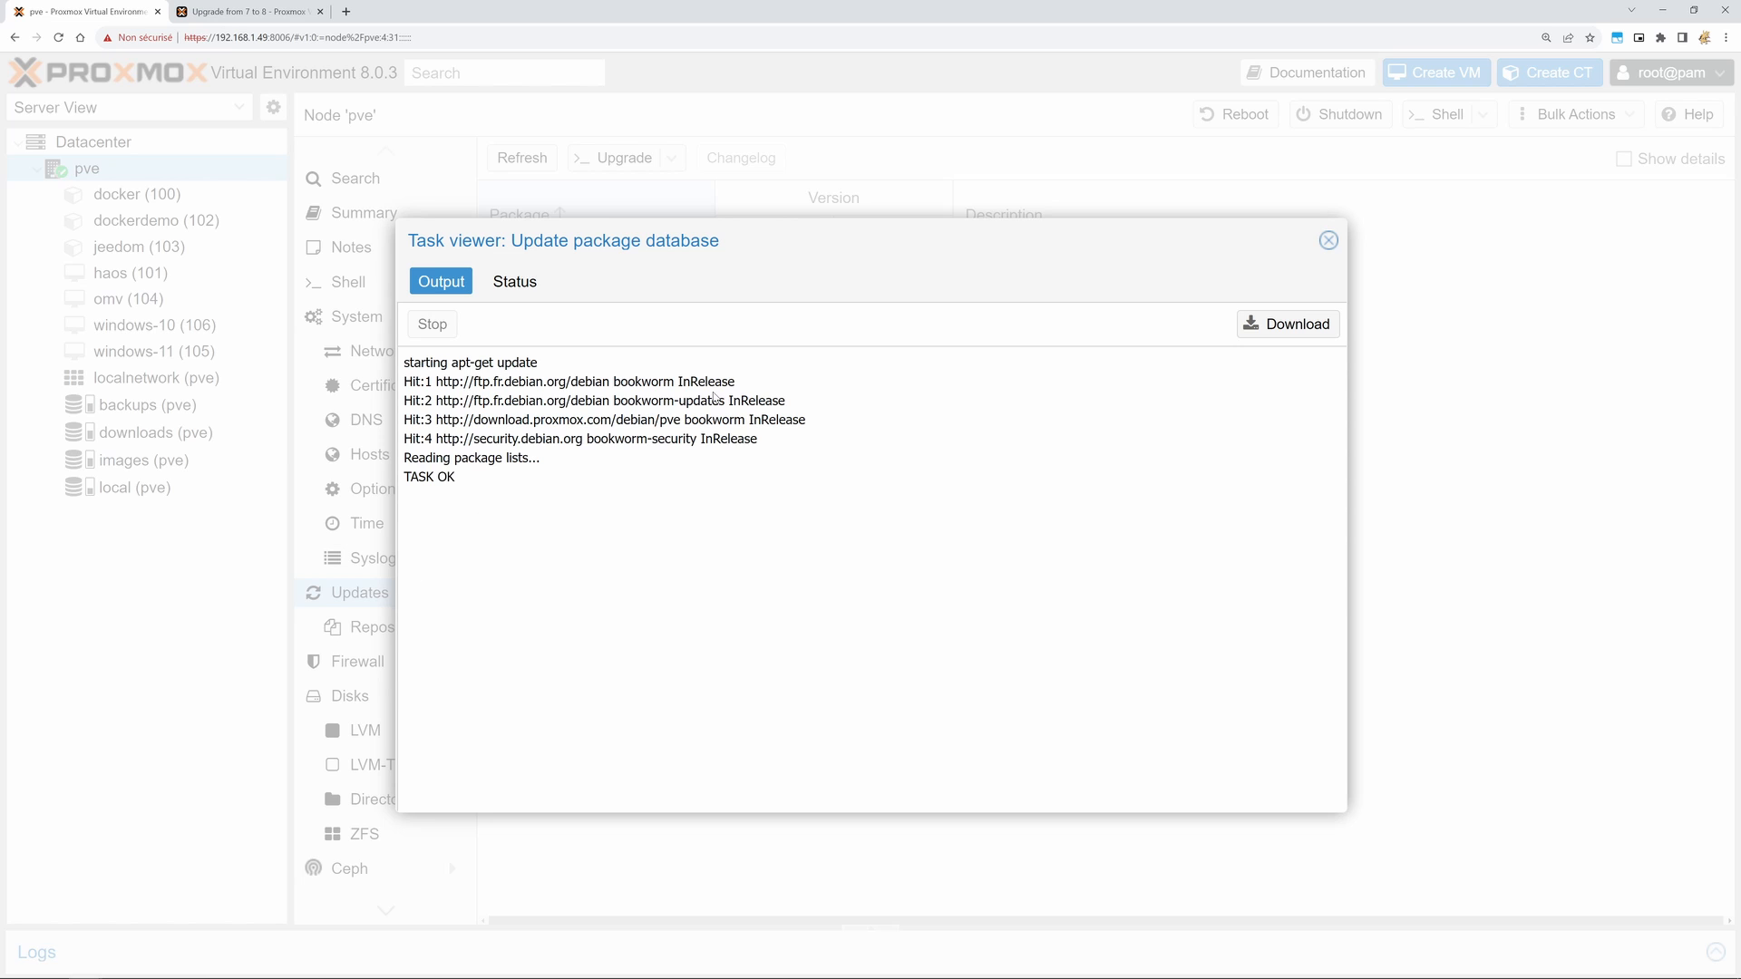
pyautogui.click(1329, 241)
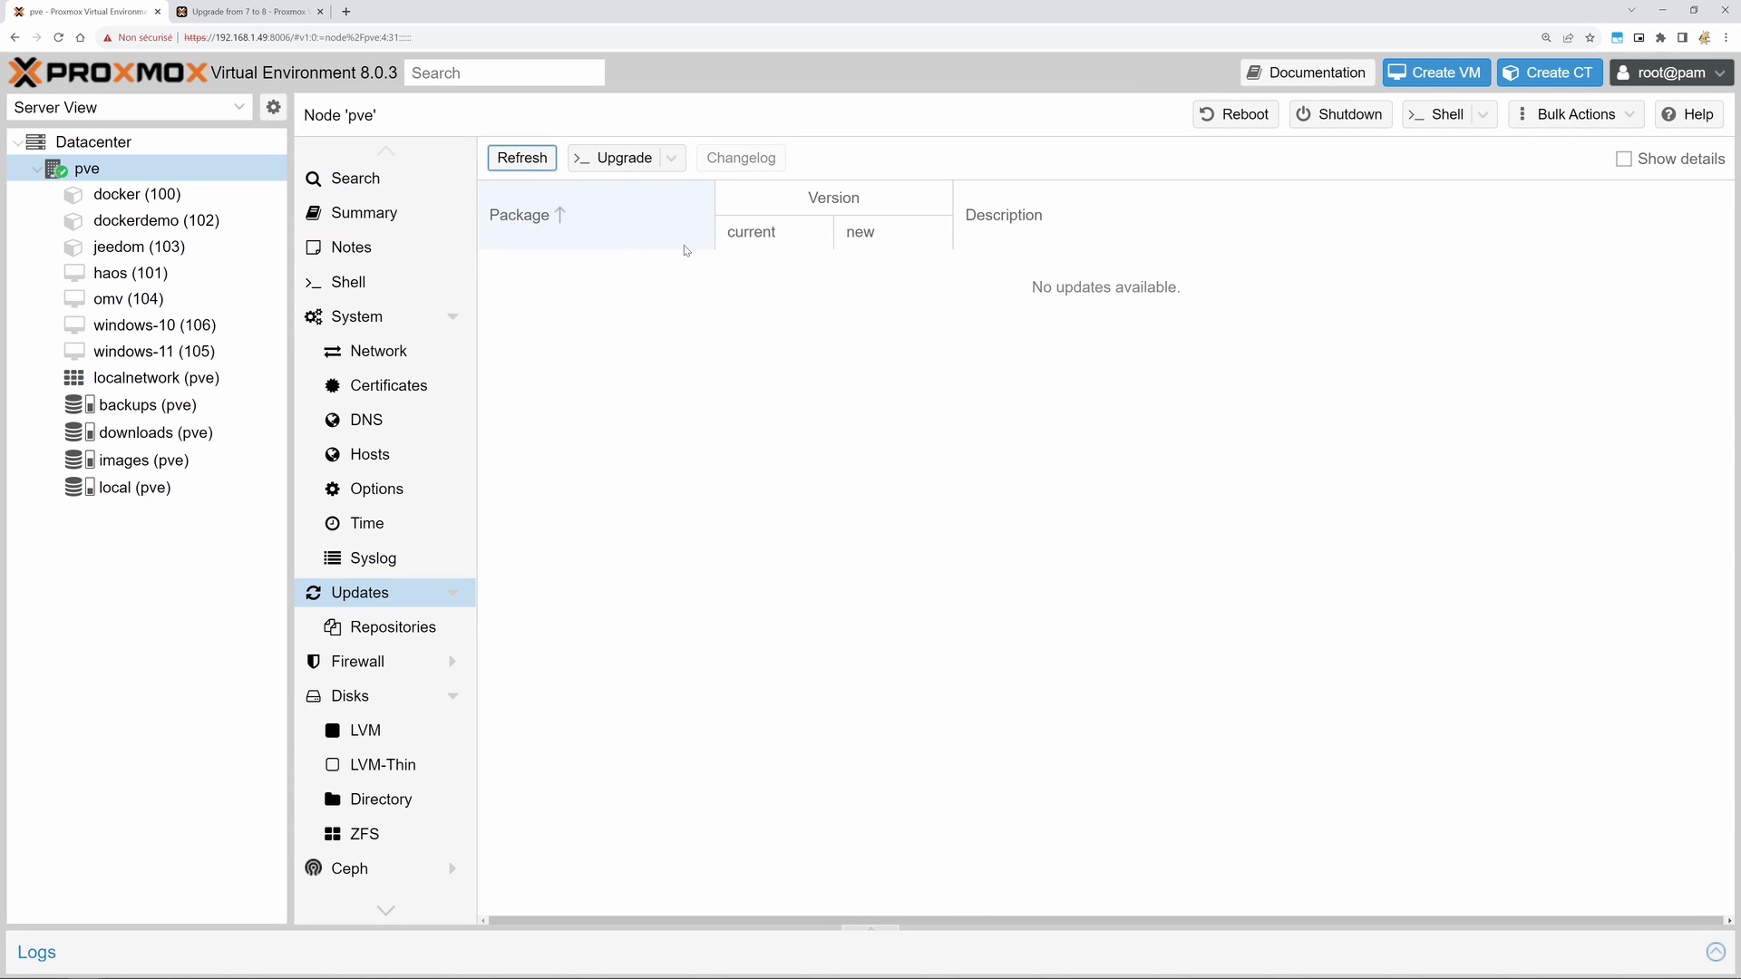
# Step: Start the virtual machine haos (101) on node pve
pyautogui.scroll(-2, 400, 810)
pyautogui.scroll(2, 400, 809)
pyautogui.click(136, 274)
pyautogui.rightClick(127, 276)
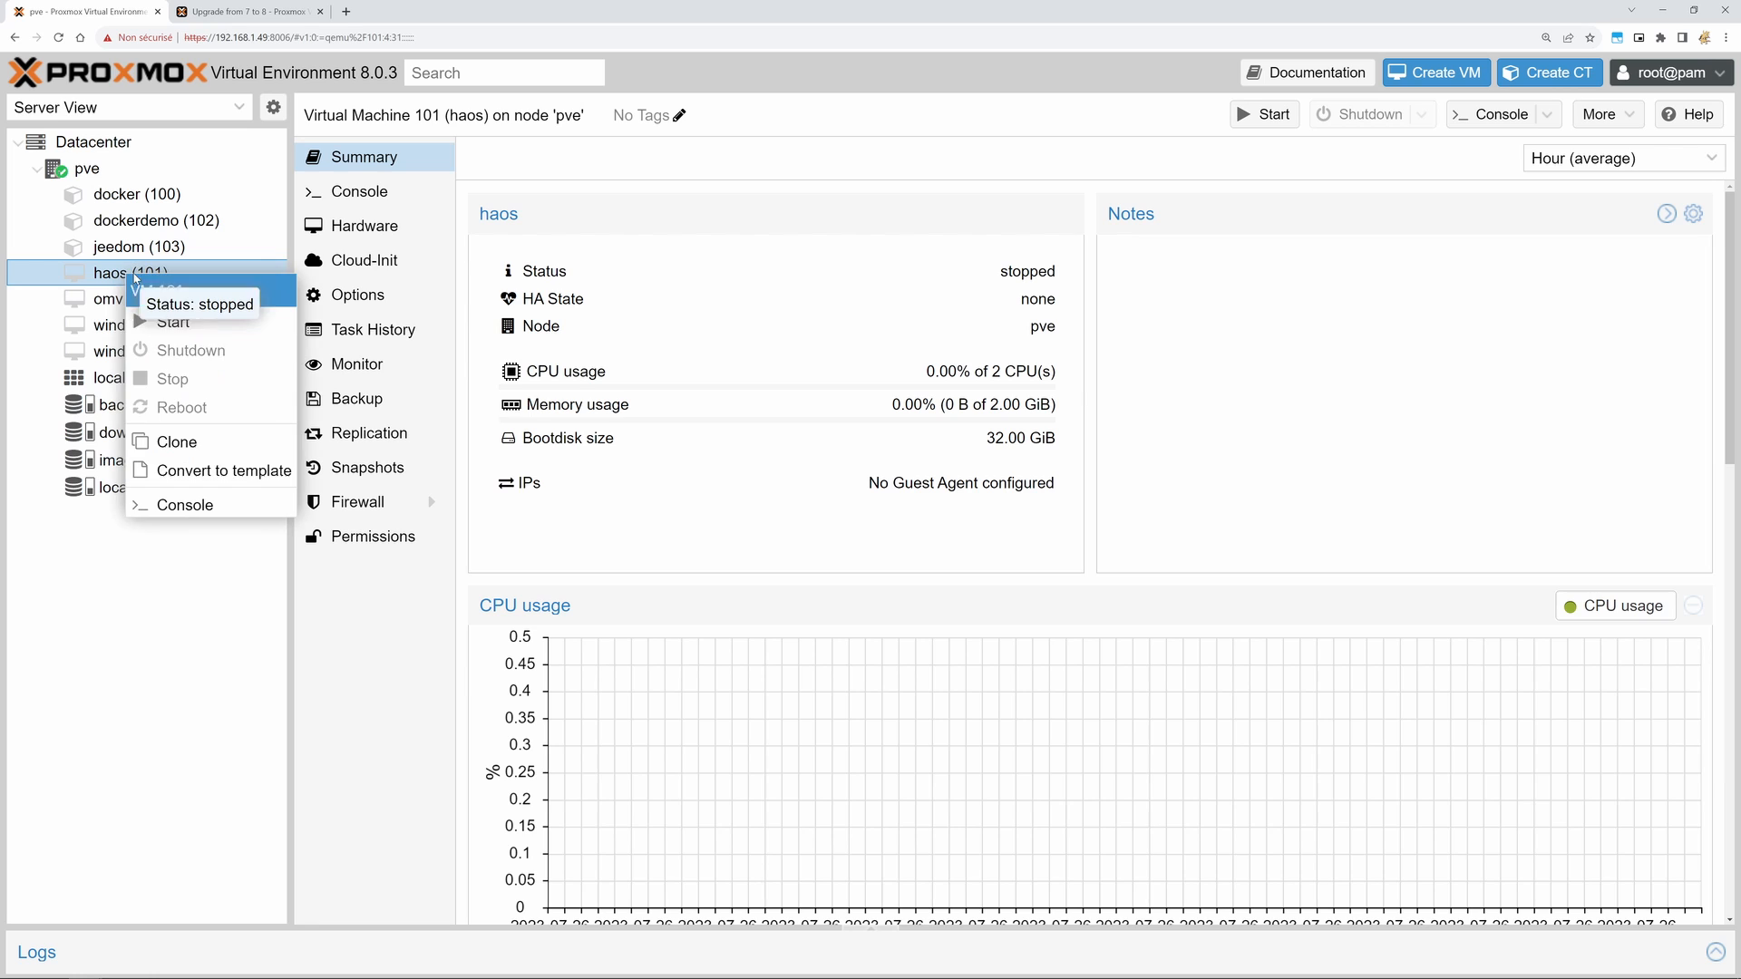
pyautogui.click(181, 321)
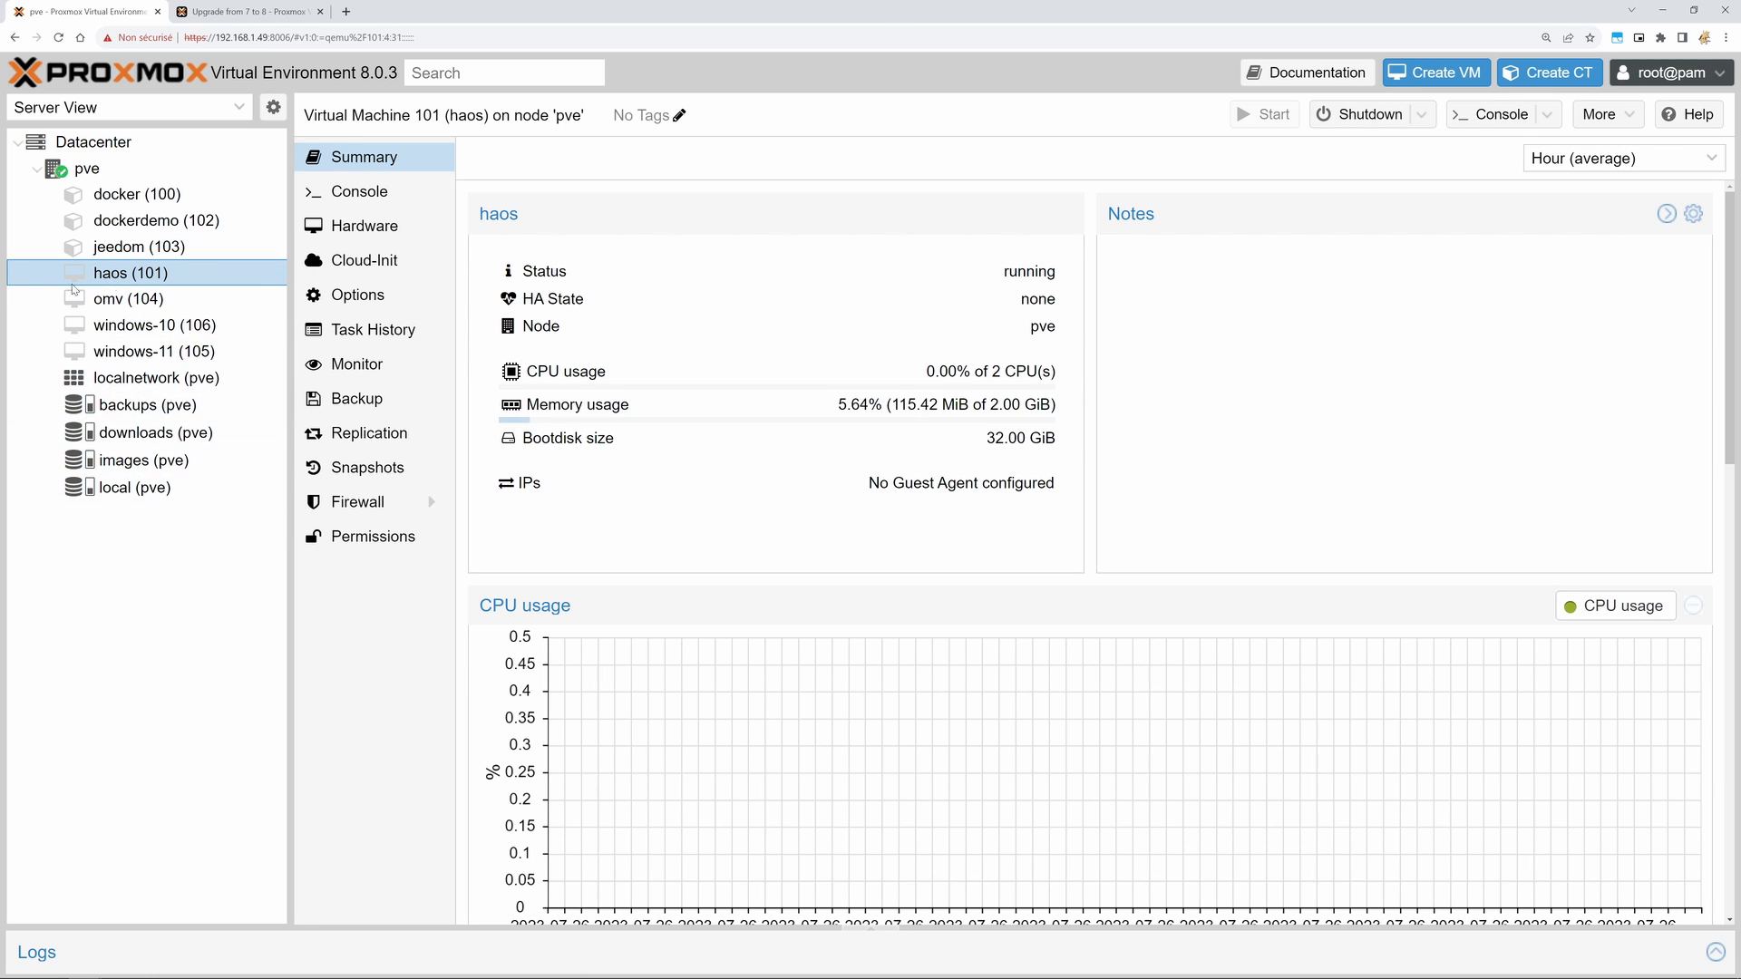
# Step: Check haos in its console and load homeassistant.local:8123 in a new browser tab, and return to Proxmox
pyautogui.click(361, 193)
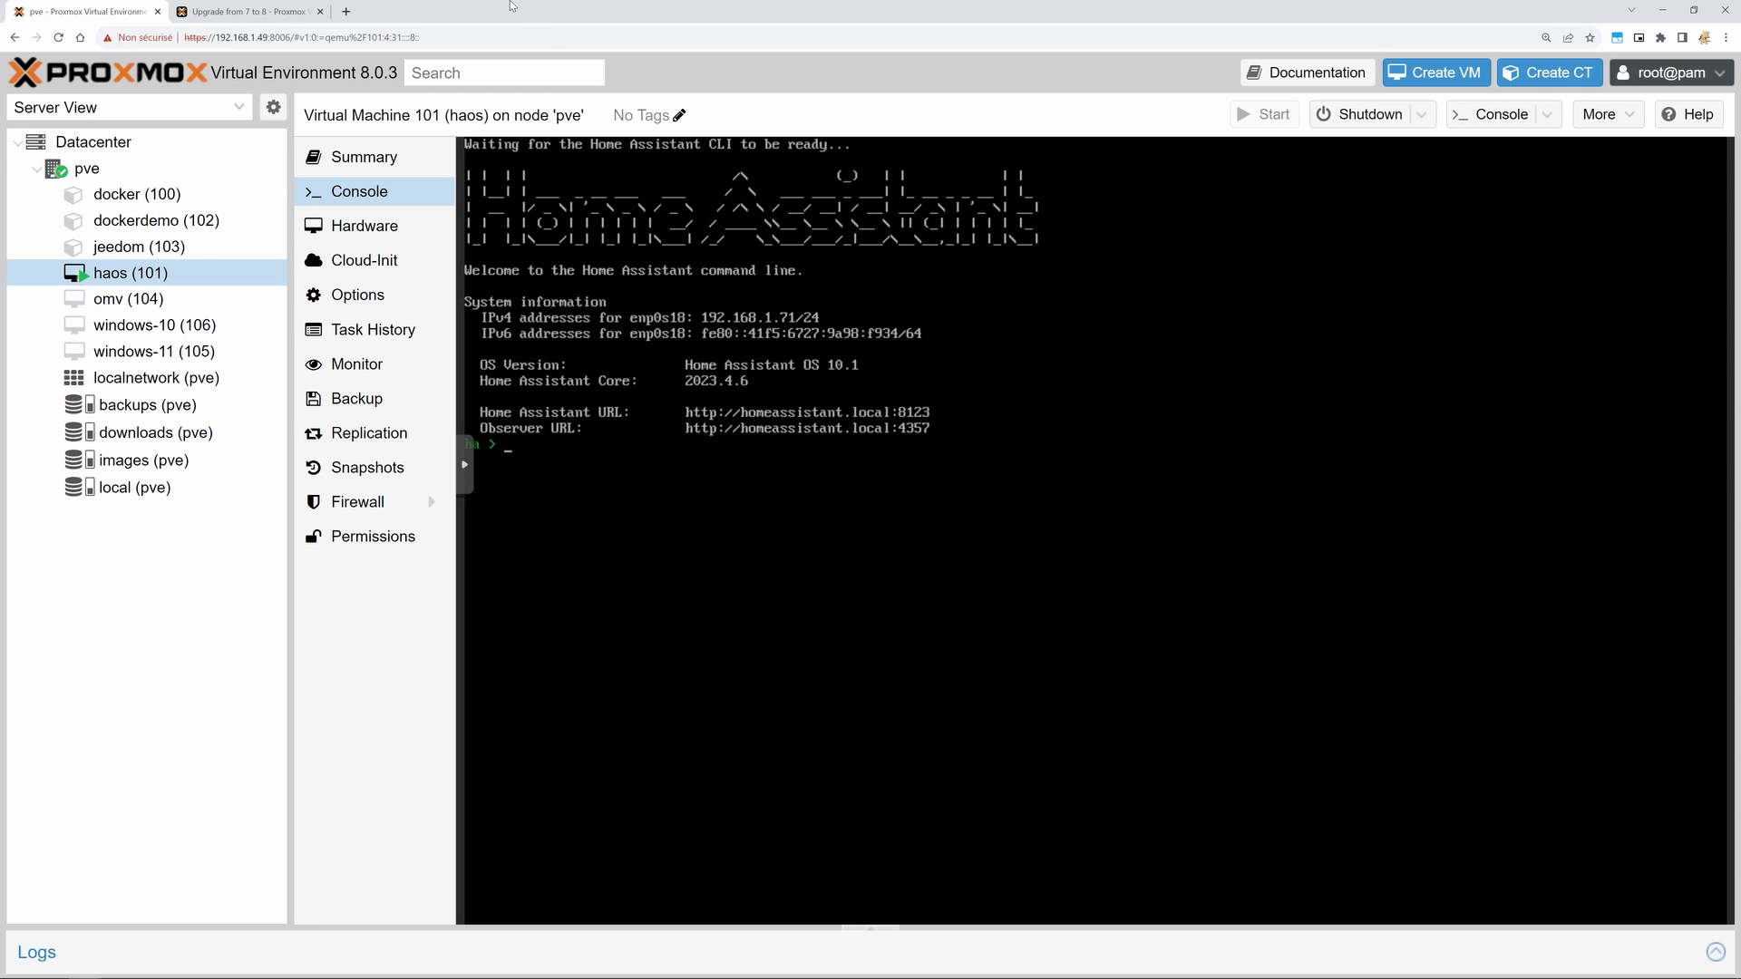
pyautogui.click(346, 12)
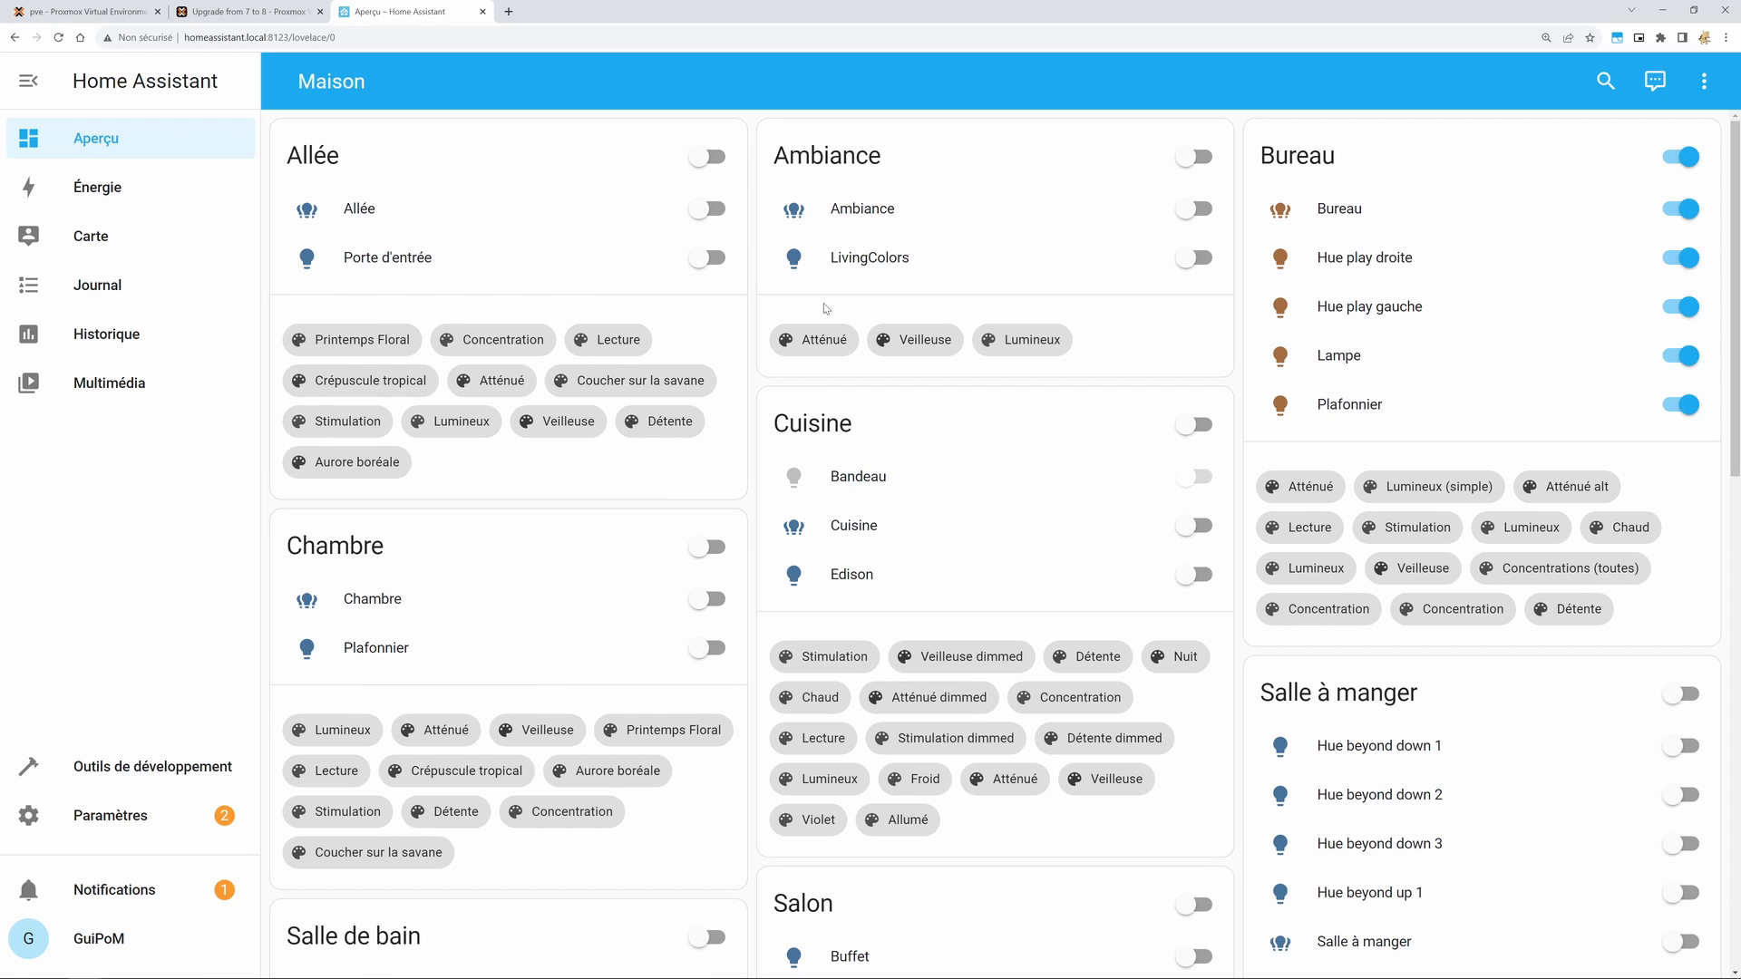
pyautogui.click(120, 15)
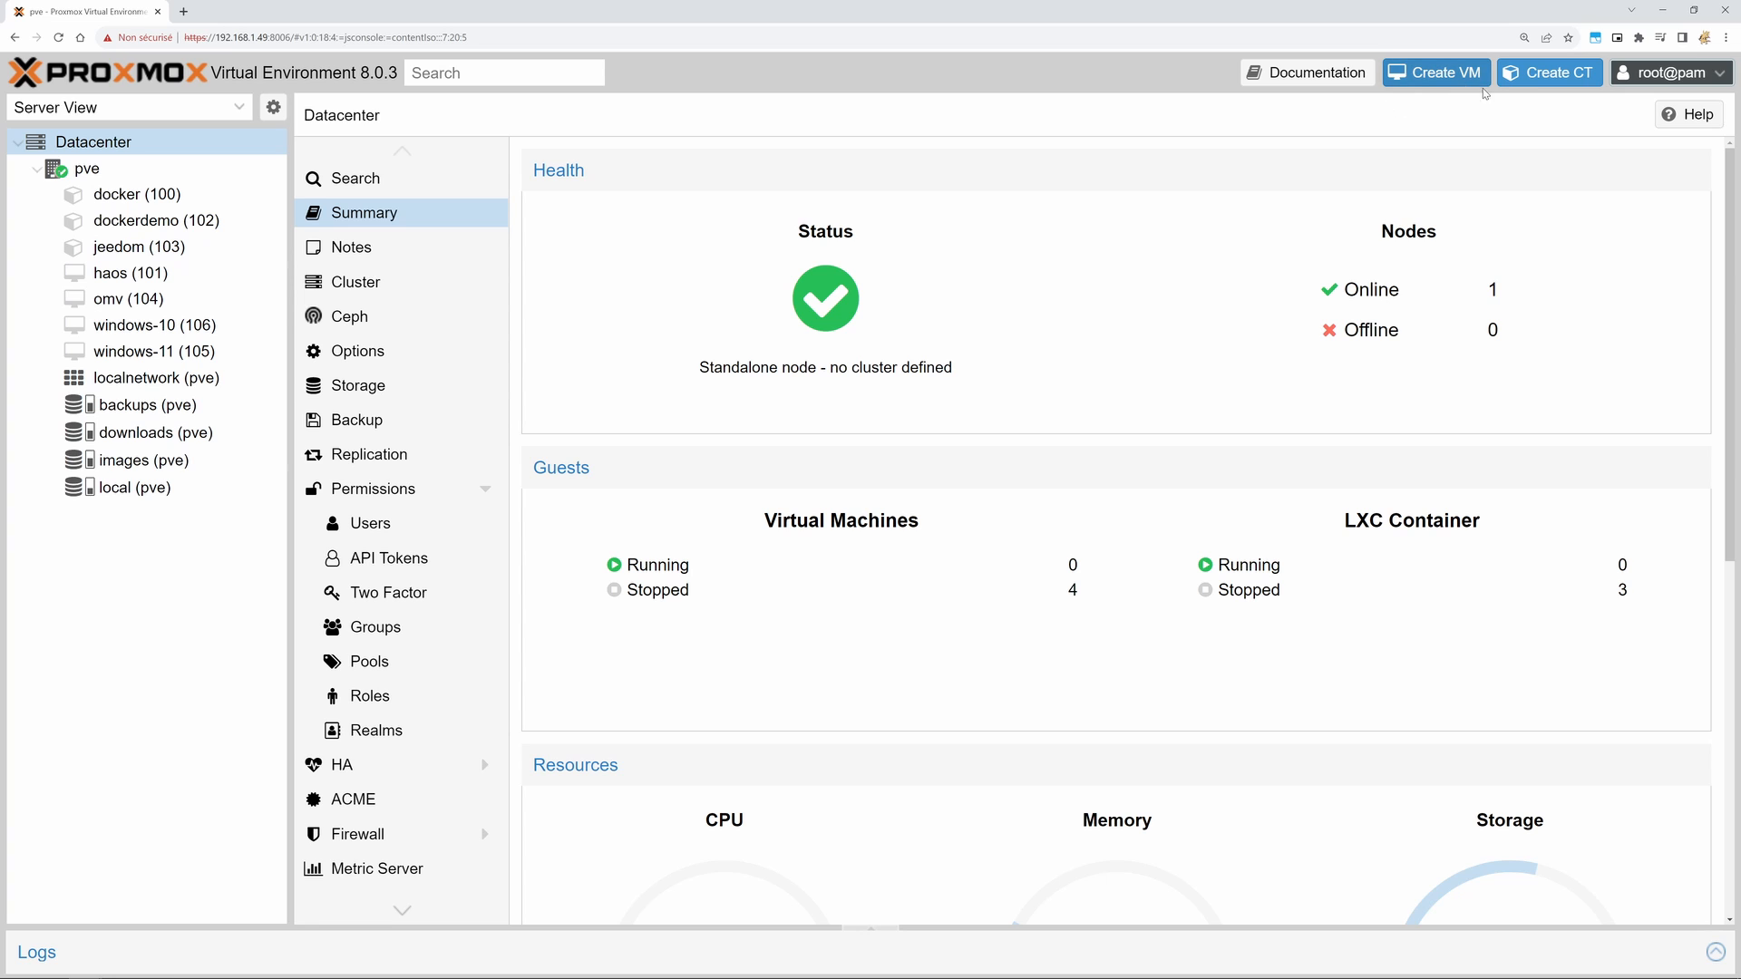
# Step: Set the web interface's color theme to Proxmox Dark
pyautogui.click(1673, 79)
pyautogui.click(1659, 191)
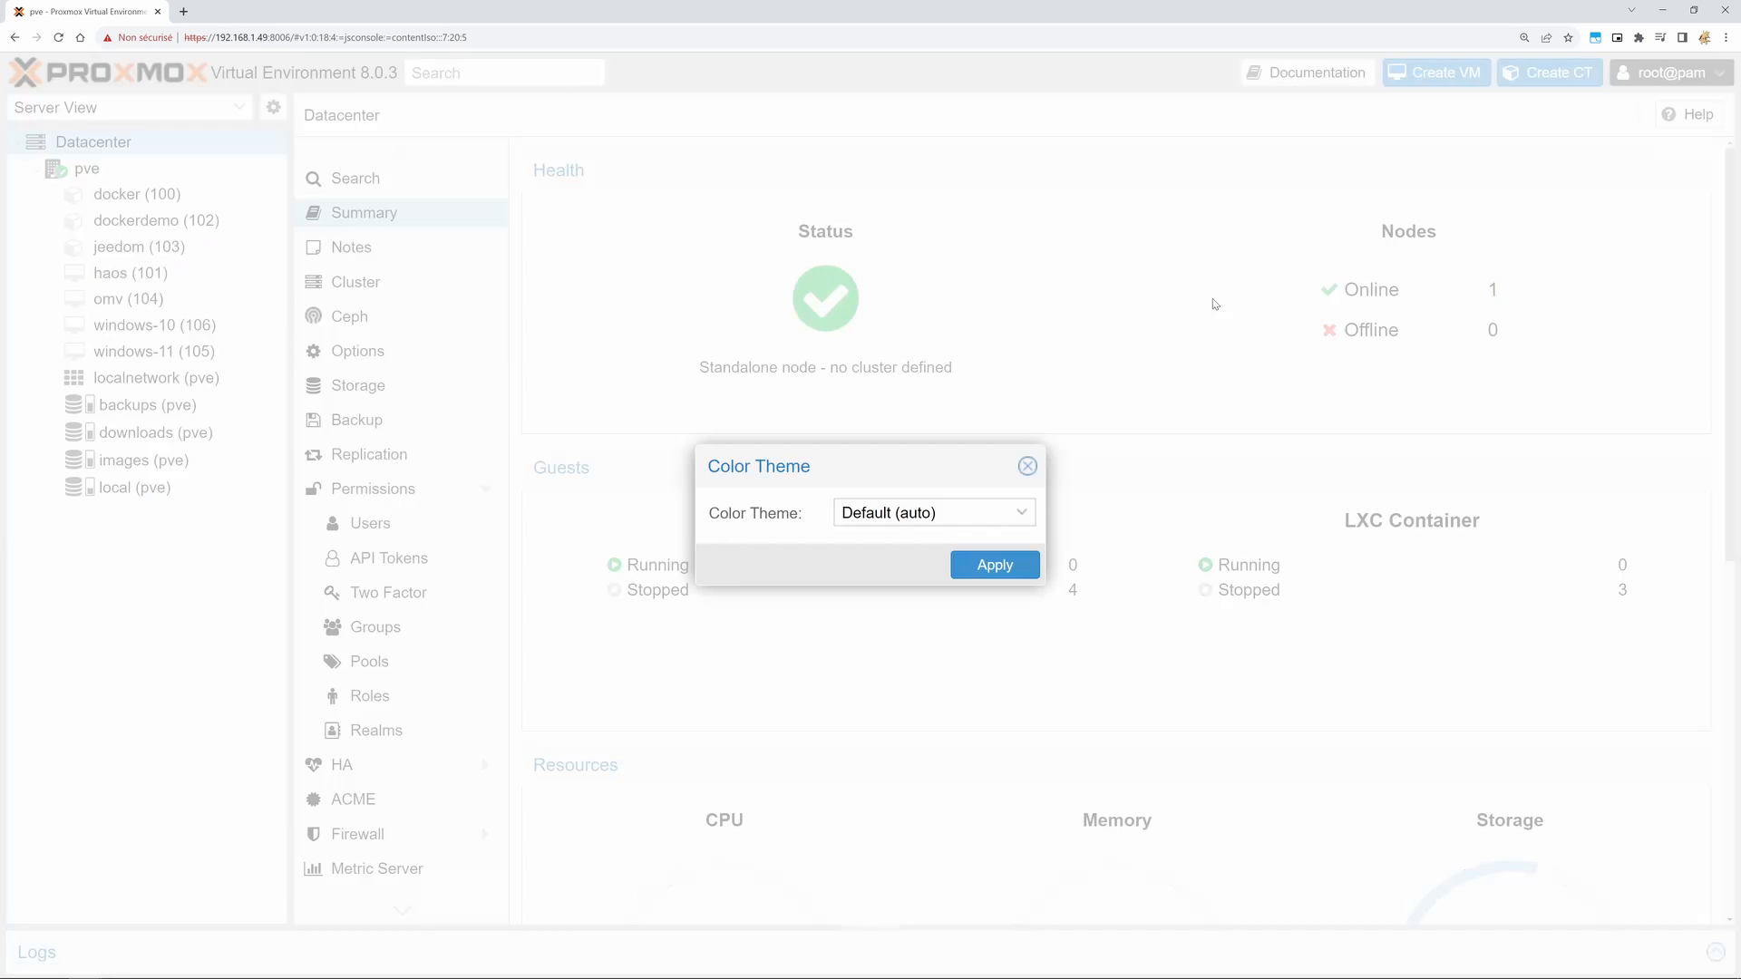
pyautogui.click(977, 512)
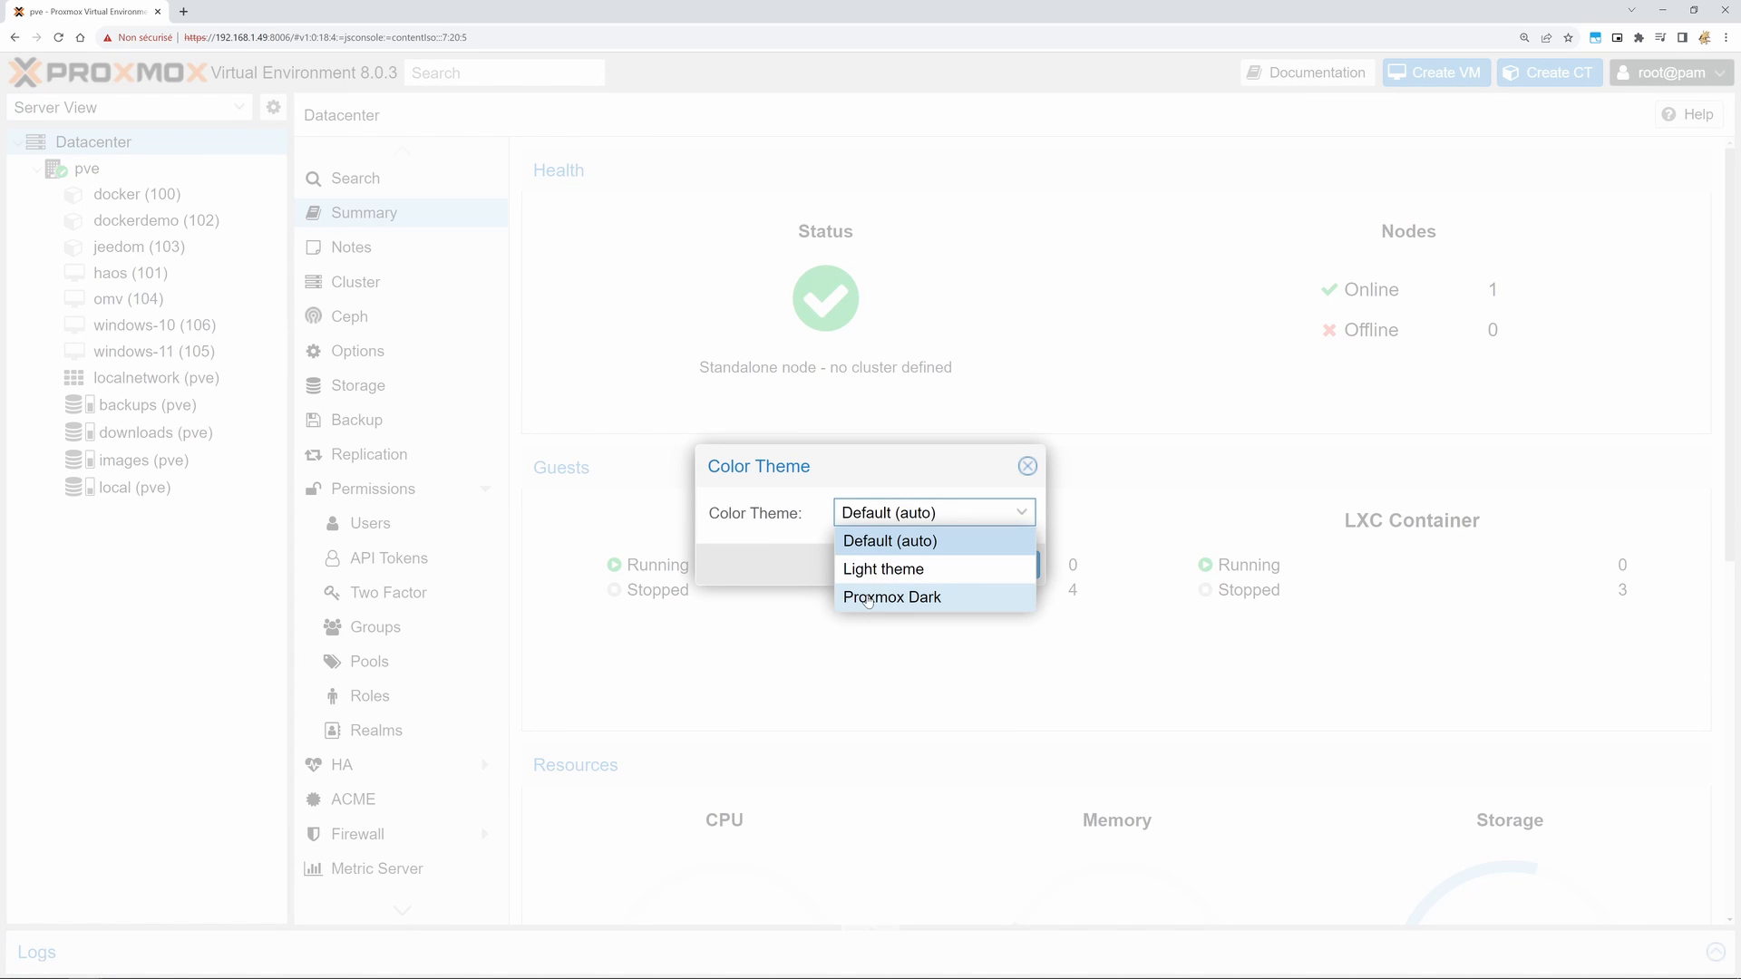
pyautogui.click(889, 599)
pyautogui.click(974, 569)
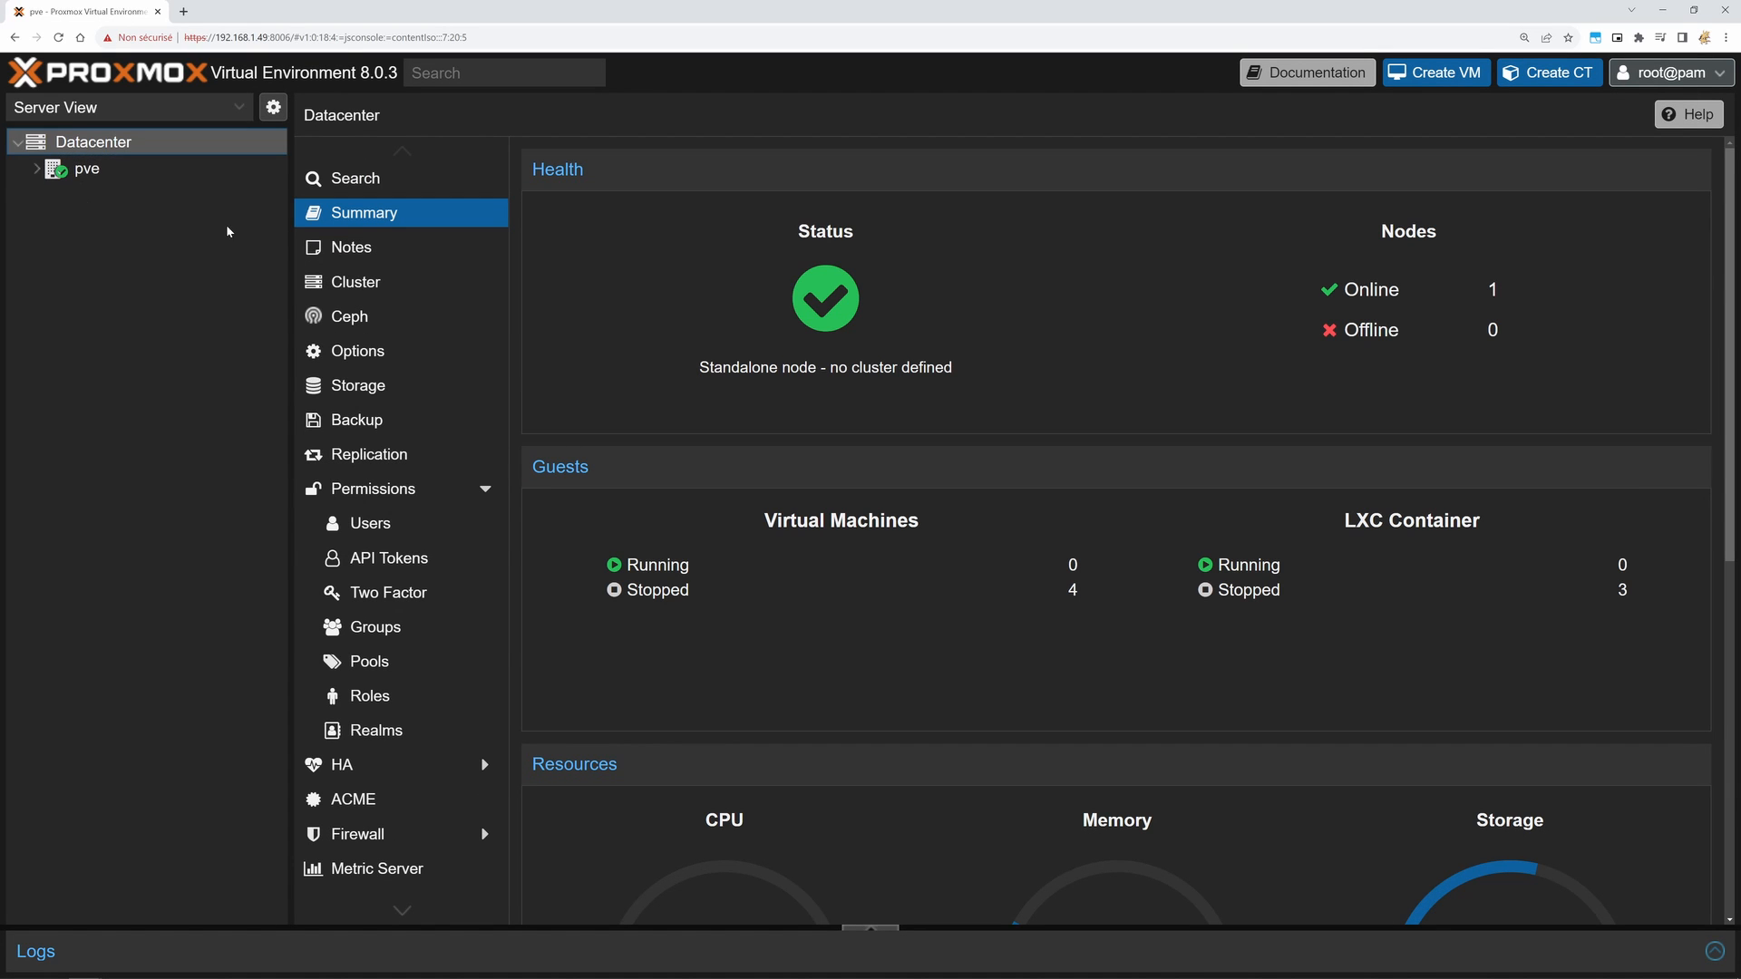
# Step: Set the web interface's color theme back to Default (auto)
pyautogui.click(1716, 76)
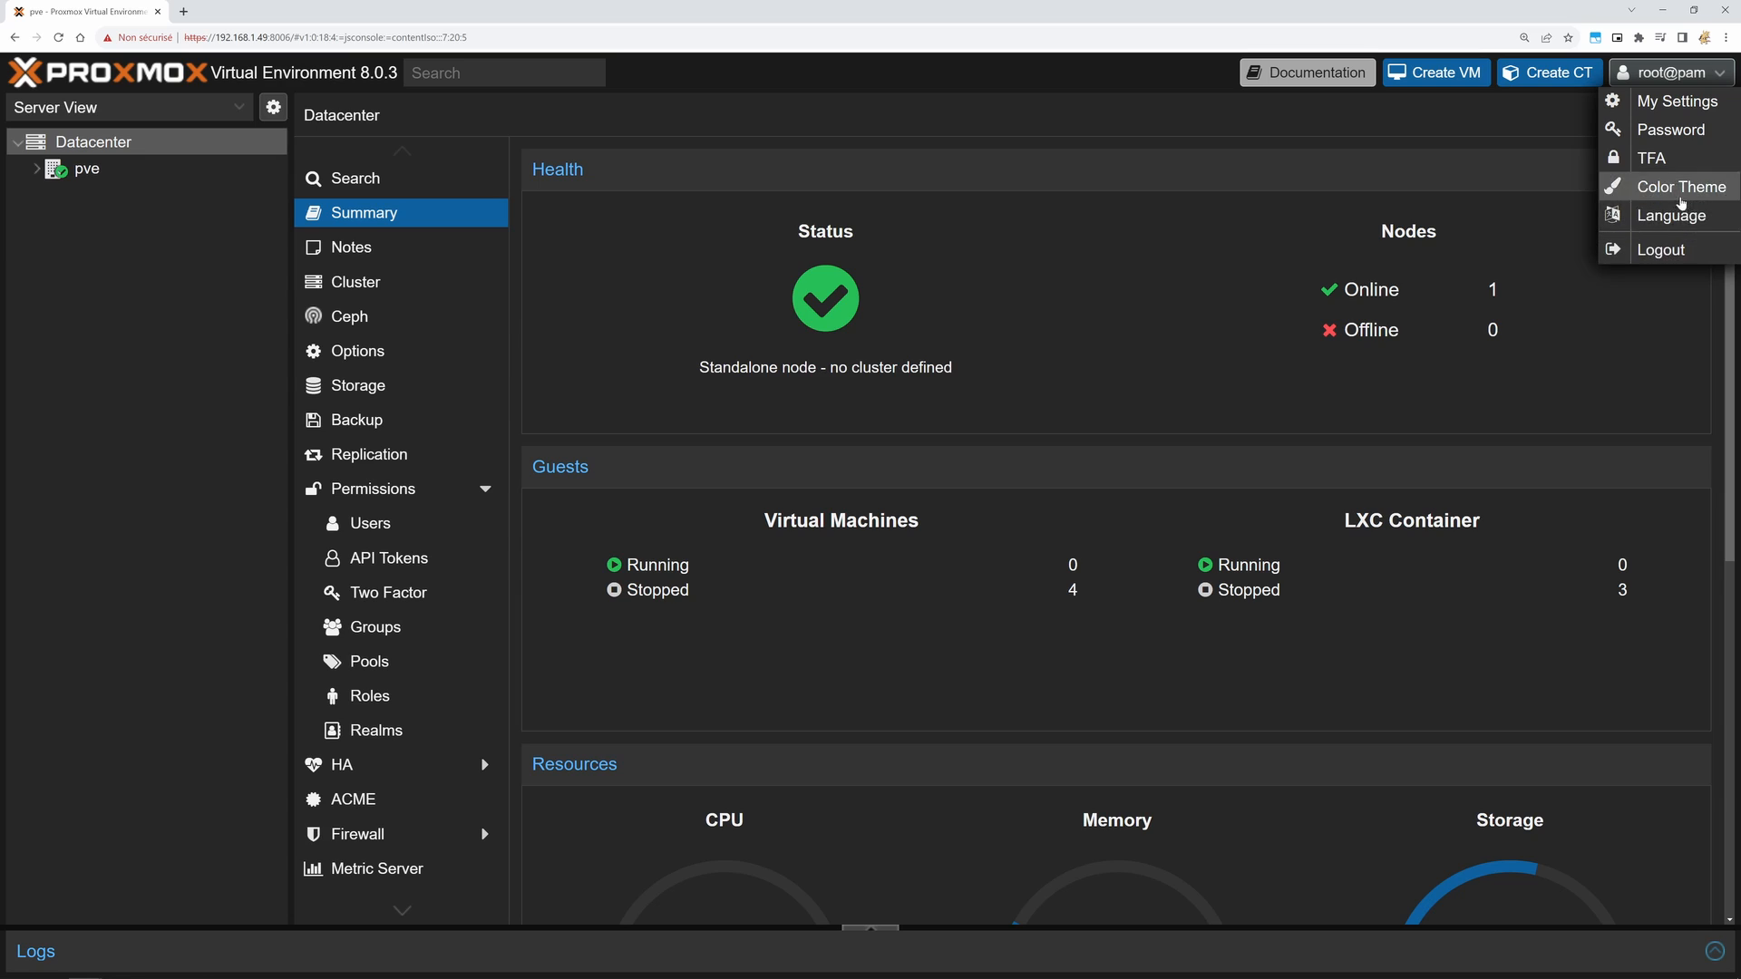
pyautogui.click(1677, 185)
pyautogui.click(958, 518)
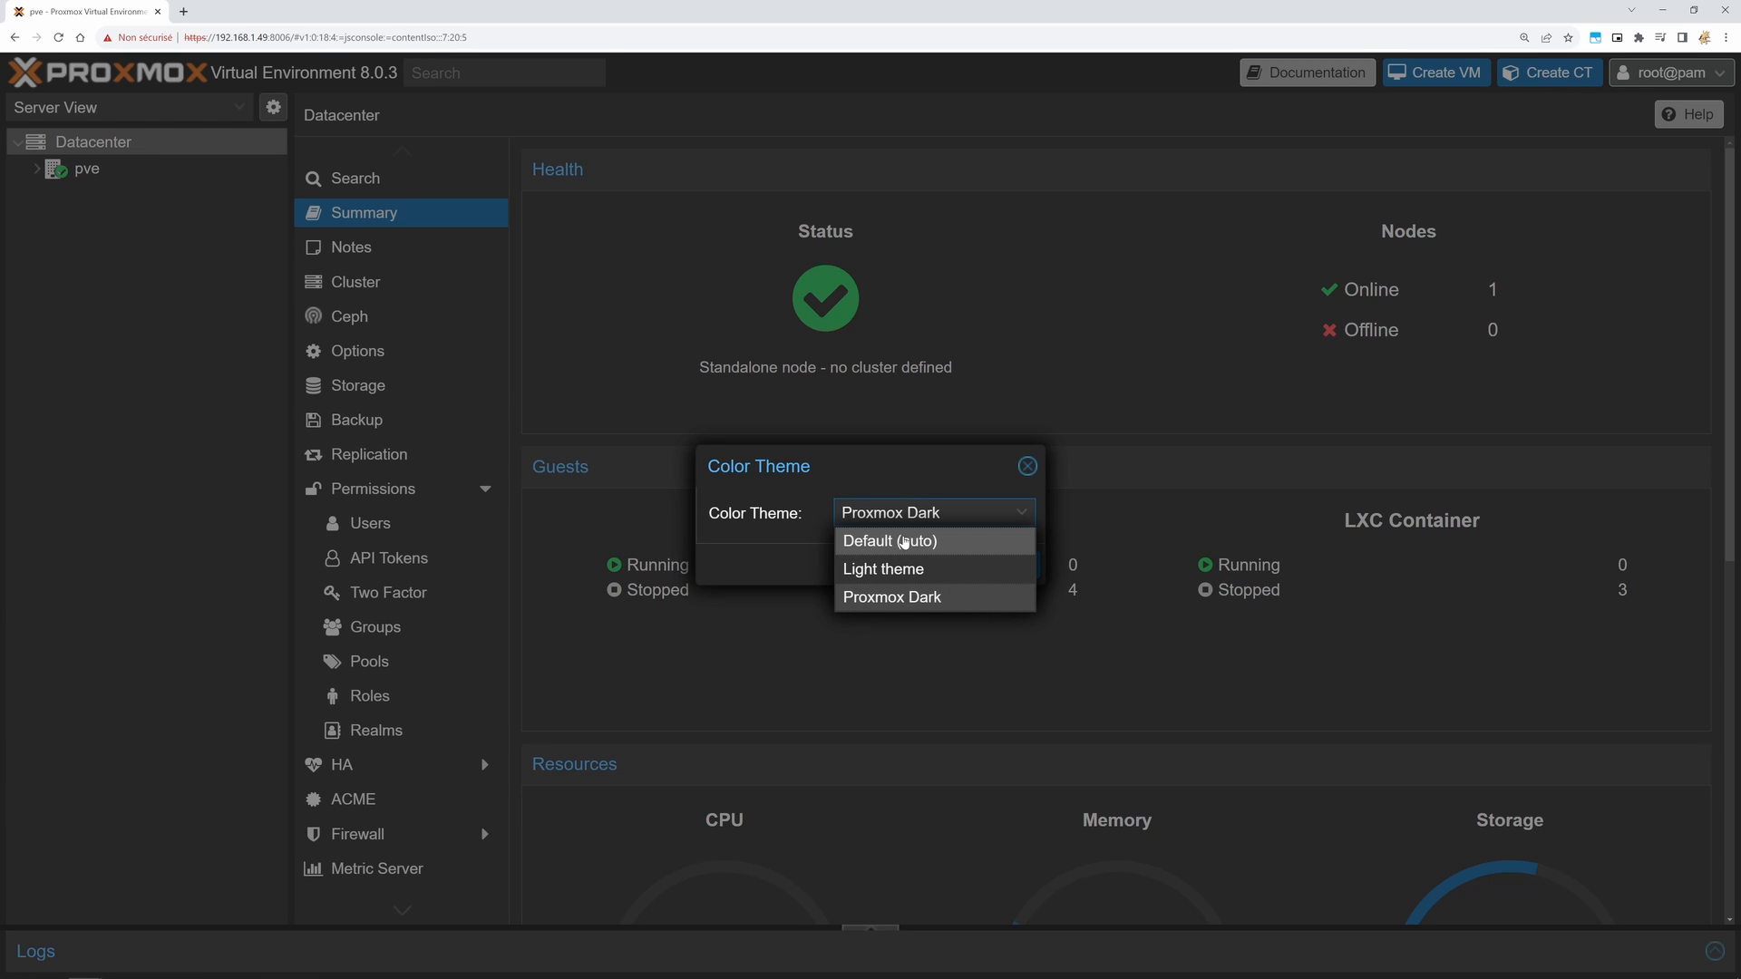
pyautogui.click(907, 540)
pyautogui.click(994, 565)
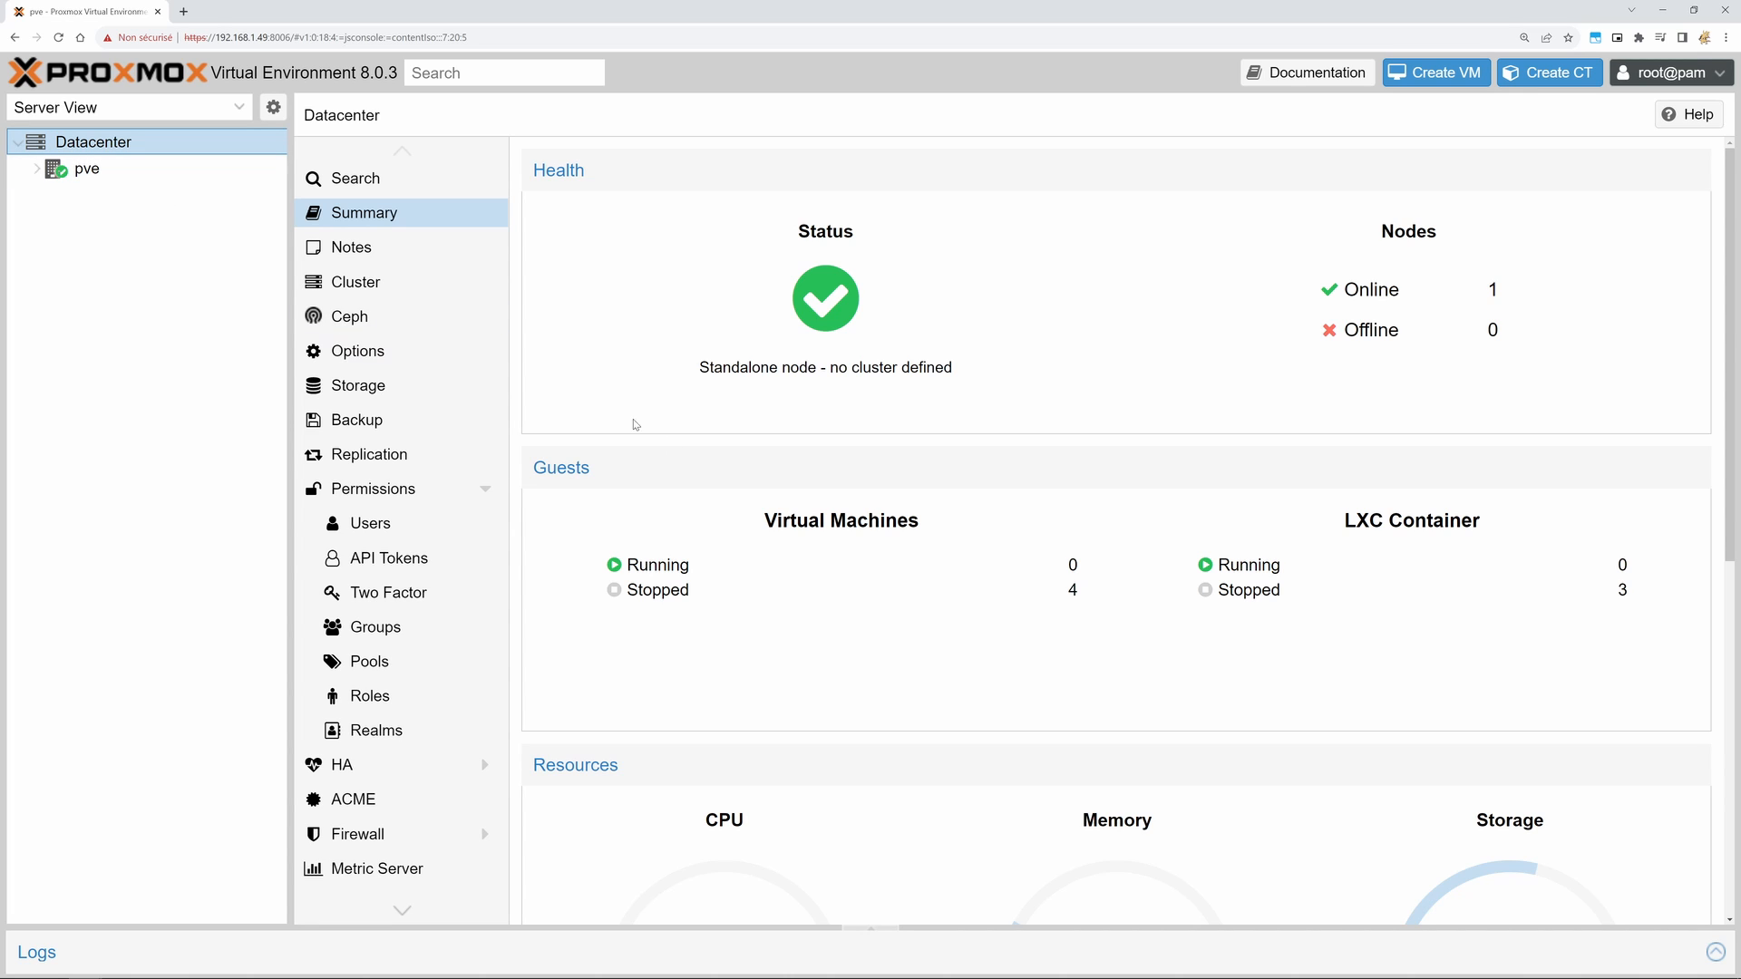
# Step: View the form for adding a TOTP login factor in the datacenter's two-factor settings, closing it without adding anything
pyautogui.click(401, 591)
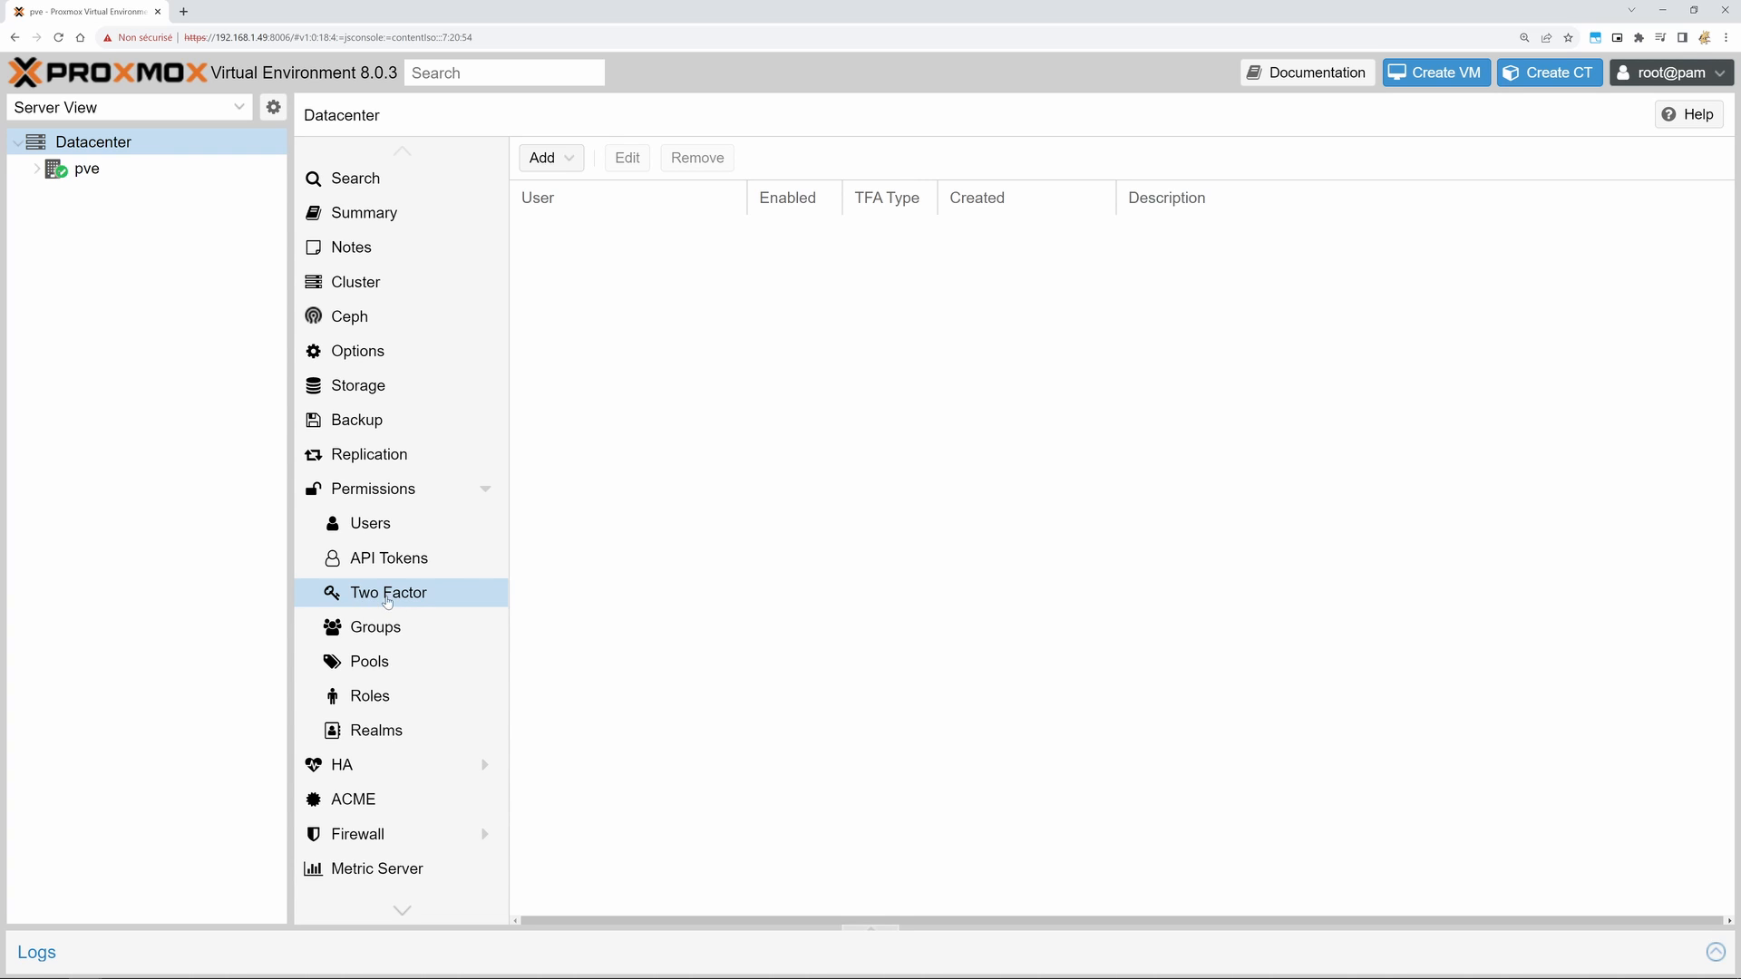
pyautogui.click(555, 160)
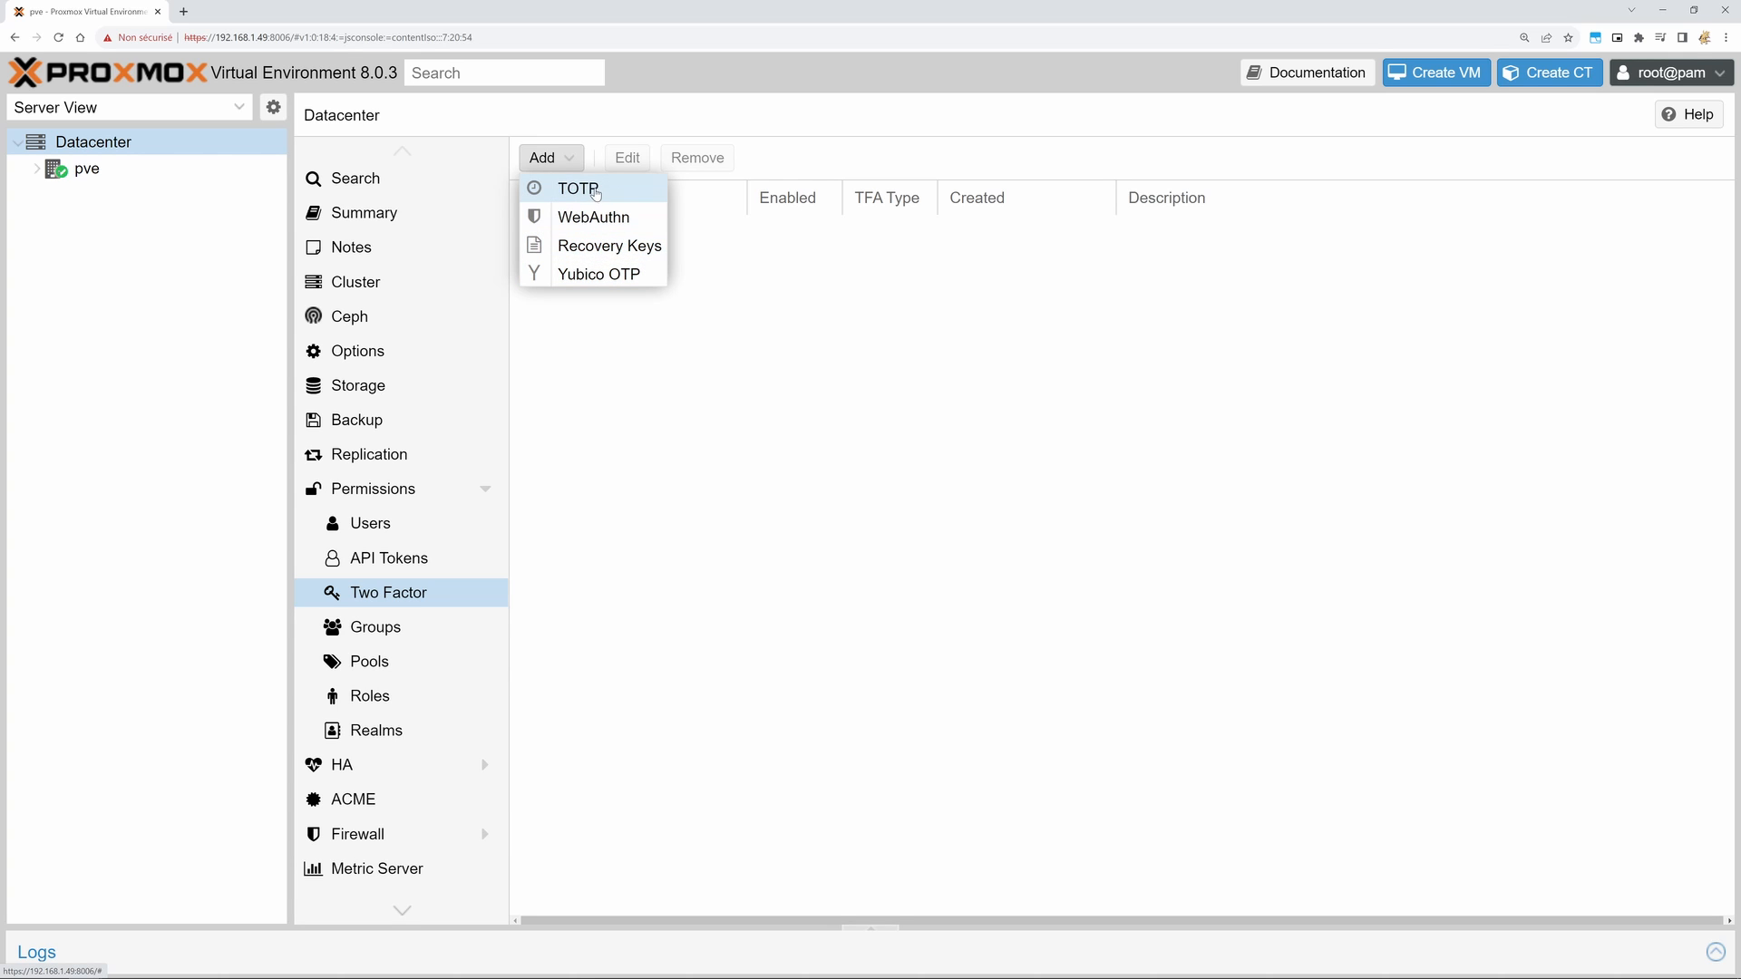
pyautogui.click(594, 190)
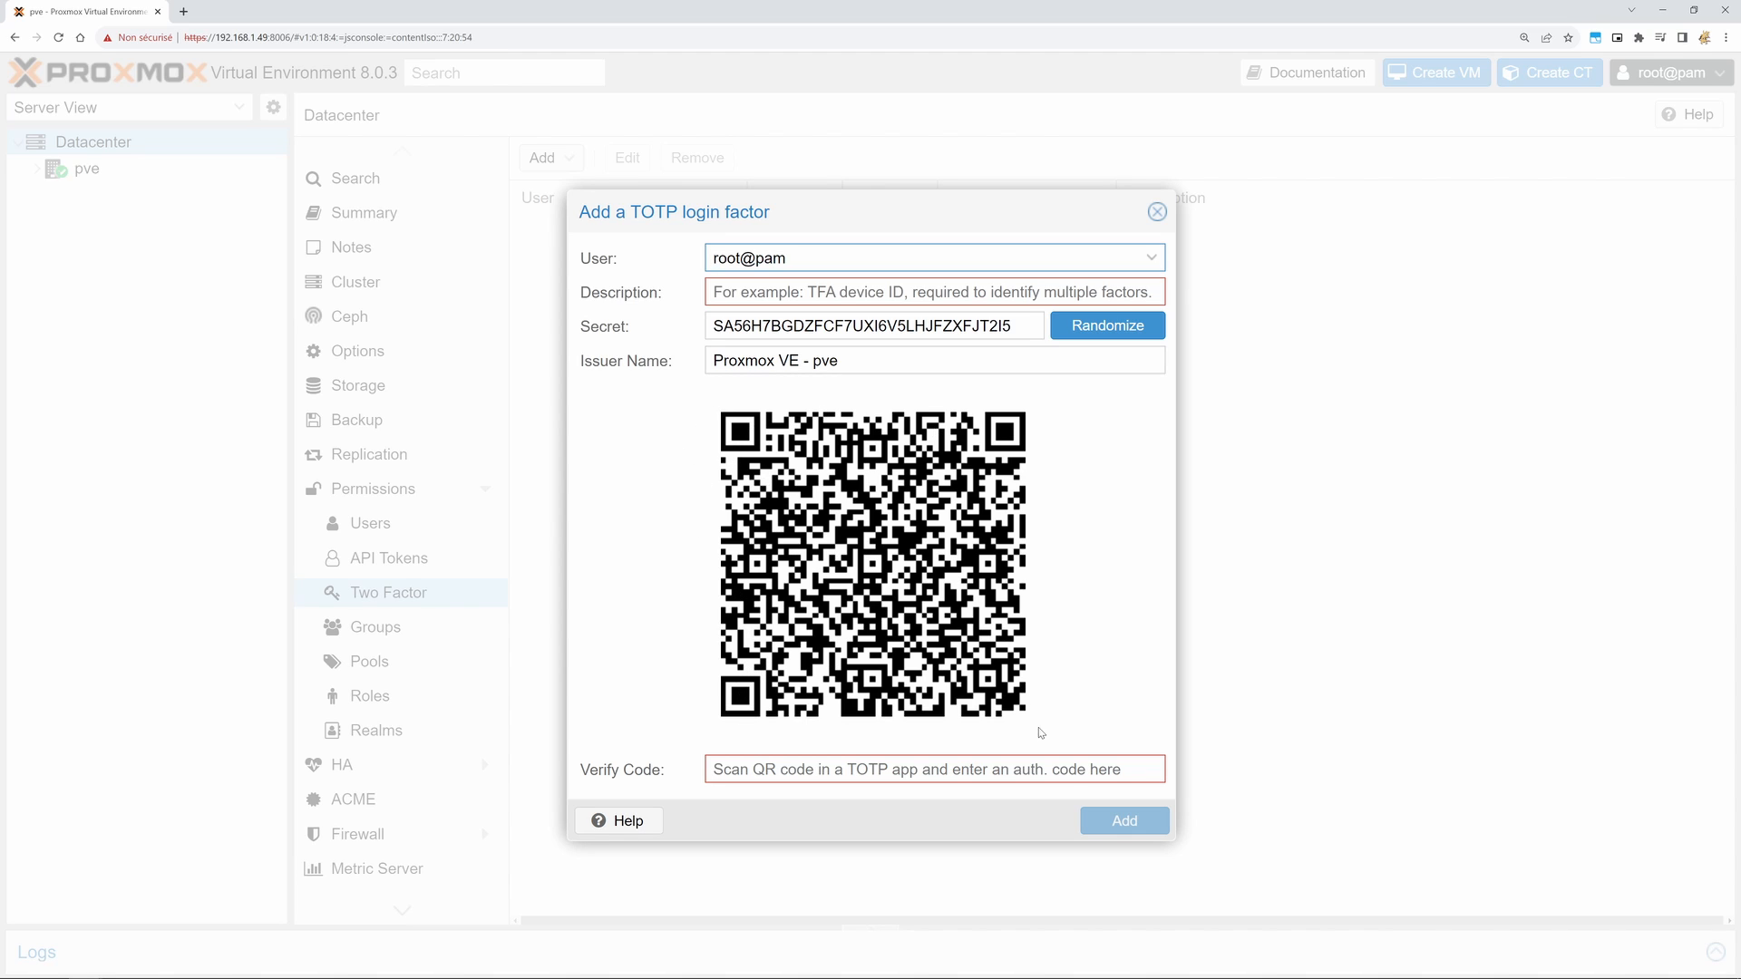
pyautogui.click(1157, 214)
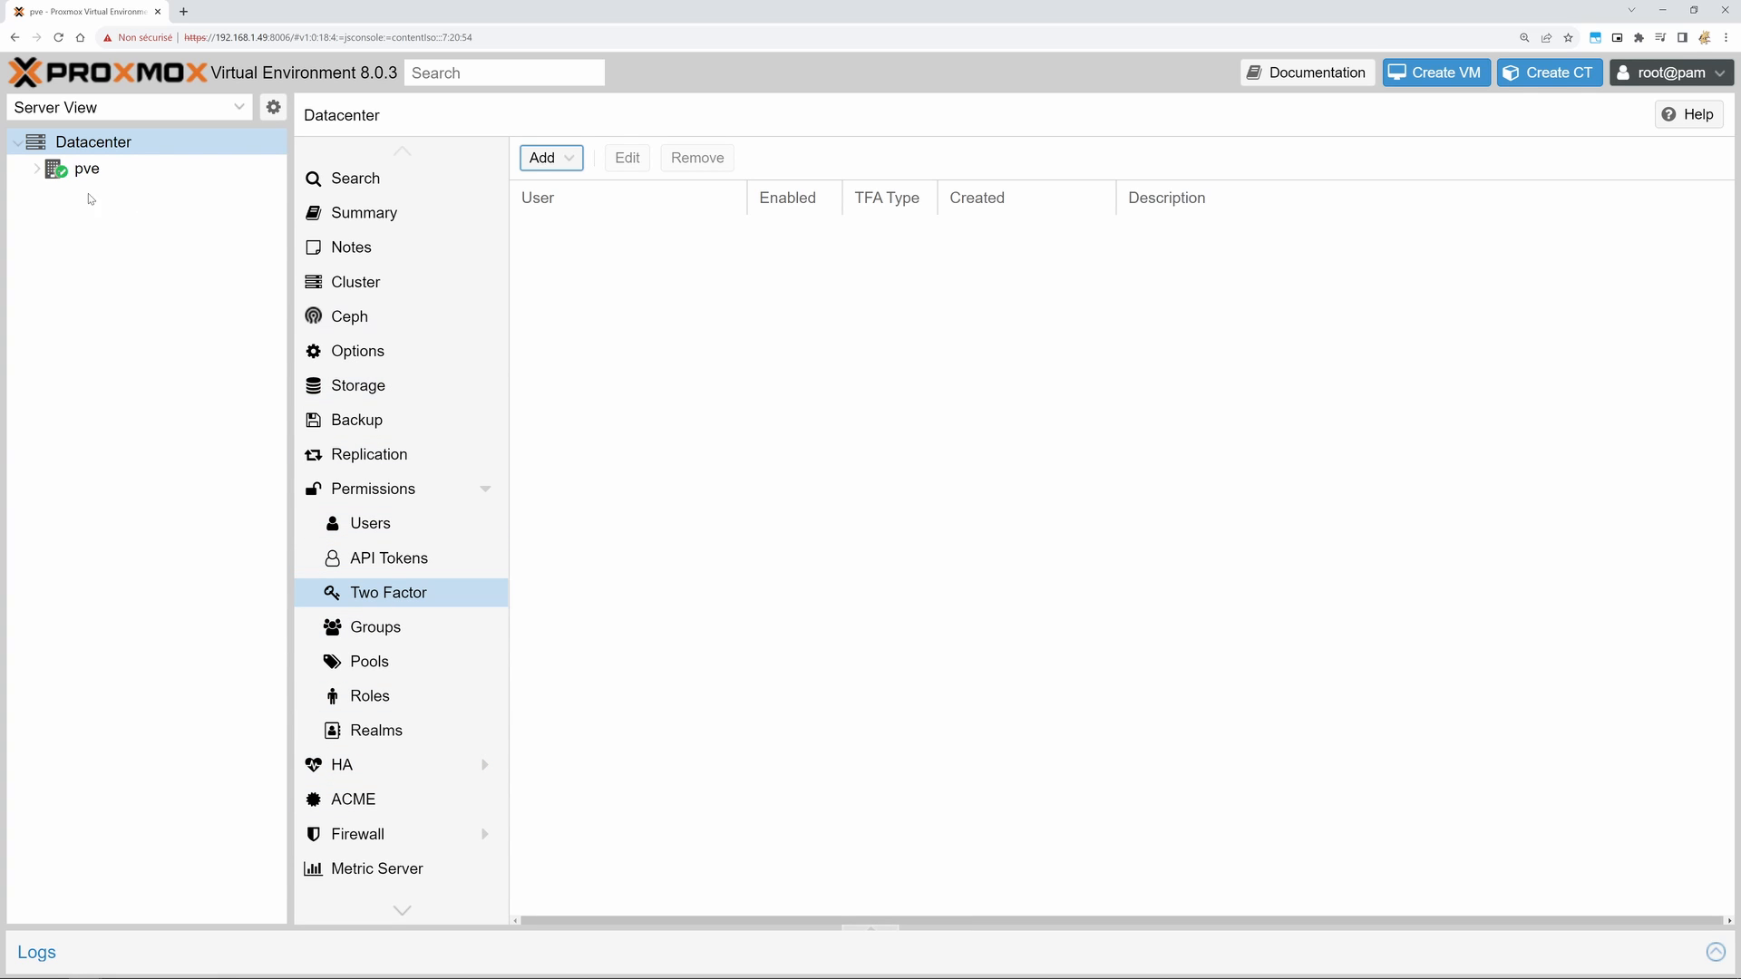
# Step: Expand node pve, view its summary and show the list of installed package versions
pyautogui.click(36, 171)
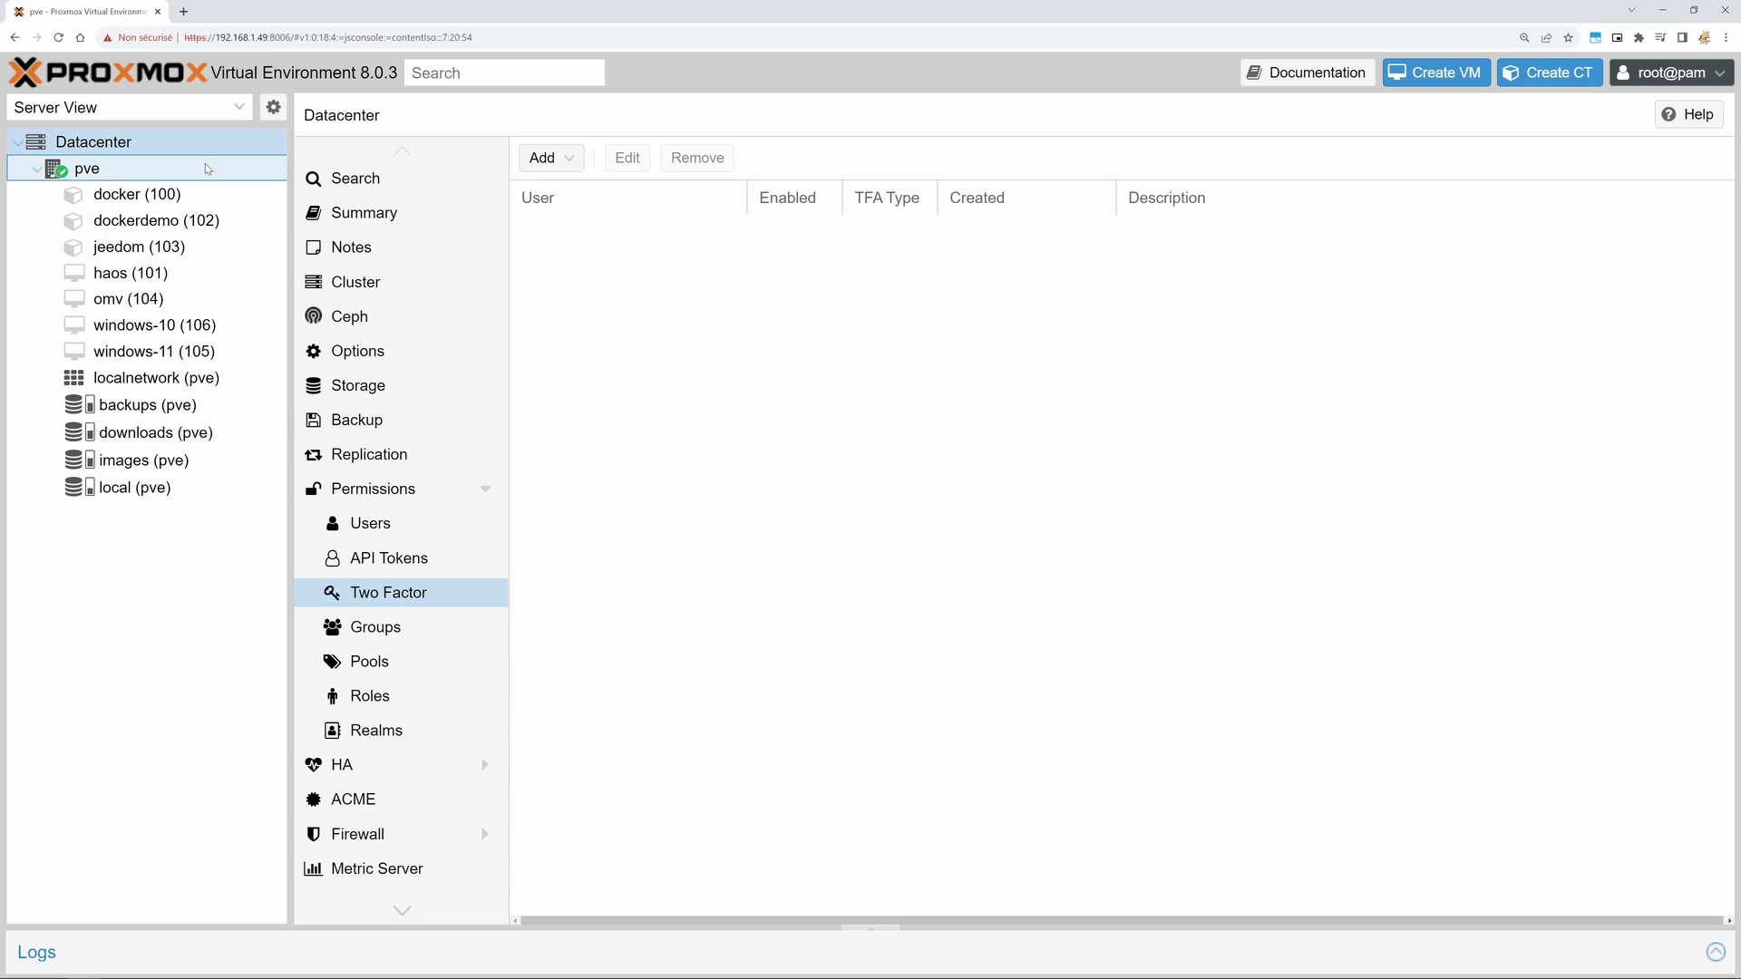
pyautogui.click(365, 215)
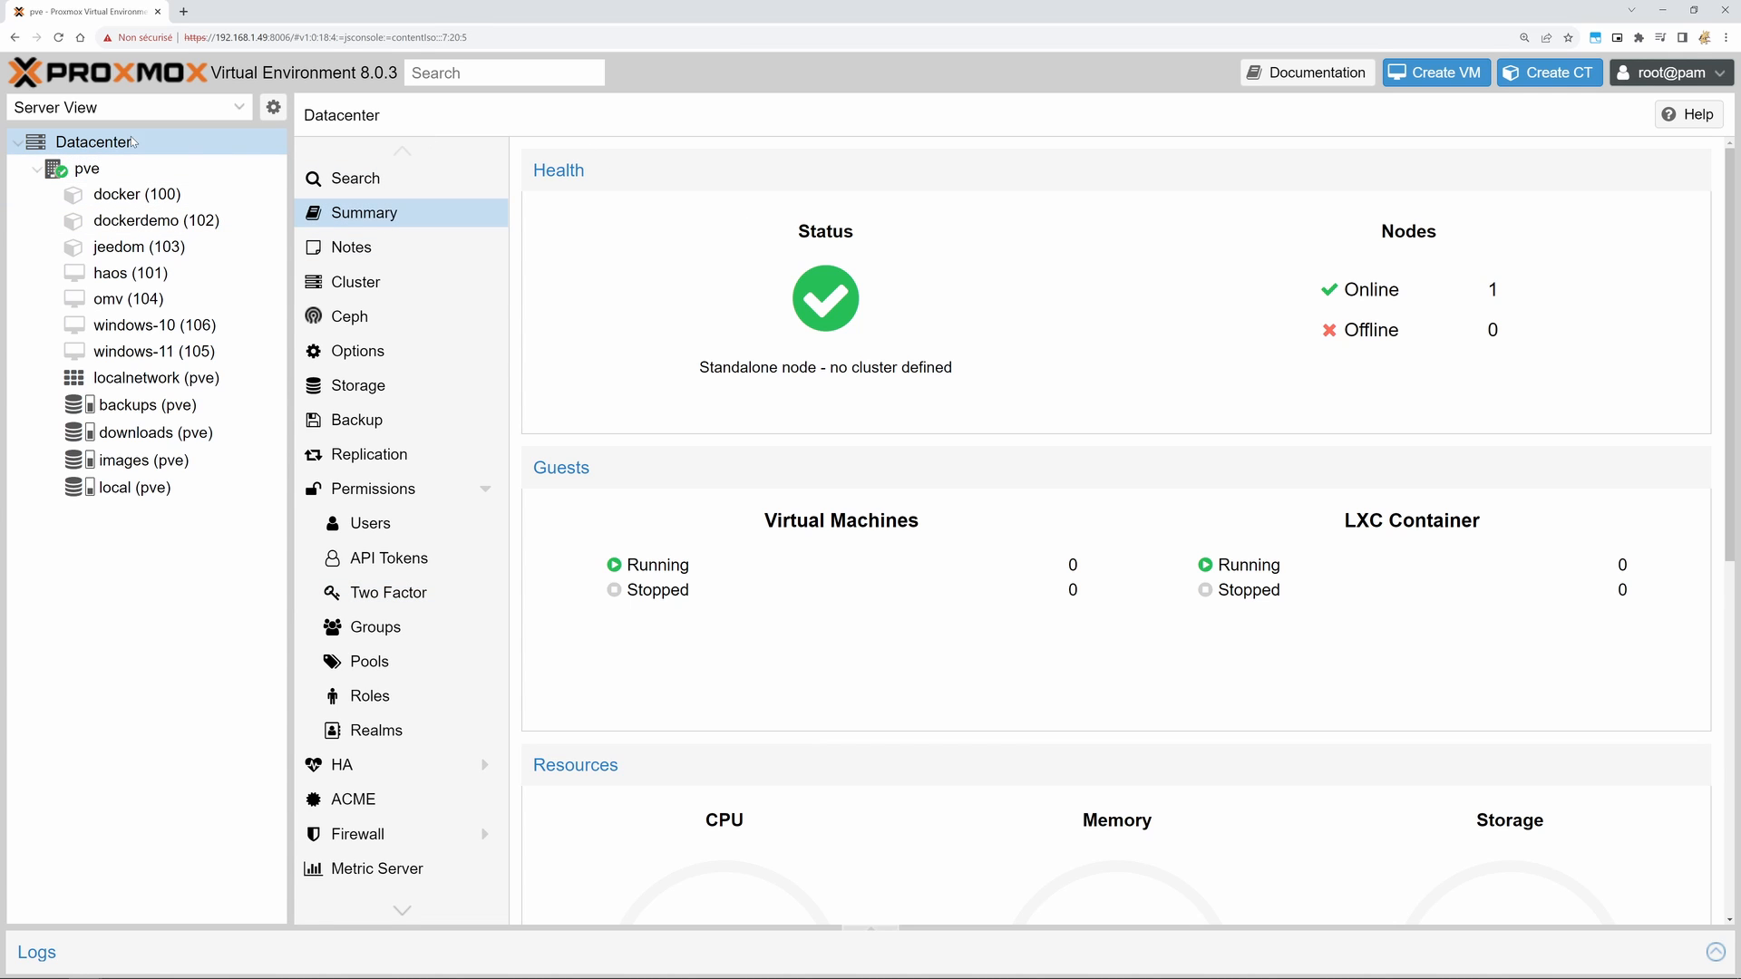
pyautogui.click(87, 169)
pyautogui.click(363, 213)
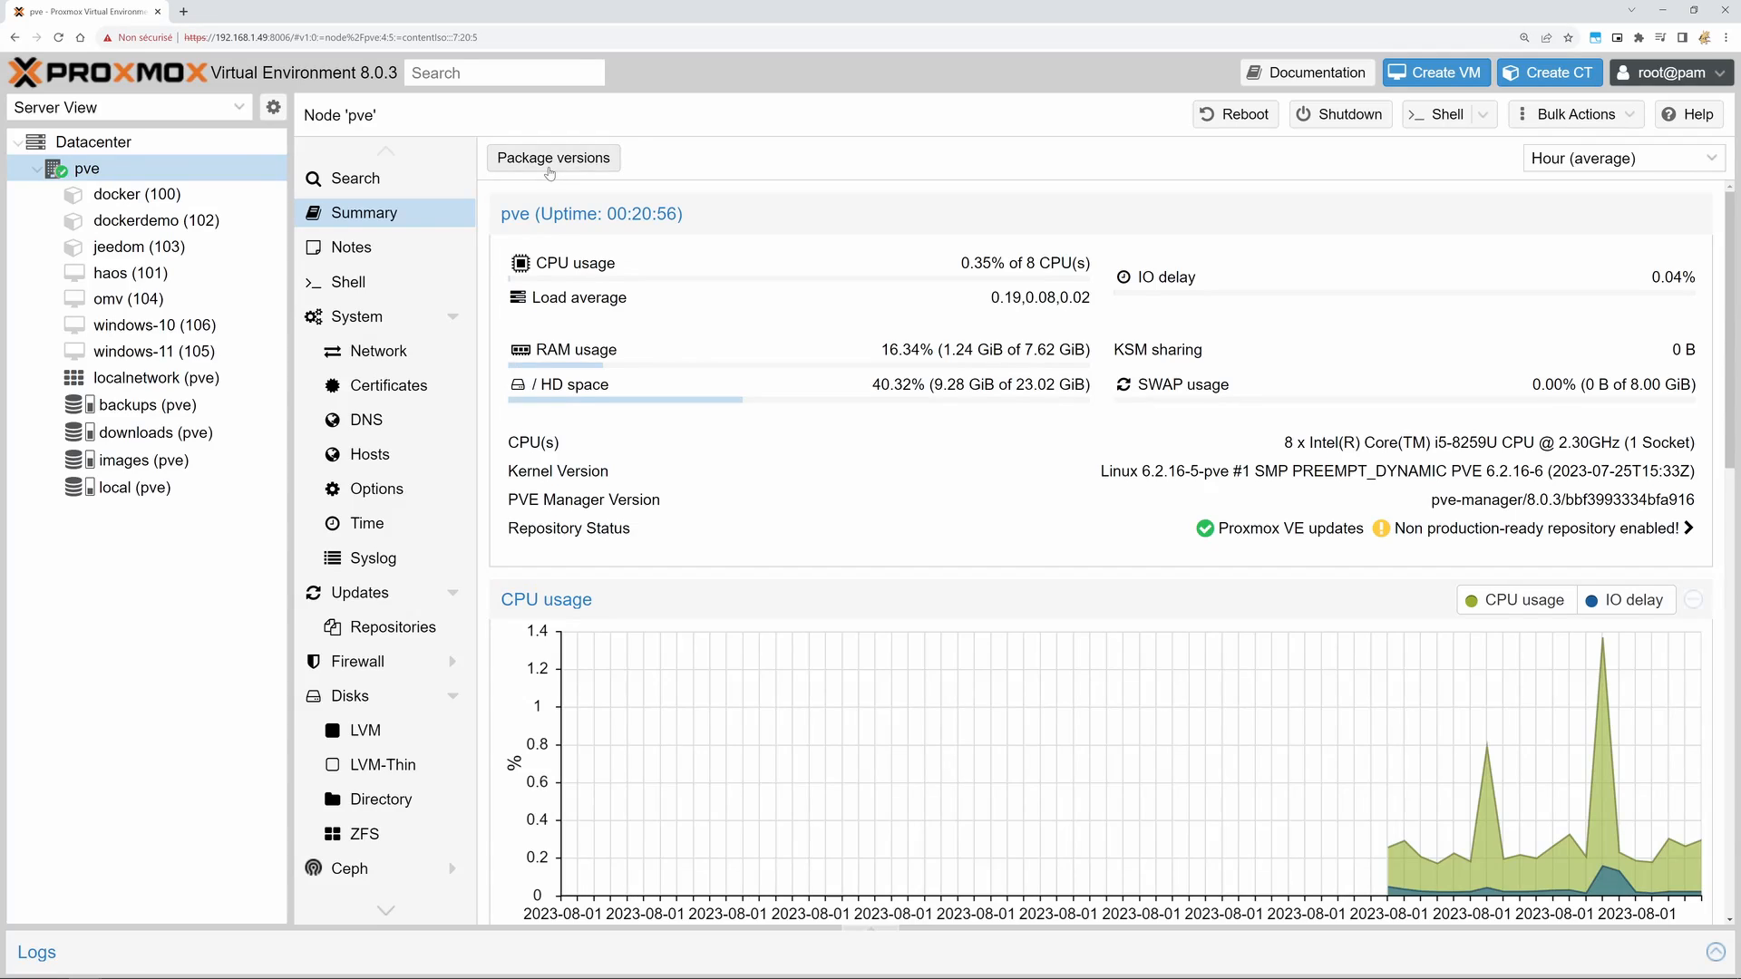
pyautogui.click(549, 166)
pyautogui.click(870, 567)
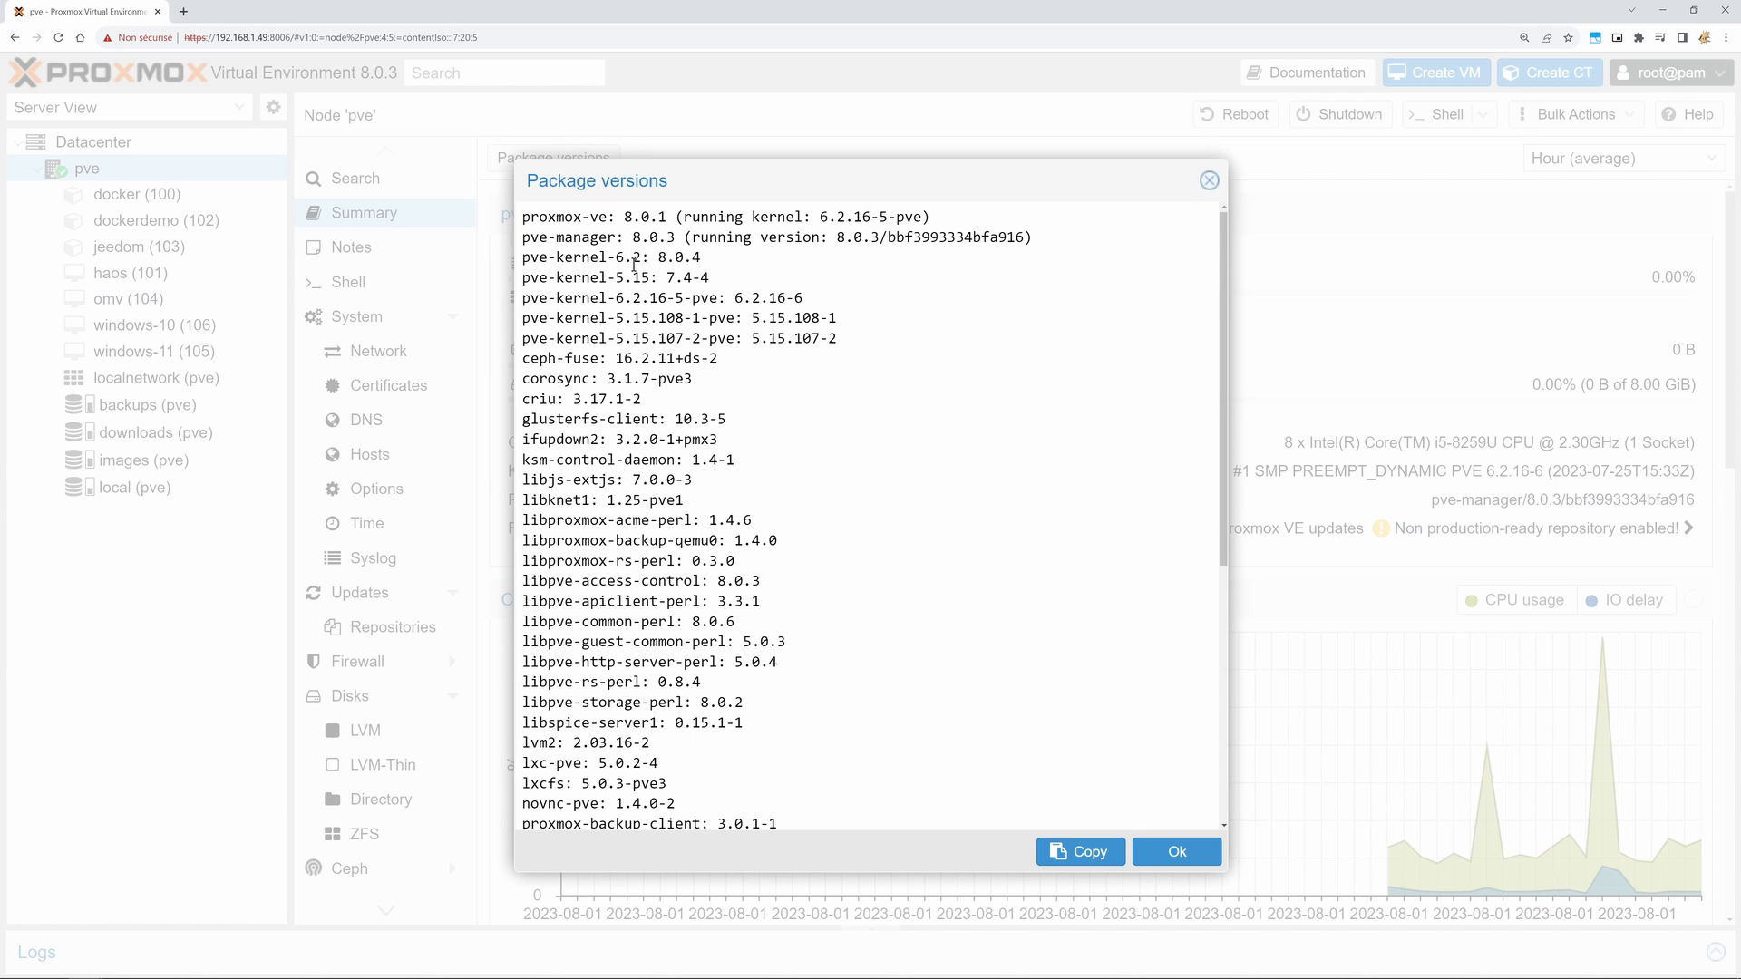
# Step: Read through the full list of installed package versions on node pve and close it
pyautogui.scroll(-5, 653, 589)
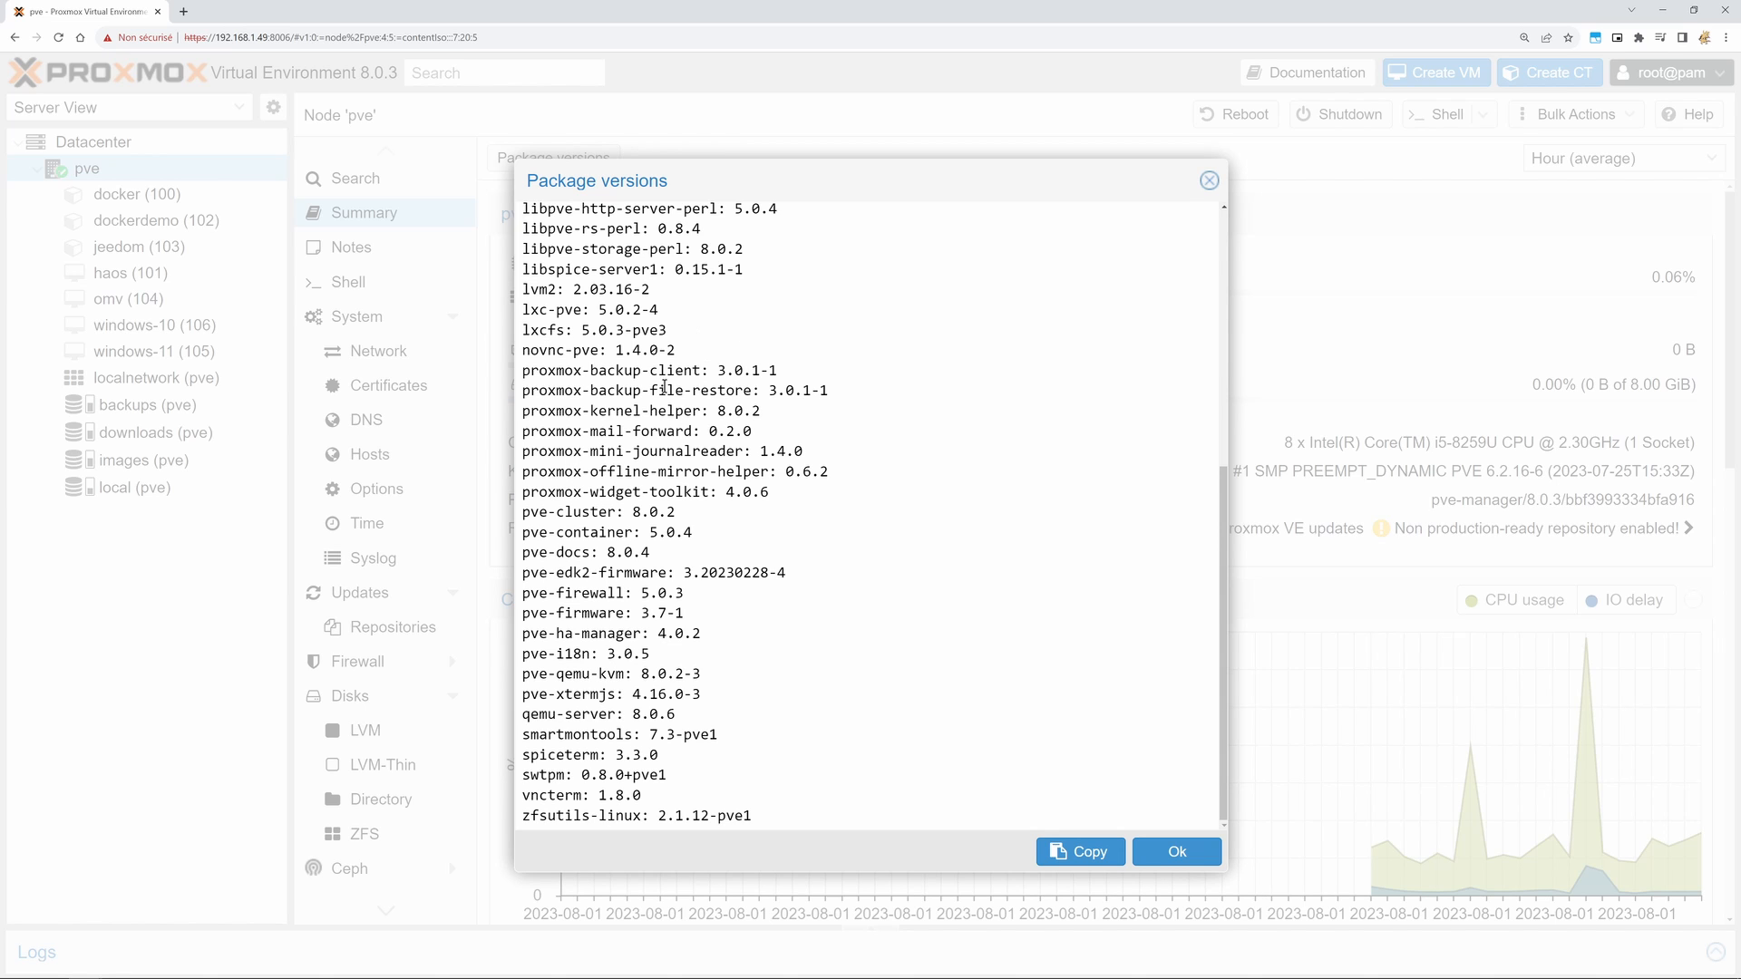
pyautogui.scroll(3, 577, 476)
pyautogui.scroll(5, 577, 476)
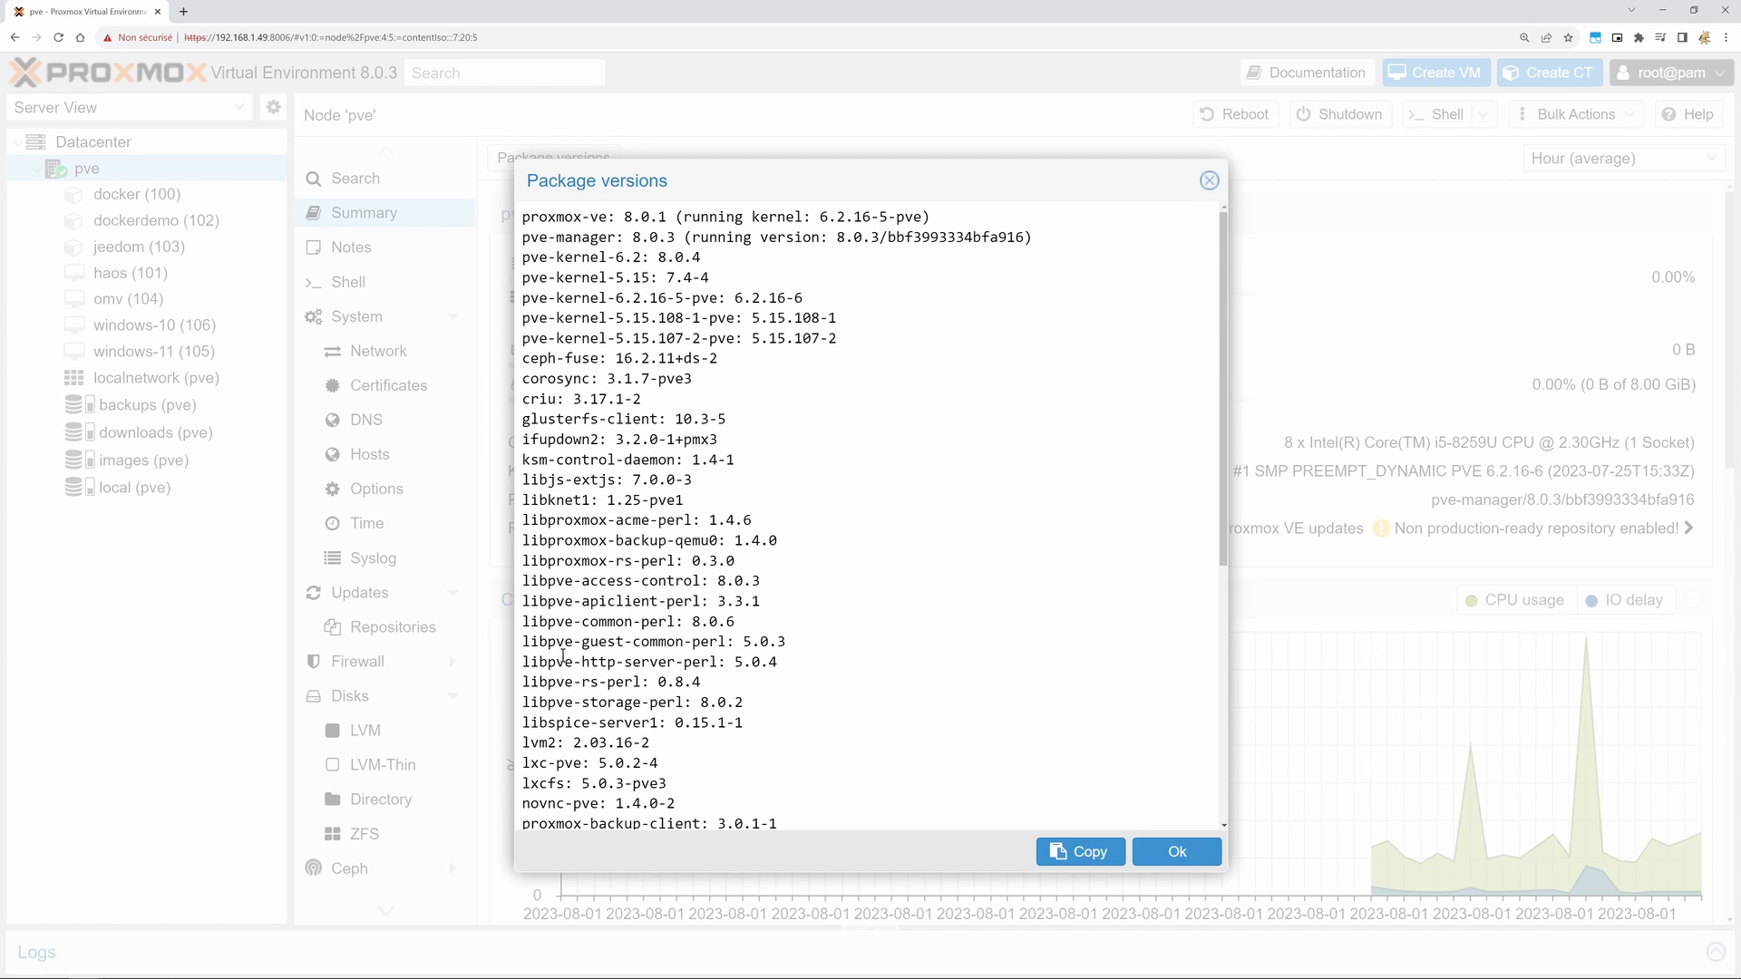
pyautogui.scroll(-5, 575, 788)
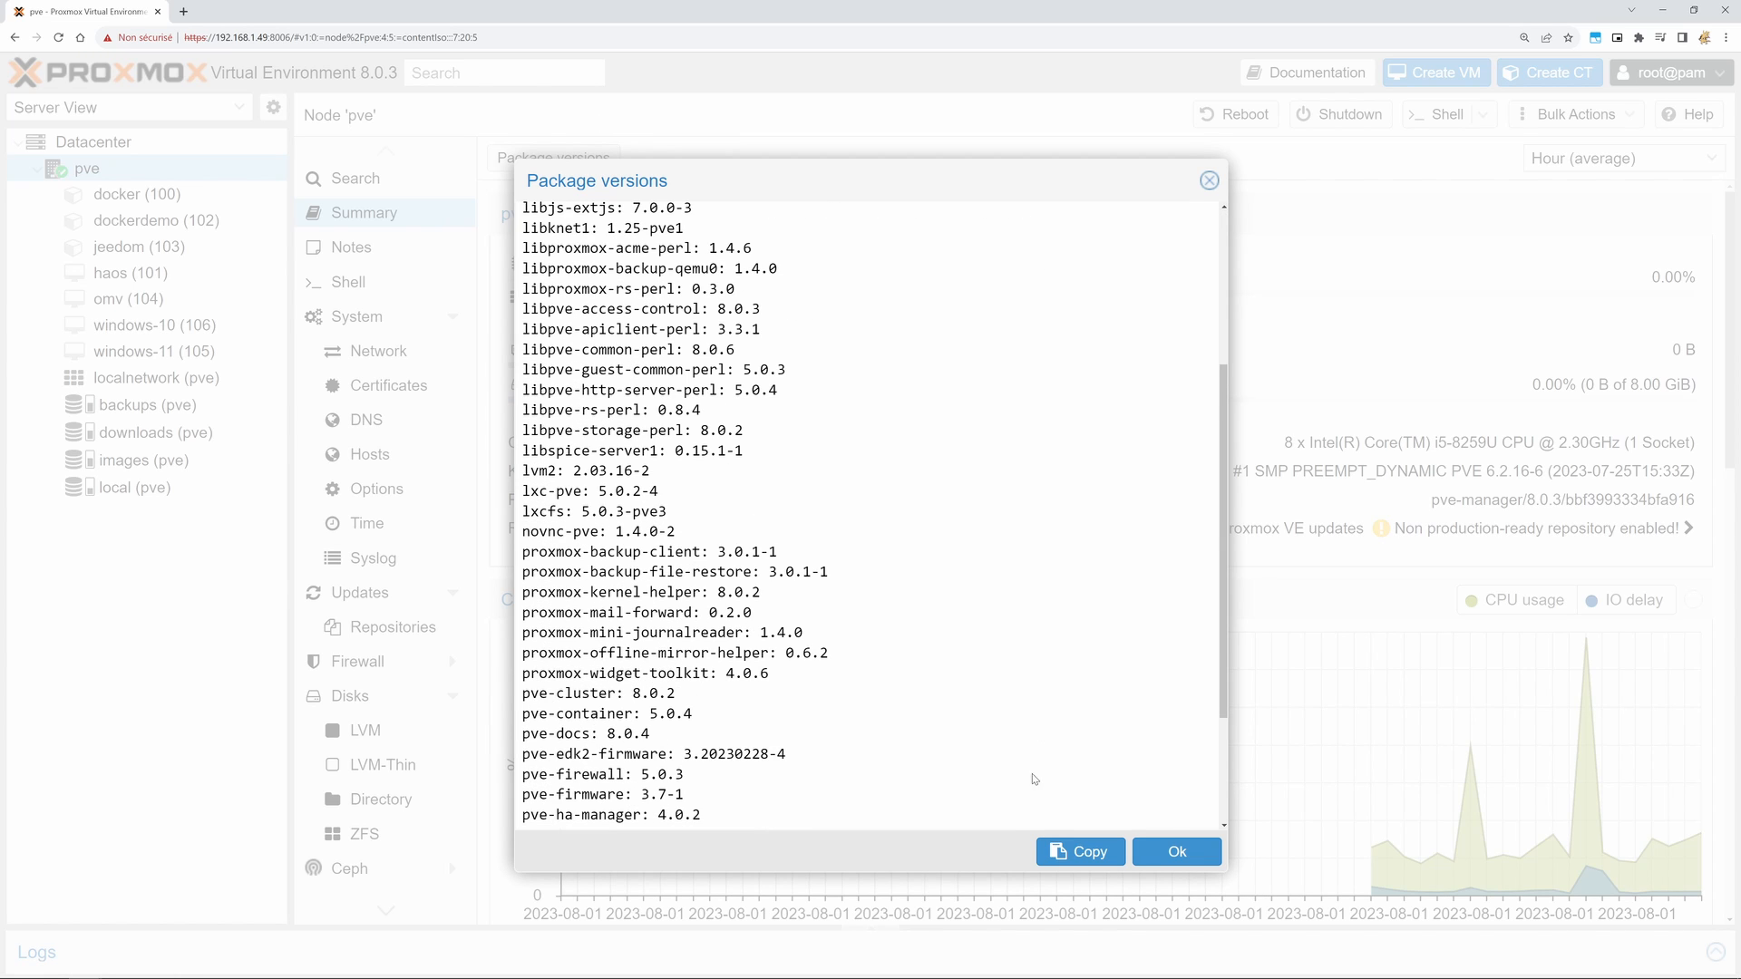
pyautogui.click(1178, 856)
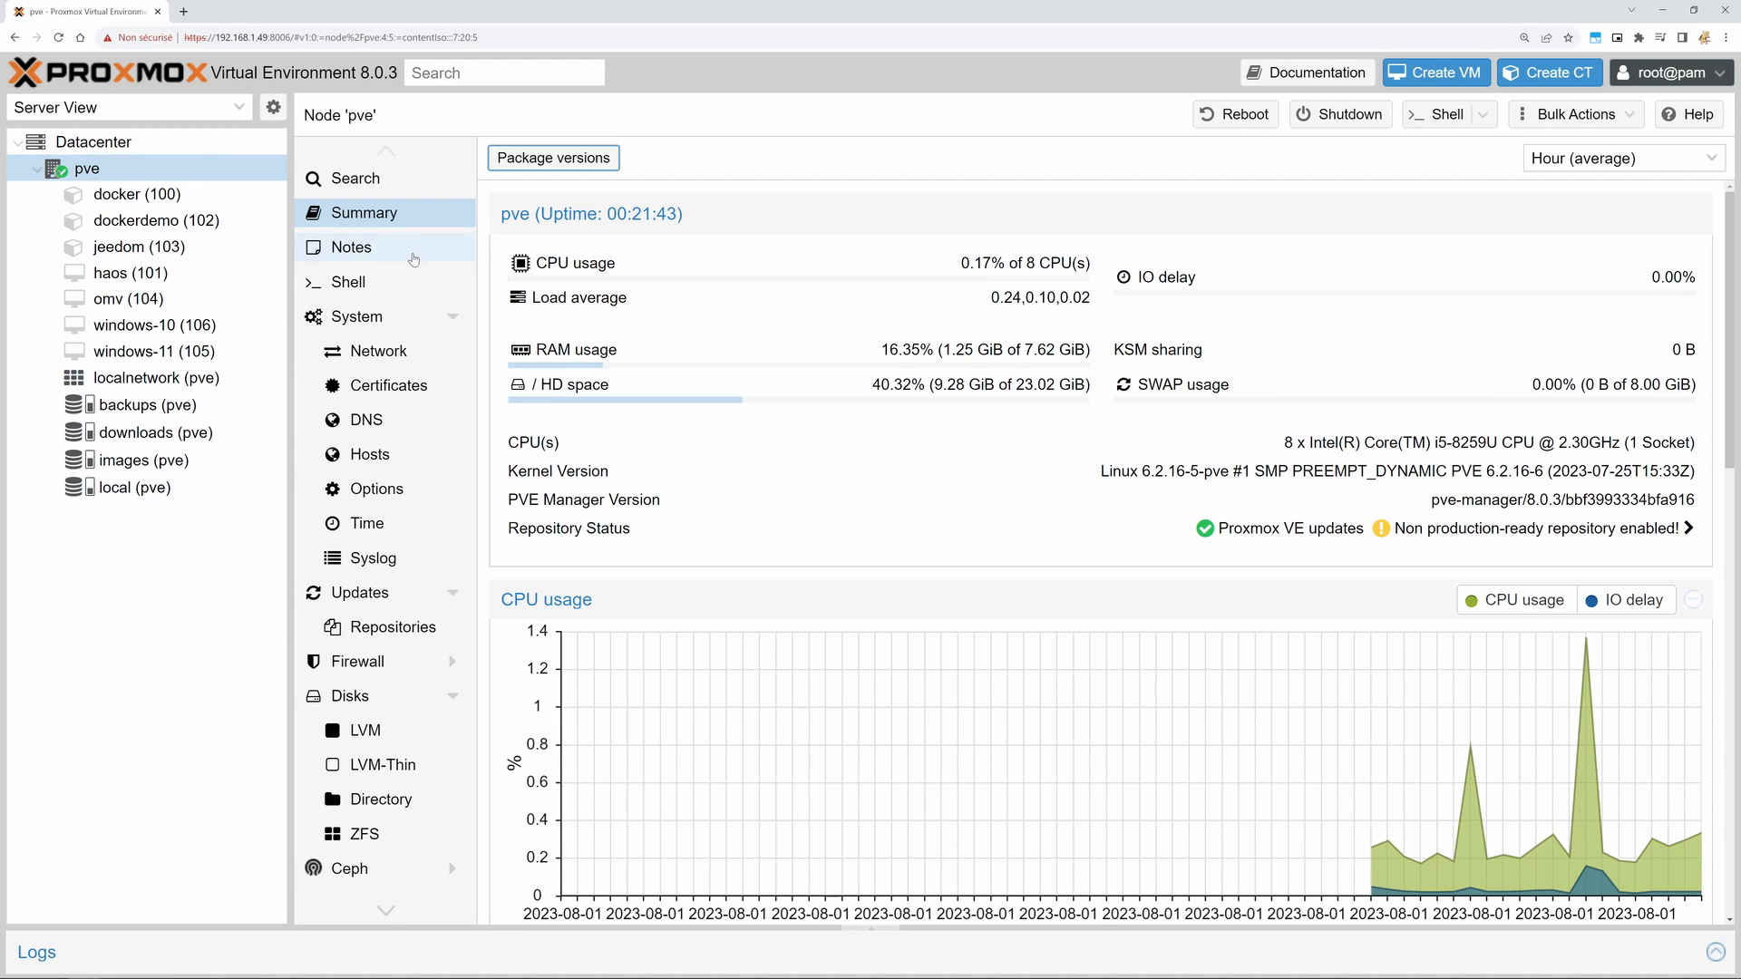
# Step: Open the localnetwork zone on pve, select vmbr0 and show the kinds of VNet permissions that can be added
pyautogui.click(165, 376)
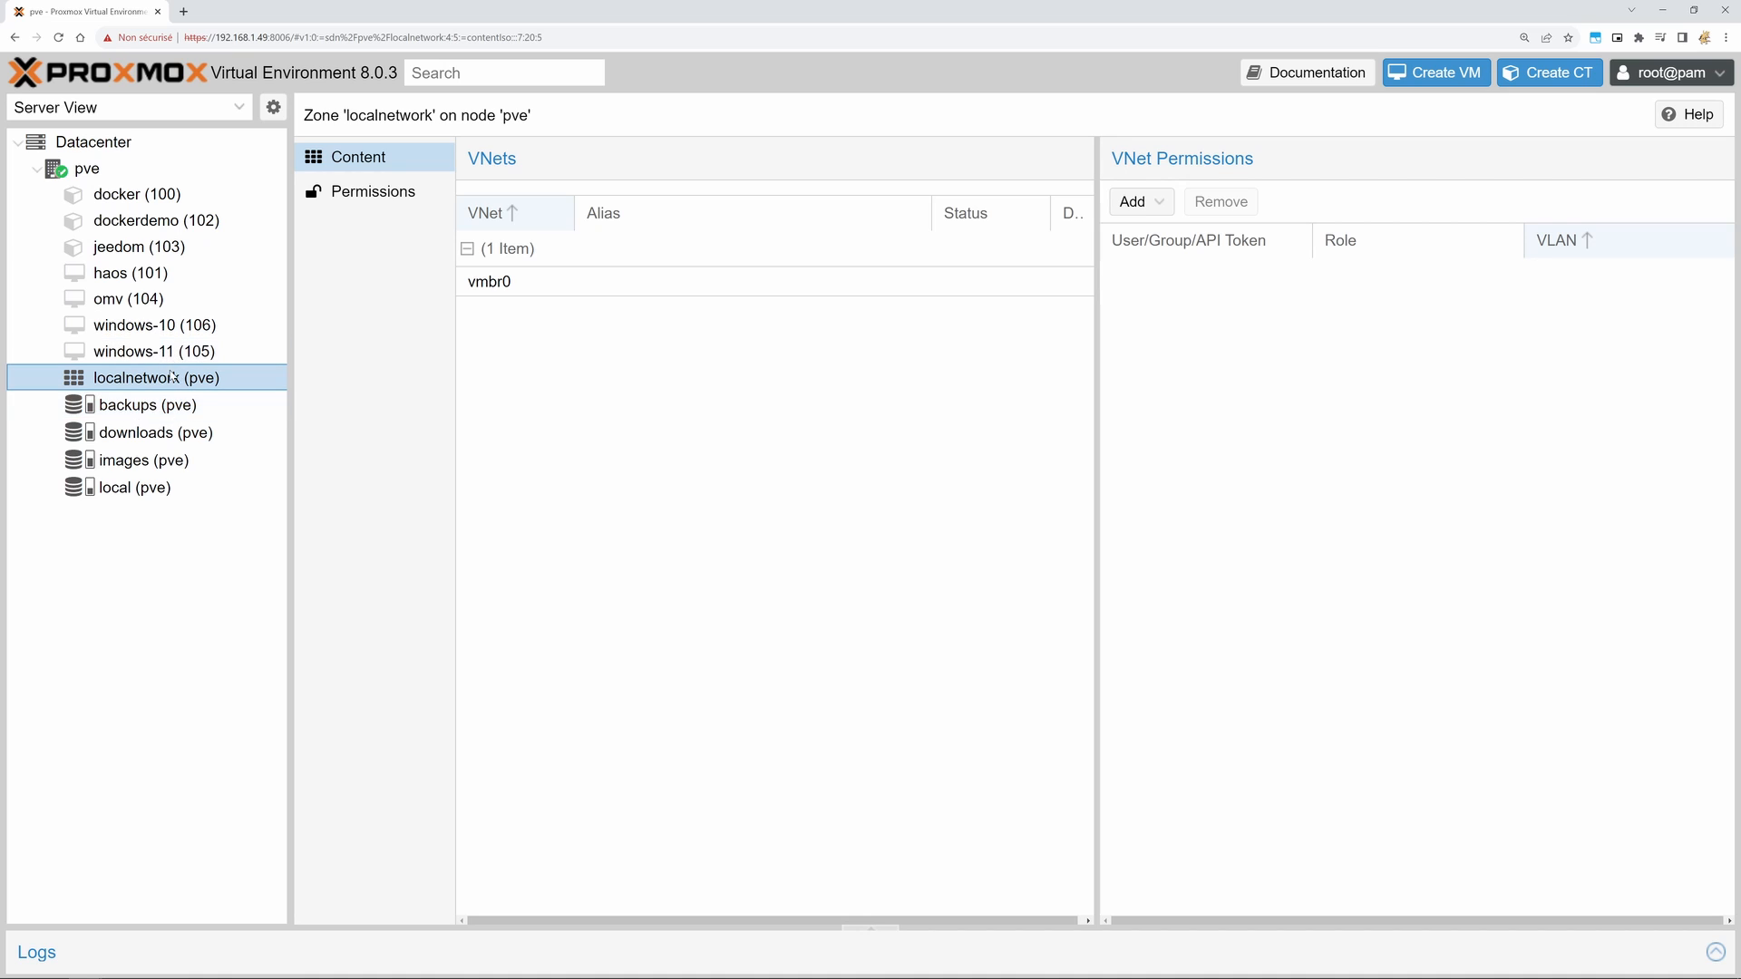
pyautogui.click(1135, 201)
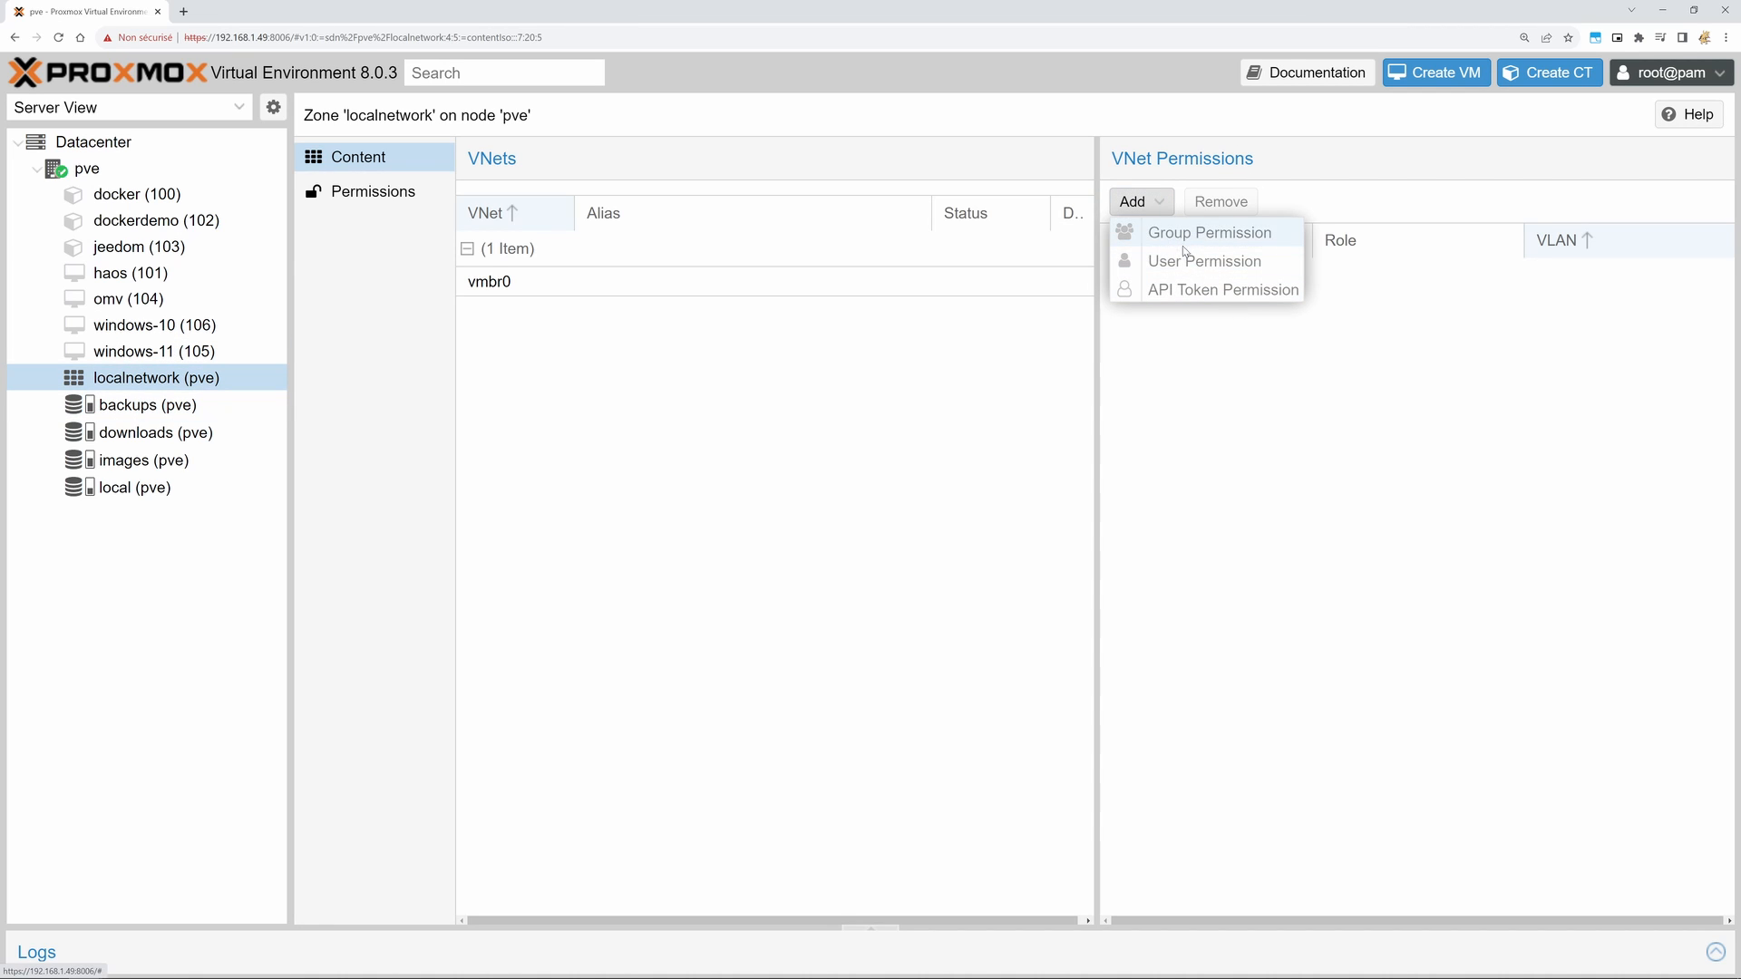
pyautogui.click(522, 287)
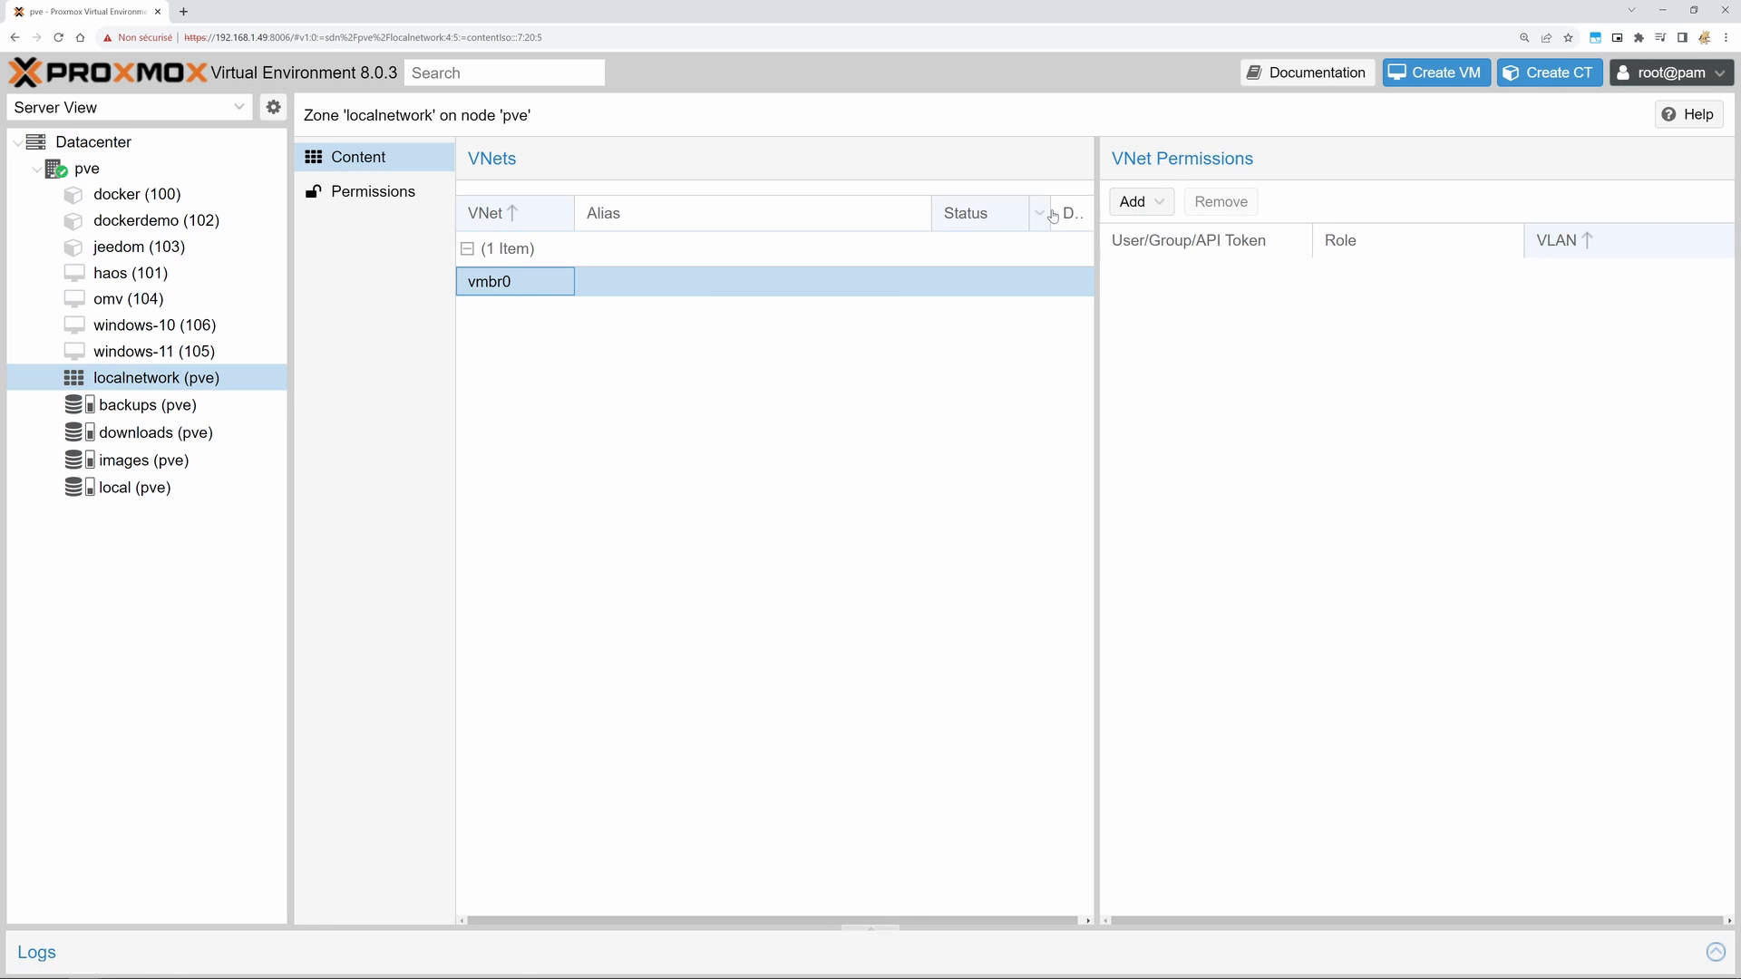
pyautogui.click(1167, 217)
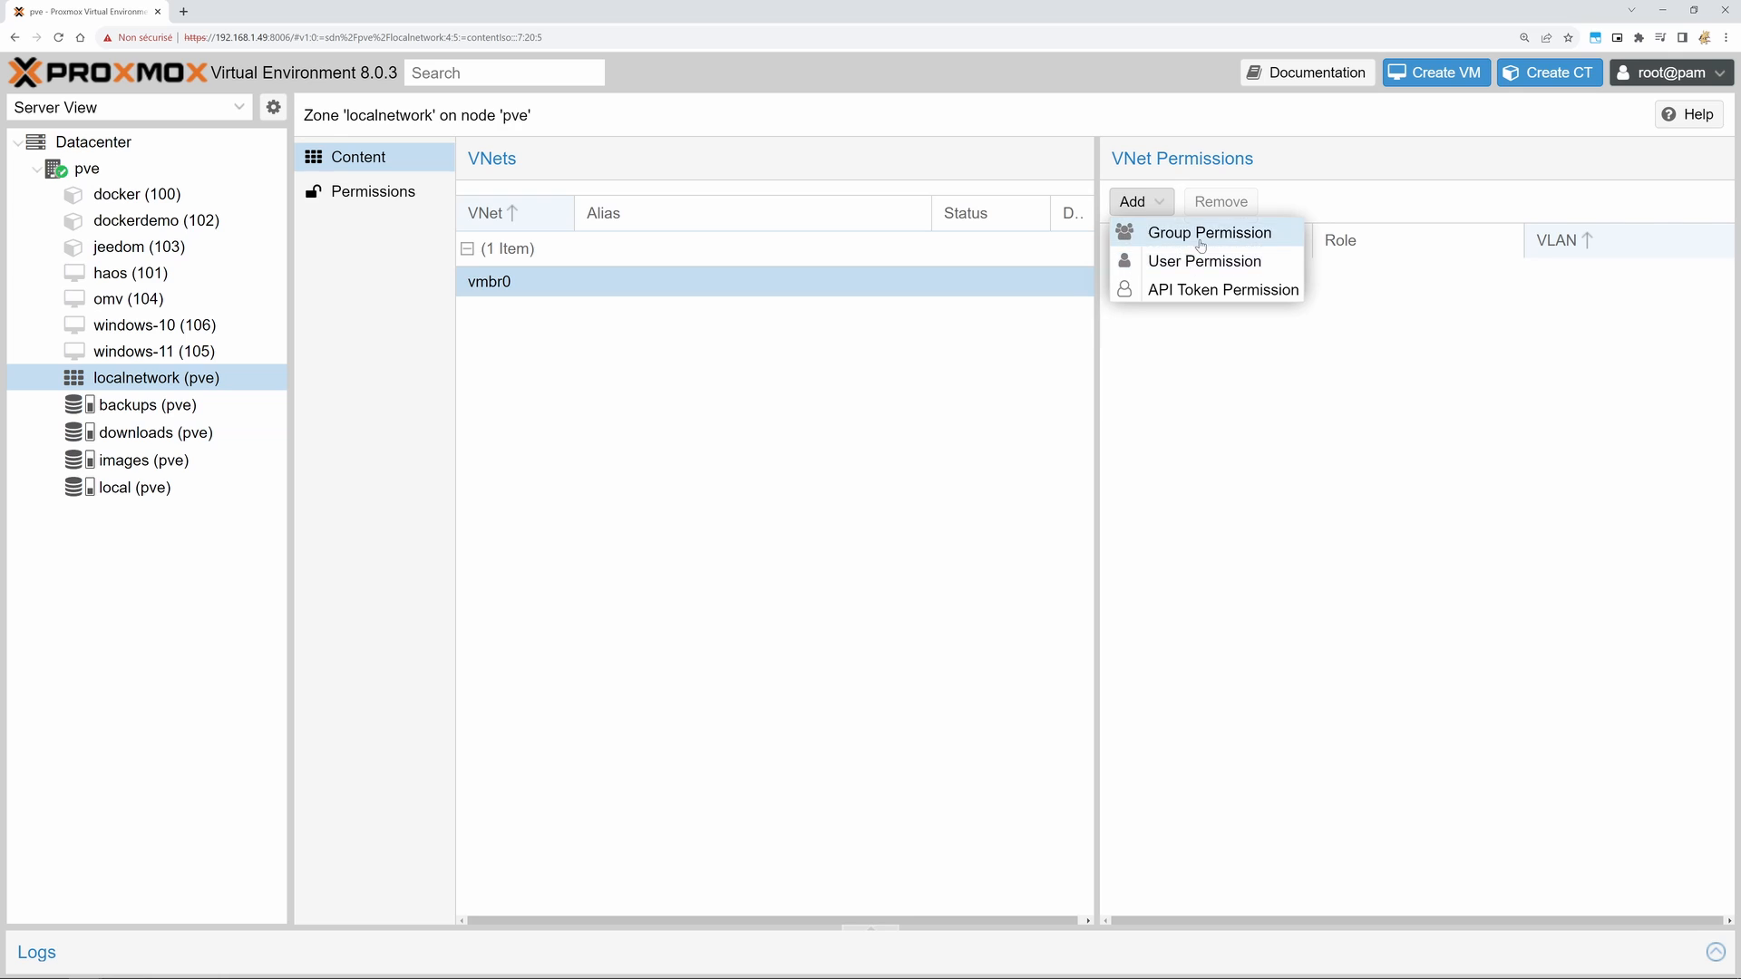
# Step: Try out the user permission form for vmbr0 with role NoAccess and VLAN 1, closing it without adding the permission
pyautogui.click(1183, 257)
pyautogui.click(688, 544)
pyautogui.press('Tab')
pyautogui.press('Down')
pyautogui.press('Tab')
pyautogui.write('1')
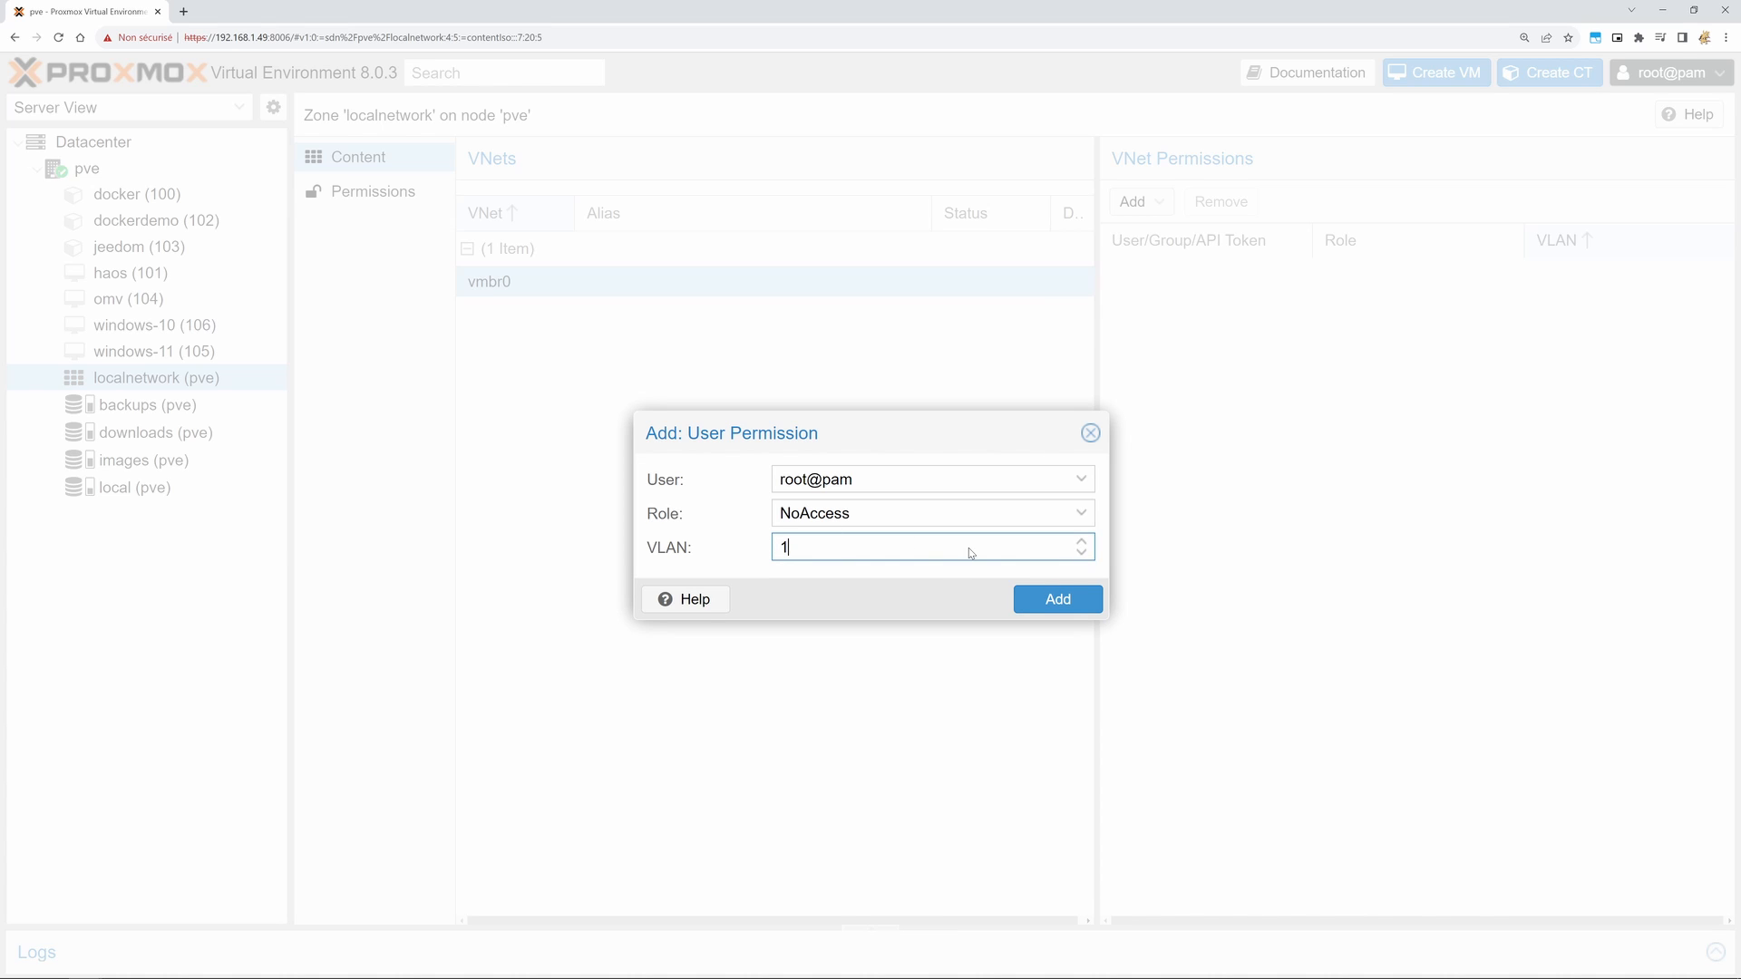
pyautogui.click(1091, 432)
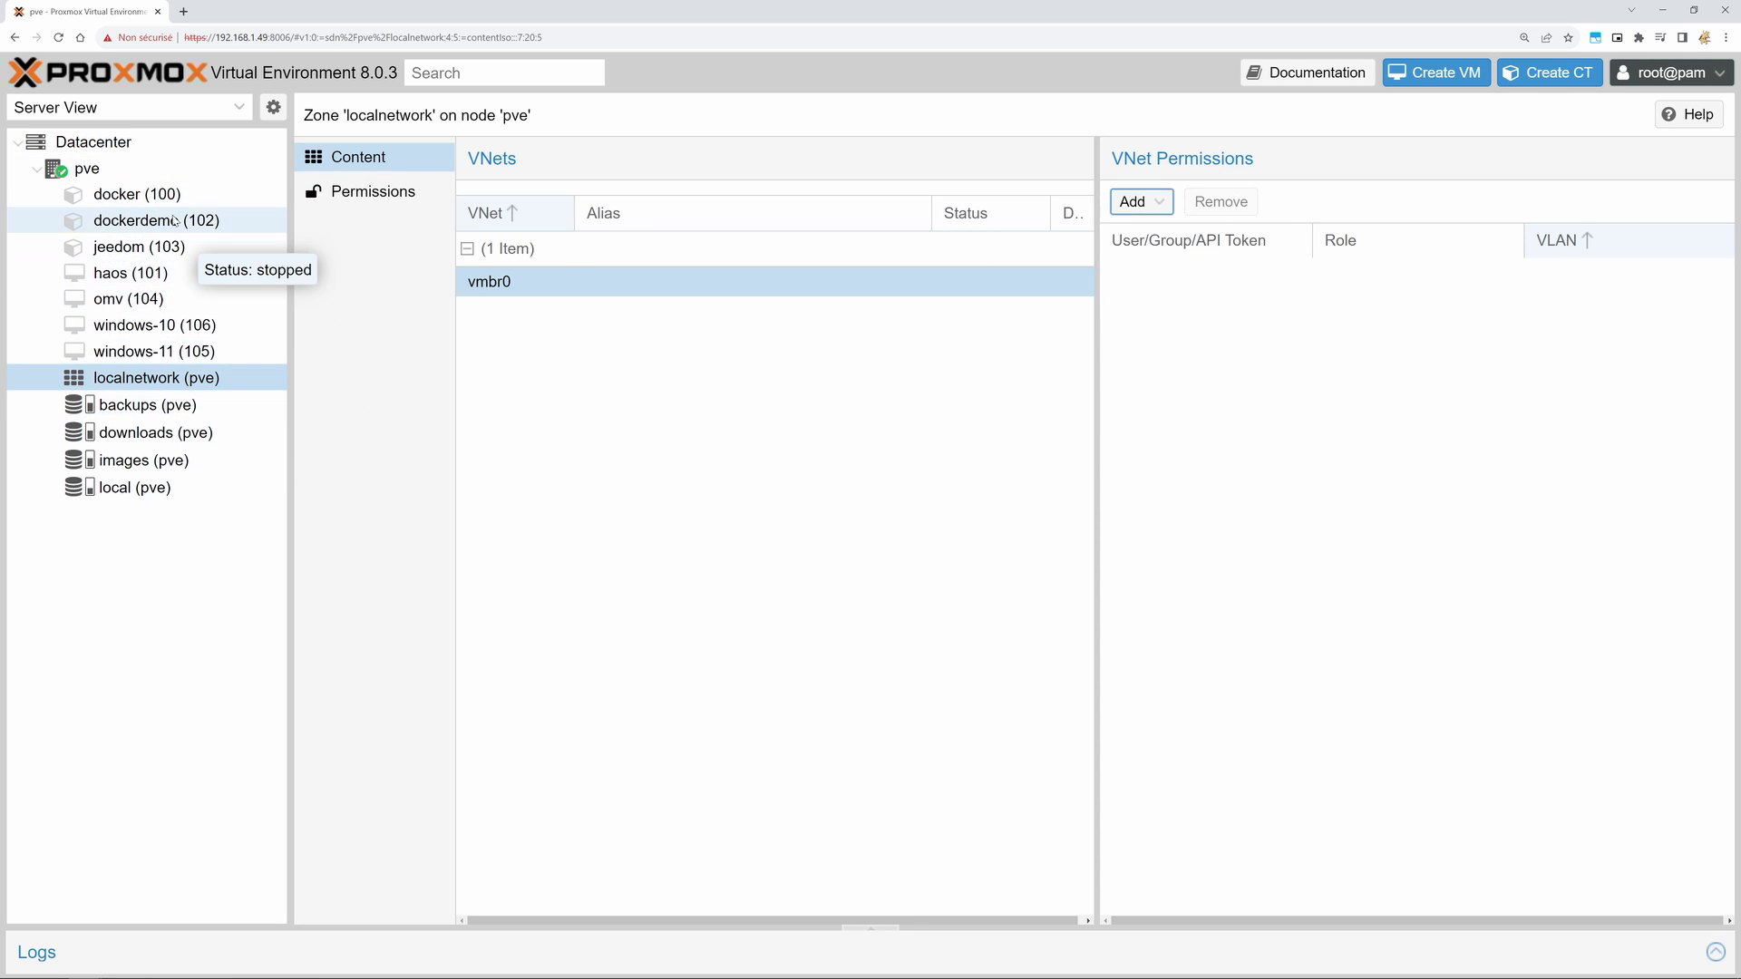
# Step: Begin creating virtual machine 107 named proxmox, using proxmox-ve_8.0-2.iso from the downloads storage as its installation image
pyautogui.click(1460, 72)
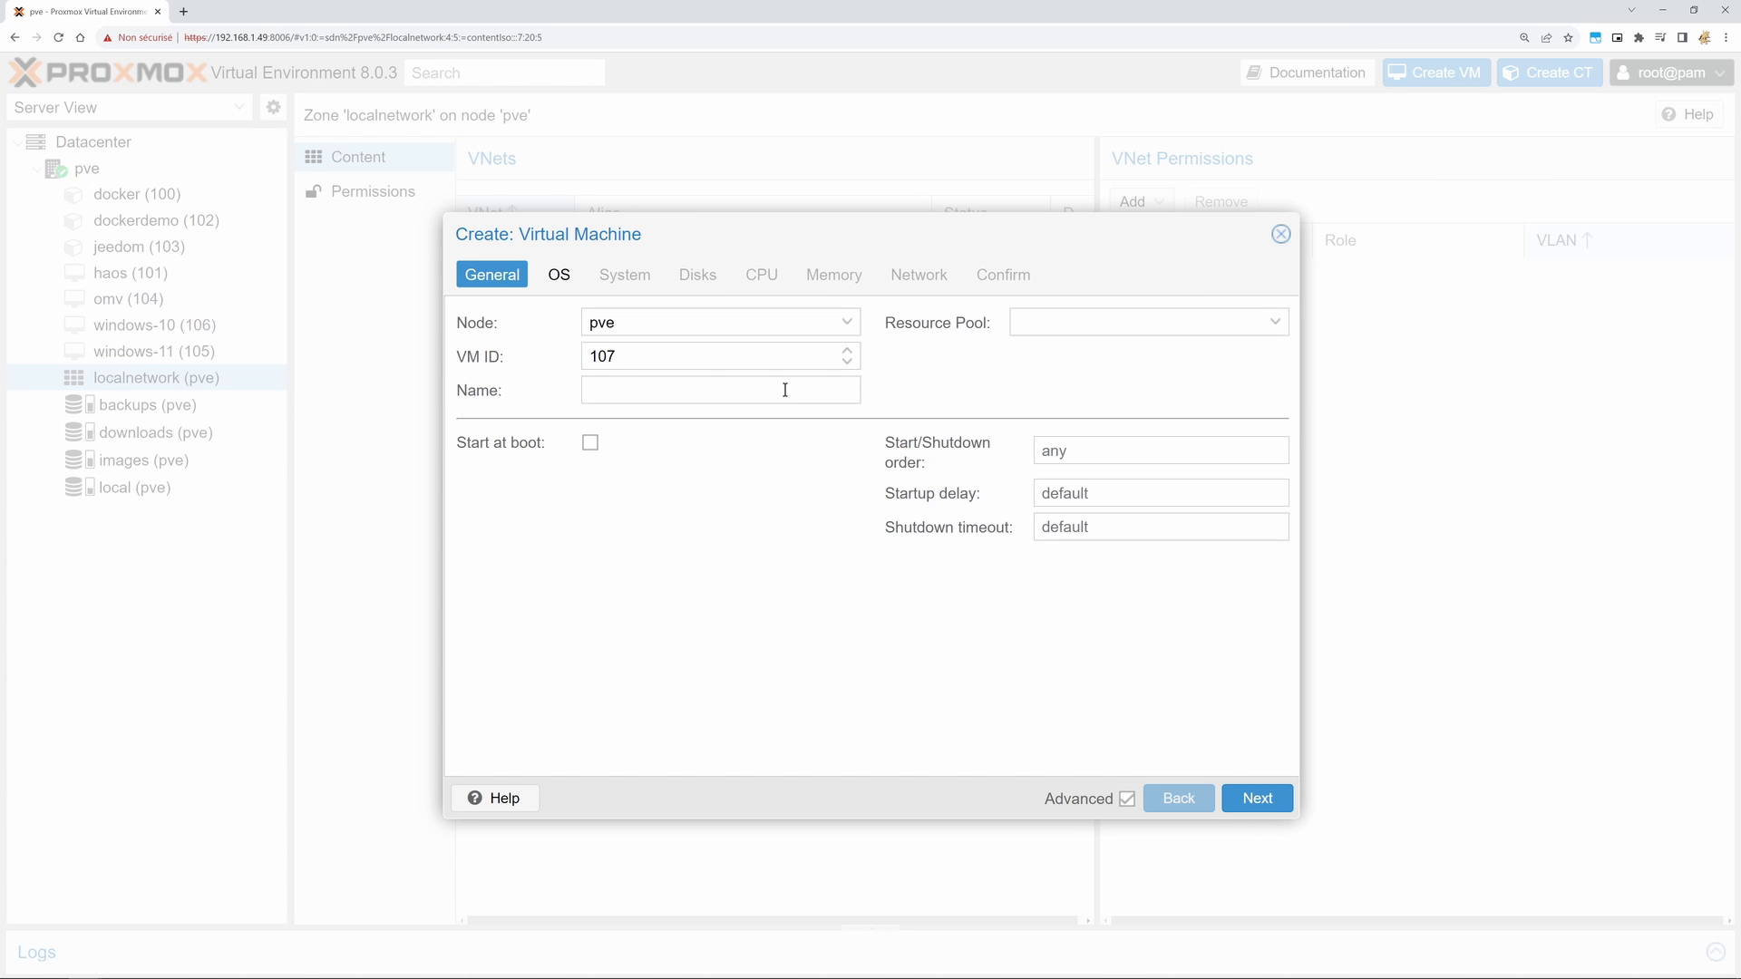
pyautogui.click(651, 396)
pyautogui.write('proxmox')
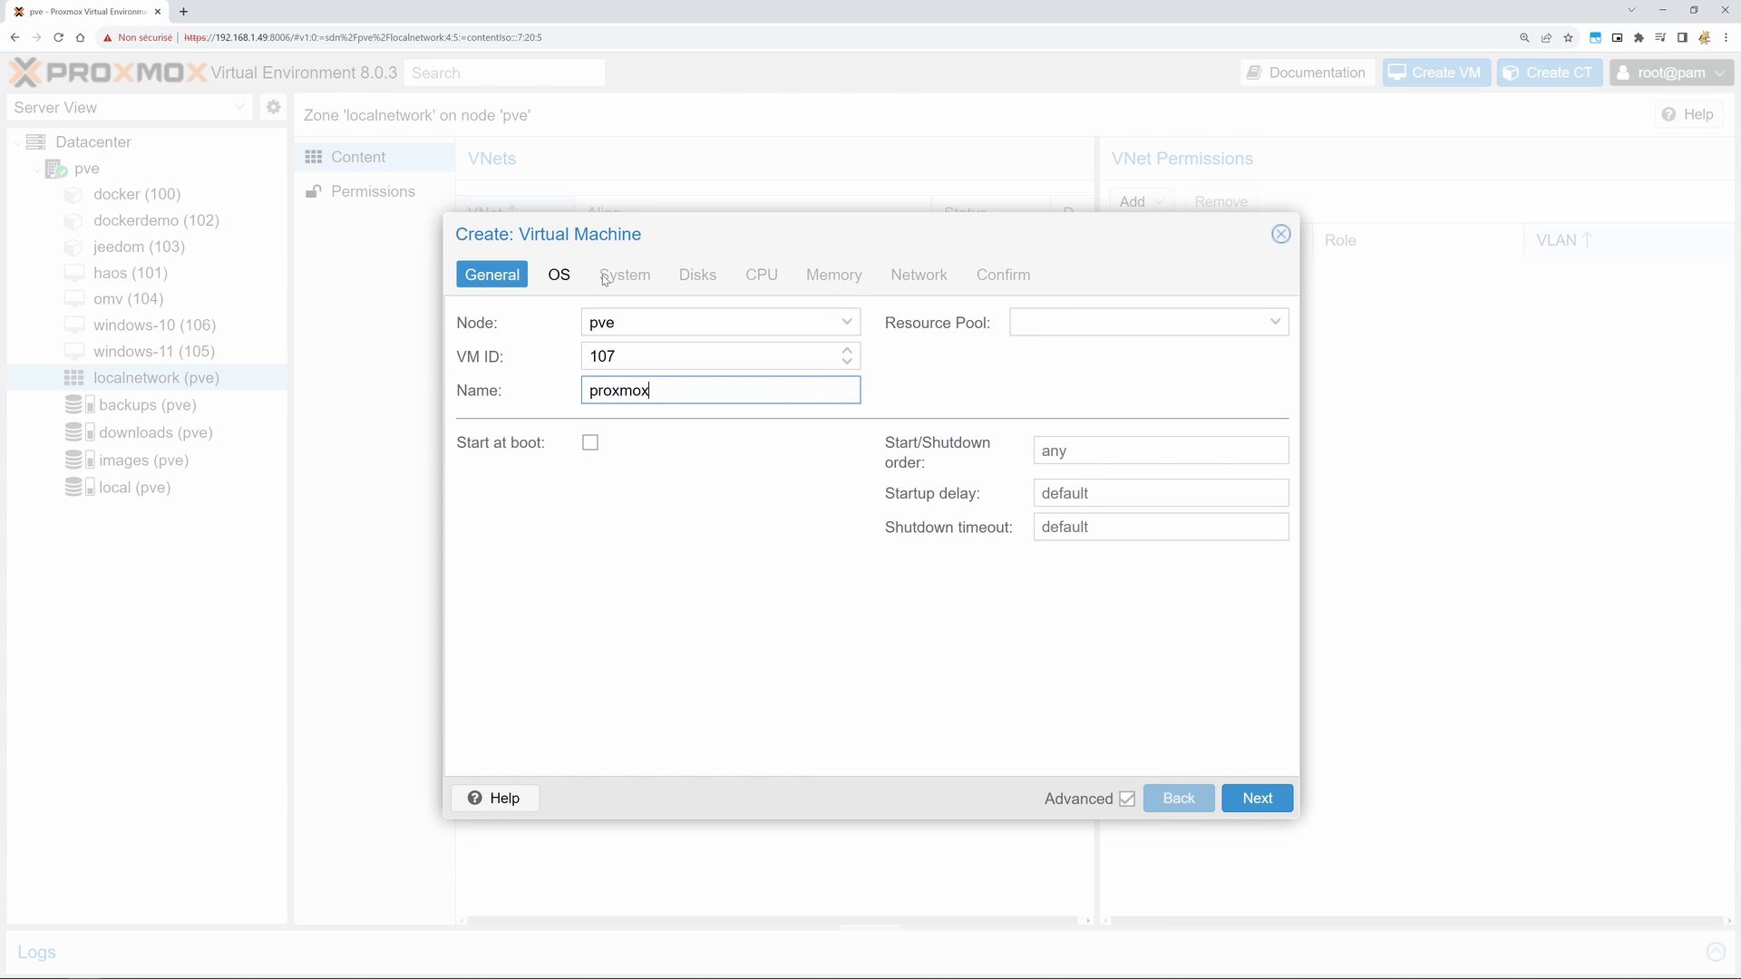
pyautogui.click(558, 279)
pyautogui.click(844, 390)
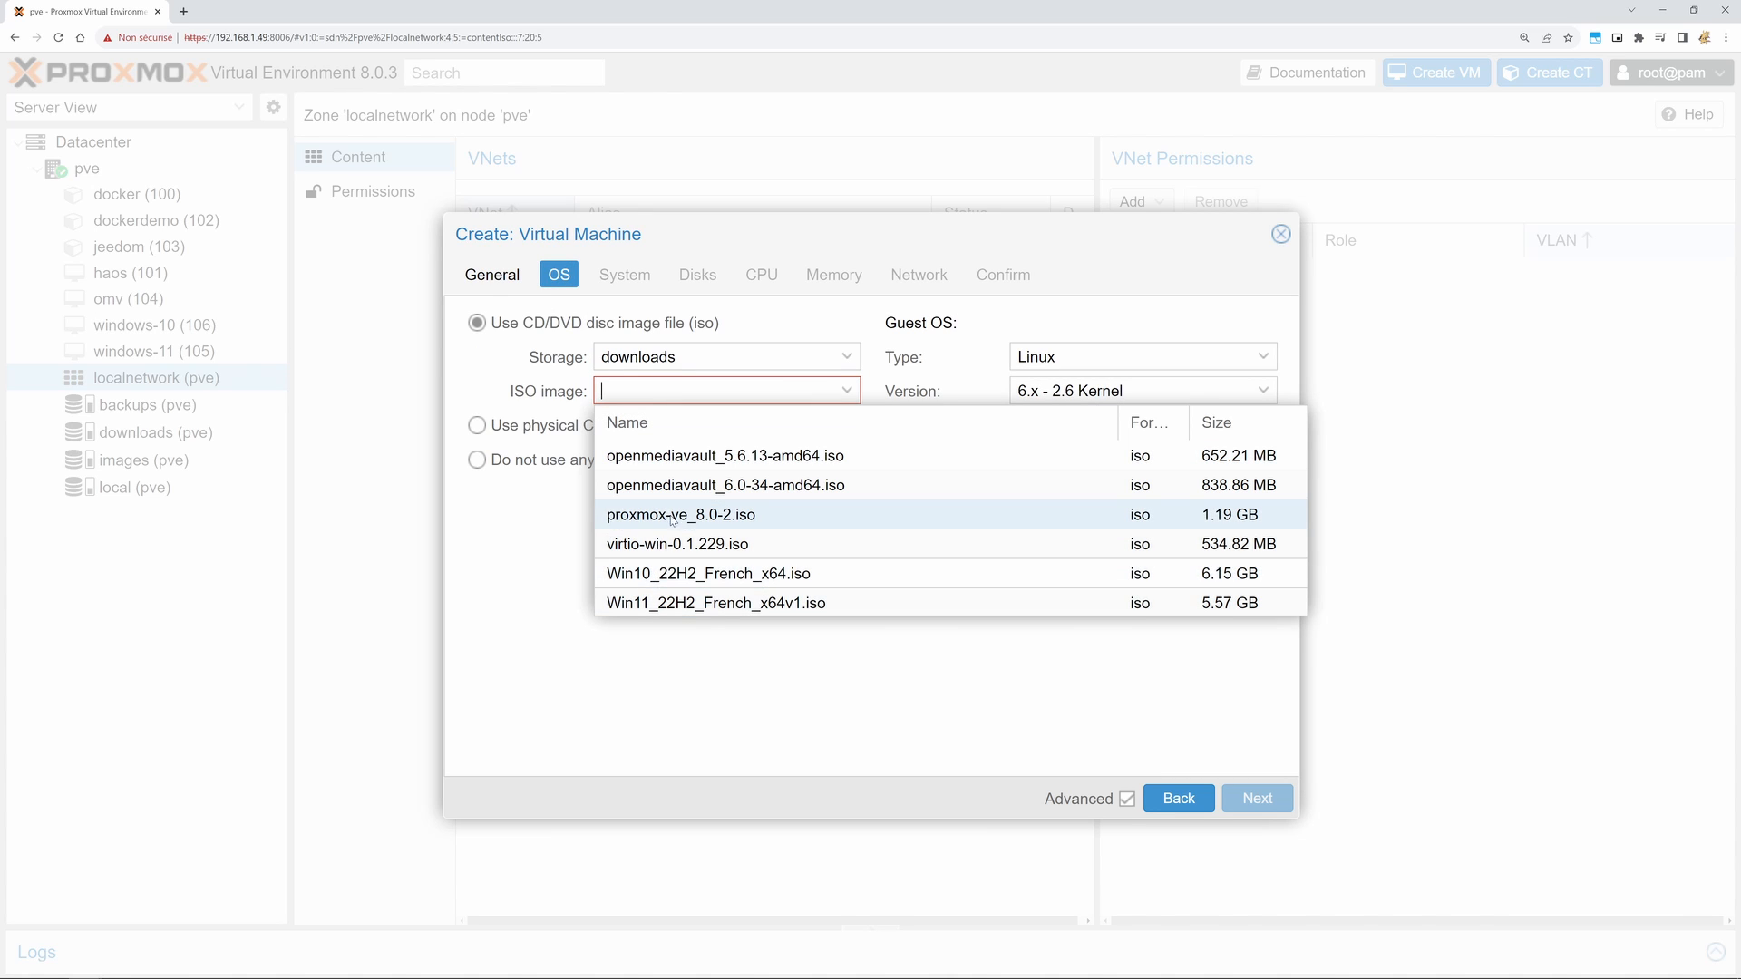
pyautogui.click(672, 515)
pyautogui.click(1257, 798)
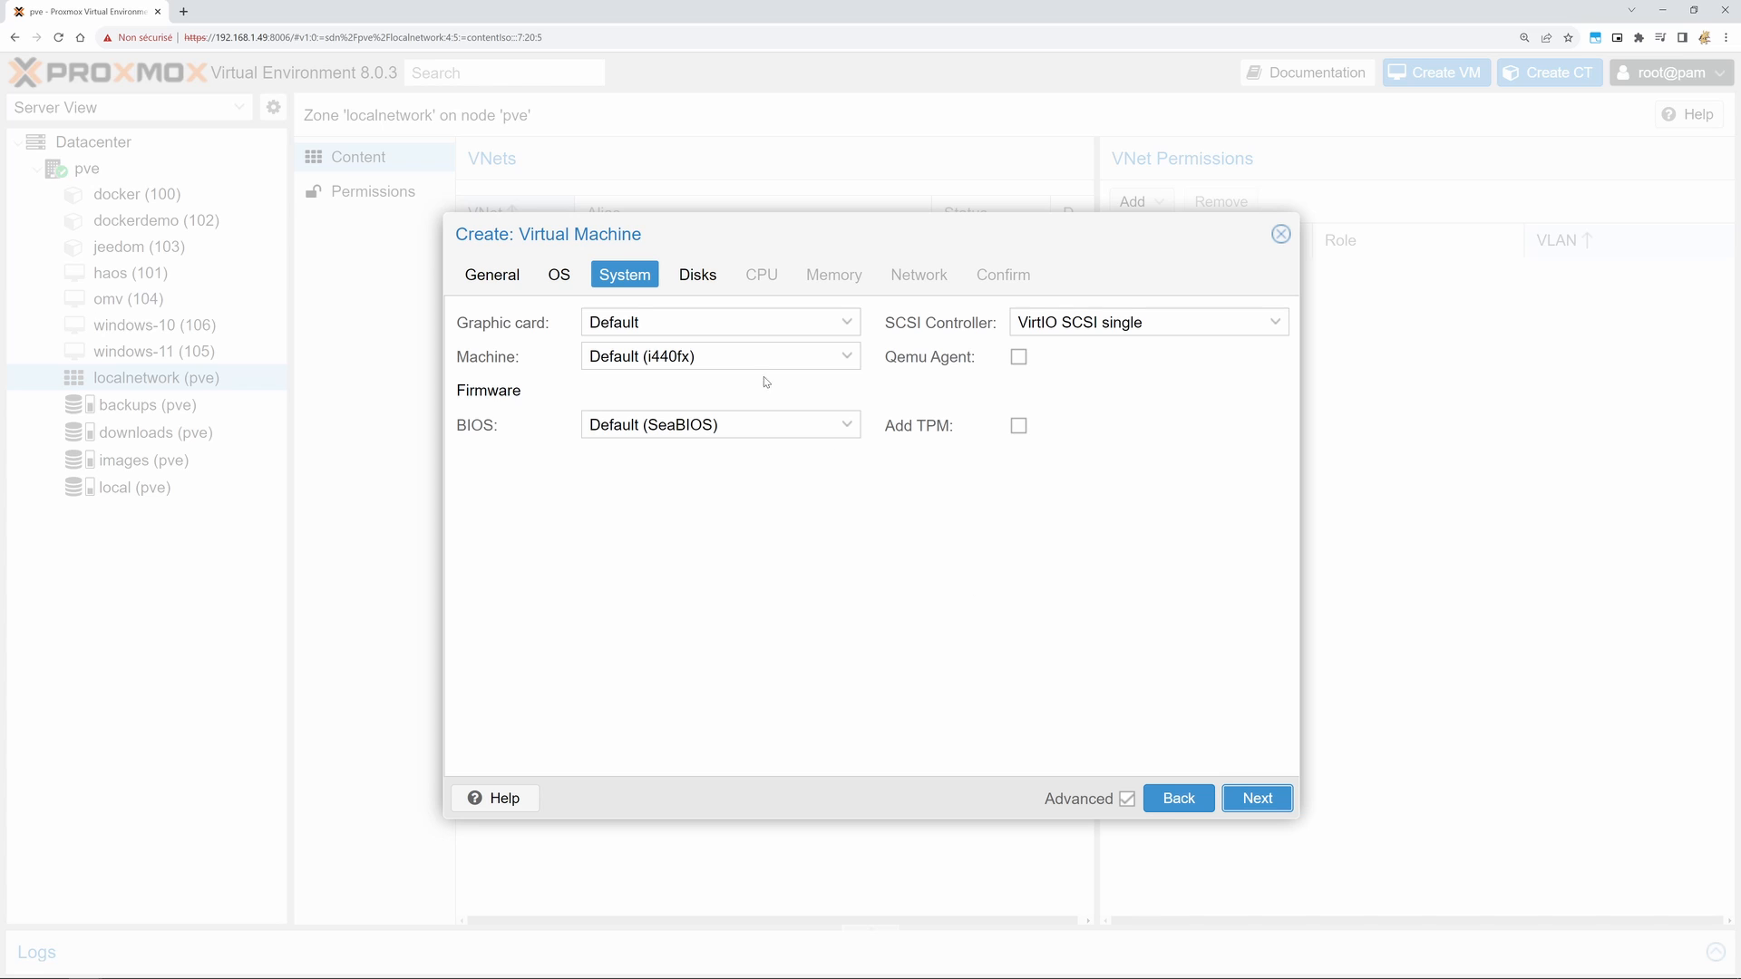
# Step: Keep the default system and disk settings, and browse the available CPU types while keeping x86-64-v2-AES
pyautogui.click(1257, 797)
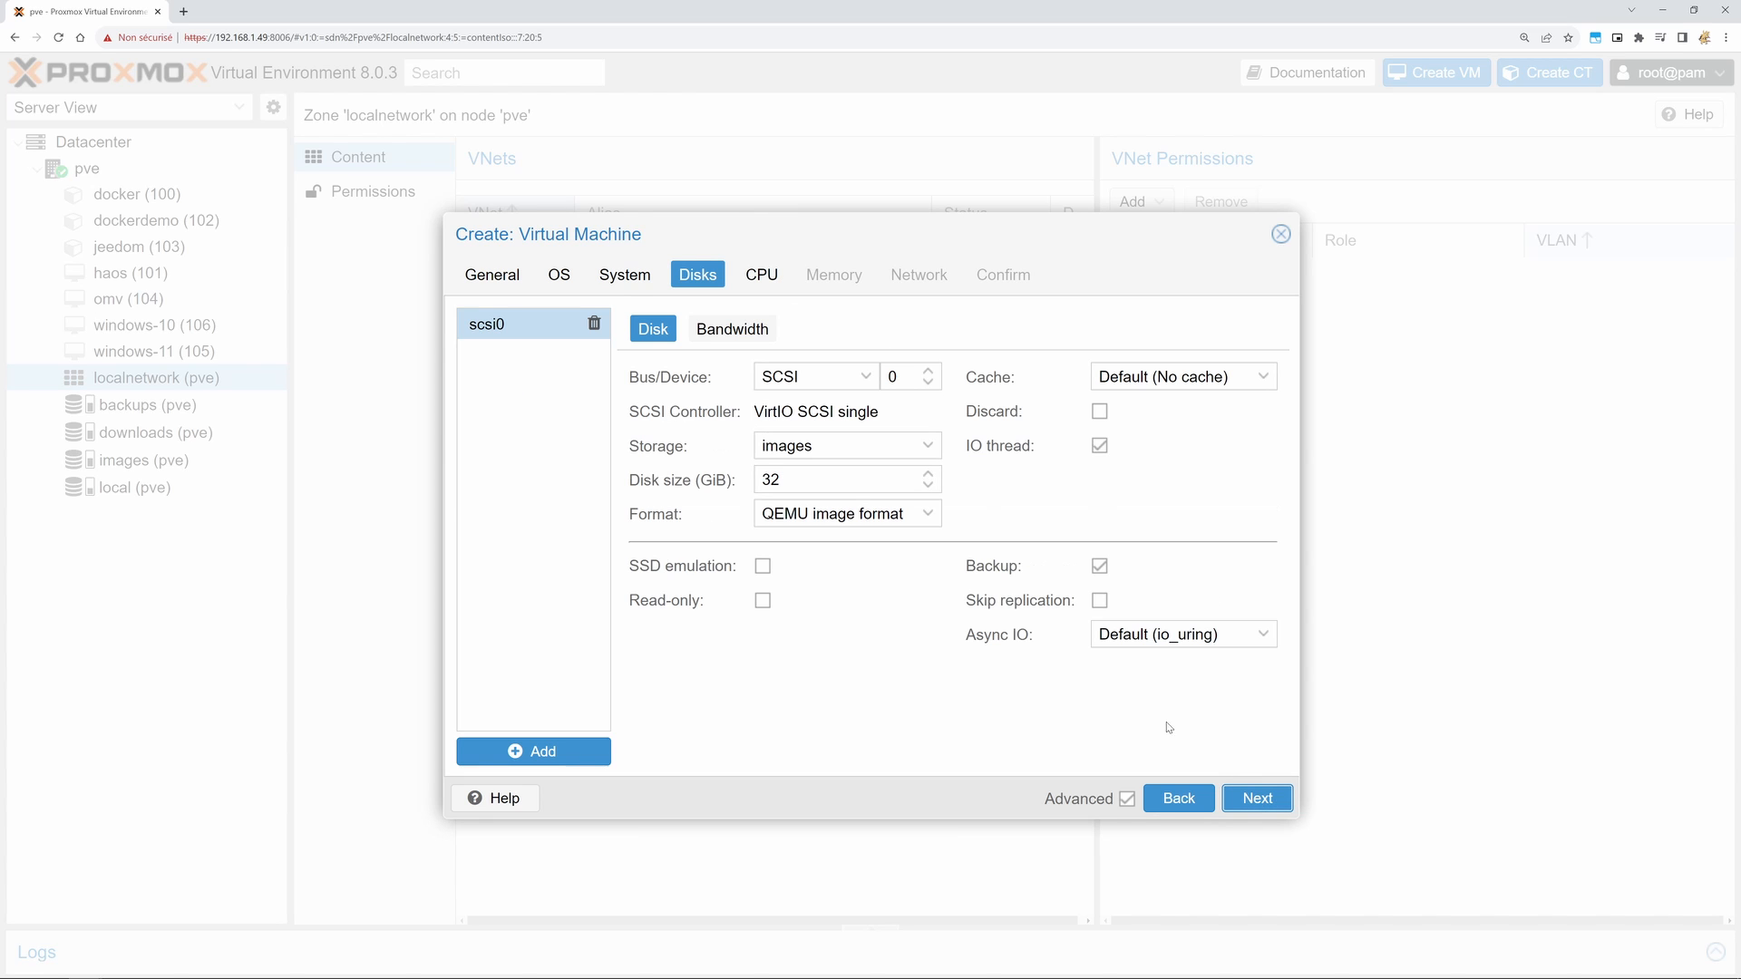
pyautogui.click(1252, 809)
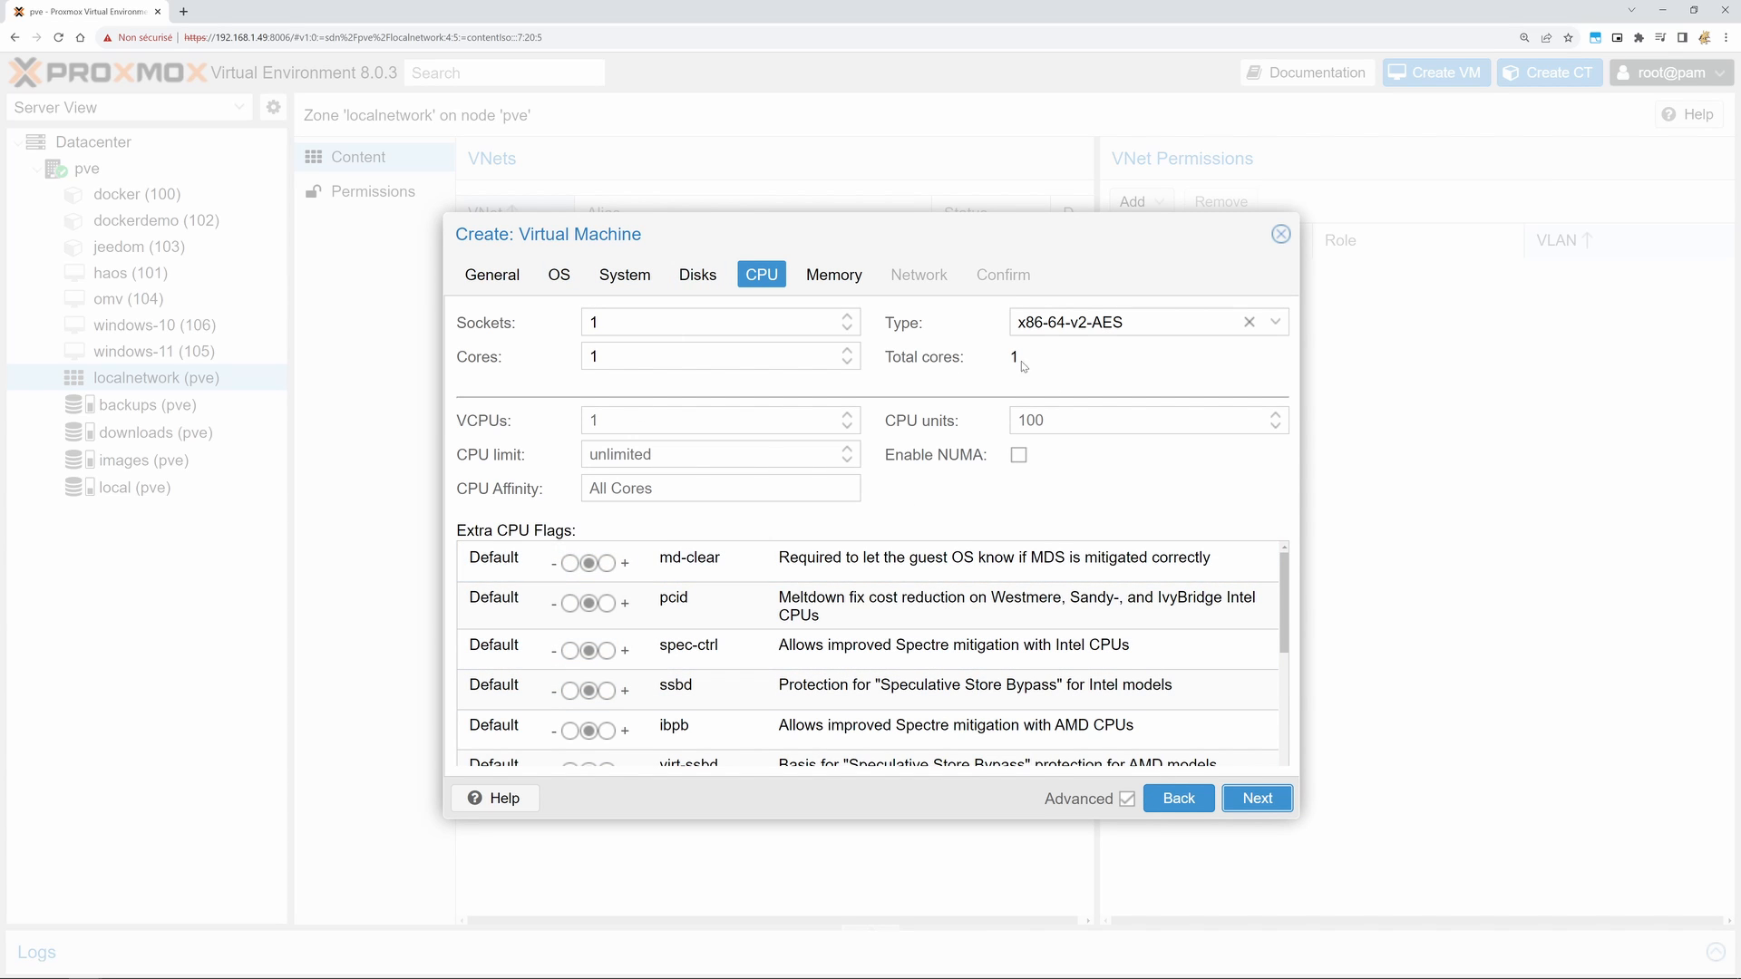
pyautogui.click(1273, 329)
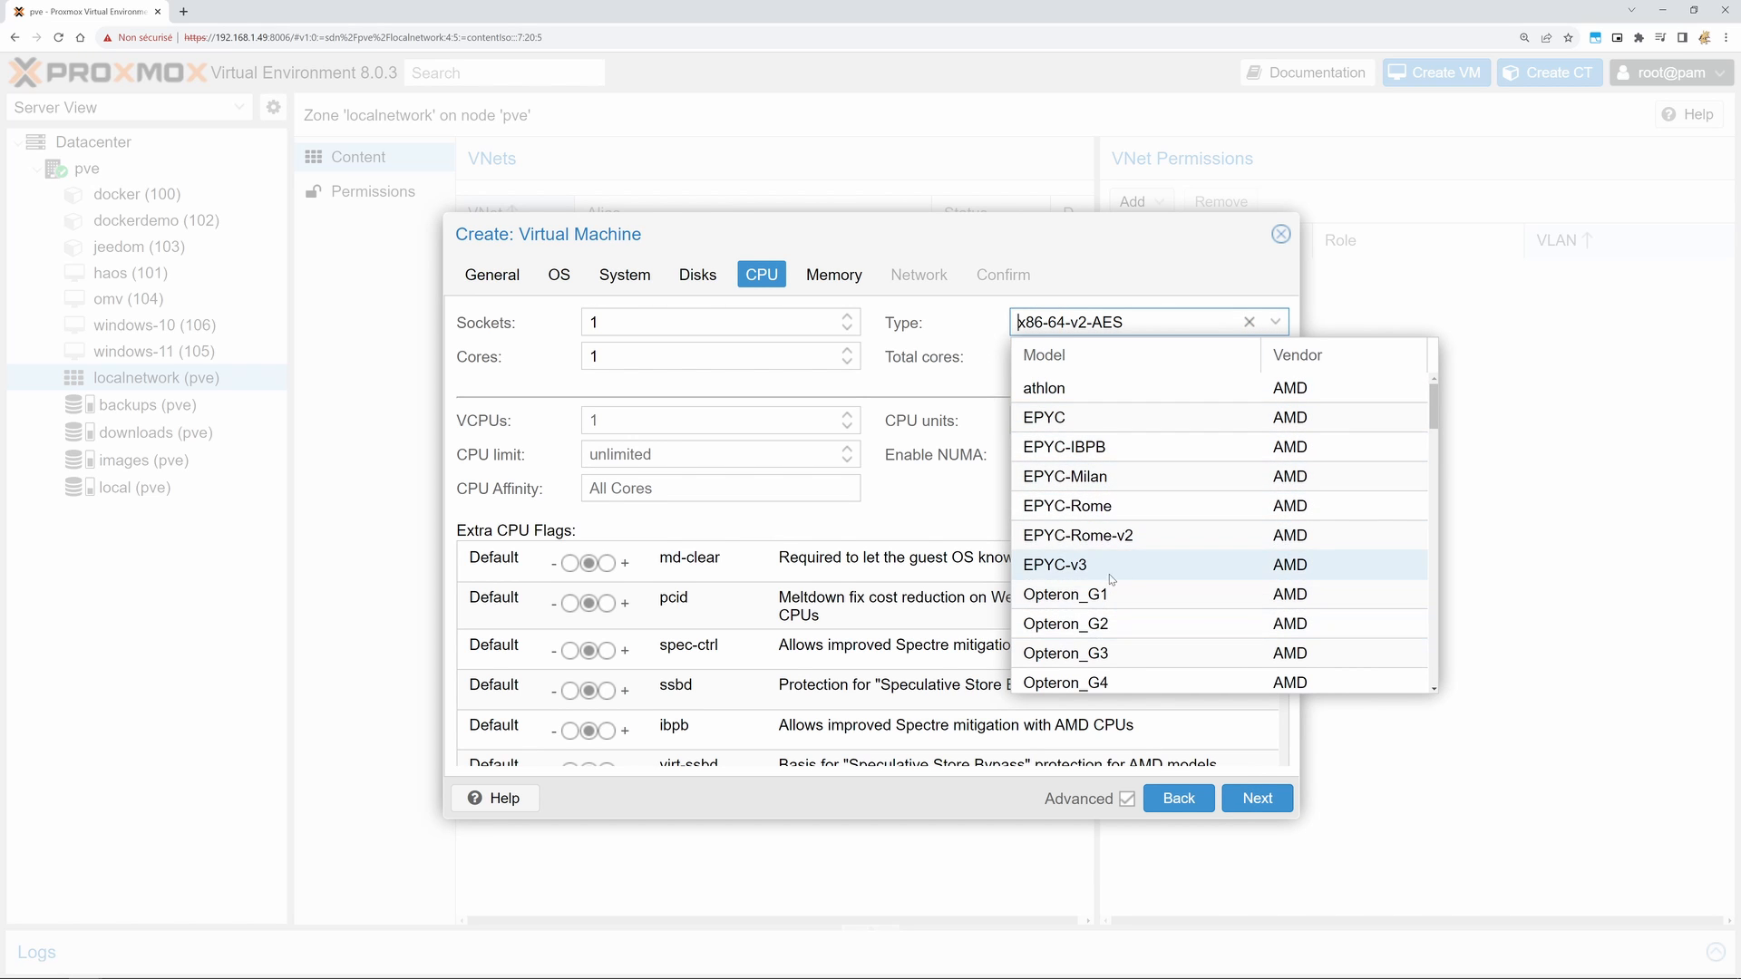
pyautogui.scroll(-10, 1112, 581)
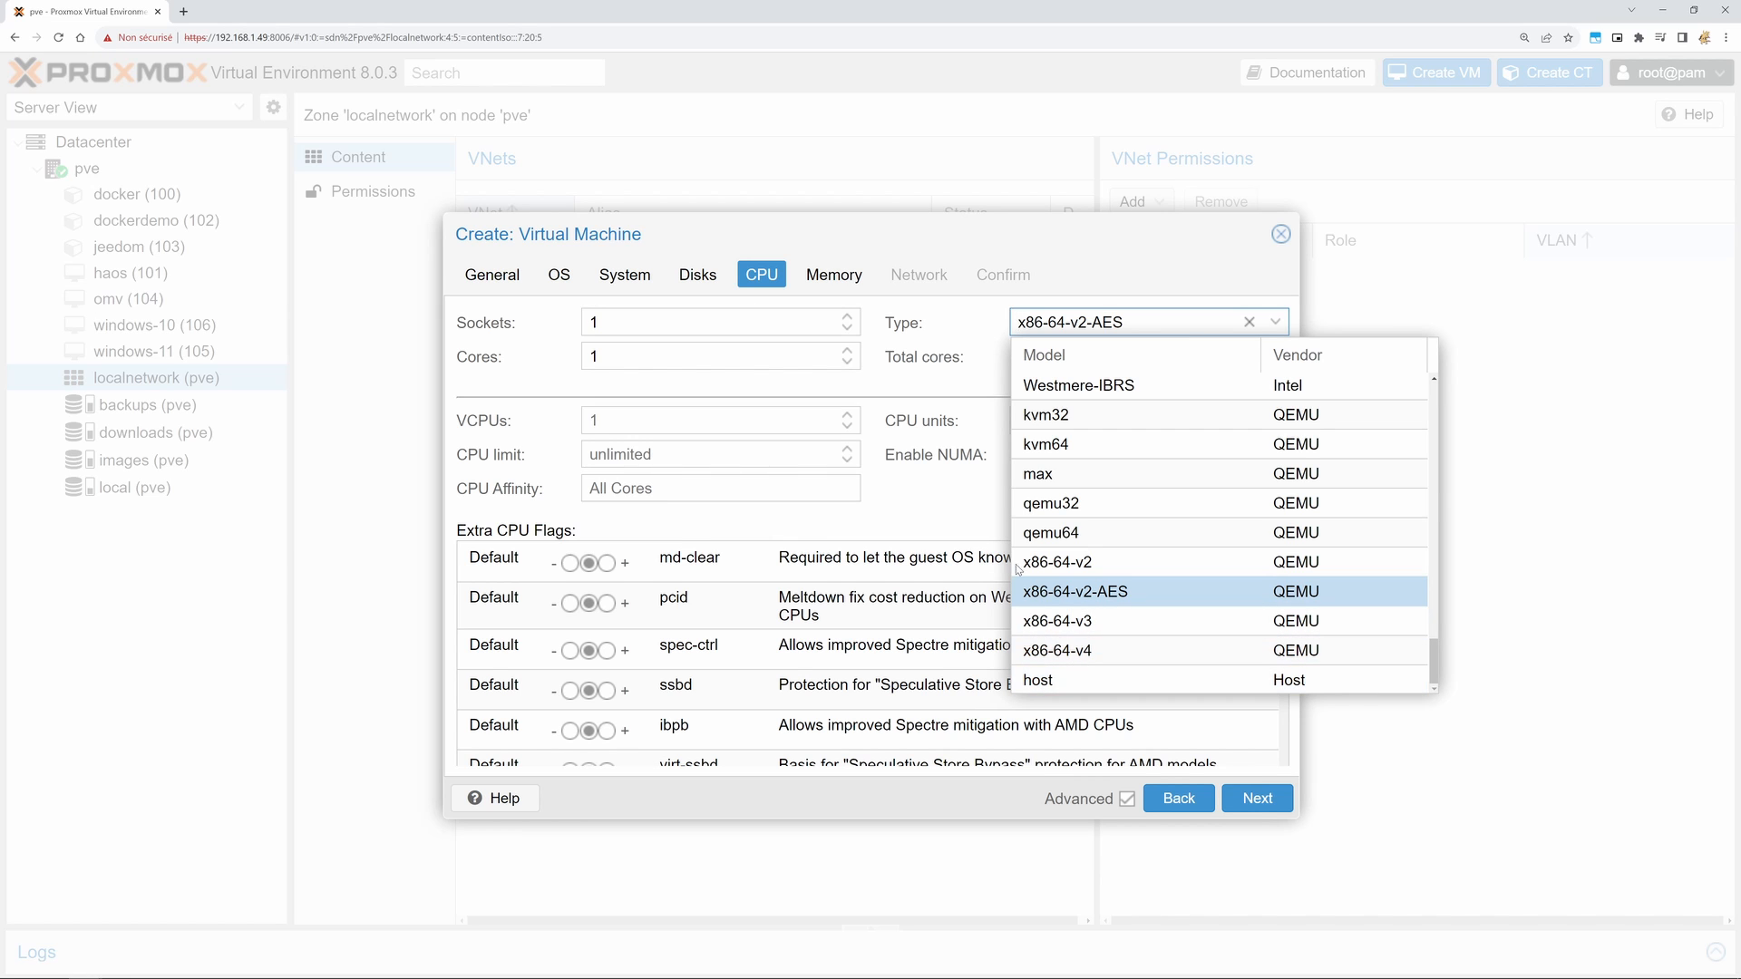
pyautogui.scroll(3, 1076, 521)
pyautogui.scroll(5, 1082, 460)
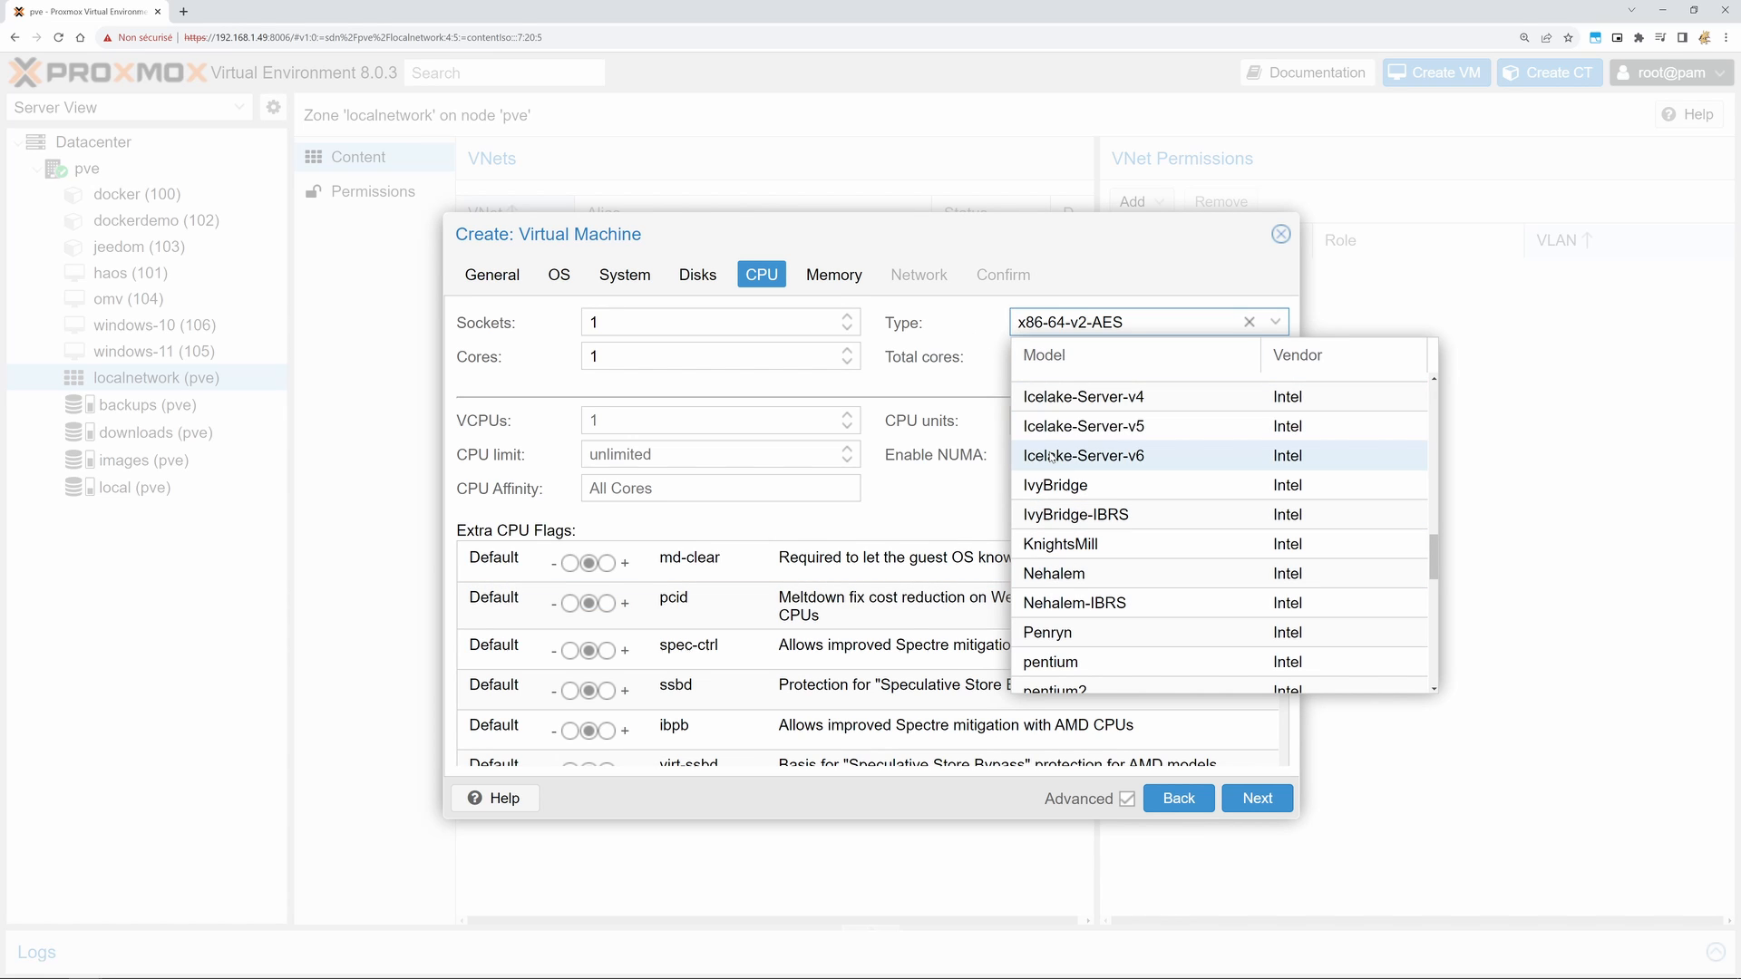
pyautogui.click(1103, 270)
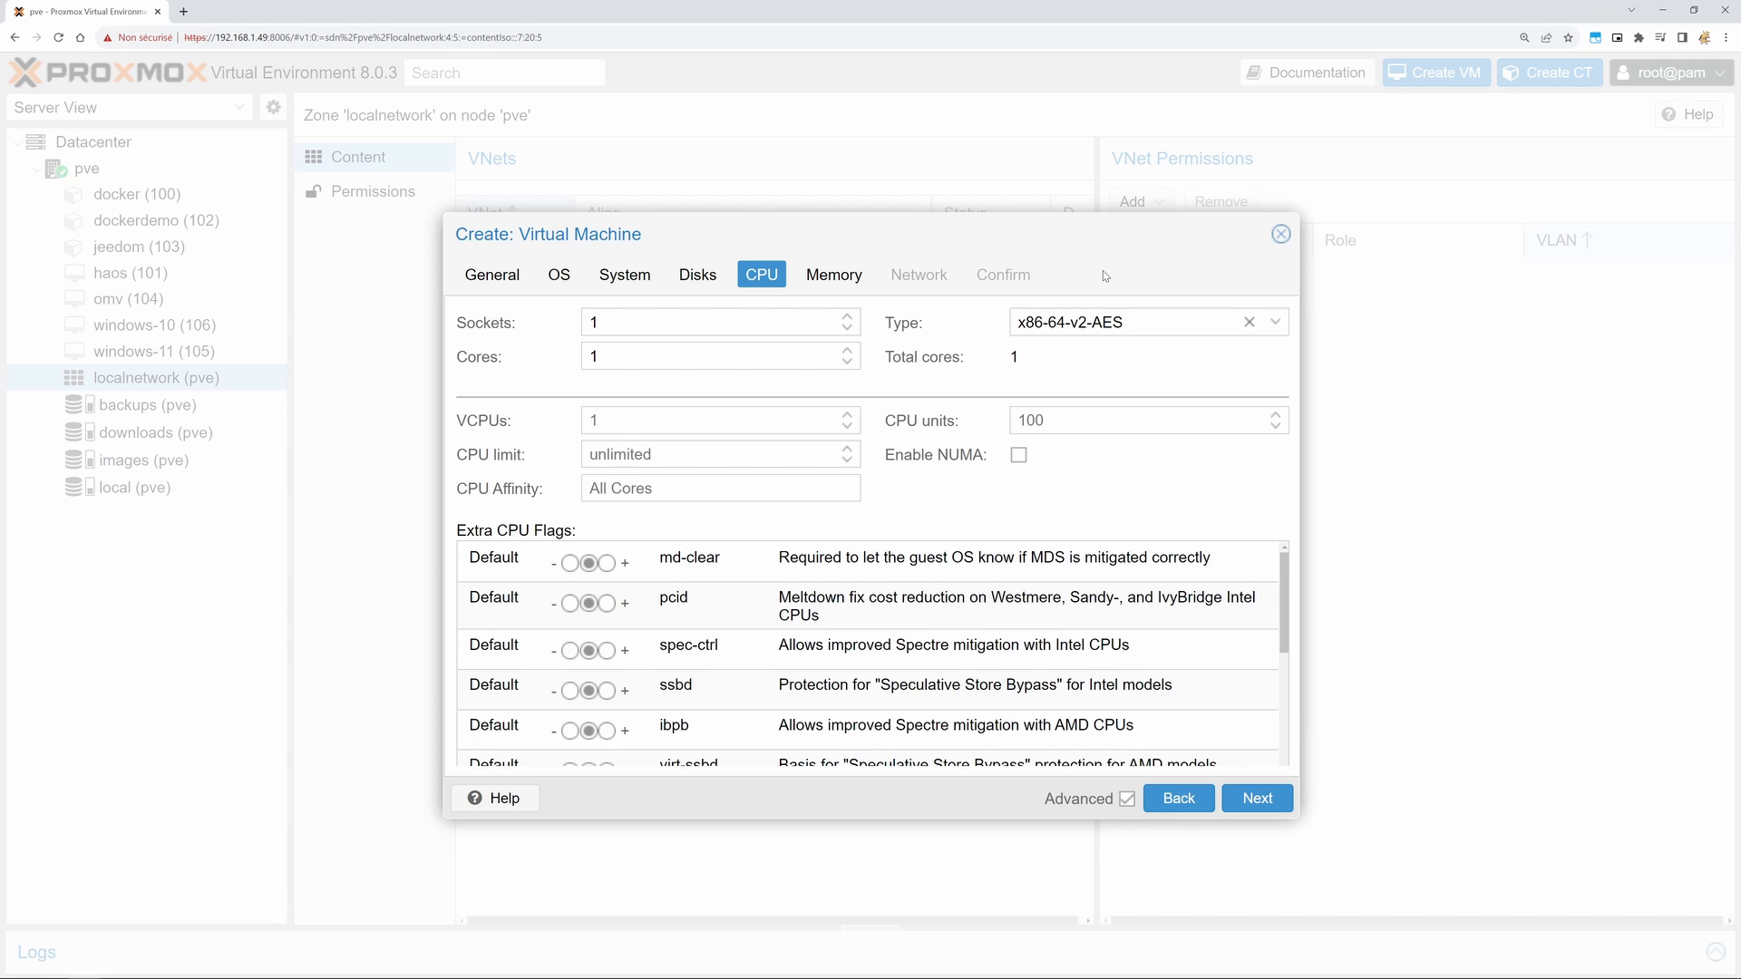
# Step: Accept the default CPU, memory and network settings and finish creating the virtual machine
pyautogui.click(1256, 799)
pyautogui.click(1257, 799)
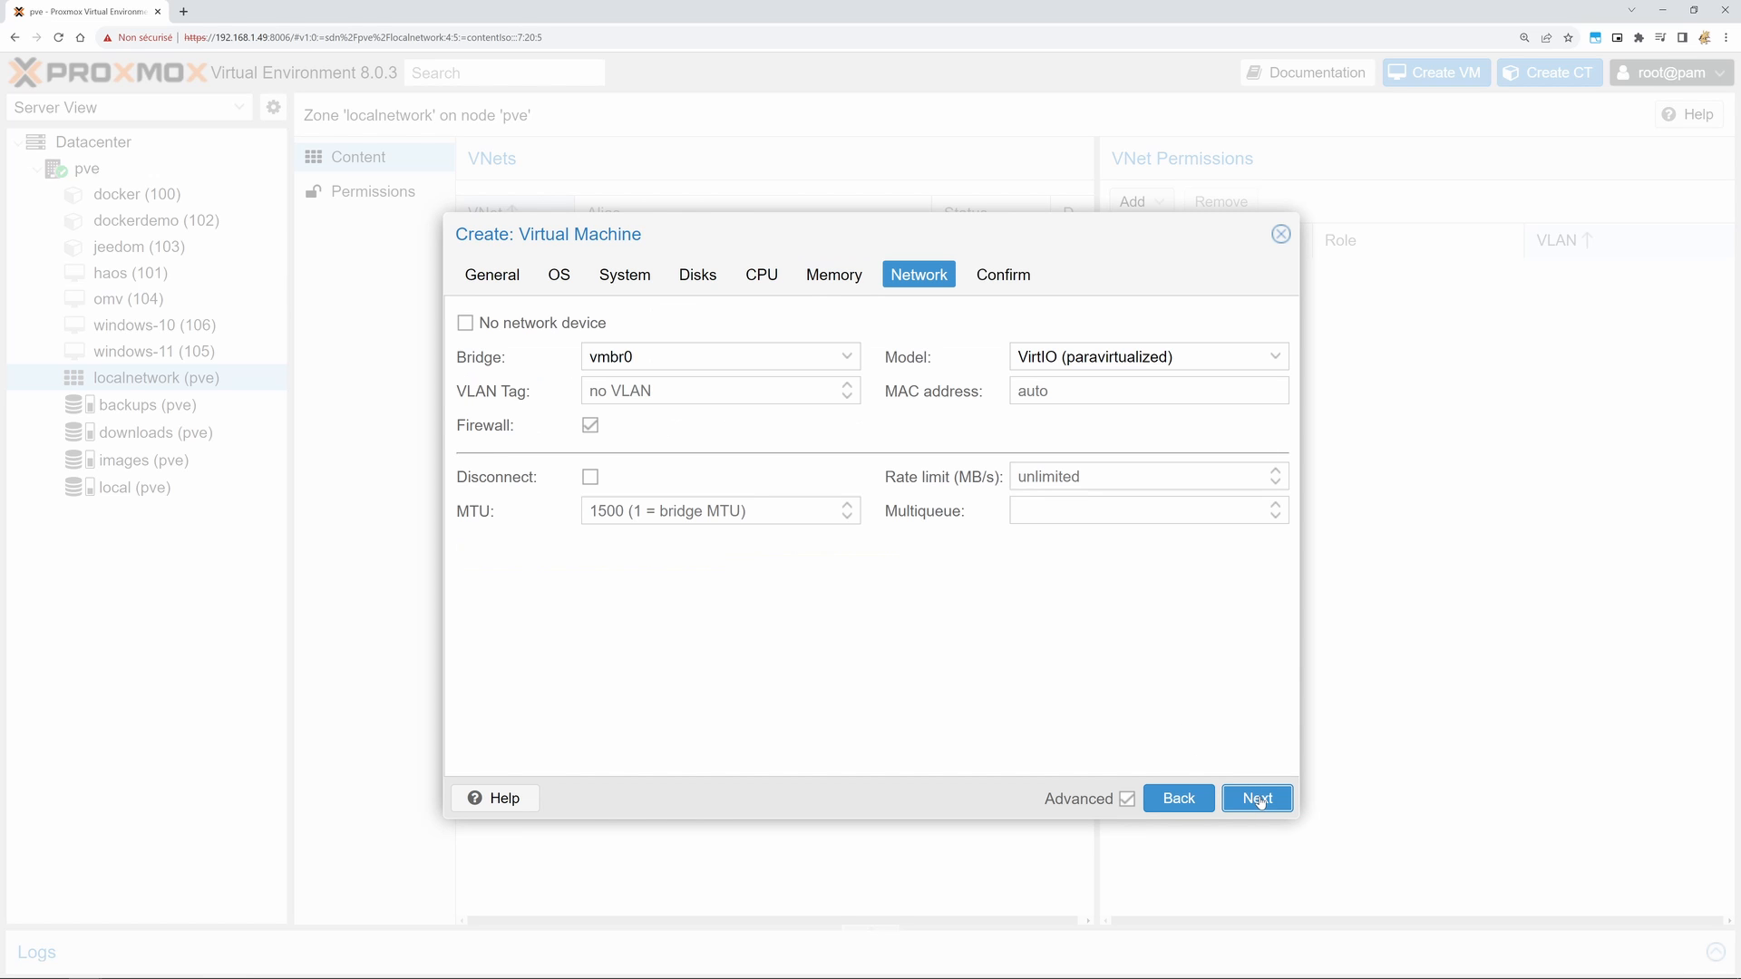
pyautogui.click(1257, 799)
pyautogui.click(1257, 799)
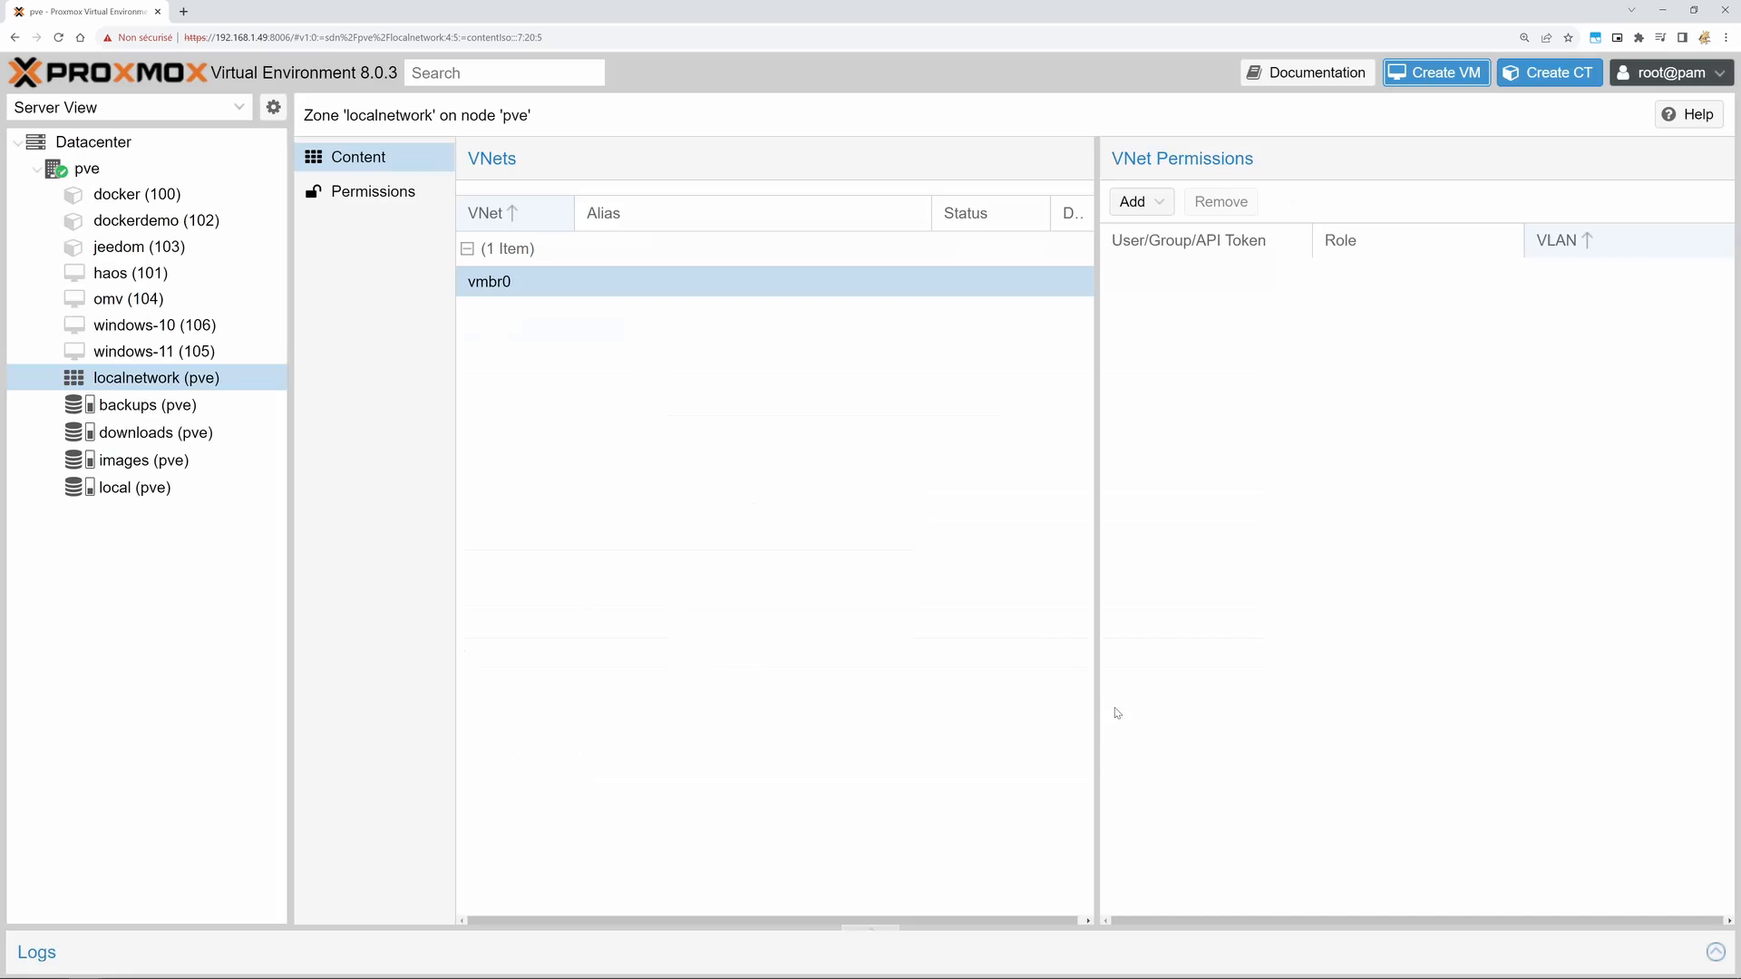
# Step: Open the new virtual machine's console and launch the console-based Proxmox VE installation
pyautogui.click(110, 272)
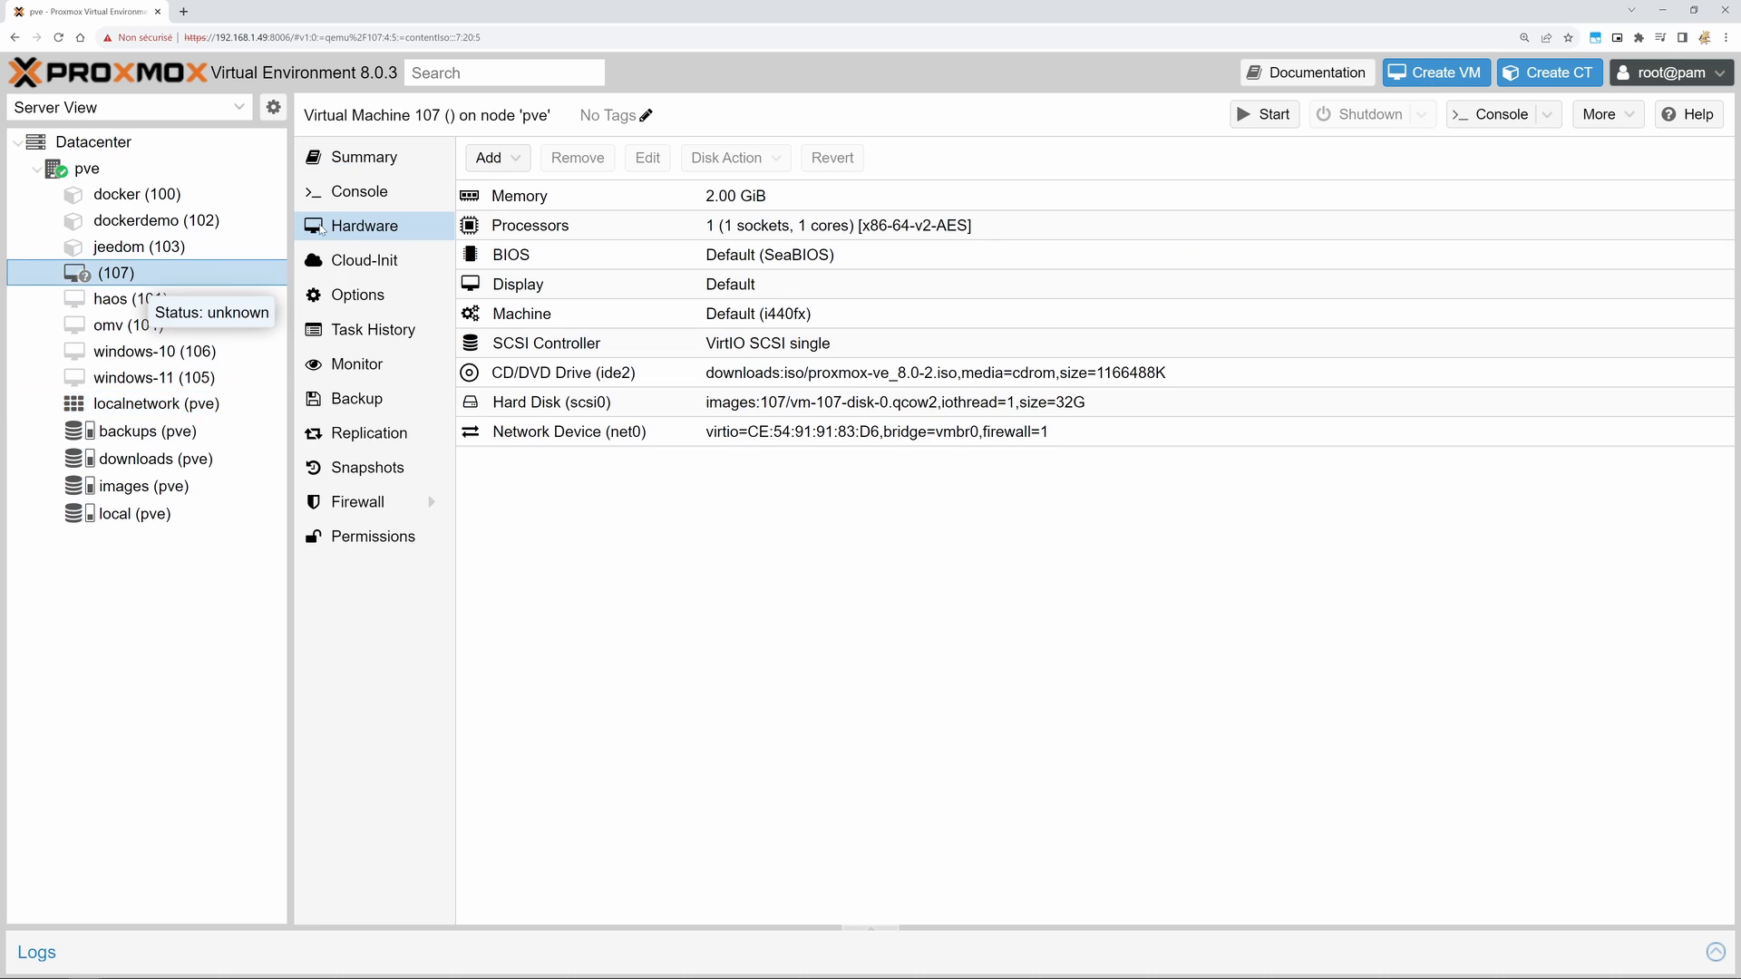
pyautogui.click(348, 194)
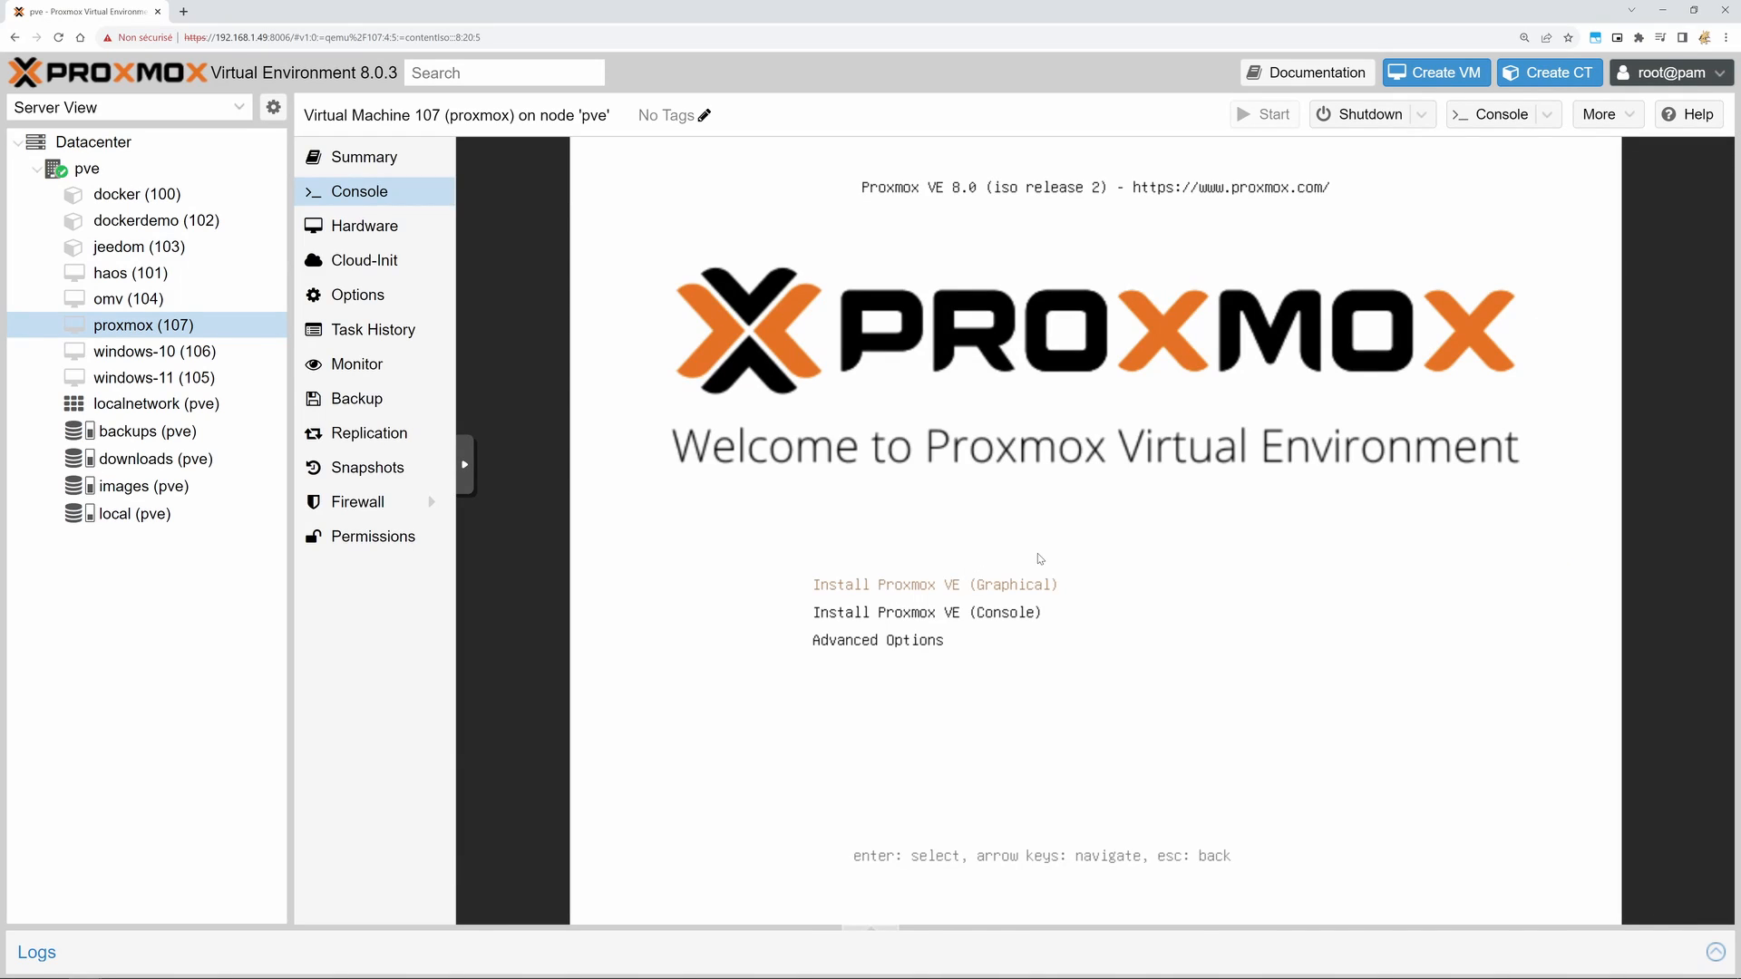
pyautogui.press('Down')
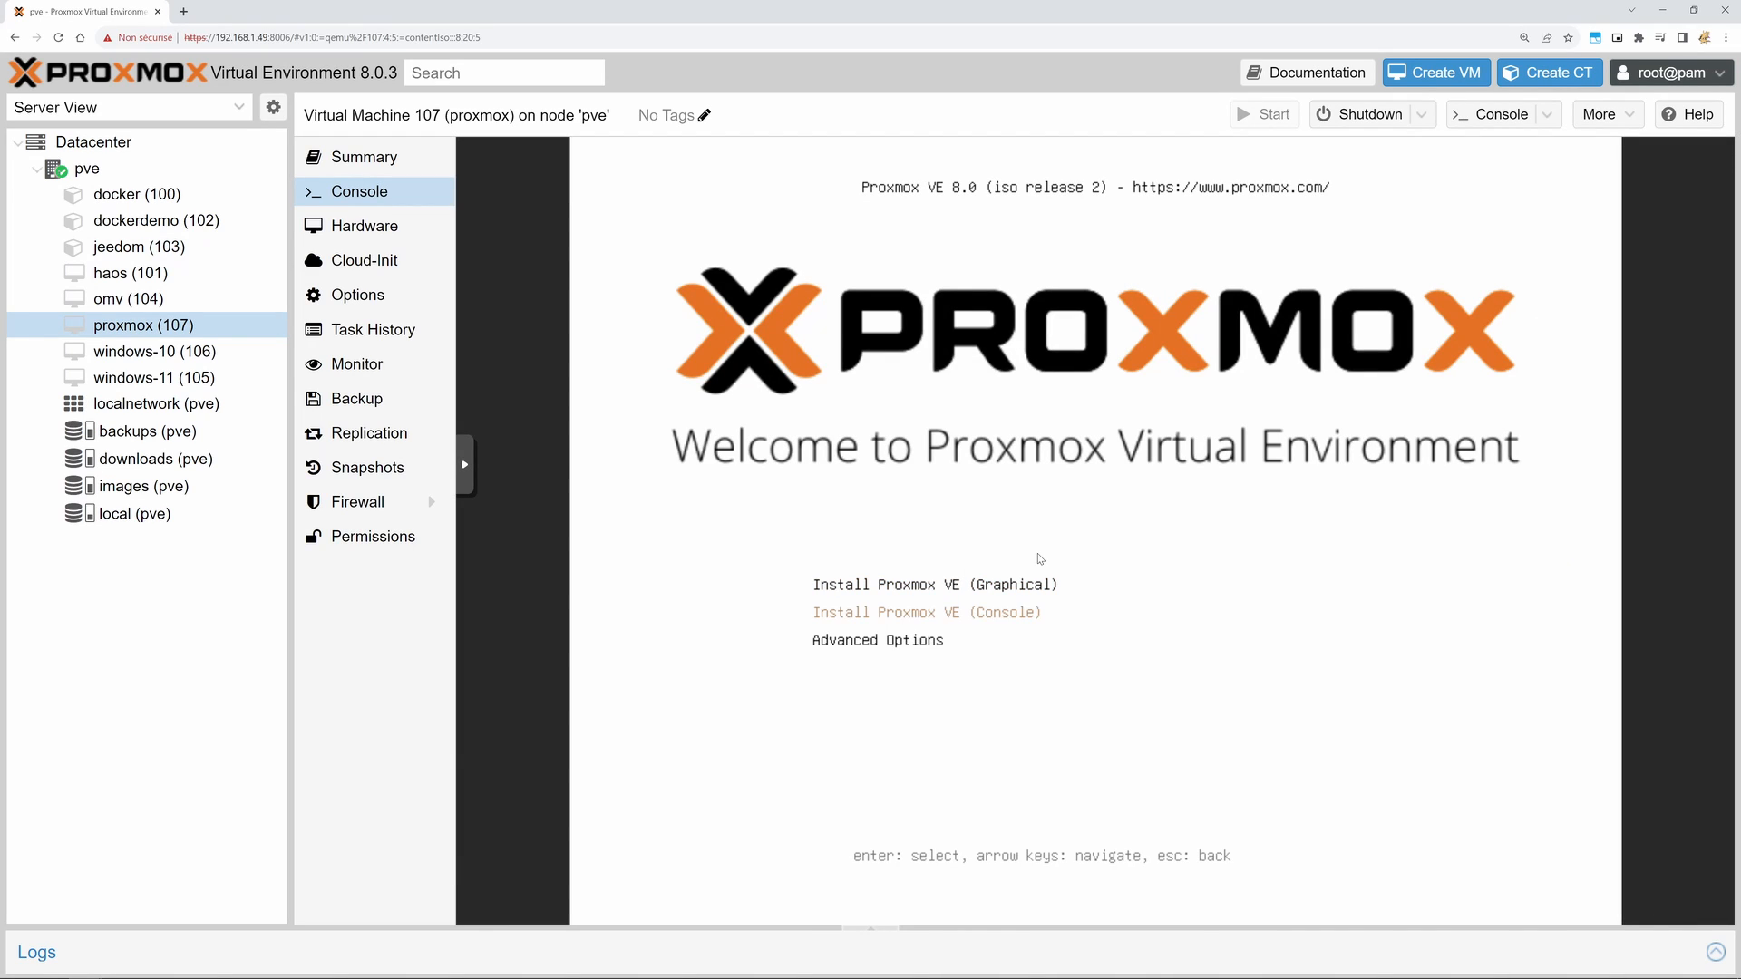
pyautogui.press('Return')
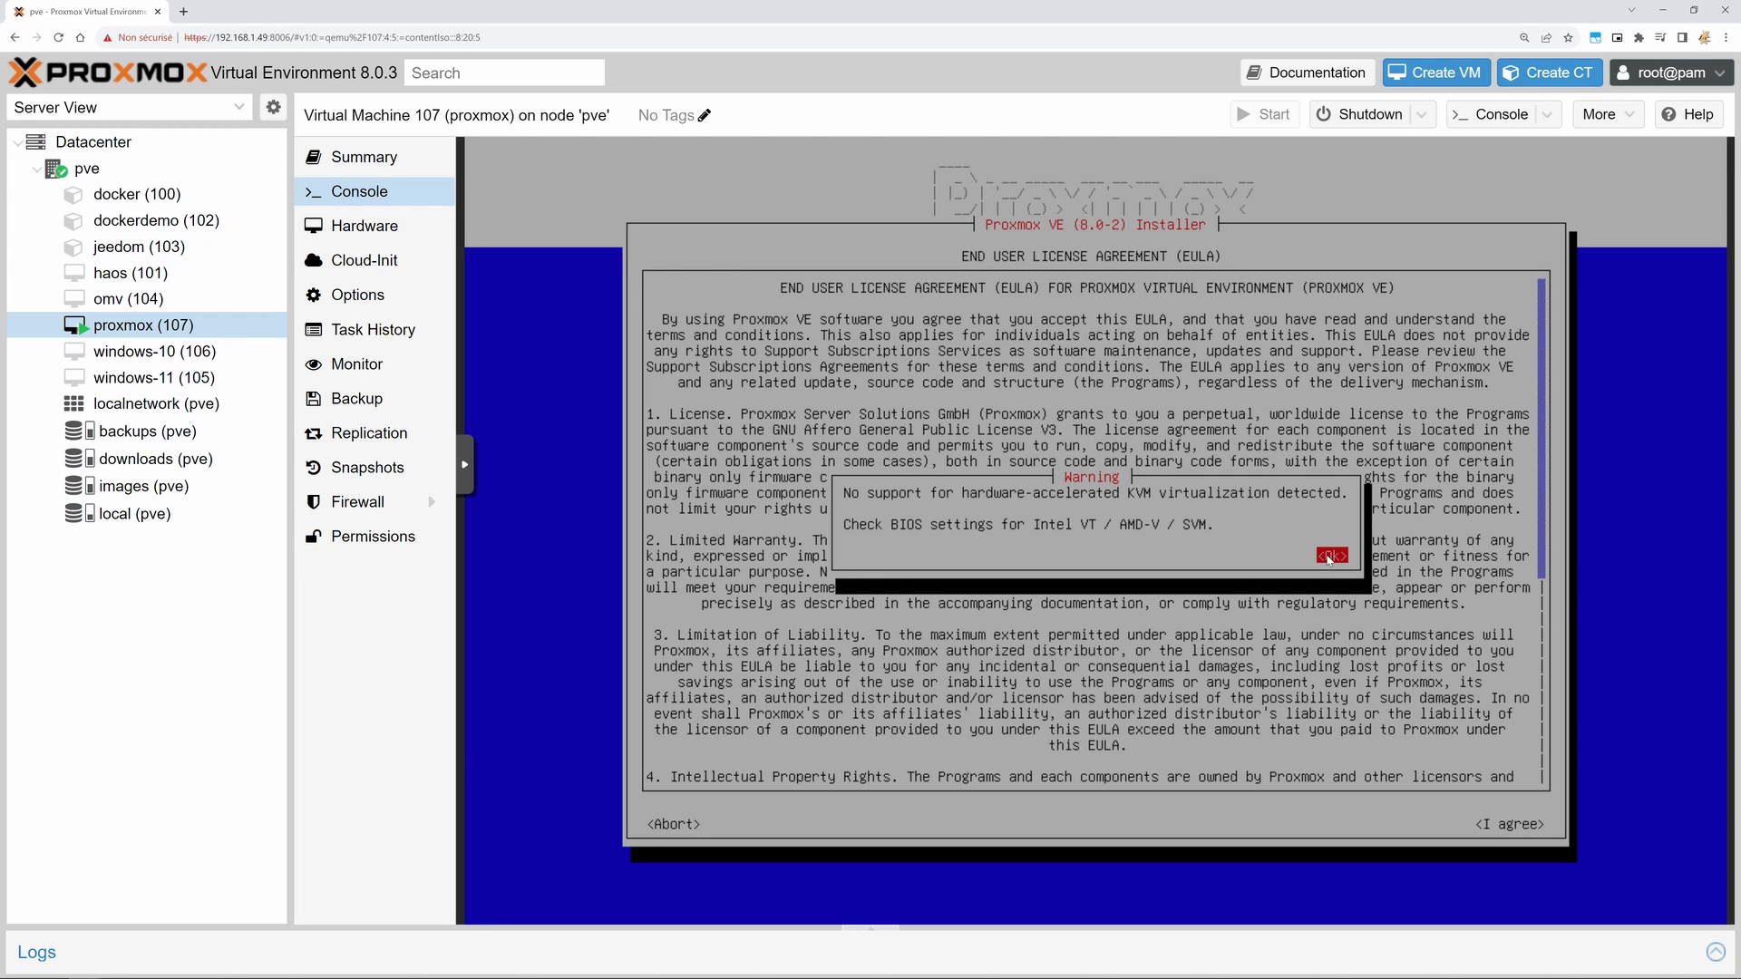
# Step: Dismiss the KVM virtualization warning, accept the license agreement and move through the installer's target harddisk options
pyautogui.press('Return')
pyautogui.press('Return')
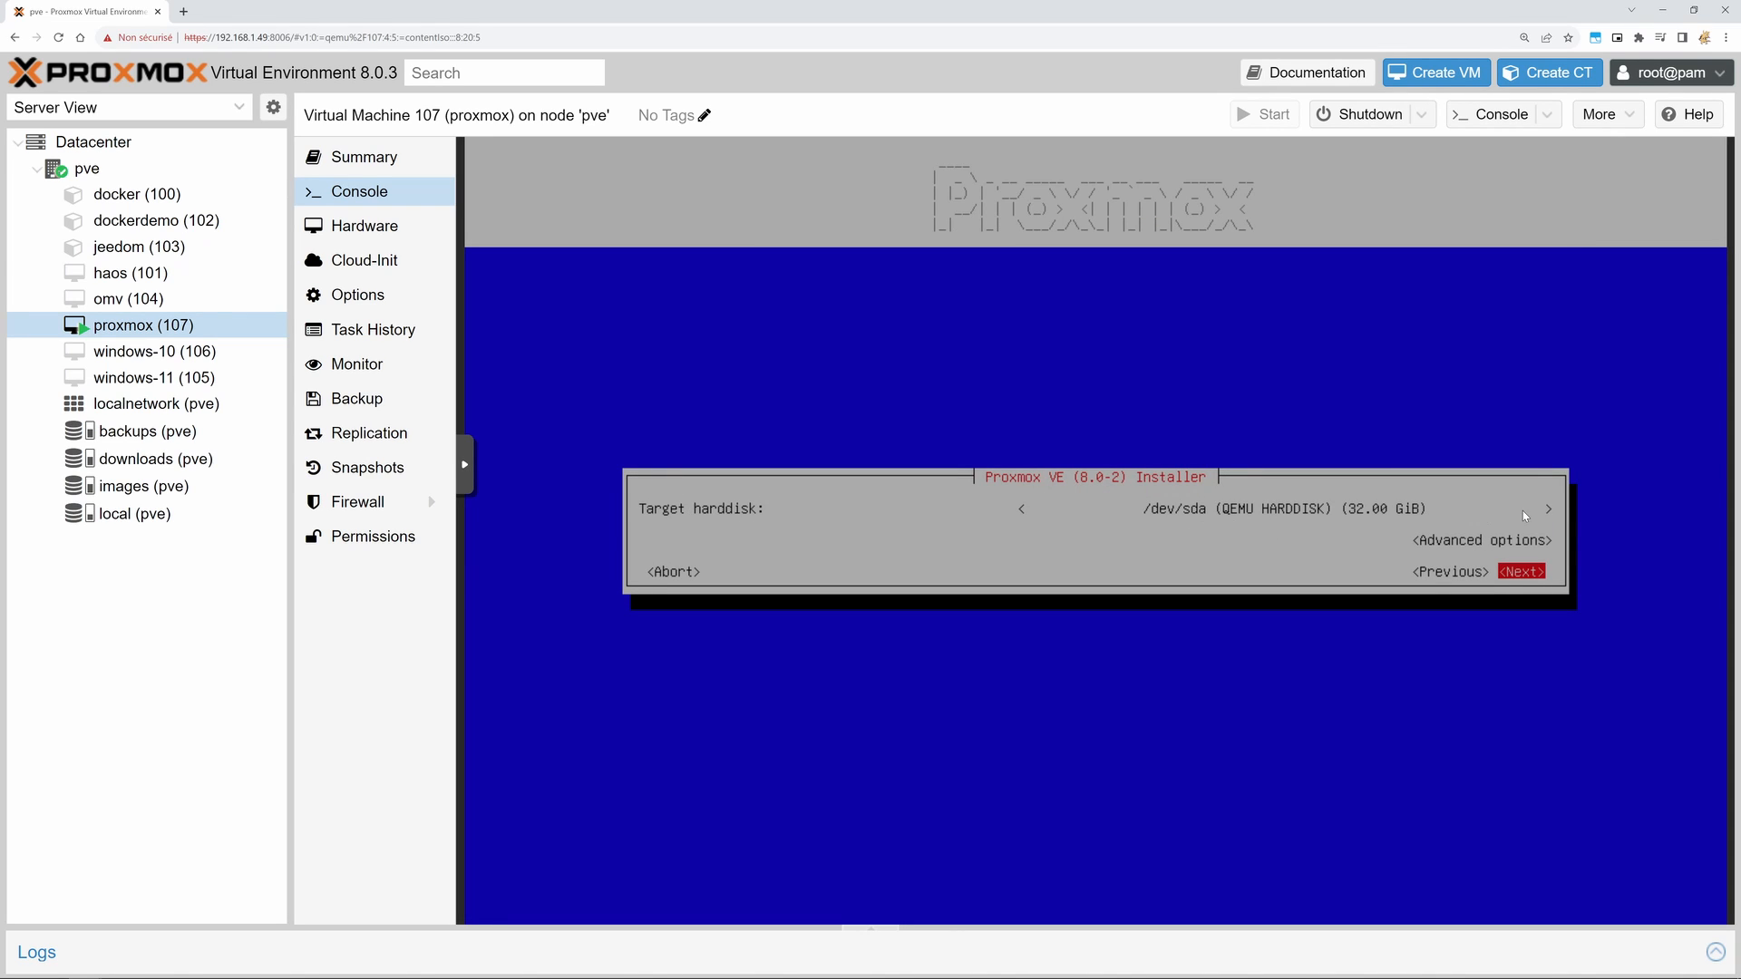
pyautogui.press('Tab')
pyautogui.press('Tab')
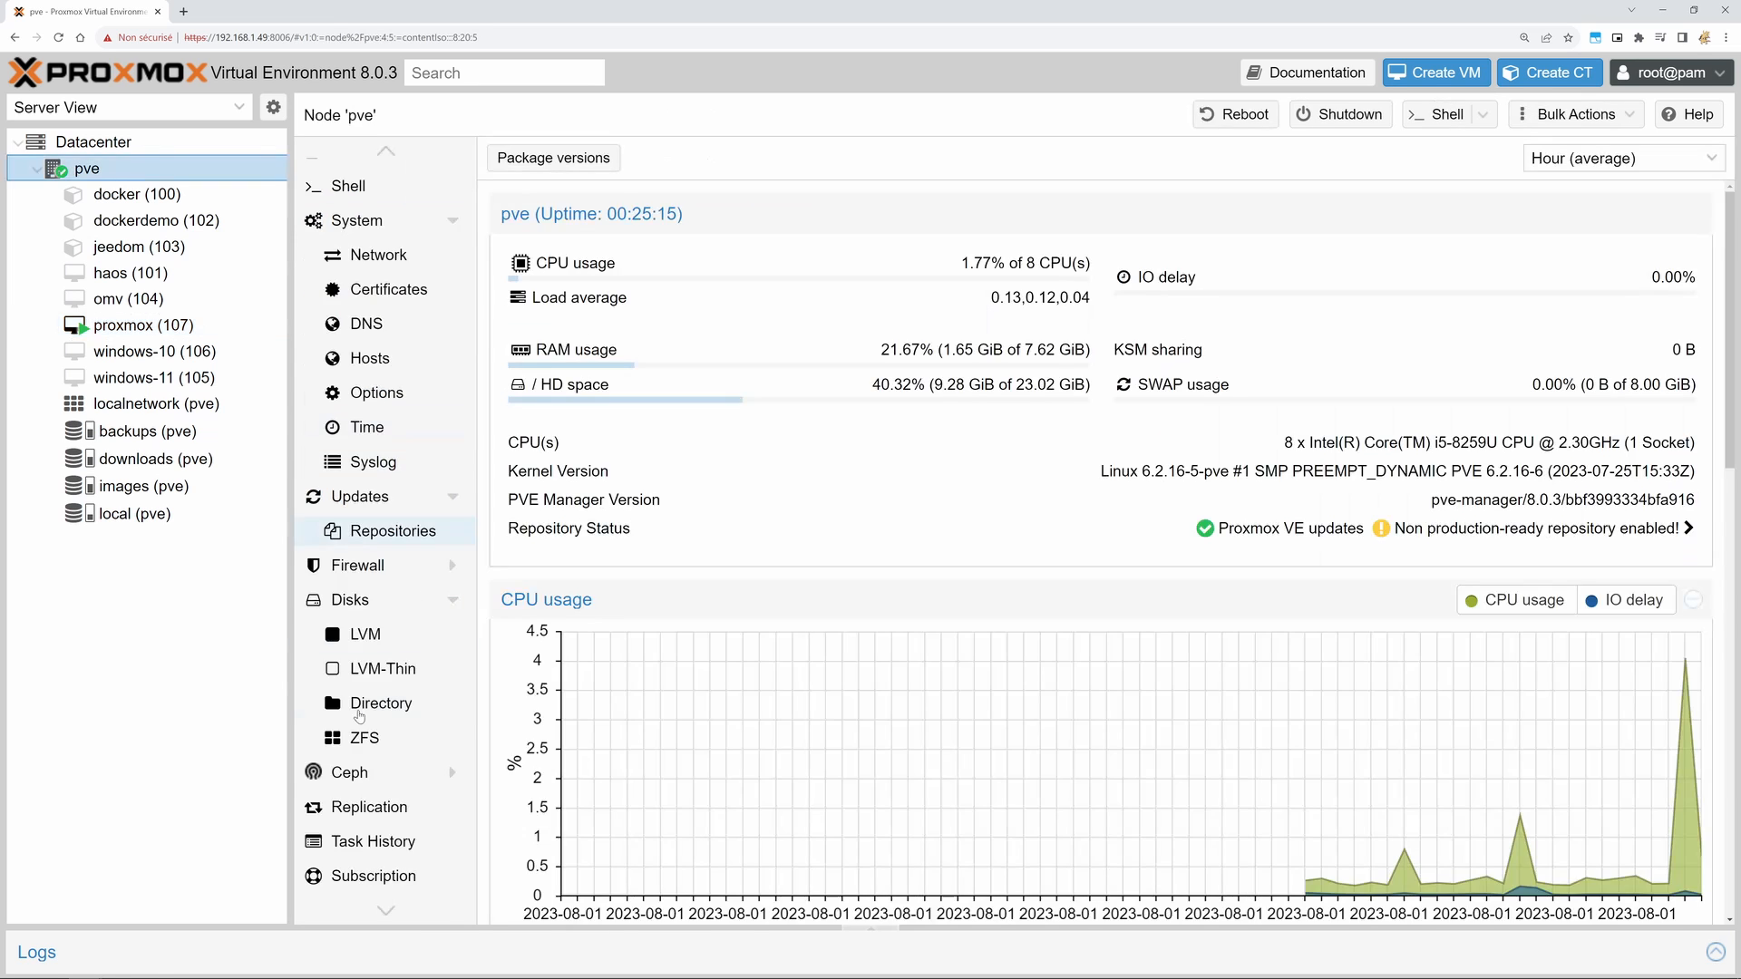
# Step: View the Ceph setup wizard on node pve, checking its version and repository choices, and close it without installing
pyautogui.click(349, 772)
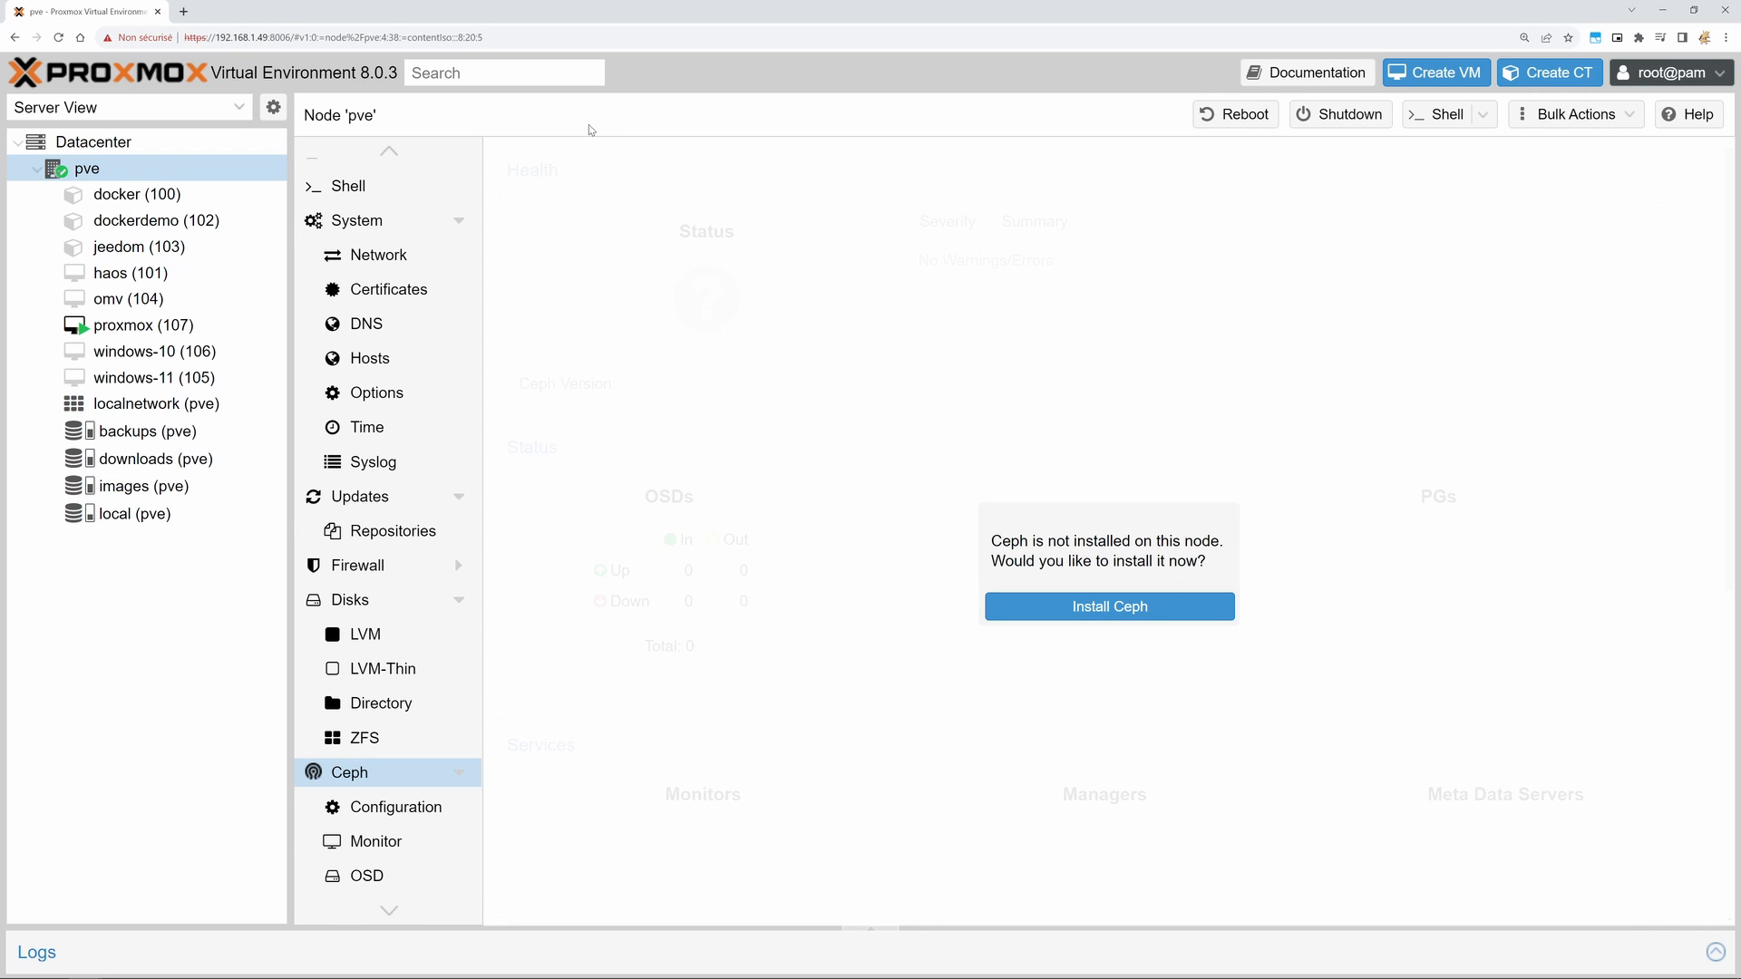
pyautogui.click(1141, 596)
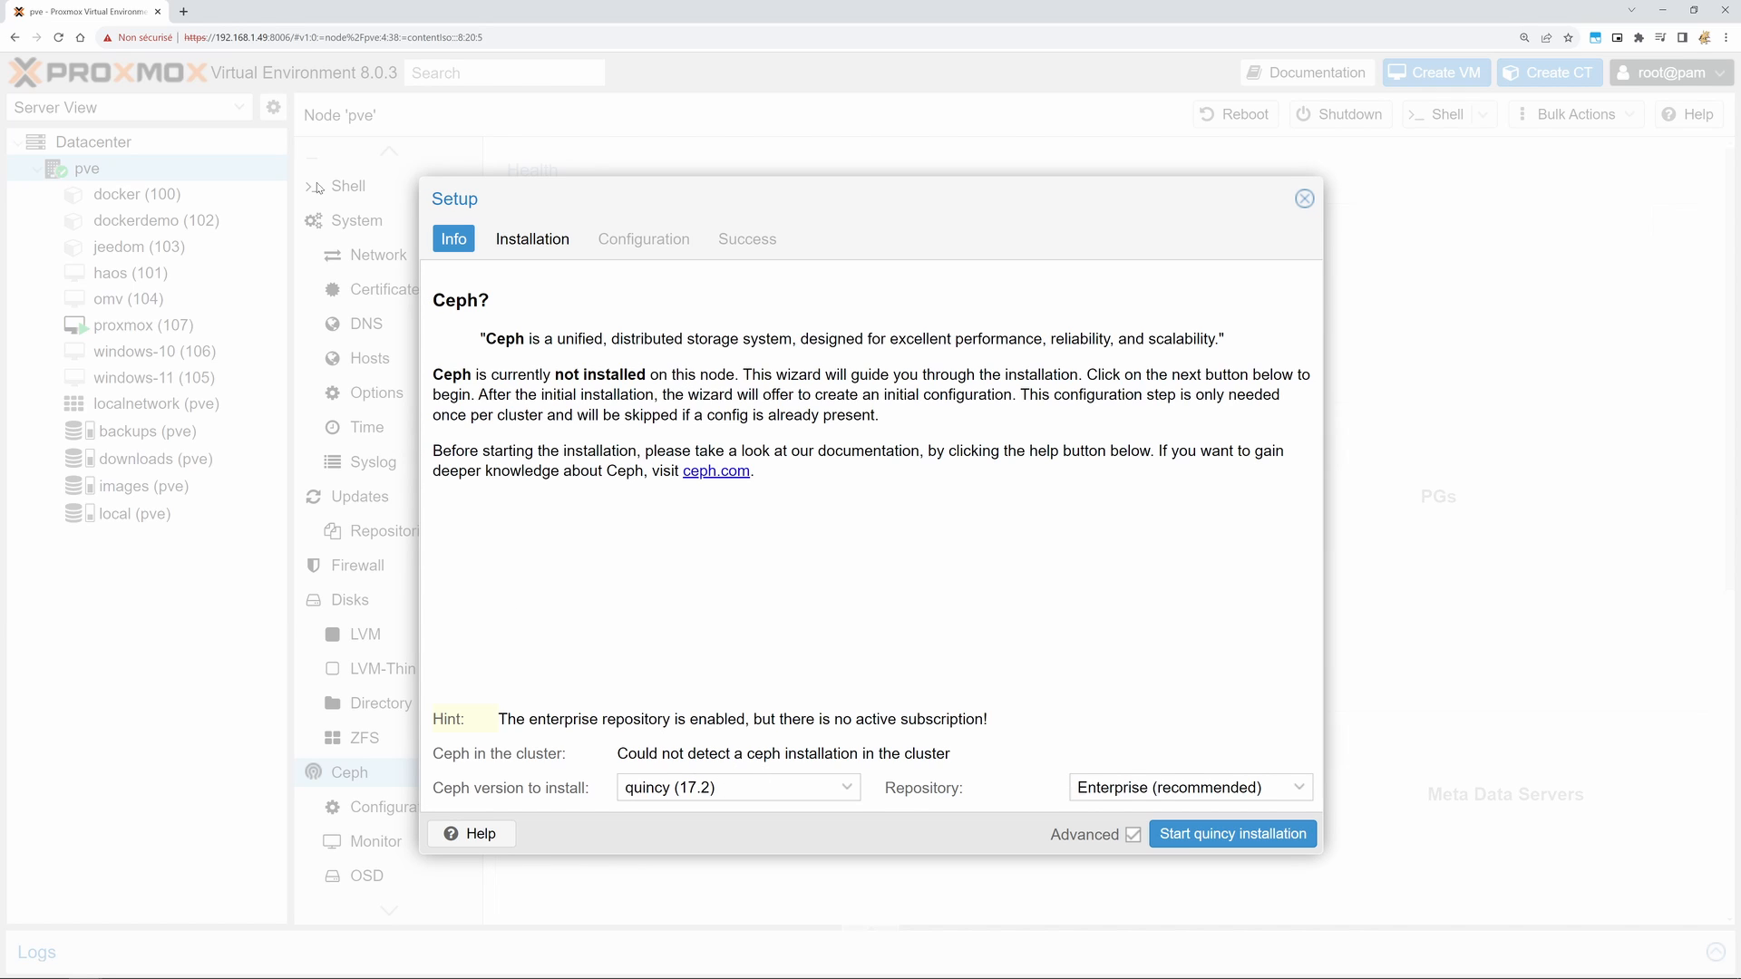
pyautogui.click(850, 795)
pyautogui.click(736, 819)
pyautogui.click(1291, 790)
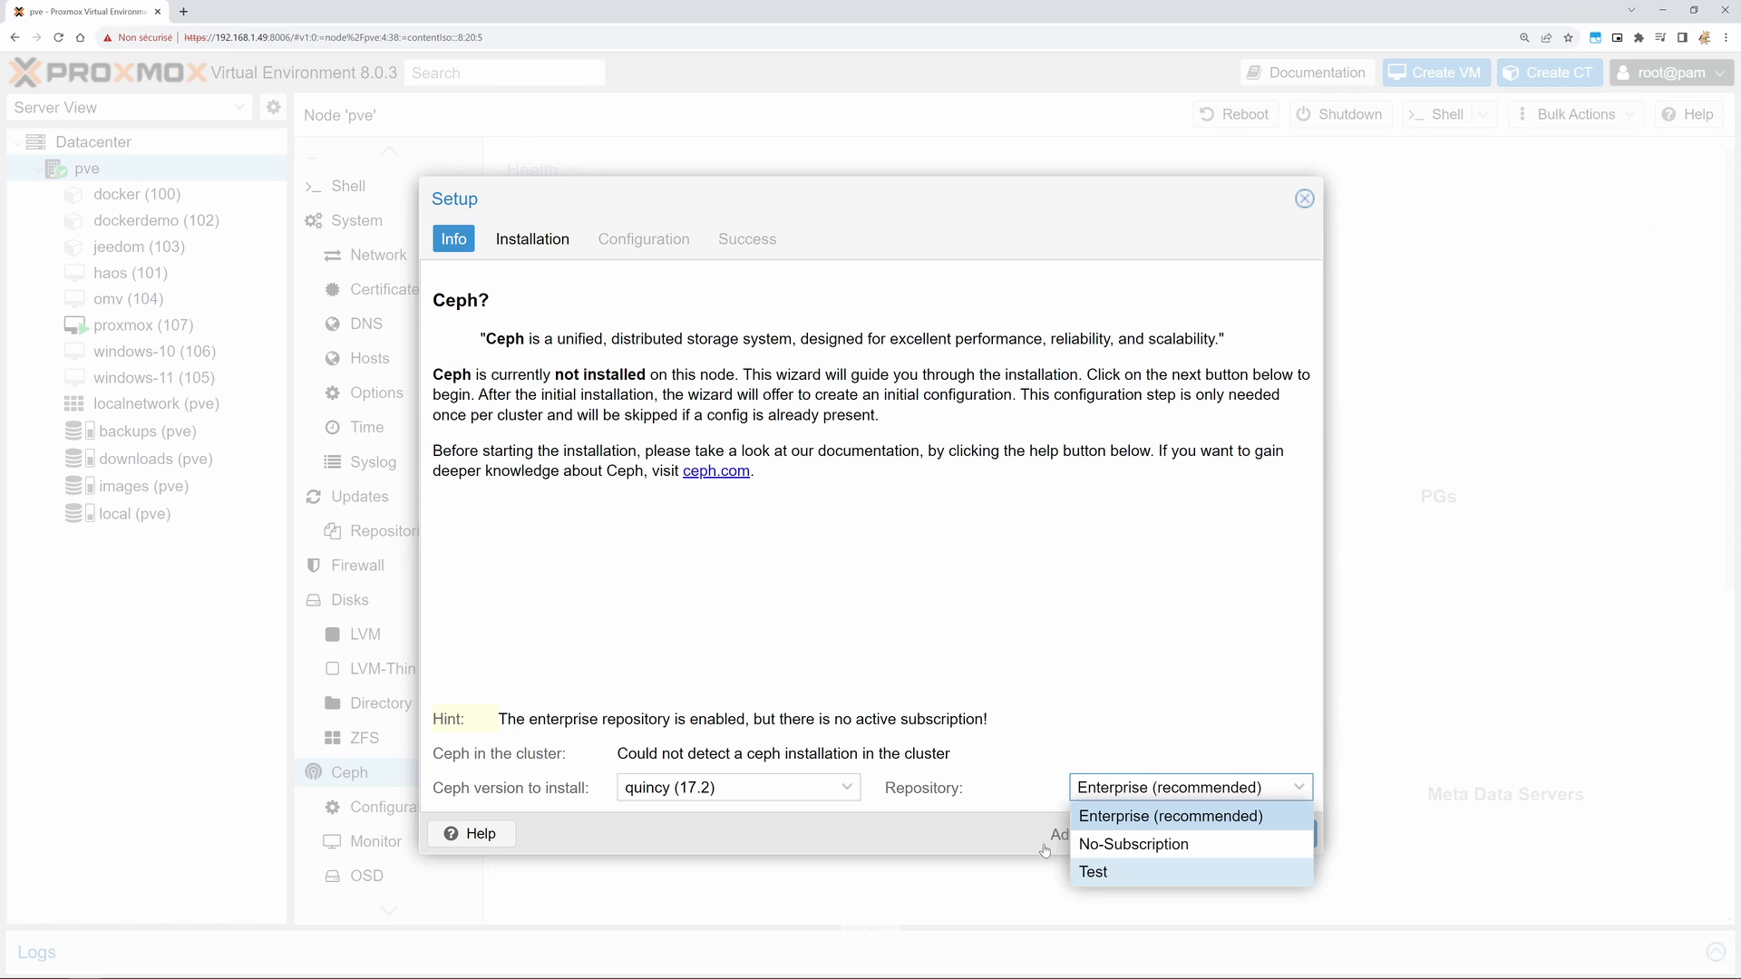
pyautogui.click(1304, 199)
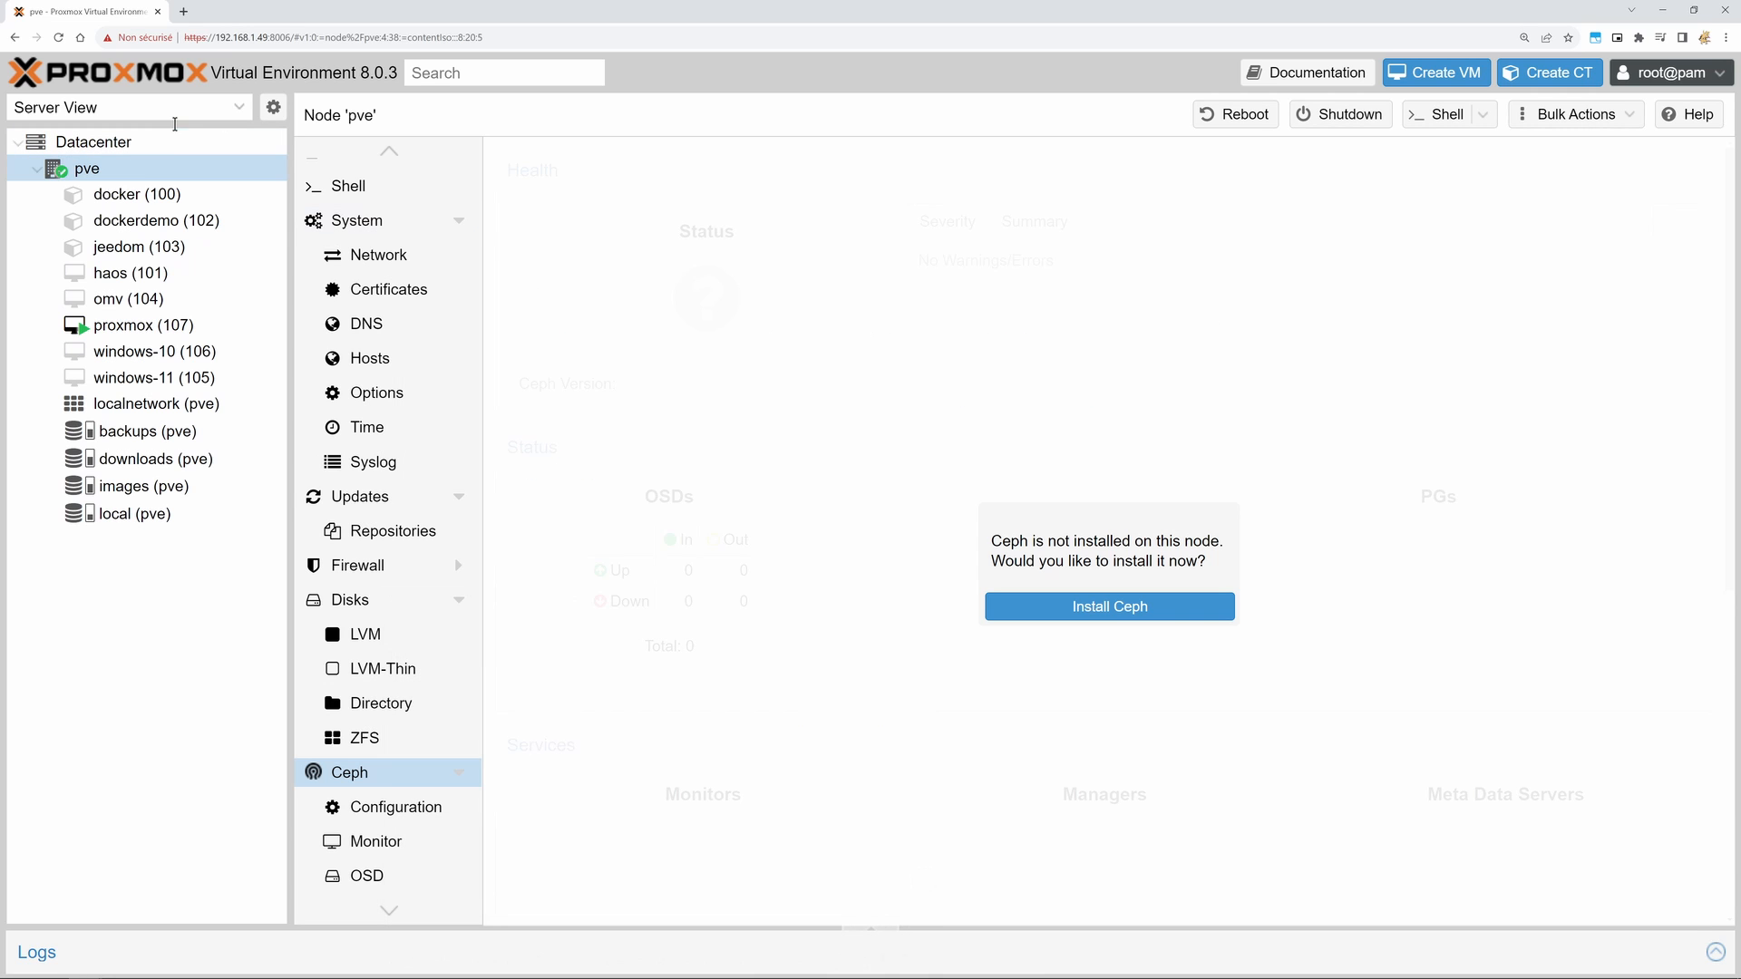
# Step: Open the USB device options for virtual machine haos (101) and check which mapped devices it offers
pyautogui.click(127, 145)
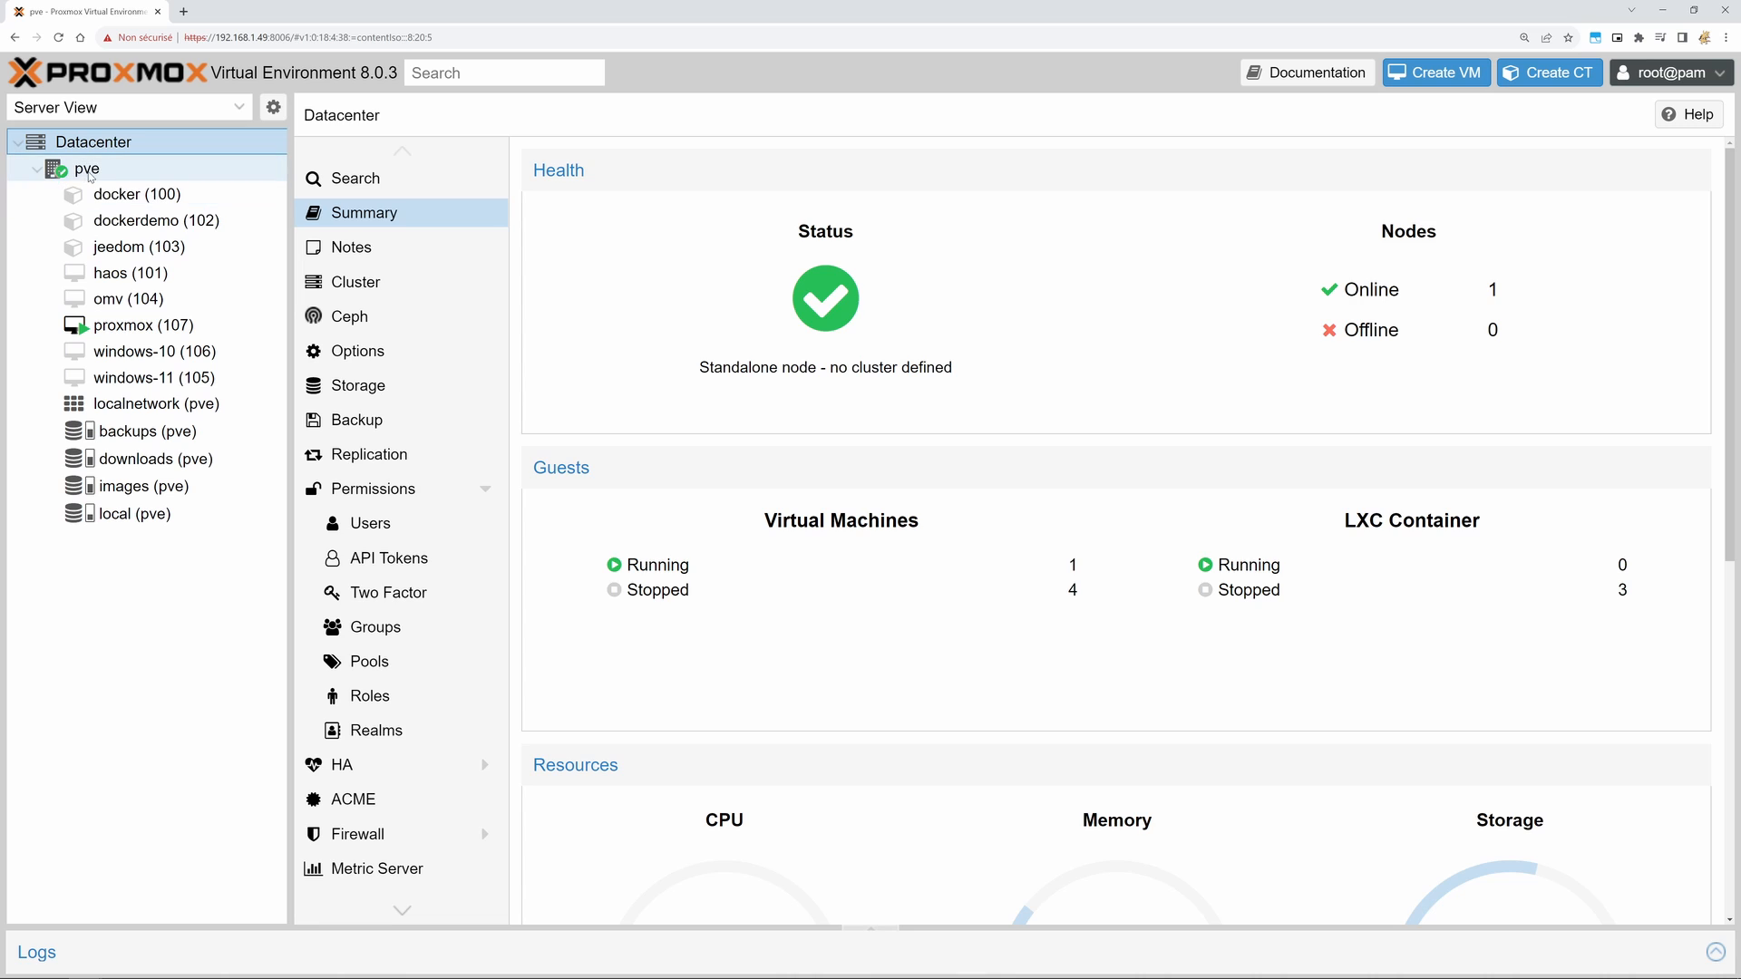
pyautogui.click(77, 170)
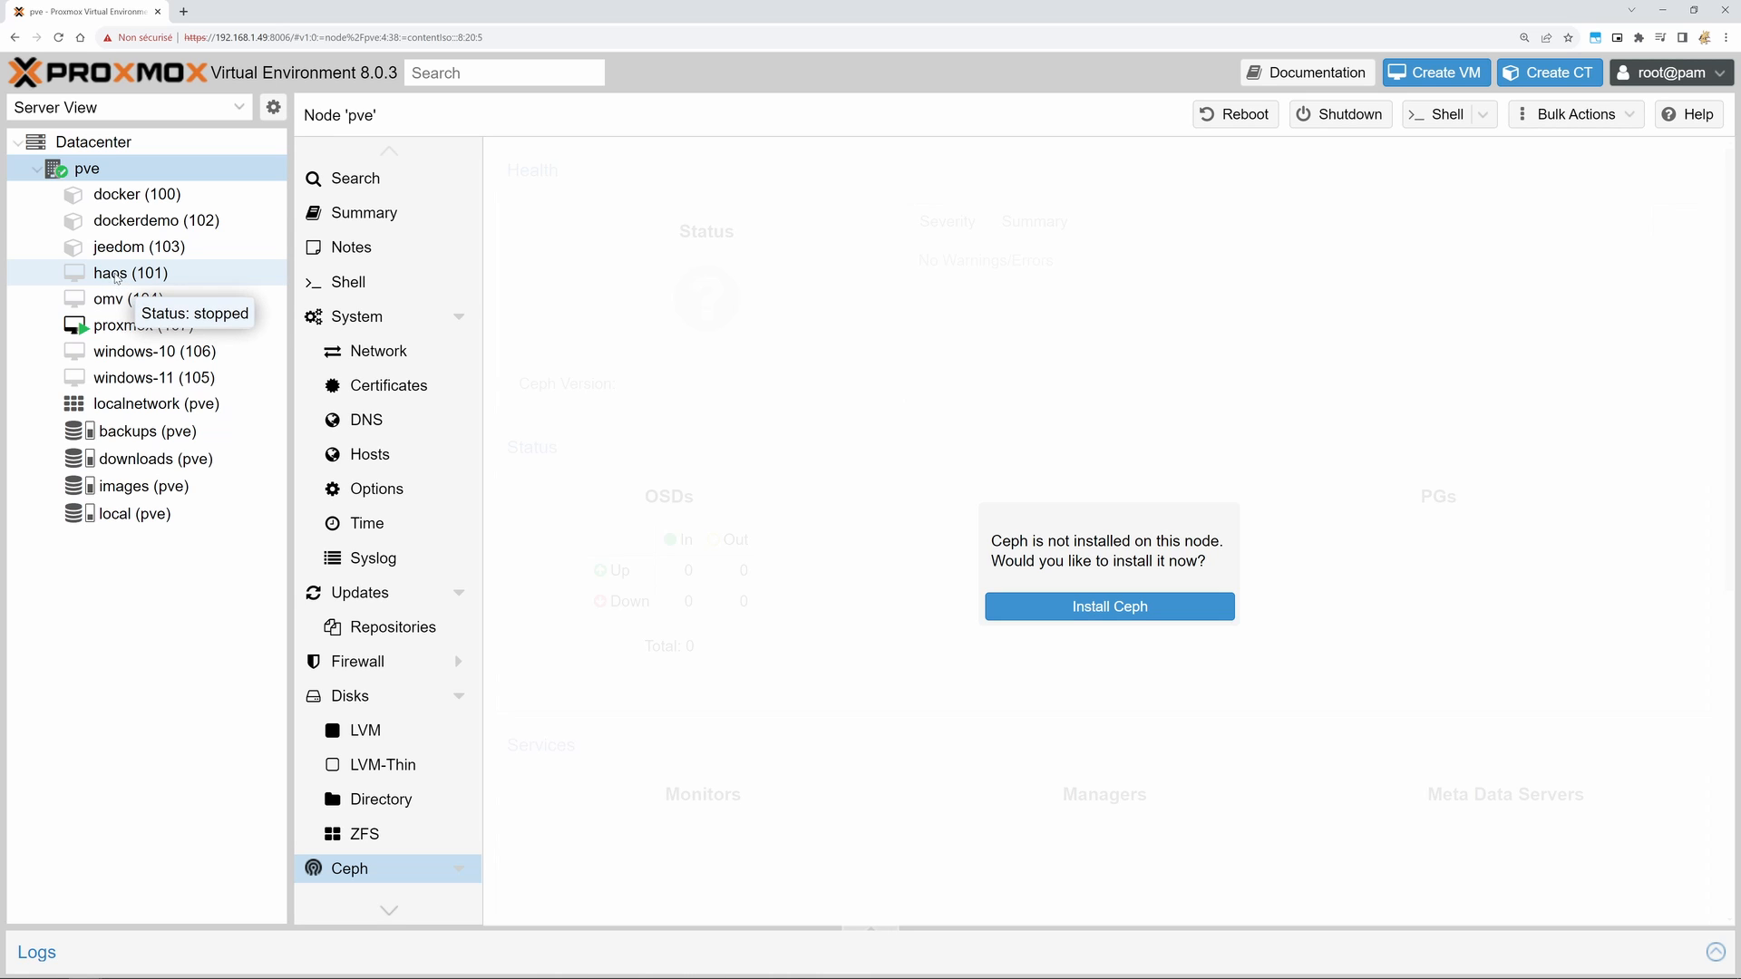
pyautogui.click(113, 273)
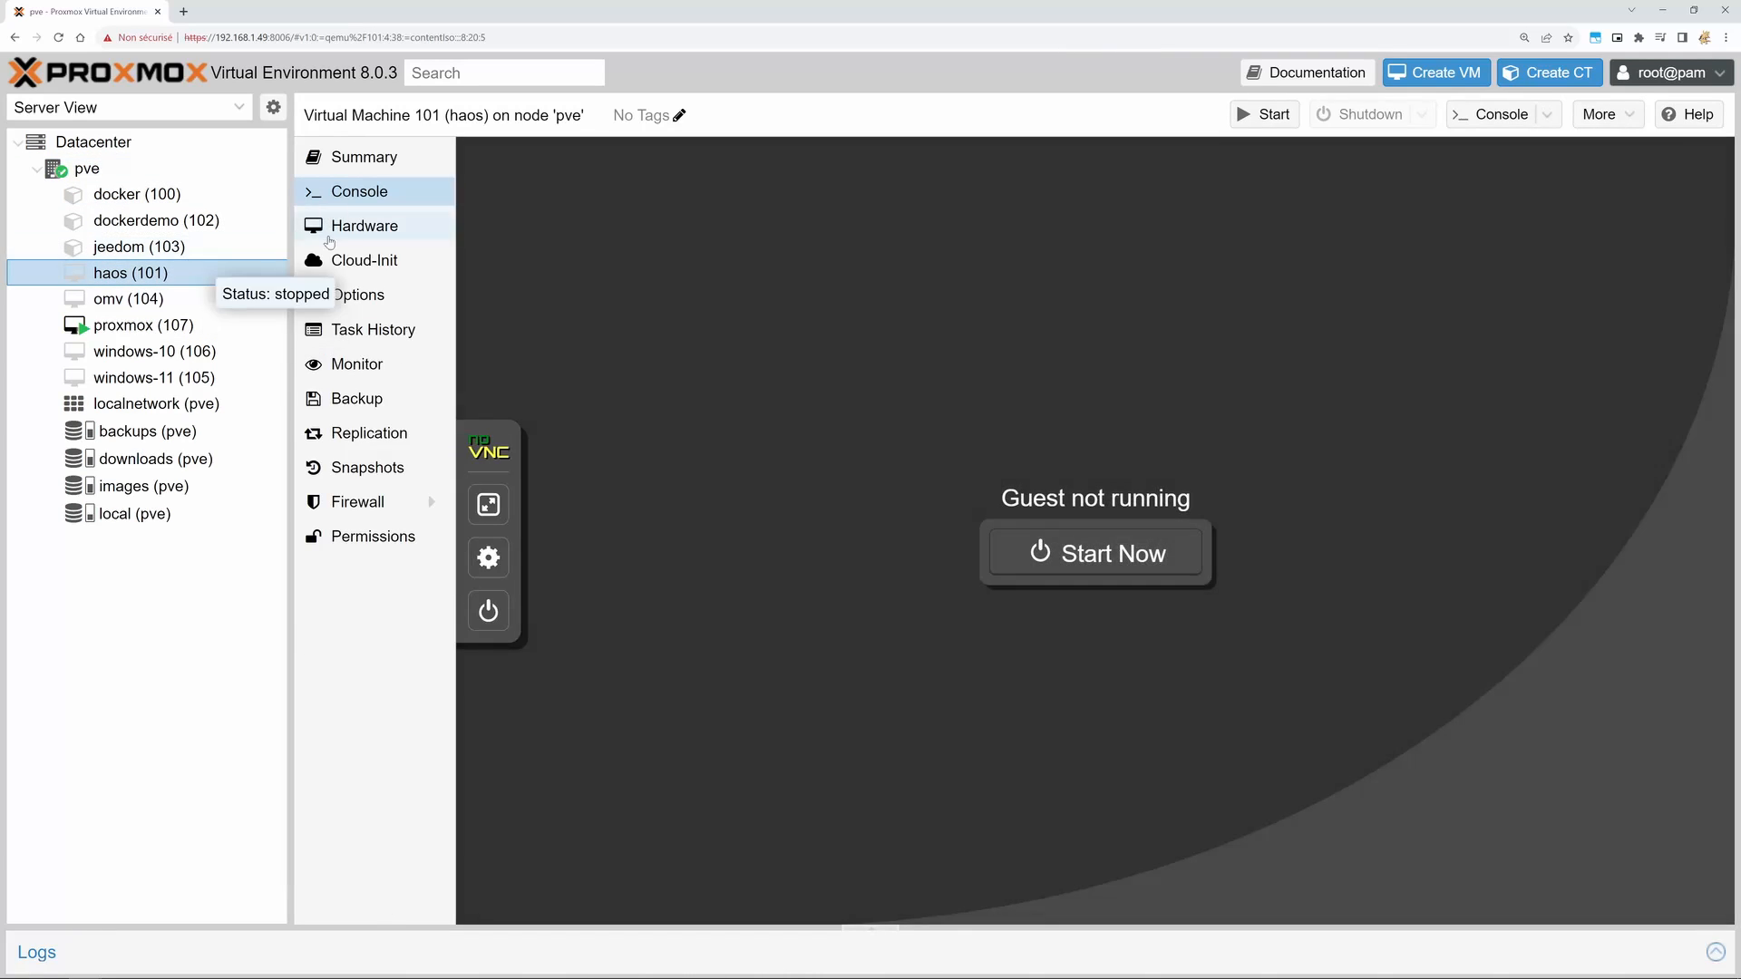
pyautogui.click(352, 232)
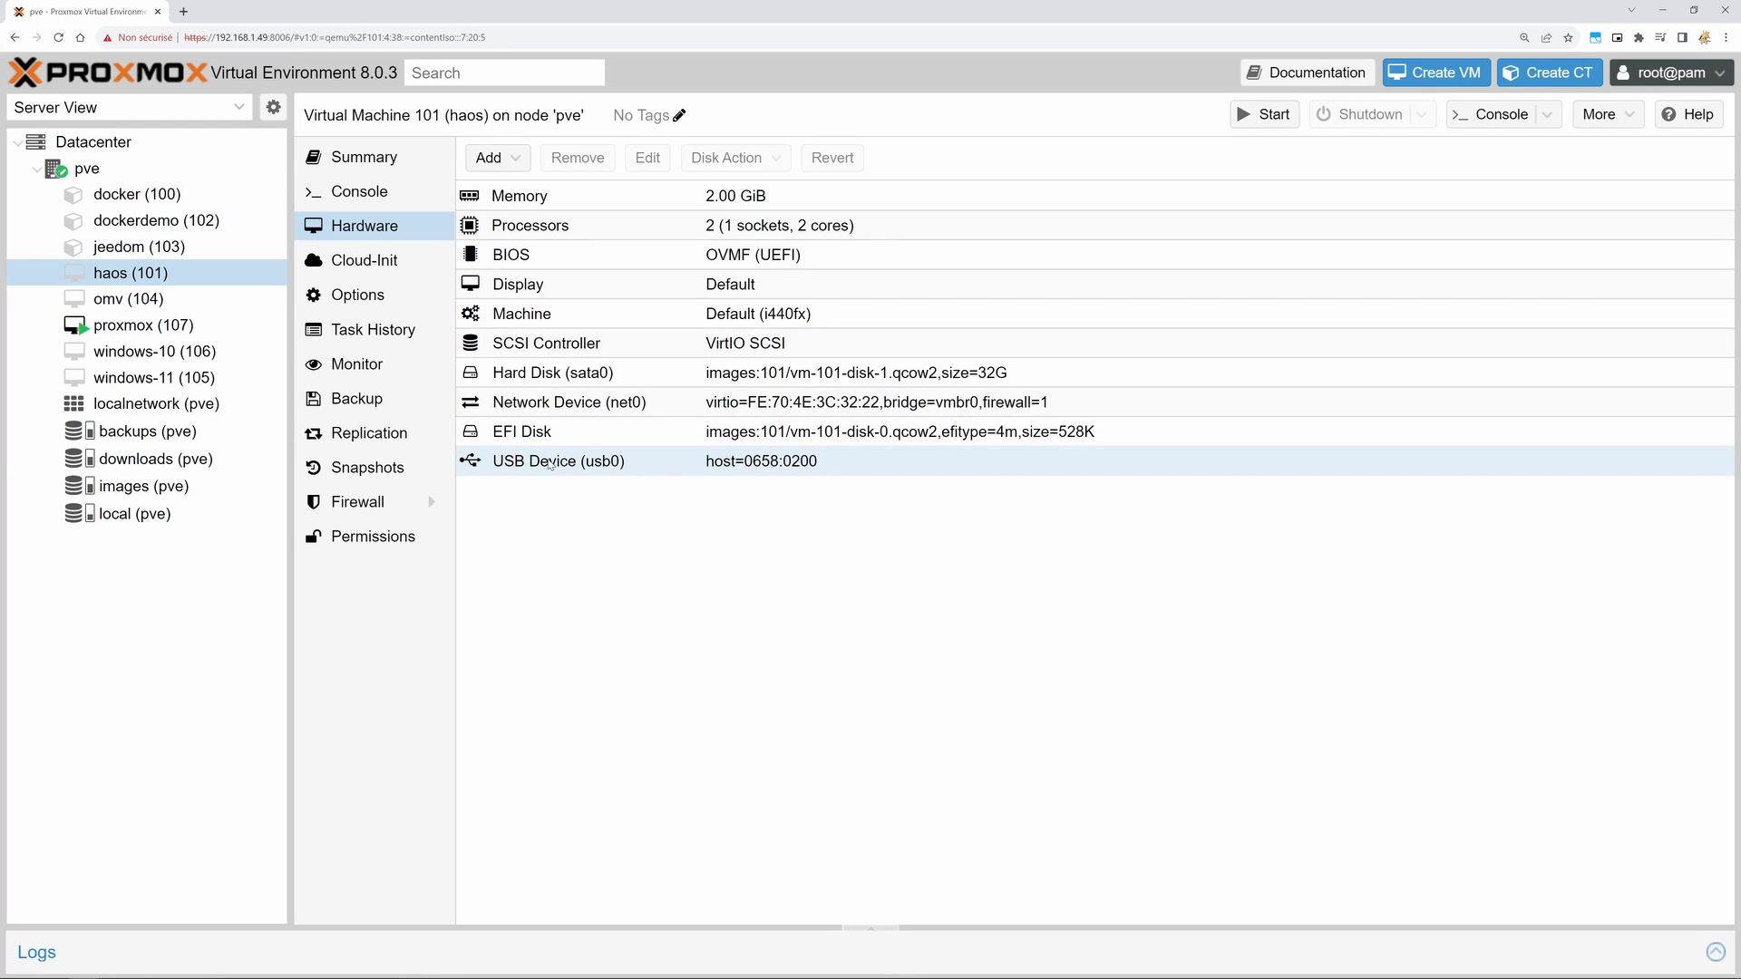
pyautogui.click(489, 158)
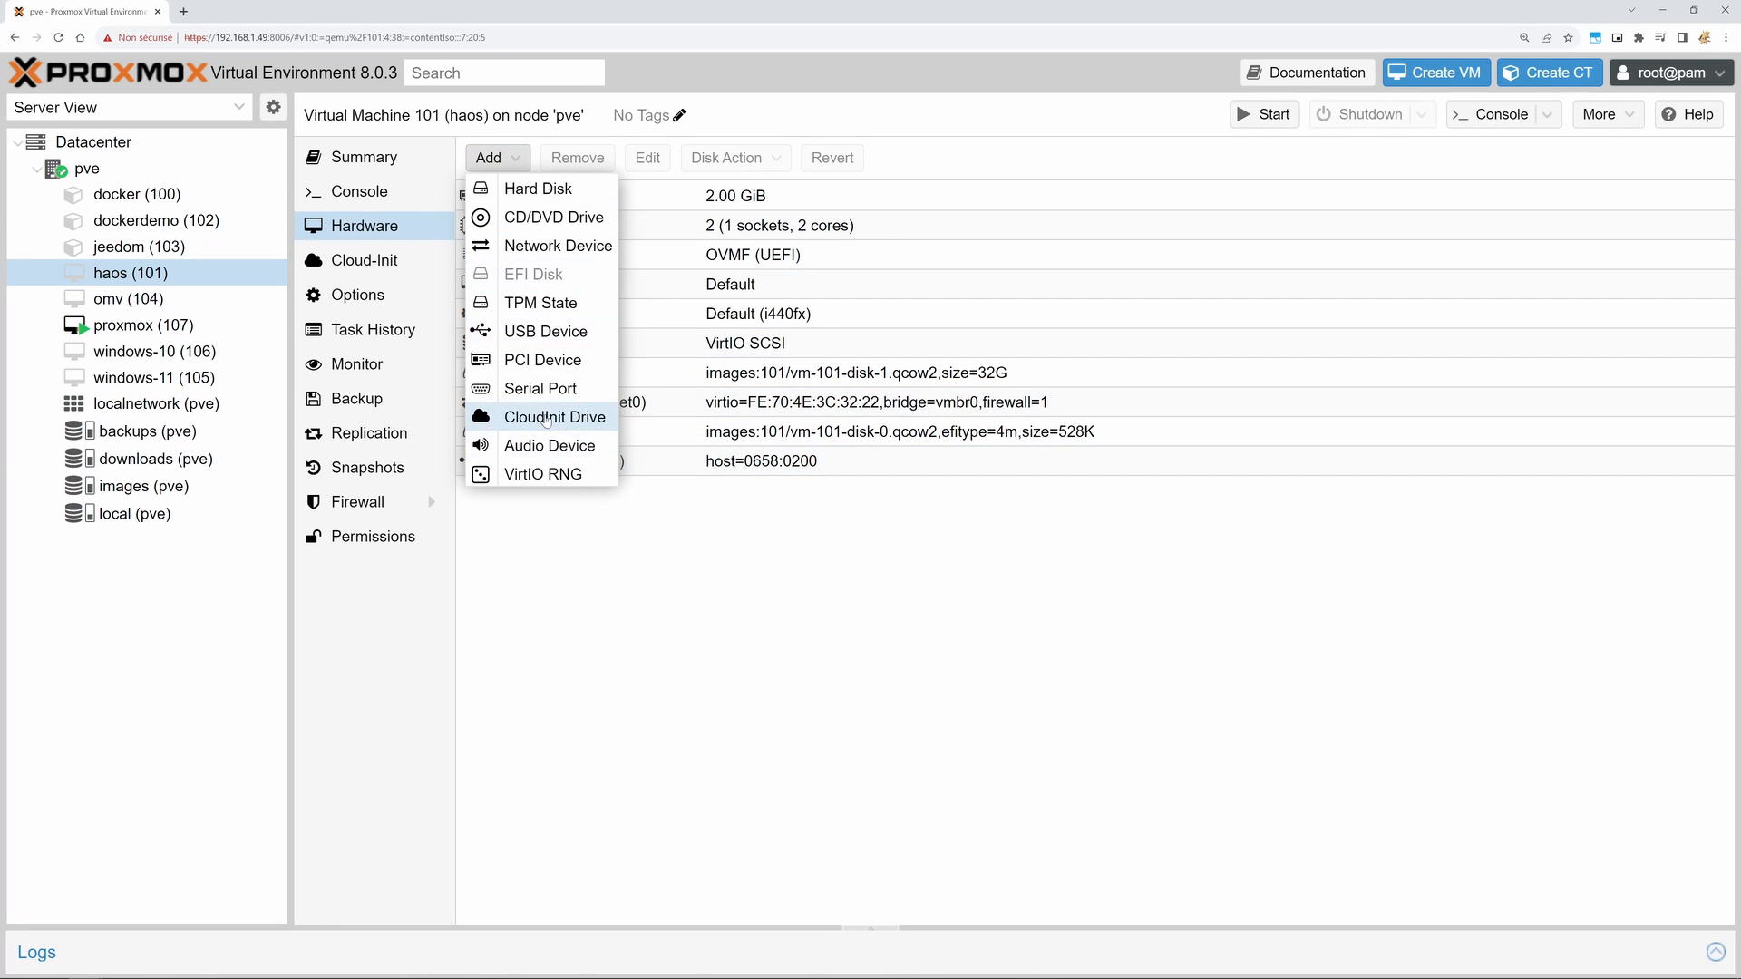
pyautogui.click(532, 331)
pyautogui.click(689, 443)
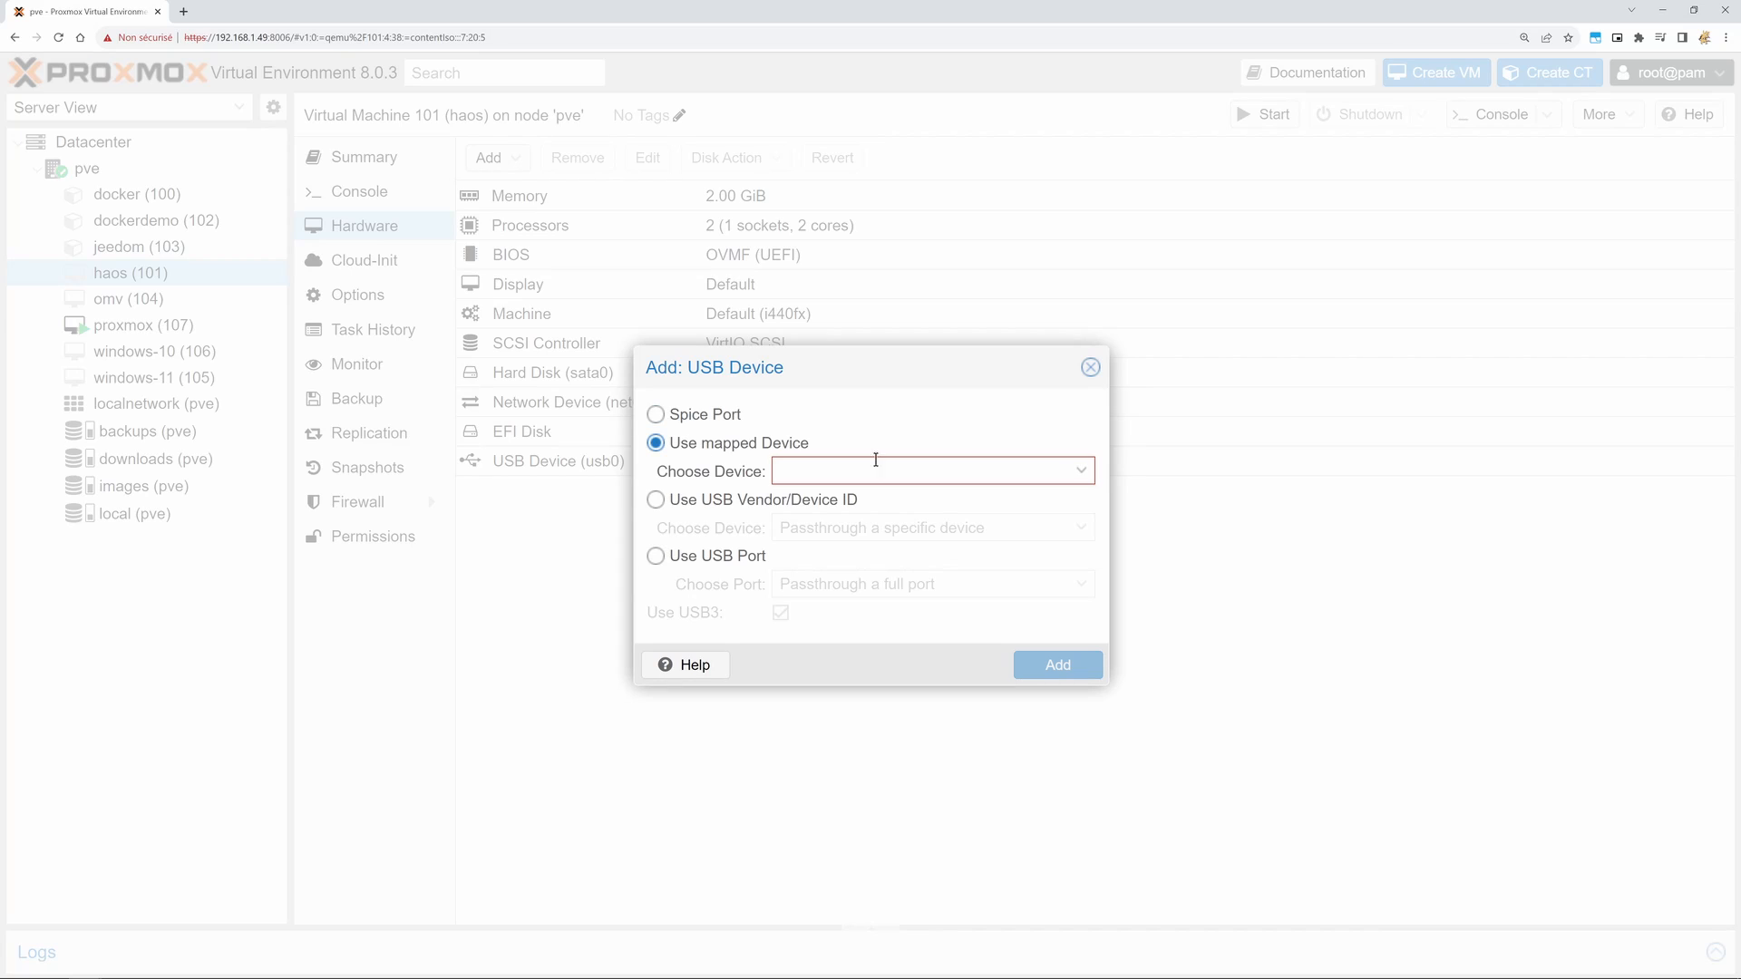
pyautogui.click(1081, 471)
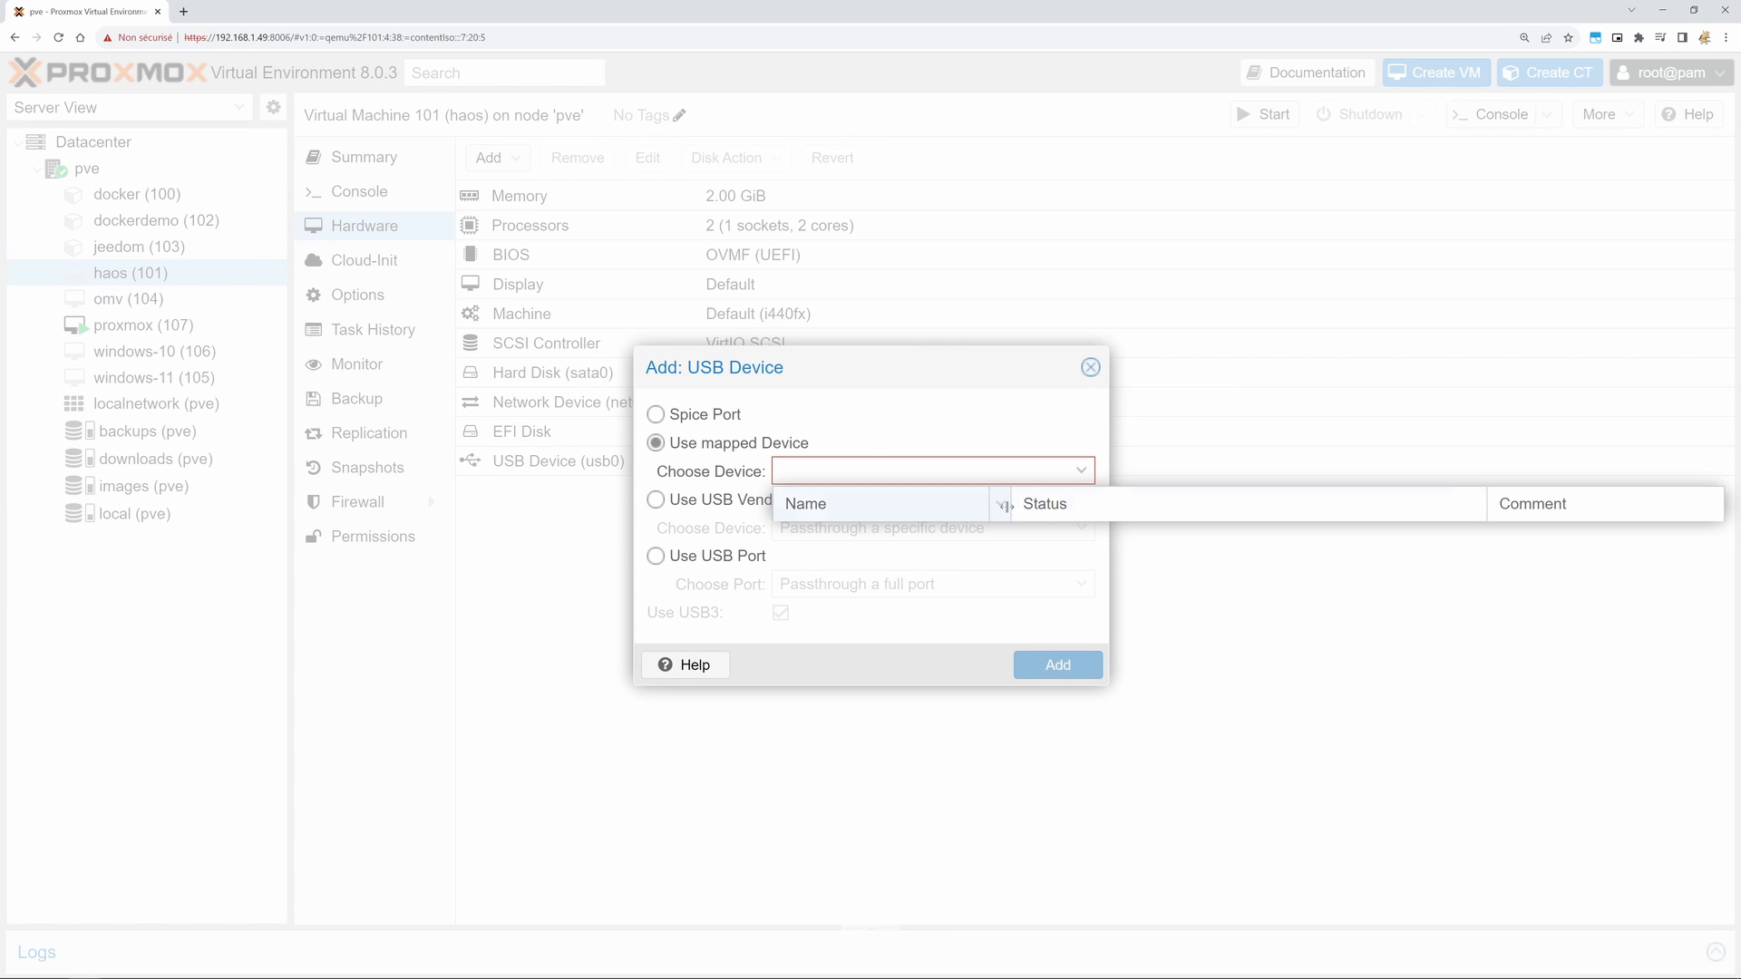
# Step: Try USB device 0658:0200 as a vendor/device ID passthrough for haos and close the dialog without adding it
pyautogui.click(771, 503)
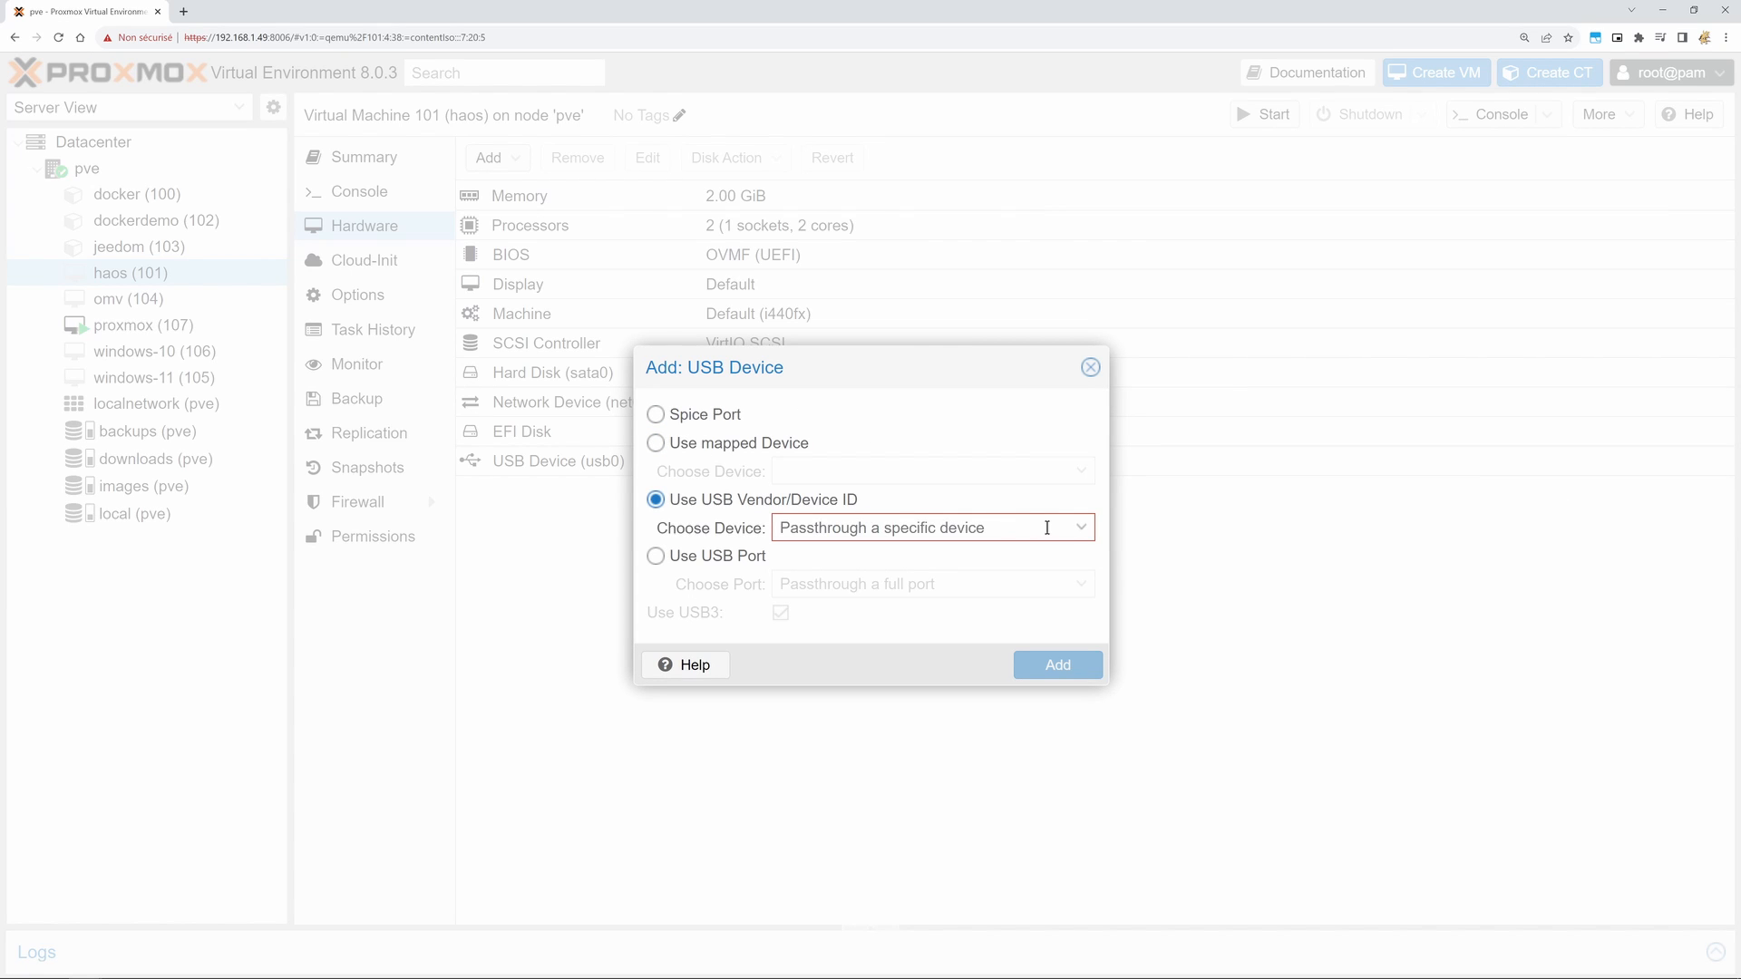
pyautogui.click(1047, 528)
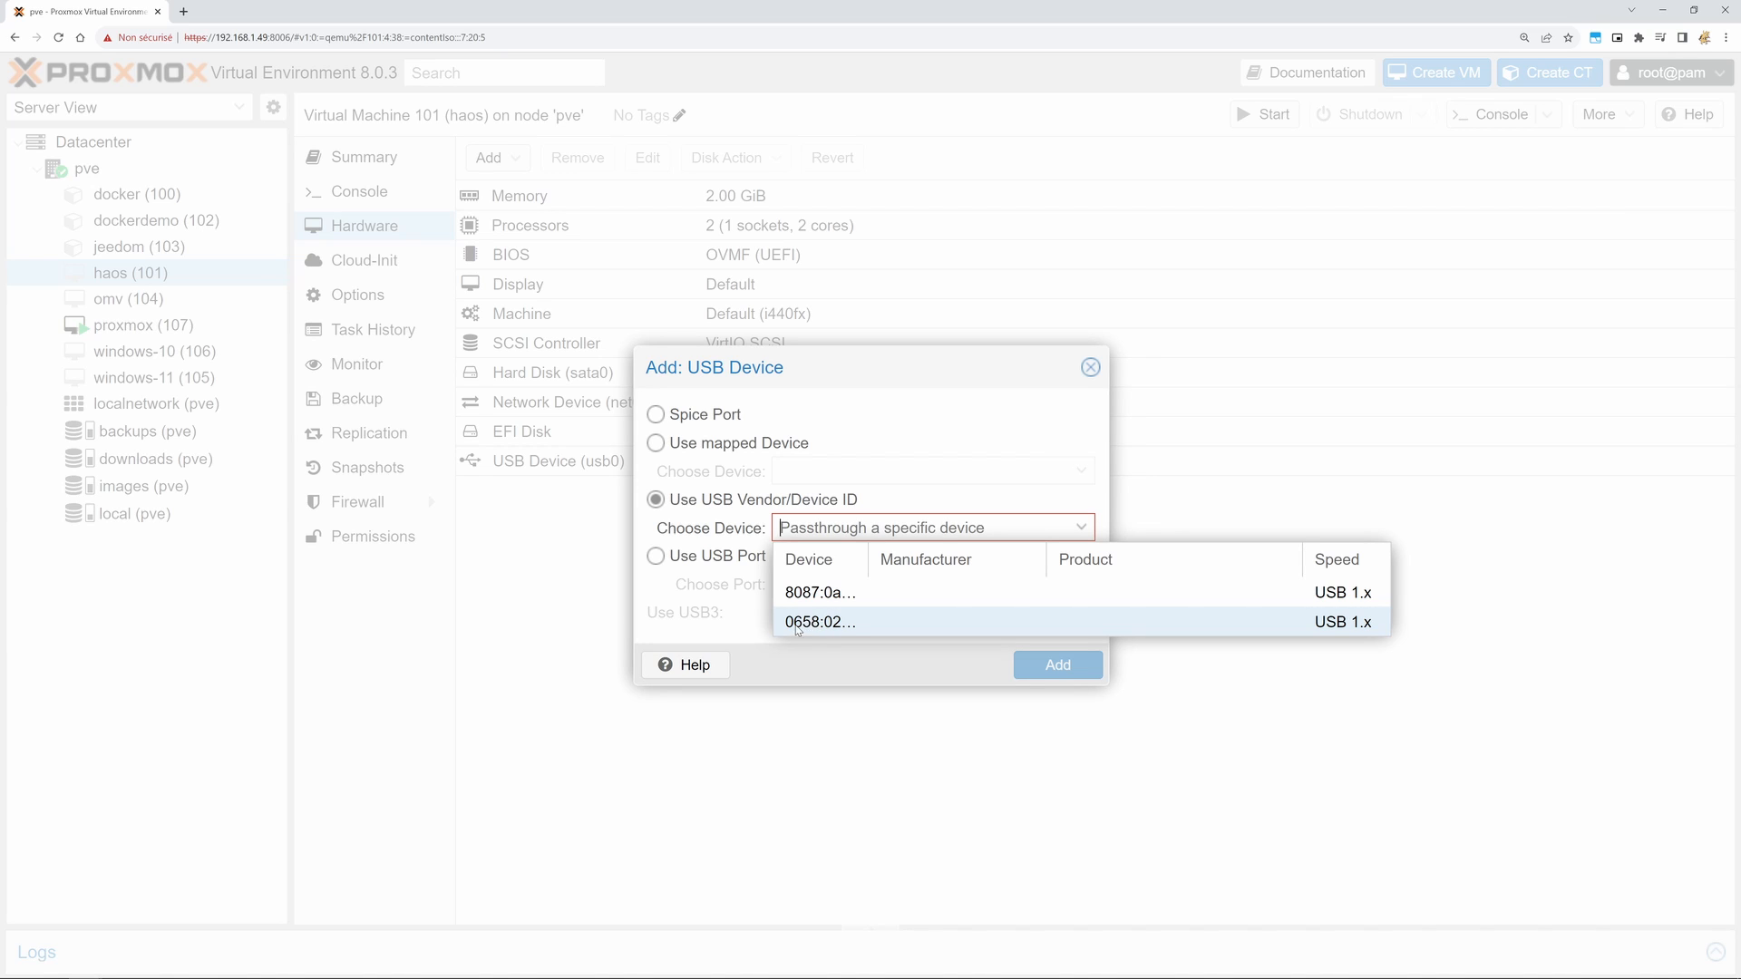
pyautogui.click(791, 622)
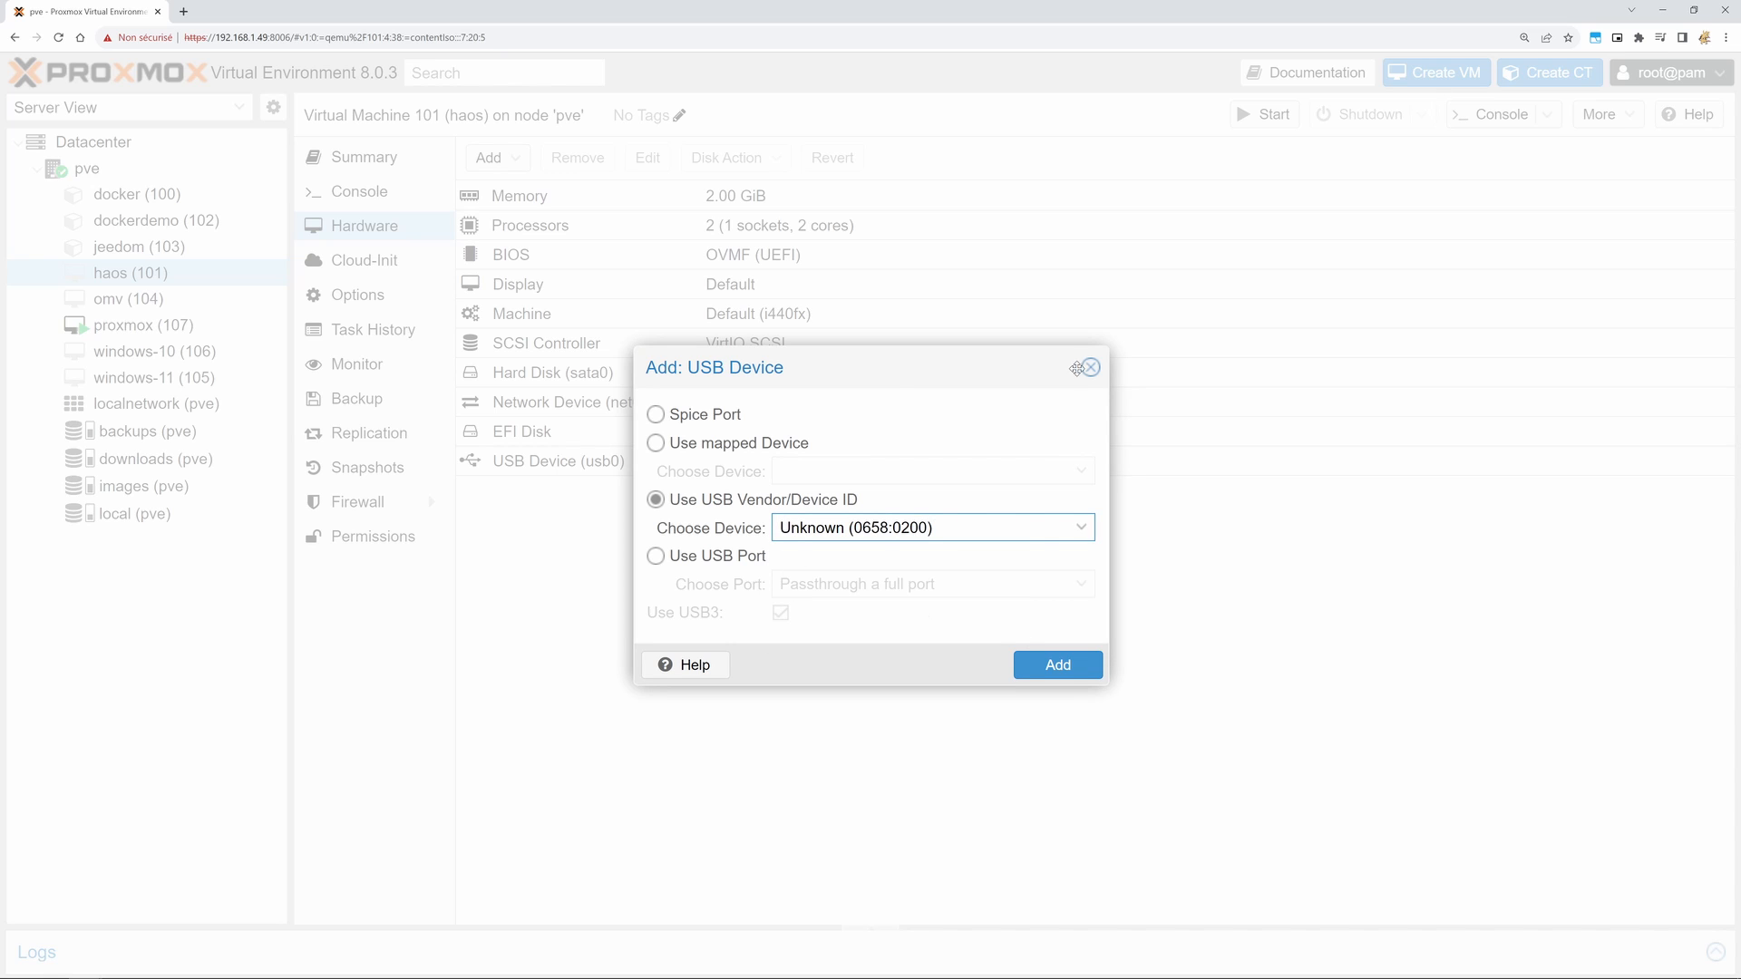
pyautogui.click(1090, 367)
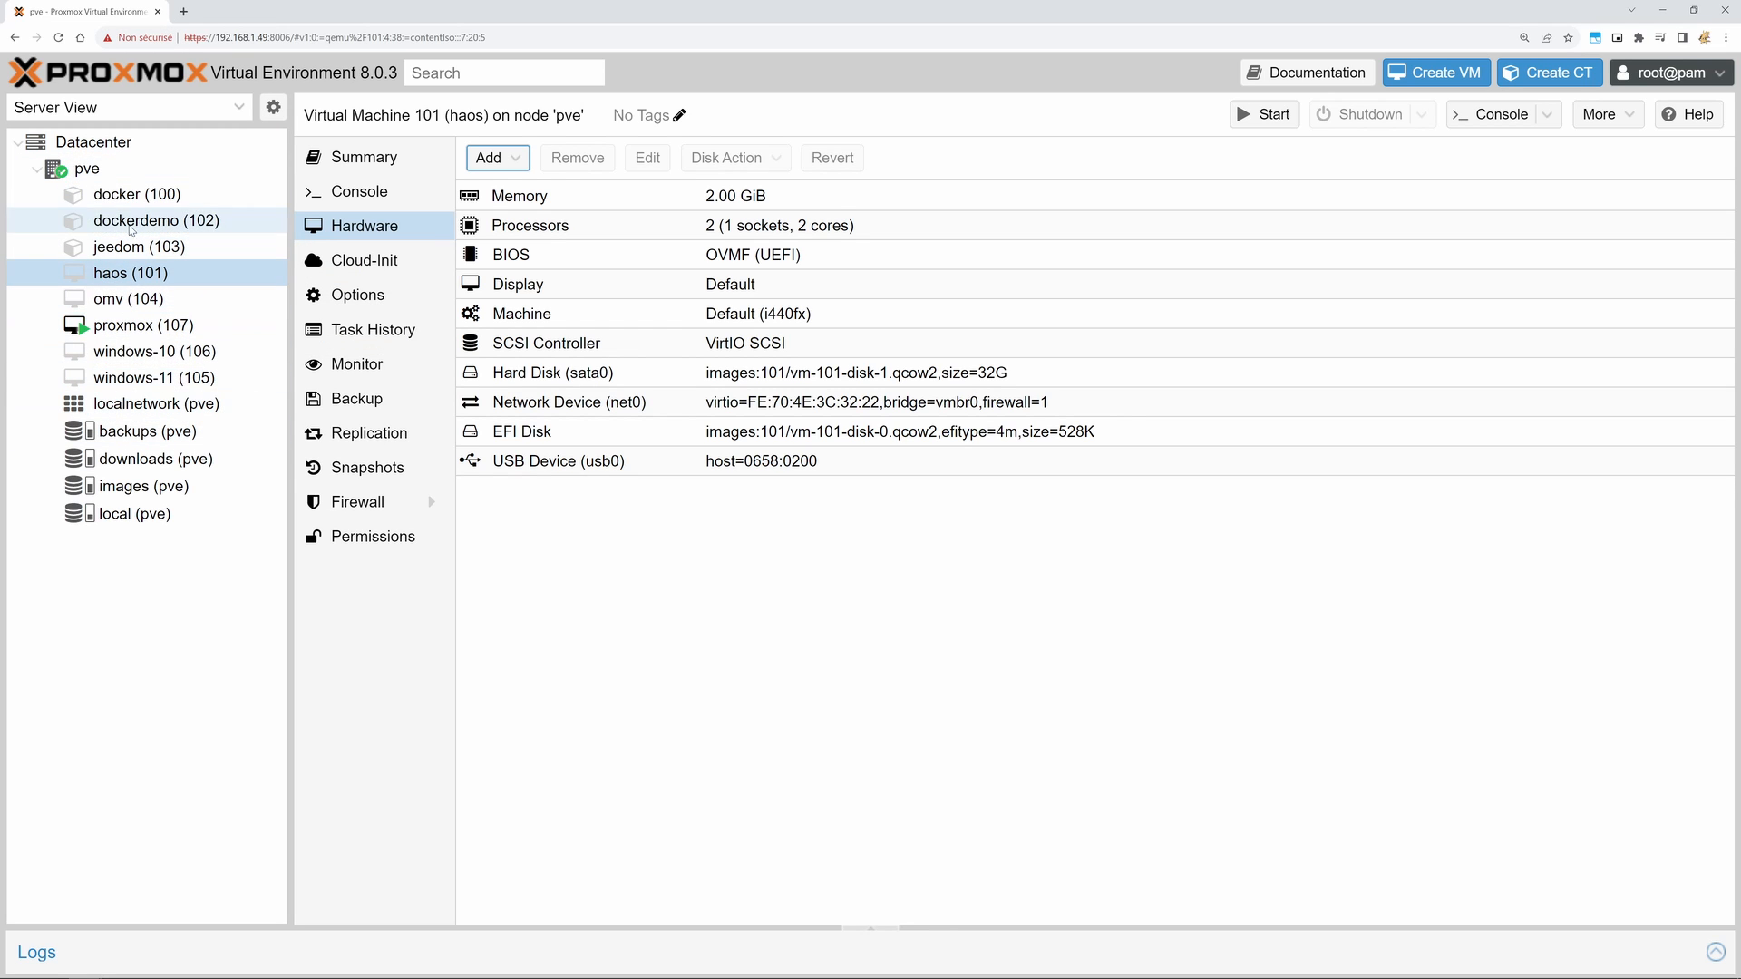
# Step: Start a new USB mapping in the datacenter's resource mappings and check the USB port choices
pyautogui.click(97, 149)
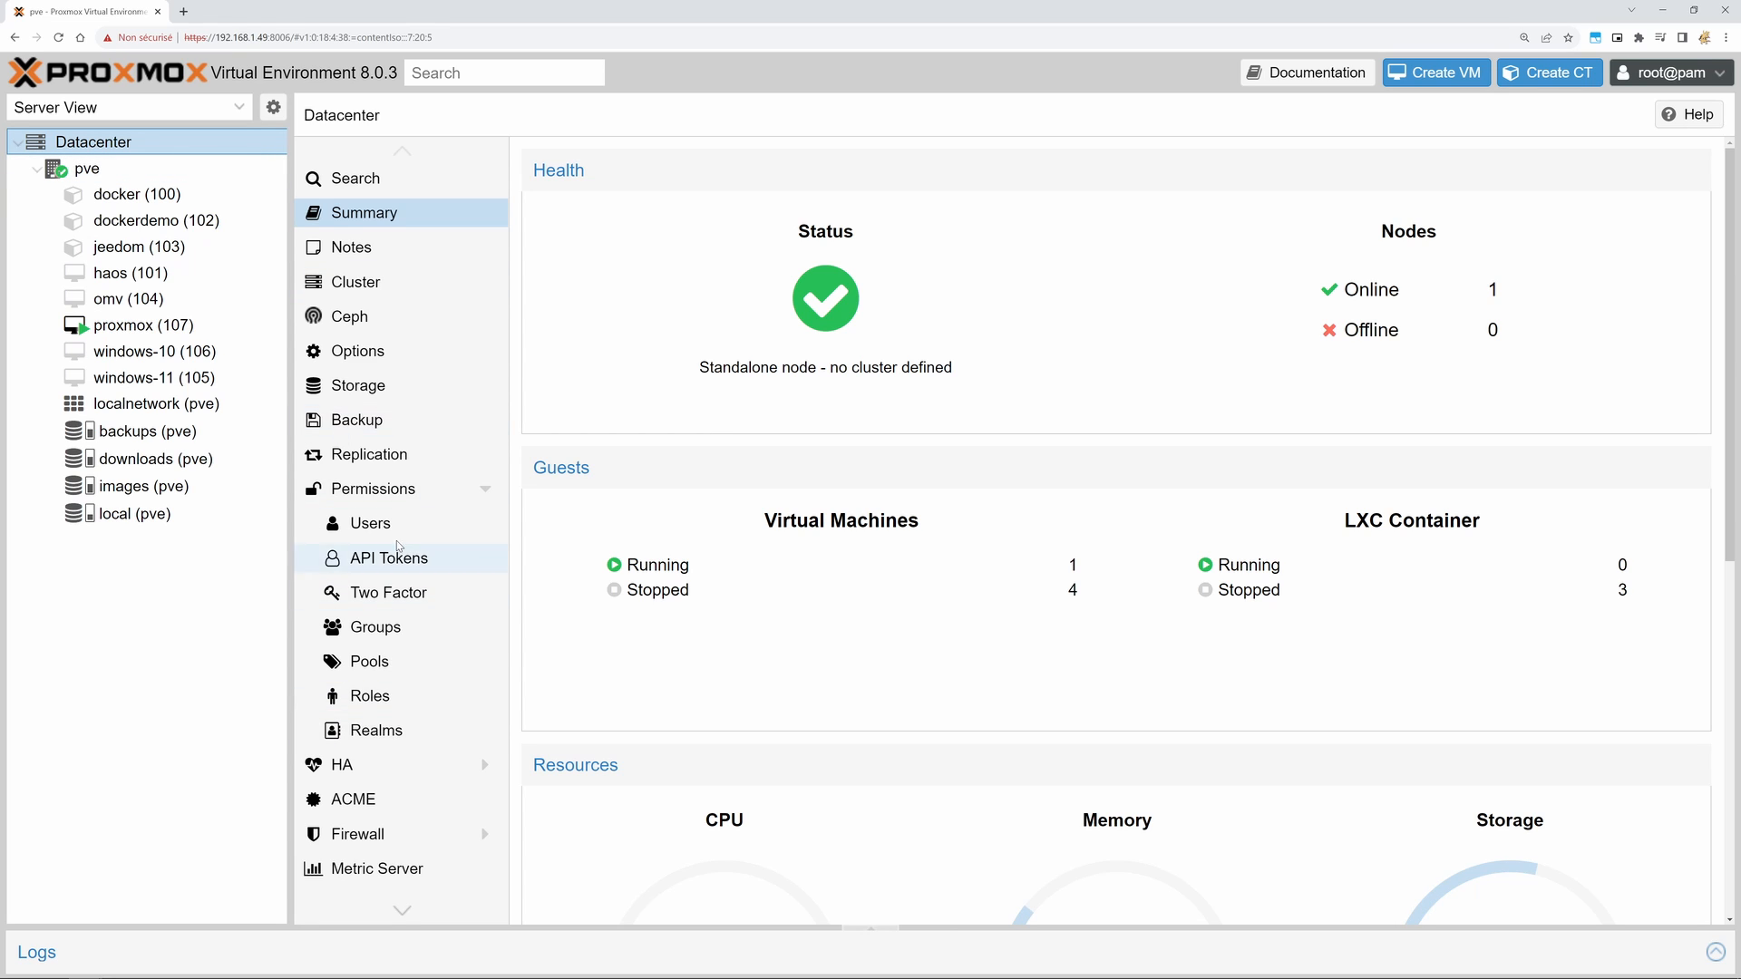
pyautogui.scroll(-1, 399, 562)
pyautogui.click(399, 841)
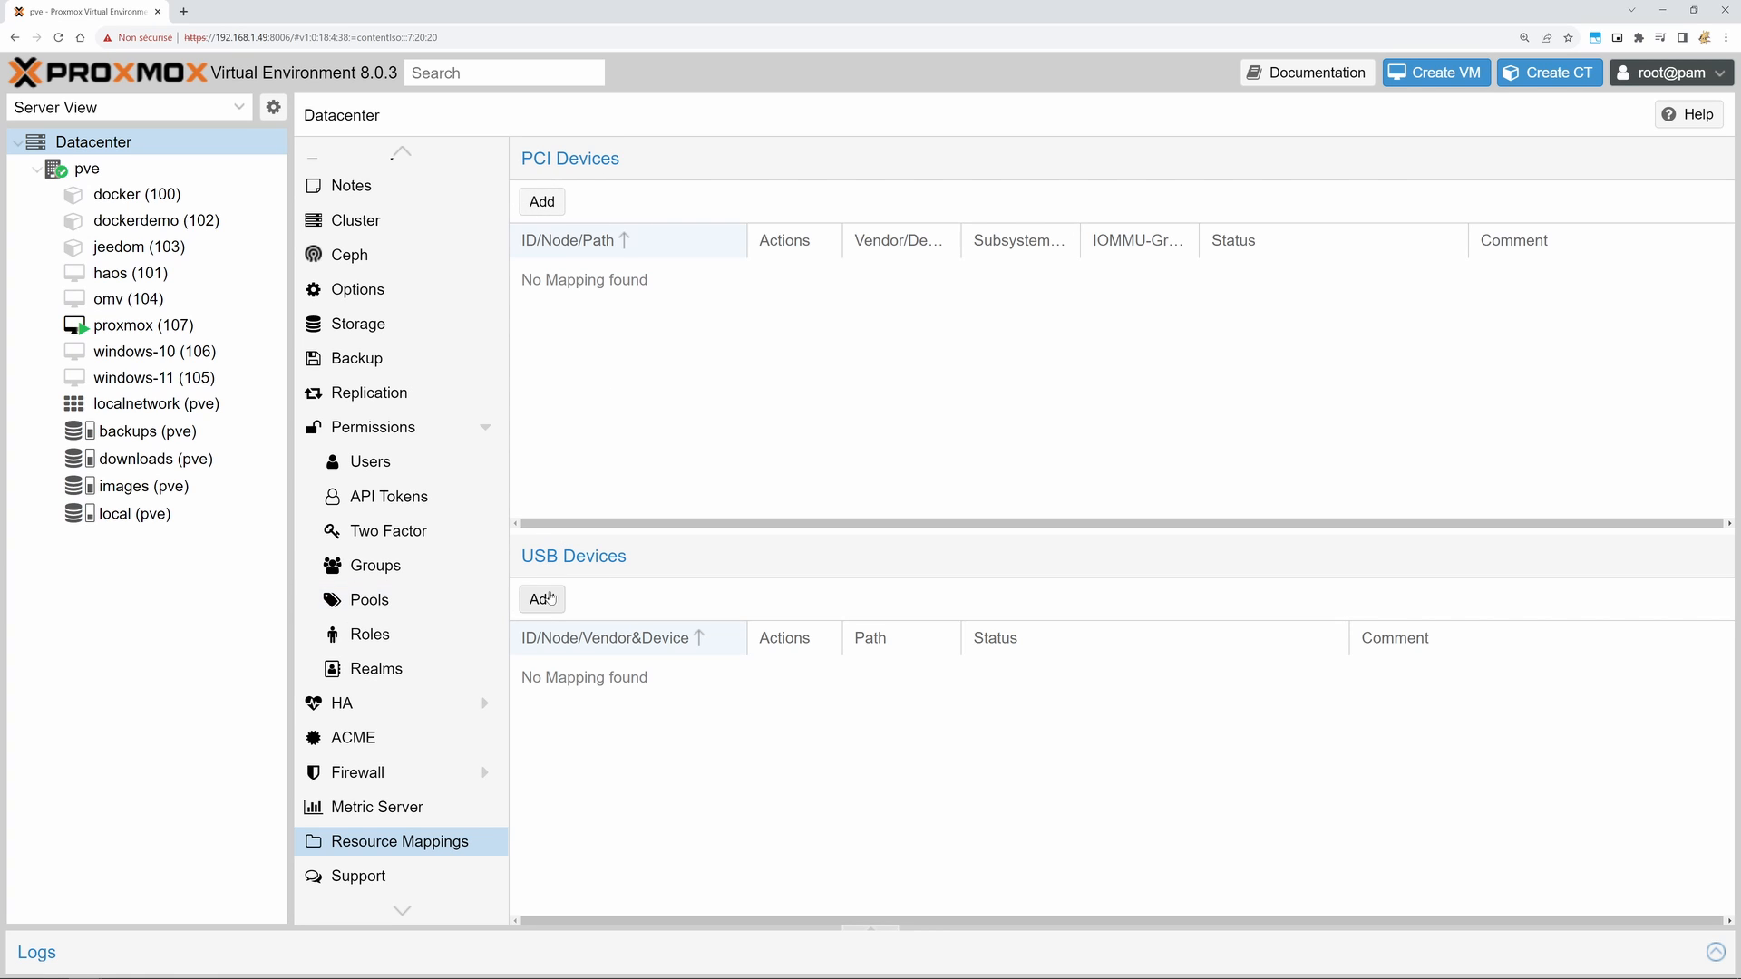
pyautogui.click(550, 597)
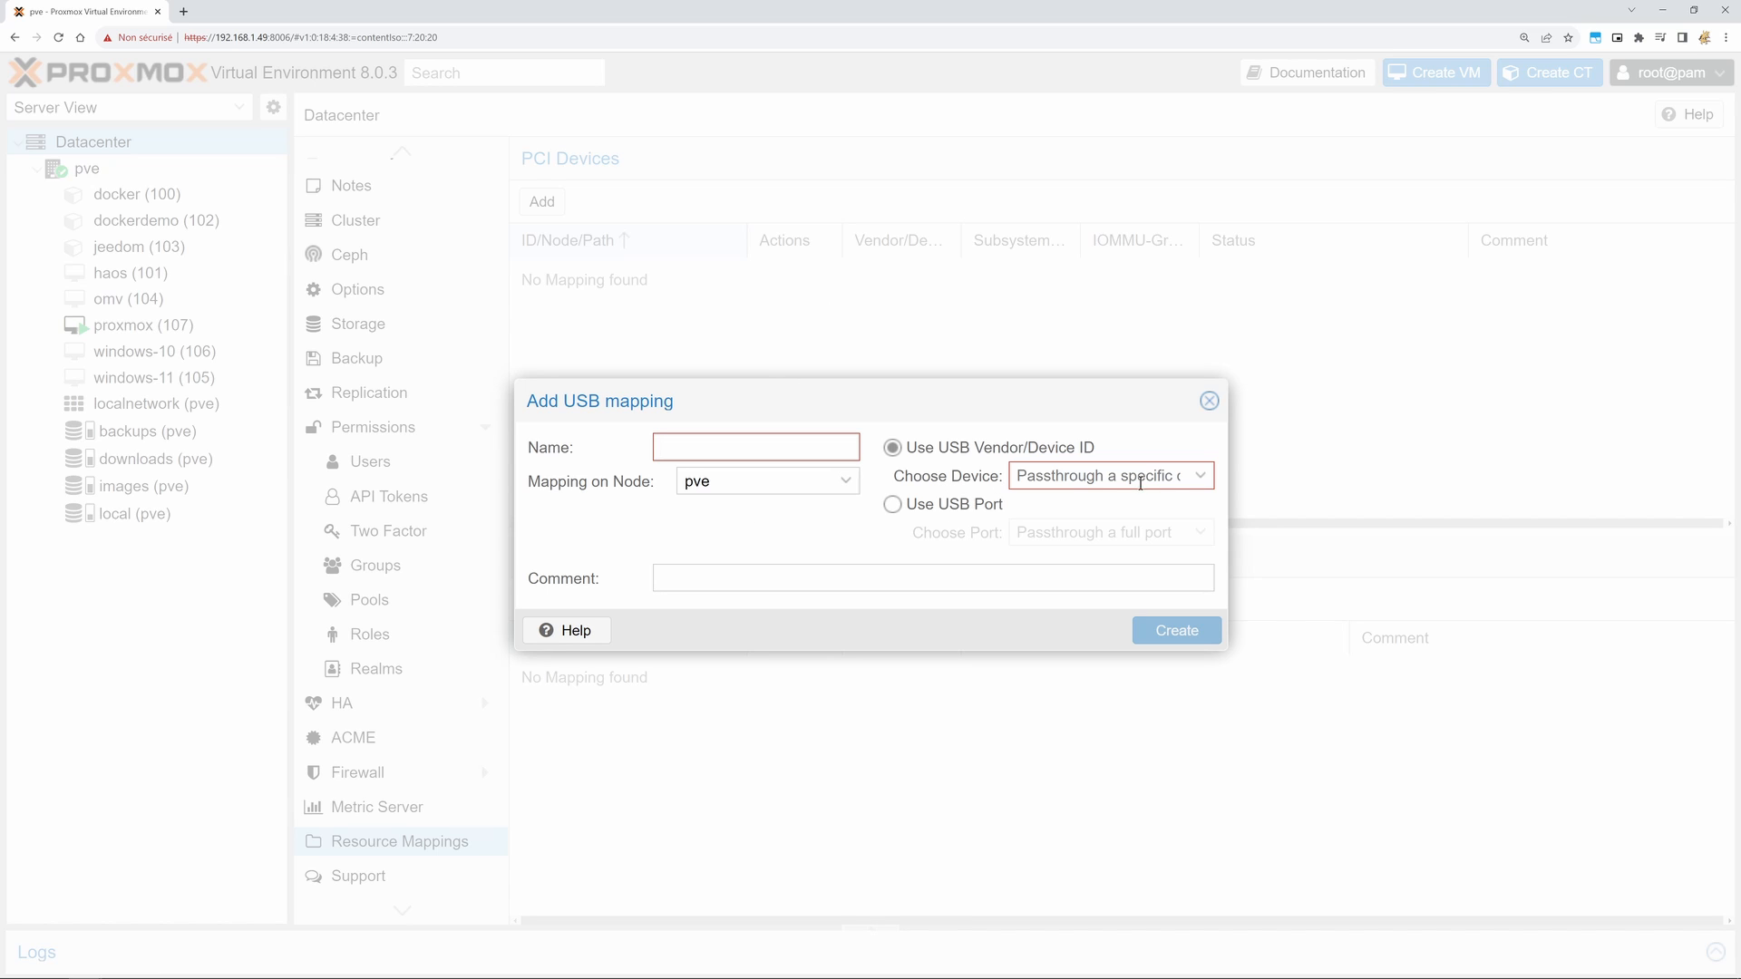
pyautogui.click(1178, 478)
pyautogui.click(928, 515)
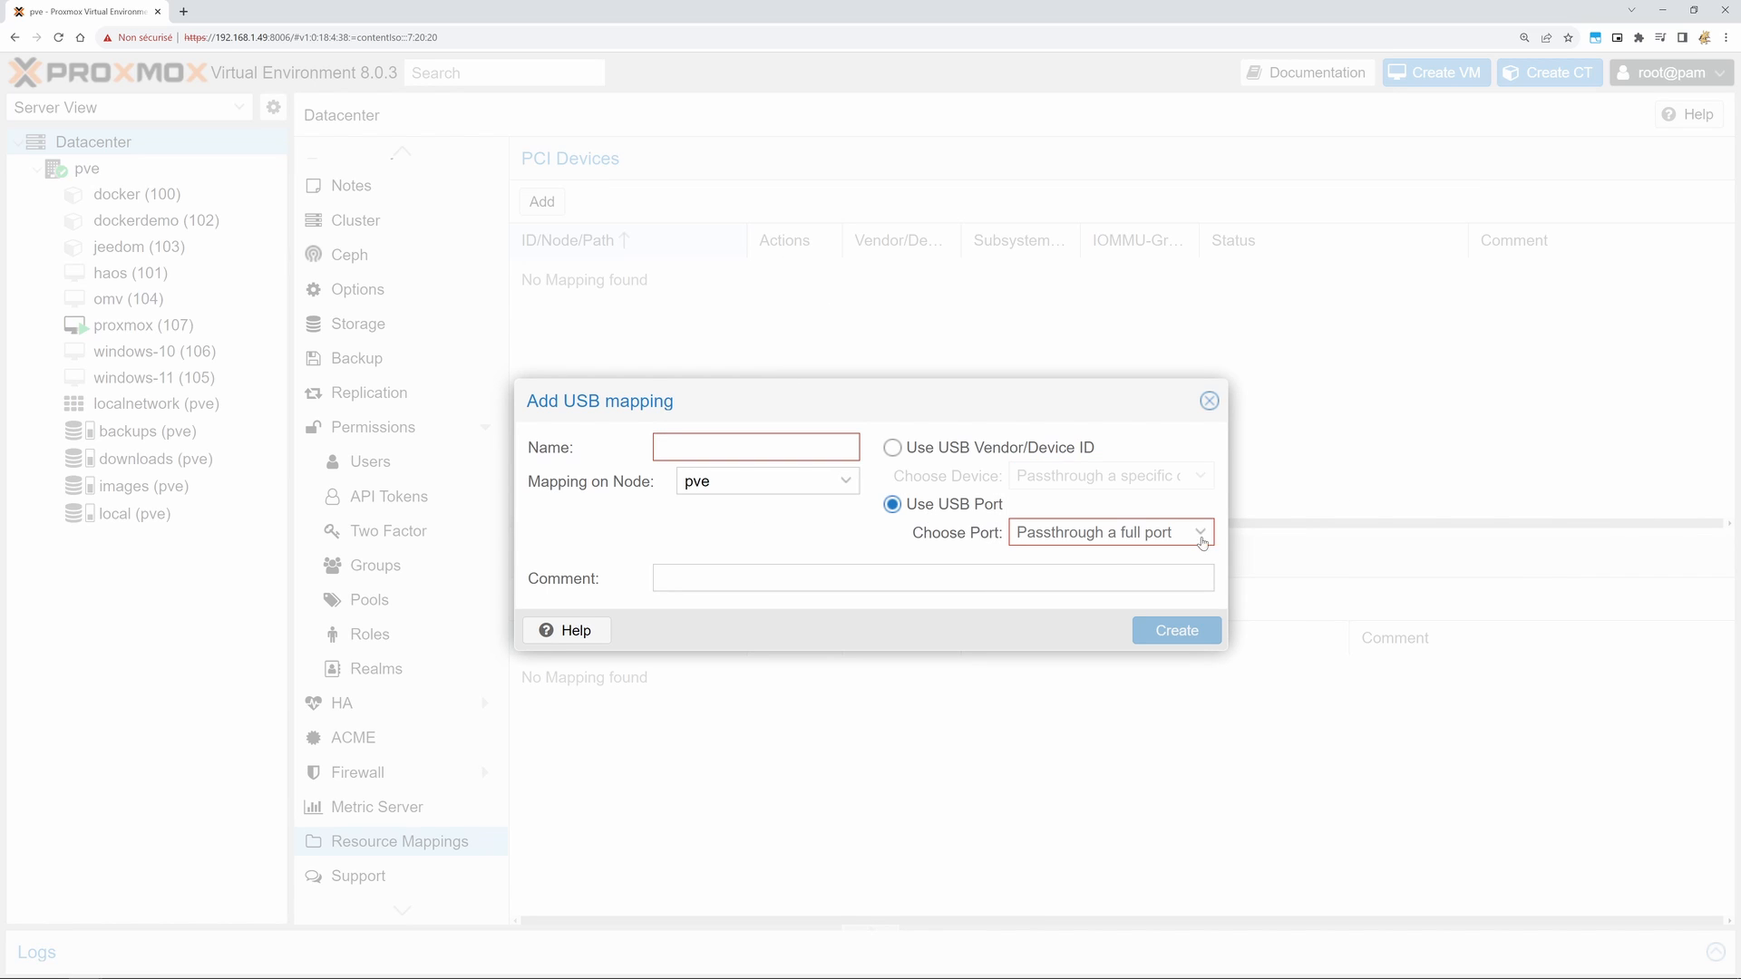
pyautogui.click(1198, 535)
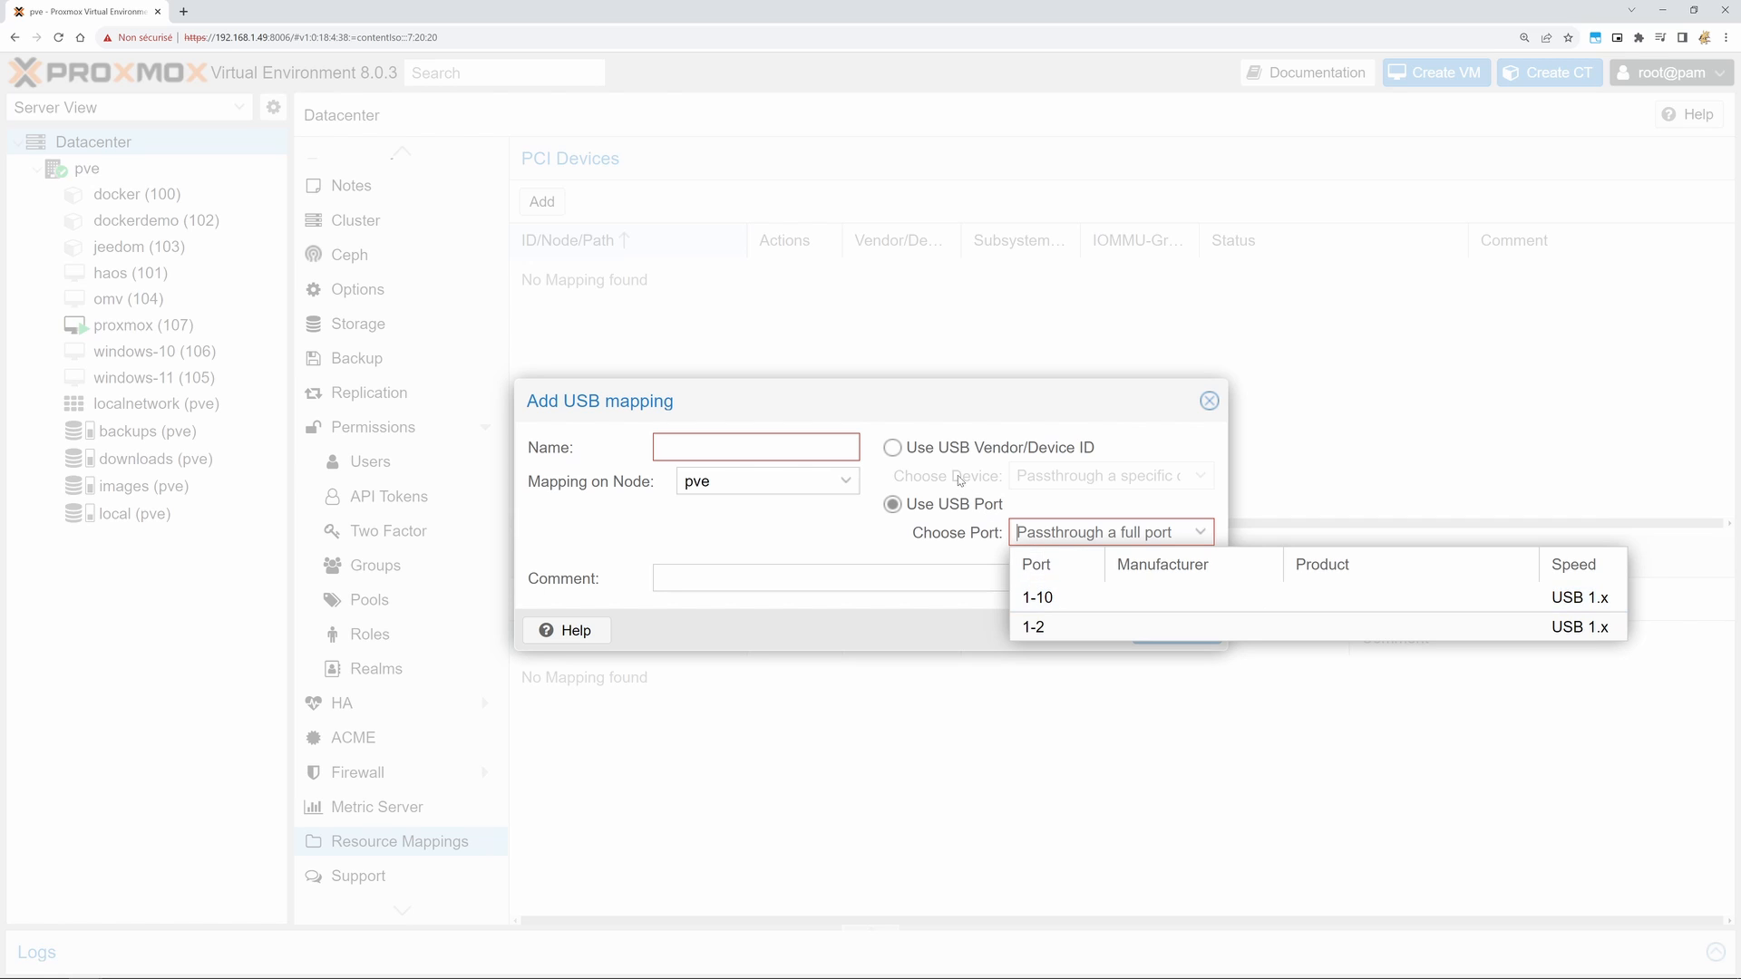
# Step: Create the USB mapping by vendor/device ID for device 0658:0200, named Z-Stick, on node pve
pyautogui.click(950, 453)
pyautogui.click(1197, 479)
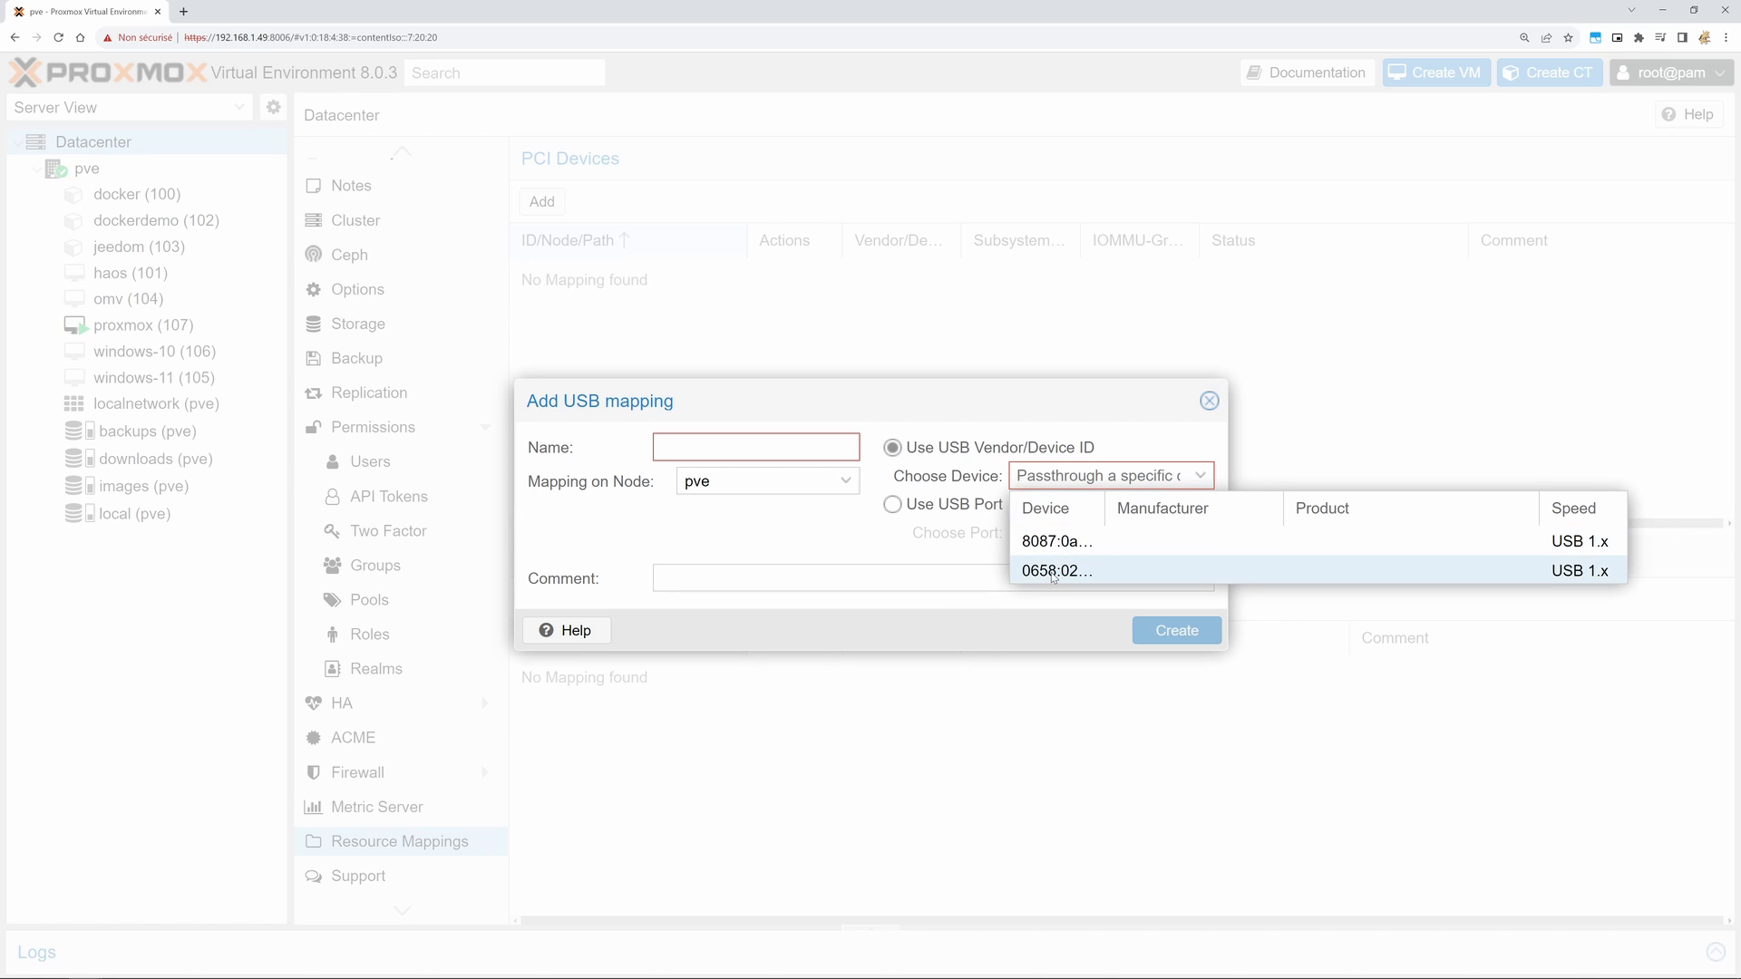
pyautogui.click(1059, 570)
pyautogui.click(703, 453)
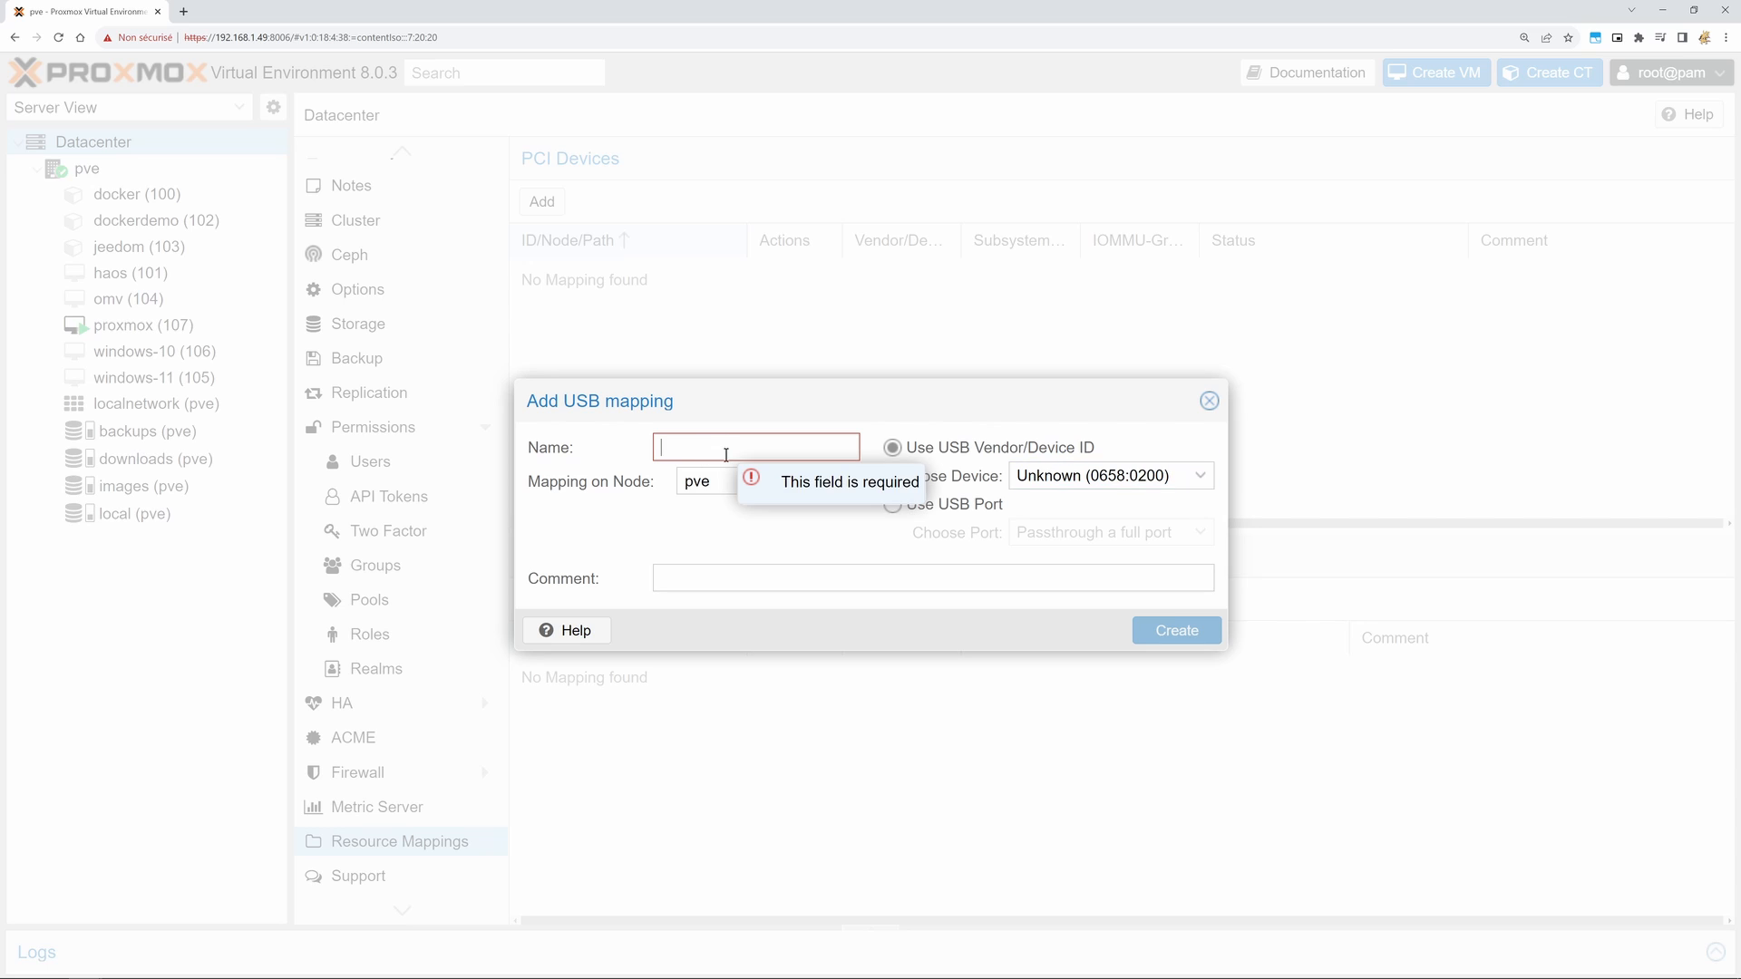
pyautogui.write('Z-Stick')
pyautogui.click(845, 489)
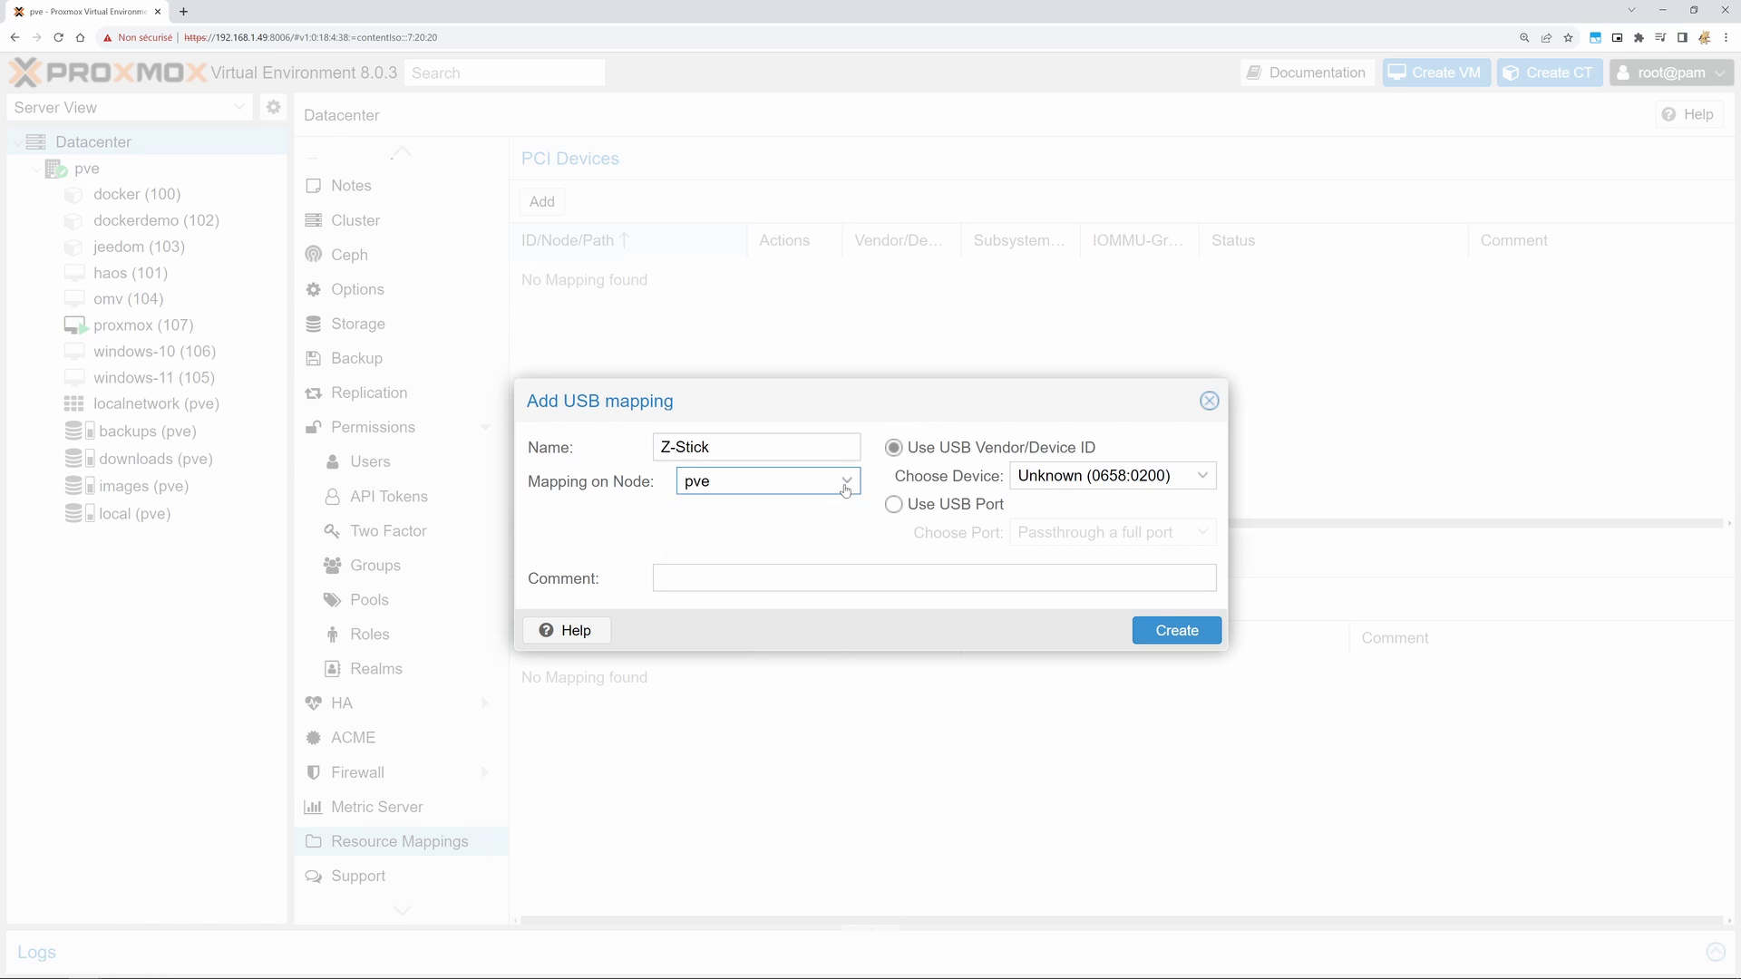
pyautogui.click(845, 489)
pyautogui.click(715, 547)
pyautogui.press('Return')
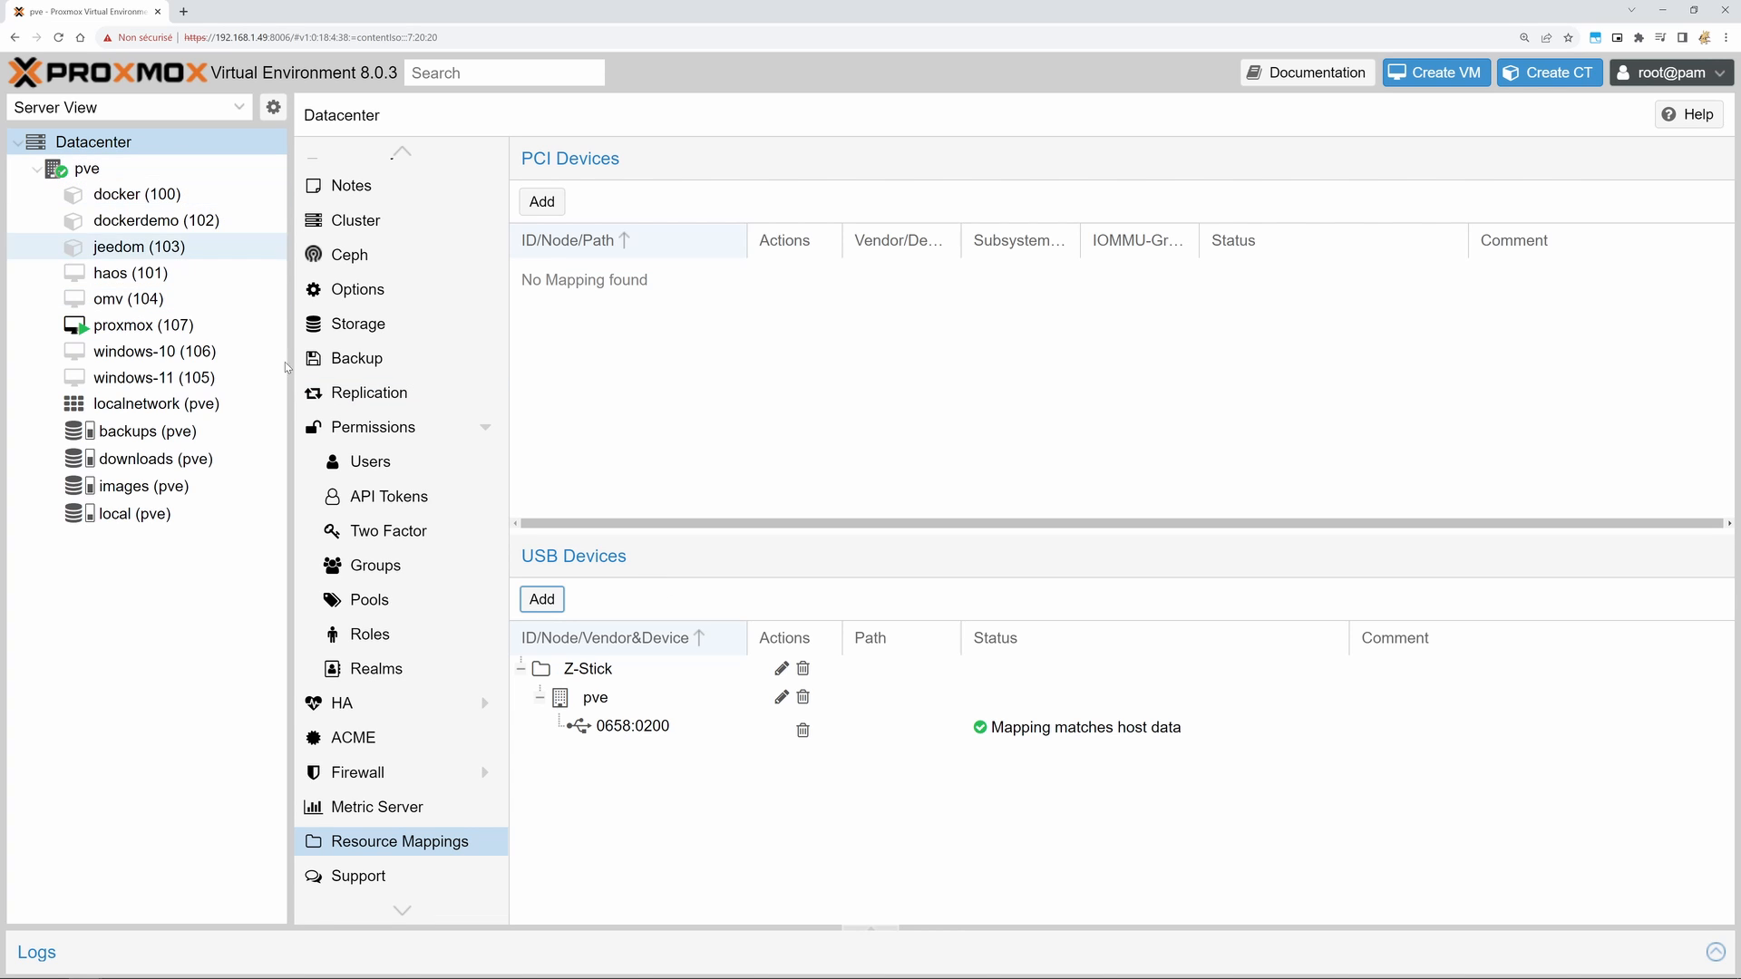
# Step: Compare the mapped-device and vendor/device ID choices for a USB device on haos, then close without adding
pyautogui.click(110, 275)
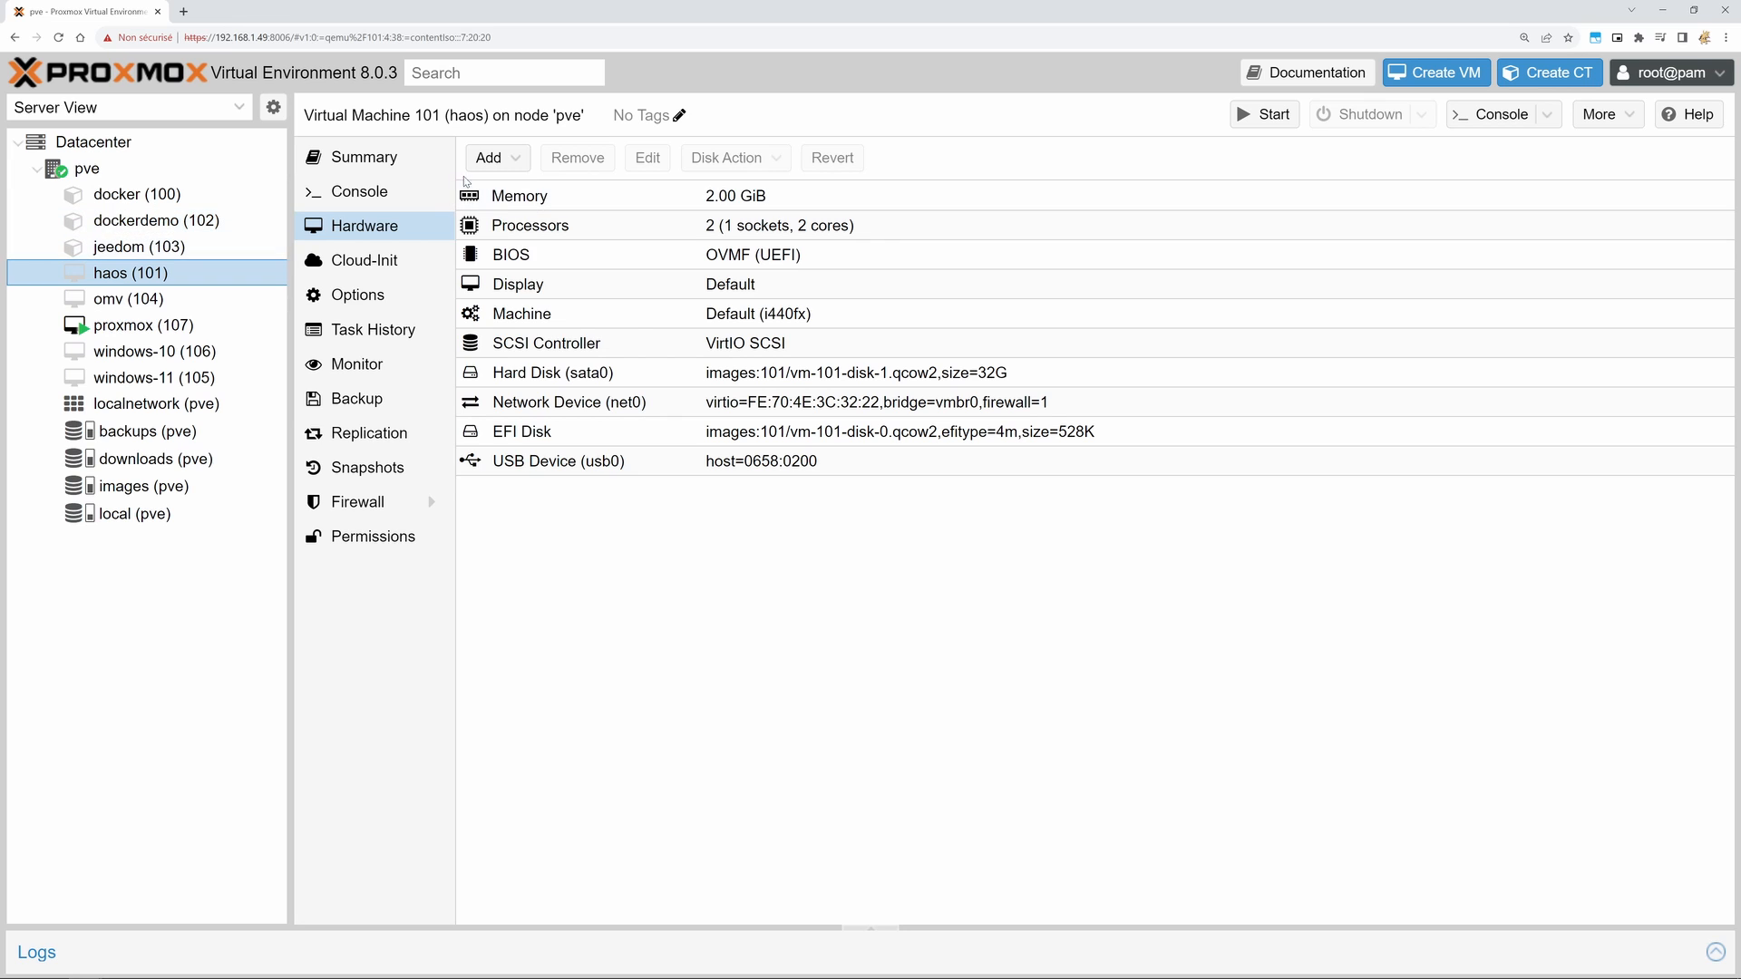
pyautogui.click(488, 158)
pyautogui.click(538, 329)
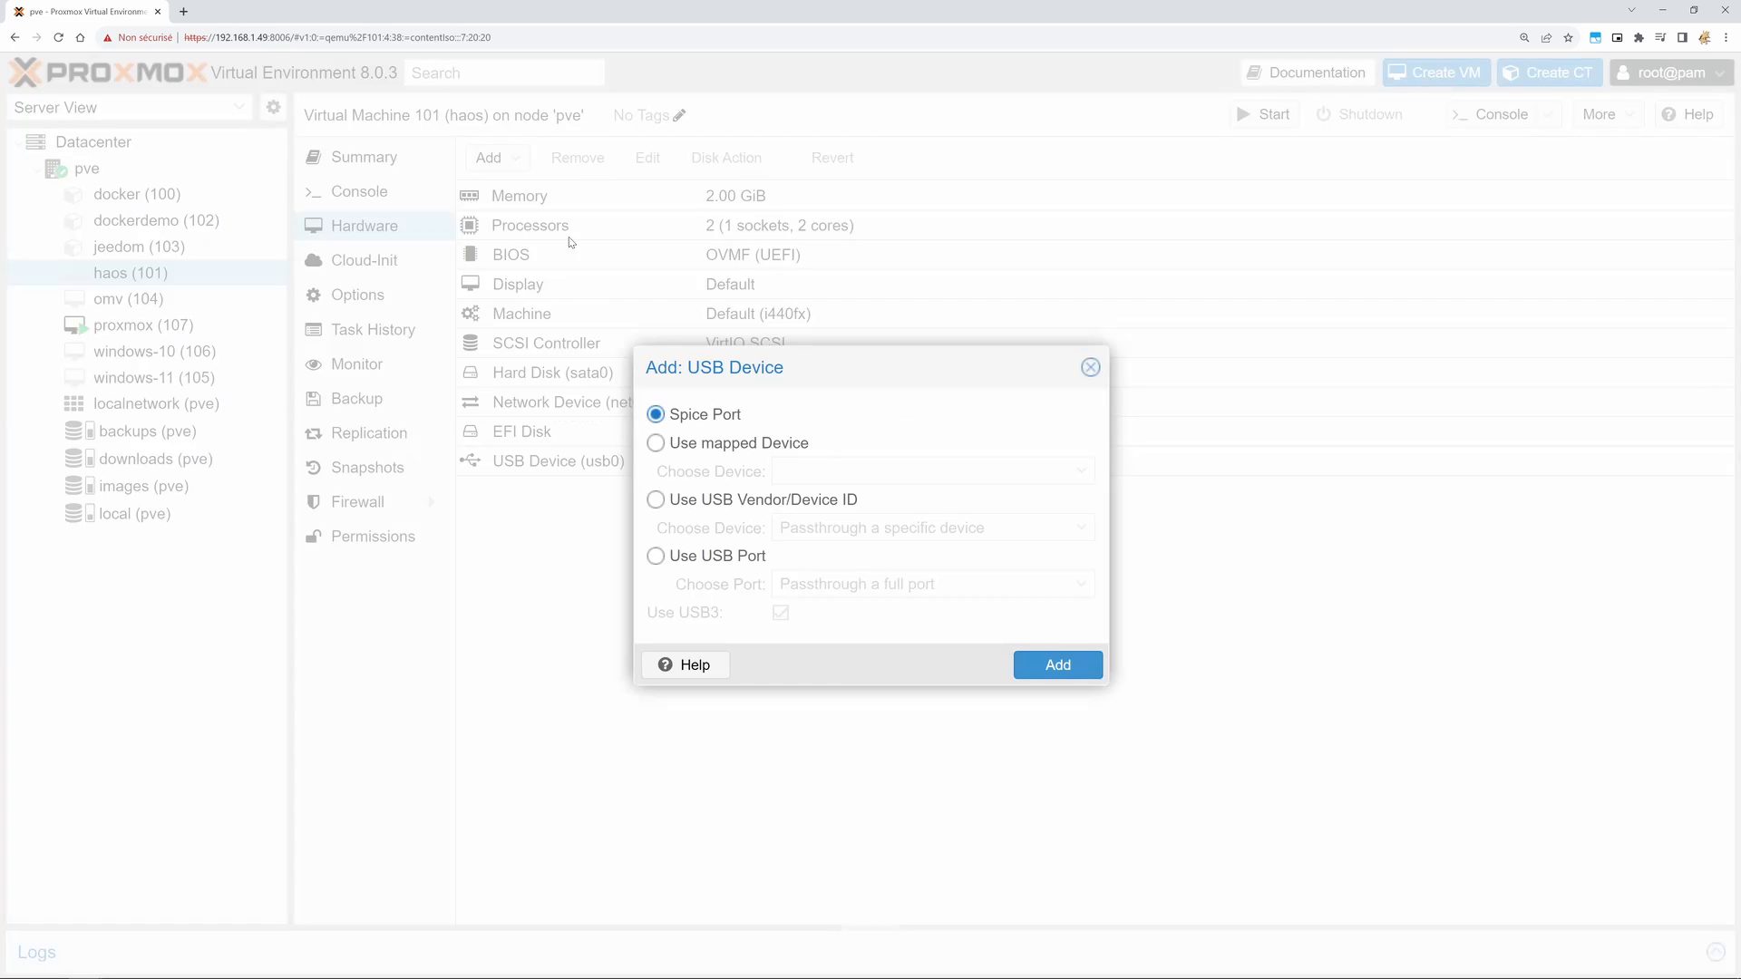
pyautogui.click(656, 443)
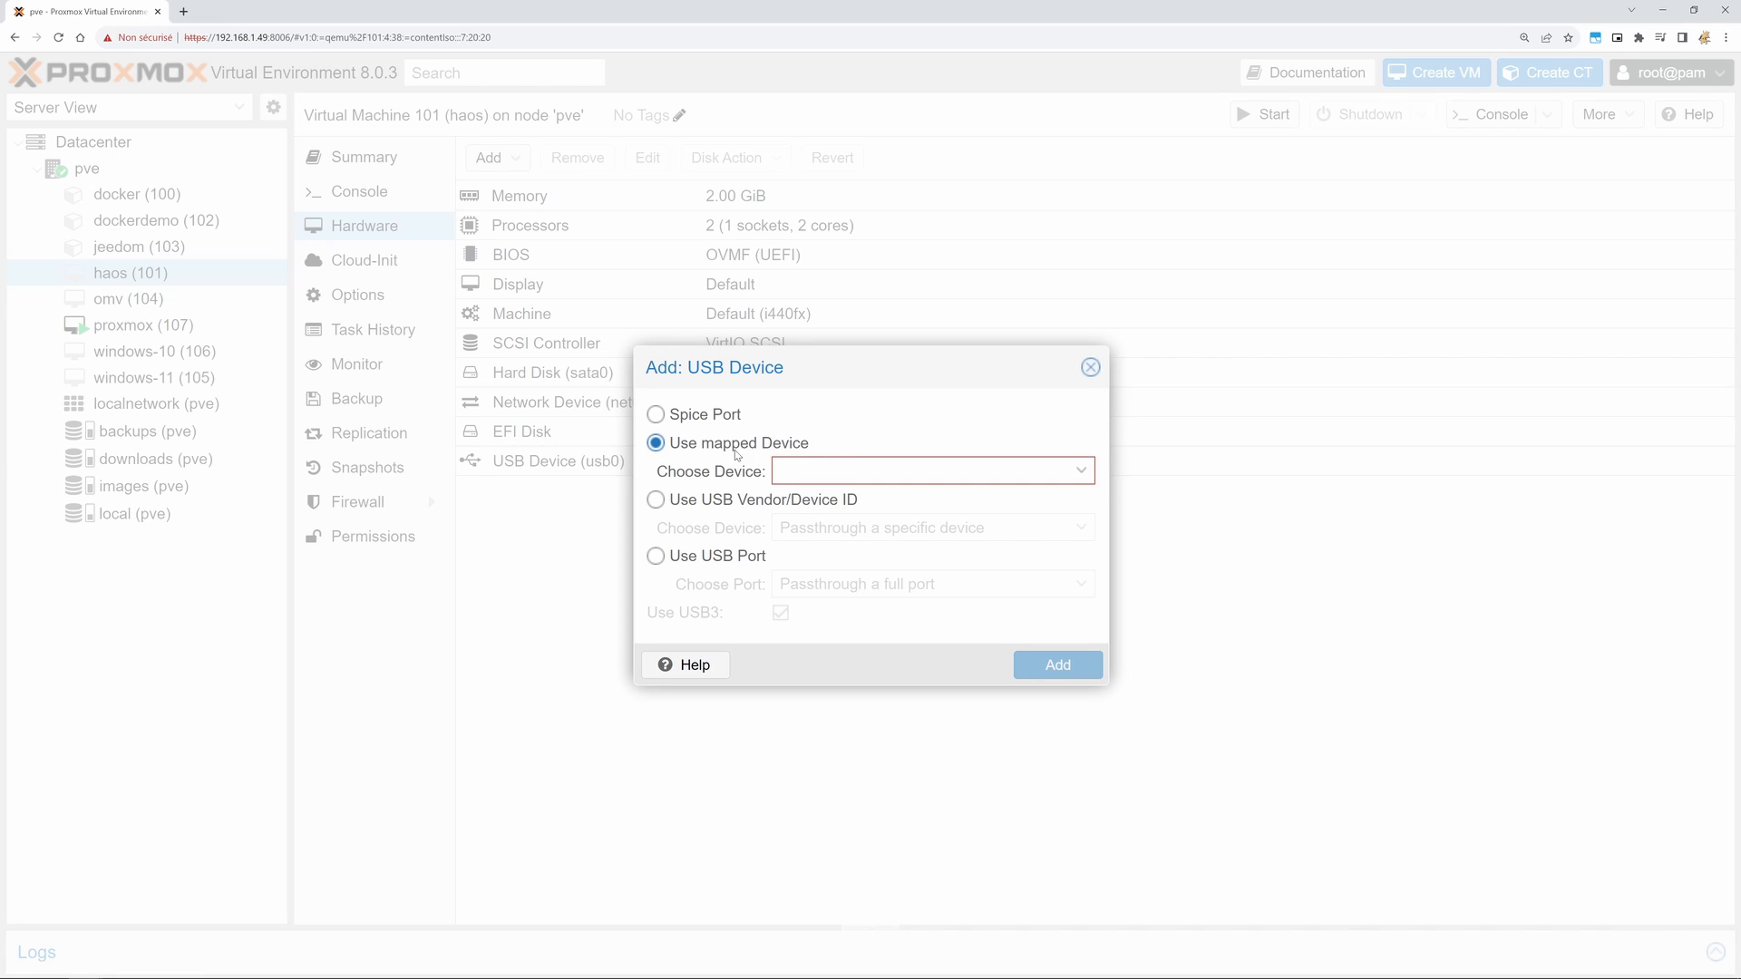
pyautogui.click(1084, 478)
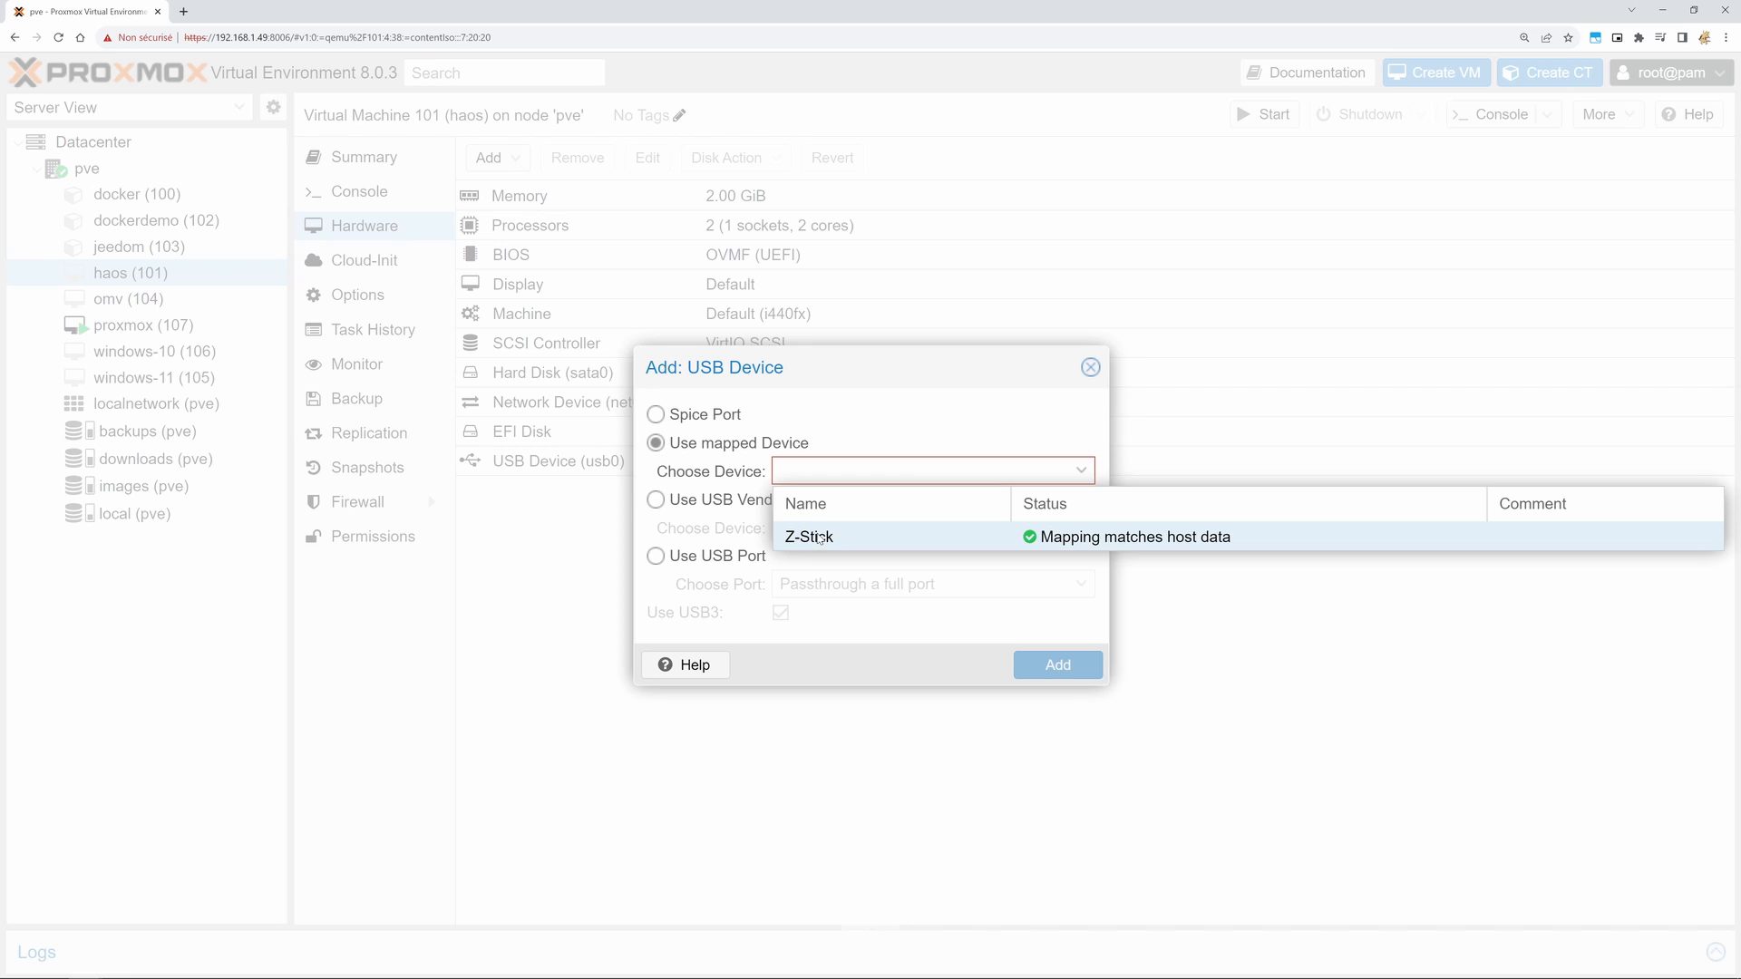
pyautogui.click(736, 506)
pyautogui.click(857, 525)
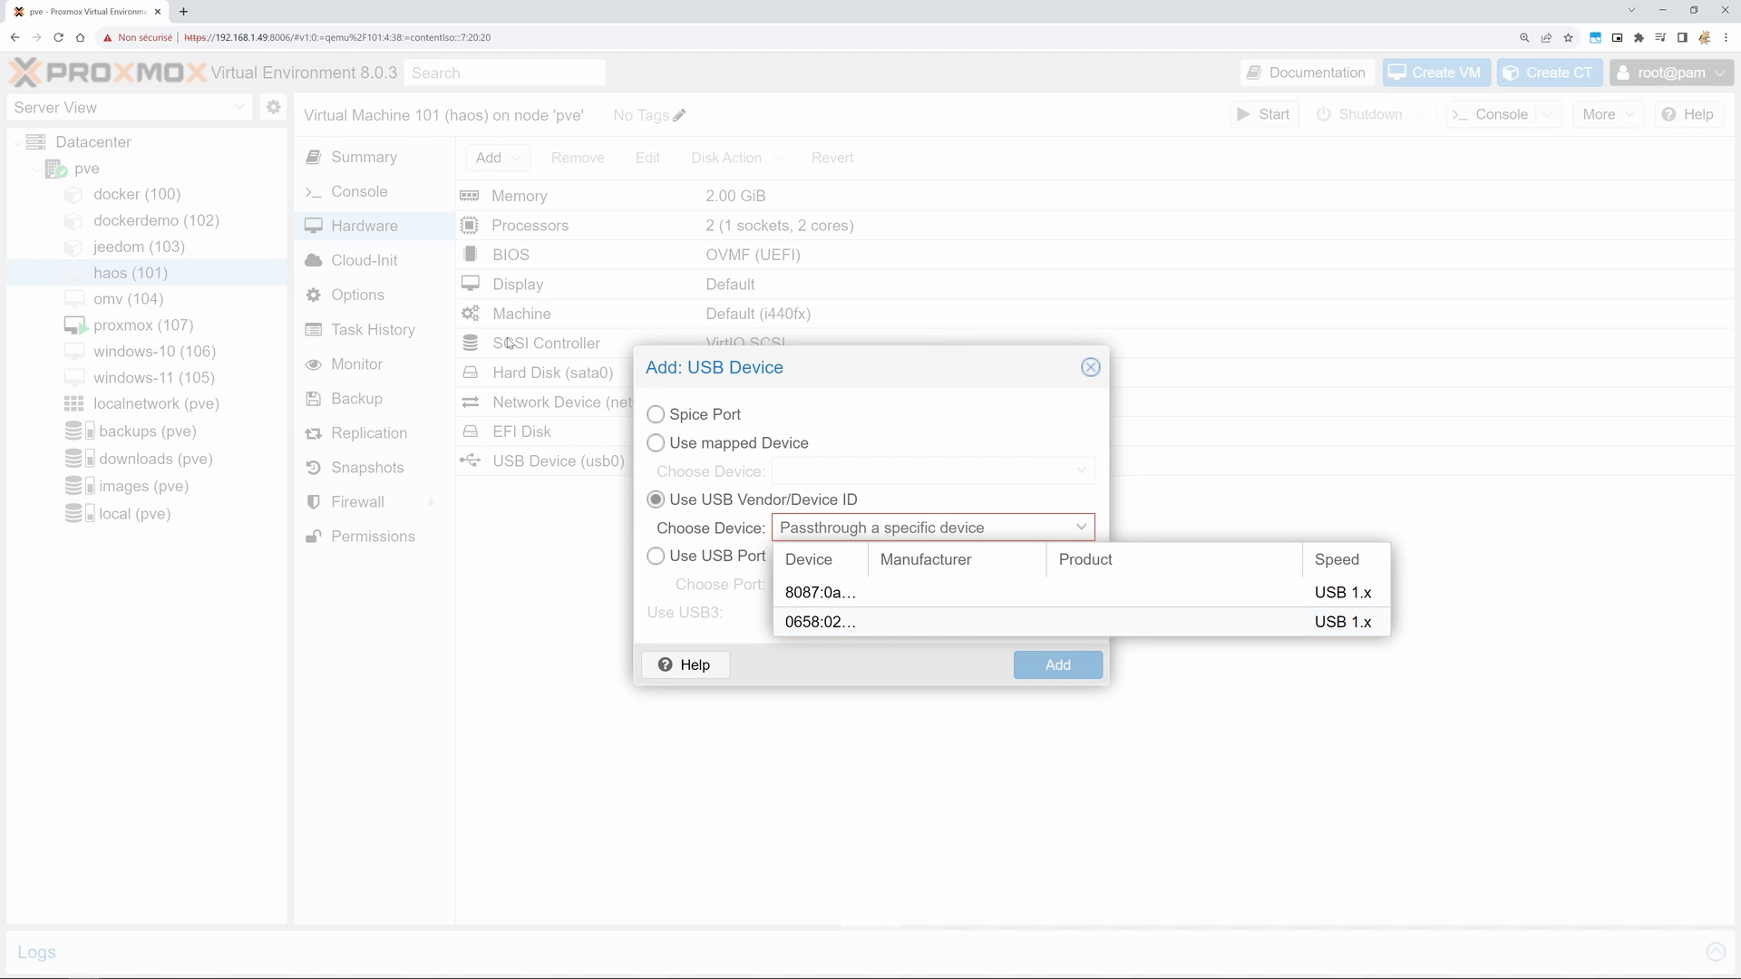
pyautogui.click(381, 184)
pyautogui.click(1090, 367)
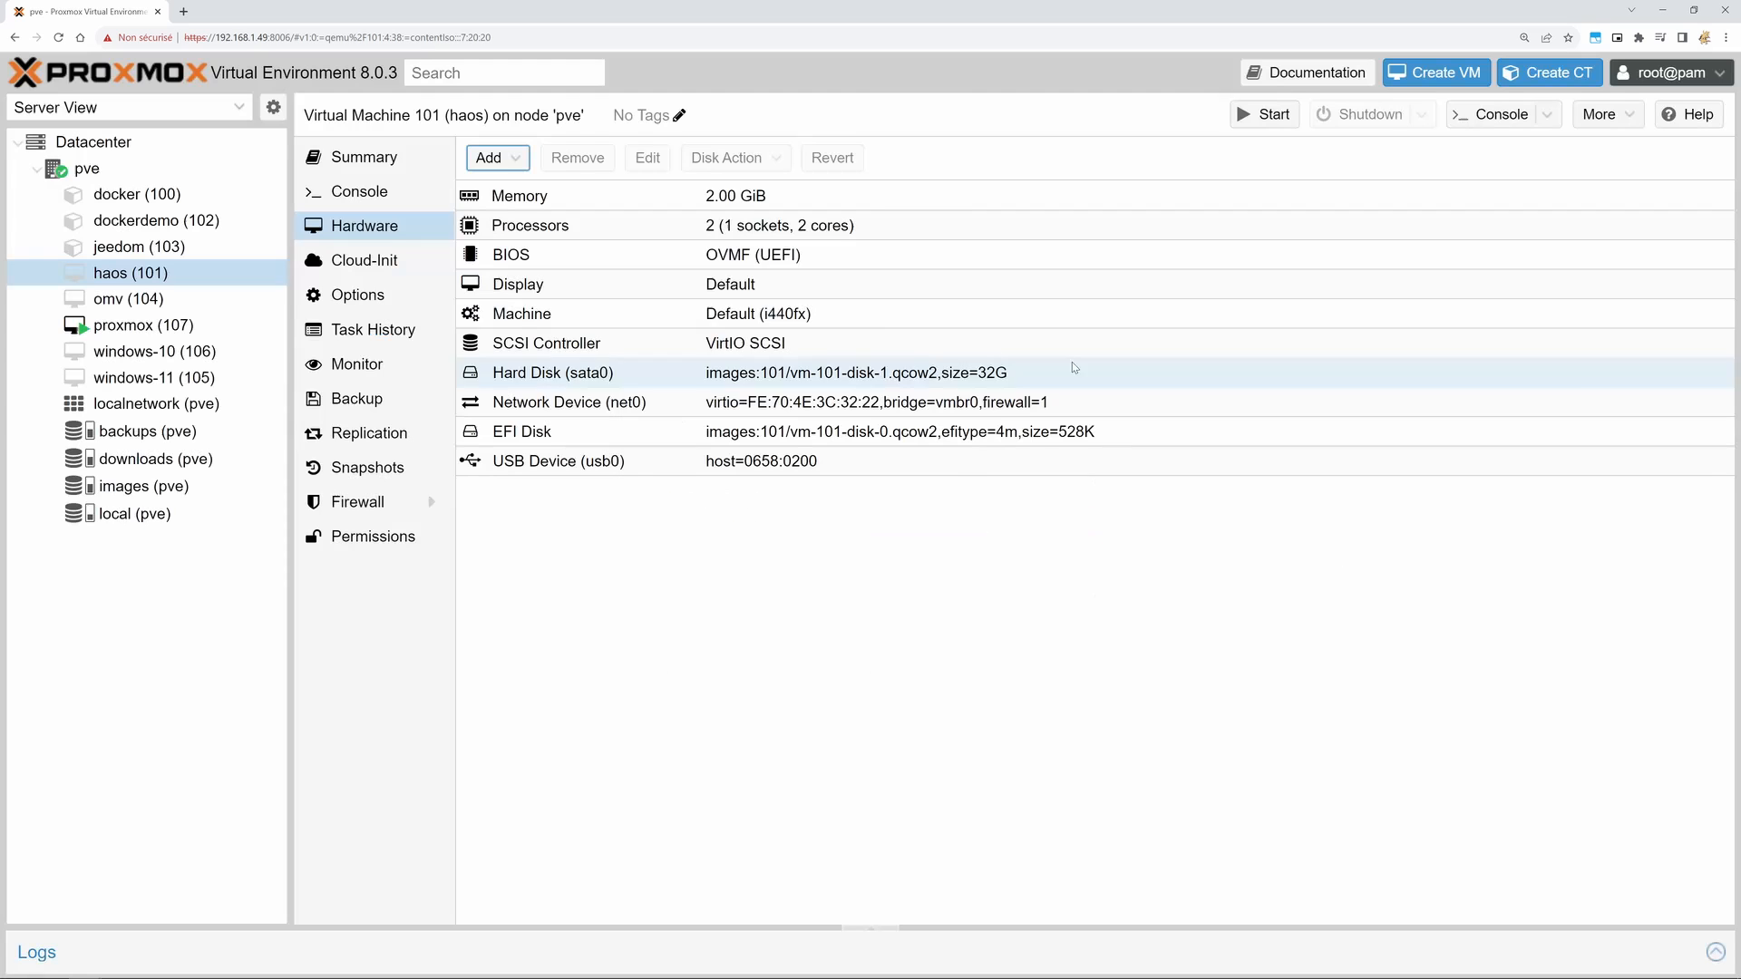
# Step: Run lsusb in the shell of node pve to list the host's USB devices
pyautogui.click(90, 168)
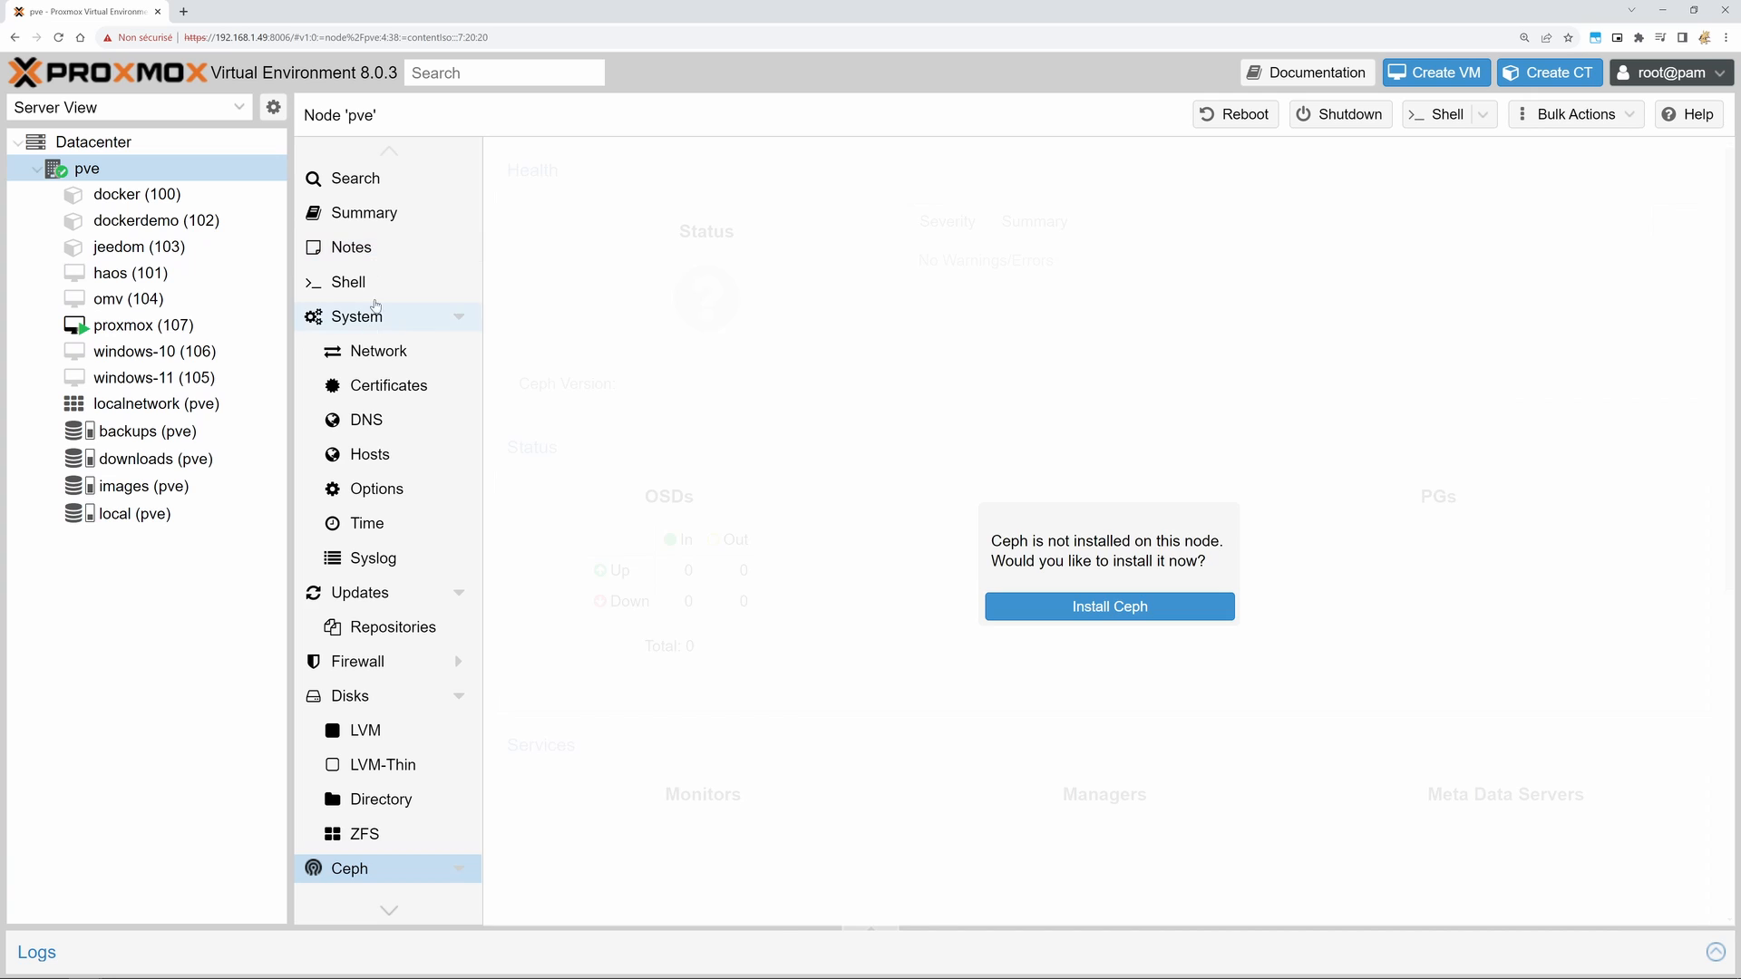
pyautogui.click(370, 283)
pyautogui.write('ls')
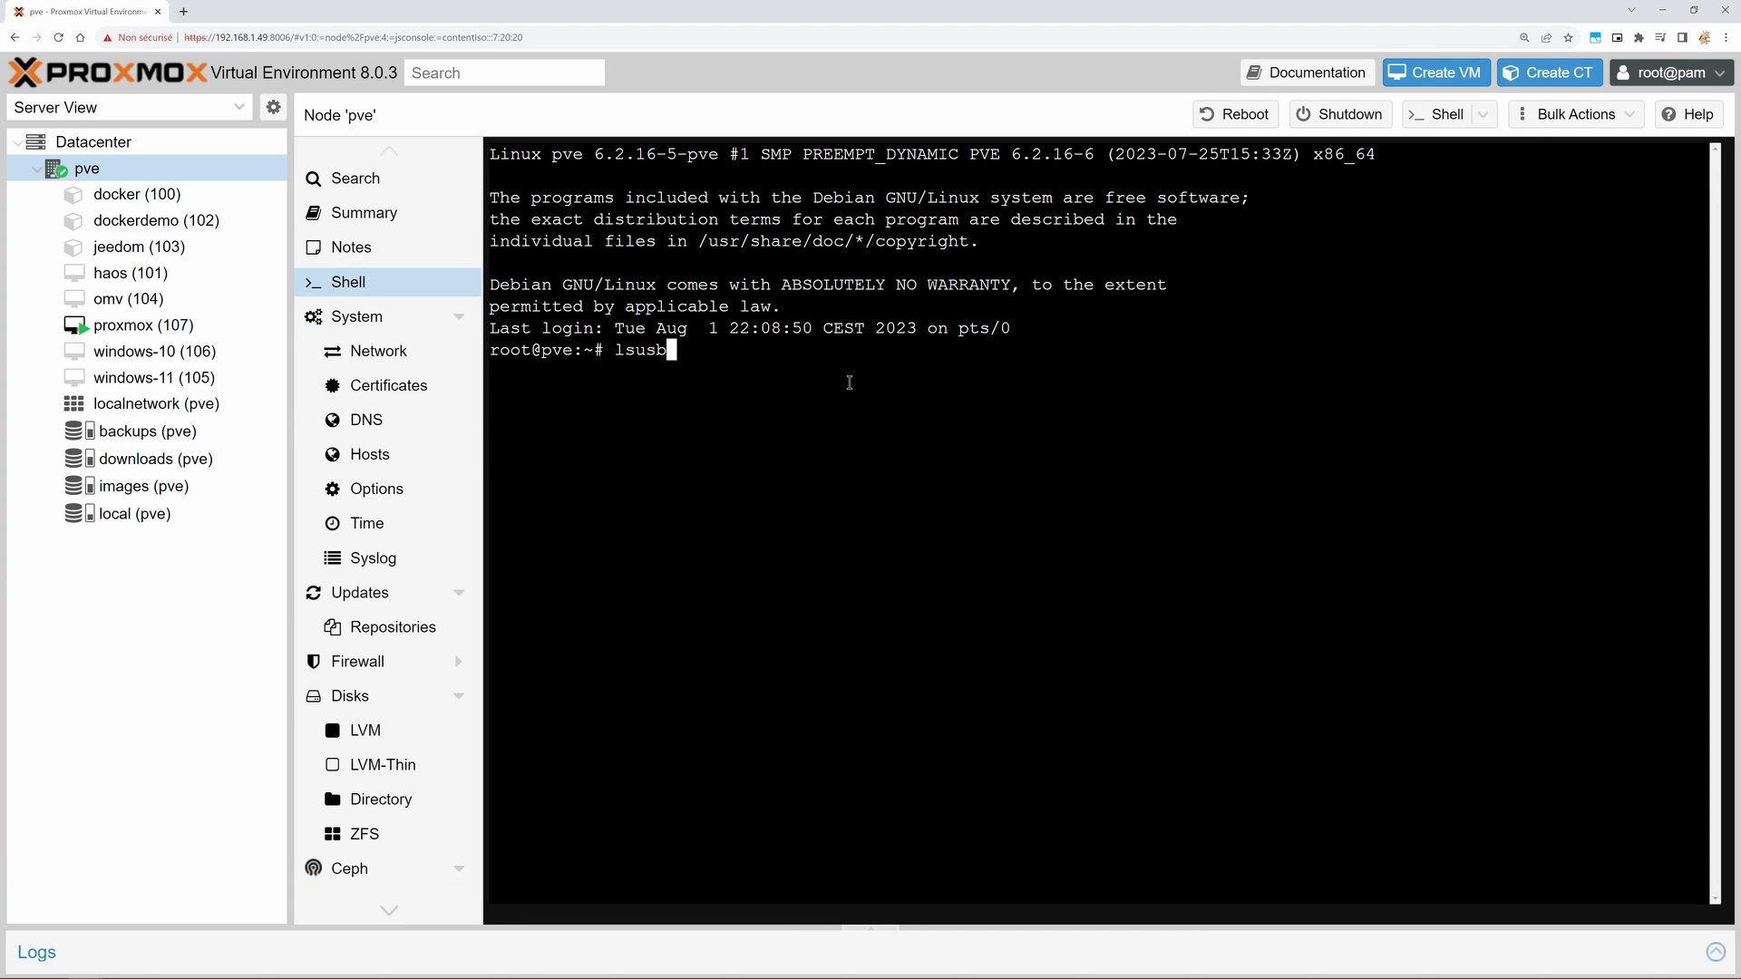
pyautogui.write('usb')
pyautogui.press('Return')
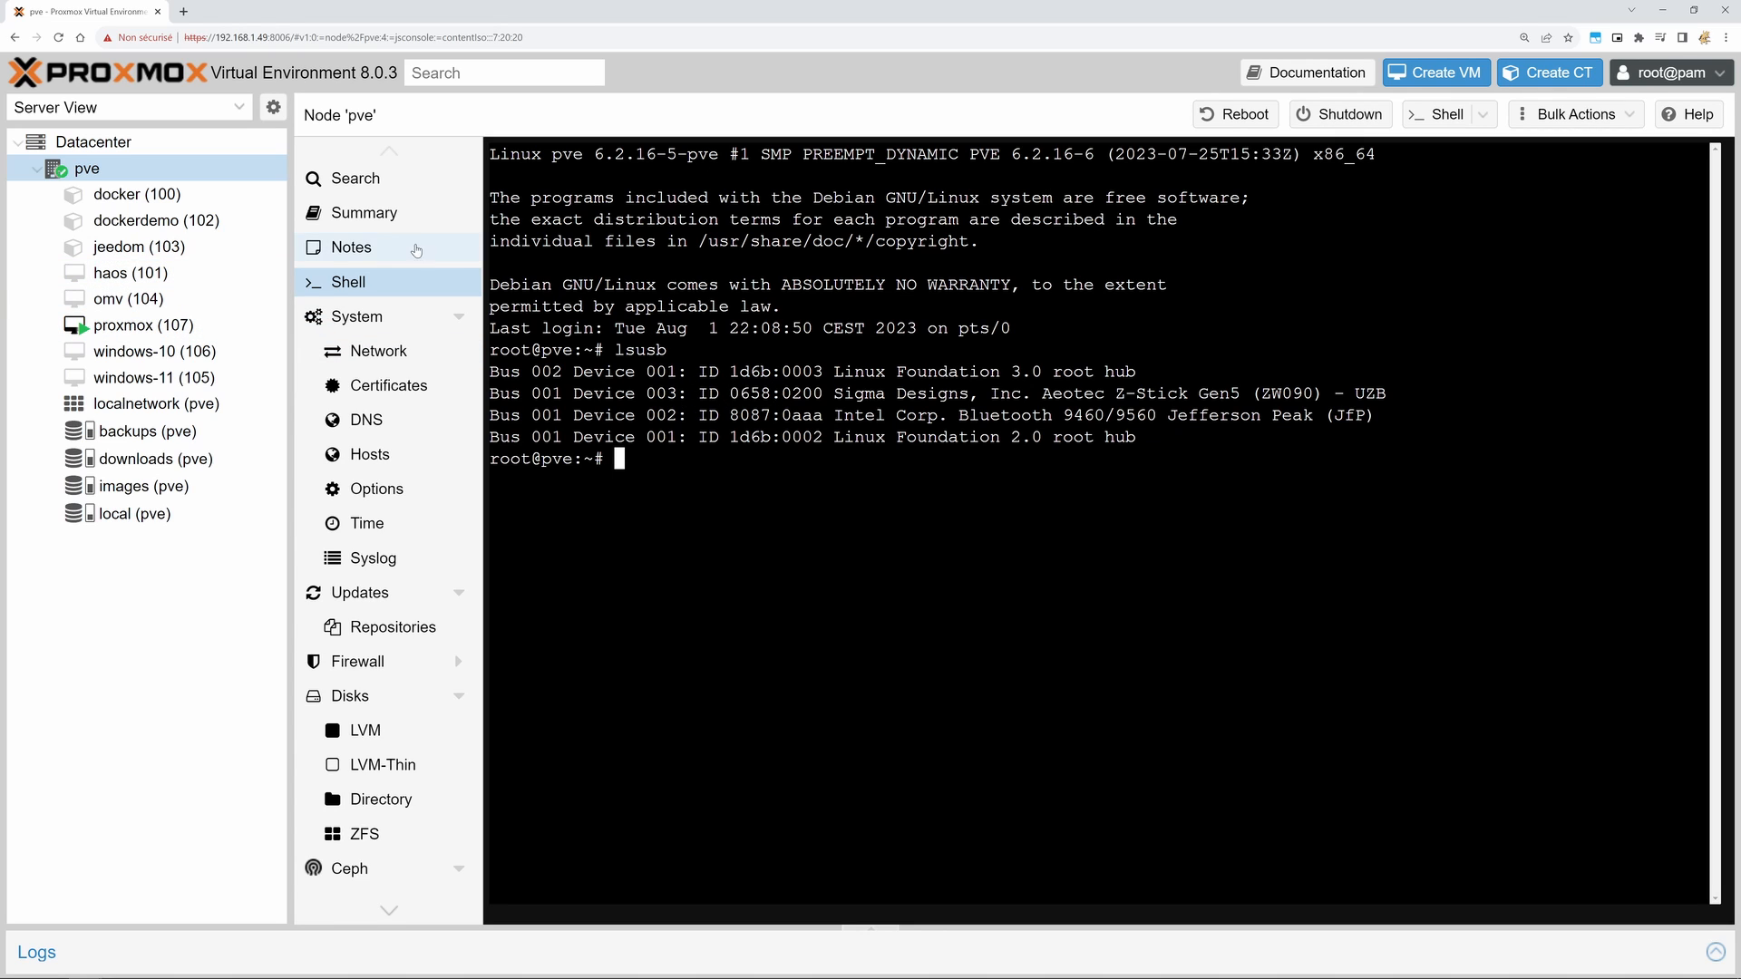
# Step: Preview passing the mapped device Z-Stick to haos instead of a vendor/device ID, and close without adding it
pyautogui.click(125, 271)
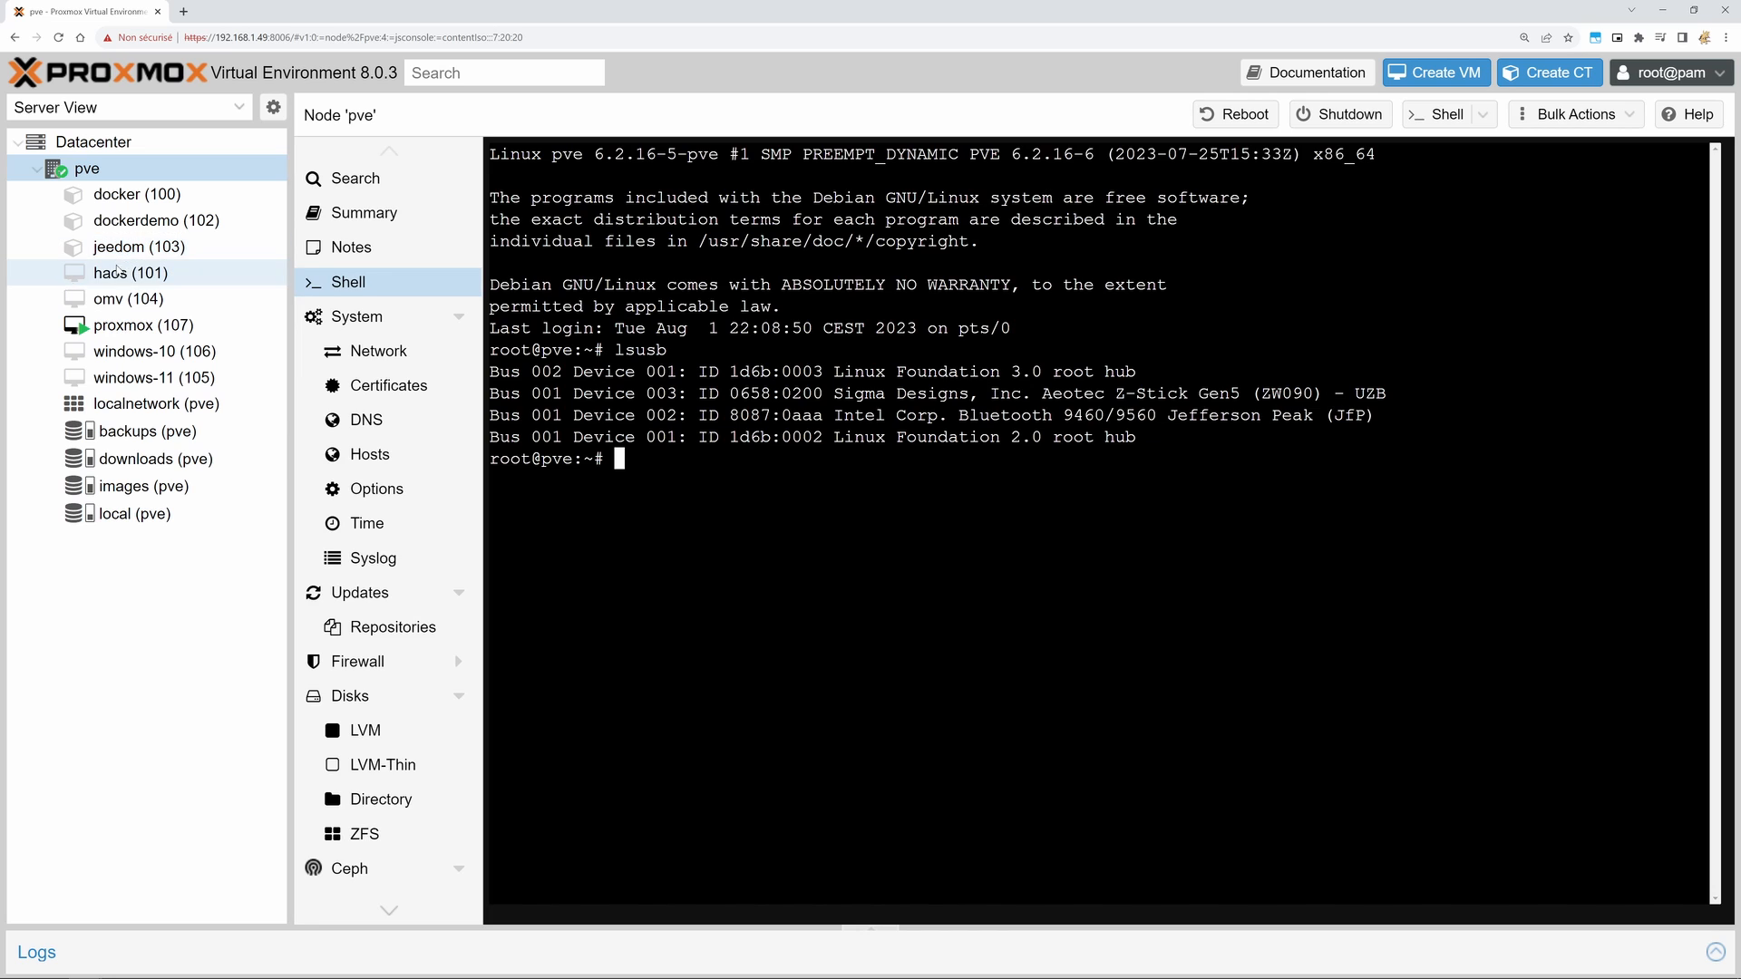
pyautogui.click(506, 169)
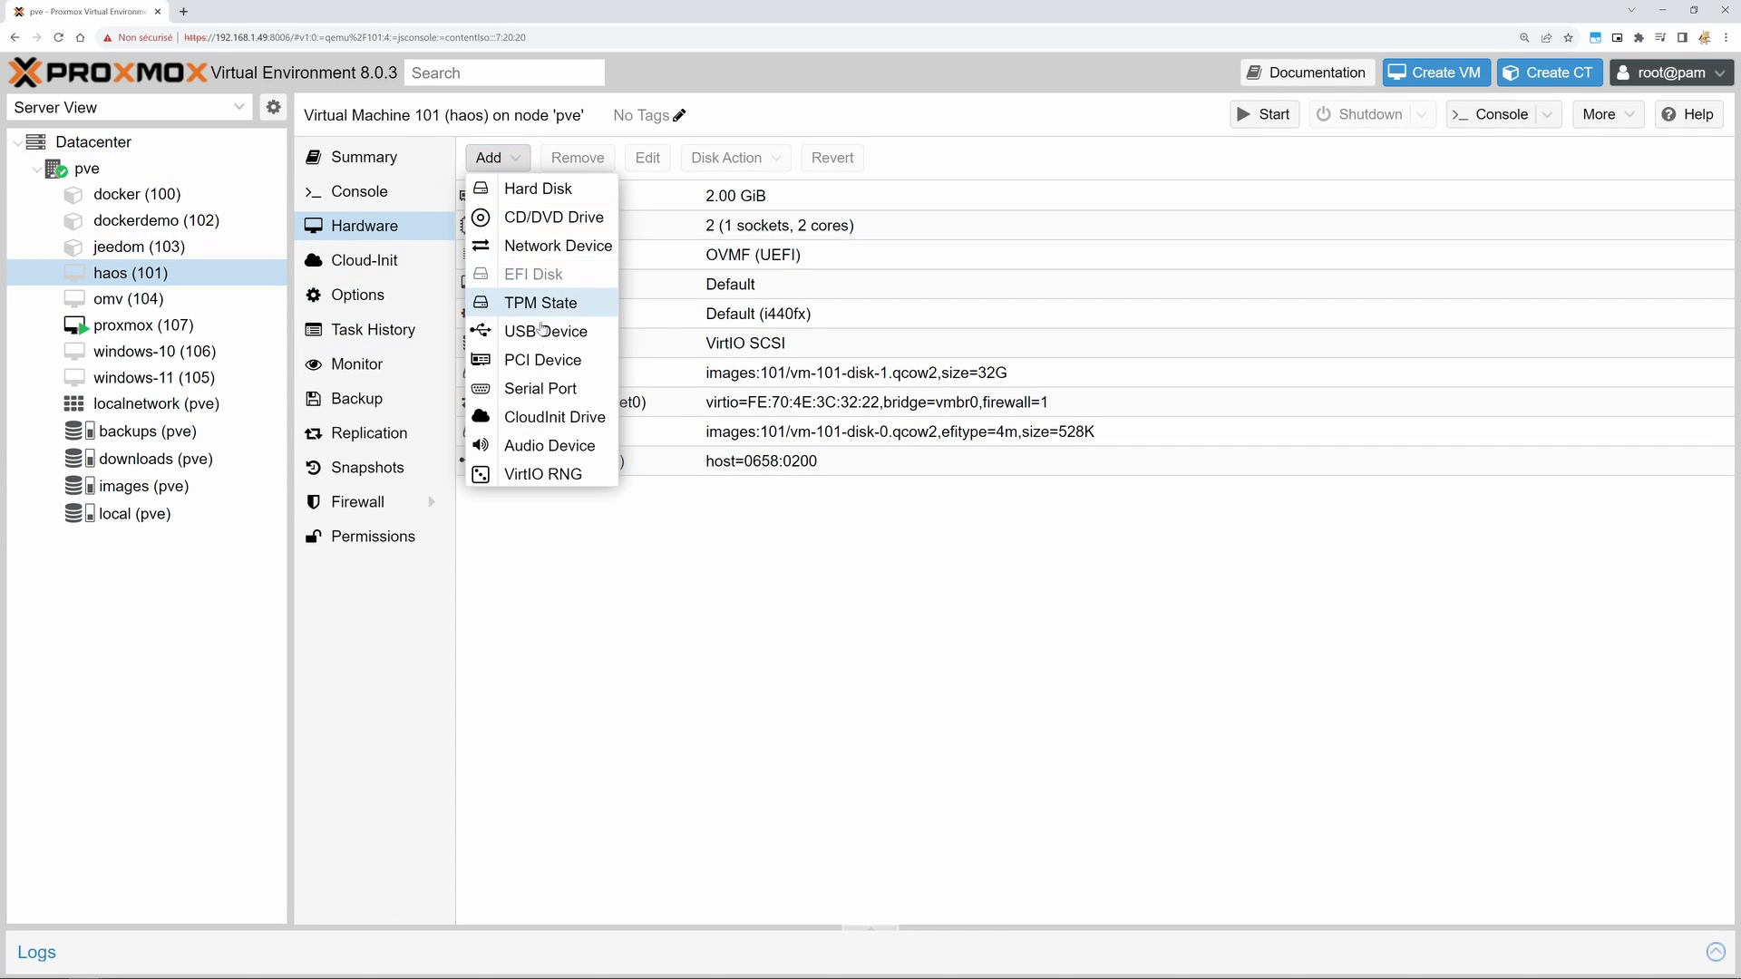
pyautogui.click(527, 332)
pyautogui.click(771, 509)
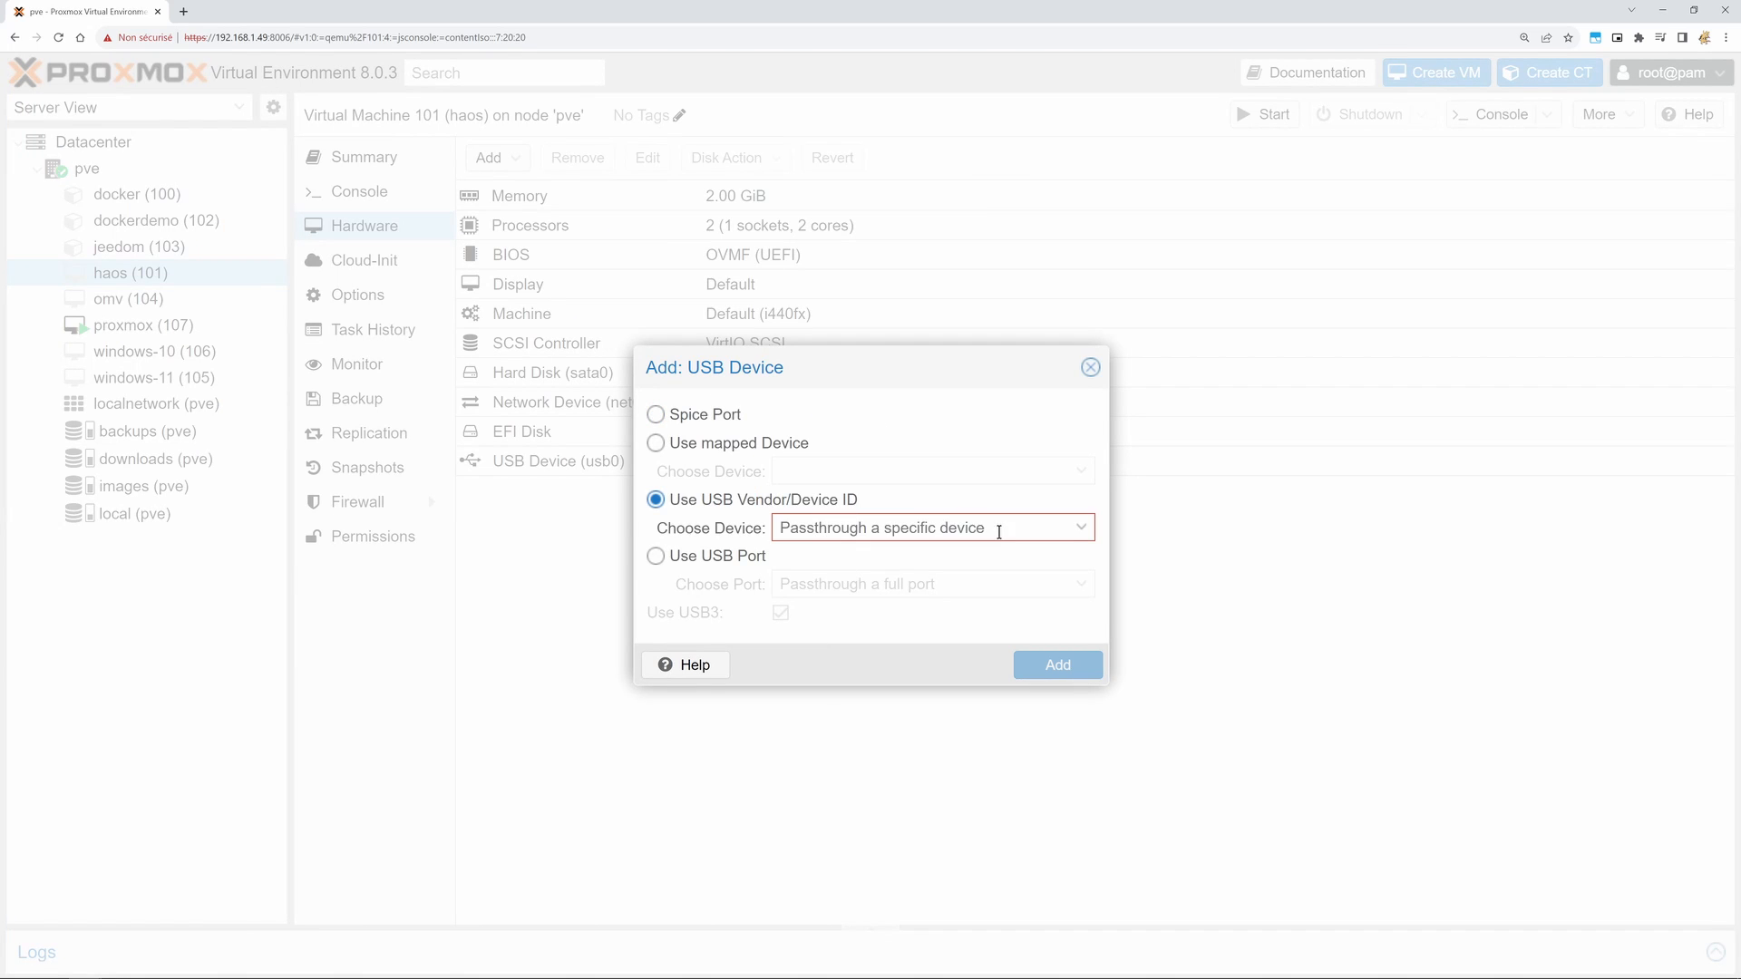
pyautogui.click(1077, 530)
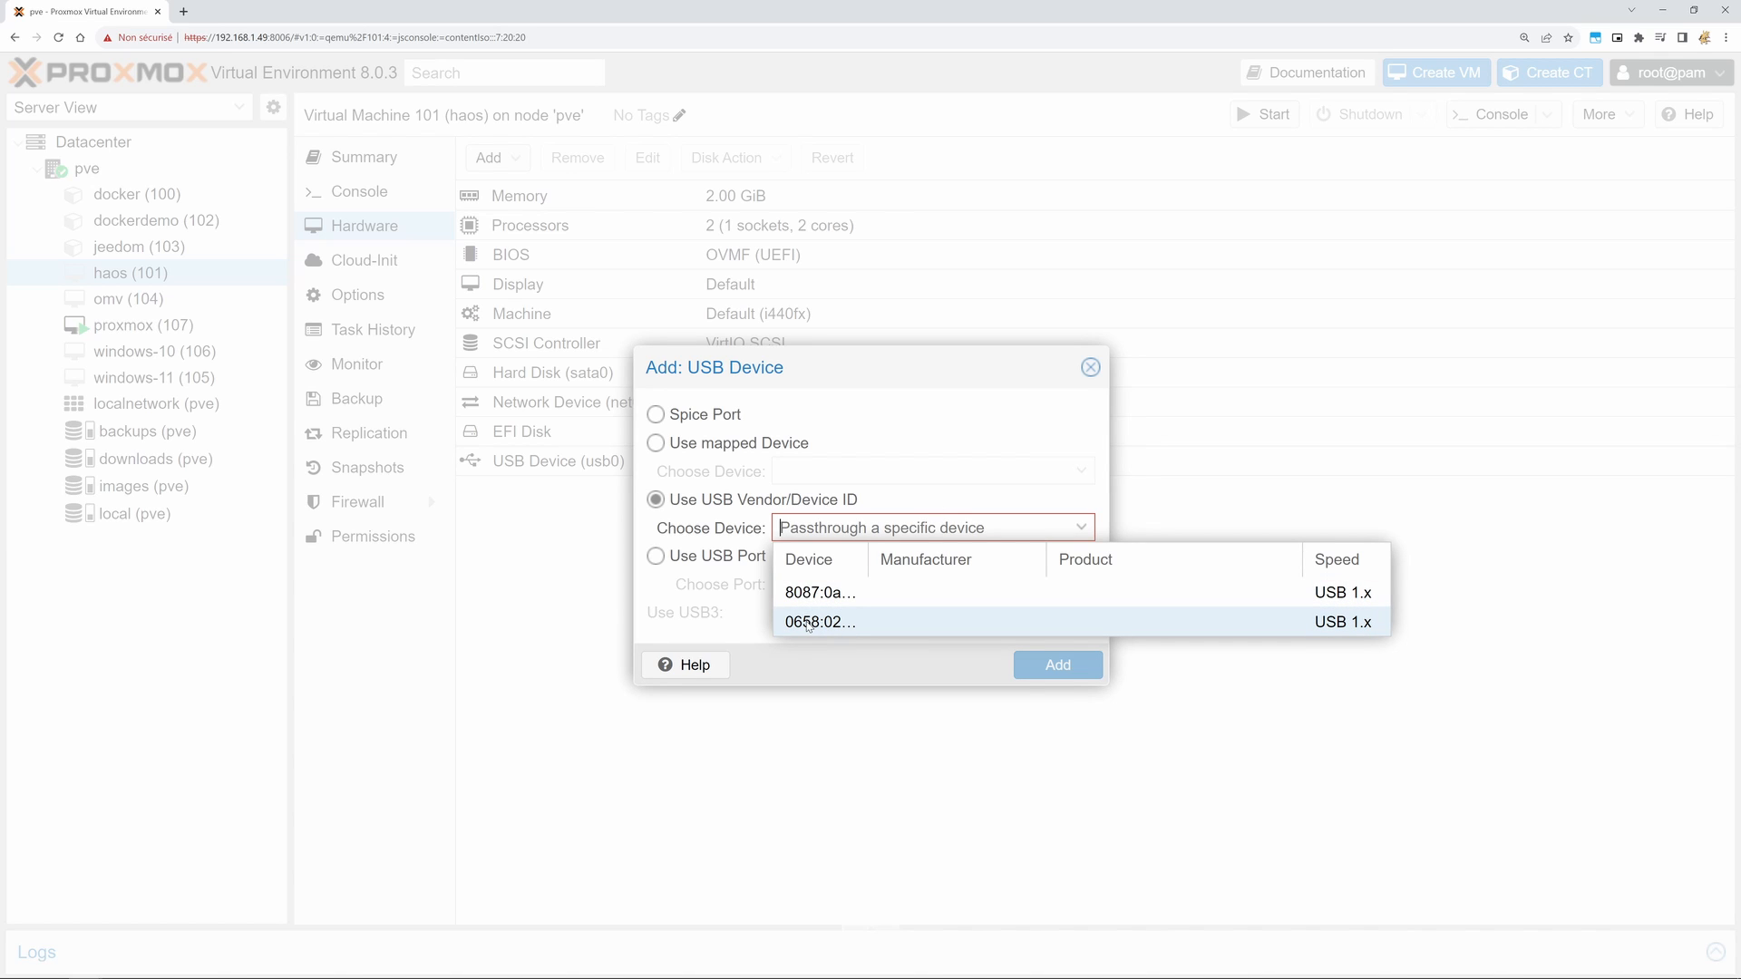
pyautogui.click(694, 444)
pyautogui.click(1081, 470)
pyautogui.click(794, 537)
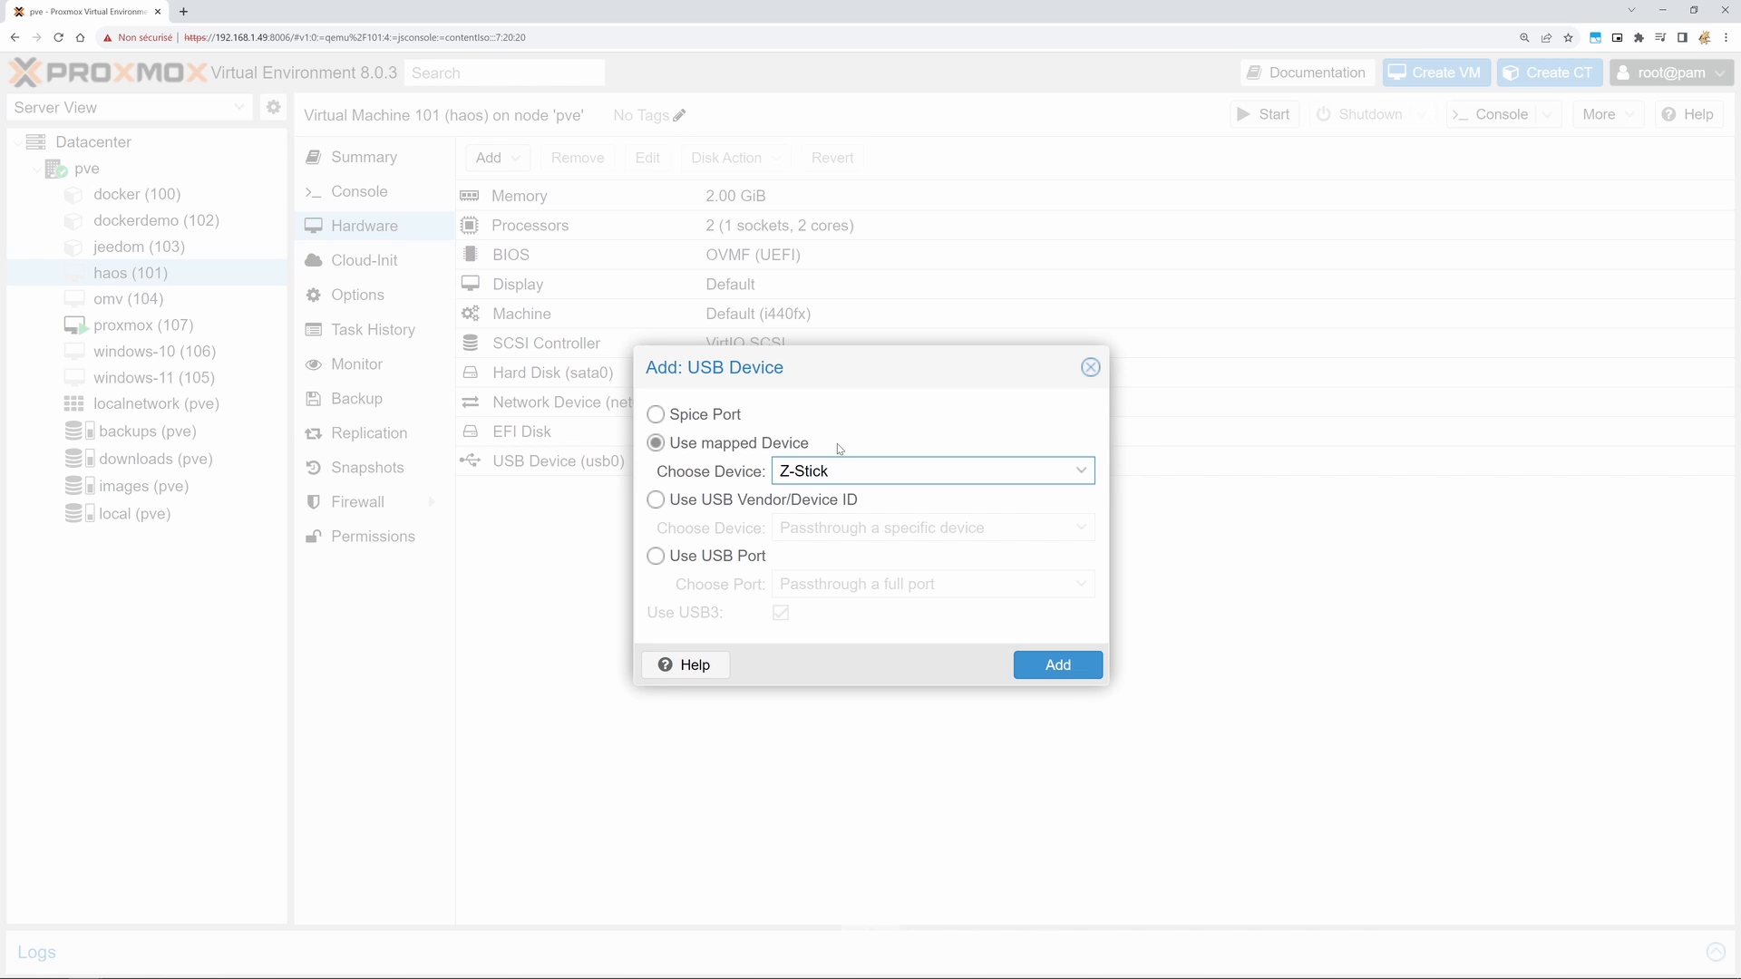
pyautogui.click(1091, 367)
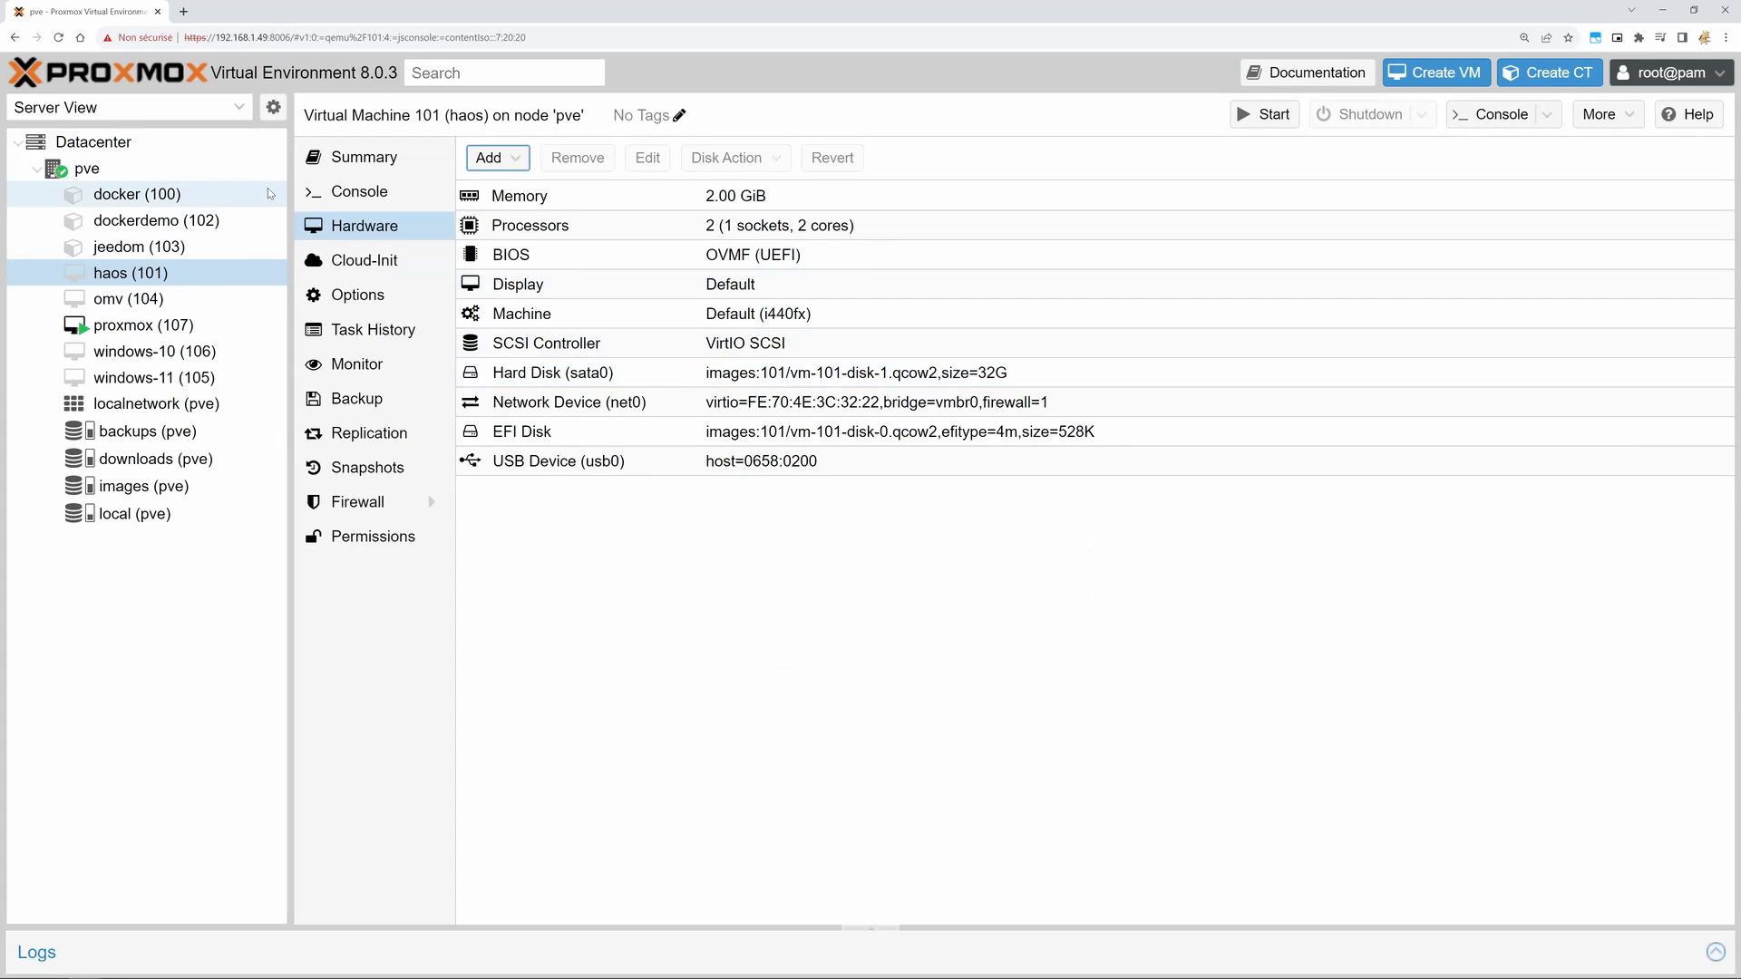
# Step: Open the shell of node pve and return to the Datacenter level
pyautogui.click(95, 167)
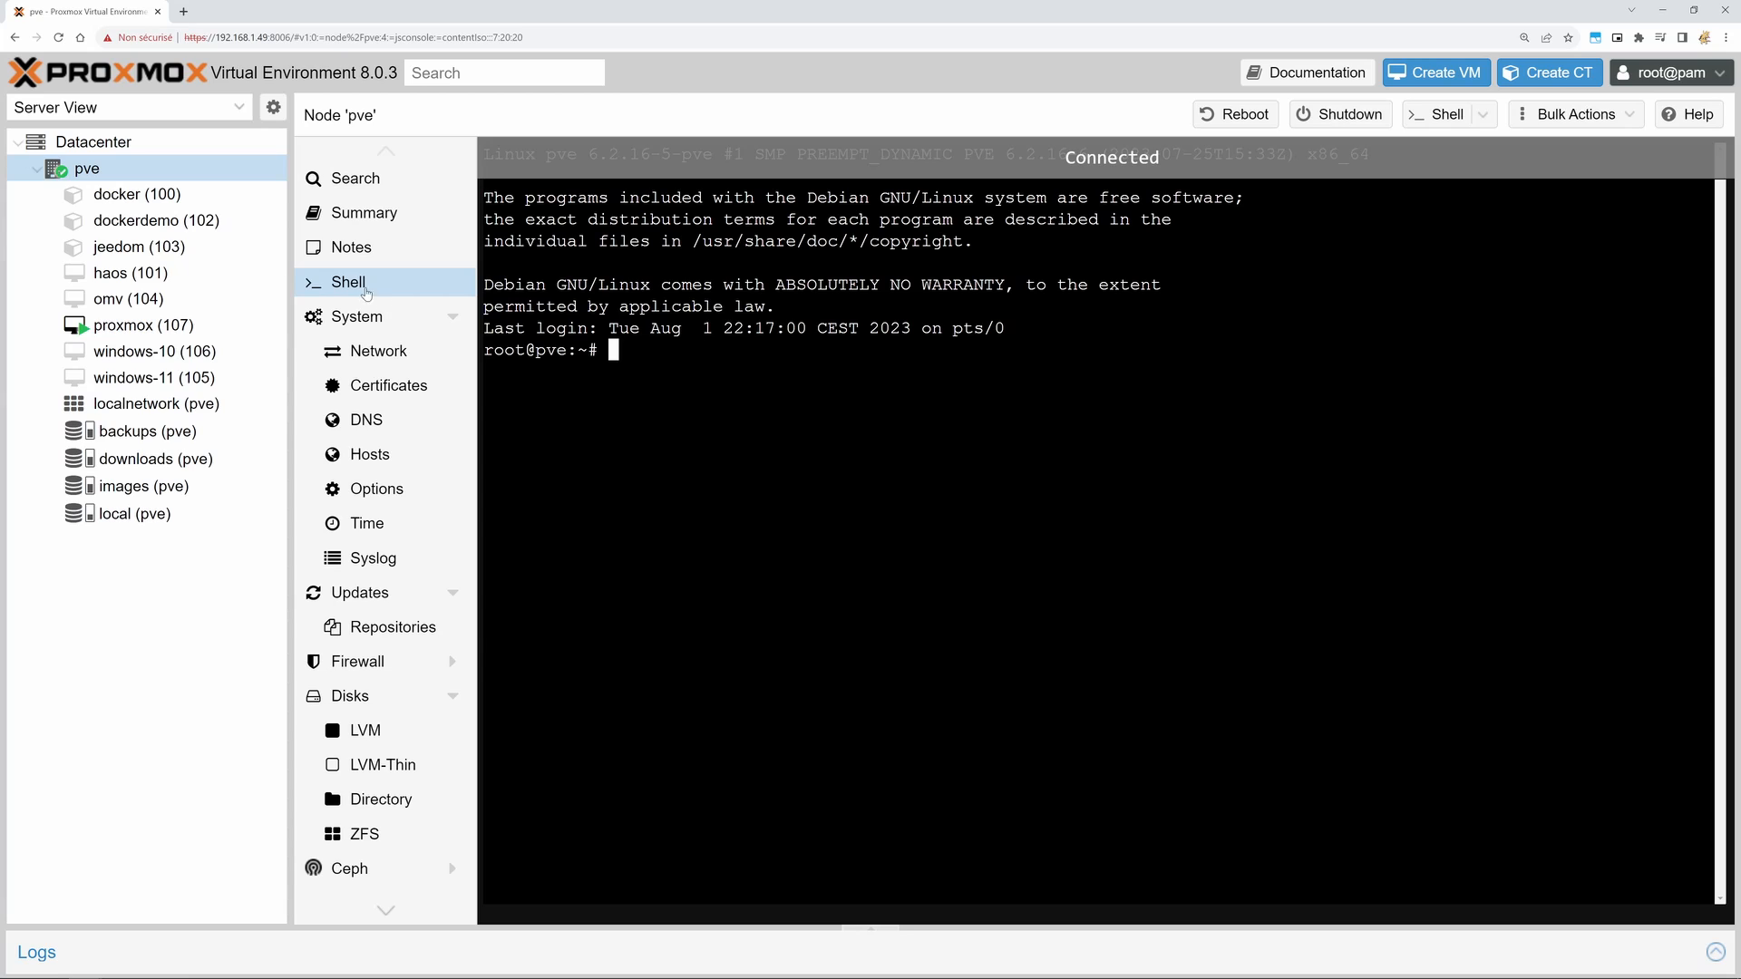
pyautogui.click(93, 142)
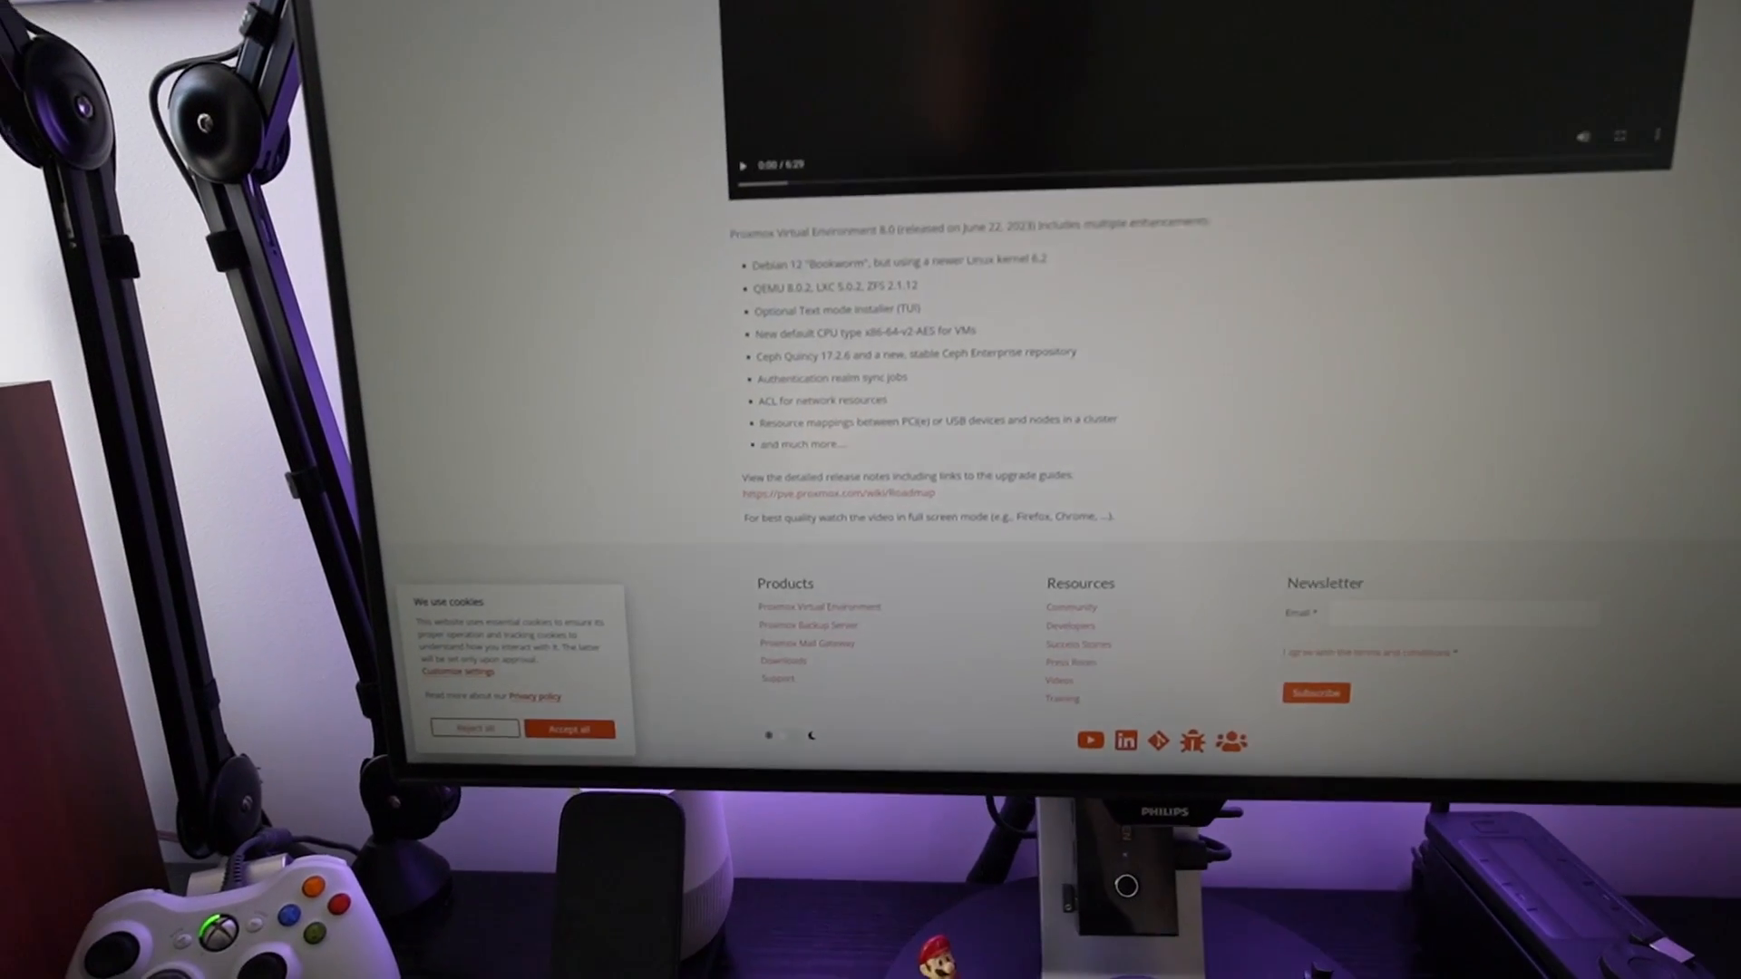
pyautogui.hotkey('ctrl', 'Tab')
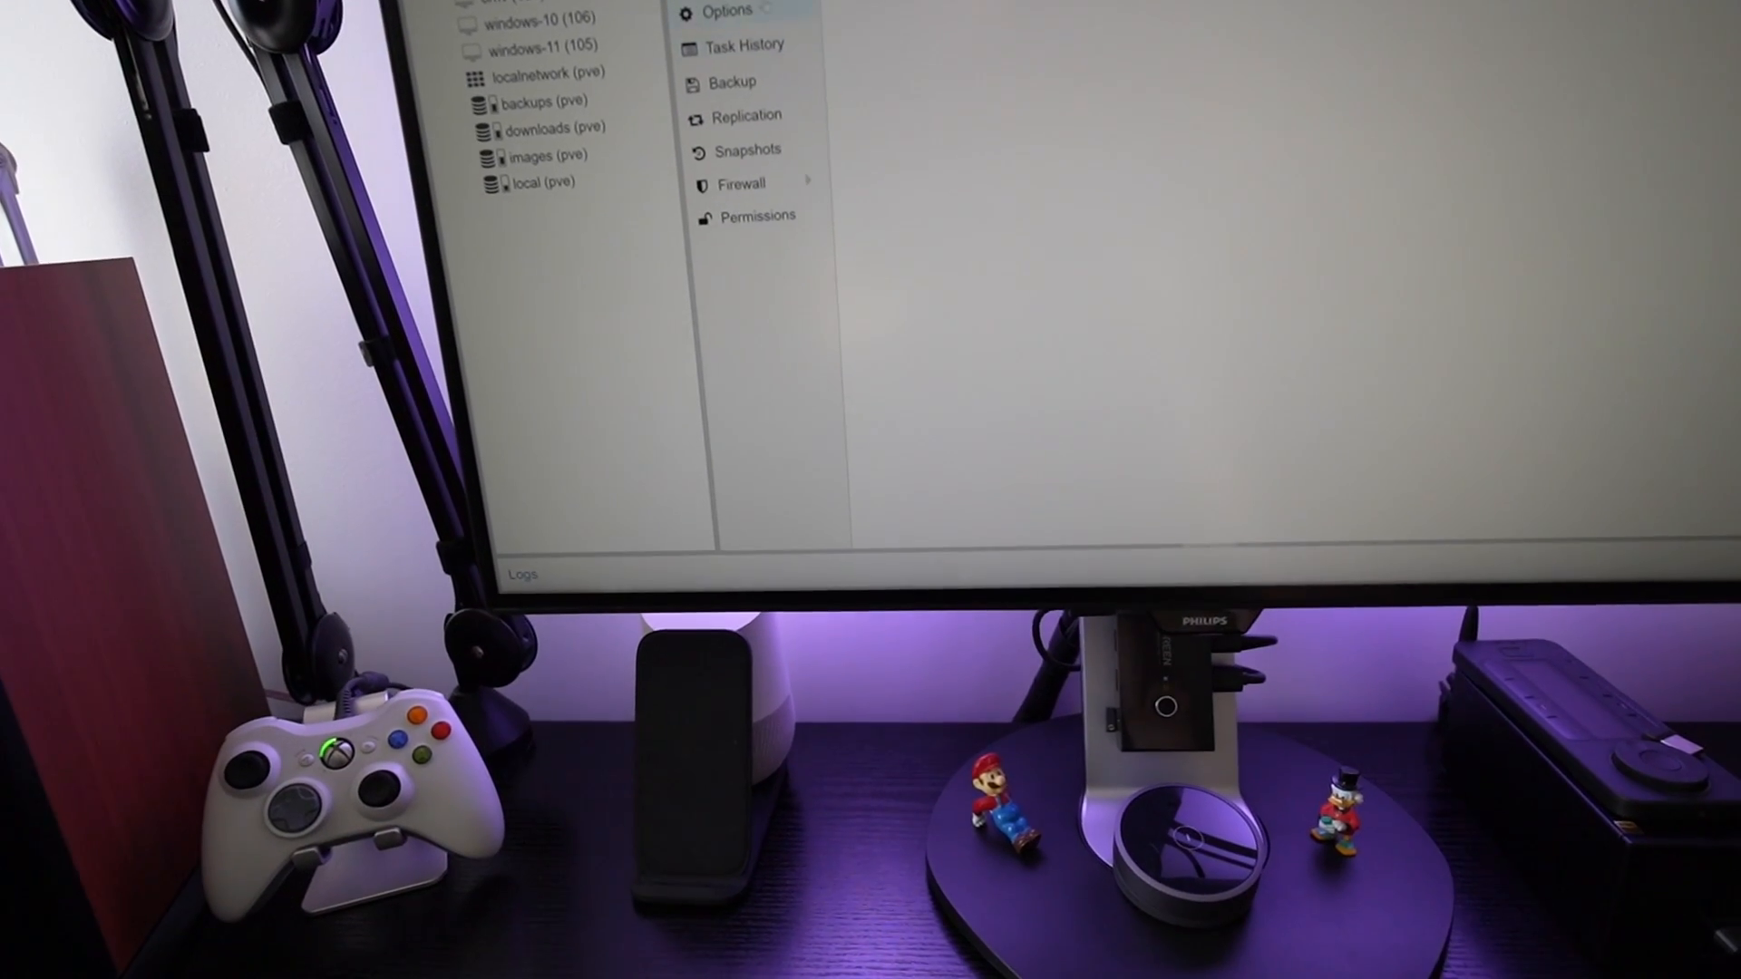
pyautogui.hotkey('ctrl', 'Tab')
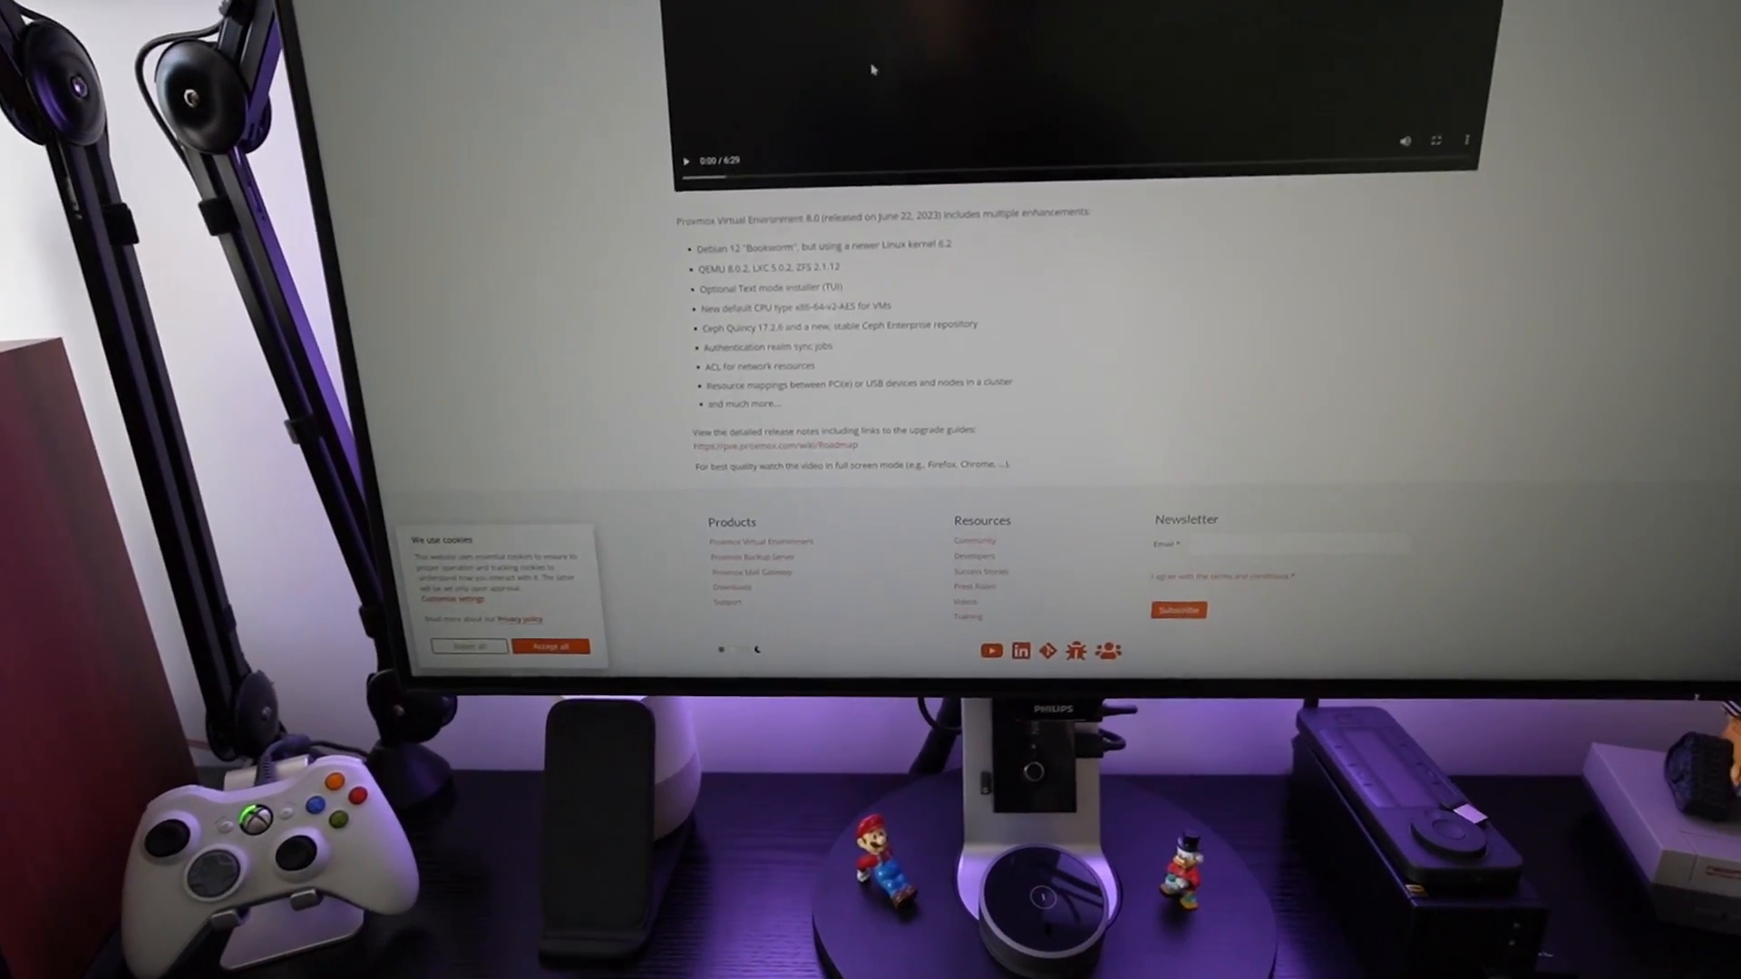
pyautogui.scroll(3, 872, 69)
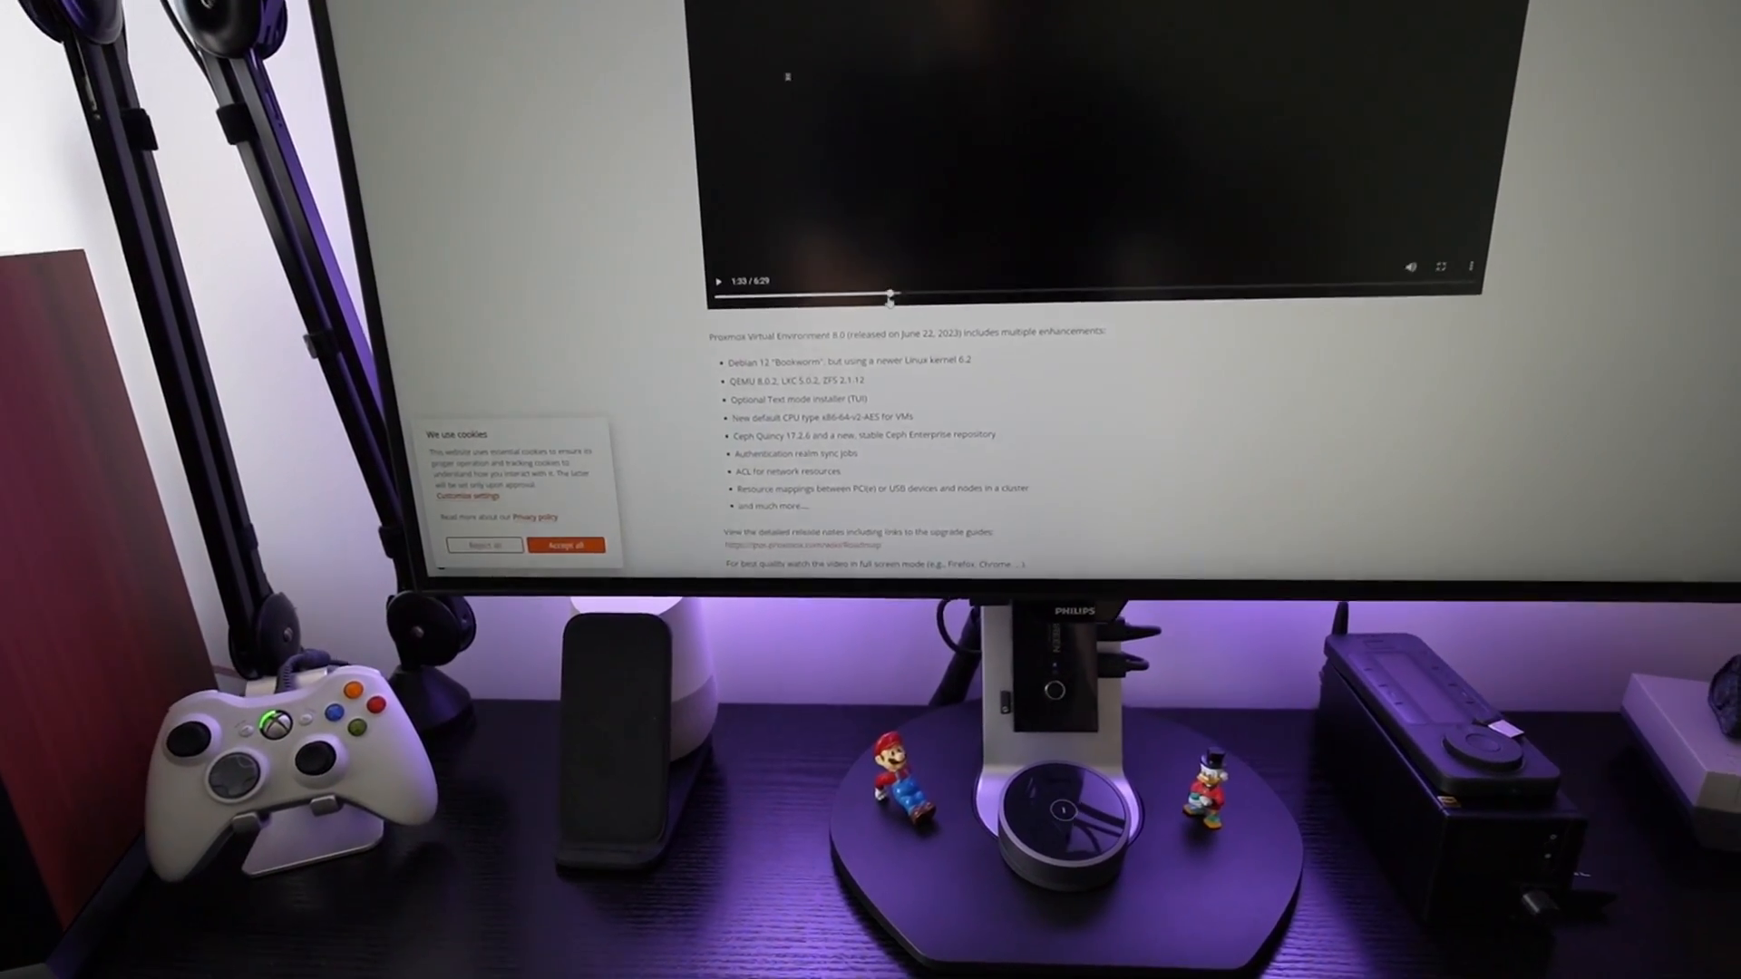
pyautogui.click(901, 272)
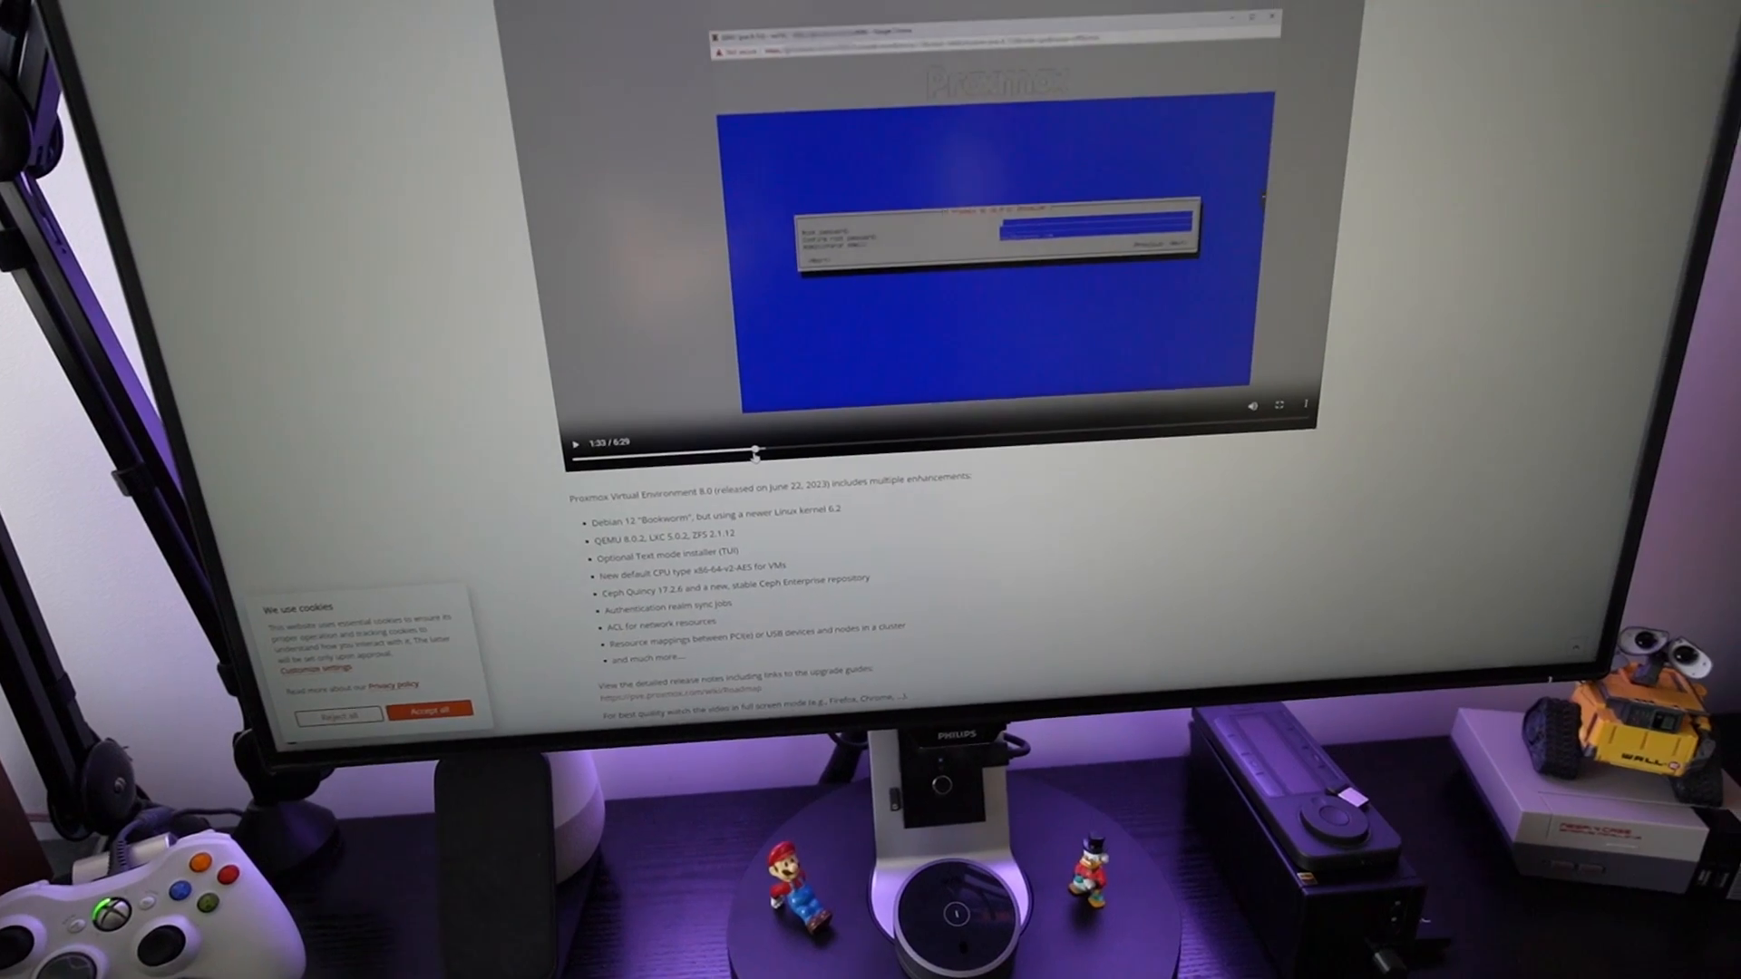